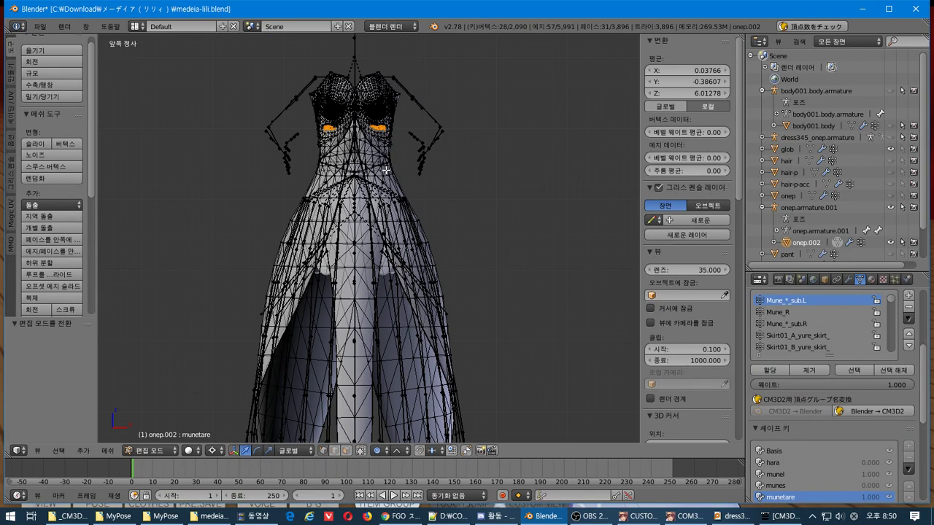
Step: Delete the vertices covering the dress mesh's -X half, from the bodice down to the hem
key("a")
scroll(345, 186, "down", 3)
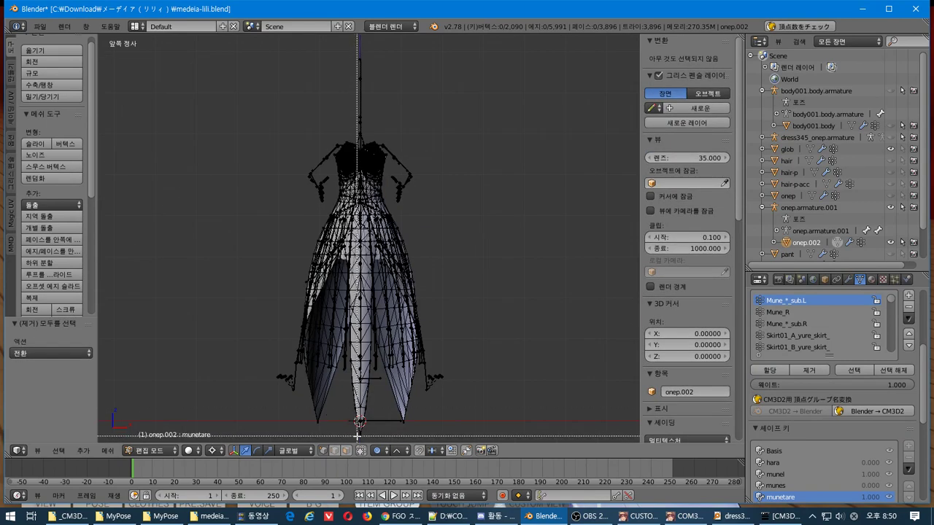
left_click_drag(289, 356, 146, 52)
scroll(329, 58, "up", 5)
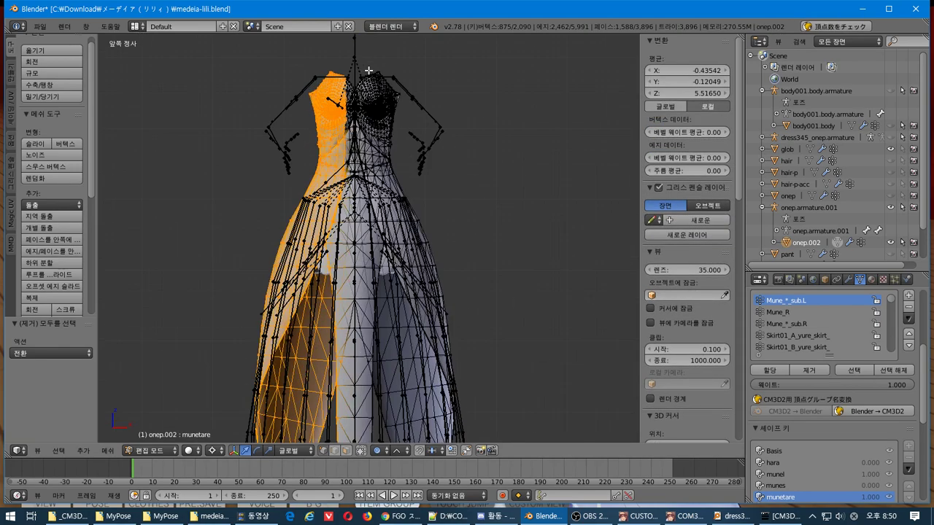
scroll(358, 87, "up", 1)
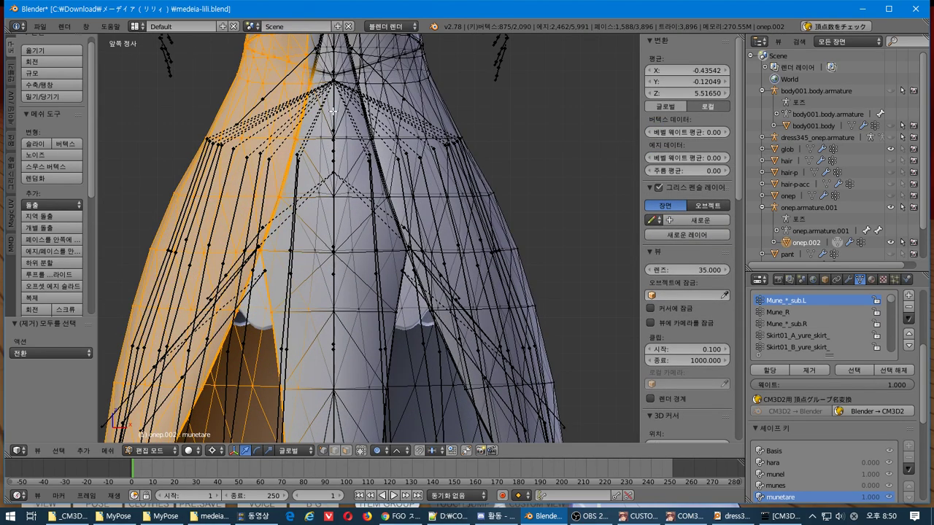
key("x")
left_click(333, 111)
scroll(332, 111, "down", 3)
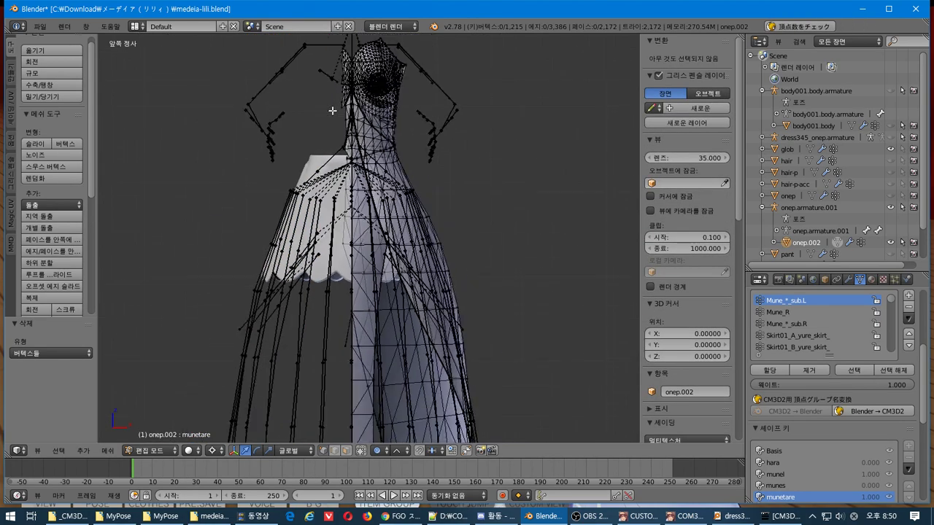
Step: Box-select the remaining bodice strip on the -X side of the centre line and delete its vertices
middle_click_drag(332, 100, 342, 242, "shift")
scroll(340, 240, "up", 5)
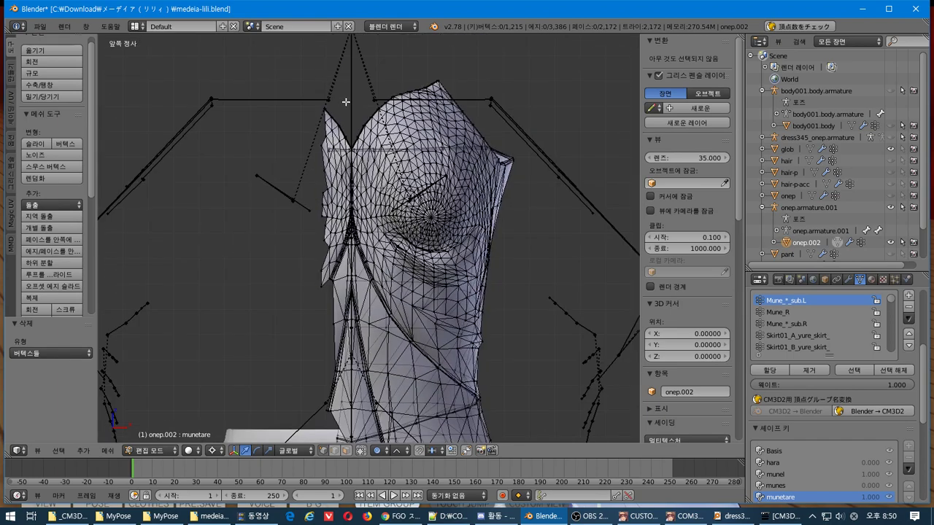
key("b")
left_click_drag(349, 88, 140, 443)
key("x")
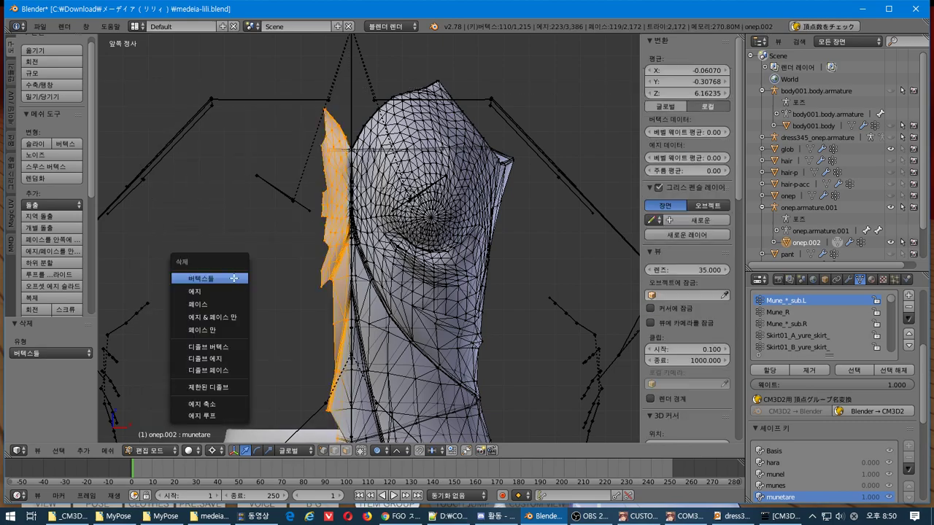
left_click(234, 278)
Step: Delete the thin sliver of vertices still overhanging the bodice's centre line in front view
middle_click_drag(235, 278, 253, 441)
scroll(283, 237, "up", 5)
key("KP_1")
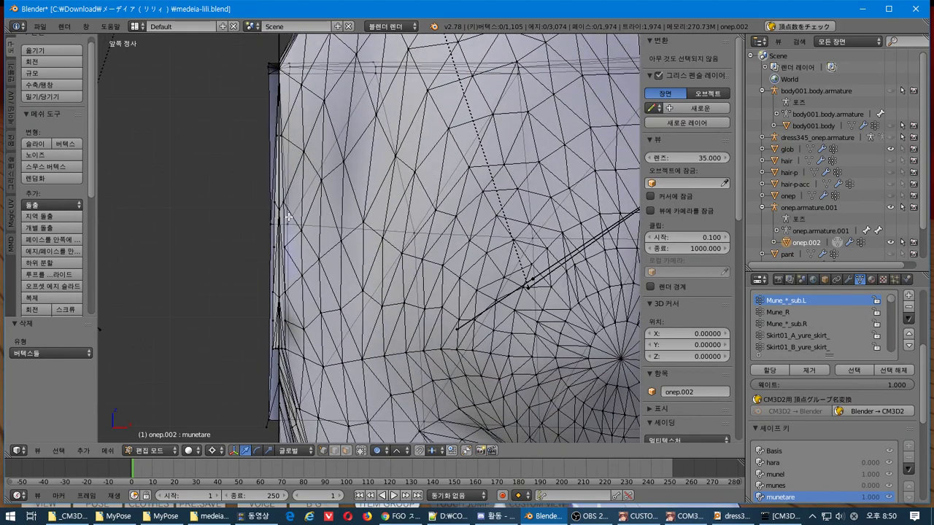
middle_click_drag(212, 234, 222, 238, "shift")
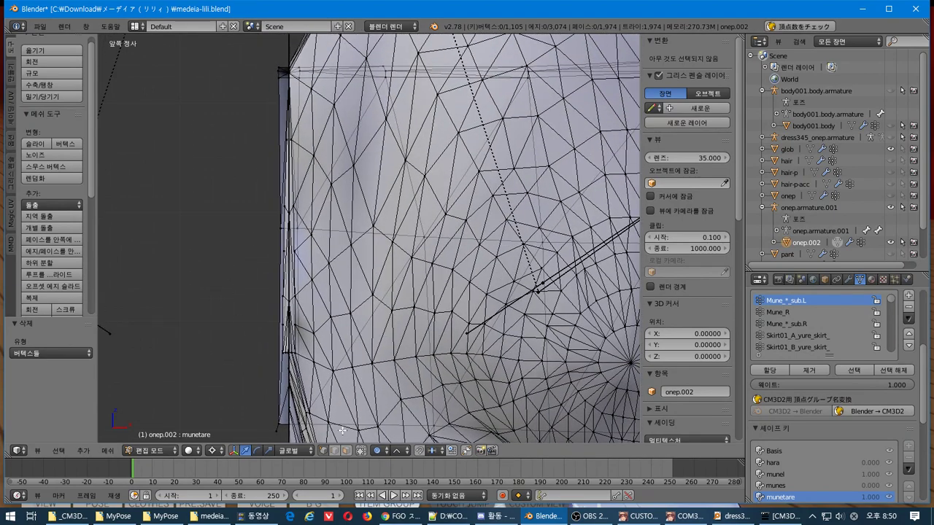
left_click_drag(285, 430, 162, 35)
key("x")
left_click(282, 246)
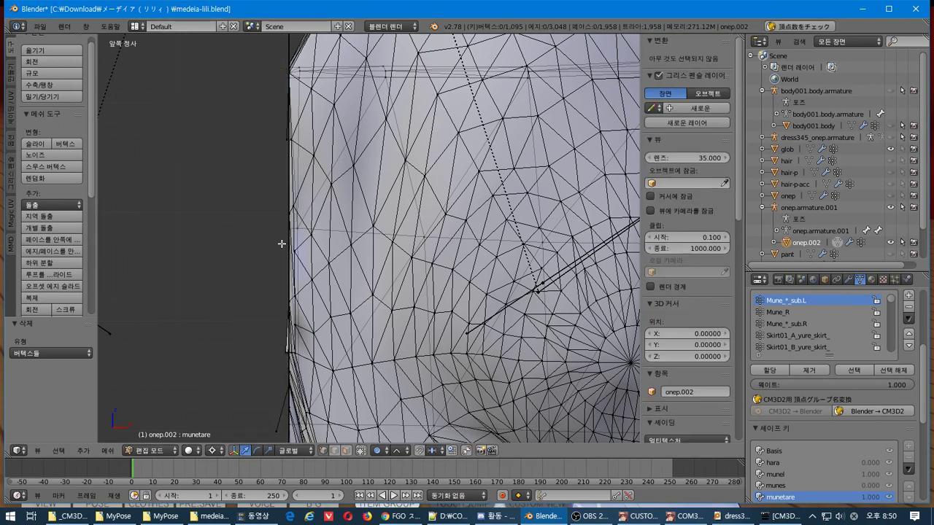
Step: Delete three stray vertices one by one along the bodice's front centre edge
middle_click_drag(282, 244, 274, 248)
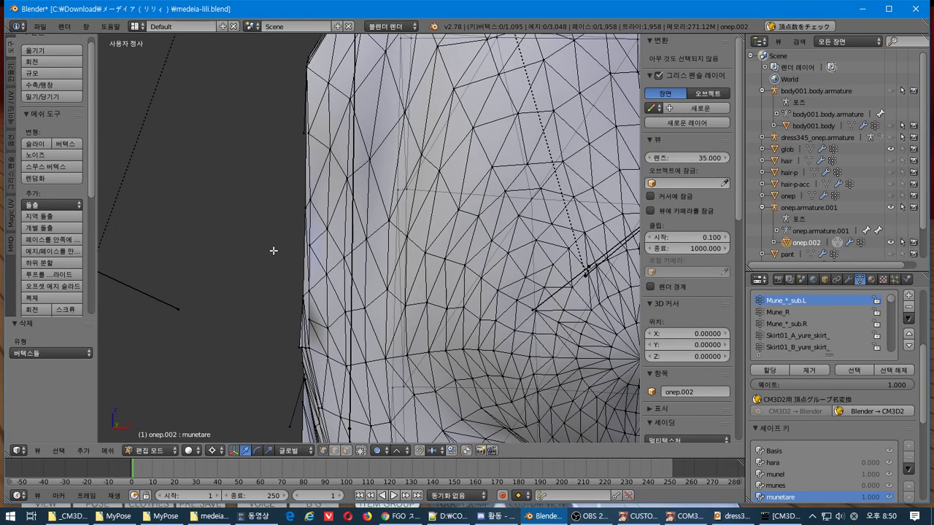
right_click(297, 348)
key("x")
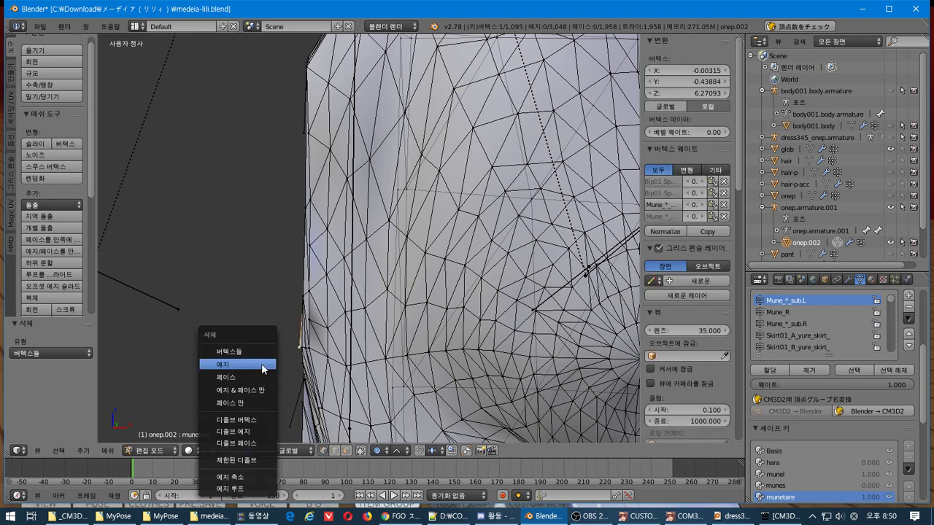
left_click(261, 351)
mouse_move(252, 342)
middle_mouse_down()
mouse_move(244, 335)
mouse_move(235, 344)
middle_mouse_up()
right_click(288, 151)
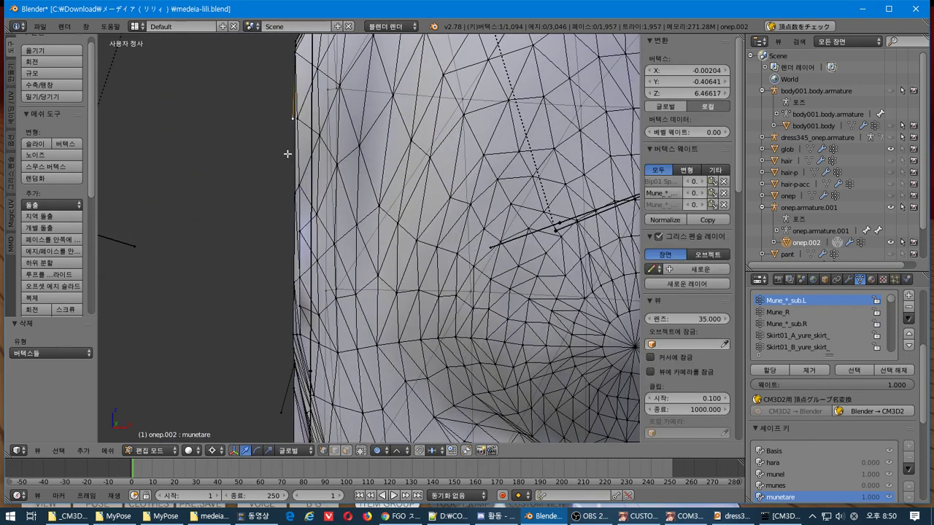
key("x")
left_click(250, 152)
mouse_move(238, 144)
middle_mouse_down()
mouse_move(231, 132)
mouse_move(246, 156)
mouse_move(253, 146)
mouse_move(238, 154)
mouse_move(225, 146)
middle_mouse_up()
scroll(231, 133, "down", 2)
right_click(342, 304)
key("x")
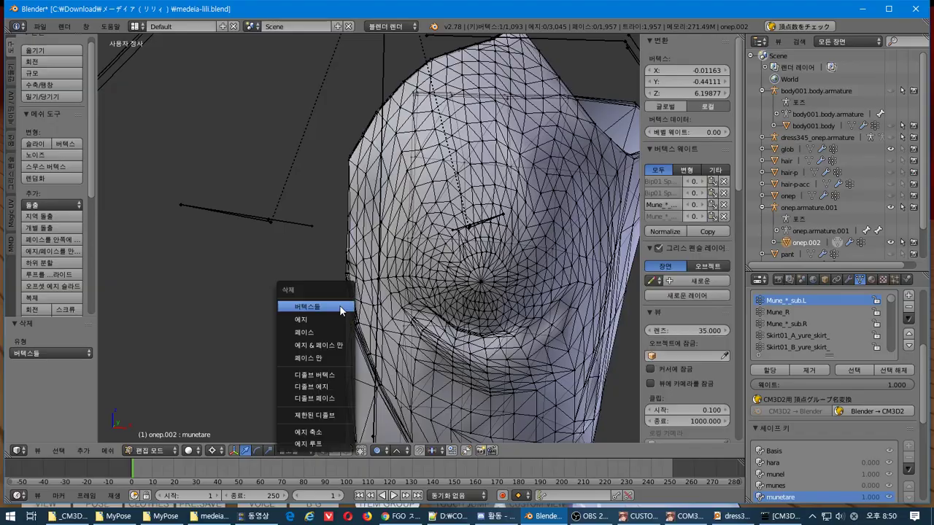
left_click(340, 305)
Step: Hide the skt object and delete the leftover dress vertices past the centre line below the waist
middle_click_drag(304, 316, 404, 98)
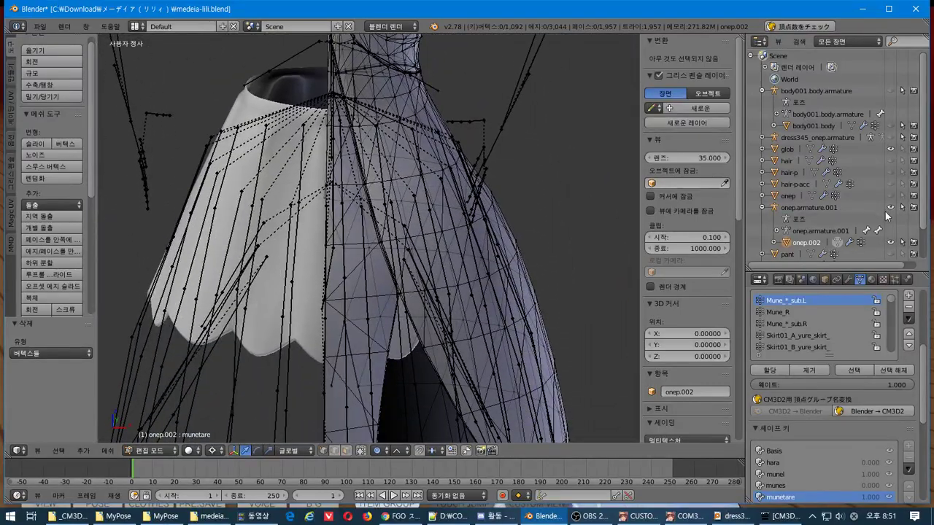
scroll(887, 219, "down", 2)
left_click(890, 243)
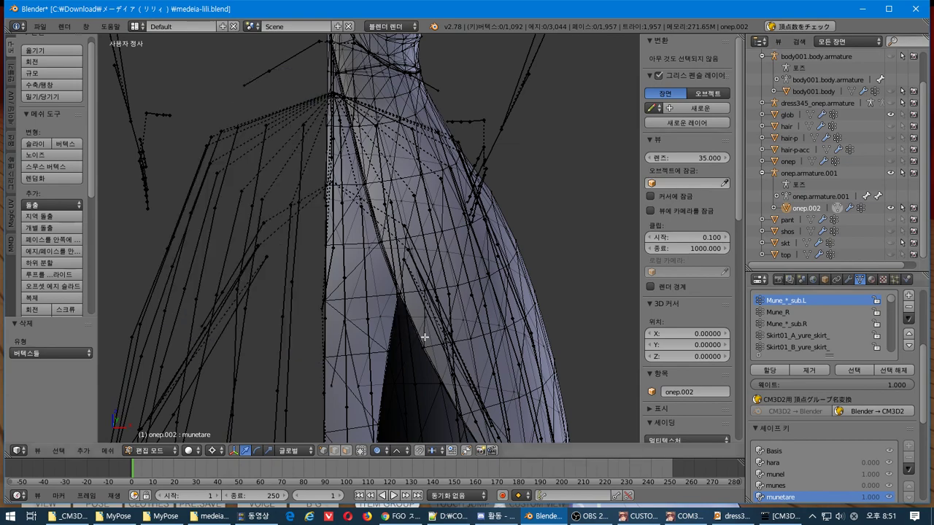
middle_click_drag(423, 333, 244, 294)
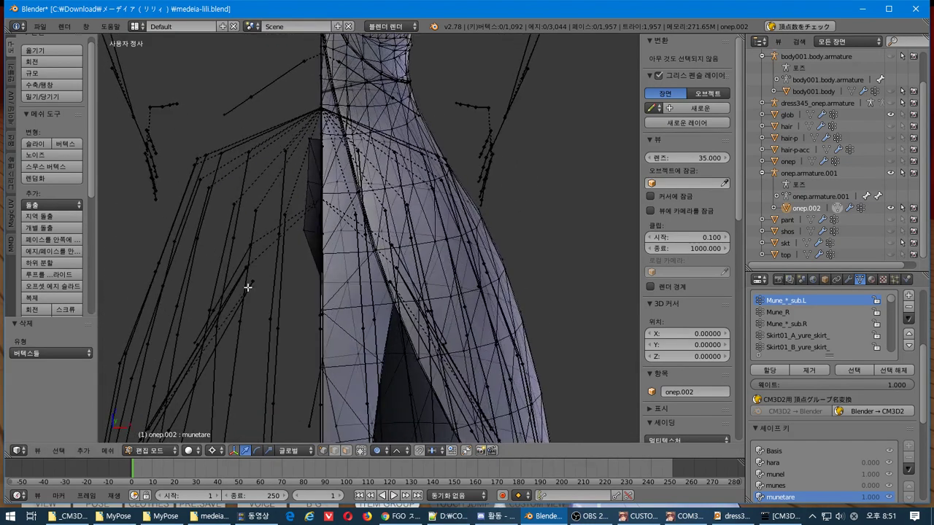
key("b")
left_click_drag(313, 122, 197, 337)
key("x")
left_click(196, 336)
Step: Select the stray vertices protruding from the back skirt panel's centre edge and delete them
middle_click_drag(196, 336, 356, 111)
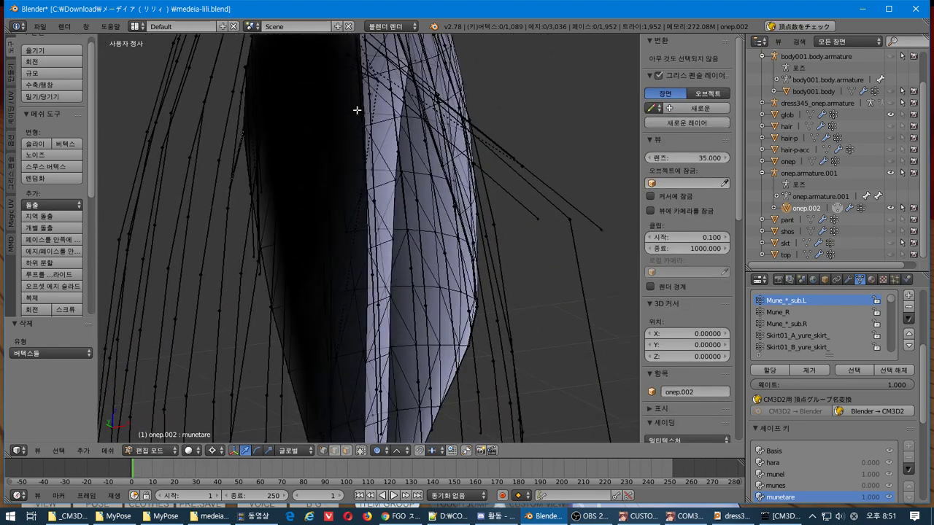
middle_click_drag(284, 102, 323, 101)
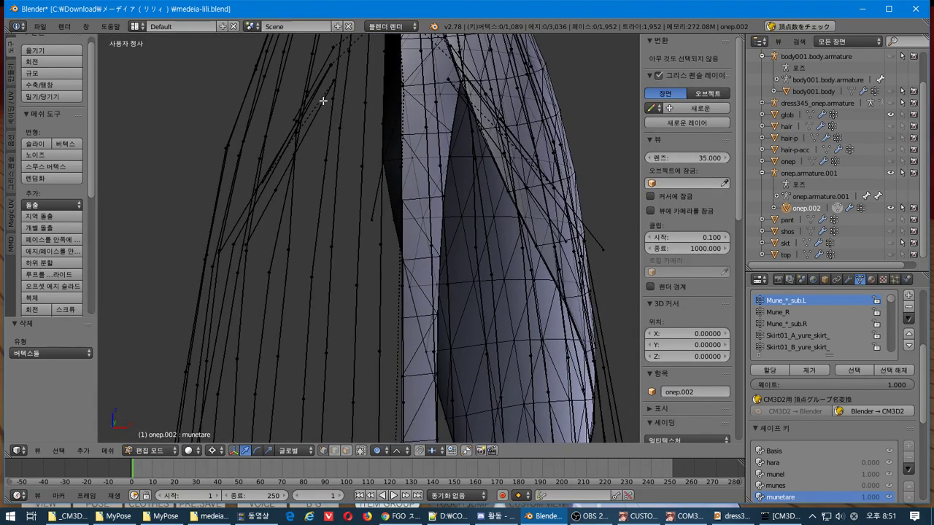
left_click_drag(361, 223, 350, 193)
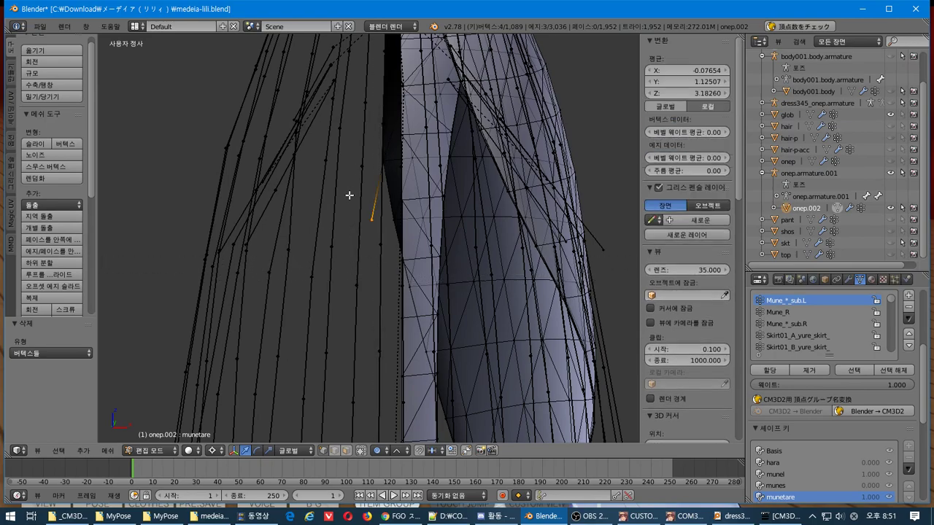
key("x")
left_click(350, 194)
middle_click_drag(350, 194, 396, 332)
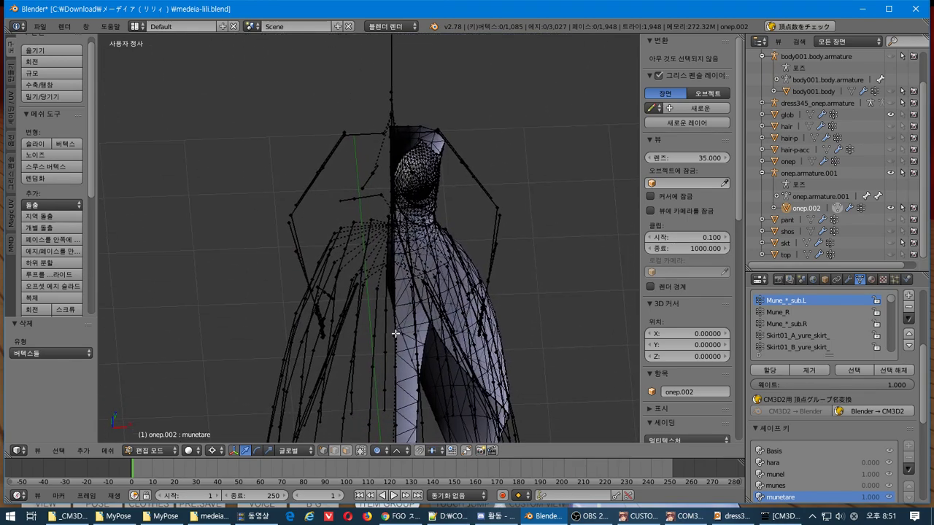
Step: Add a Mirror modifier to the onep.002 dress mesh and check the mirrored bodice
scroll(438, 271, "up", 2)
left_click(848, 280)
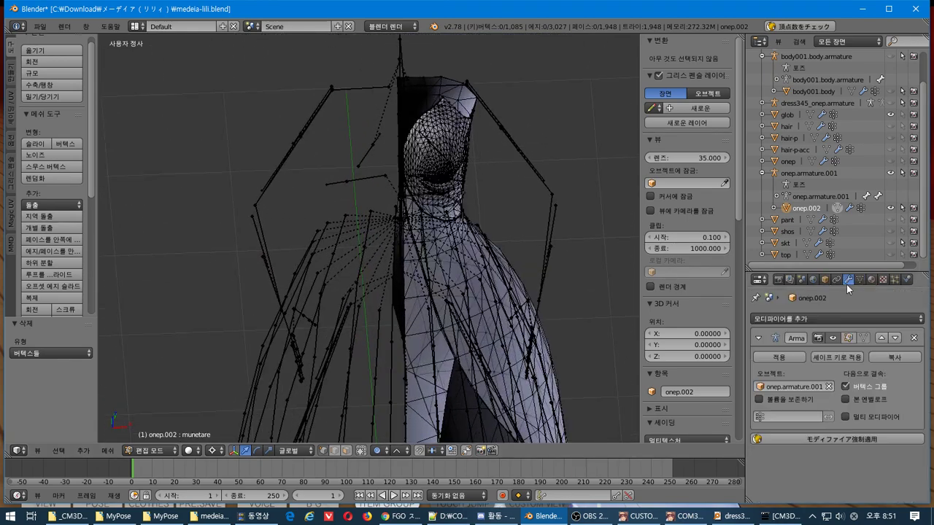
left_click(823, 319)
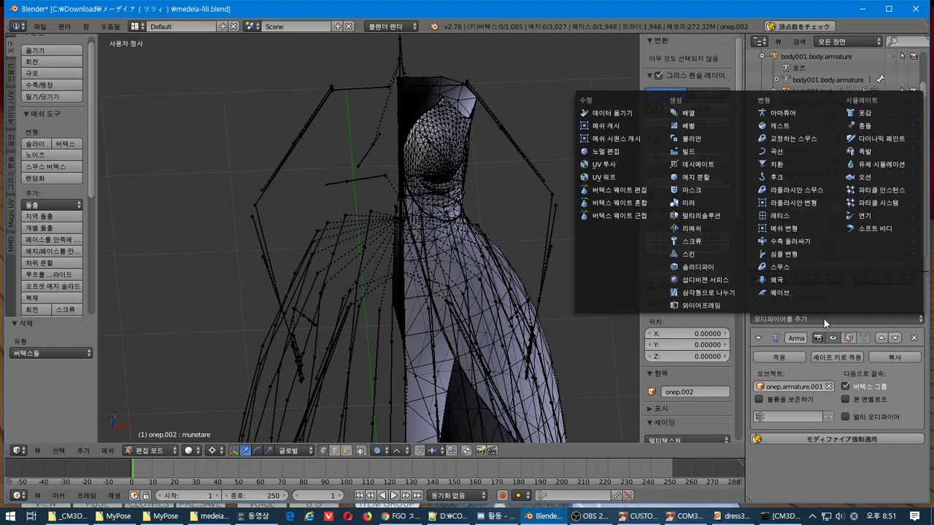
left_click(717, 204)
middle_click_drag(717, 204, 450, 330)
scroll(445, 271, "up", 5)
middle_click_drag(444, 271, 416, 356, "shift")
scroll(401, 215, "up", 3)
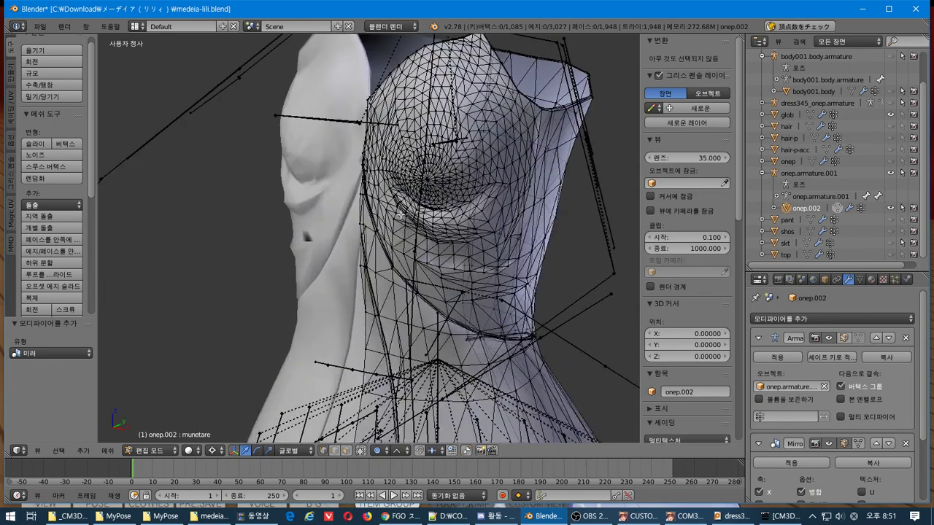
middle_click_drag(401, 215, 353, 259, "shift")
Step: Set the Mirror modifier's merge limit to 0
scroll(381, 269, "up", 4)
scroll(875, 391, "down", 5)
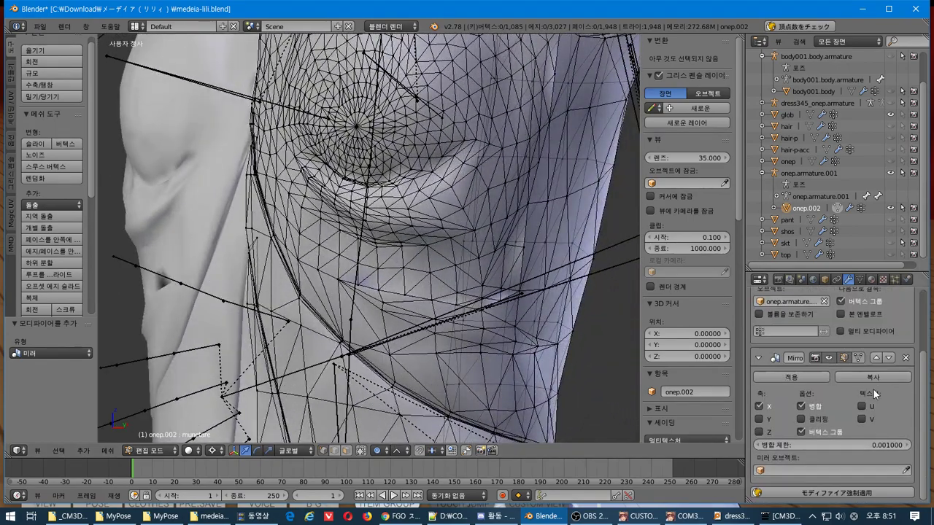
left_click(865, 445)
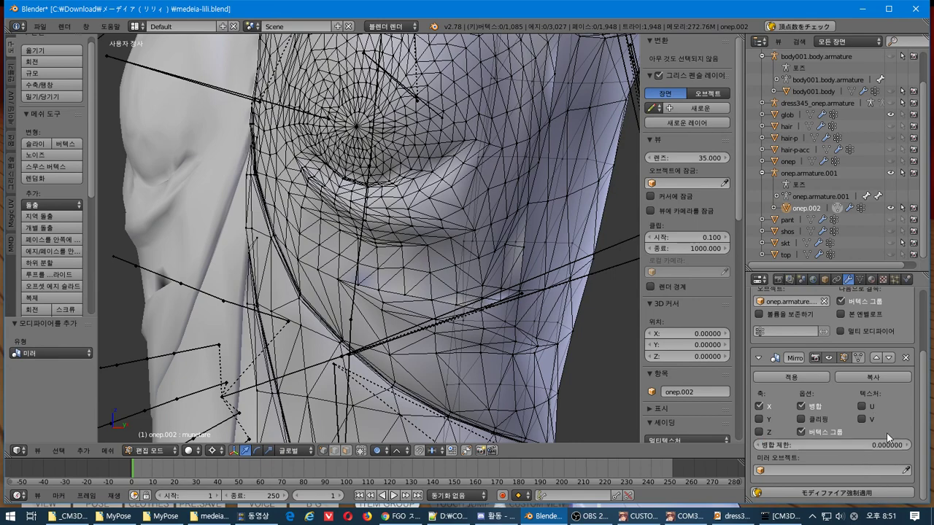
middle_click_drag(351, 329, 366, 331)
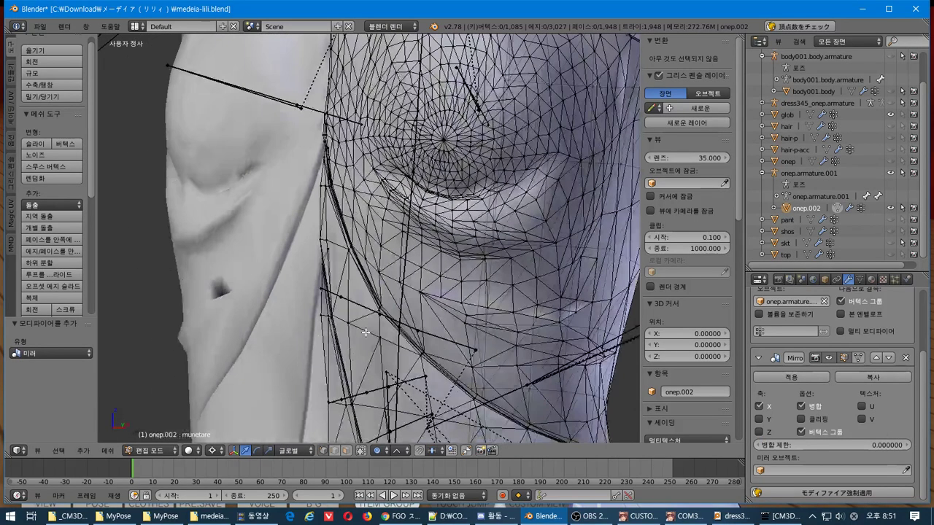
mouse_move(887, 444)
left_mouse_down()
mouse_move(916, 445)
mouse_move(892, 445)
left_mouse_up()
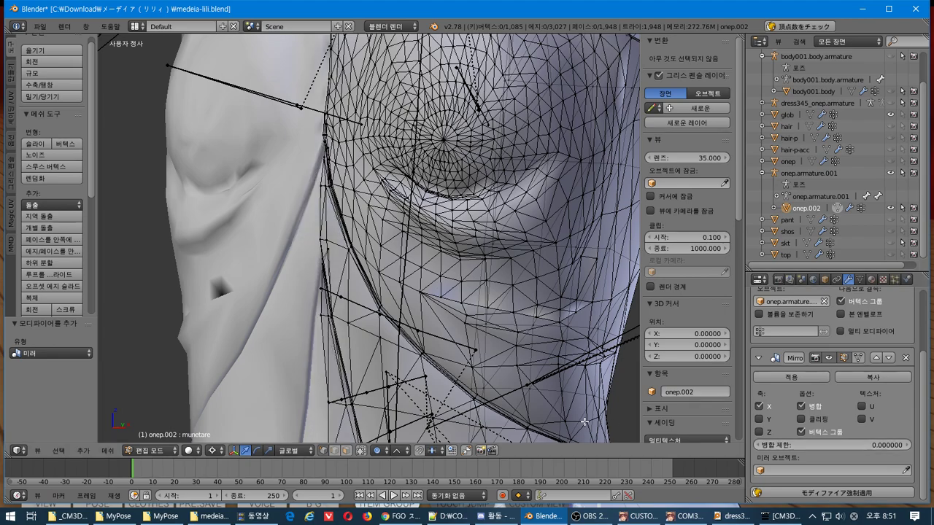
Step: Select a vertex under the bust and examine the bodice mesh from the side
middle_click_drag(409, 241, 446, 268)
right_click(440, 242)
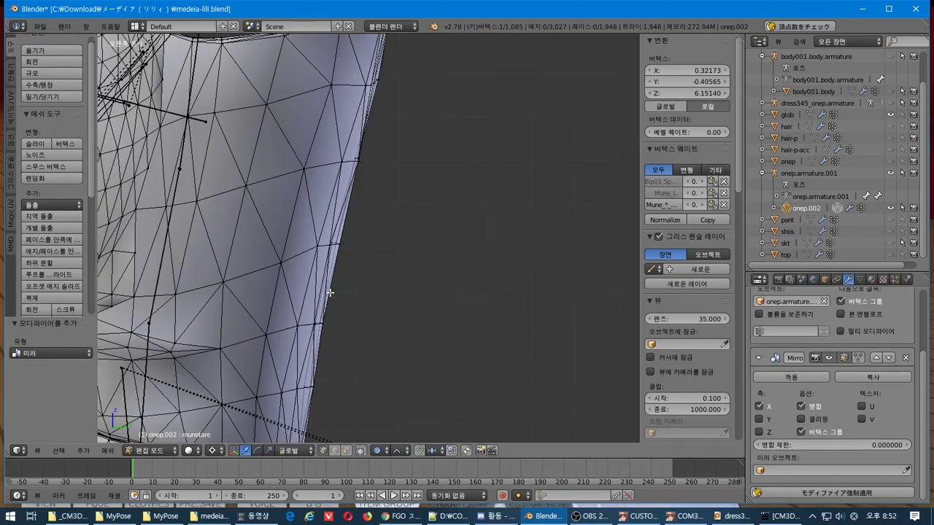
middle_click_drag(251, 300, 560, 369, "shift")
scroll(369, 251, "up", 3)
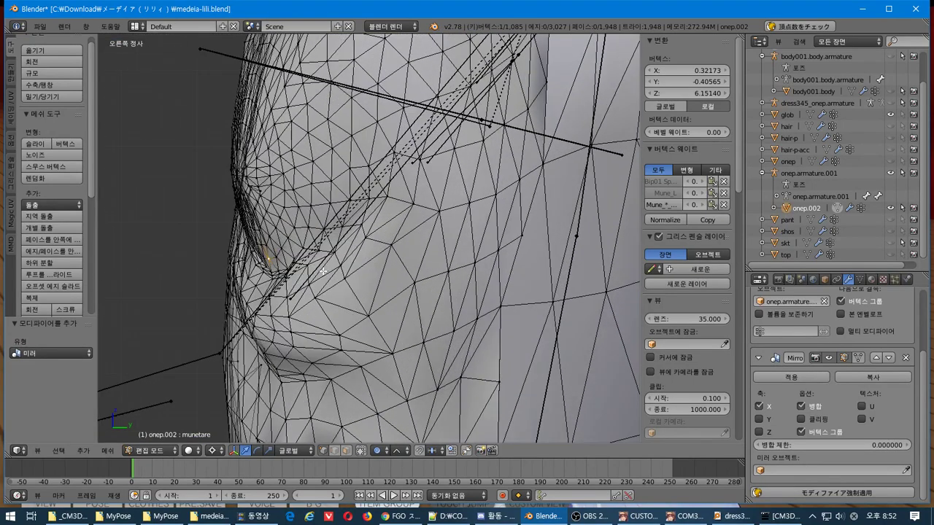
scroll(870, 340, "up", 3)
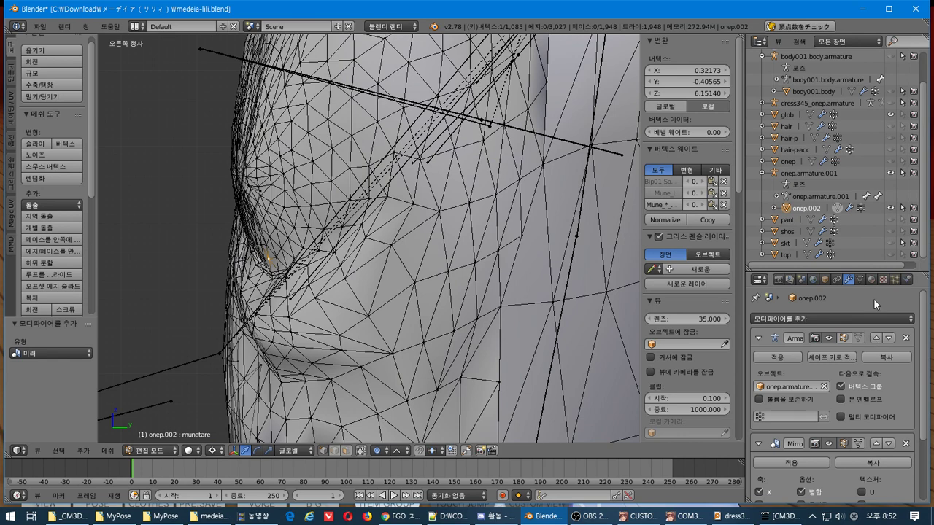
Step: Switch the dress to object mode and preview the munetare shape key at a value of 1.000
left_click(857, 279)
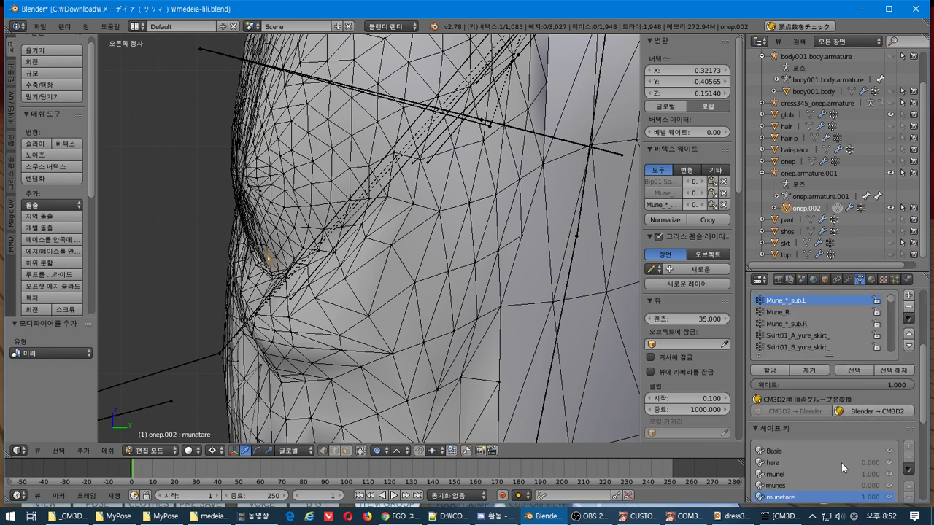
scroll(921, 428, "down", 3)
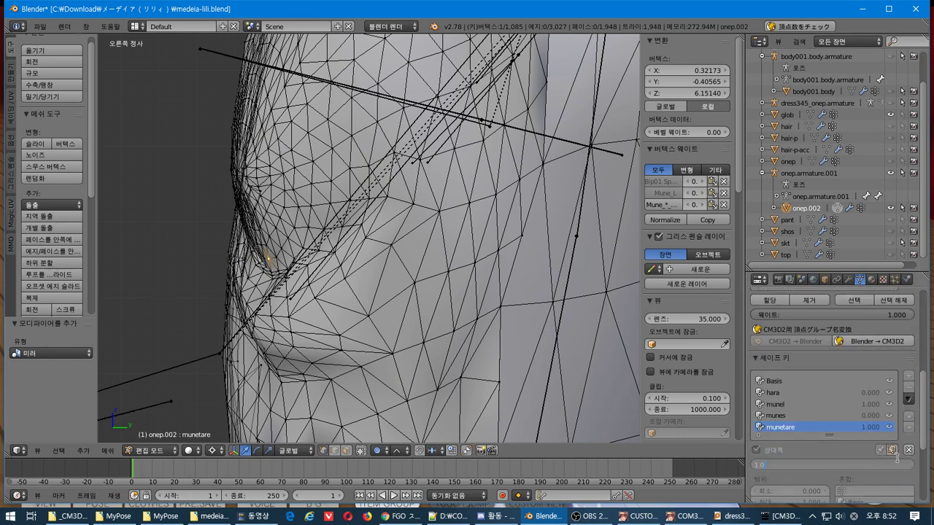
key("Tab")
key("Tab")
key("Tab")
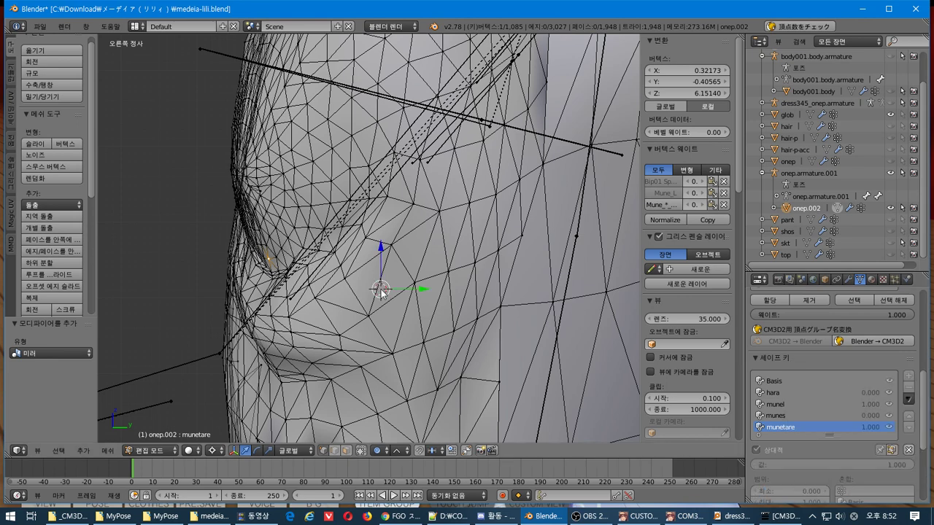
key("Tab")
scroll(464, 297, "down", 1)
scroll(547, 358, "down", 2)
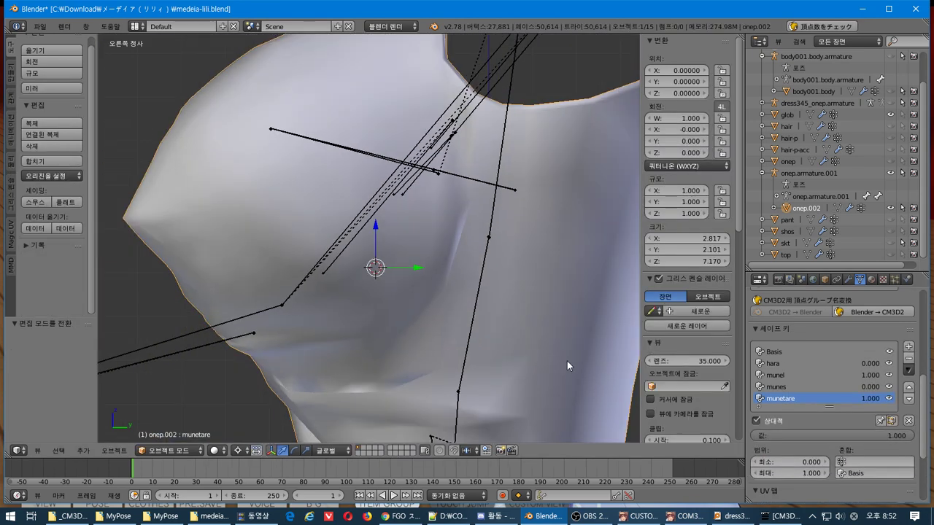
mouse_move(900, 437)
left_mouse_down()
mouse_move(752, 437)
mouse_move(903, 435)
left_mouse_up()
Step: Switch to CUSTOM ORDER MAID 3D, set the character's 가슴 크기 slider to 82, and check how the dress fits the body
key("alt+Tab")
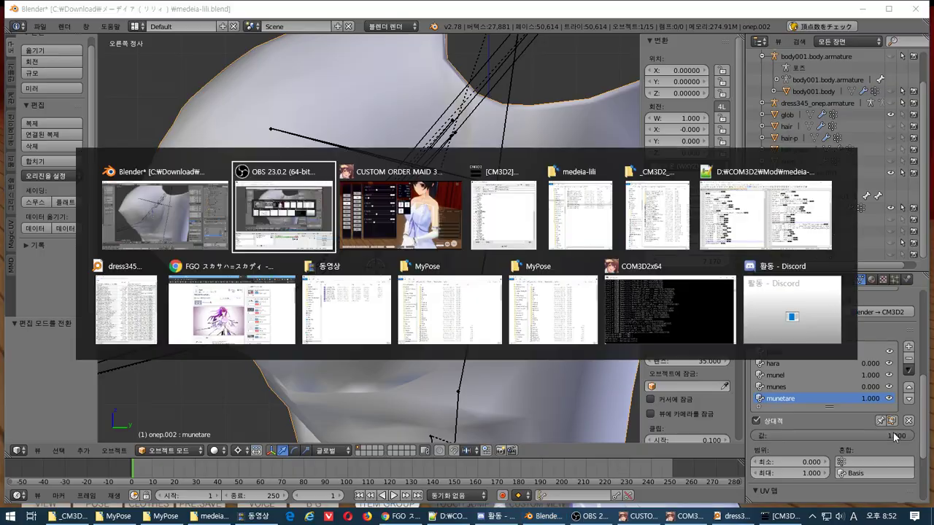
right_click_drag(574, 343, 497, 318)
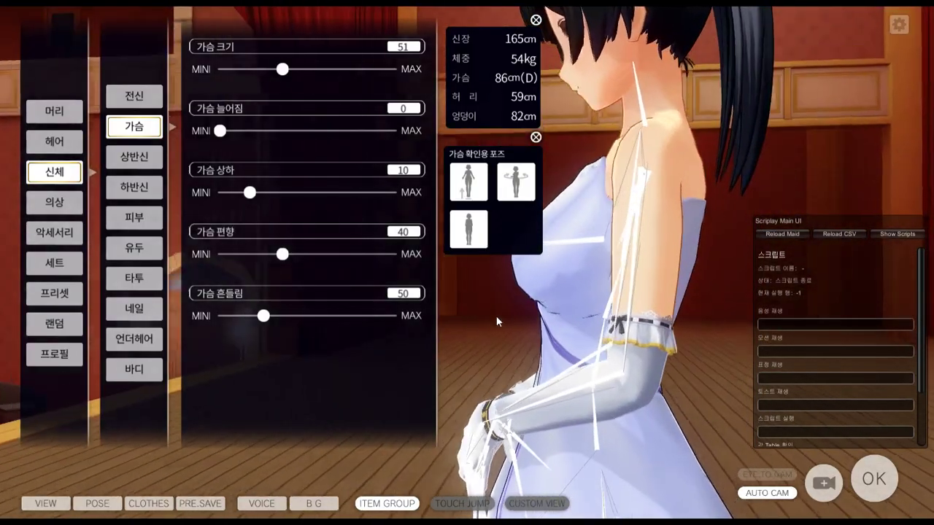
left_click_drag(282, 72, 308, 74)
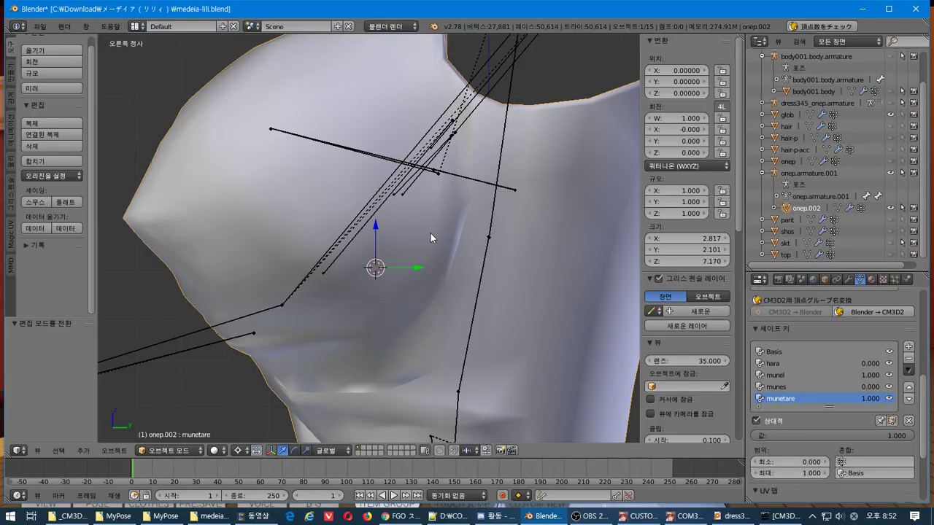
middle_click_drag(433, 233, 430, 251)
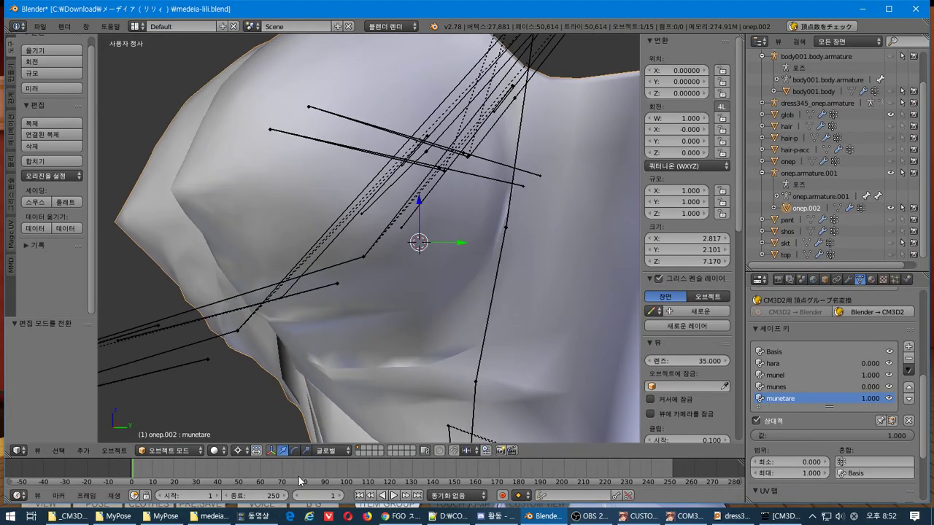
Step: Turn on textured solid shading for the 3D view in Blender and check the dress from the side
left_click(186, 452)
scroll(705, 355, "down", 6)
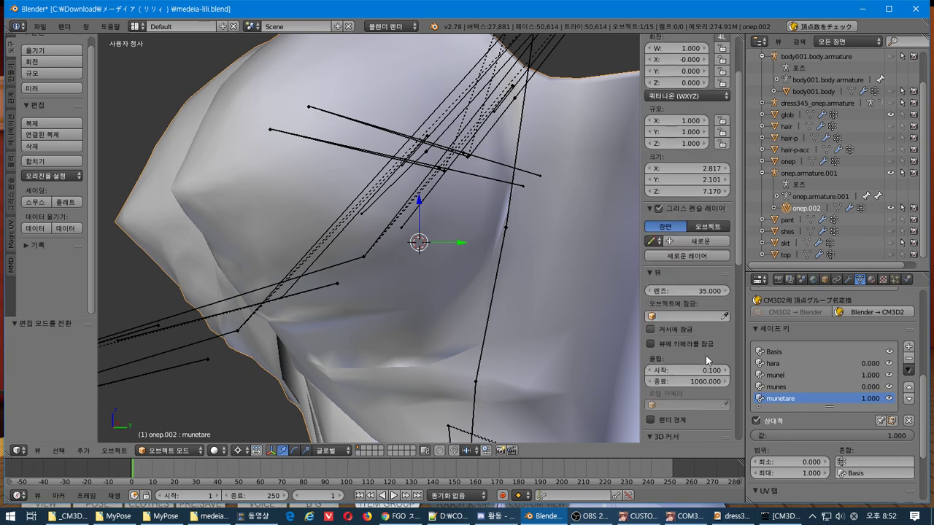
scroll(705, 356, "down", 5)
left_click(681, 307)
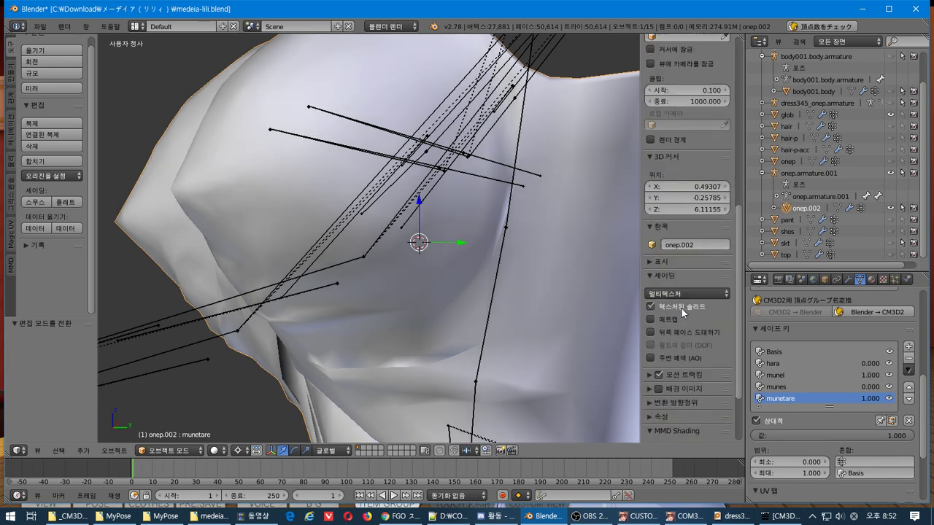
middle_click_drag(496, 350, 448, 382)
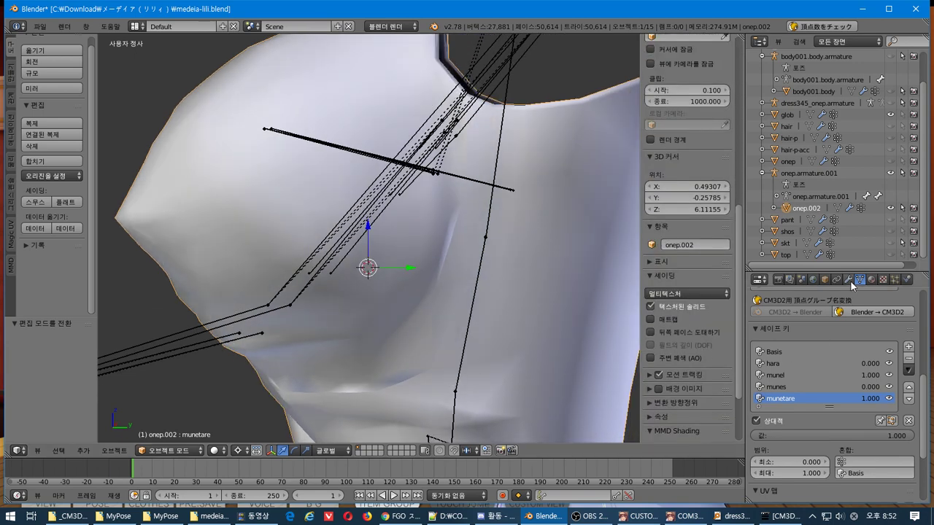
Step: Open the MainTex texture settings of the dress material 材質16.002 and try to pack the DRESS_TEX.png image
left_click(871, 280)
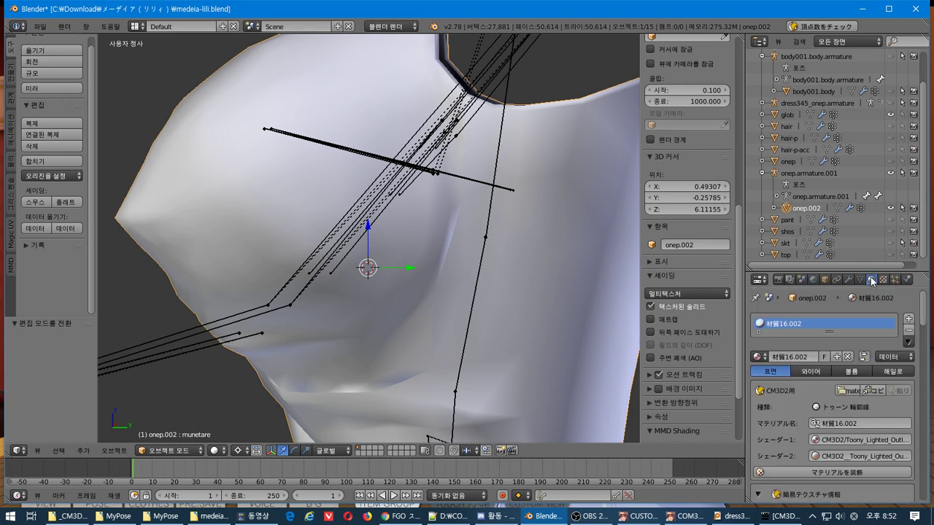
scroll(813, 410, "down", 4)
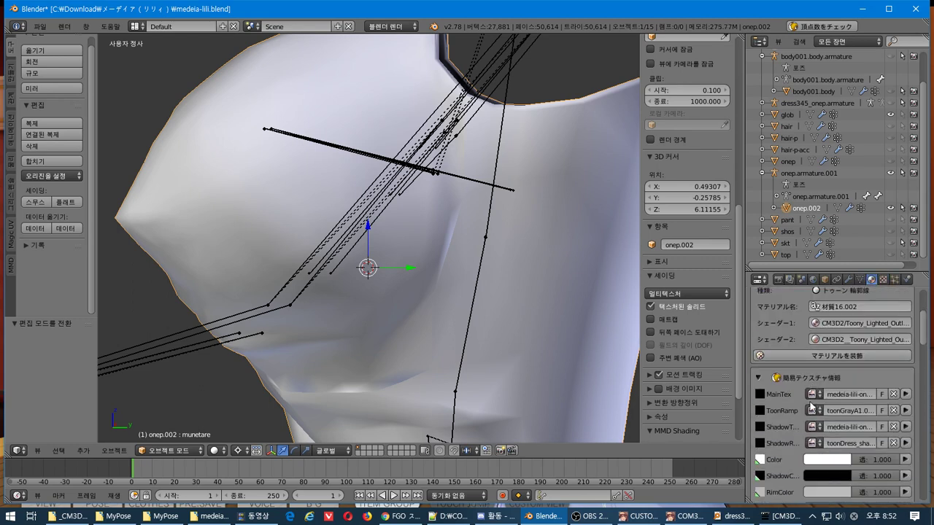
left_click(905, 394)
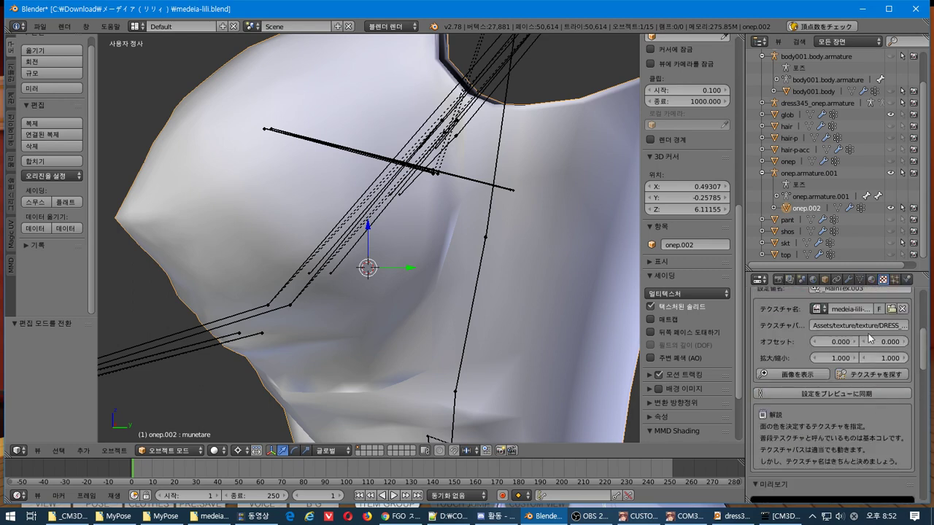
scroll(783, 384, "down", 10)
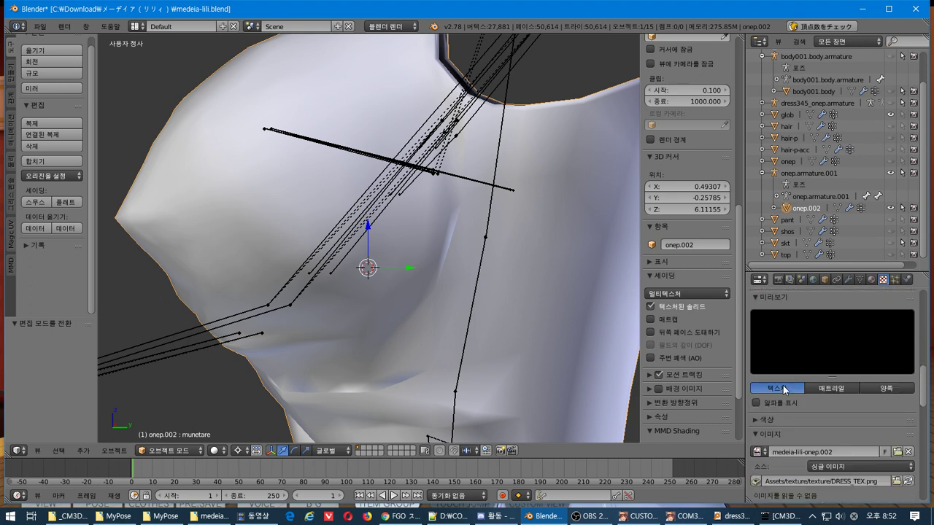
left_click(760, 365)
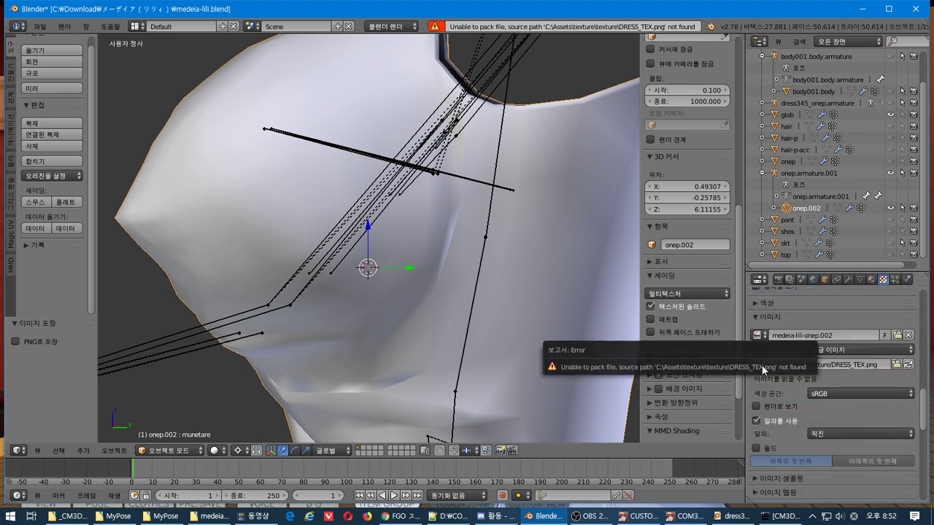
Step: Replace the MainTex image source with medeia-lili-onep.png from the D:\COM3D2\Mod\medeia-lili folder
left_click(896, 364)
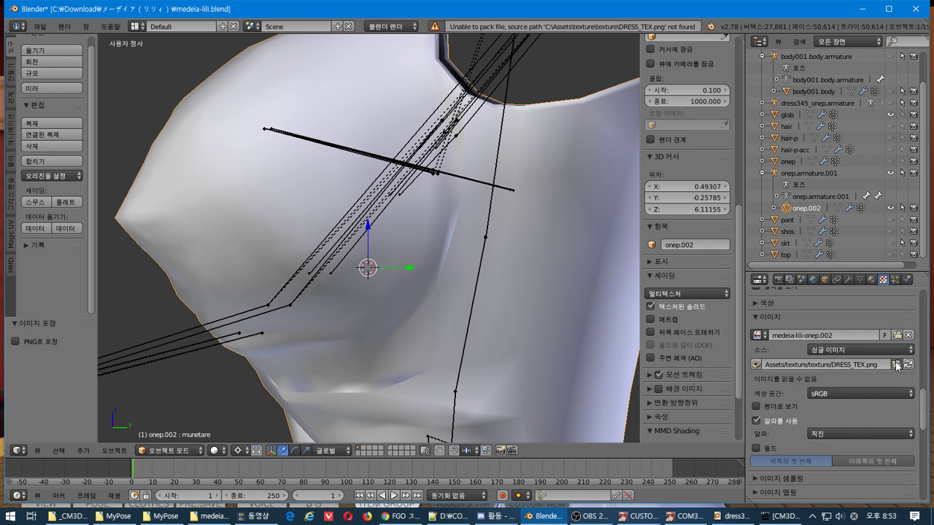
scroll(94, 220, "down", 5)
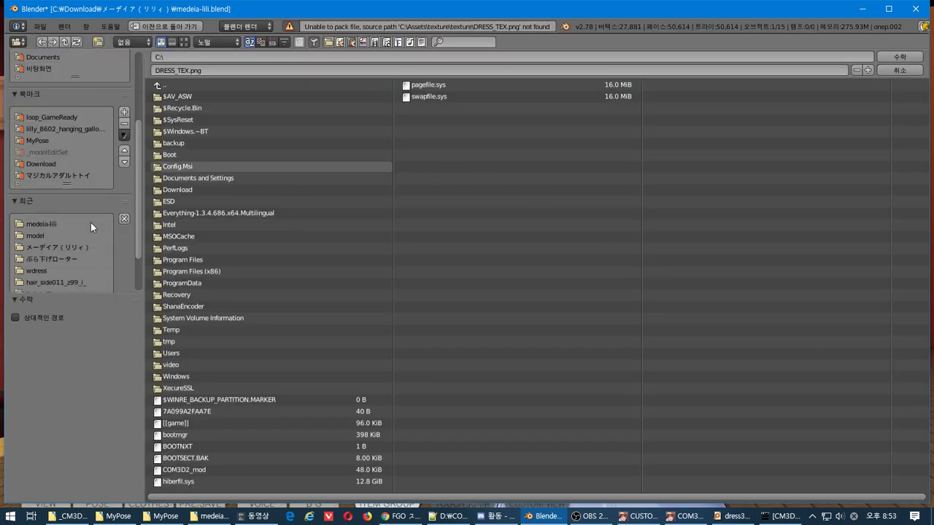
left_click(64, 221)
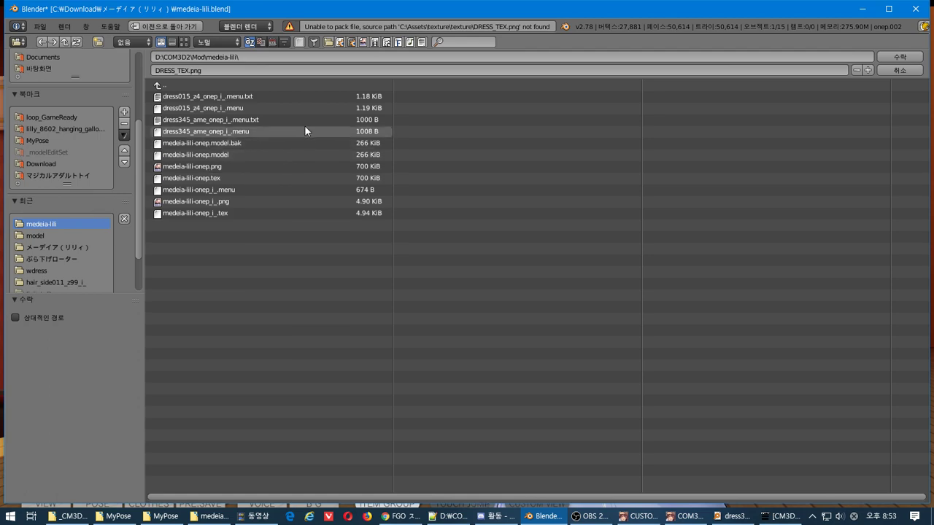
left_click(272, 166)
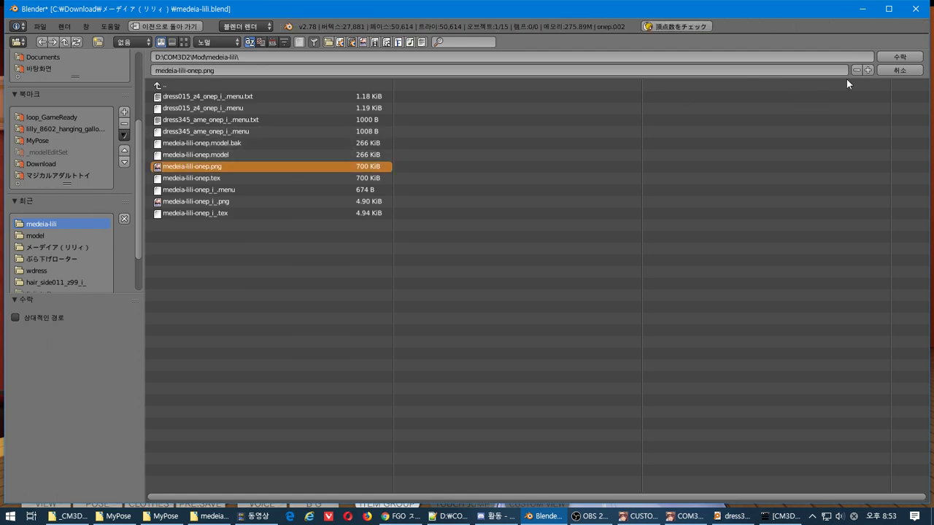
left_click(901, 58)
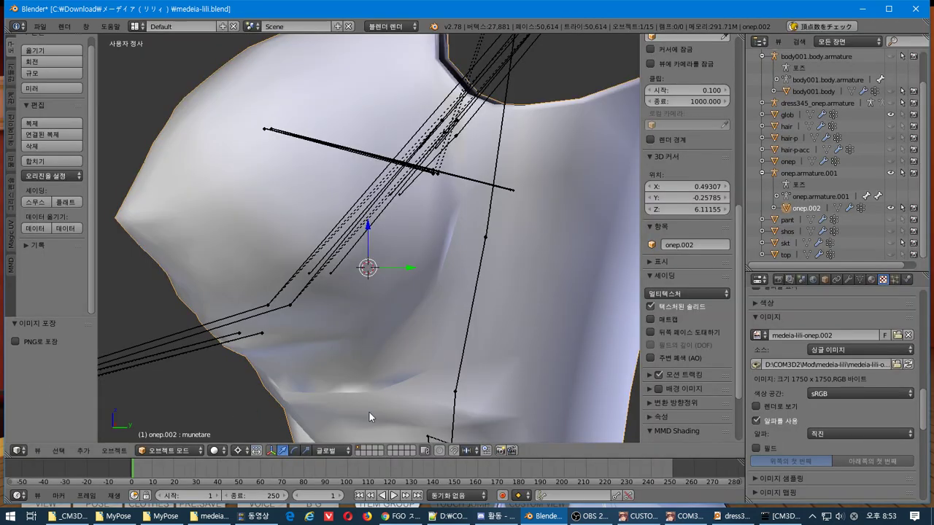
Step: Toggle textured solid shading off and back on, and inspect the dress for the newly loaded texture
left_click(691, 306)
left_click(691, 306)
scroll(510, 318, "down", 6)
middle_click_drag(510, 318, 371, 319)
scroll(371, 319, "up", 5)
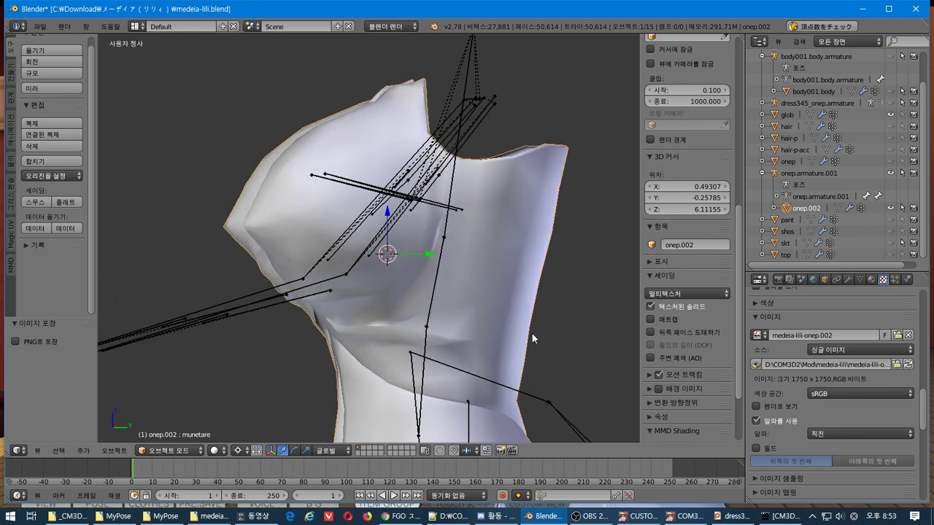
scroll(829, 394, "up", 4)
scroll(829, 393, "down", 5)
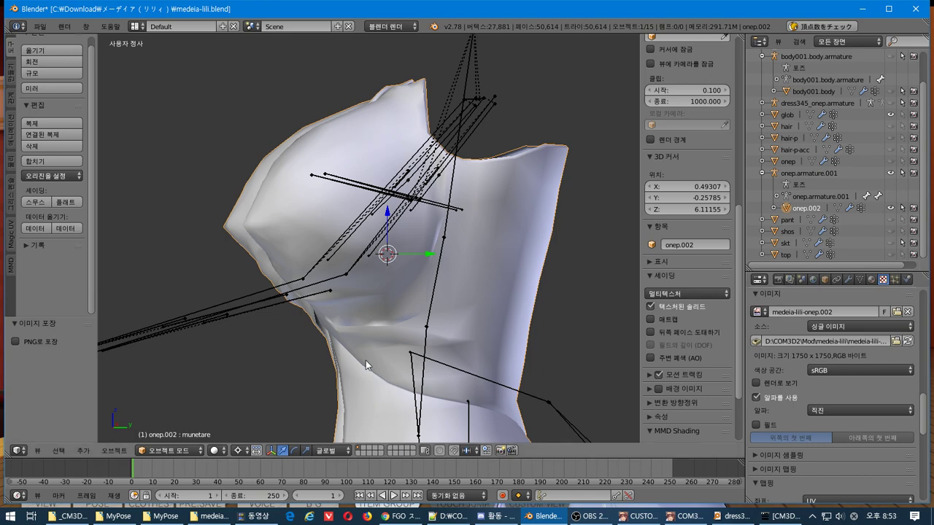
Step: Preview the dress in Texture Paint mode, return to Object Mode, and recheck it with textured solid shading
left_click(191, 450)
left_click(195, 375)
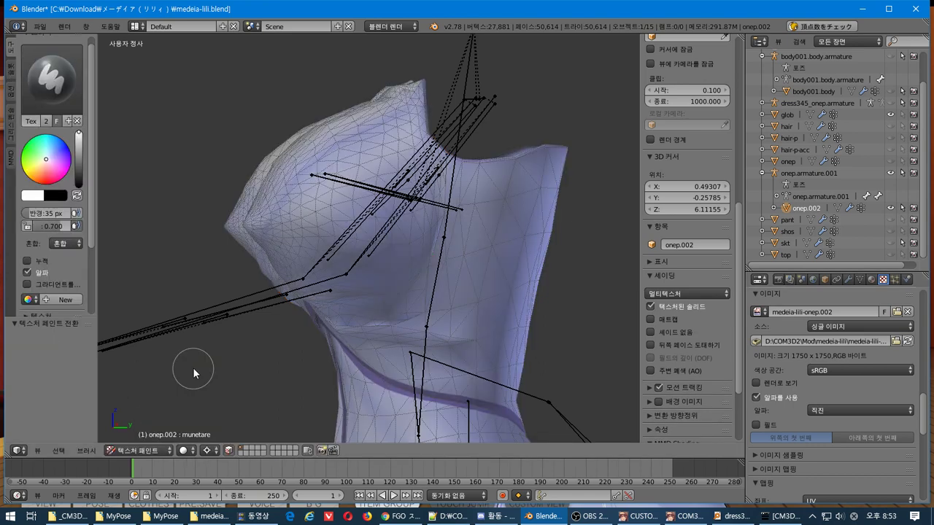
left_click(169, 450)
left_click(141, 436)
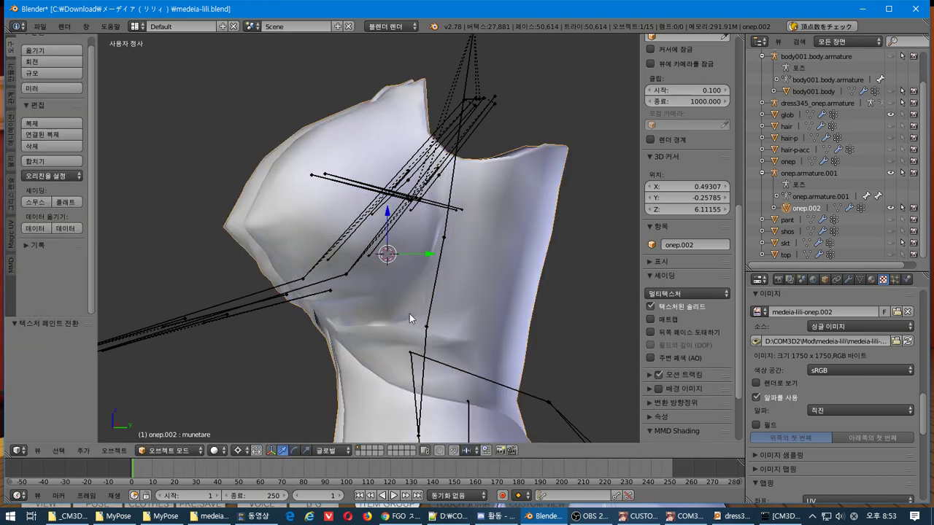
left_click(700, 308)
left_click(699, 308)
mouse_move(419, 306)
middle_mouse_down()
mouse_move(583, 339)
mouse_move(539, 374)
mouse_move(423, 310)
mouse_move(434, 312)
middle_mouse_up()
scroll(839, 364, "up", 5)
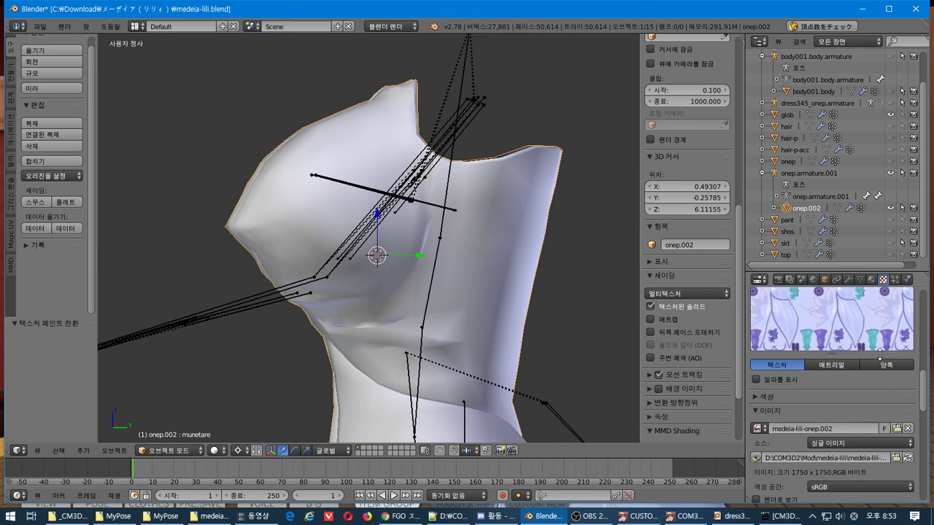
Step: Return to the dress's material settings, look through the dress345_onep.armature hierarchy, and toggle onep.002's visibility off and on
left_click(872, 280)
scroll(879, 208, "up", 3)
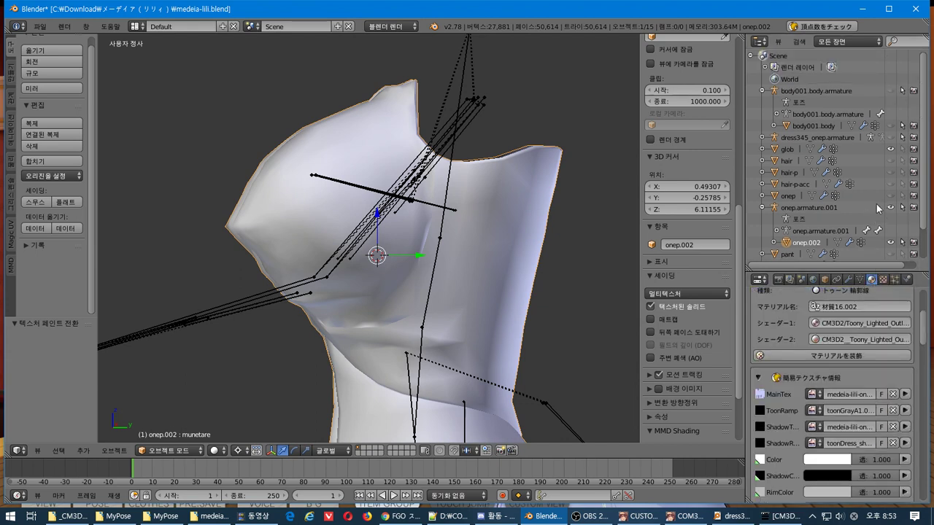
left_click(762, 137)
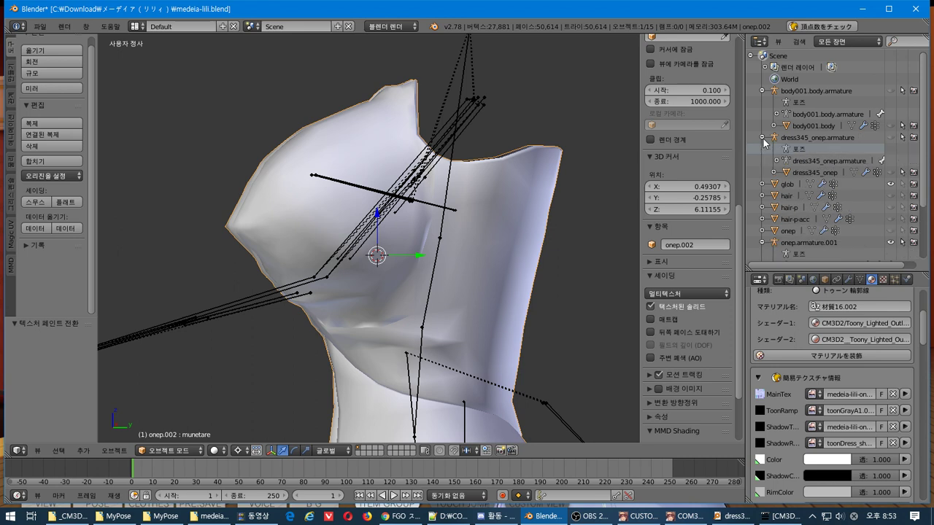
left_click(761, 137)
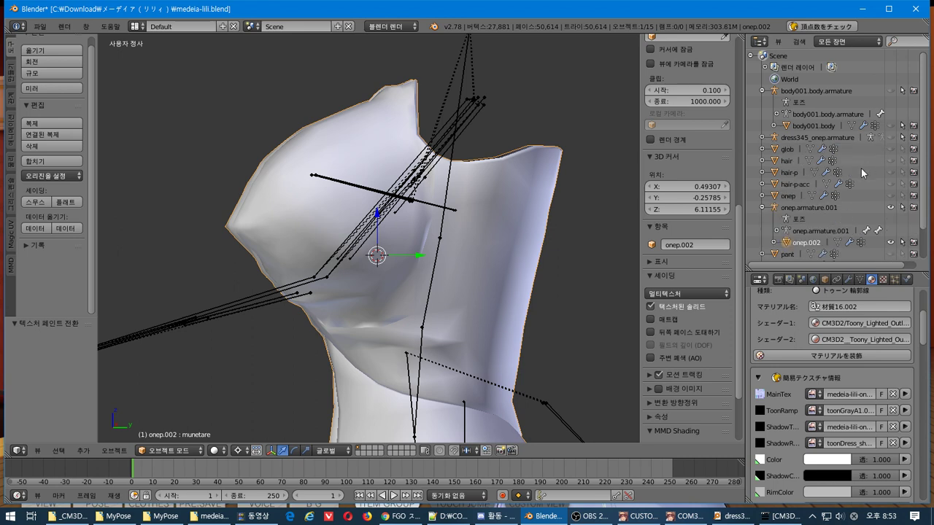
scroll(795, 177, "down", 2)
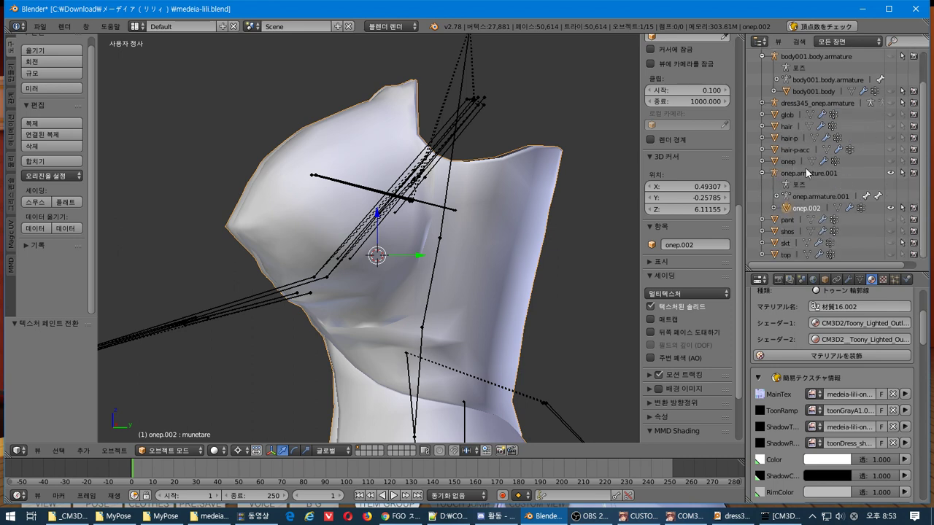
left_click(889, 209)
left_click(890, 208)
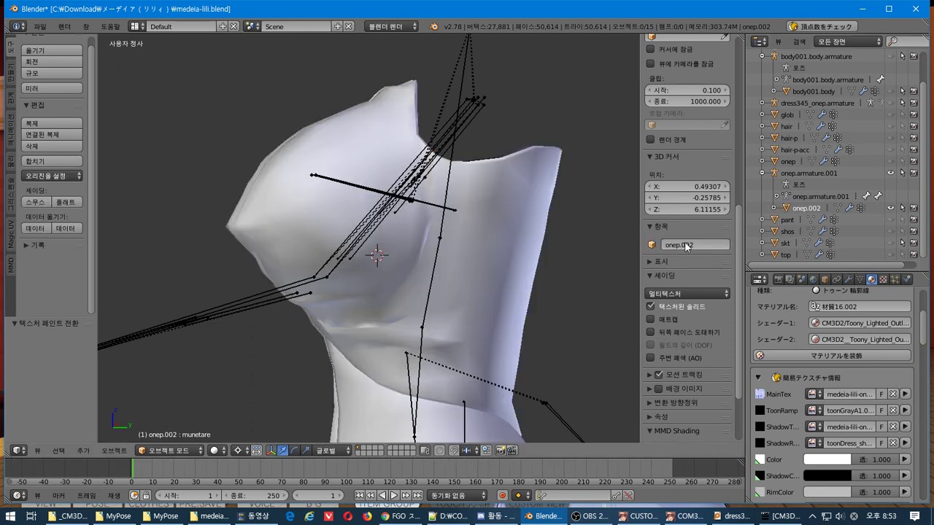
Step: Reassign the medeia-lili-onep.002 image to the MainTex slot of the dress material
scroll(833, 415, "up", 4)
scroll(832, 413, "down", 4)
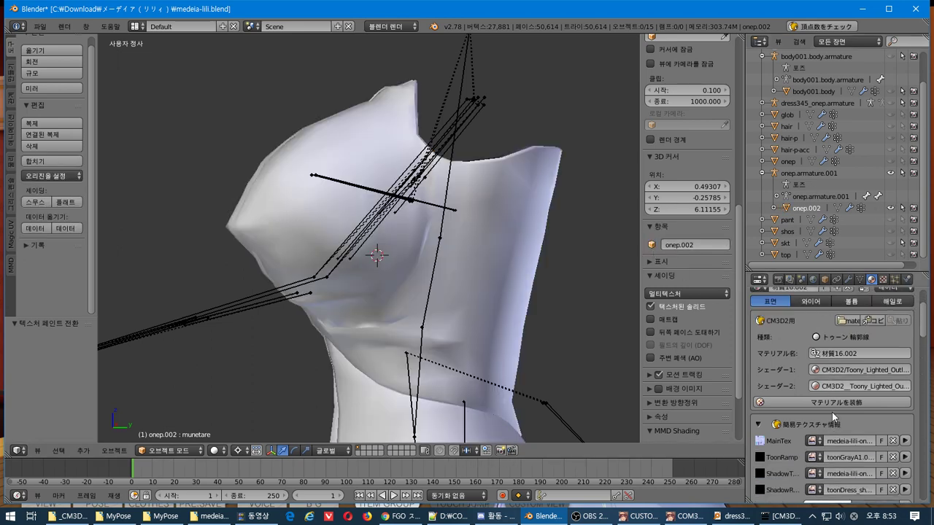
left_click(842, 426)
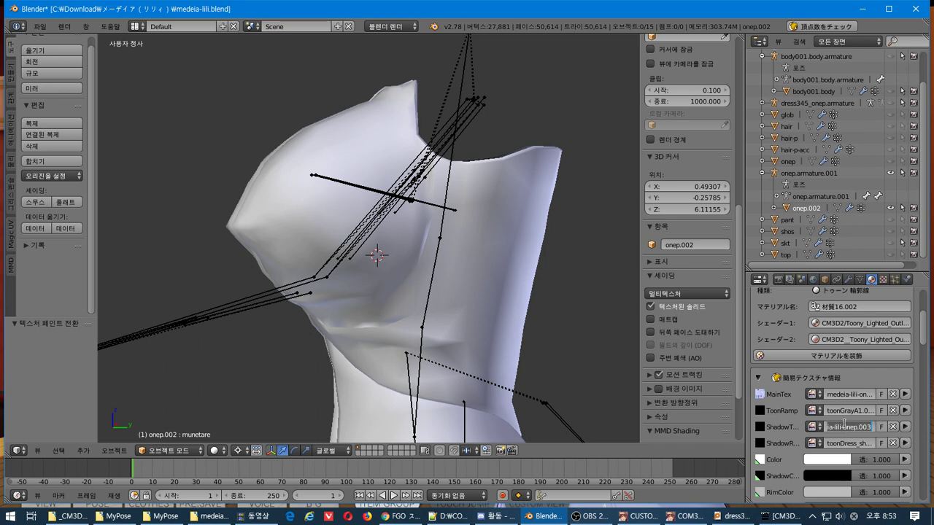
left_click(811, 394)
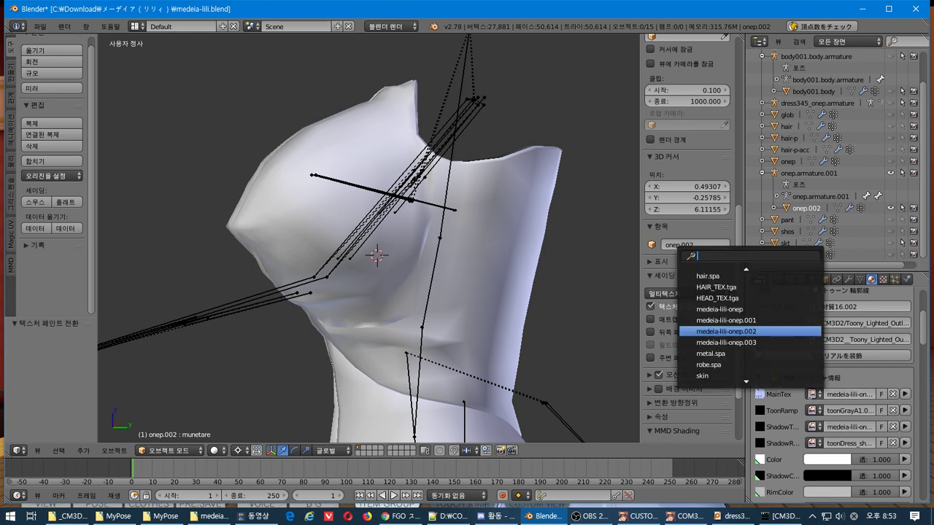
left_click(785, 332)
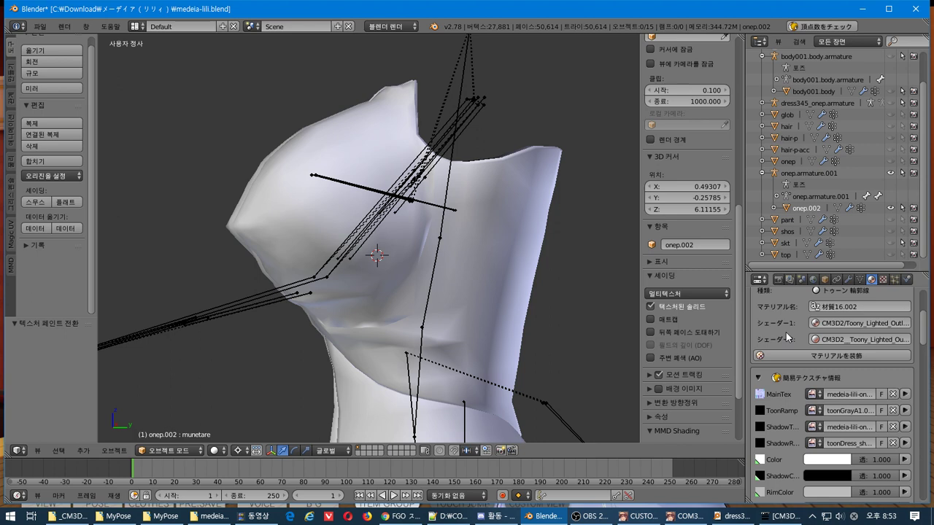
Step: Assign the medeia-lili-onep.002 image to the ShadowTex slot of the dress material
left_click(811, 426)
left_click(811, 426)
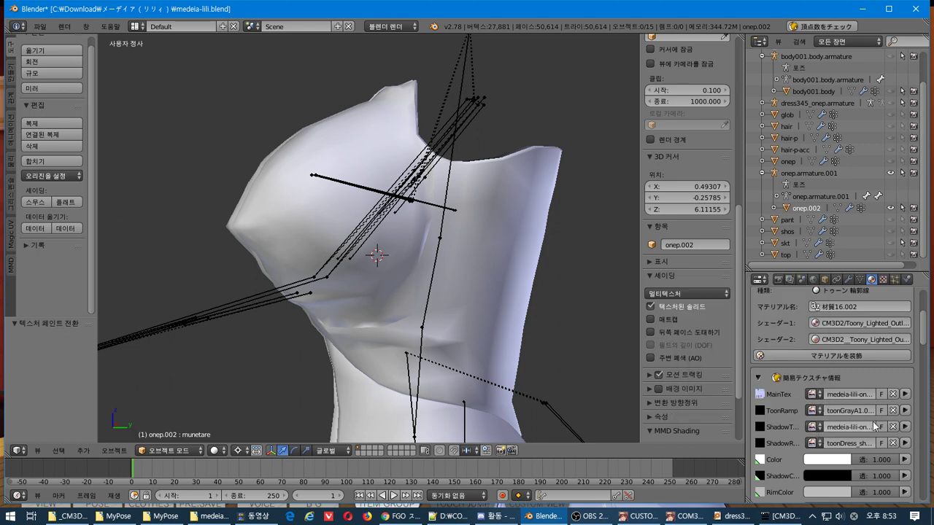
left_click(813, 426)
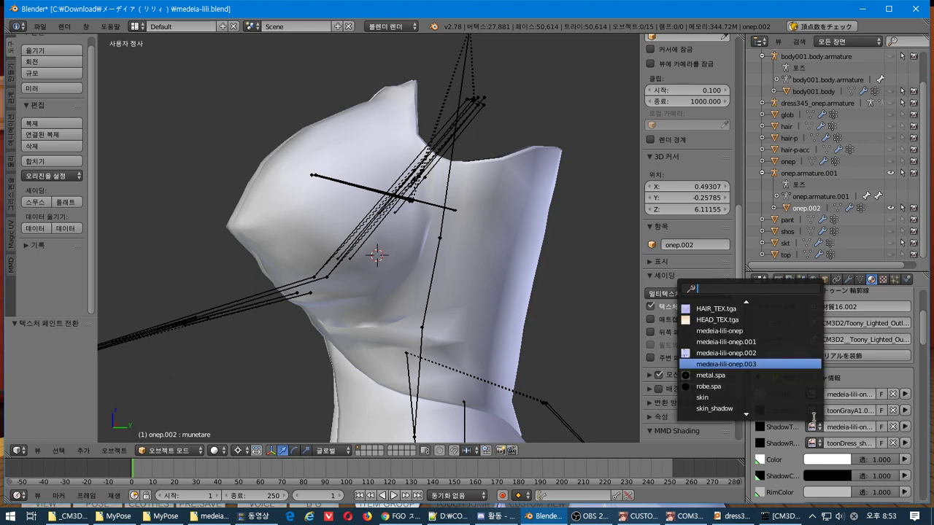
left_click(774, 353)
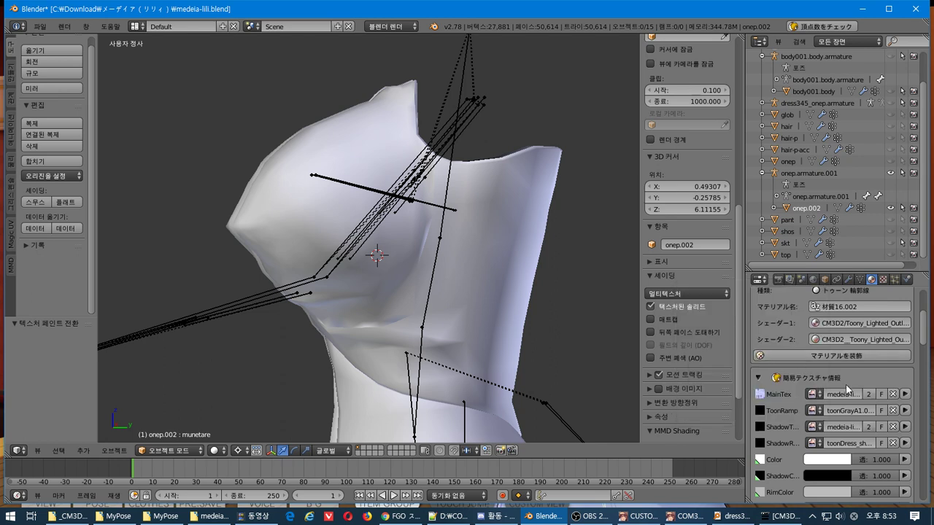
Step: Inspect the ShadowTex.003 texture's preview and image settings, and return to the dress's material settings
left_click(905, 427)
scroll(867, 391, "up", 3)
scroll(866, 387, "down", 5)
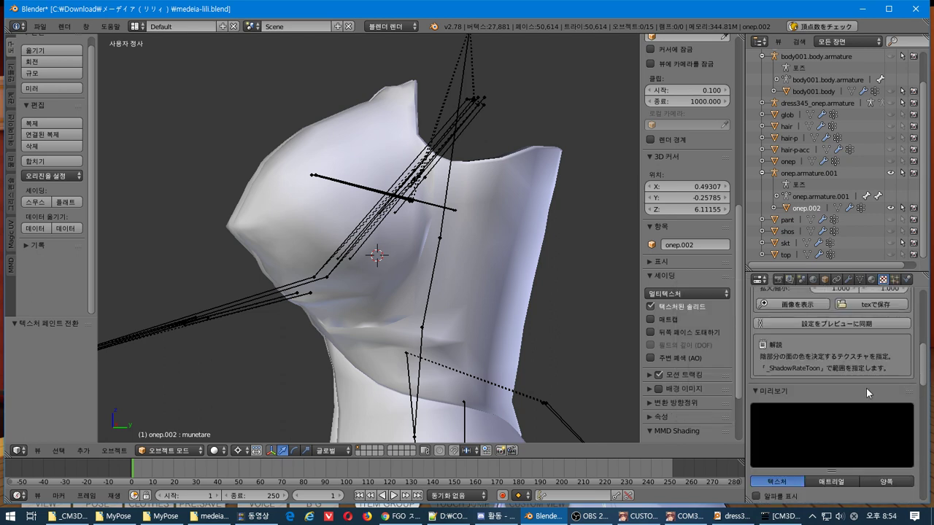
scroll(866, 387, "down", 1)
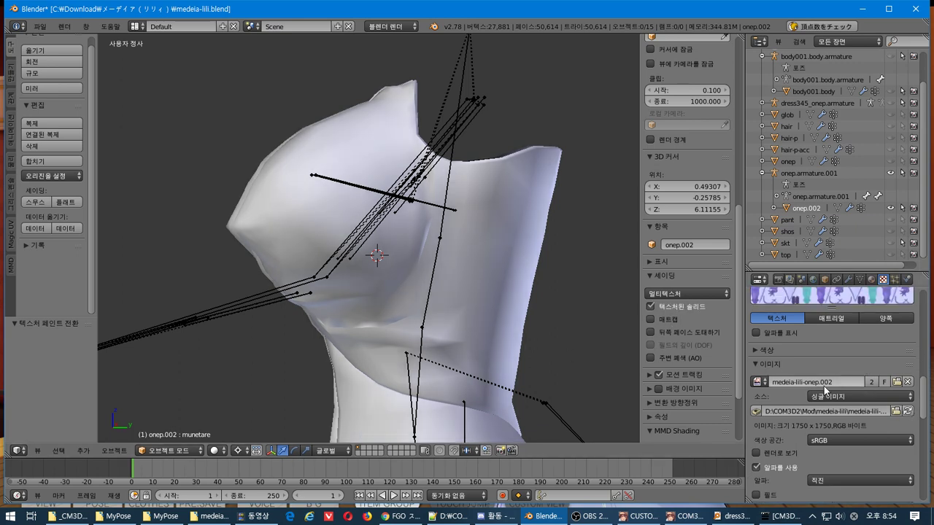
scroll(839, 396, "down", 10)
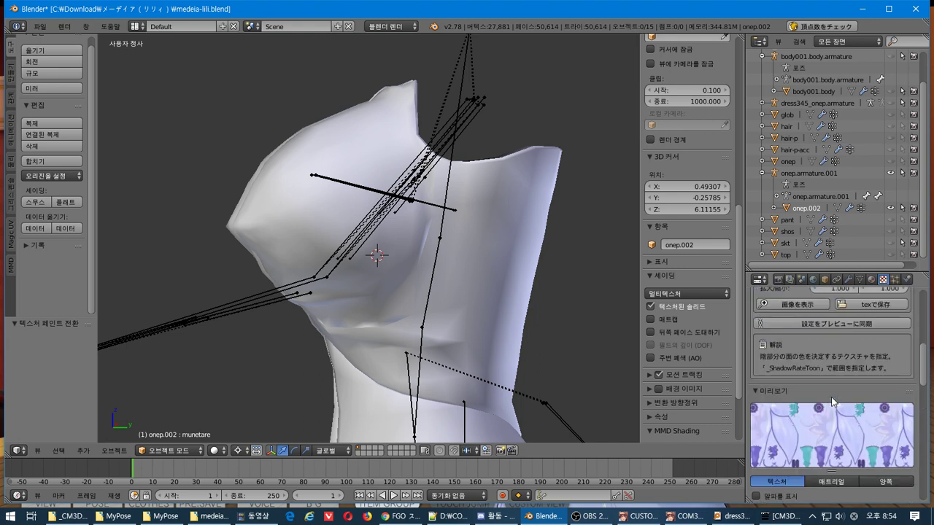
scroll(829, 396, "up", 1)
scroll(824, 386, "up", 3)
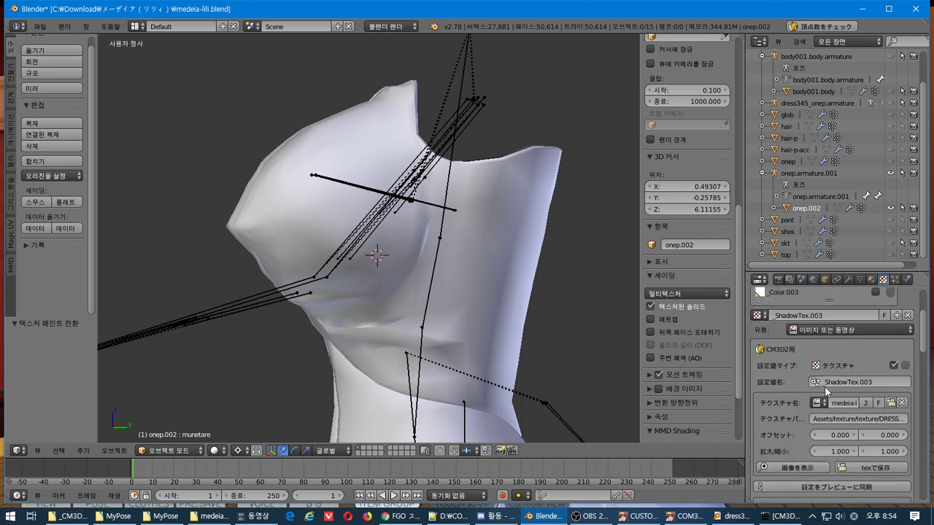
scroll(820, 334, "up", 2)
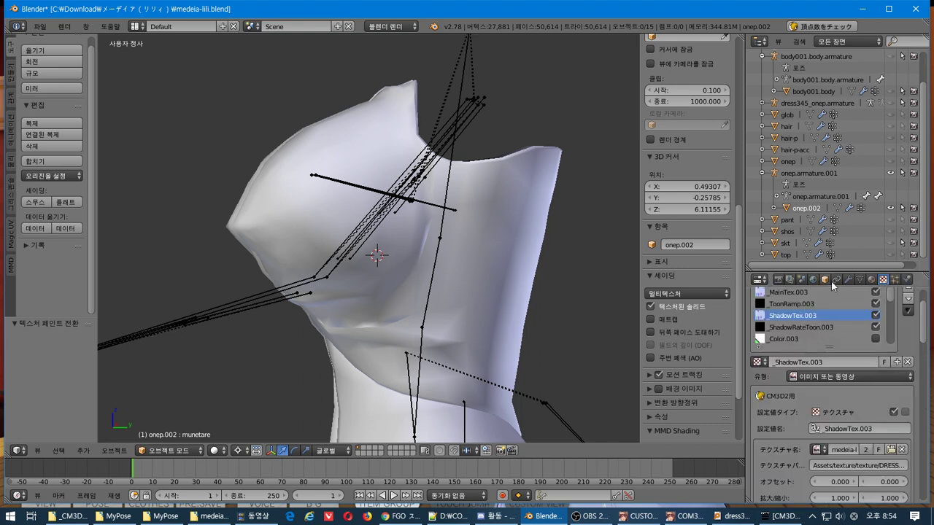
left_click(870, 279)
Step: Switch to the character customization game to compare the dress's bust fit, and return to Blender
middle_click_drag(326, 286, 323, 285)
key("alt+Tab")
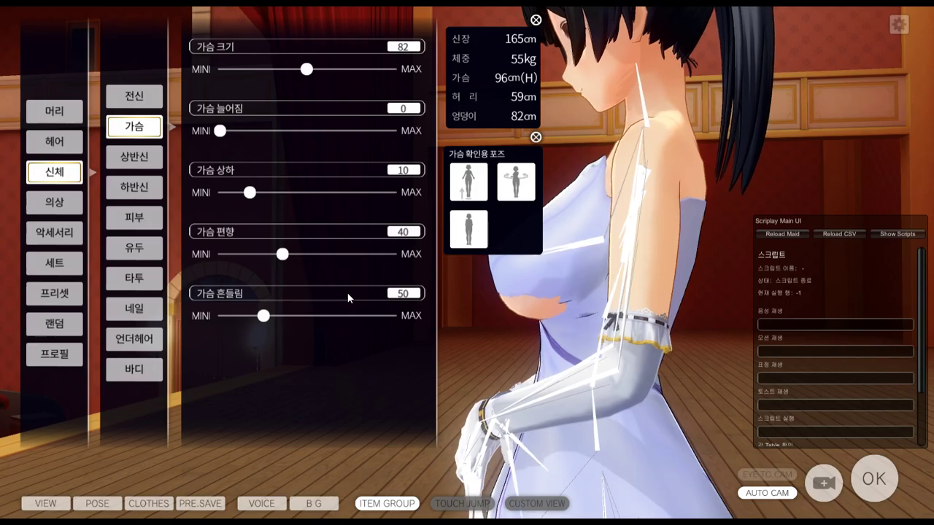
key("alt+Tab")
Step: Select the onep.002 dress, open it in Edit Mode, and bring up its shape keys and their additional commands
right_click(264, 239)
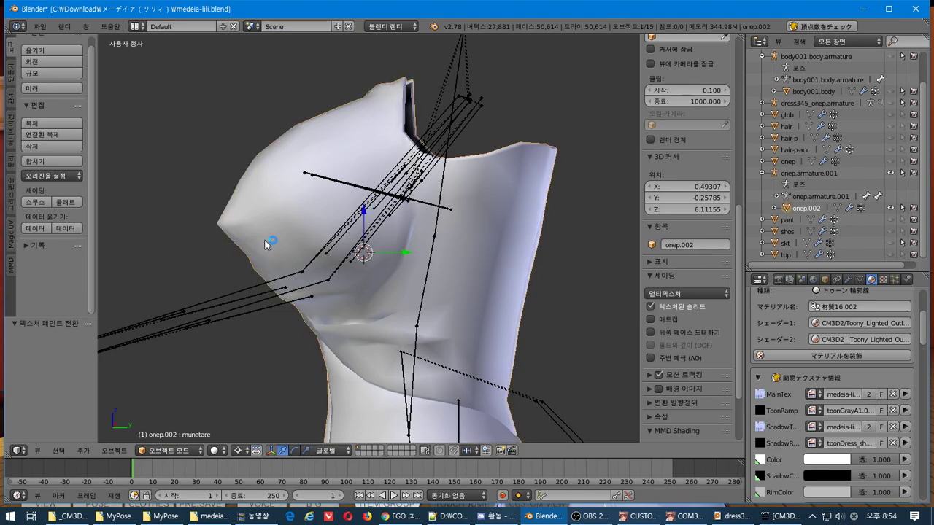
key("Tab")
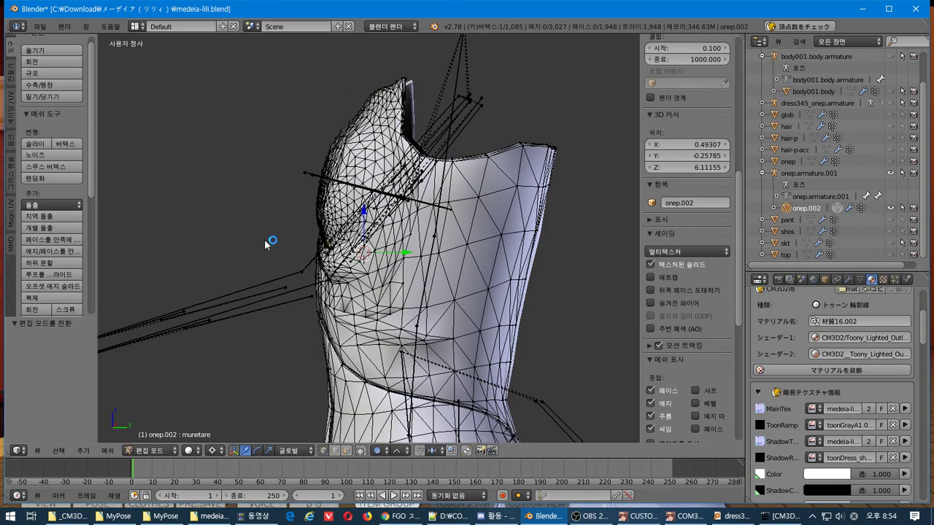
middle_click_drag(294, 233, 401, 236)
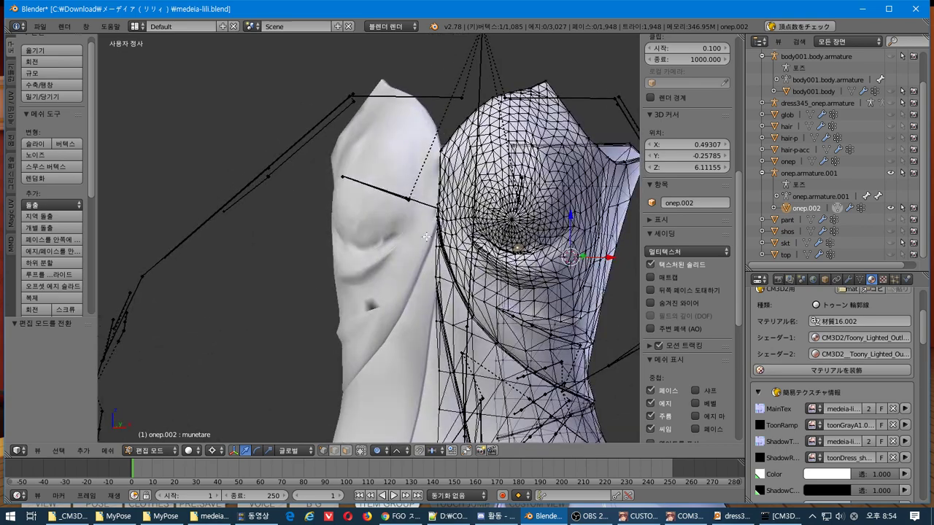
left_click(859, 280)
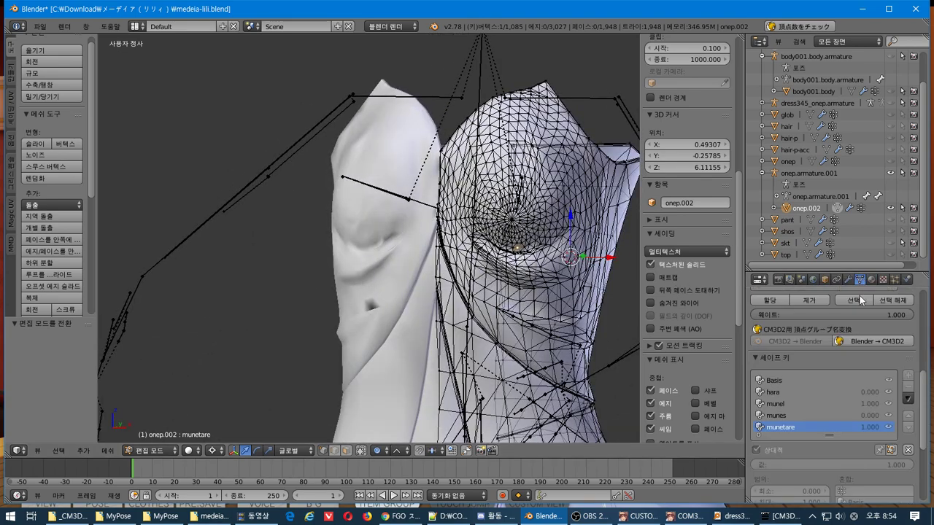
left_click(907, 398)
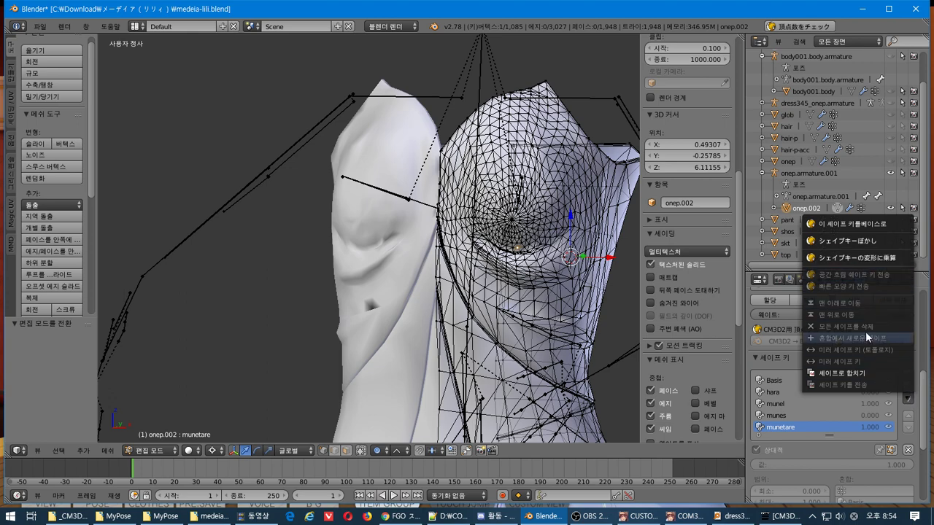
left_click(867, 246)
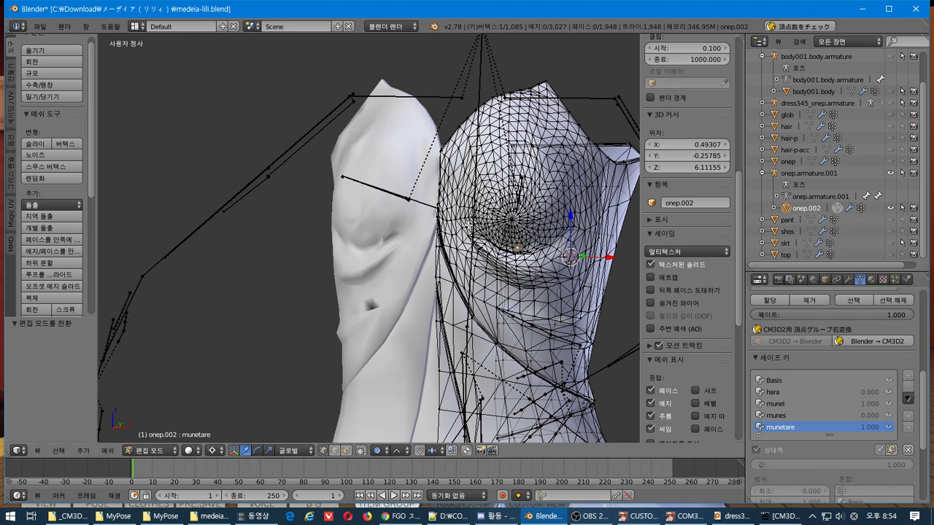
Step: Select the bust tip vertex in the munetare shape key and lower it 0.056 along Z with proportional editing
middle_click_drag(480, 226, 390, 271)
key("Tab")
scroll(535, 235, "up", 4)
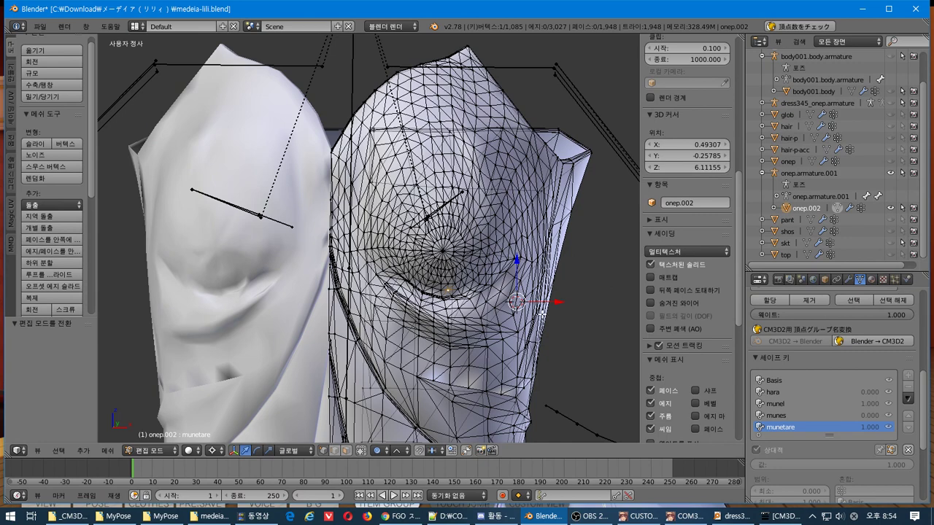
right_click(446, 253)
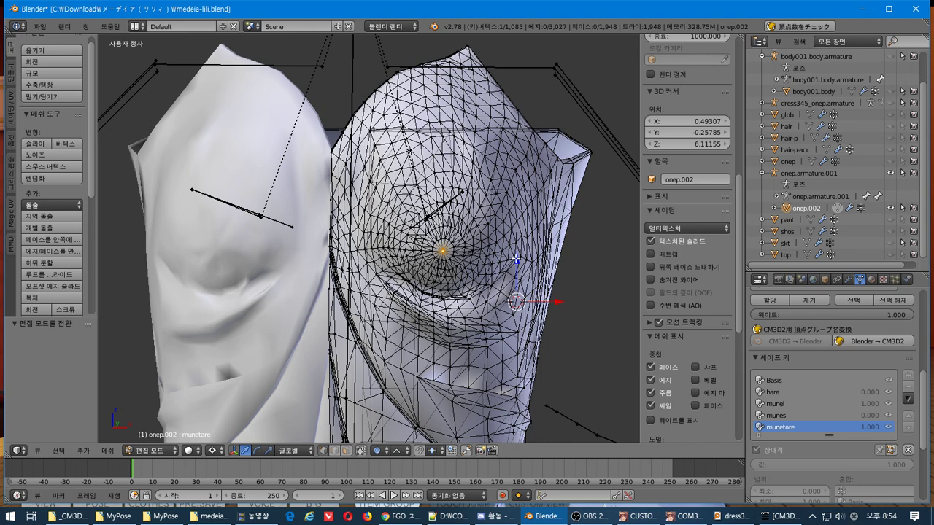
left_click_drag(515, 260, 511, 279)
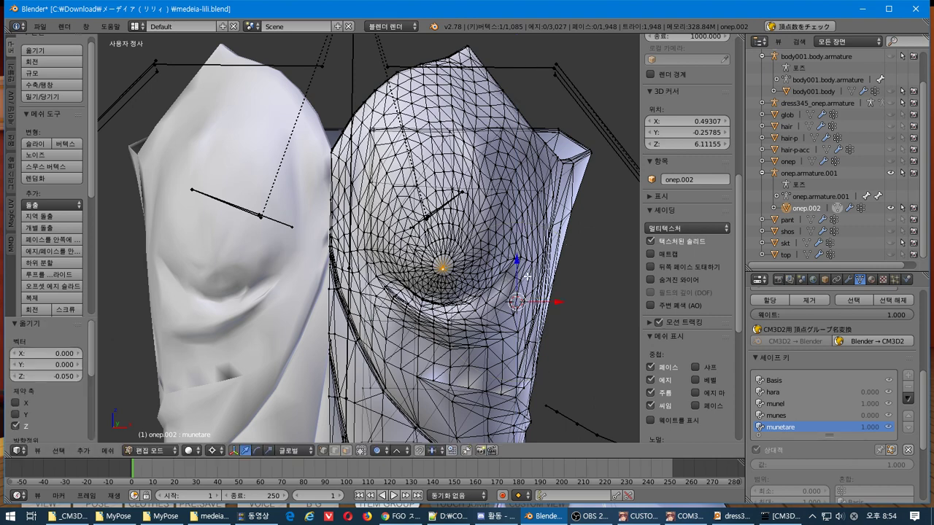
key("ctrl+z")
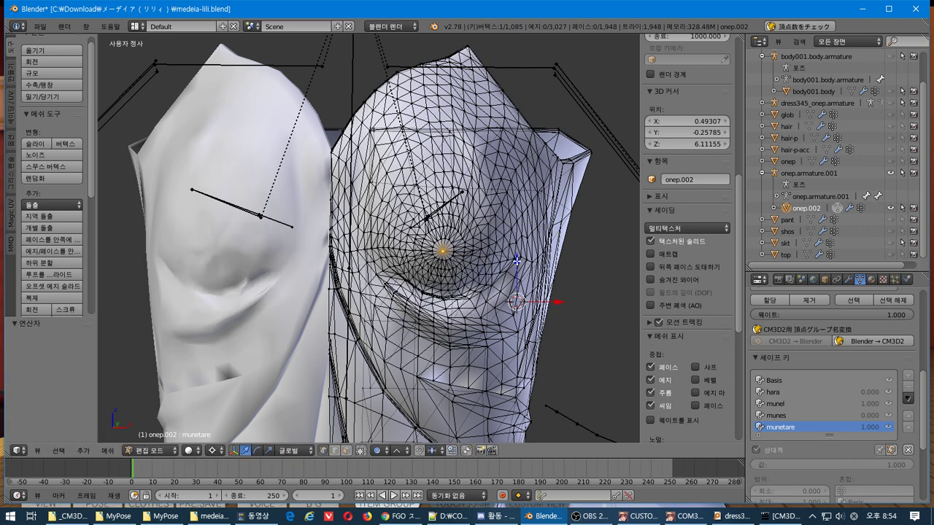
left_click_drag(517, 260, 570, 281)
Step: Compare the dress in Edit and Object Mode, and examine the reshaped bust from the side and front
scroll(518, 263, "down", 7)
scroll(540, 274, "up", 3)
scroll(563, 269, "down", 1)
middle_click_drag(569, 280, 445, 281)
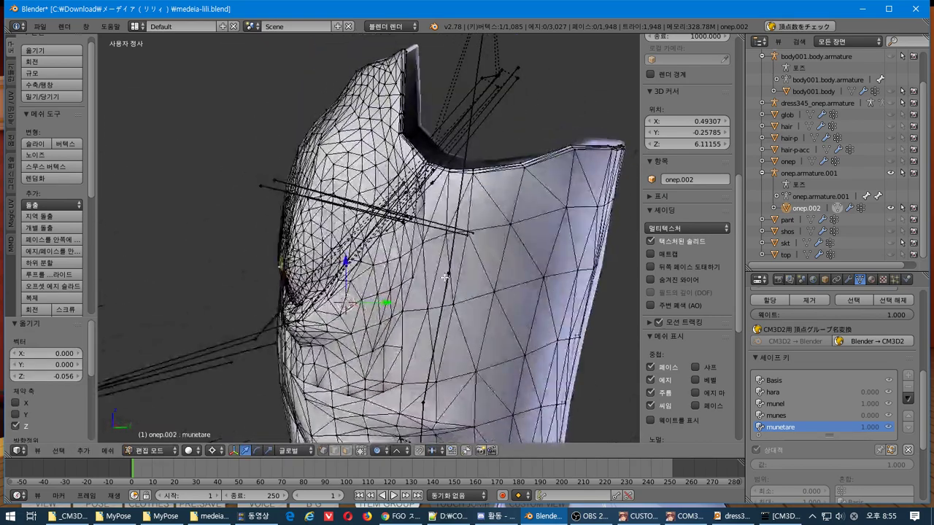
key("Tab")
key("Tab")
key("Tab")
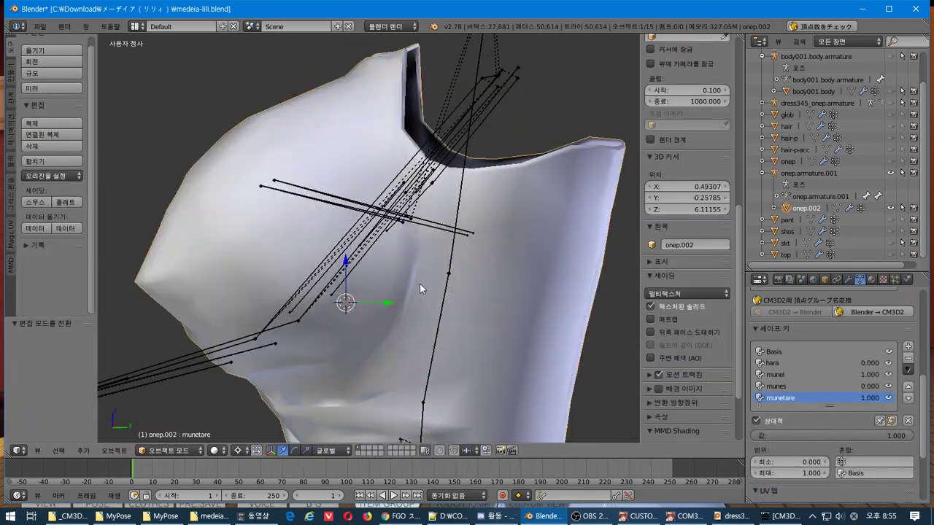
mouse_move(905, 435)
left_mouse_down()
mouse_move(753, 435)
mouse_move(905, 435)
left_mouse_up()
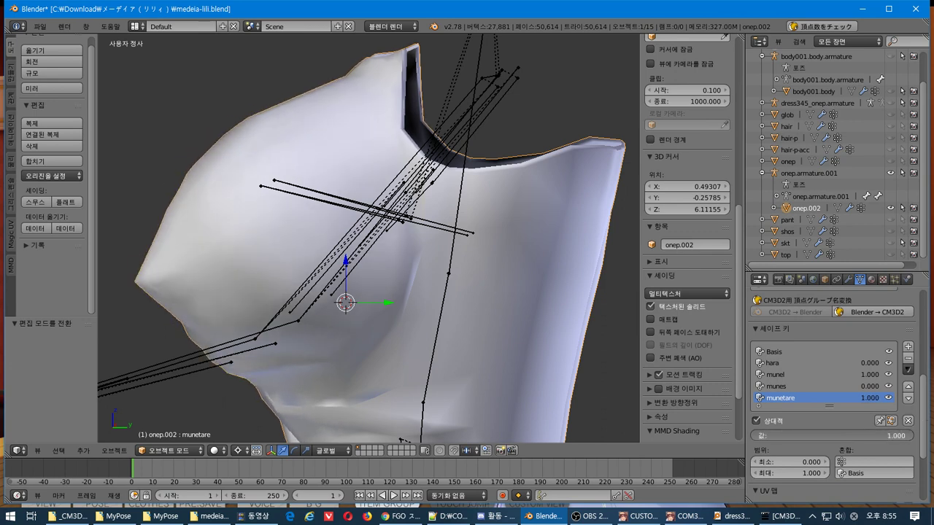
middle_click_drag(341, 365, 542, 321)
scroll(853, 160, "up", 3)
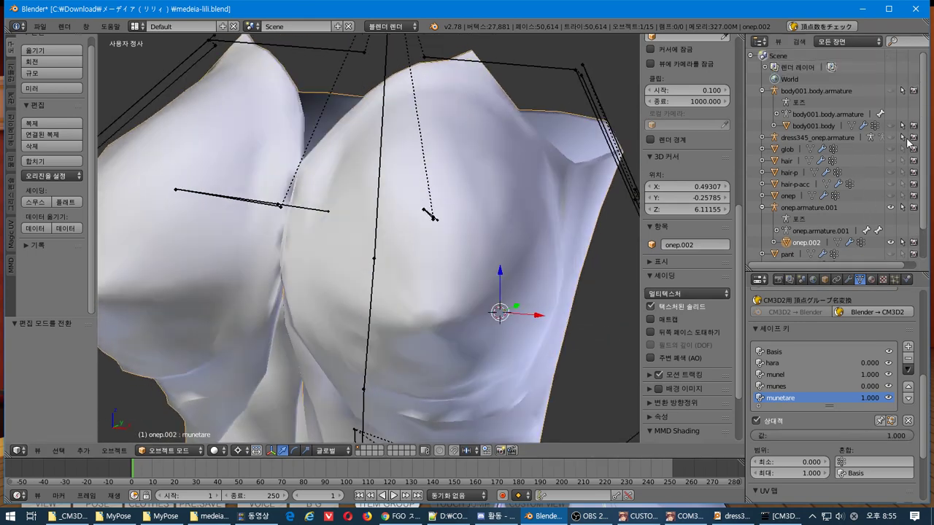
Step: Show the body001.body mesh and turn off textured solid shading to check where the body pokes through the dress
left_click(890, 125)
middle_click_drag(419, 232, 393, 228)
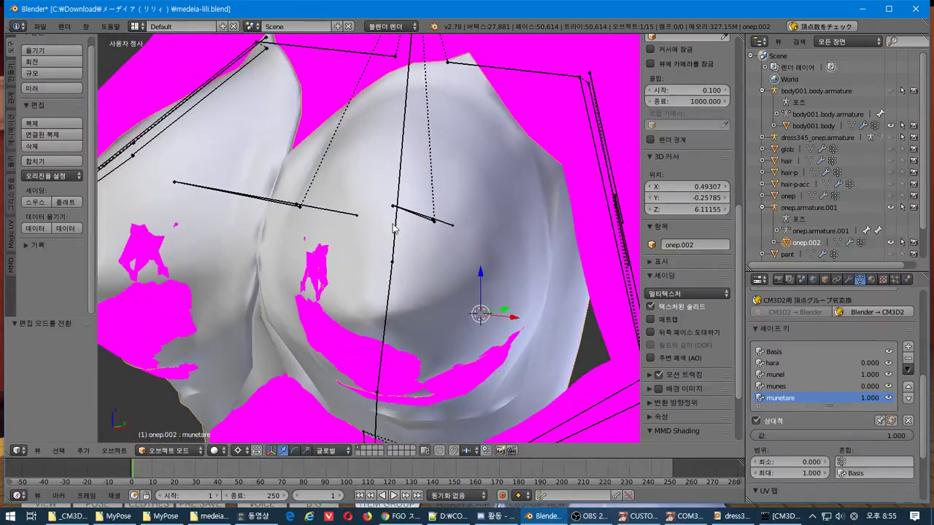
left_click(650, 306)
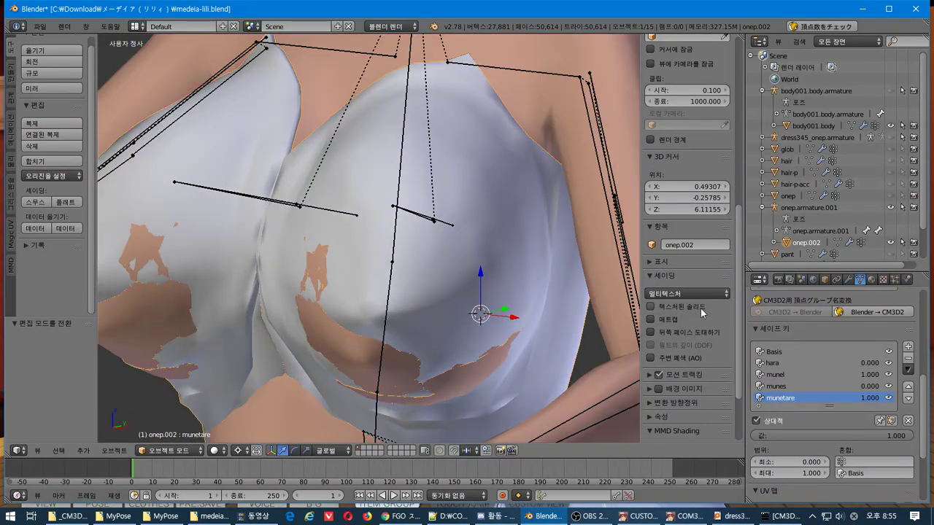
middle_click_drag(379, 284, 521, 284)
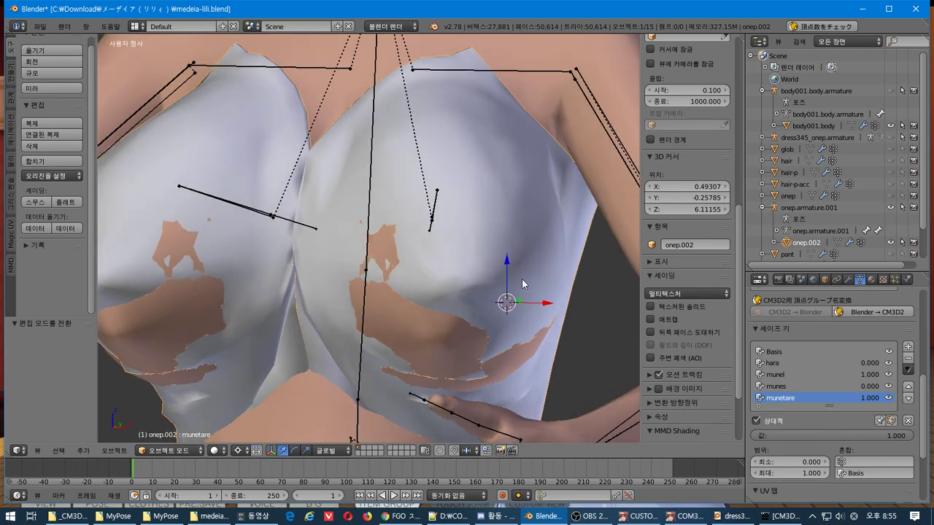
Step: Try lowering the bust tip further along Z from the front view, check it in Object Mode, and undo the move
key("Tab")
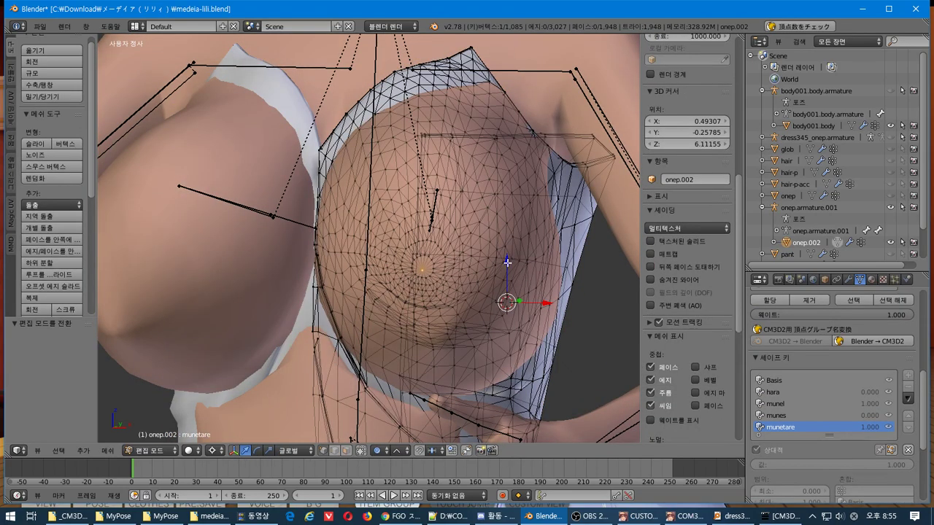
key("KP_1")
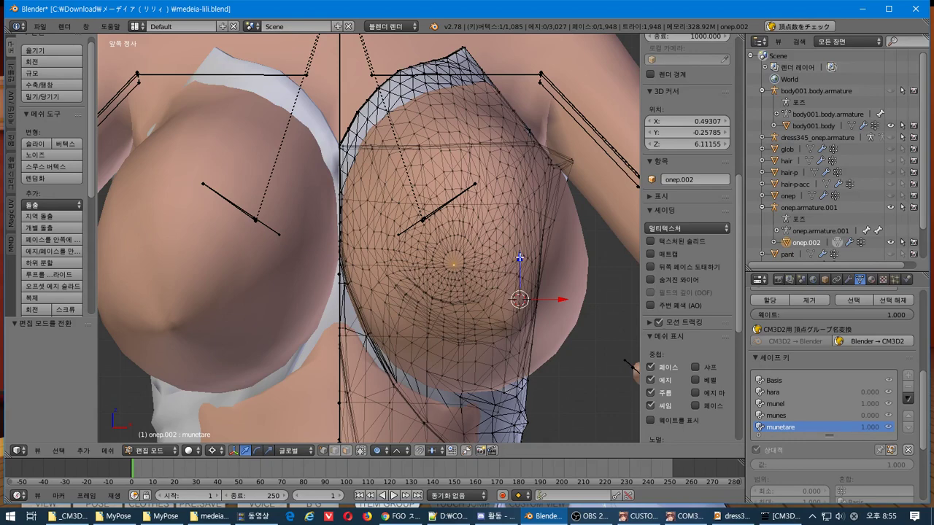
left_click_drag(519, 258, 517, 310)
middle_click_drag(517, 299, 430, 302)
key("Tab")
mouse_move(904, 436)
left_mouse_down()
mouse_move(868, 436)
mouse_move(912, 436)
left_mouse_up()
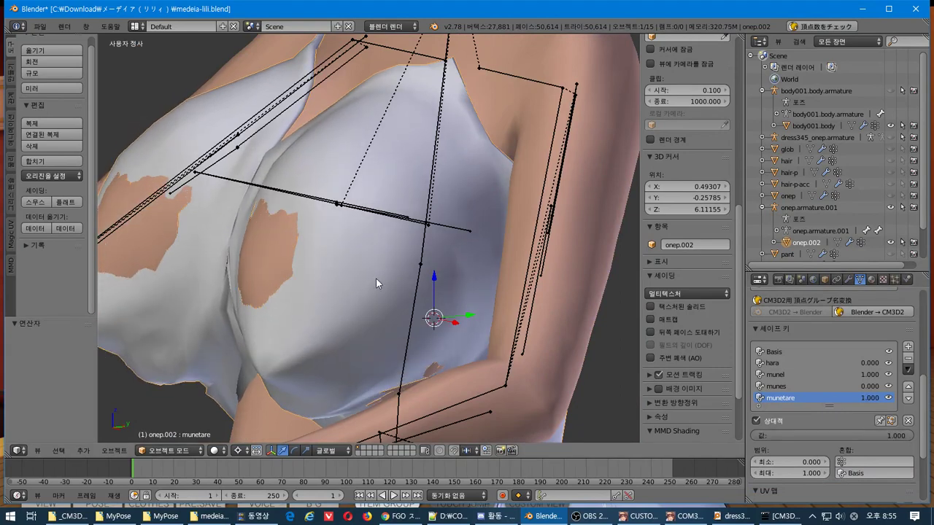
key("ctrl+z")
key("Tab")
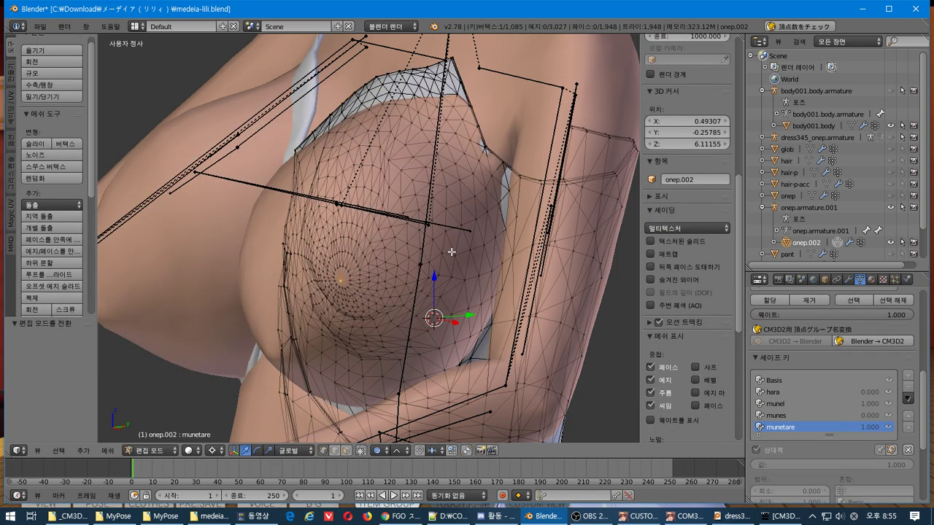
Step: Lower the bust tip vertex 0.055 along Z with proportional editing and check the fit in Object Mode
key("g")
key("z")
left_click(439, 295)
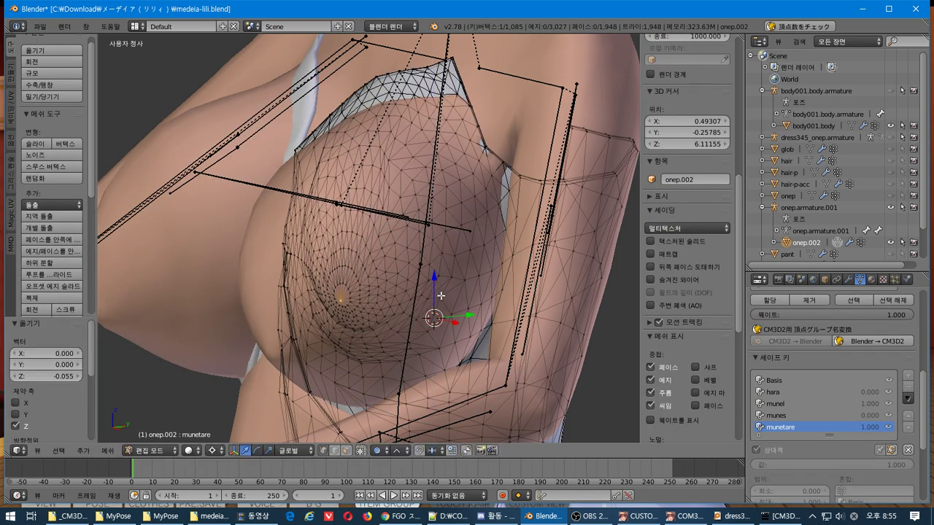
key("Tab")
mouse_move(894, 432)
left_mouse_down()
mouse_move(831, 433)
mouse_move(901, 434)
left_mouse_up()
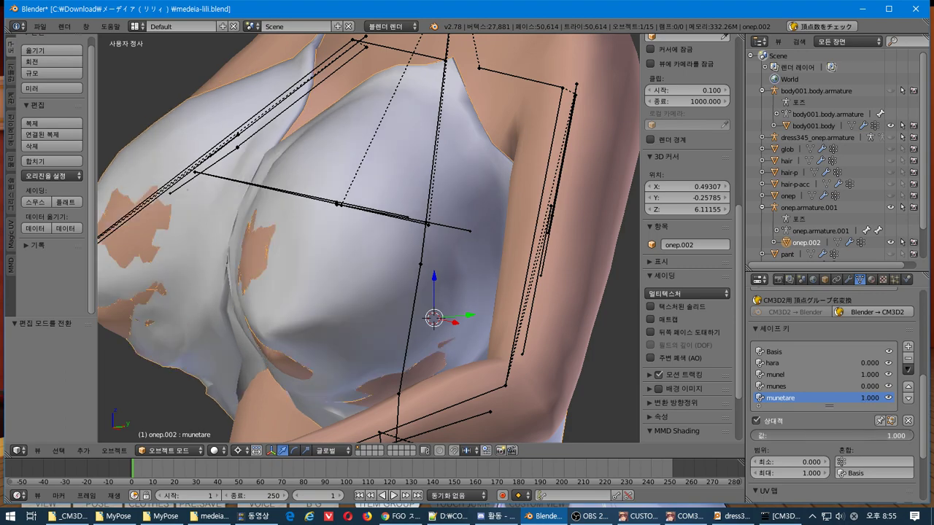
Step: Lower the bust tip vertex another 0.026 or so along Z and inspect the fit against the body in Object Mode
key("Tab")
key("g")
key("z")
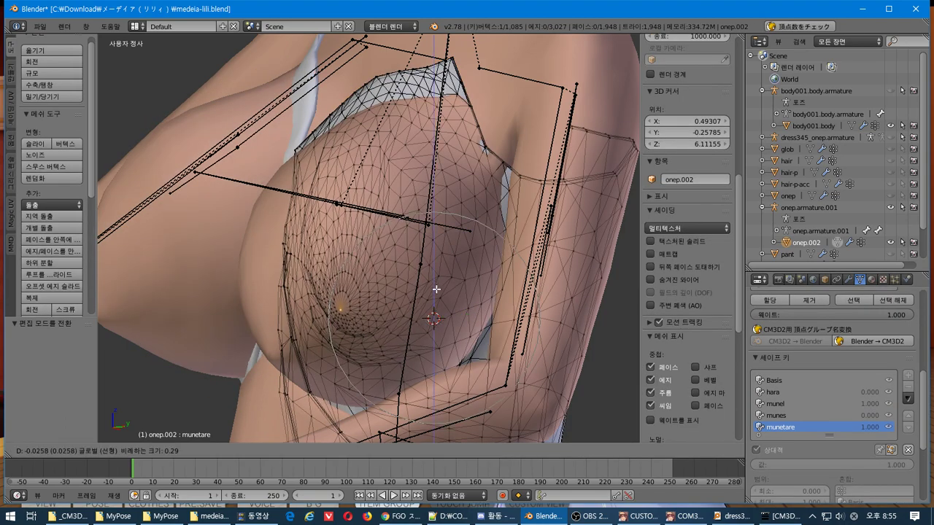
left_click(437, 288)
key("Tab")
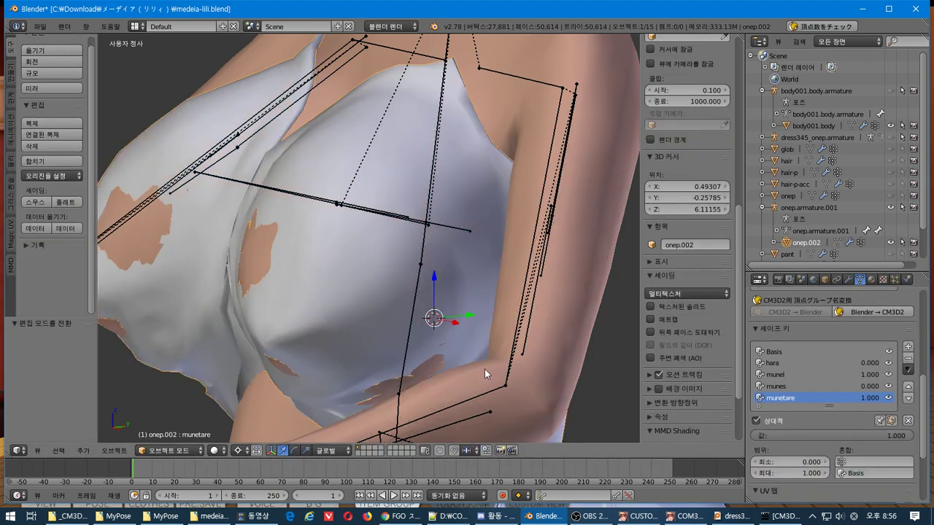
middle_click_drag(484, 369, 396, 316)
scroll(396, 316, "down", 3)
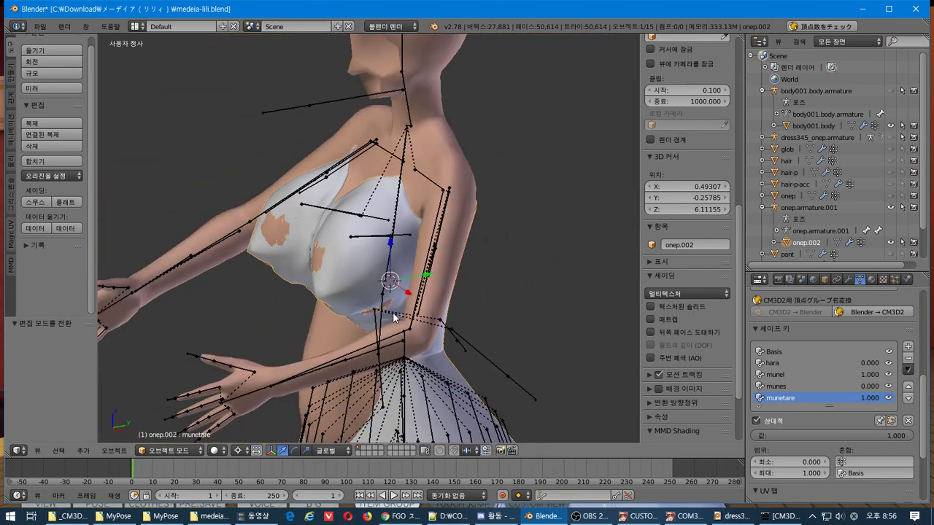
scroll(397, 319, "up", 1)
Step: Return the dress to Edit Mode and save the project over medeia-lili.blend
key("Tab")
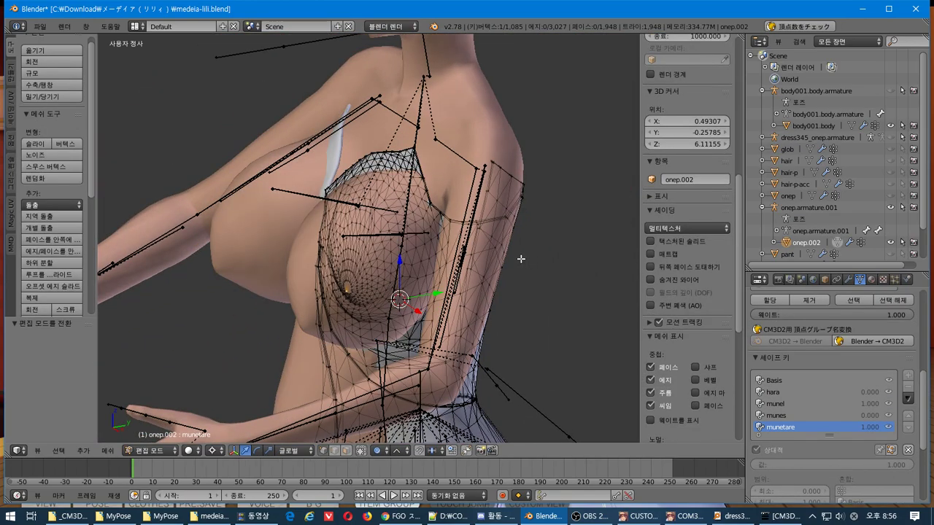
key("ctrl+s")
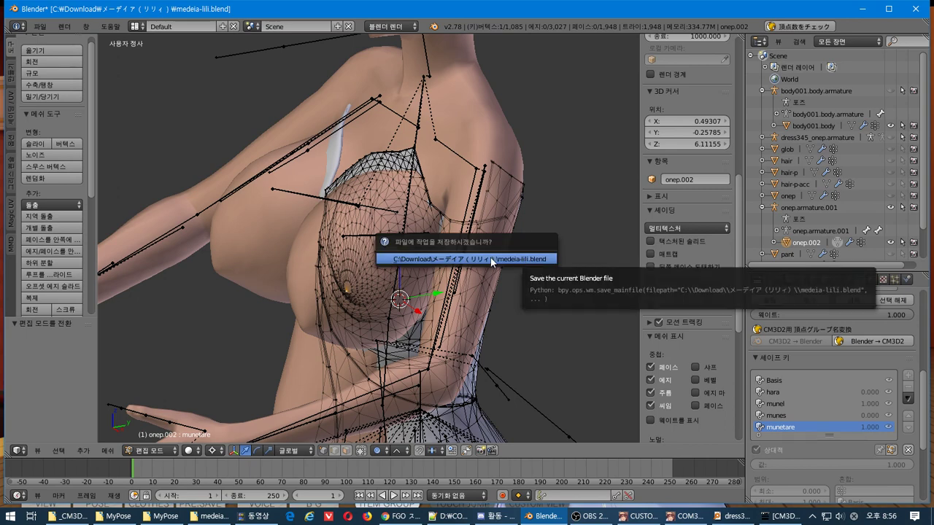
left_click(492, 260)
scroll(831, 160, "down", 2)
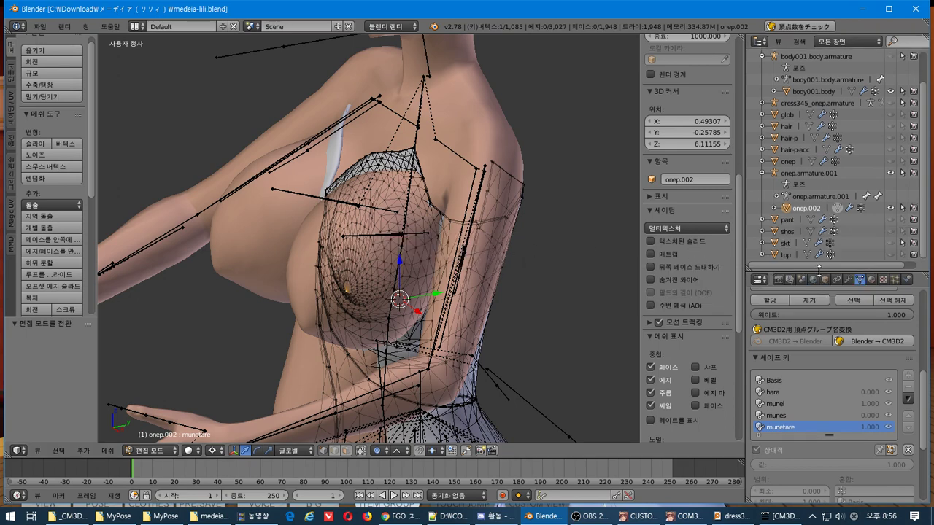
Step: Force-apply the Armature and Mirror modifiers to the onep.002 dress while keeping its shape keys, and view the chest
scroll(867, 360, "up", 3)
left_click(848, 280)
scroll(851, 444, "down", 2)
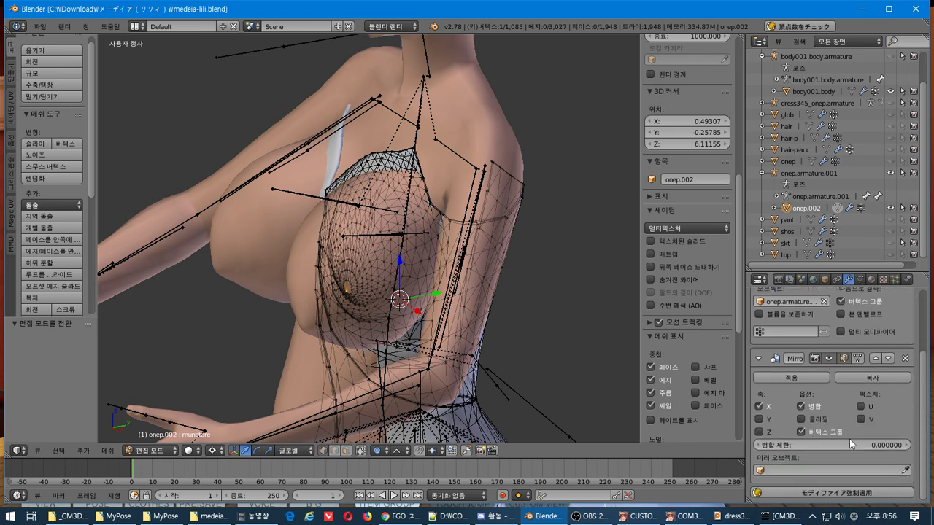
left_click(841, 494)
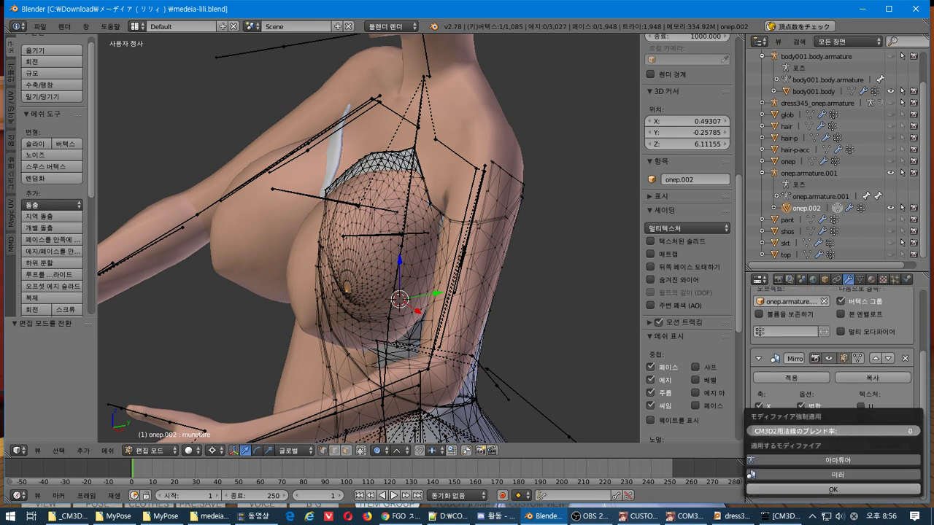
left_click(832, 489)
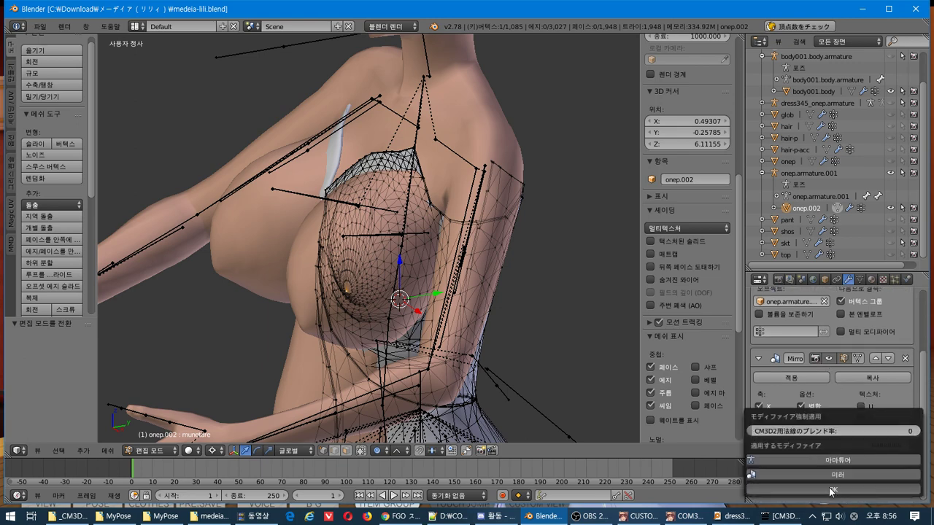
middle_click_drag(243, 282, 296, 281)
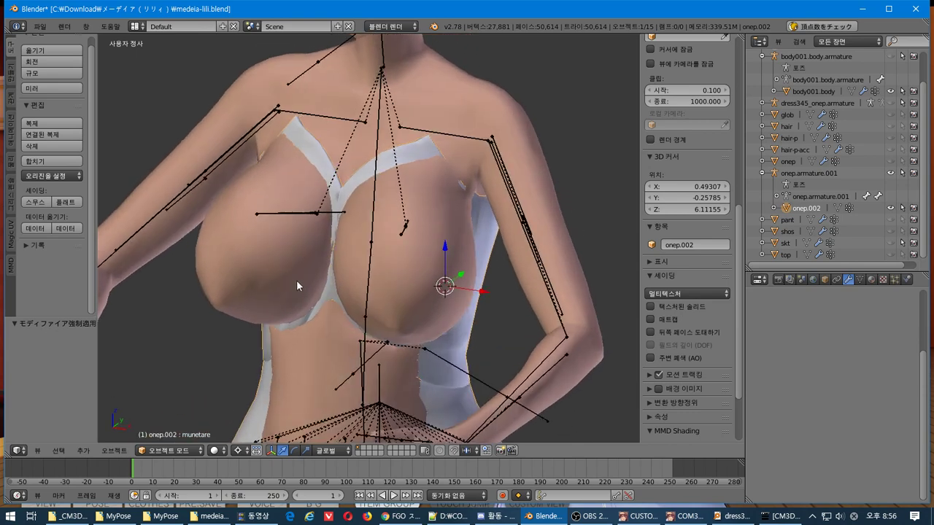
Step: Export the dress as a CM3D2 model, overwriting medeia-lili-onep.model in the medeia-lili mod folder
left_click(40, 26)
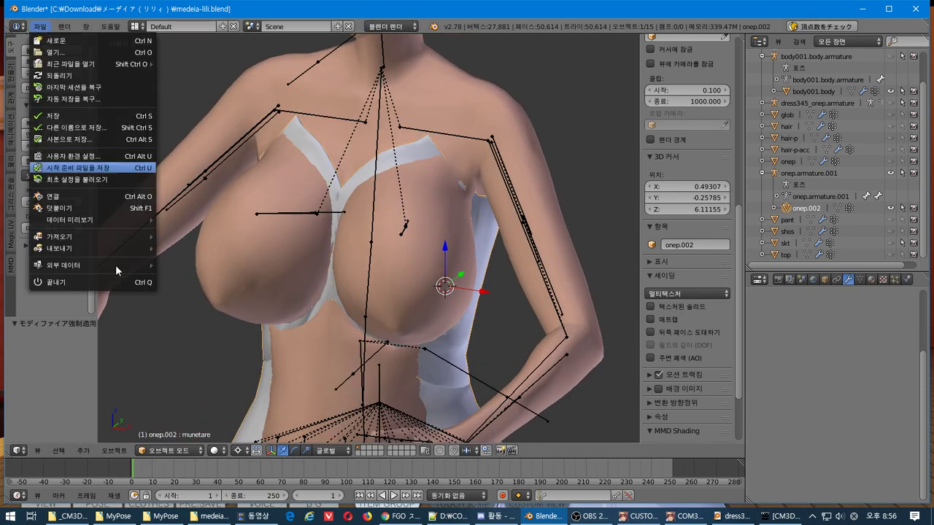
mouse_move(138, 248)
left_click(207, 353)
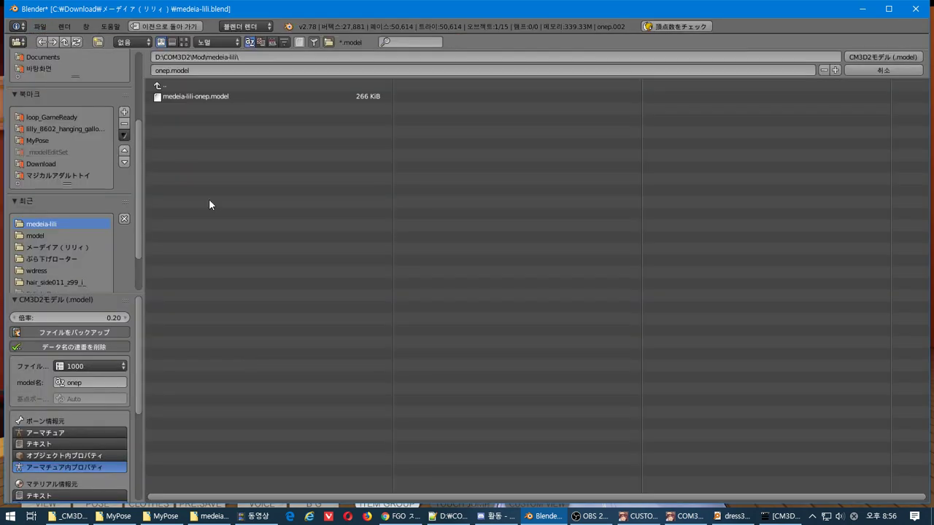
left_click(369, 97)
left_click(846, 64)
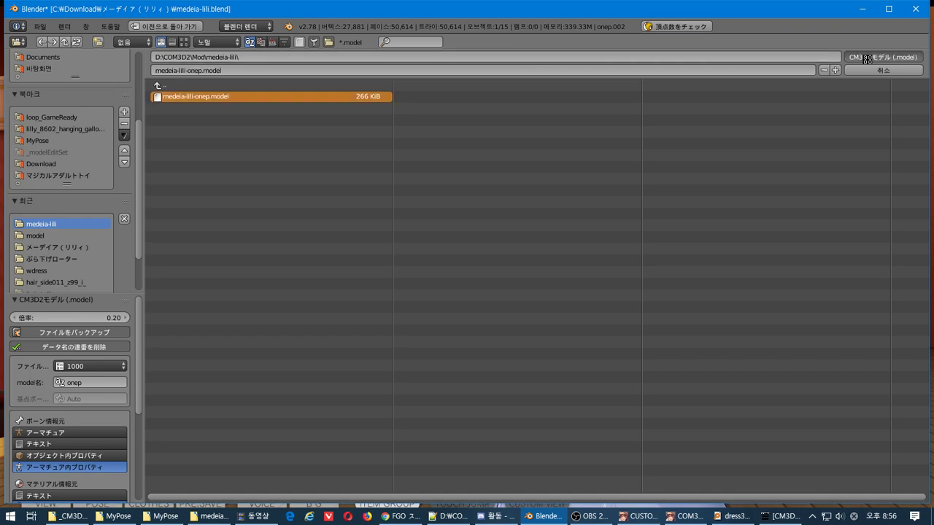
Step: Switch to Custom Order Maid 3D 2, equip the medeia-lili-onep one-piece, and inspect the bust from closer angles
key("alt+Tab")
key("alt+Tab")
left_click(298, 207)
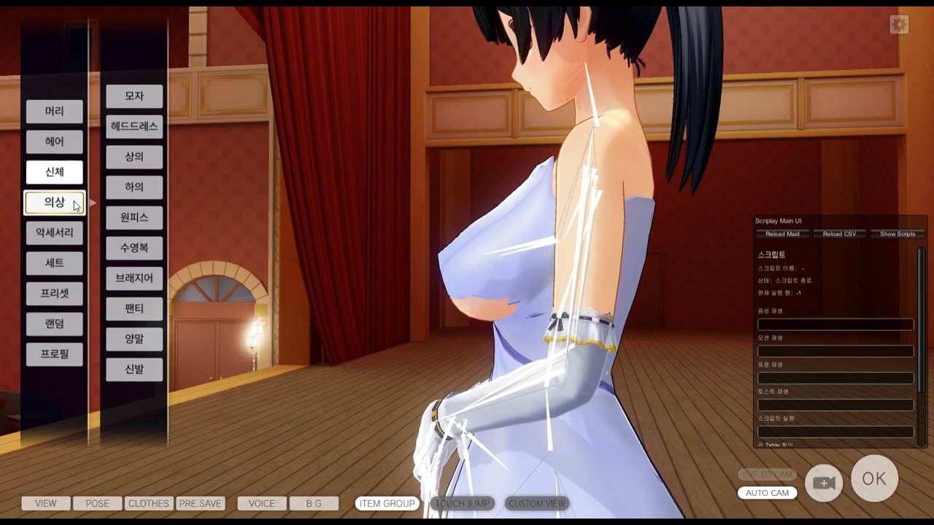
left_click(76, 205)
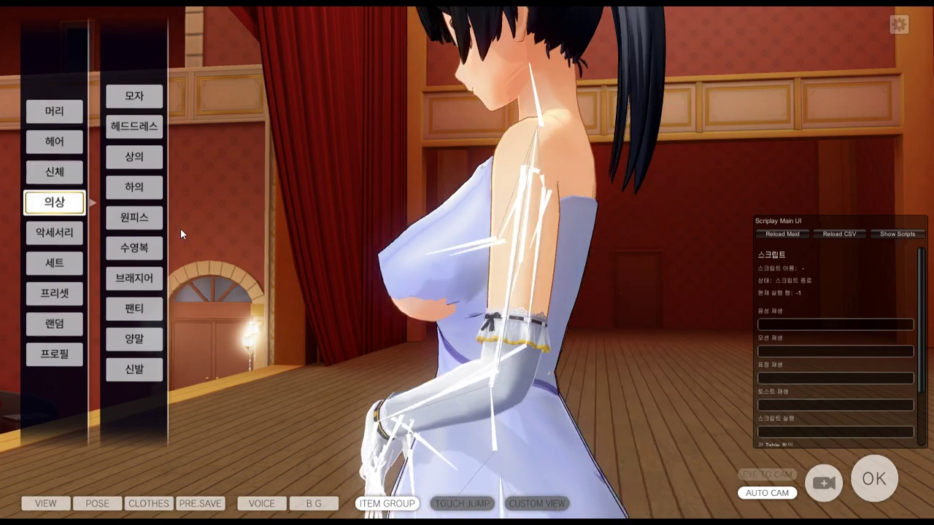
left_click(134, 217)
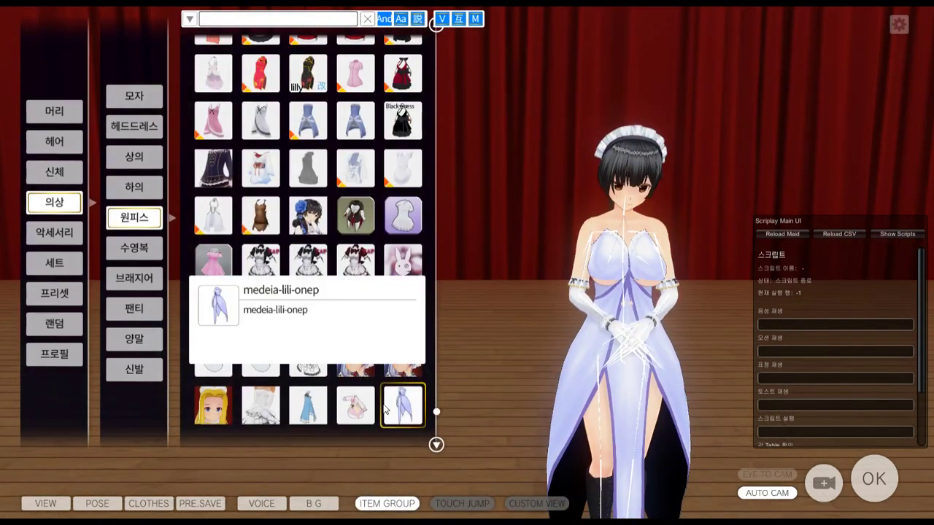
right_click_drag(642, 324, 535, 265)
scroll(573, 246, "up", 5)
left_click_drag(574, 246, 607, 279)
Step: Switch back to Blender and display the bone names of onep.armature.001 around the chest
key("alt+Tab")
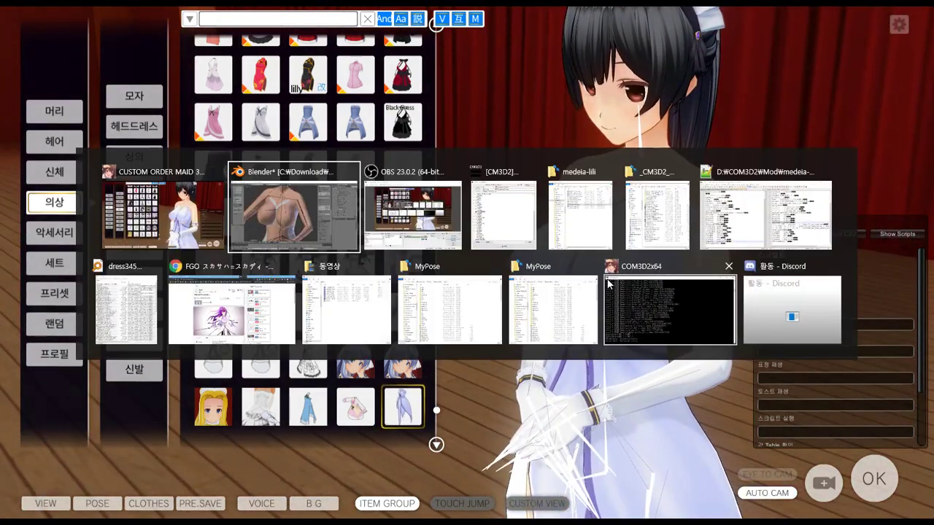
scroll(822, 170, "up", 2)
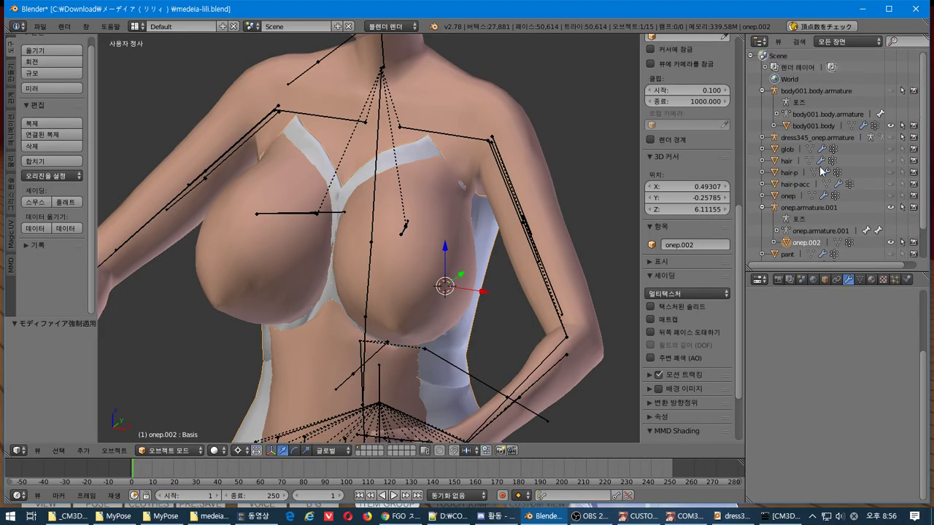
left_click(809, 208)
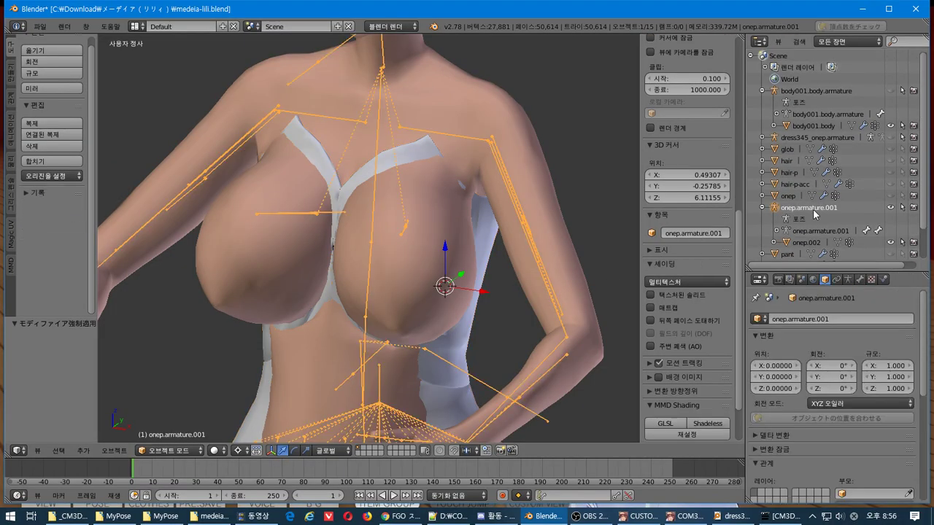
left_click(824, 280)
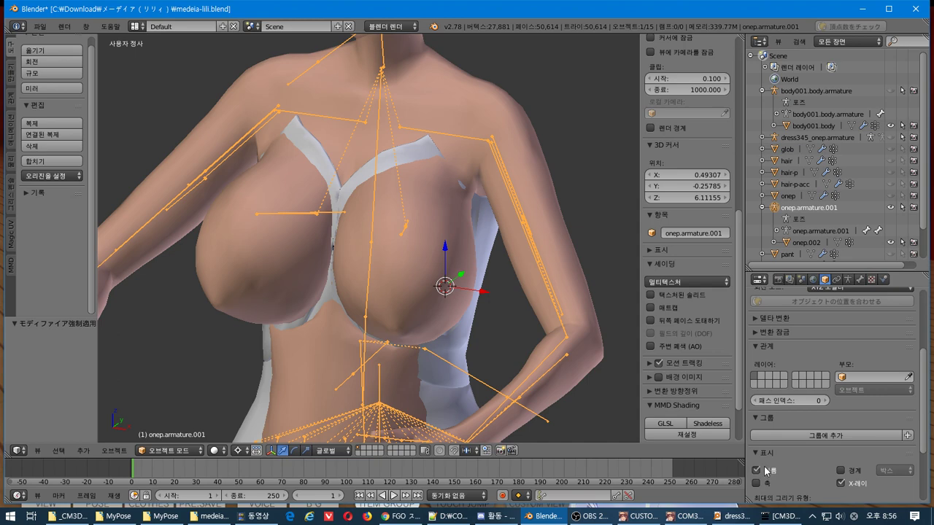
left_click(848, 279)
left_click(765, 421)
middle_click_drag(426, 320, 403, 329)
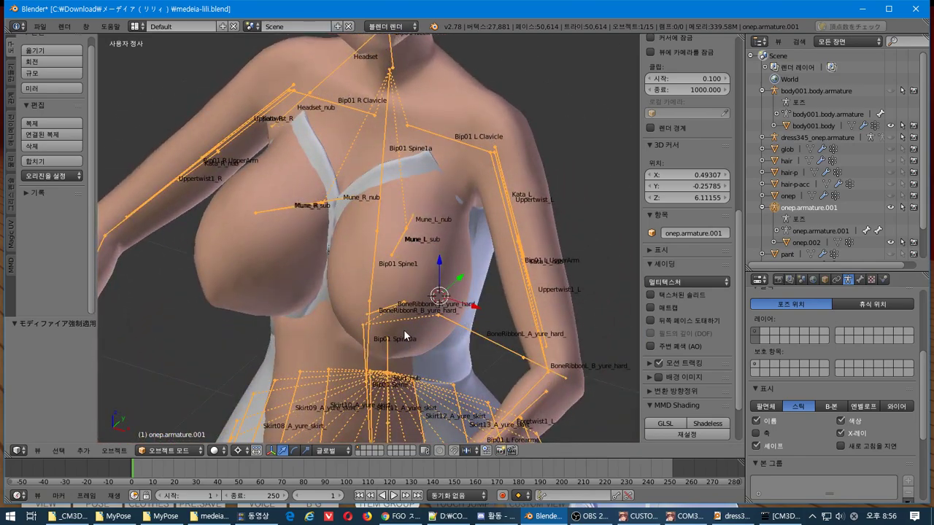
Step: Switch to the CM3D2 menu editor, set the Mune_L_sub and Mune_R_sub entries to node表示, and overwrite the menu file
key("alt+Tab")
key("alt+Tab")
key("alt+Tab")
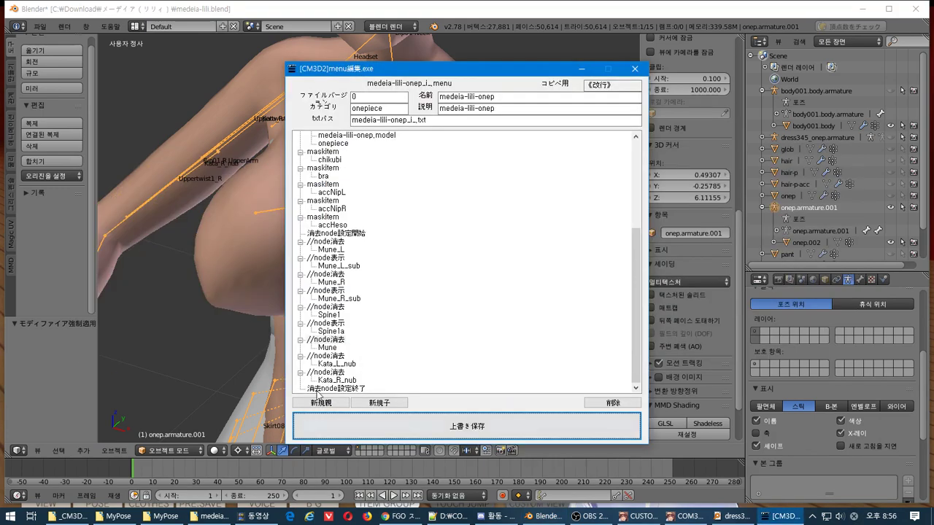
left_click(315, 293)
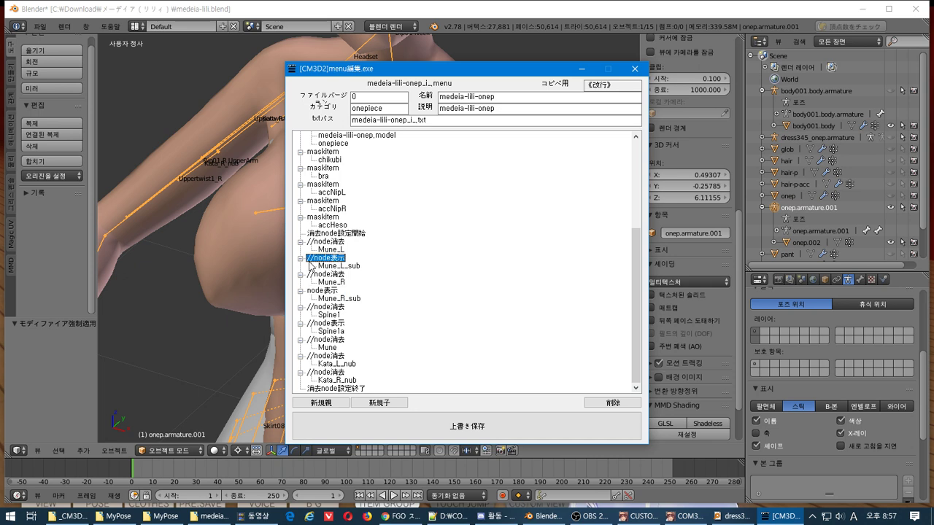
left_click(460, 426)
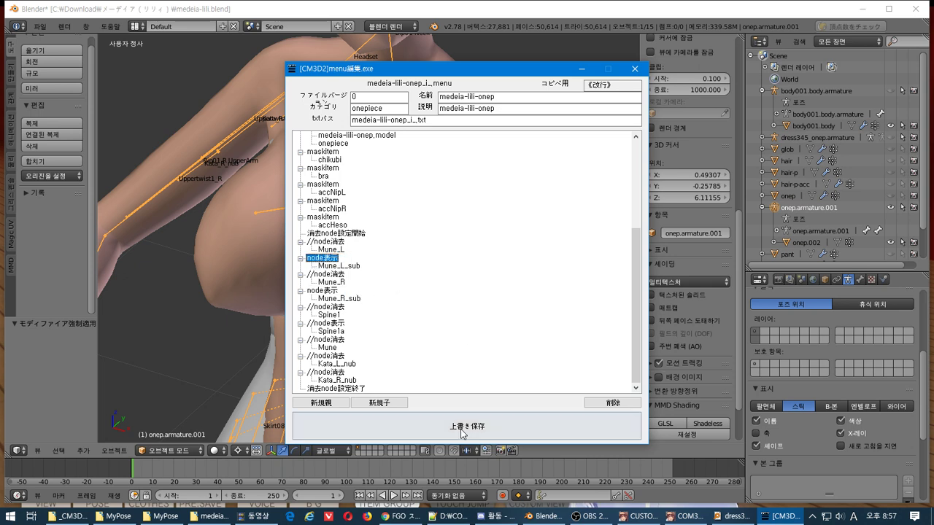
left_click(528, 297)
Step: Switch to Custom Order Maid 3D 2 and re-equip medeia-lili-onep after another dress to test the menu change
left_click(645, 515)
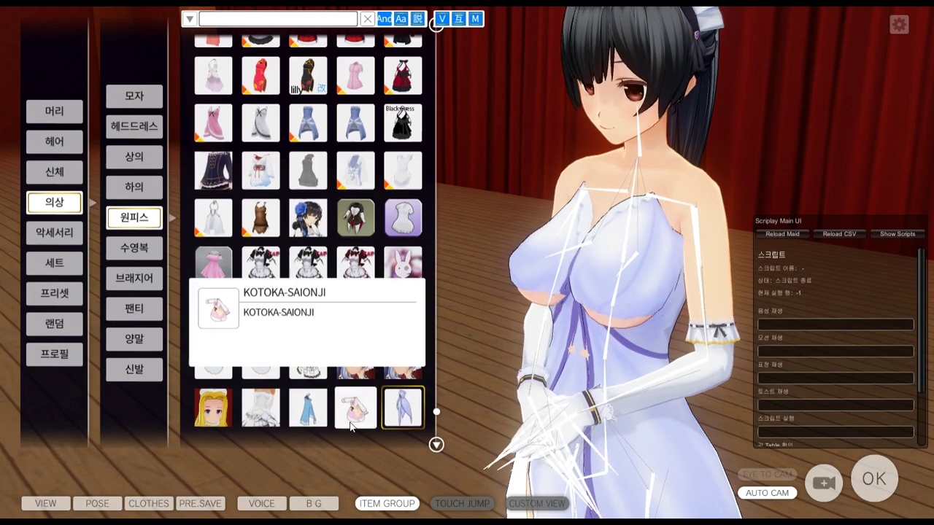
left_click(355, 406)
left_click(398, 411)
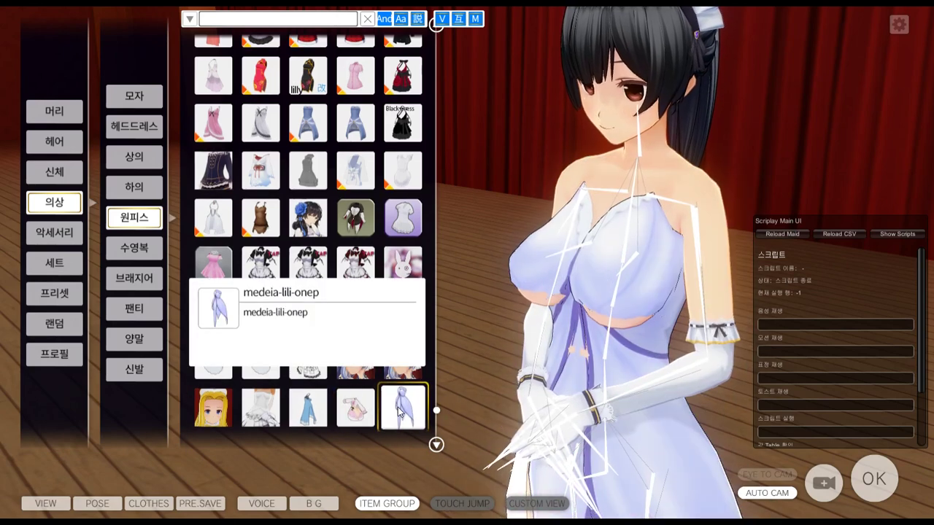
Step: Discard the missing medeia-lili-onep_i_menu.txt in Notepad++, then open menu 정리.txt from the _CM3D2_Toolkit_PR2 folder and find its node entries
key("alt+Tab")
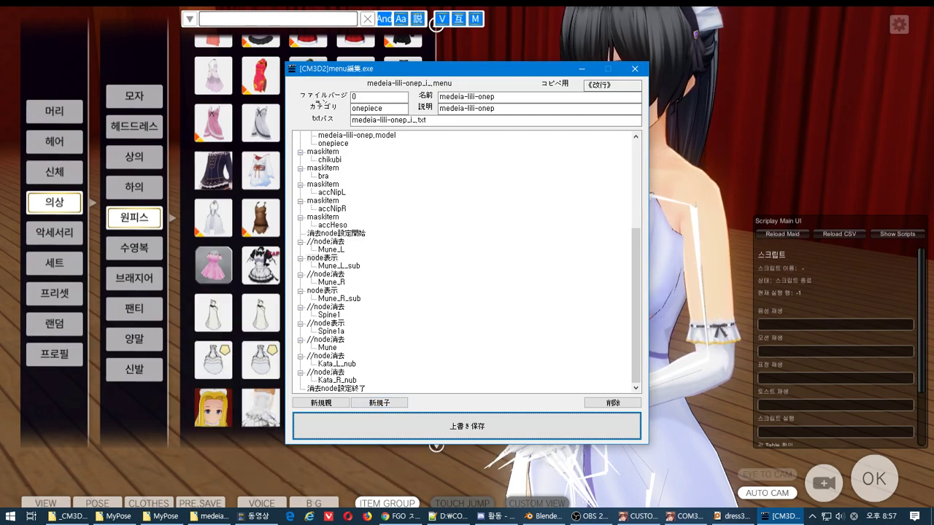
left_click(450, 517)
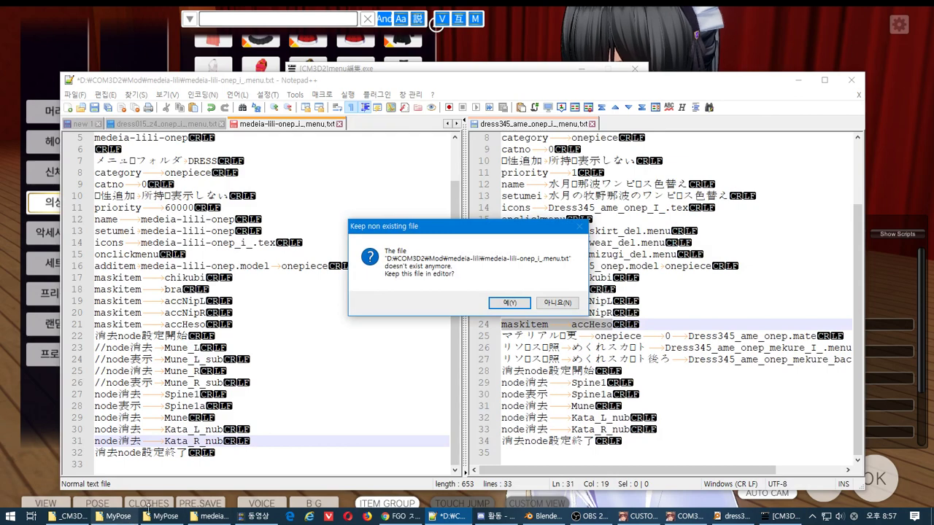
left_click(559, 307)
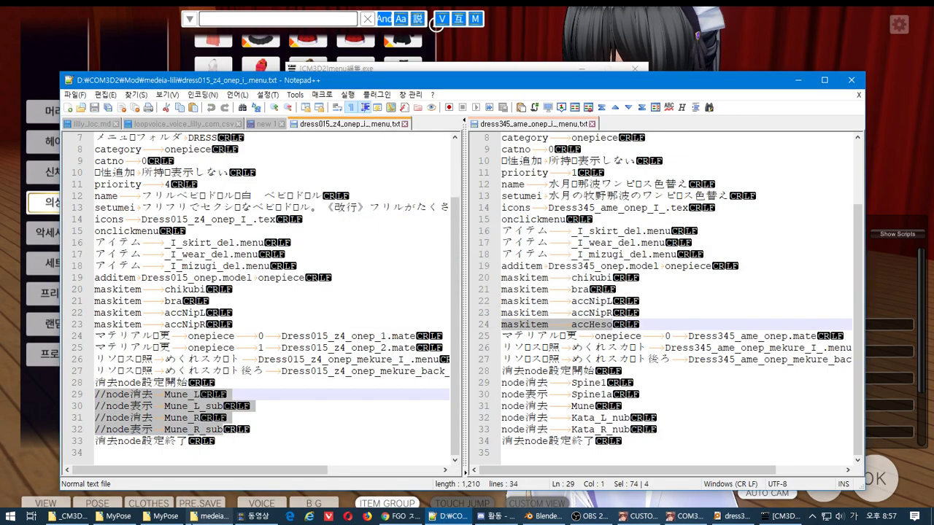
left_click(69, 516)
double_click(634, 408)
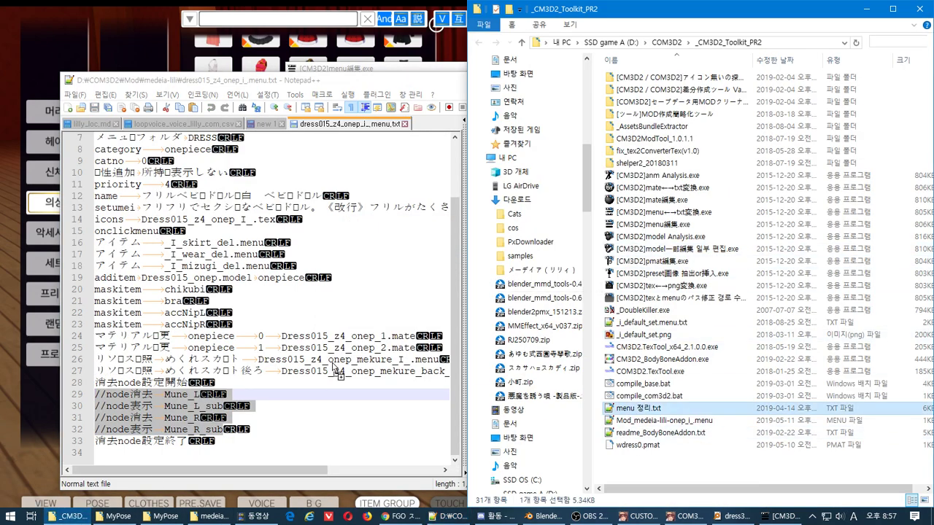
scroll(309, 287, "down", 11)
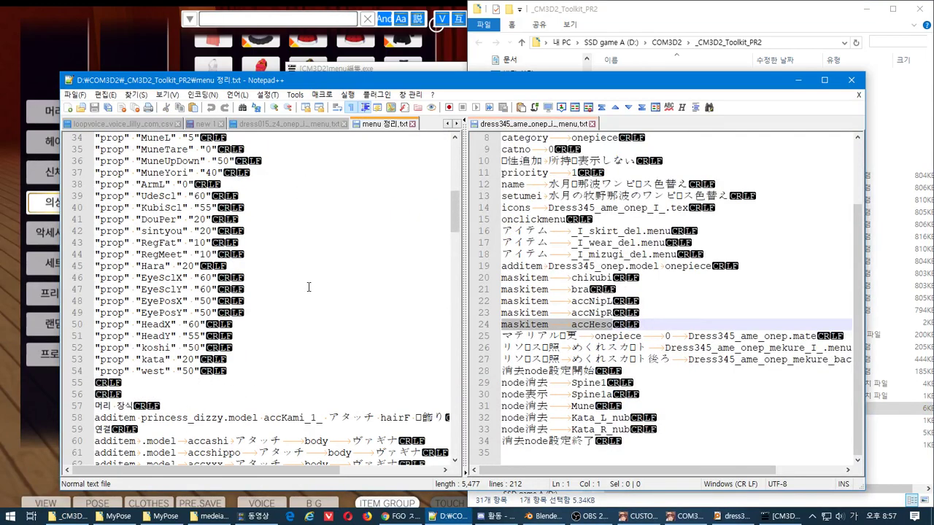
scroll(309, 287, "down", 10)
scroll(310, 281, "down", 17)
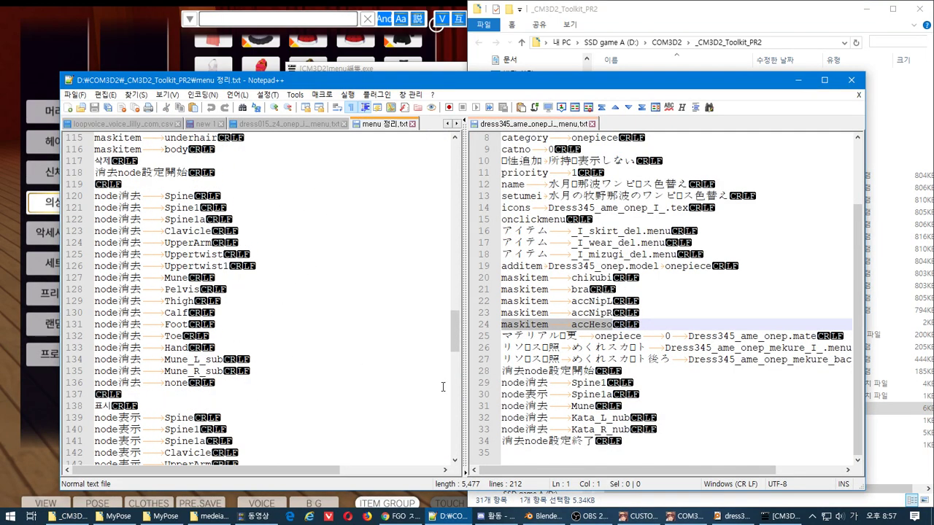
Step: Copy node消去 from the notes into the Mune_L_sub and Mune_R_sub entries in the menu editor, then overwrite the menu file
left_click(764, 517)
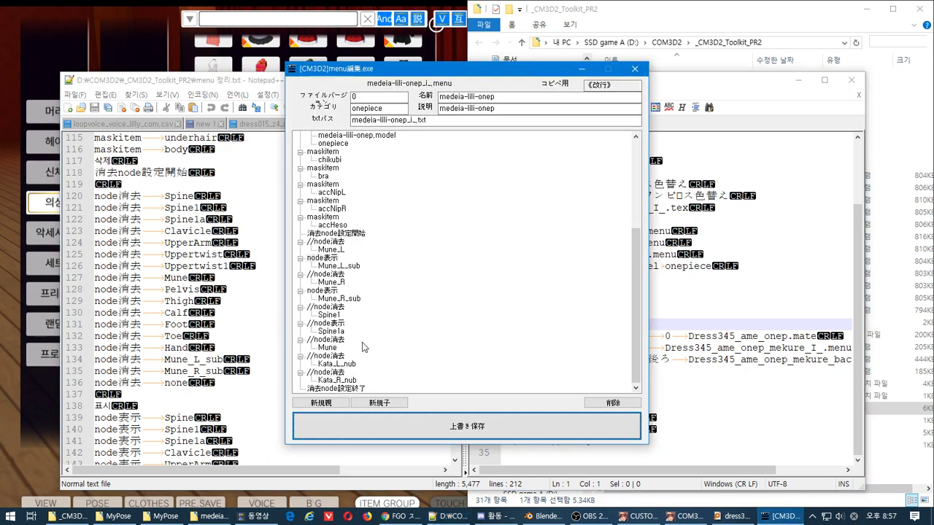
left_click(323, 290)
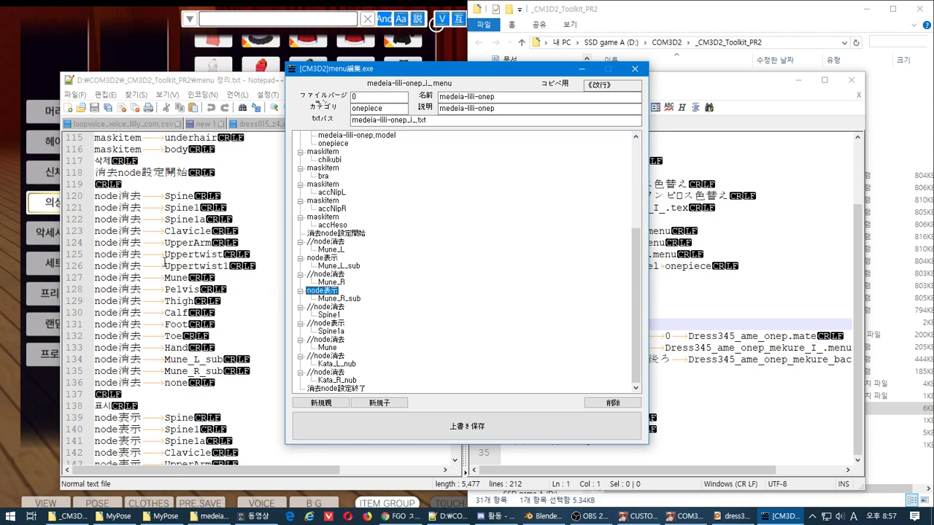
left_click(114, 268)
double_click(133, 267)
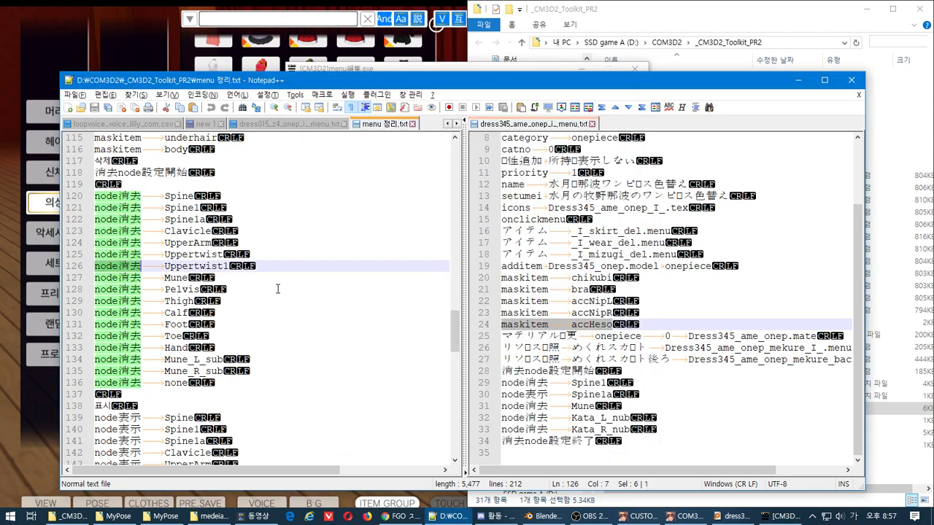
key("alt+Tab")
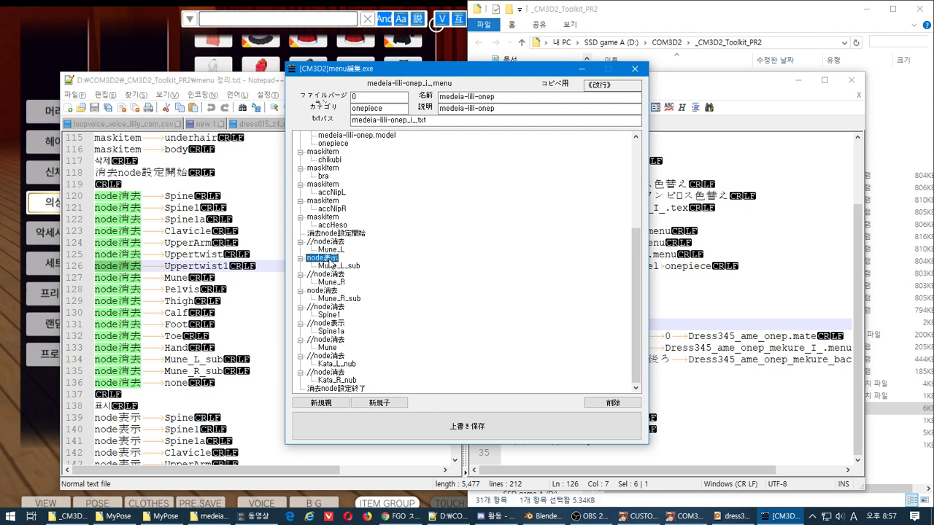
left_click(509, 420)
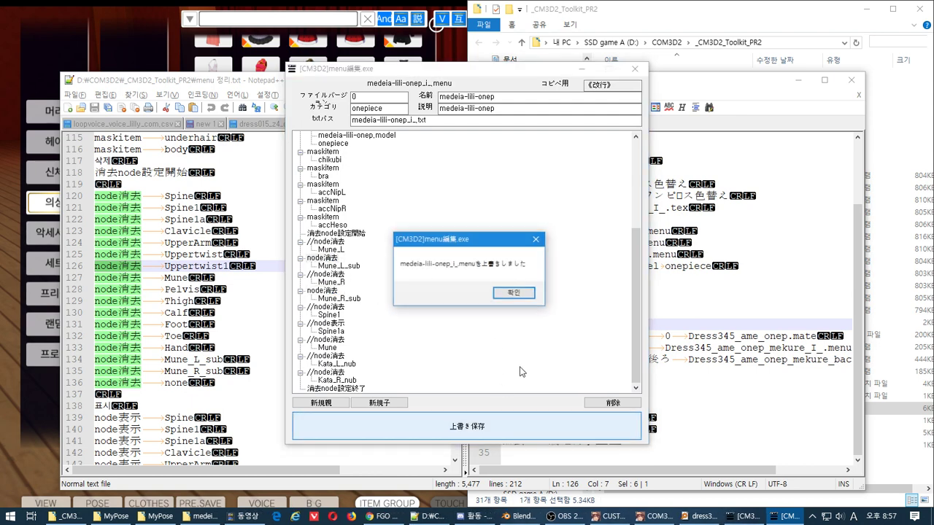
left_click(509, 294)
Step: Reload medeia-lili-onep in Custom Order Maid 3D 2 by swapping dresses, and check the underside of the bust for poke-through
key("alt+Tab")
key("alt+Tab")
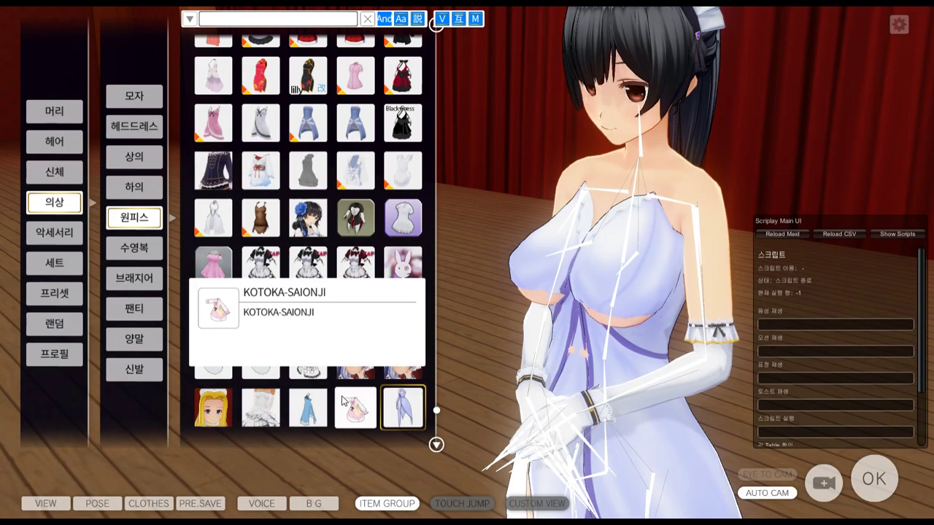
left_click(356, 406)
left_click(422, 417)
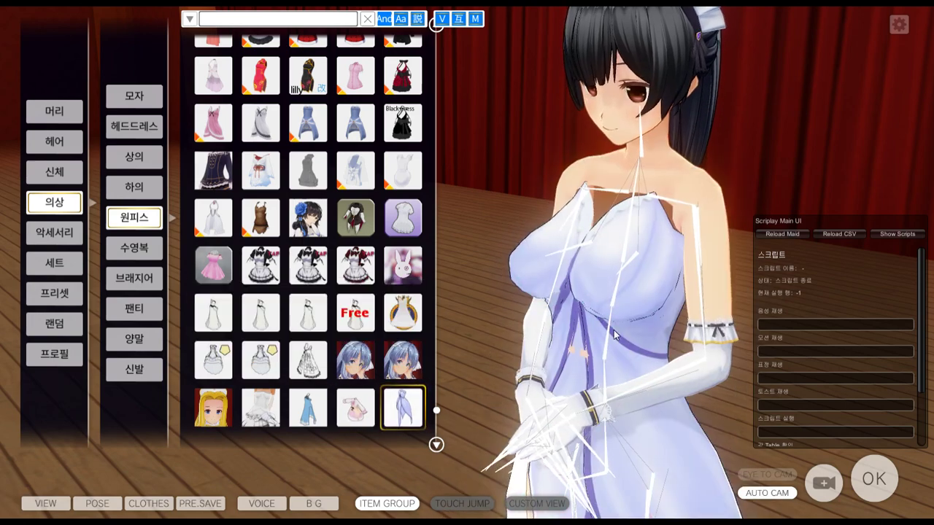
key("alt+Tab")
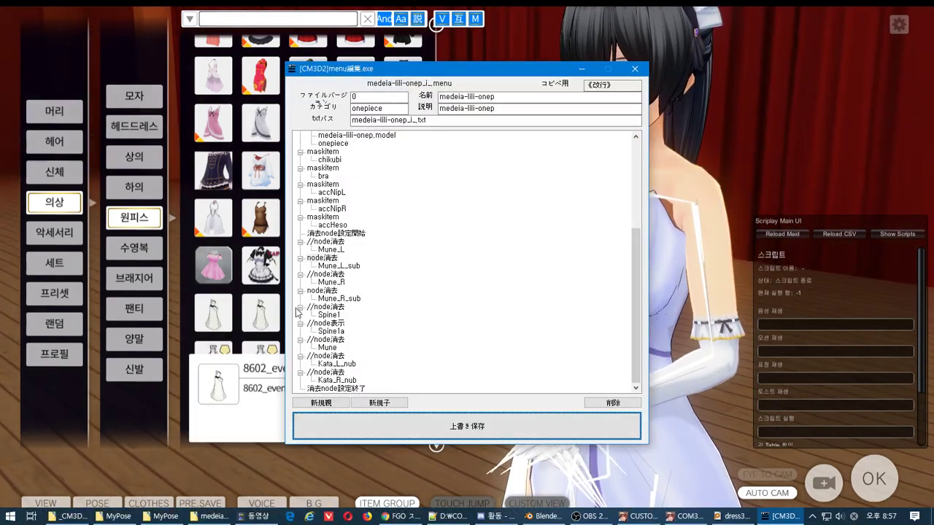
key("alt+Tab")
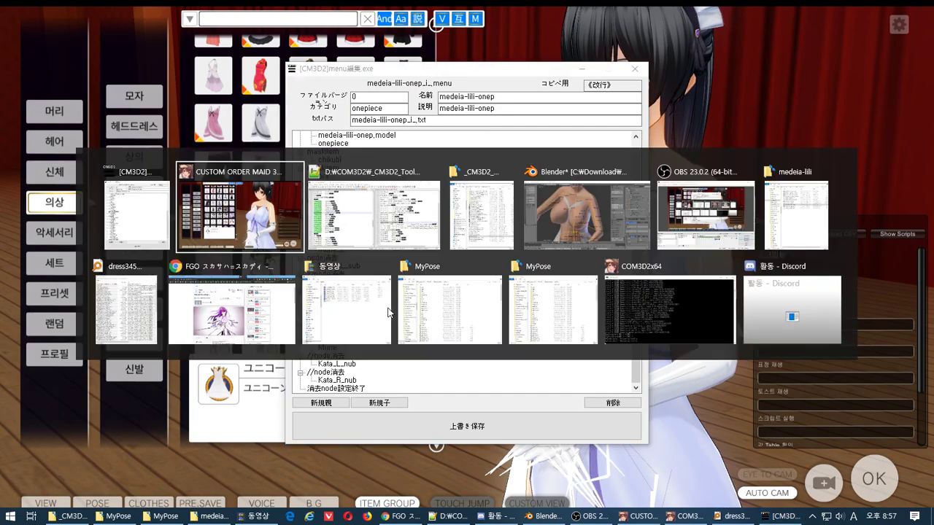
Step: Switch to Blender, select the body001.body mesh, and examine the Mune_L_sub weight distribution on the bust from the front and side
key("alt+Tab")
key("alt+Tab")
key("alt+Tab")
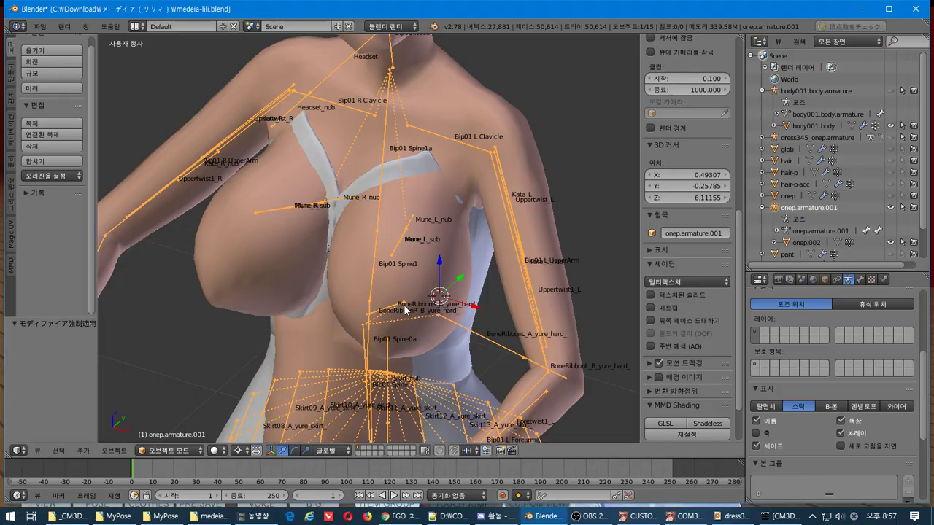
scroll(404, 305, "up", 1)
right_click(405, 309)
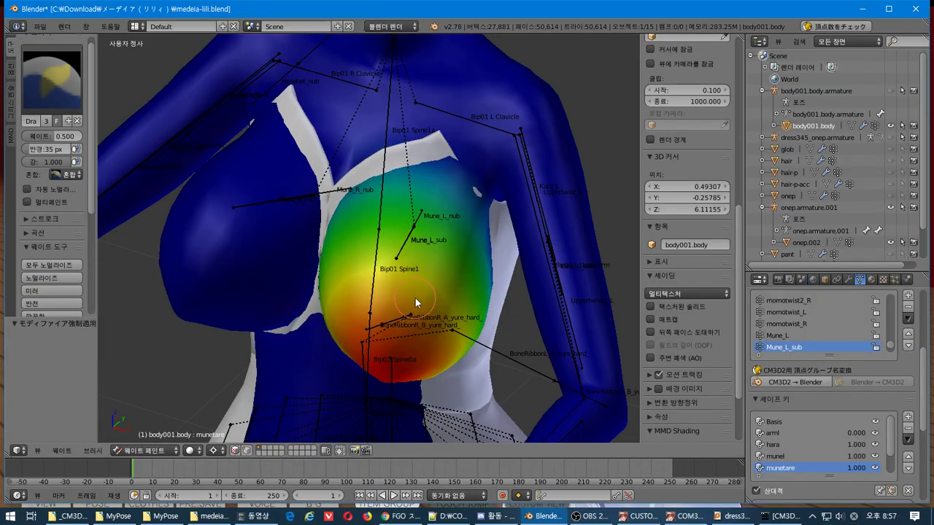
mouse_move(412, 307)
middle_mouse_down()
mouse_move(406, 316)
mouse_move(366, 320)
mouse_move(367, 346)
mouse_move(452, 337)
mouse_move(474, 357)
mouse_move(443, 345)
mouse_move(418, 299)
middle_mouse_up()
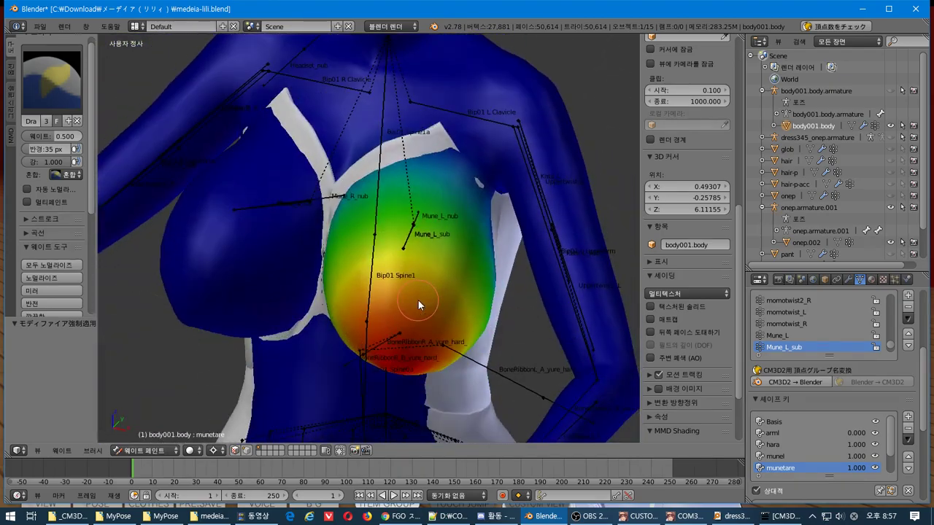
scroll(418, 299, "up", 6)
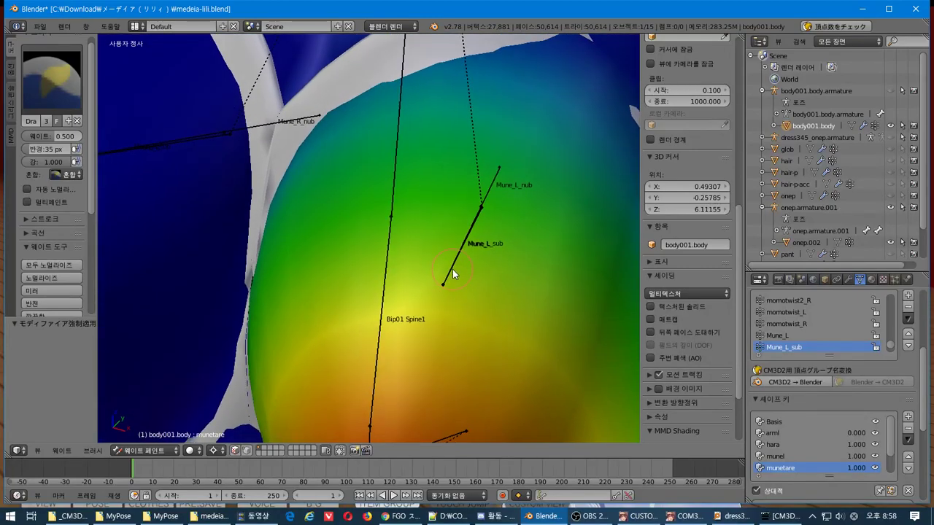
mouse_move(453, 269)
middle_mouse_down()
mouse_move(377, 264)
mouse_move(350, 204)
mouse_move(323, 194)
mouse_move(330, 199)
middle_mouse_up()
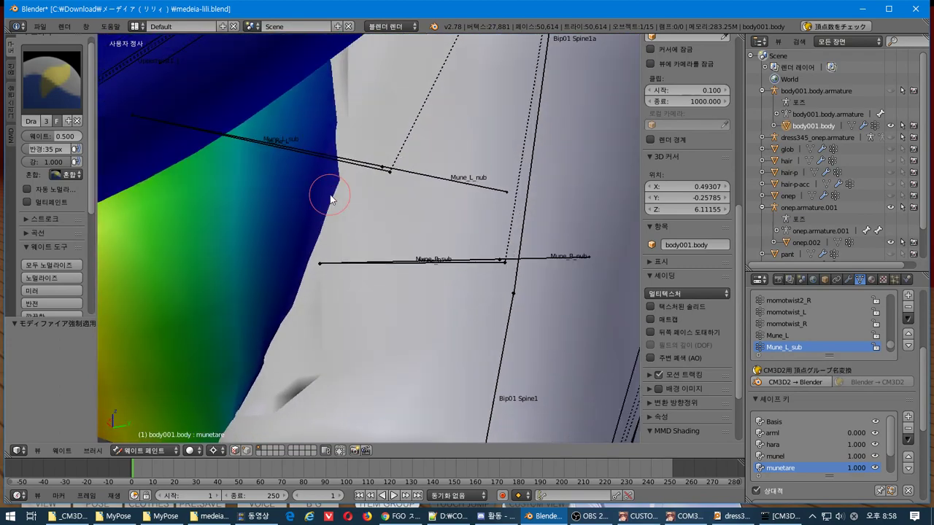
Step: In the menu editor, comment out node消去 for Mune_L_sub and Mune_R_sub, enable it for Mune_L and Mune_R, and overwrite the menu file
key("alt+Tab")
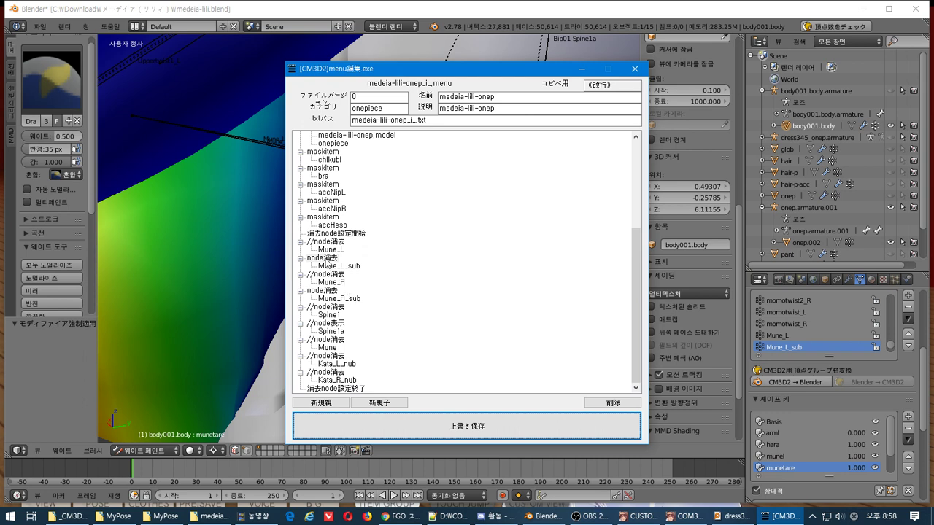
left_click(316, 292)
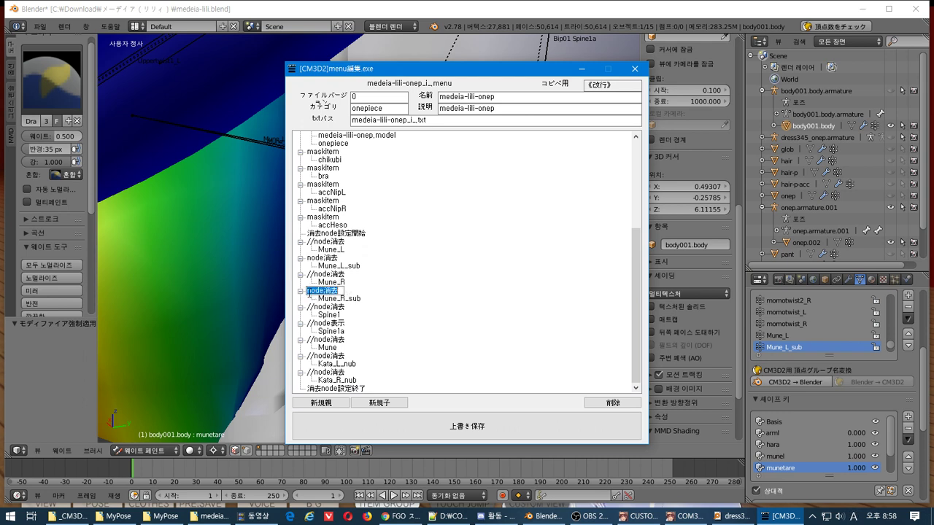
double_click(309, 293)
double_click(310, 301)
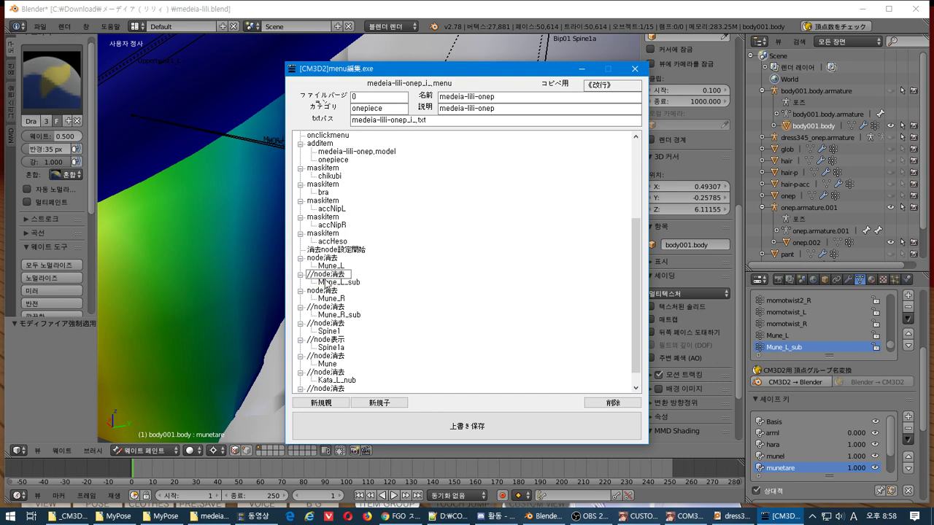
left_click(518, 427)
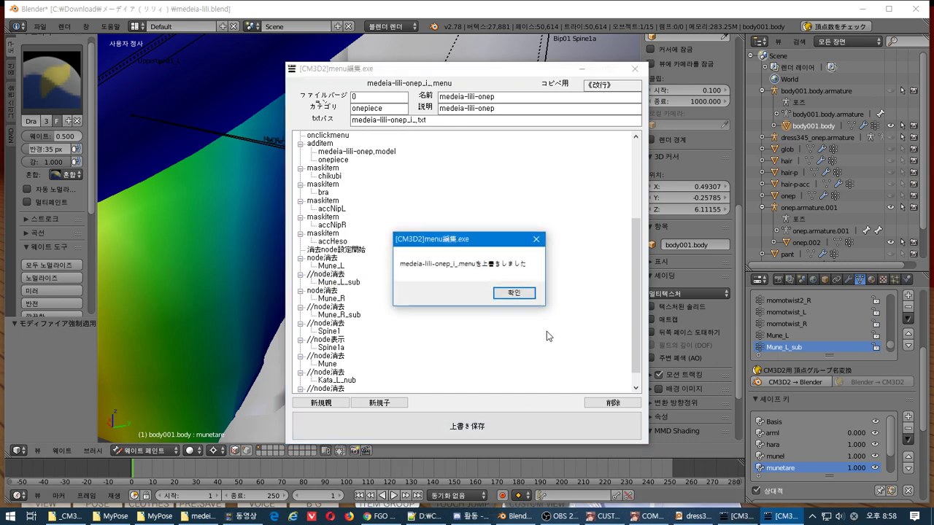
left_click(532, 294)
Step: Switch to Custom Order Maid 3D 2, reload medeia-lili-onep, and inspect how the bust fits inside the dress from several angles
key("alt+Tab")
key("Tab")
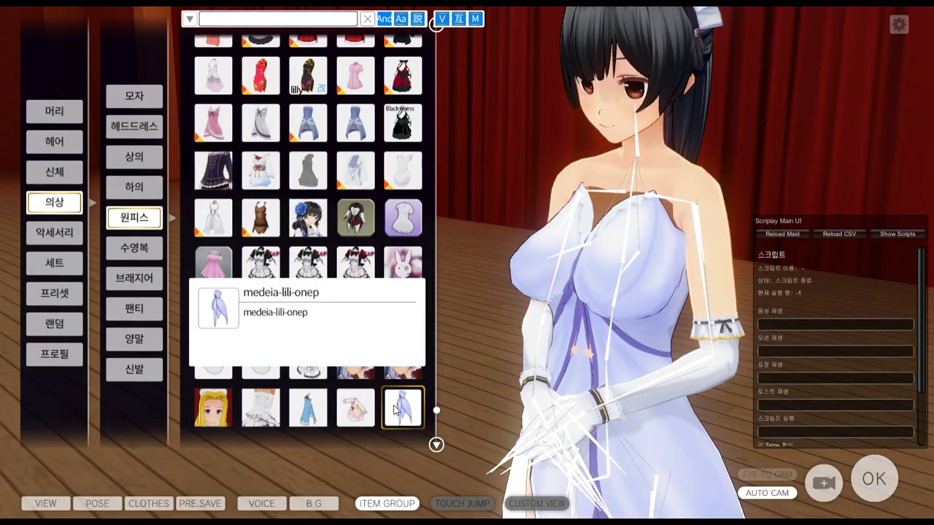
right_click_drag(601, 285, 598, 326)
left_click_drag(599, 326, 585, 312)
Step: Return to Blender and compare the body's Mune_L, Uppertwist1_L and Mune_L_sub vertex group weights
key("alt+Tab")
key("Tab")
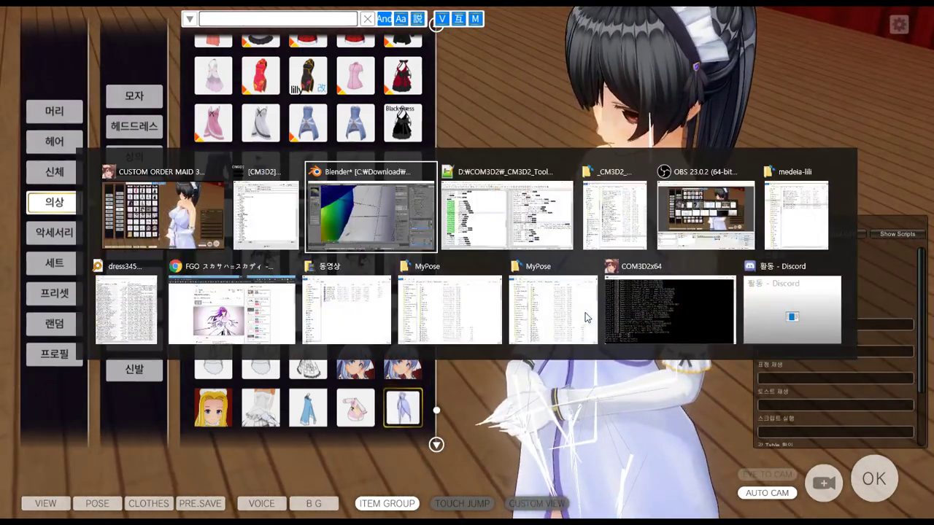
scroll(509, 325, "down", 4)
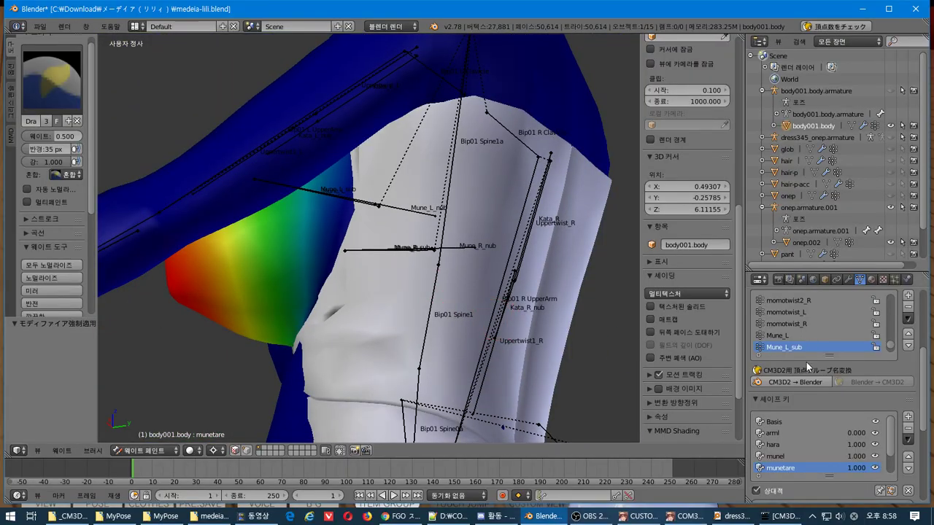
left_click(788, 335)
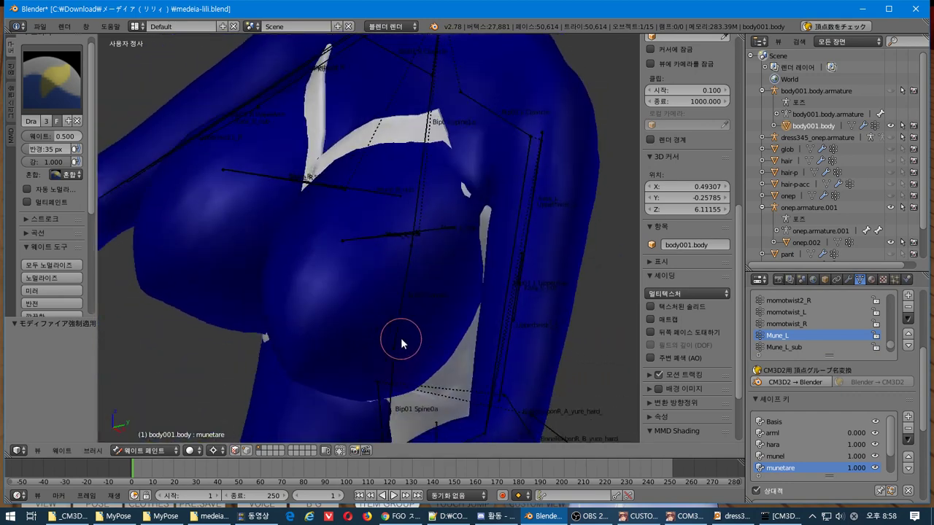
left_click(809, 345)
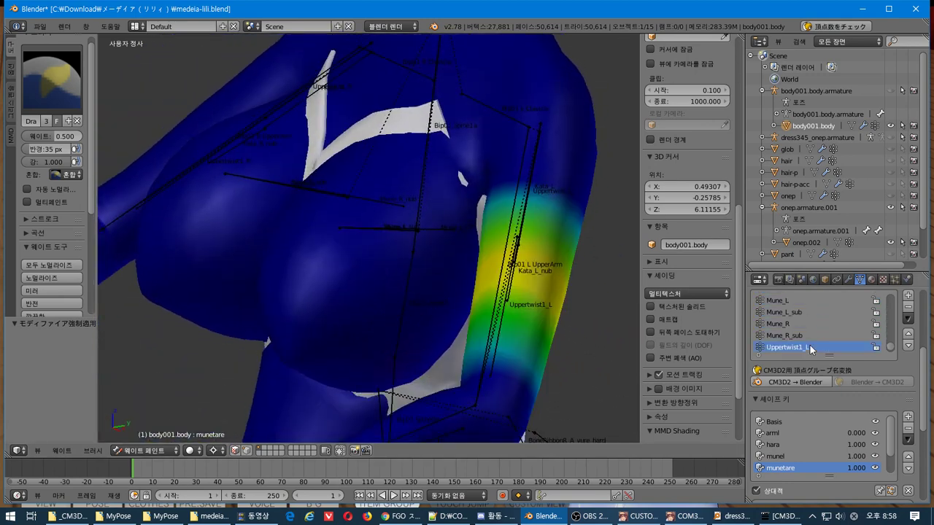
key("Up")
key("Up")
scroll(809, 350, "up", 8, "ctrl")
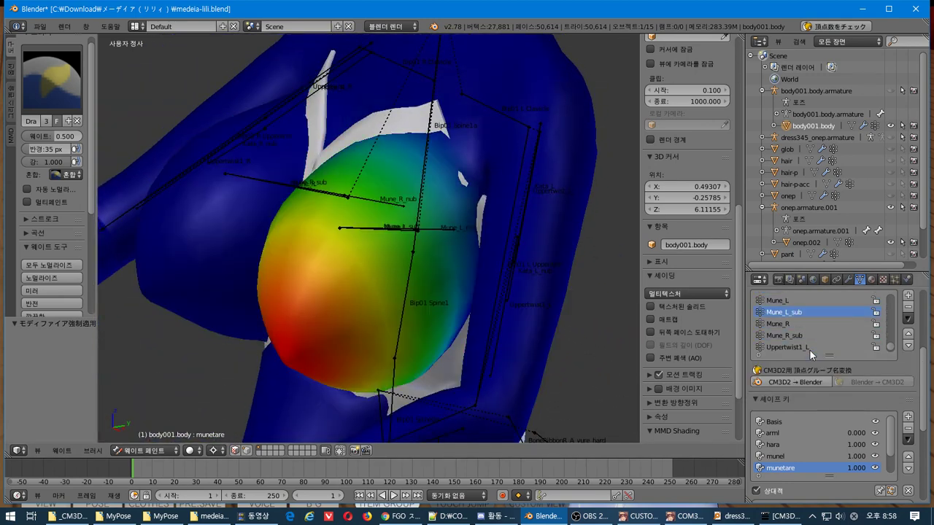
Step: Examine the Bip01 Spine1a and Bip01 Spine1 weights on the body and compare them with the node entries in the menu editor
scroll(810, 350, "up", 10, "ctrl")
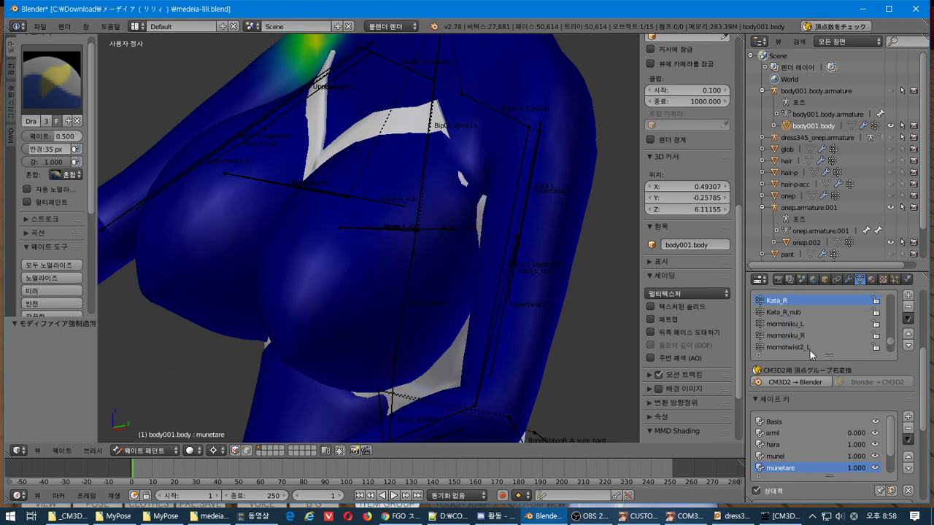
scroll(809, 350, "up", 10, "ctrl")
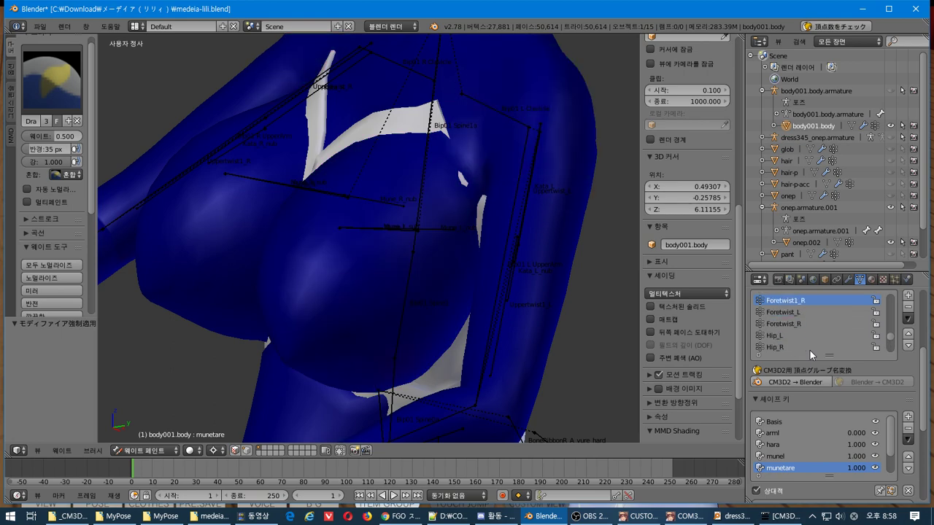
scroll(810, 350, "down", 3, "ctrl")
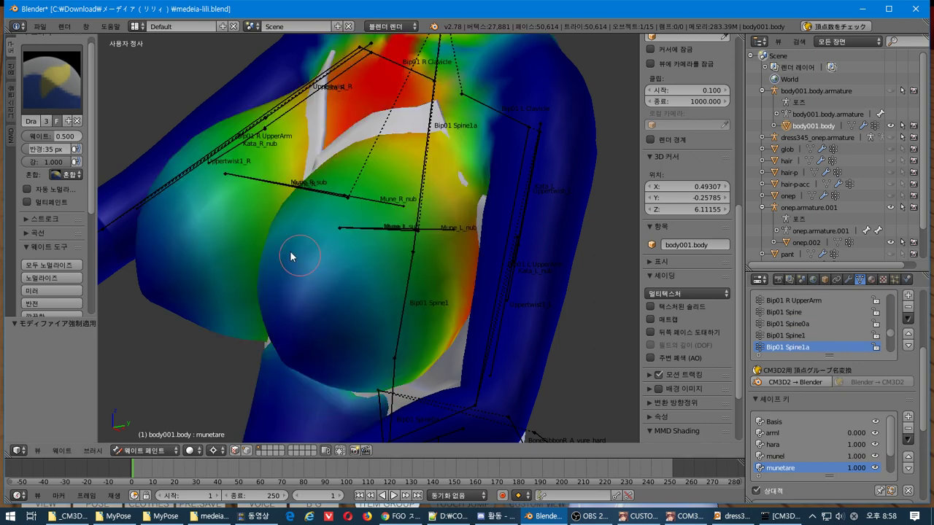
middle_click_drag(292, 252, 291, 243)
key("alt+Tab")
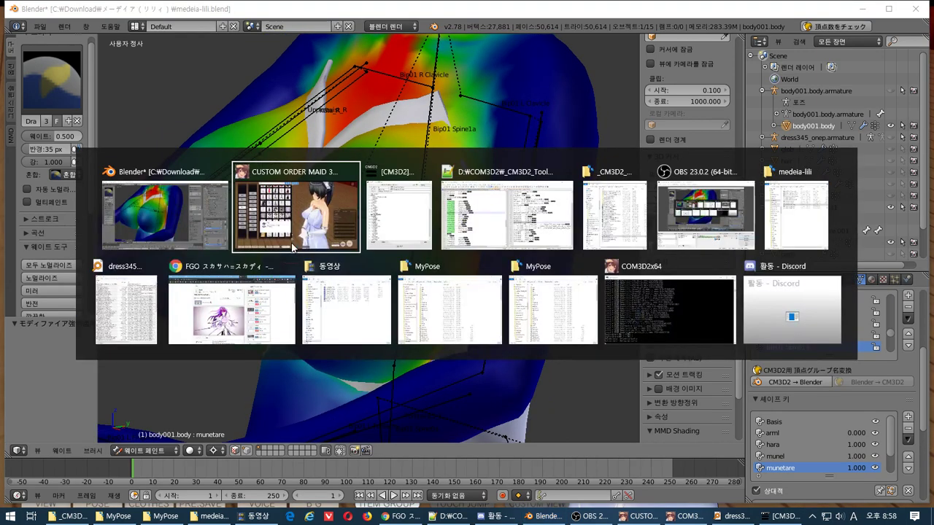
key("alt+Tab")
scroll(372, 333, "down", 1)
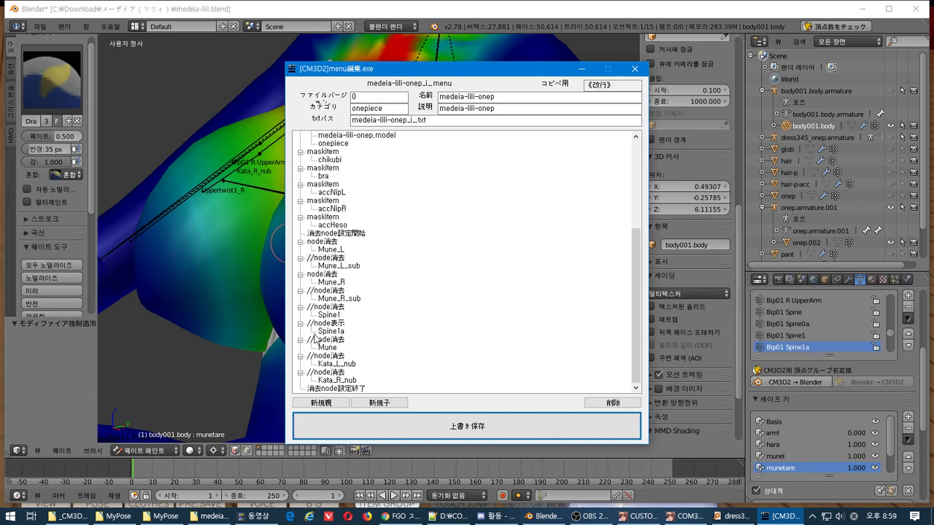
left_click(816, 337)
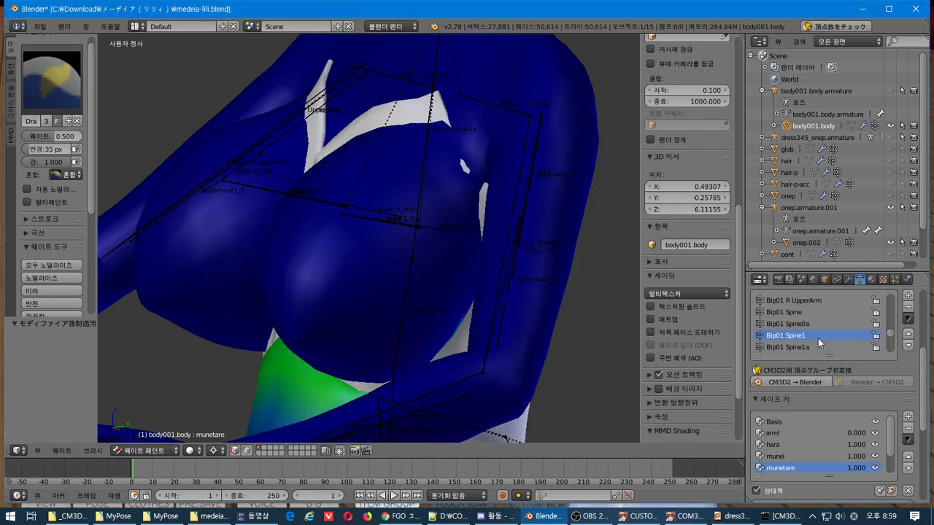
left_click(813, 346)
Step: Uncomment the node表示 entry for Spine1a in the menu editor and overwrite the medeia-lili-onep_i_menu file
key("alt+Tab")
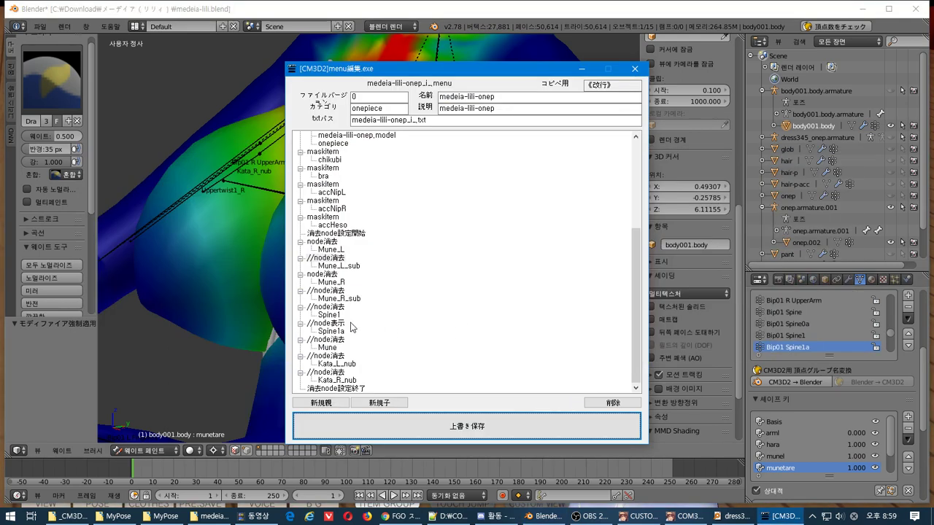
left_click(348, 324)
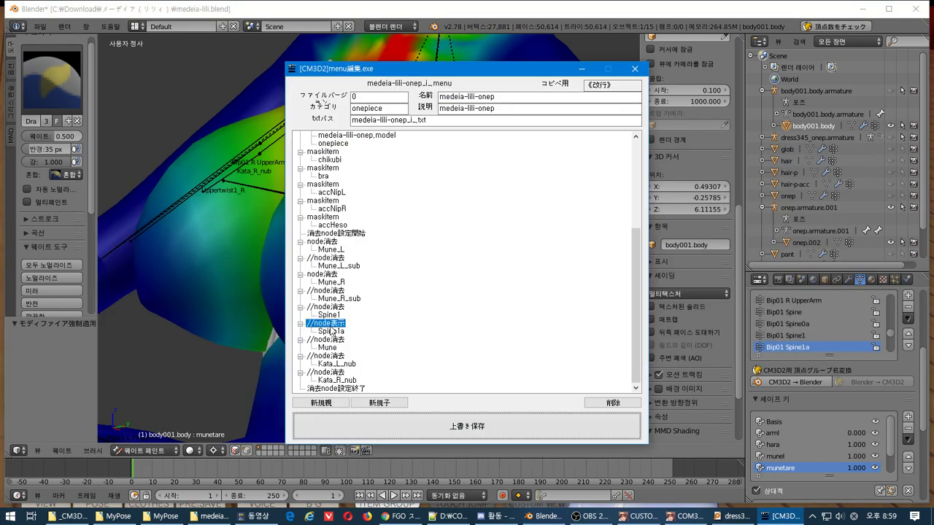
left_click(542, 423)
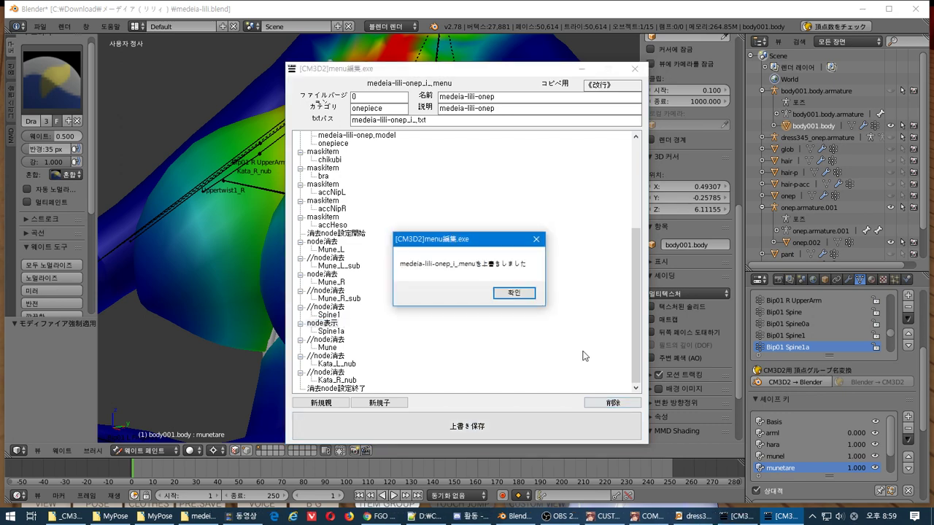
left_click(515, 293)
Step: Re-equip medeia-lili-onep in Custom Order Maid 3D 2 after the Spine1a change and check the underside of the bust from the side
key("alt+Tab")
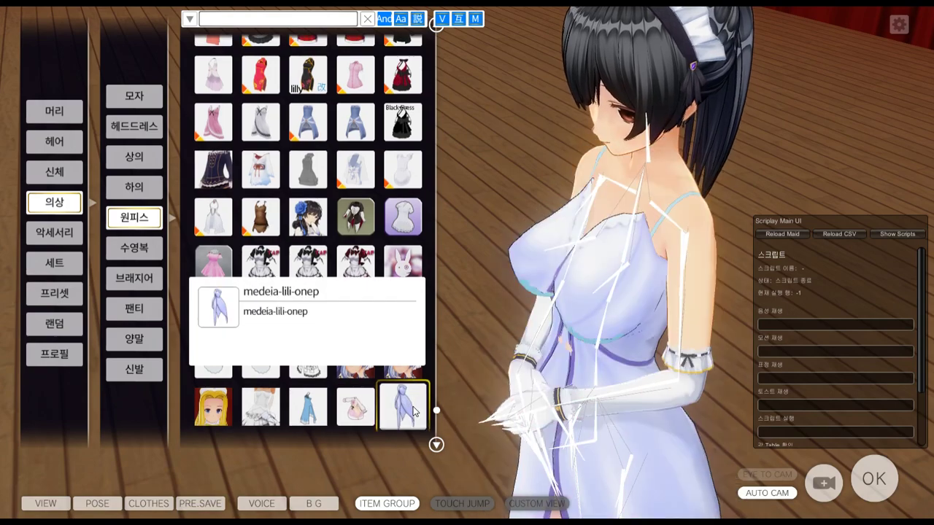
left_click(408, 406)
right_click_drag(541, 313, 656, 205)
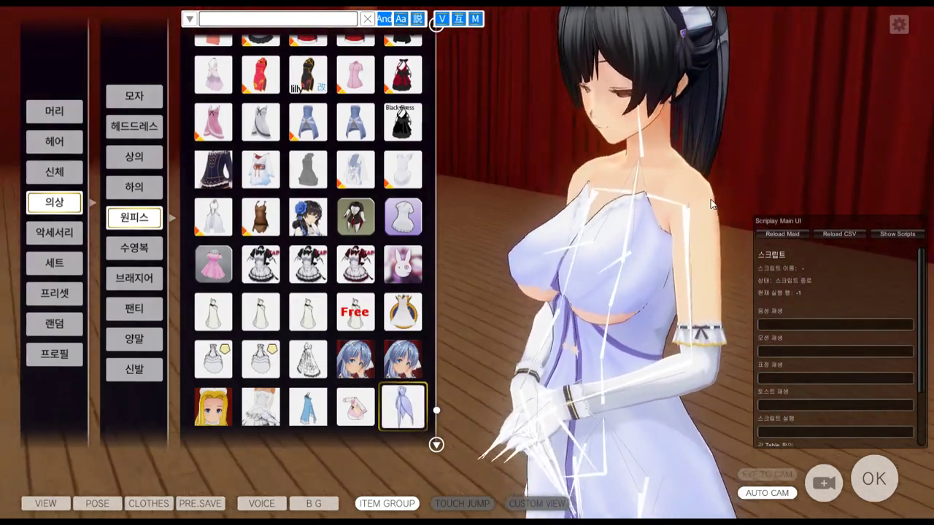
key("alt+Tab")
key("alt+Tab")
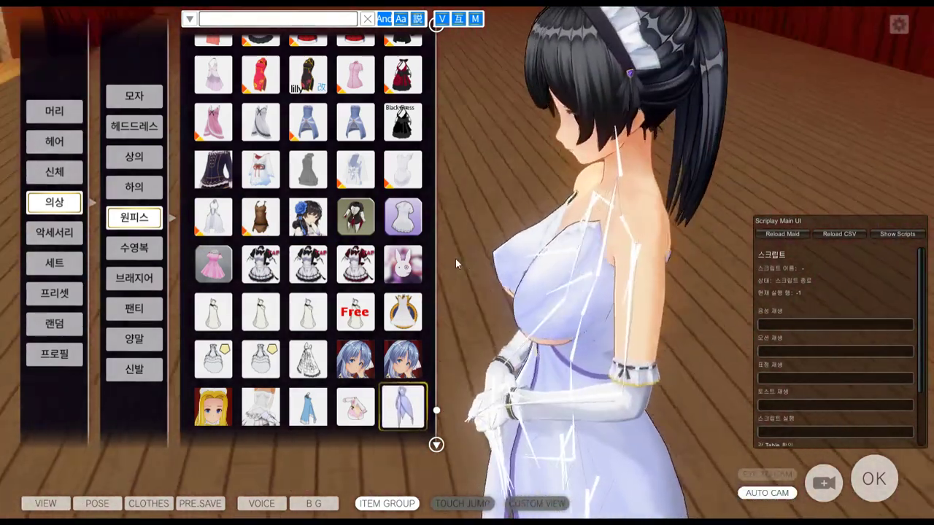
Step: Go back to Blender and look through the body's Bip01 vertex groups for those that influence the bust
key("alt+Tab")
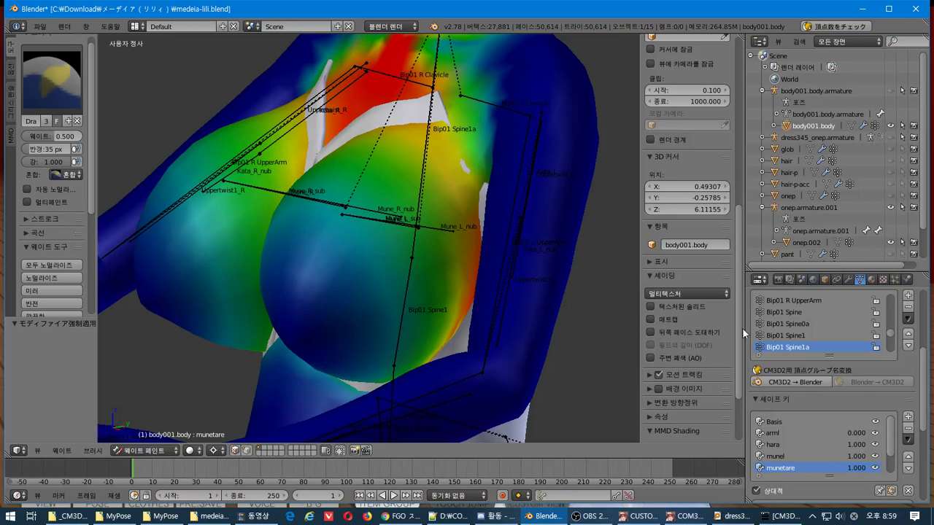
left_click(793, 339)
key("Up")
key("Up")
key("Up")
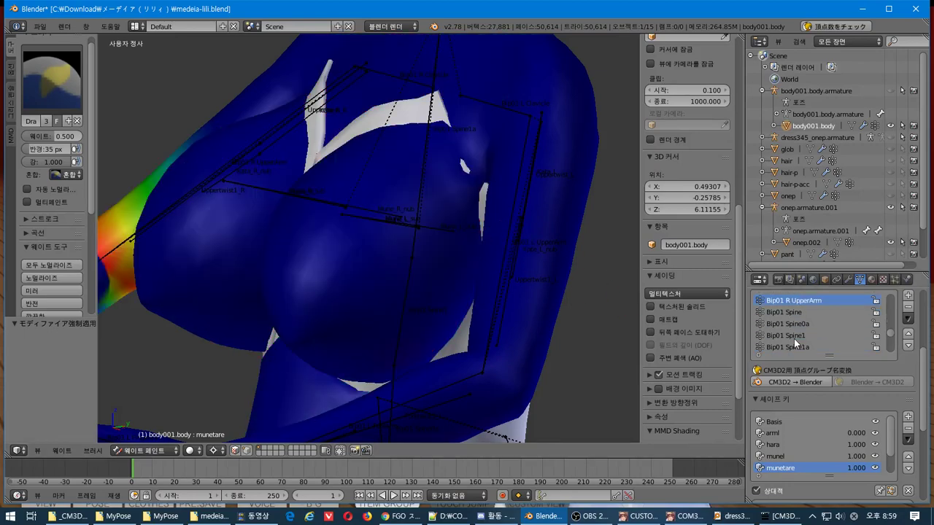
scroll(793, 339, "up", 6, "ctrl")
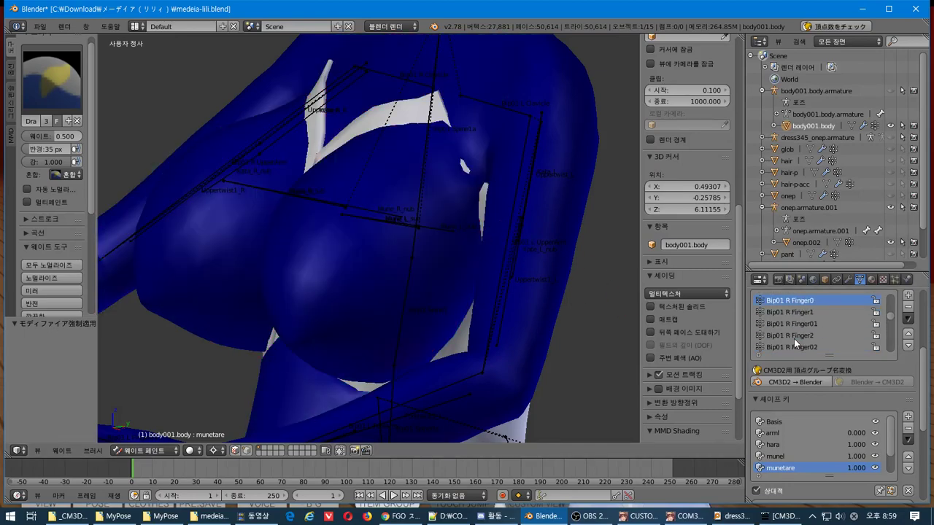
scroll(794, 338, "up", 15, "ctrl")
scroll(793, 338, "down", 6)
scroll(794, 338, "up", 7)
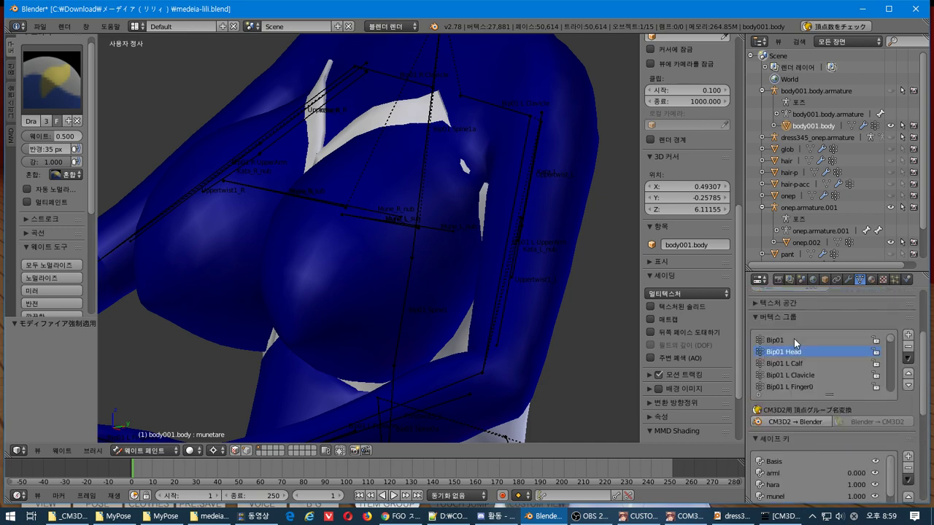
scroll(793, 338, "down", 20, "ctrl")
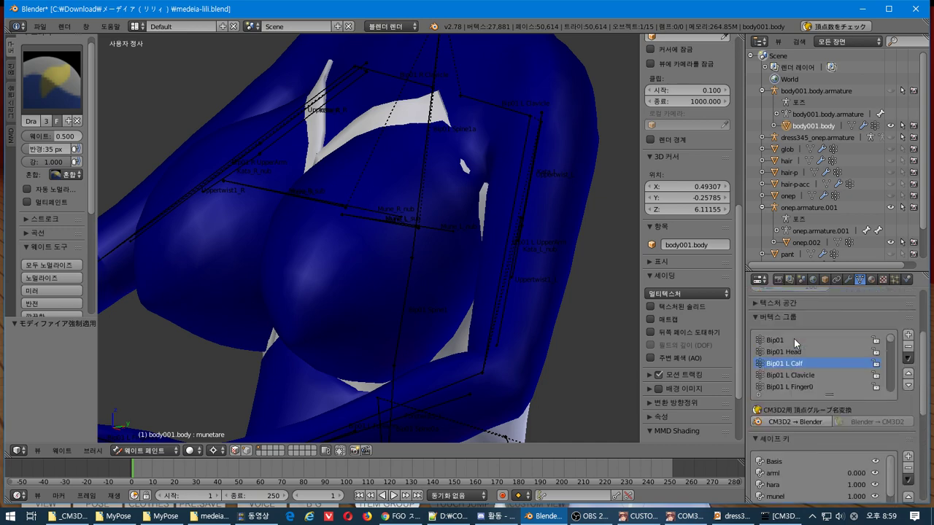
scroll(794, 338, "down", 20, "ctrl")
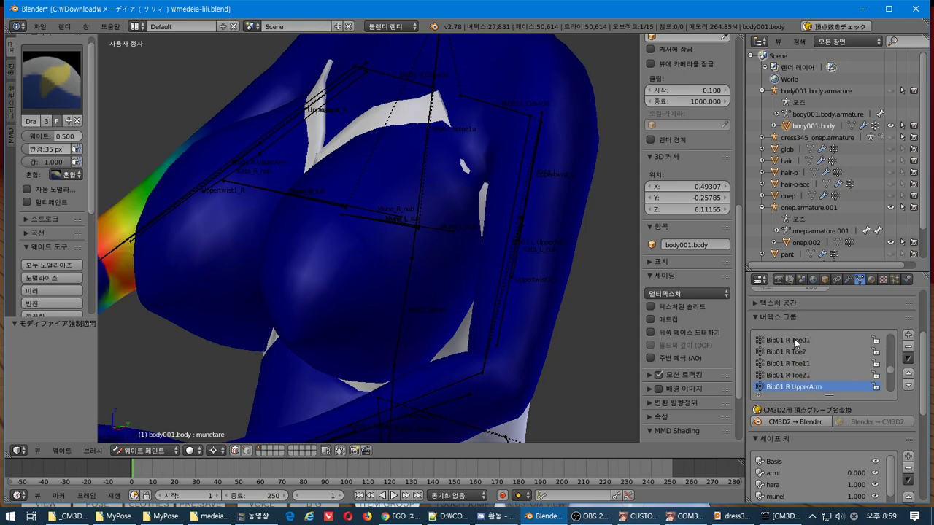
Step: Show the Mune_L_sub vertex group again and inspect its weights on the bust from the side
scroll(793, 338, "up", 5, "ctrl")
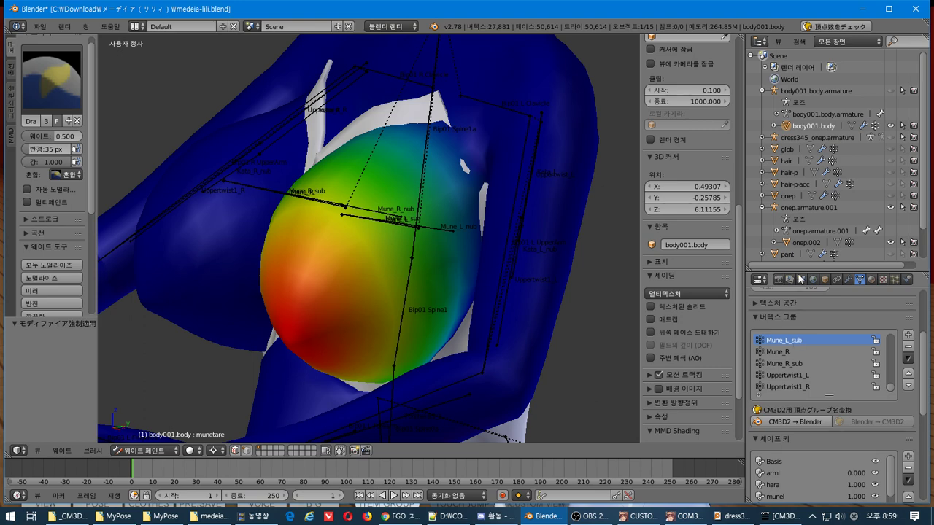
mouse_move(387, 273)
middle_mouse_down()
mouse_move(415, 277)
mouse_move(369, 281)
mouse_move(356, 301)
middle_mouse_up()
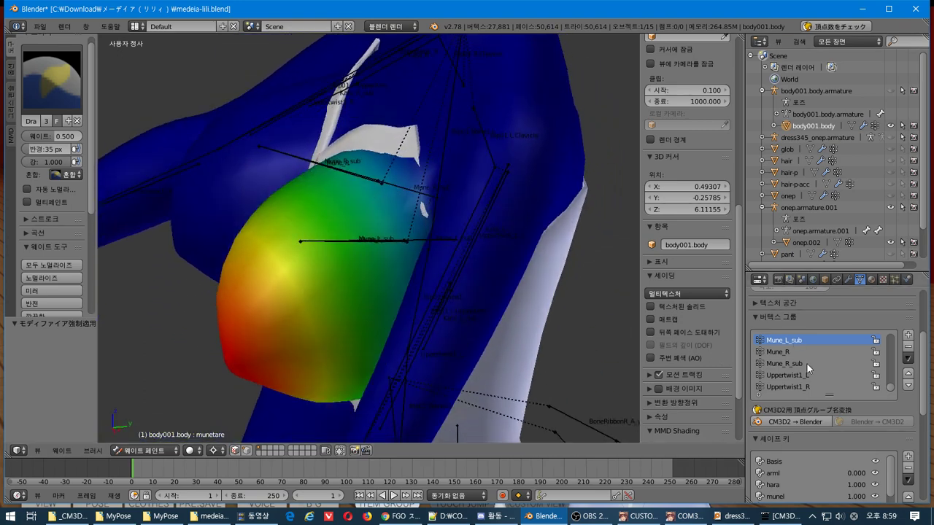
scroll(806, 363, "up", 3)
scroll(807, 362, "down", 1)
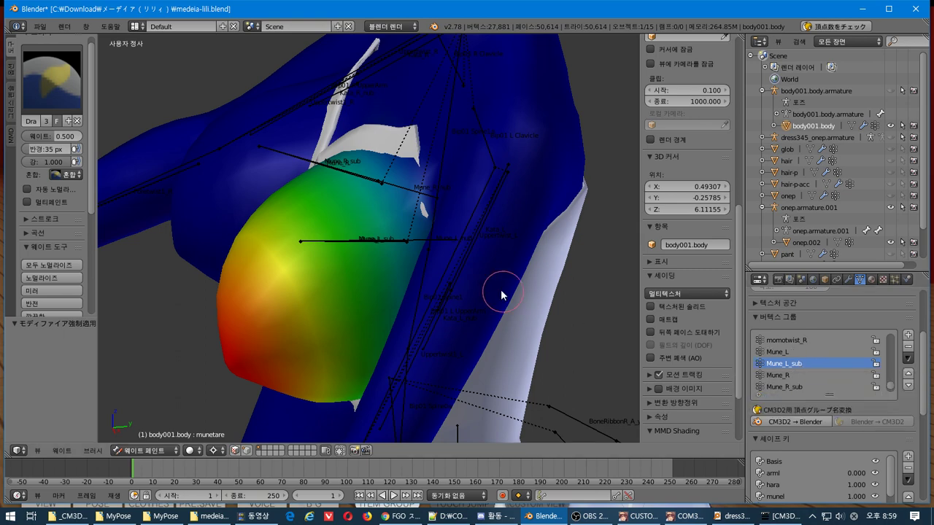
Step: Switch to Custom Order Maid 3D 2 and examine the underside of the dress's bust up close from the side
mouse_move(501, 292)
middle_mouse_down()
mouse_move(585, 285)
mouse_move(549, 277)
middle_mouse_up()
key("alt+Tab")
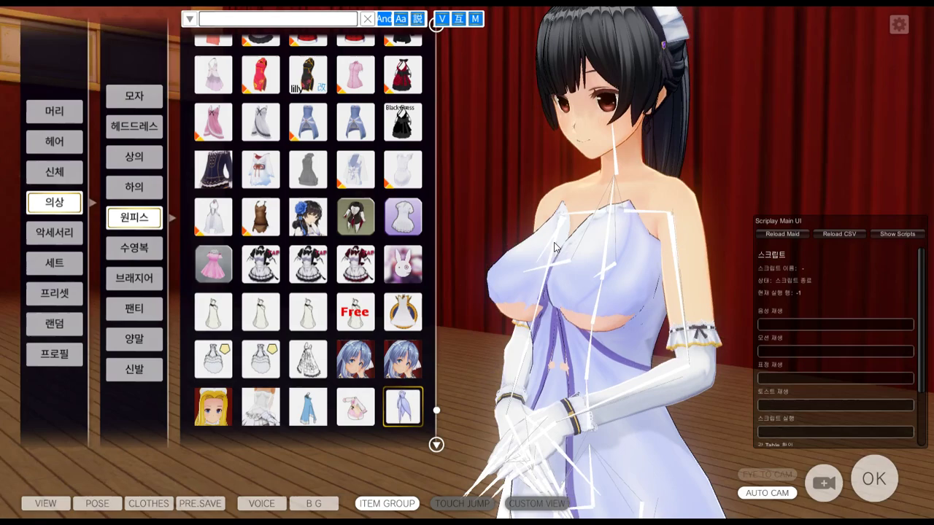
right_click_drag(554, 242, 599, 266)
scroll(599, 267, "up", 3)
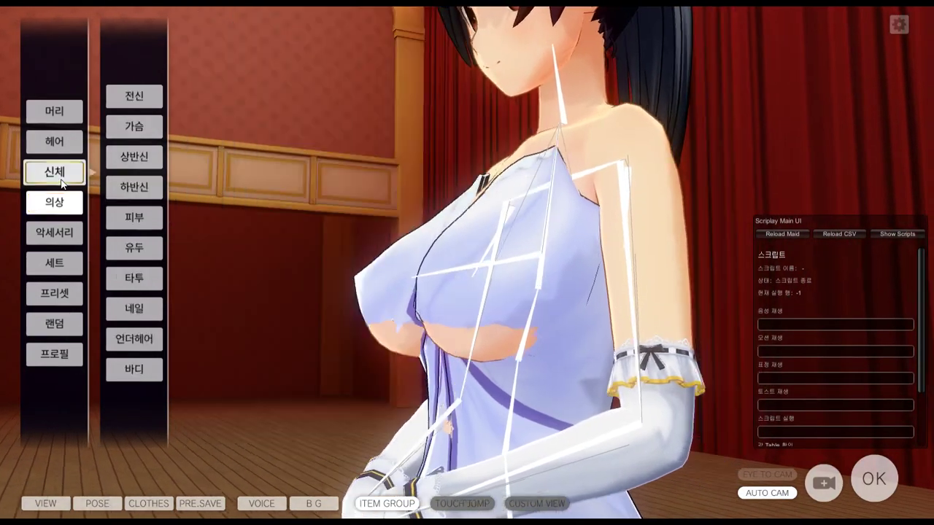
Step: Open the body's bust settings, set the bust size (가슴 크기) to 61 and check the dress from the side
left_click(62, 182)
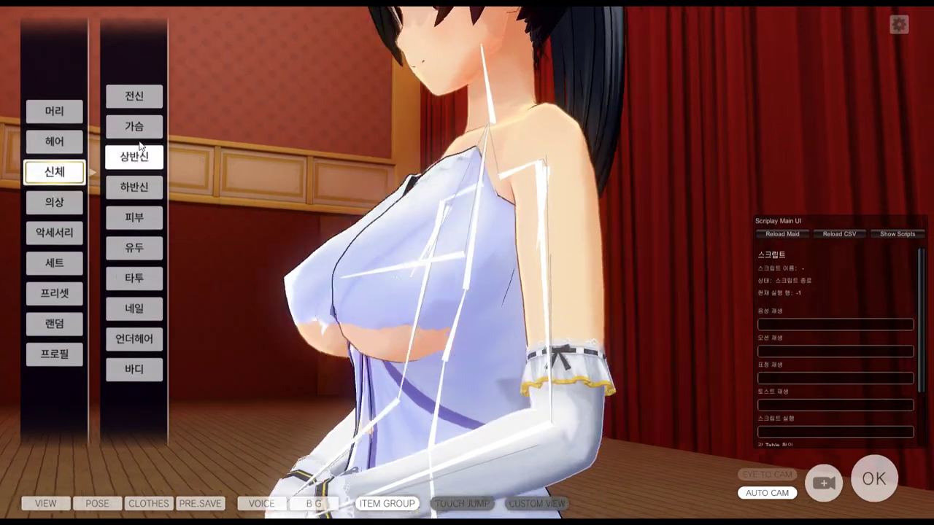
left_click(134, 126)
left_click_drag(306, 68, 290, 87)
right_click_drag(739, 331, 618, 307)
Step: Switch to Blender and inspect the onep.002 mesh in edit mode from the front, along with its vertex groups and shape keys
key("alt+Tab")
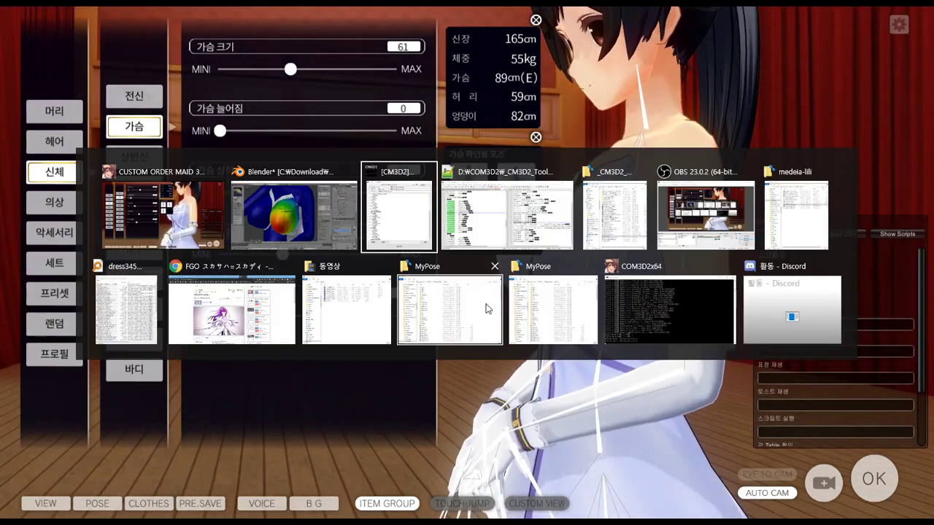
key("Tab")
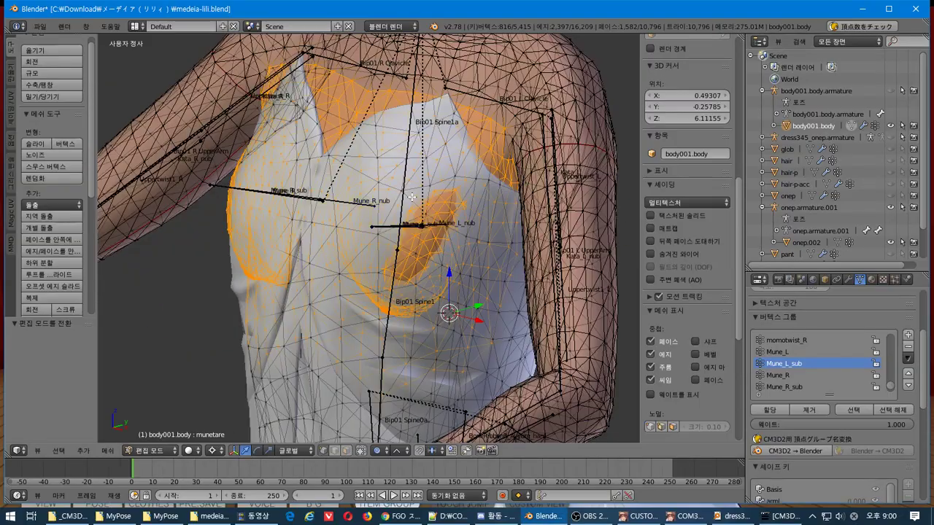
left_click(806, 242)
key("Tab")
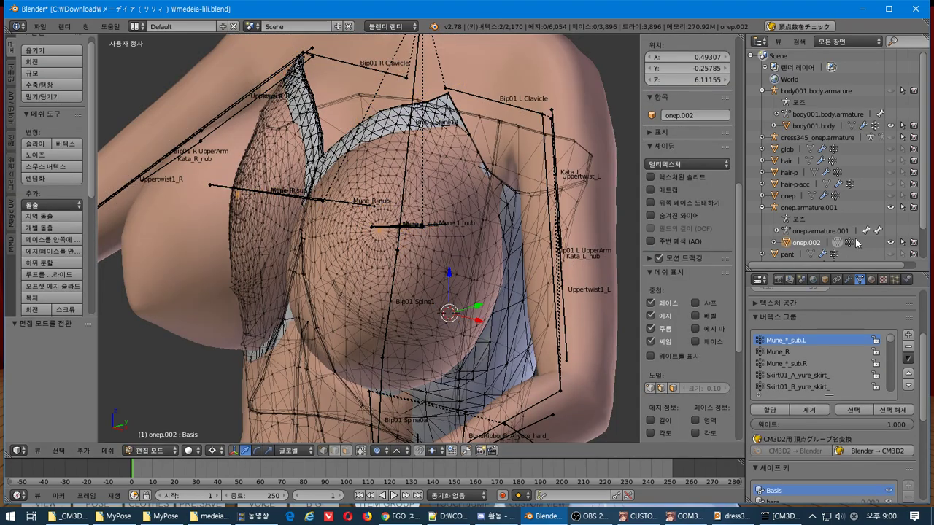
middle_click_drag(407, 290, 459, 286)
scroll(865, 417, "down", 3)
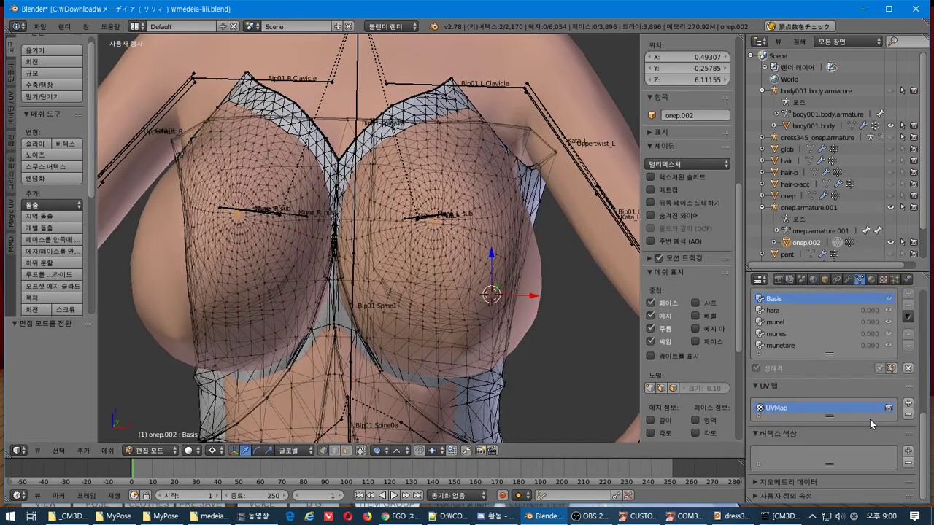
scroll(874, 410, "up", 4)
scroll(920, 404, "down", 8)
scroll(920, 407, "down", 3)
scroll(921, 407, "up", 3)
scroll(833, 388, "up", 8)
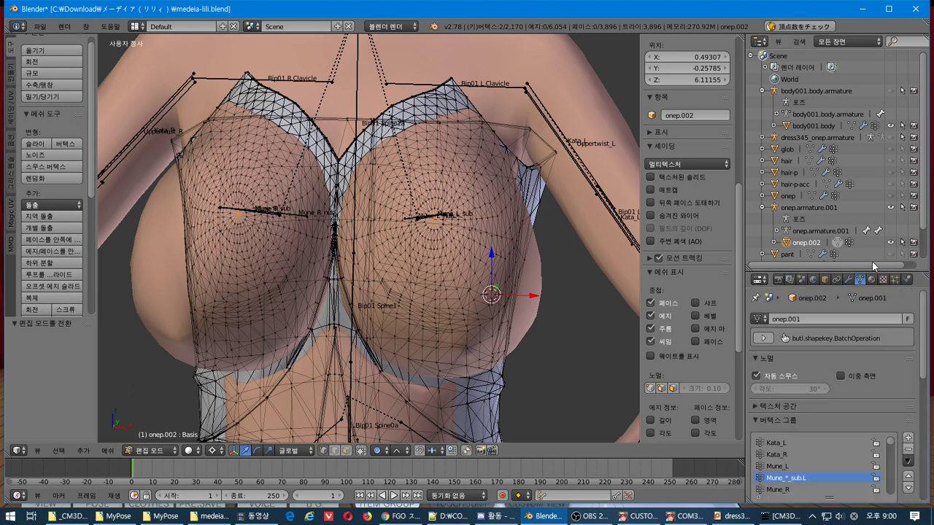
Step: Set onep.002's munetare shape key to 1.000 in object mode and hide body001.body
key("Tab")
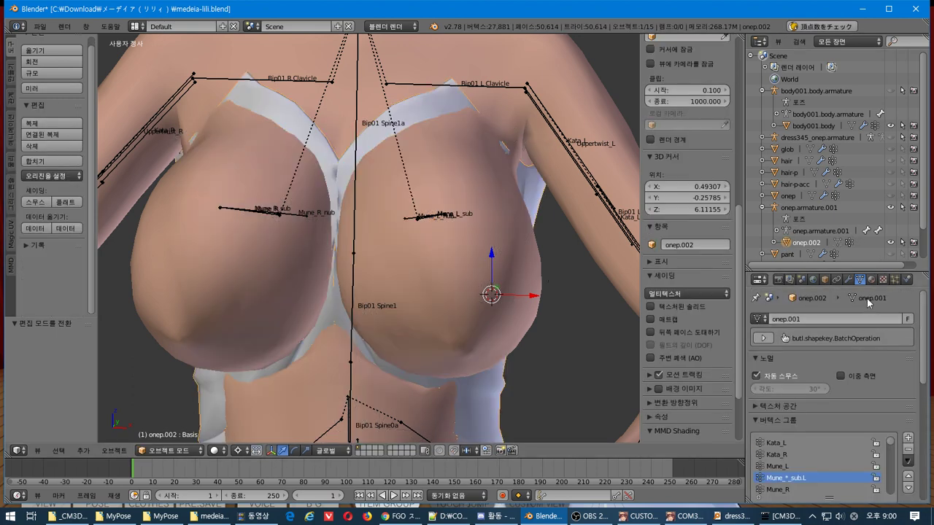
scroll(876, 407, "down", 6)
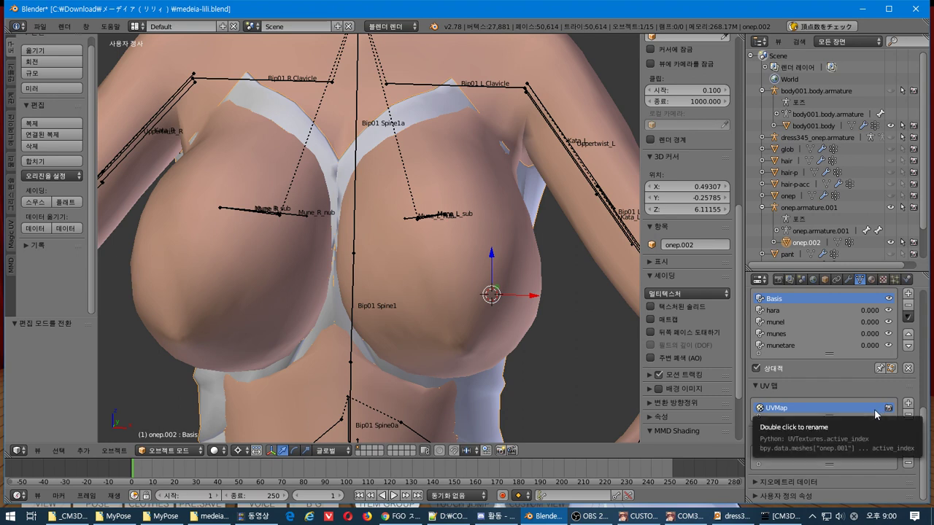
scroll(876, 414, "up", 2)
left_click(814, 403)
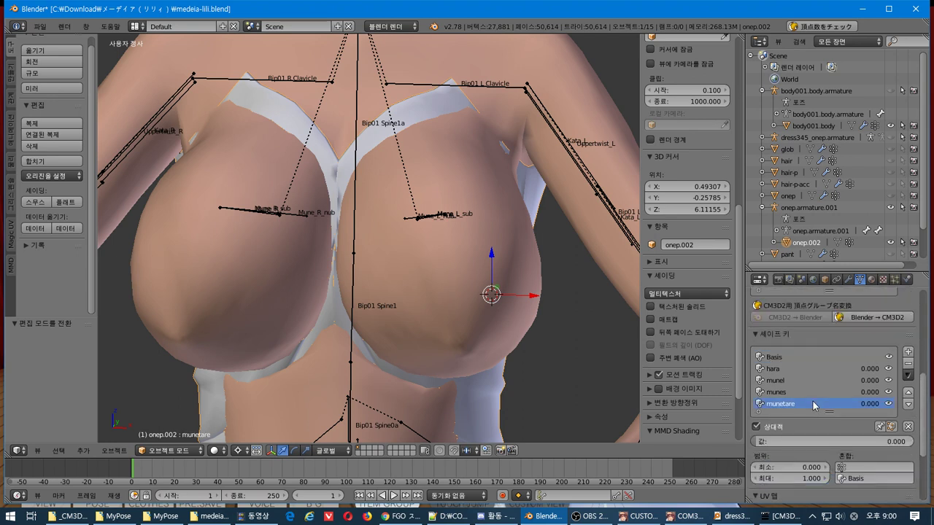
left_click_drag(772, 441, 912, 442)
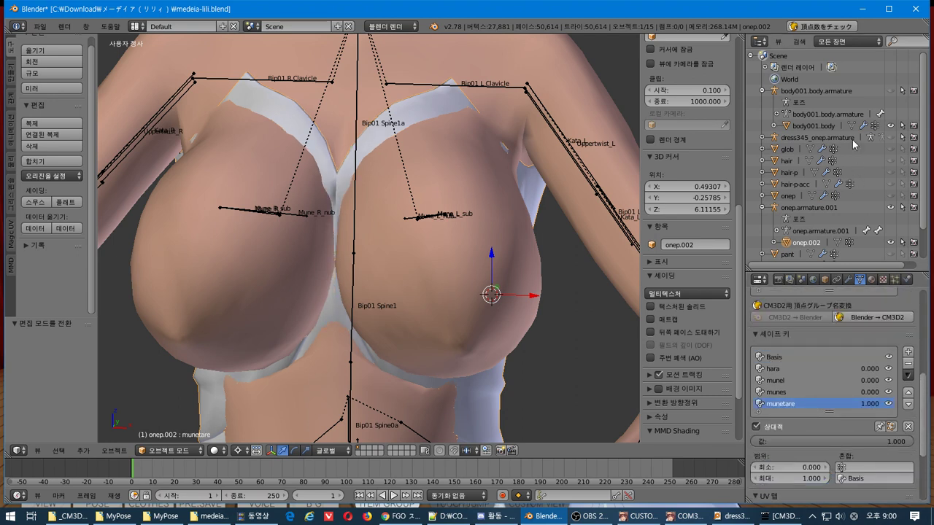
left_click(890, 126)
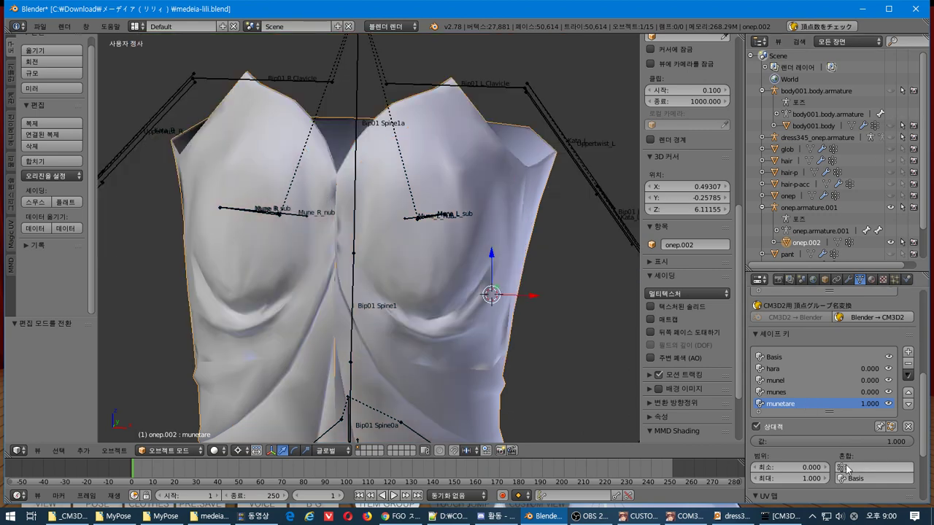
mouse_move(895, 443)
left_mouse_down()
mouse_move(736, 443)
mouse_move(912, 442)
left_mouse_up()
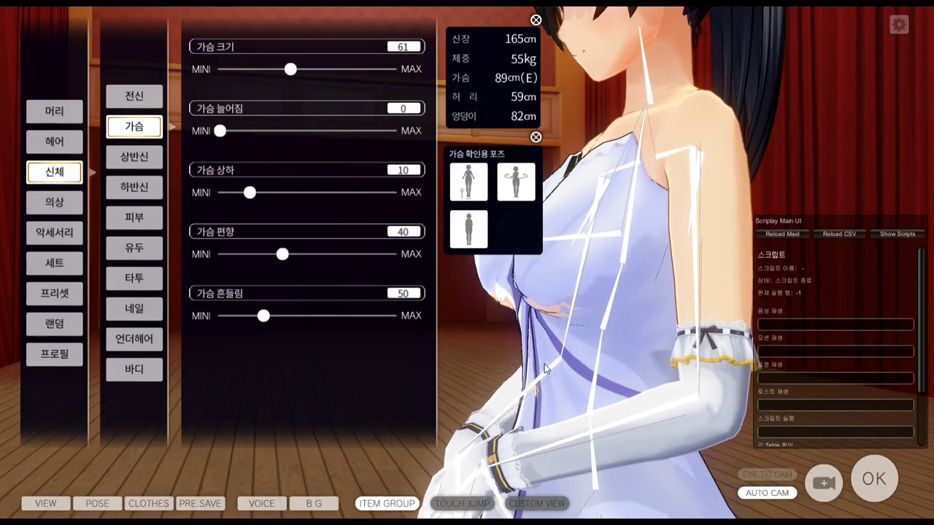
Step: Return to Custom Order Maid 3D 2 and set the bust size (가슴 크기) to 86 with the underside of the bust in close-up
scroll(544, 365, "up", 4)
right_click_drag(545, 348, 555, 348)
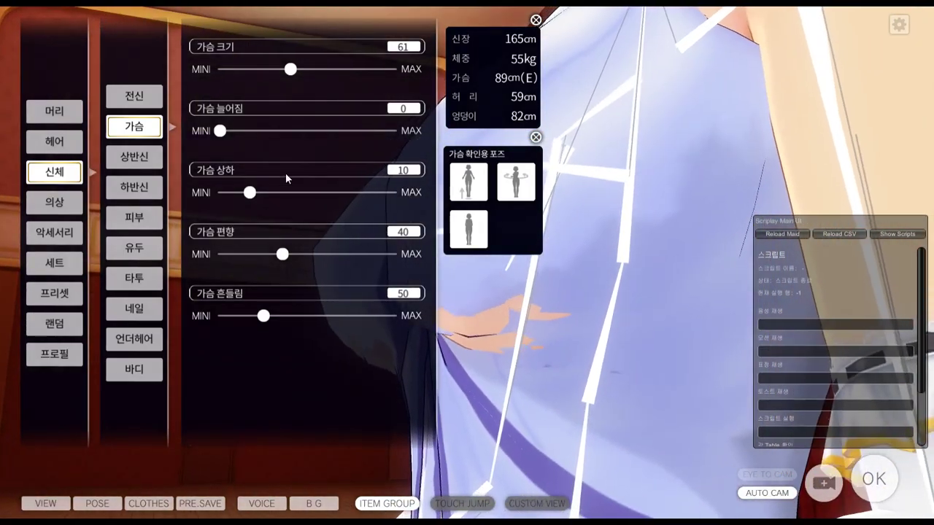
left_click_drag(282, 86, 312, 81)
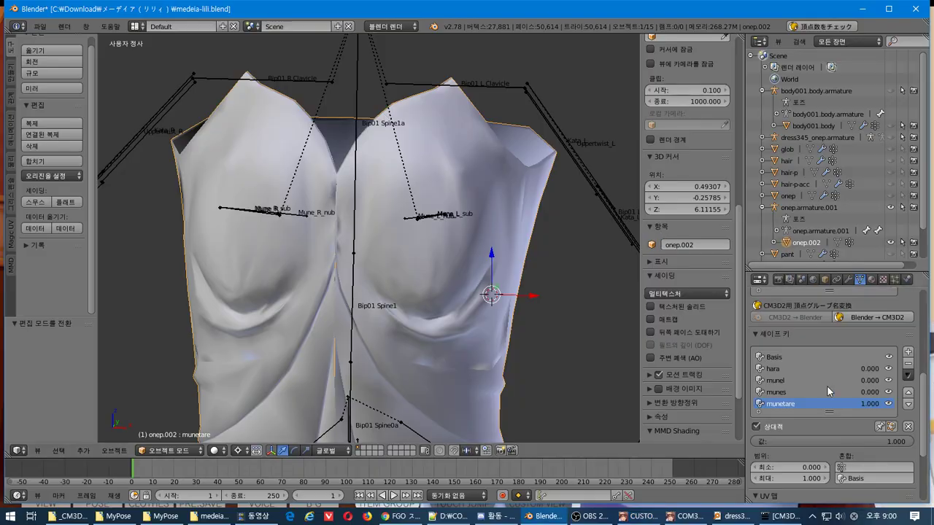
Step: In Blender, move the bust tip vertices of onep.002's munel shape key 0.045 along Y using smooth proportional editing
key("Tab")
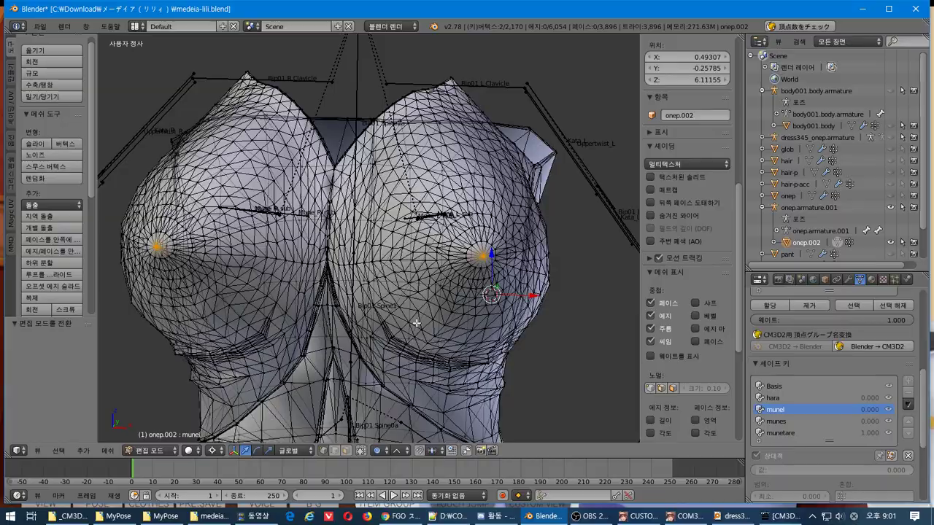
middle_click_drag(415, 322, 427, 421)
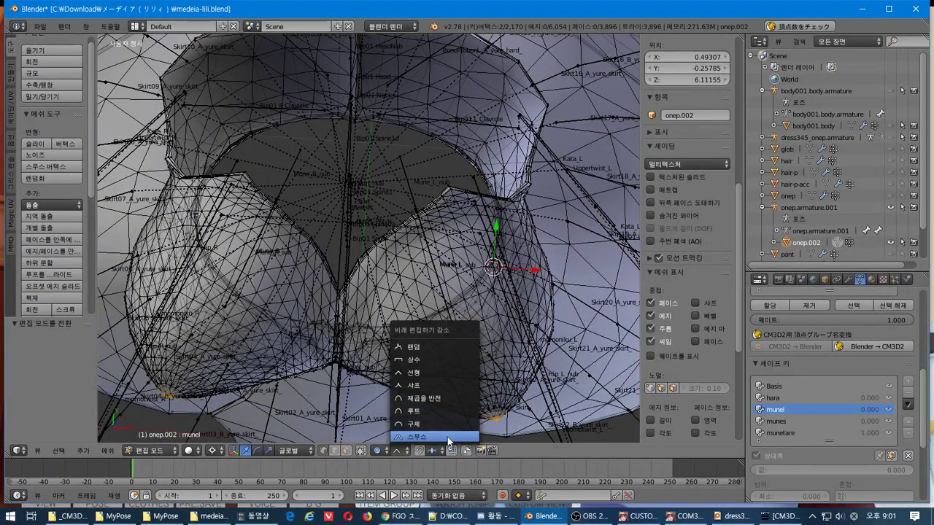
left_click_drag(497, 226, 499, 227)
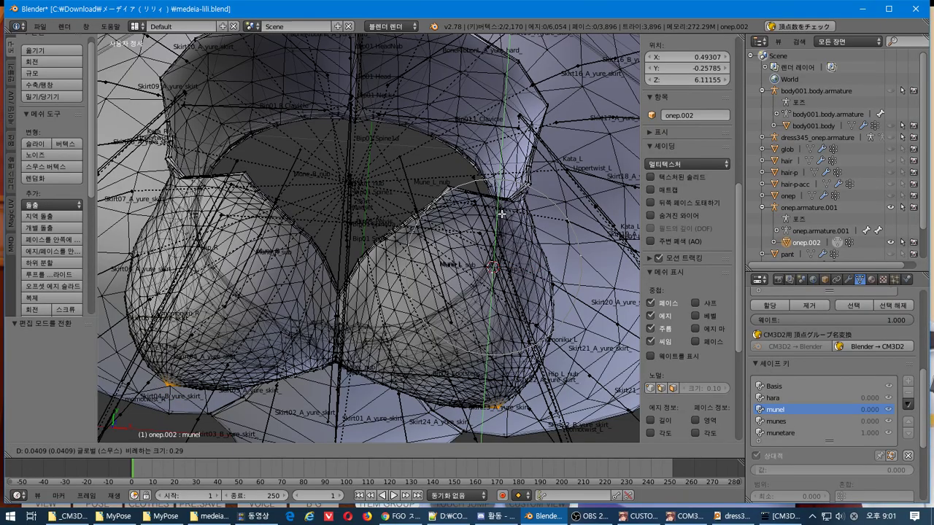
left_click_drag(502, 213, 501, 212)
middle_click_drag(502, 212, 355, 148)
Step: Switch to Custom Order Maid 3D 2 and set the bust's 가슴 상하 to 5 and 가슴 편향 to 2
key("alt+Tab")
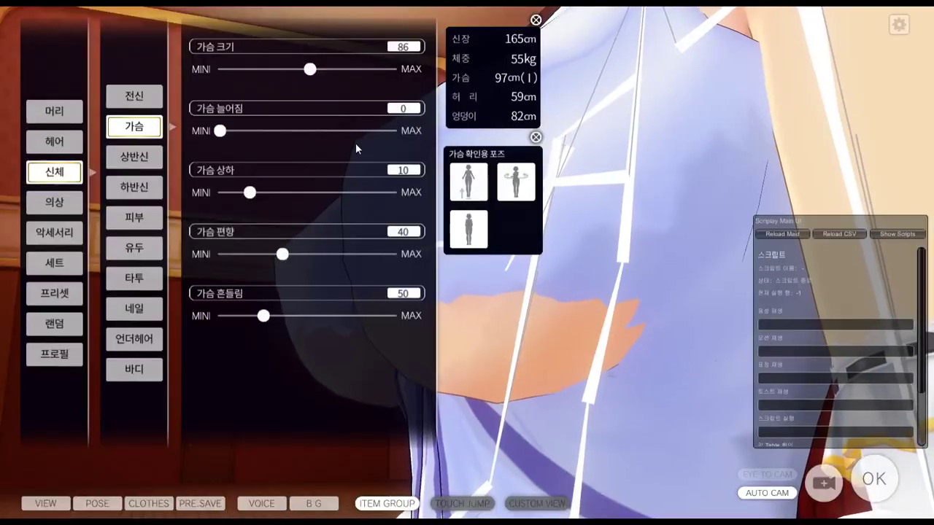
mouse_move(249, 193)
left_mouse_down()
mouse_move(242, 192)
mouse_move(288, 193)
mouse_move(247, 194)
left_mouse_up()
left_click_drag(282, 253, 256, 252)
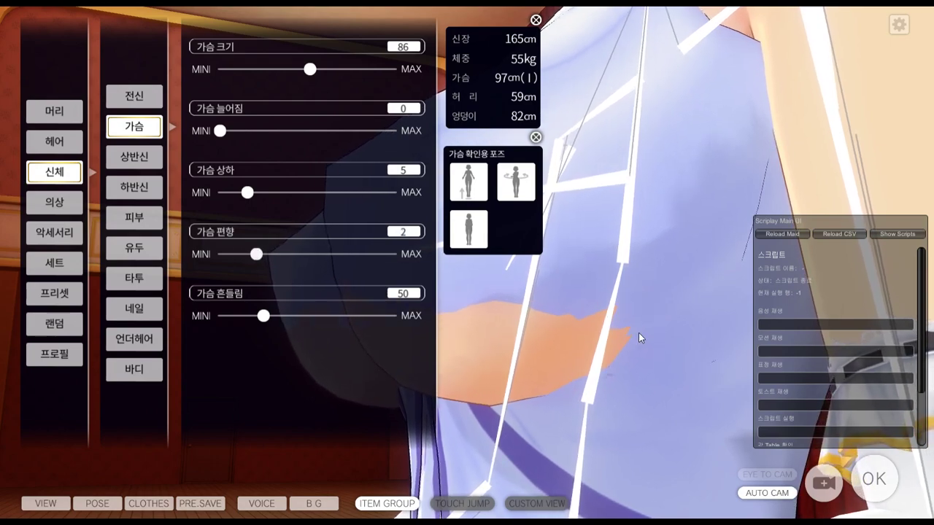
Step: Check the dress from the front and set the bust's 가슴 편향 to 35
middle_click_drag(638, 333, 621, 354)
right_click_drag(621, 353, 687, 346)
scroll(687, 351, "down", 5)
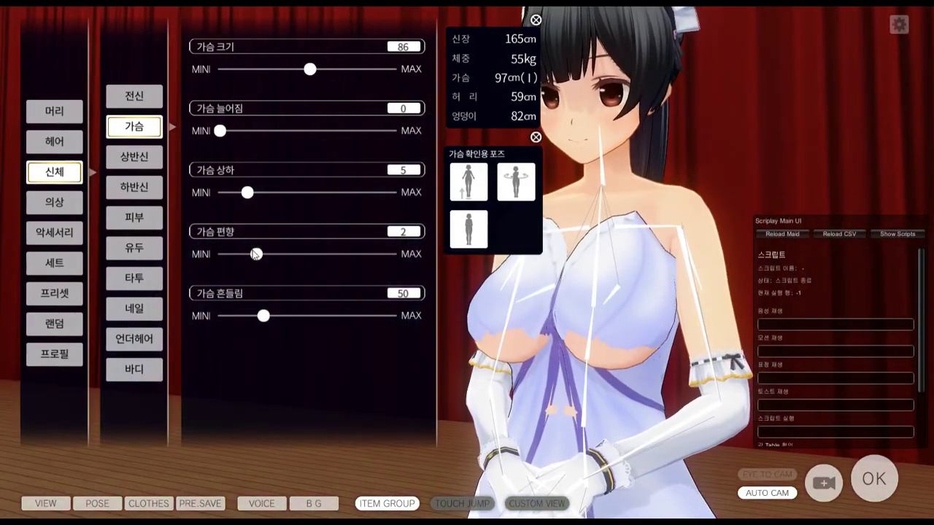
left_click_drag(256, 254, 275, 259)
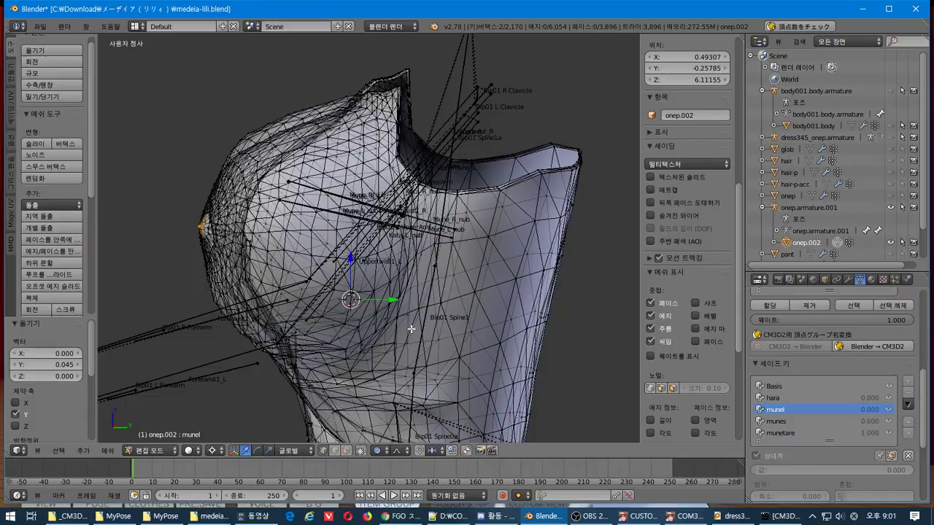
Step: Examine onep.002's munel shape in Blender's right side view and compare it with the dress in the game
middle_click_drag(411, 329, 460, 343)
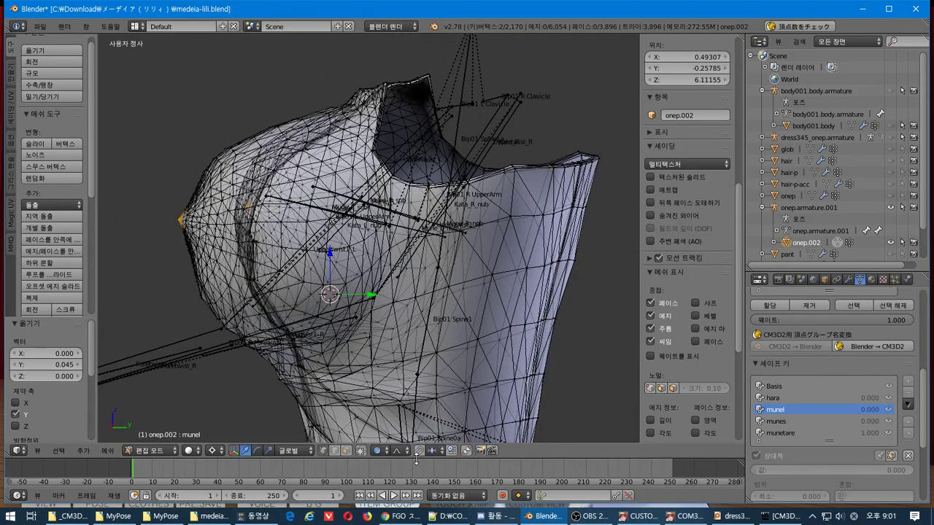
key("KP_3")
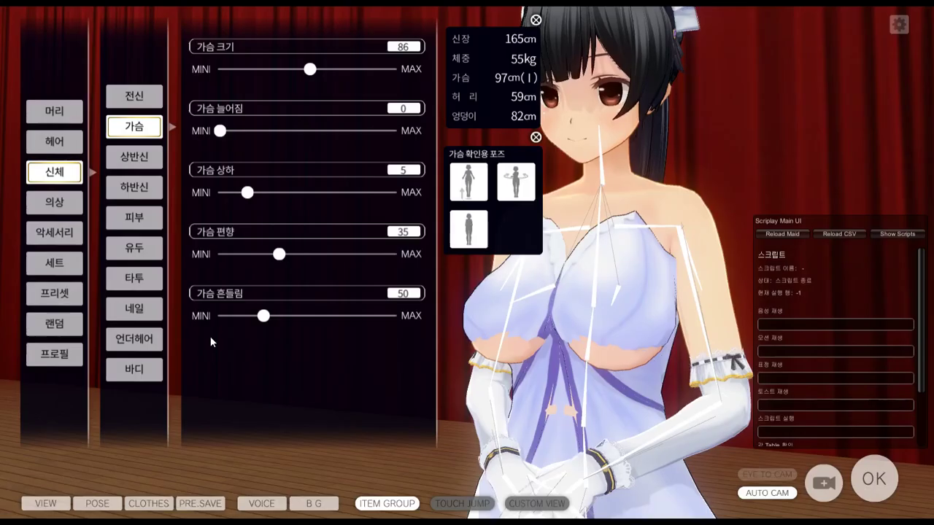
right_click_drag(516, 328, 541, 330)
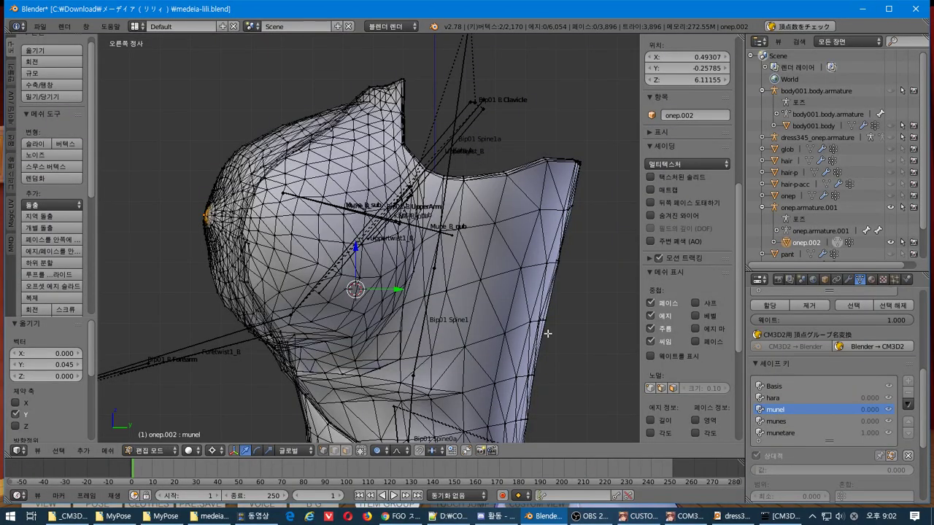
Step: Show onep.002's Mune_*_sub.L vertex group weights in weight paint mode
scroll(832, 384, "up", 6)
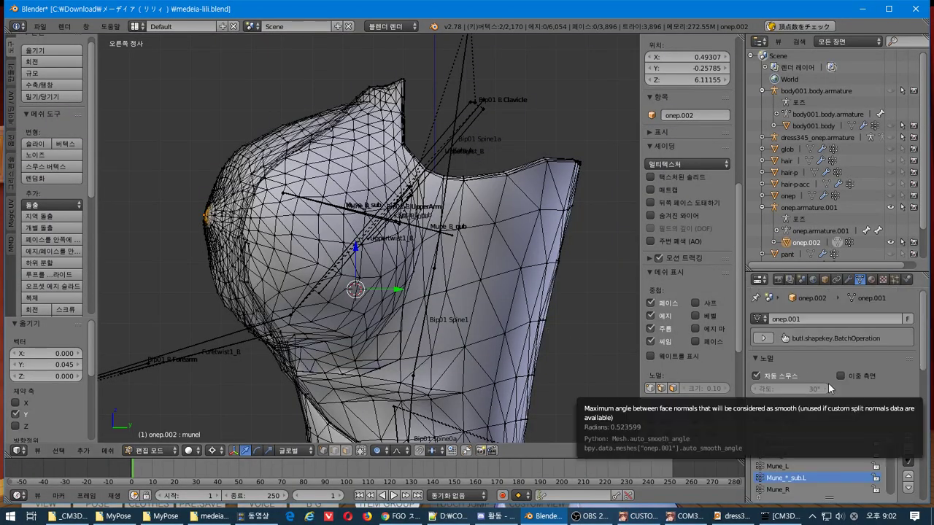
left_click(161, 452)
left_click(189, 392)
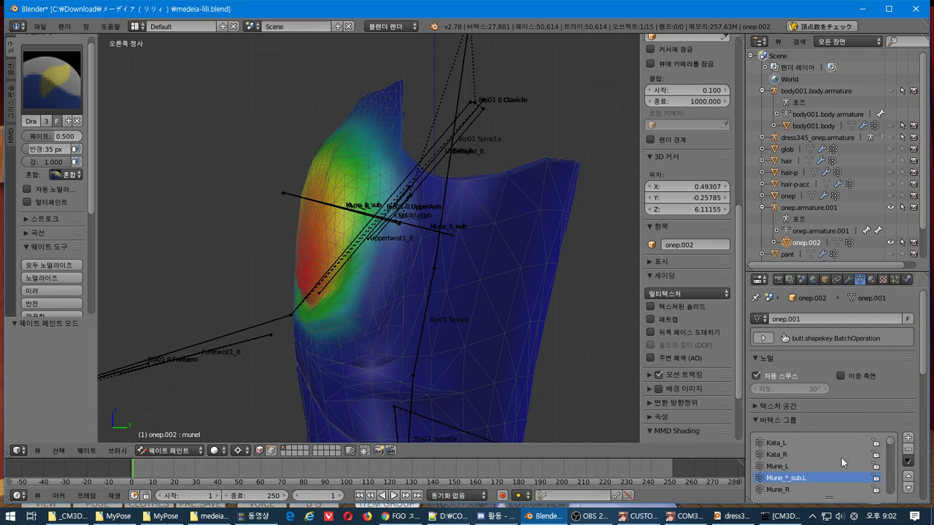
Step: Set onep.002's munel shape key to 1.000 and view the Mune_*_sub.L weights on the enlarged bust
key("Tab")
scroll(923, 386, "down", 5)
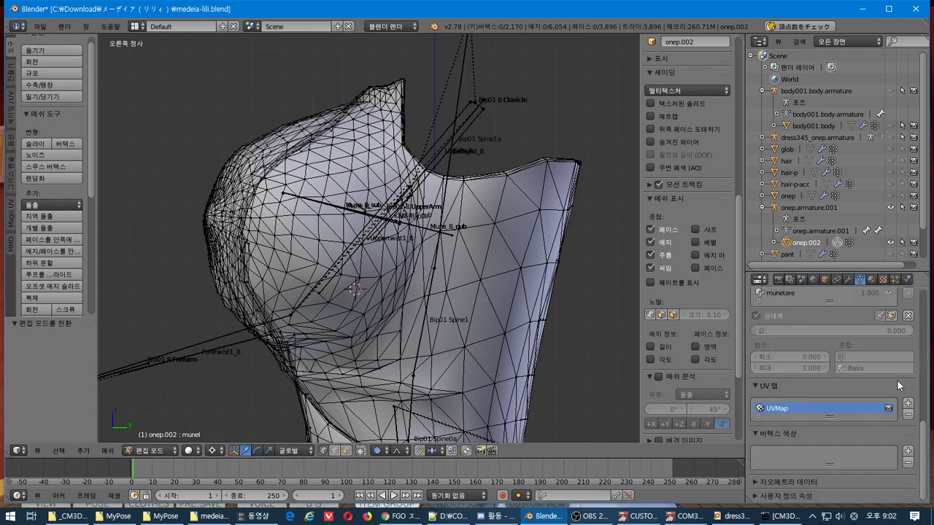
scroll(897, 381, "up", 10)
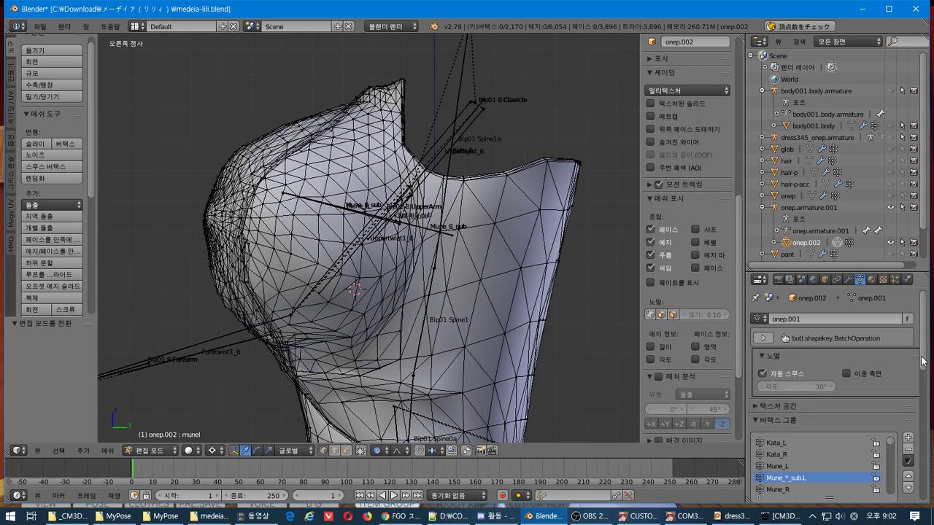
left_click_drag(921, 357, 913, 357)
scroll(924, 328, "down", 8)
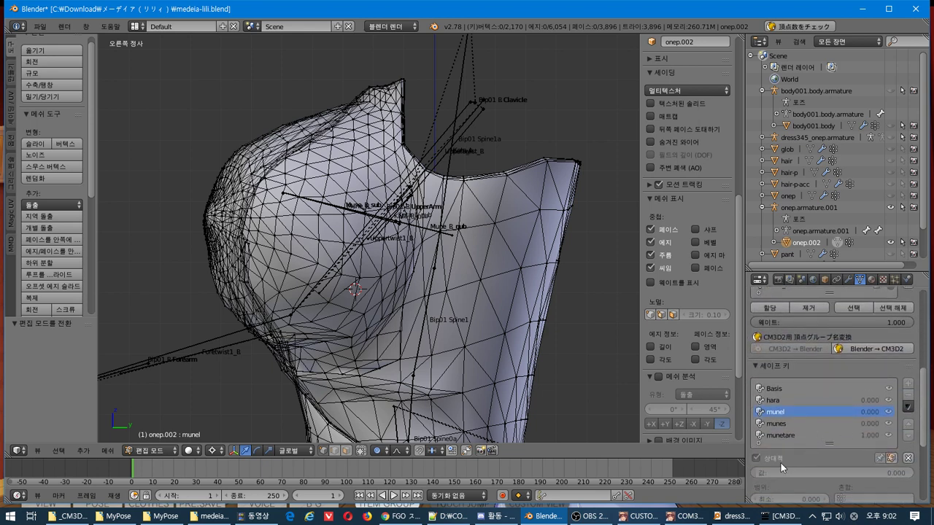
key("Tab")
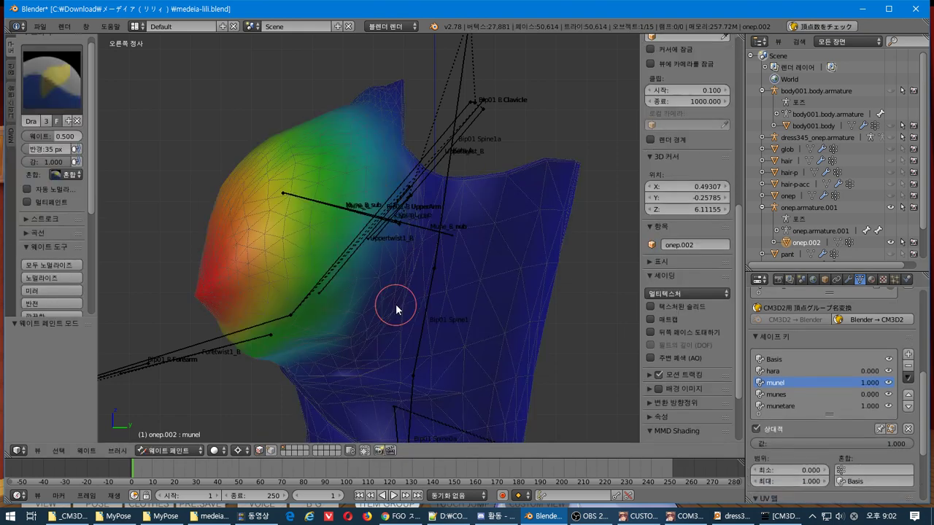
Step: Compare the weighted bust shape with the game and set onep.002's munetare shape key to 0.000
key("Tab")
key("Tab")
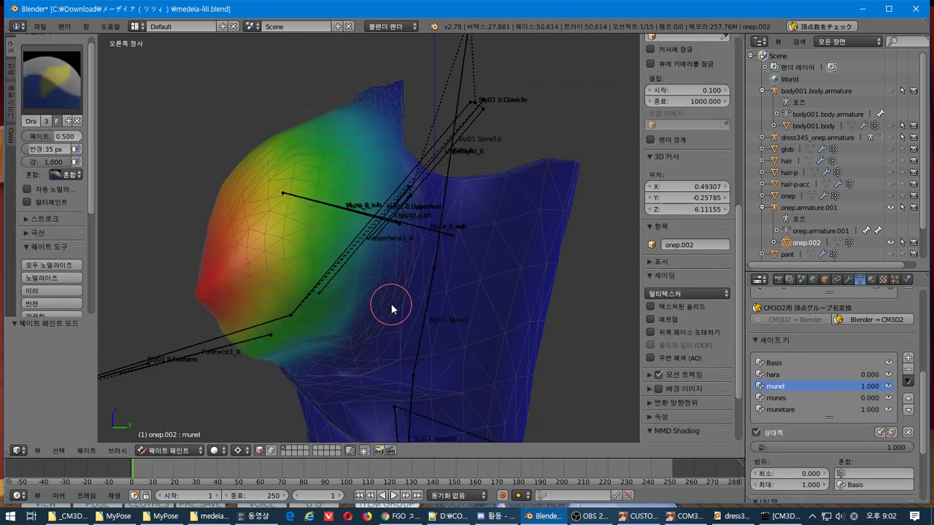
key("alt+Tab")
key("alt+Tab")
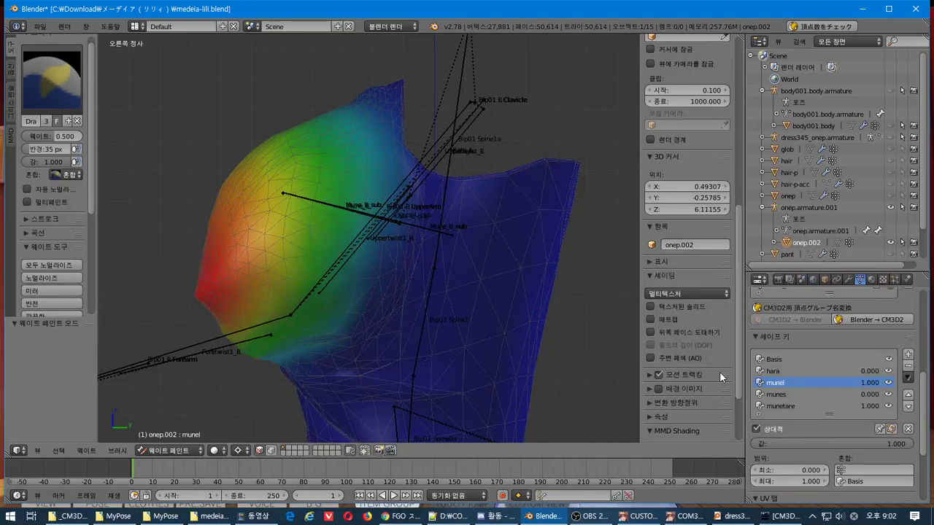
left_click_drag(891, 440, 737, 442)
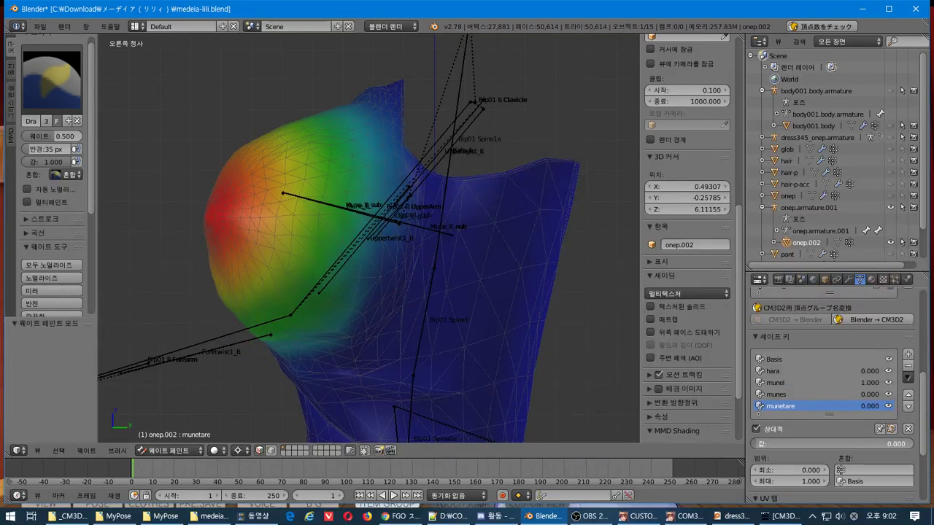
Step: Select onep.002's munel shape key and open the mesh for editing on it
key("alt+Tab")
key("alt+Tab")
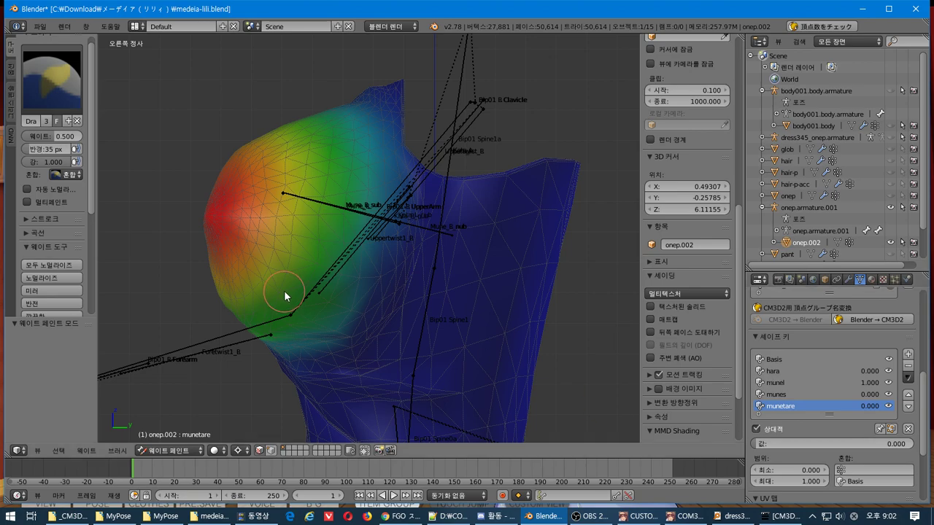
key("Tab")
key("Tab")
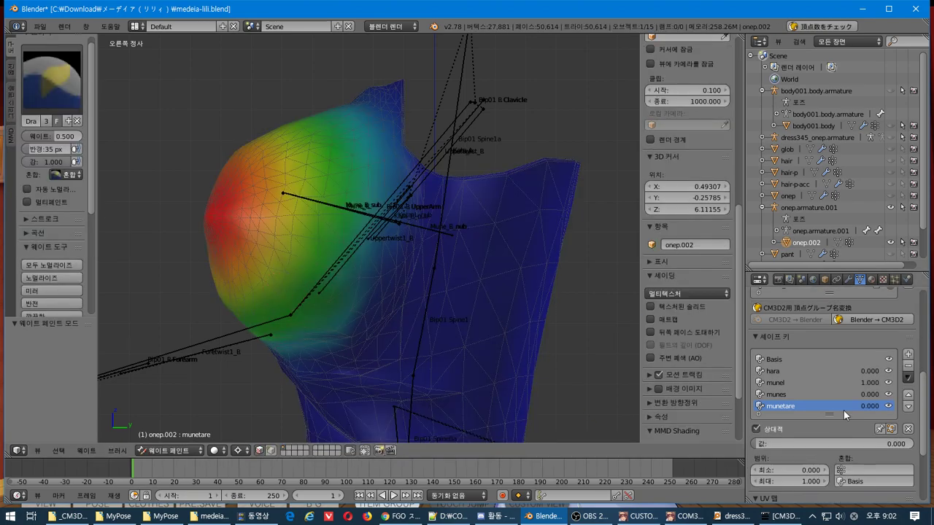
left_click(846, 383)
key("Tab")
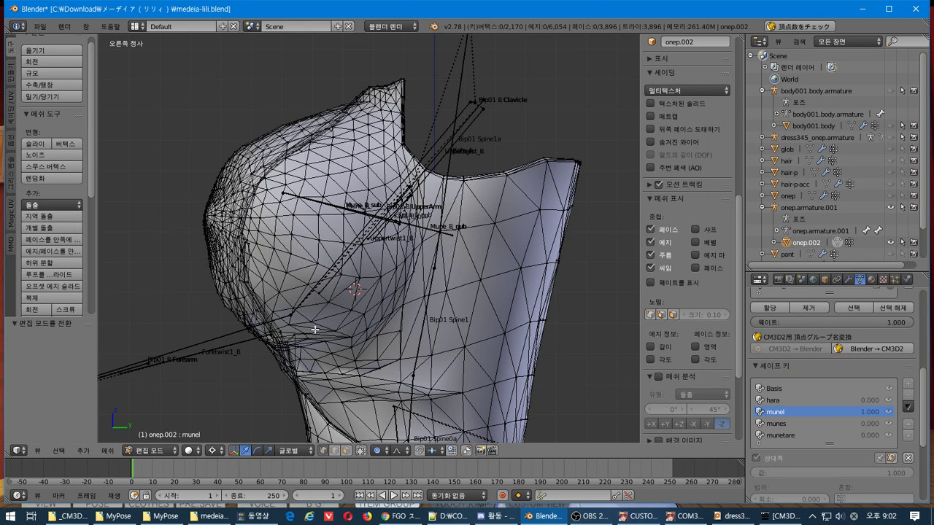
Step: Box-select the vertices on the lower front of the bust in the right side view
left_click_drag(212, 333, 232, 304)
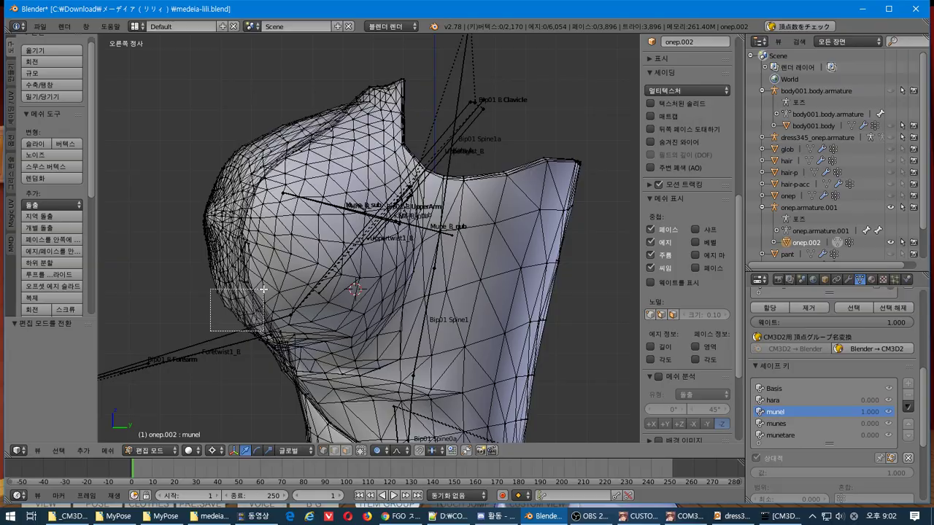
left_click_drag(267, 287, 268, 285)
middle_click_drag(210, 328, 182, 340)
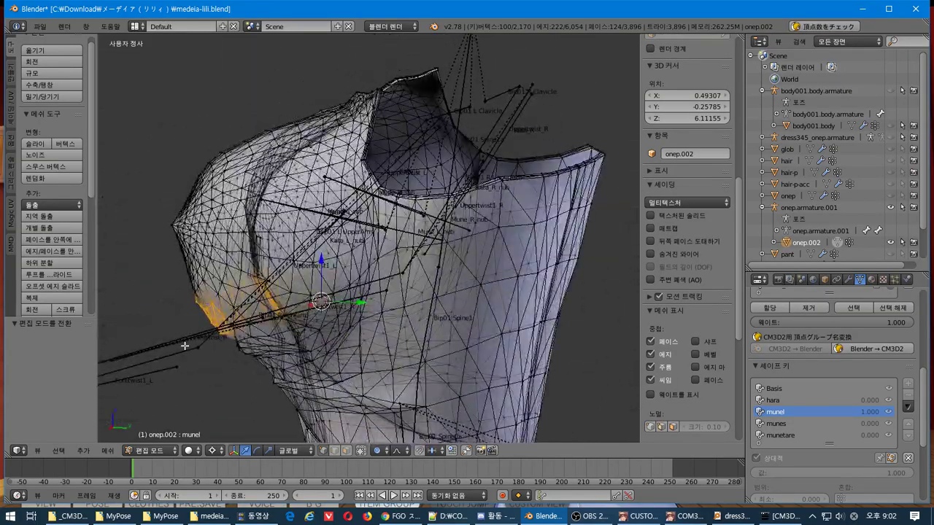
key("KP_3")
key("b")
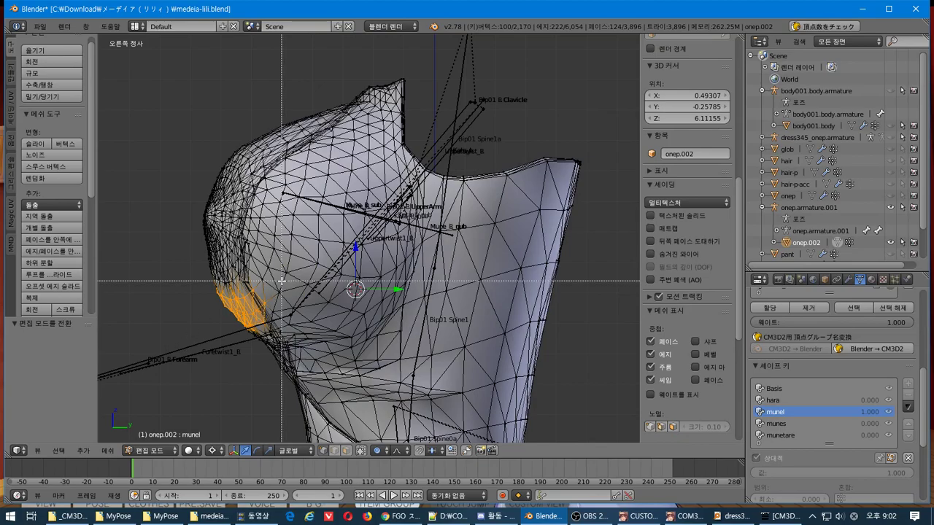
left_click_drag(183, 335, 183, 336)
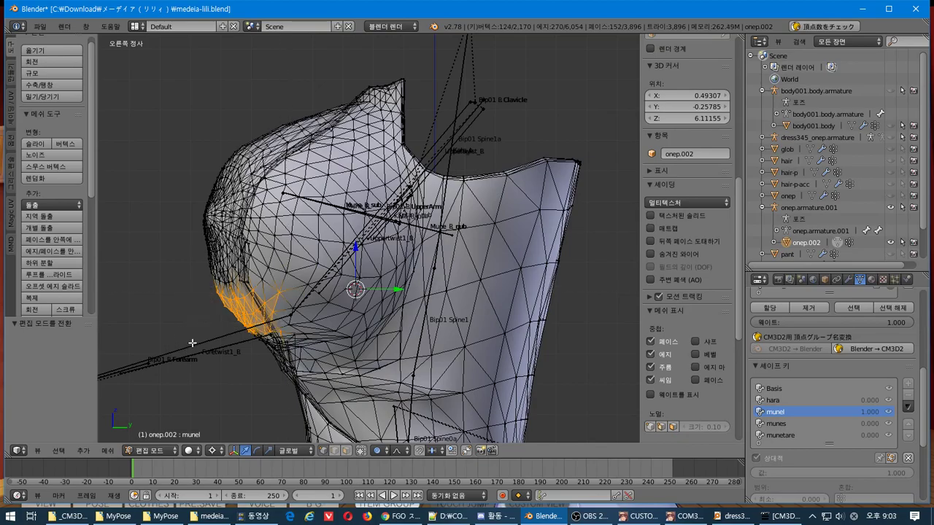
Step: In the front view, remove the vertices around the centre gap from the selection, keeping the underside of each breast
middle_click_drag(192, 343, 328, 339)
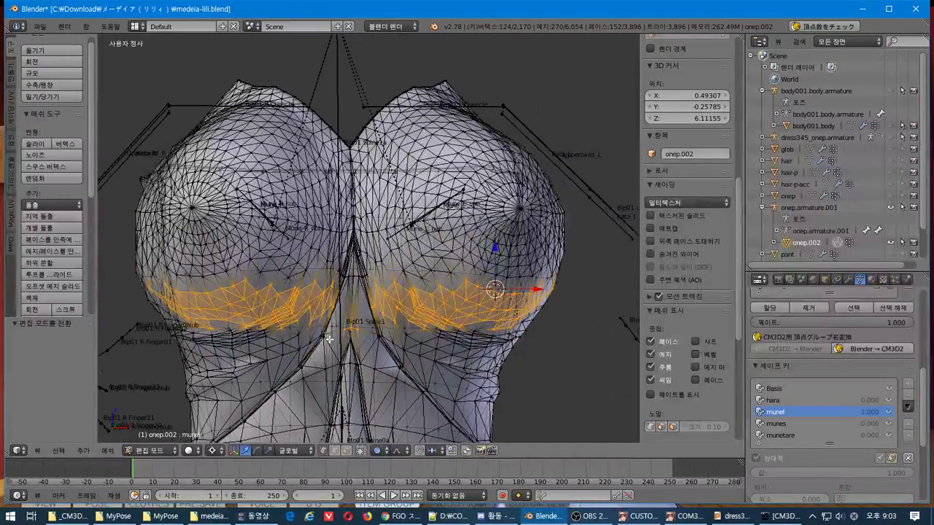
key("KP_1")
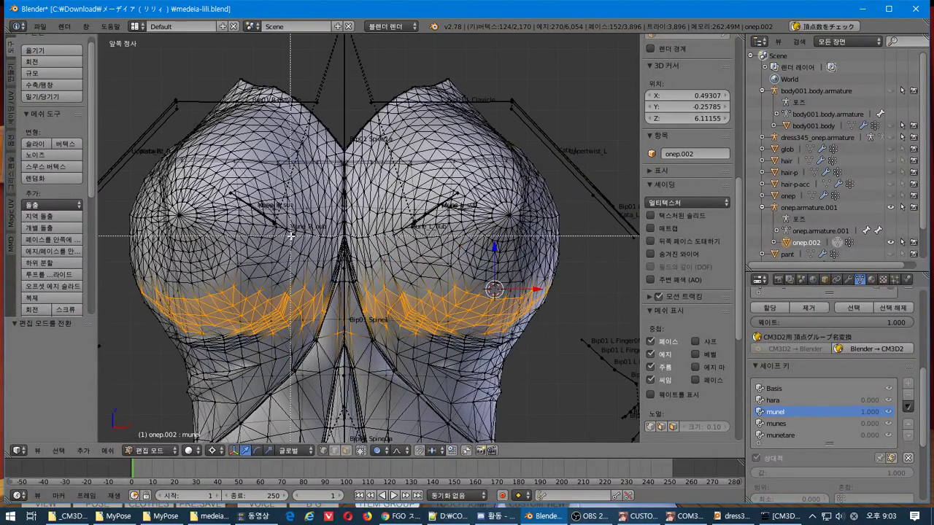
left_click_drag(395, 377, 394, 379)
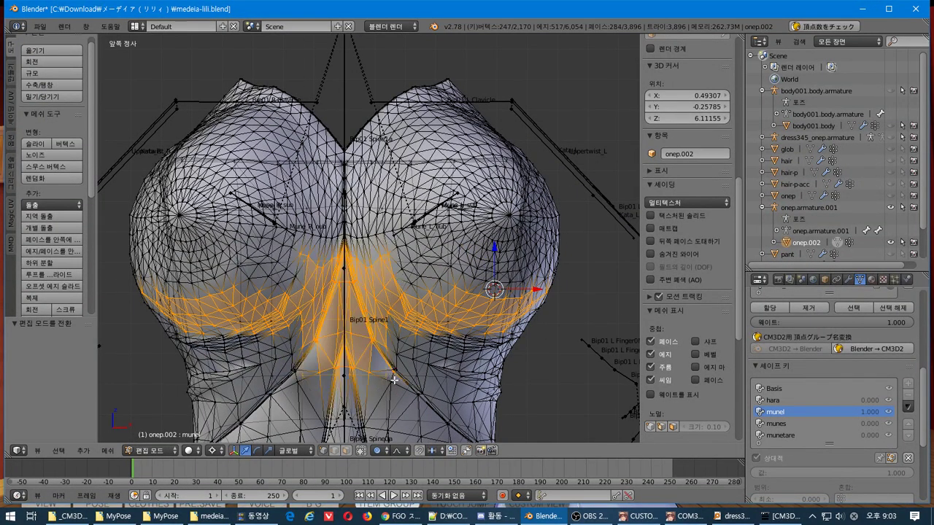
key("ctrl+z")
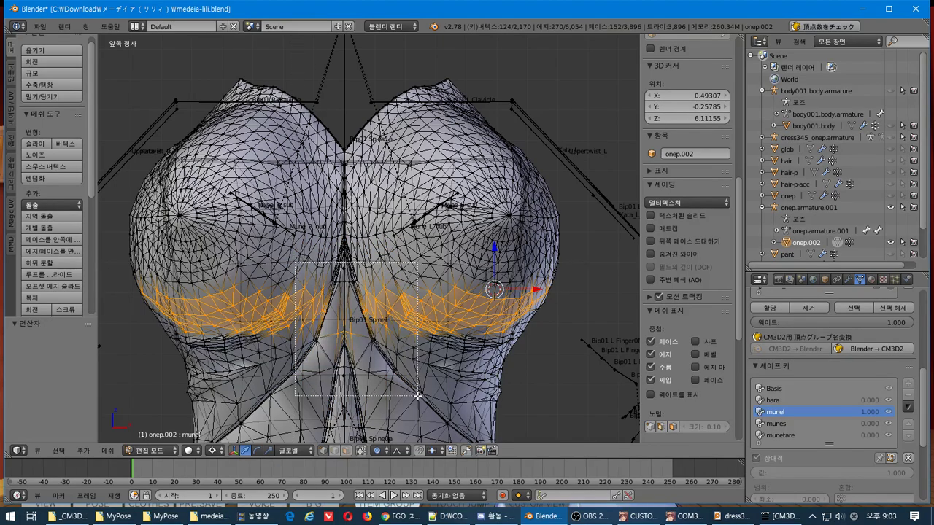
middle_click_drag(394, 390, 456, 293)
key("KP_1")
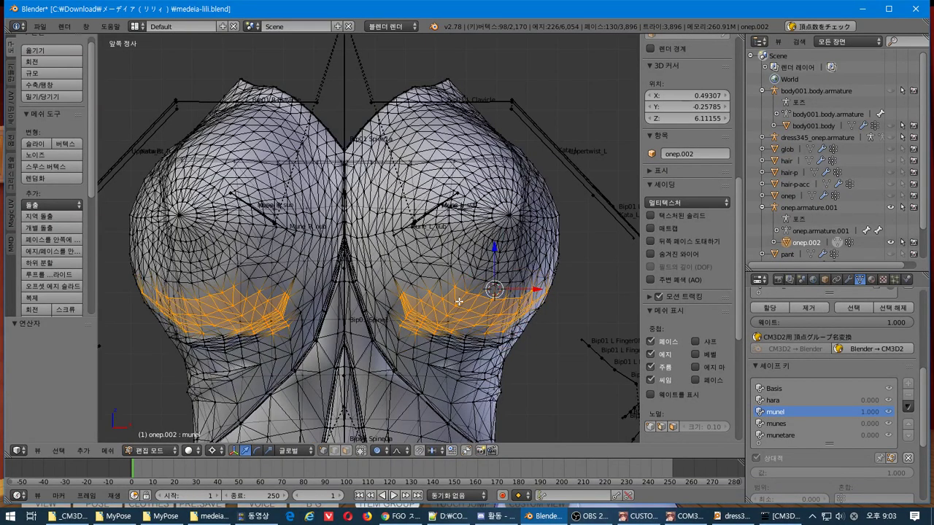
Step: Move the selected underside vertices -0.057 along Z in the munel key and return to weight paint mode
left_click_drag(496, 248, 496, 250)
left_click_drag(496, 251, 494, 264)
left_click(494, 264)
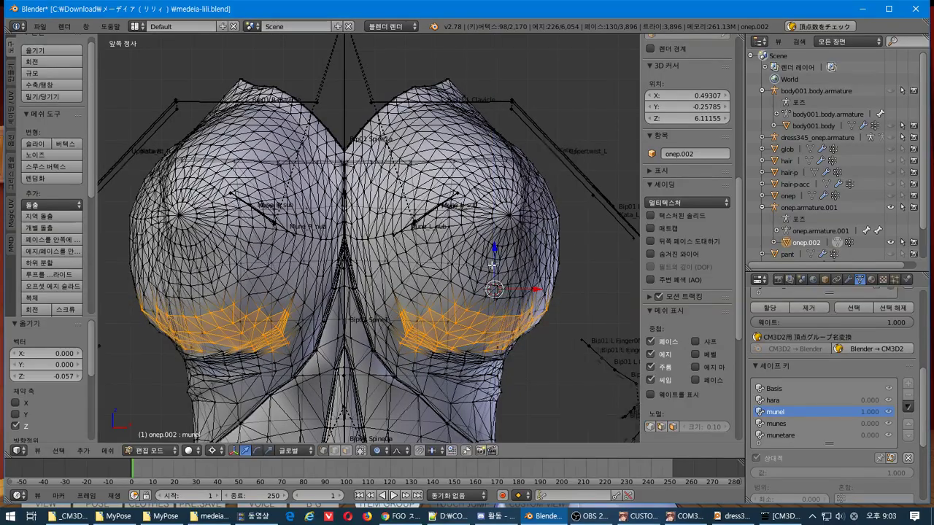
mouse_move(494, 264)
middle_mouse_down()
mouse_move(389, 267)
mouse_move(454, 270)
mouse_move(421, 272)
middle_mouse_up()
key("Tab")
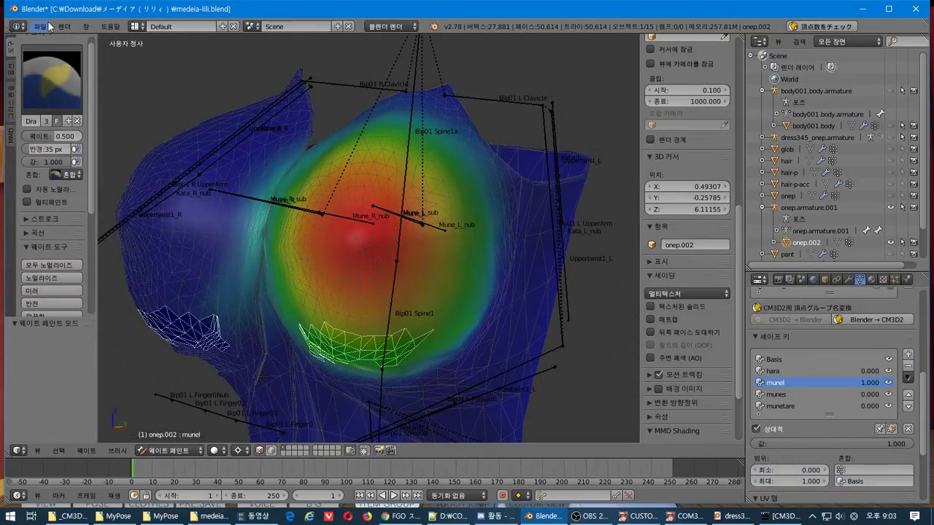
Step: Export onep.002 as a CM3D2 model, overwriting medeia-lili-onep.model in D:\COM3D2\Mod\medeia-lili
left_click(41, 26)
mouse_move(115, 249)
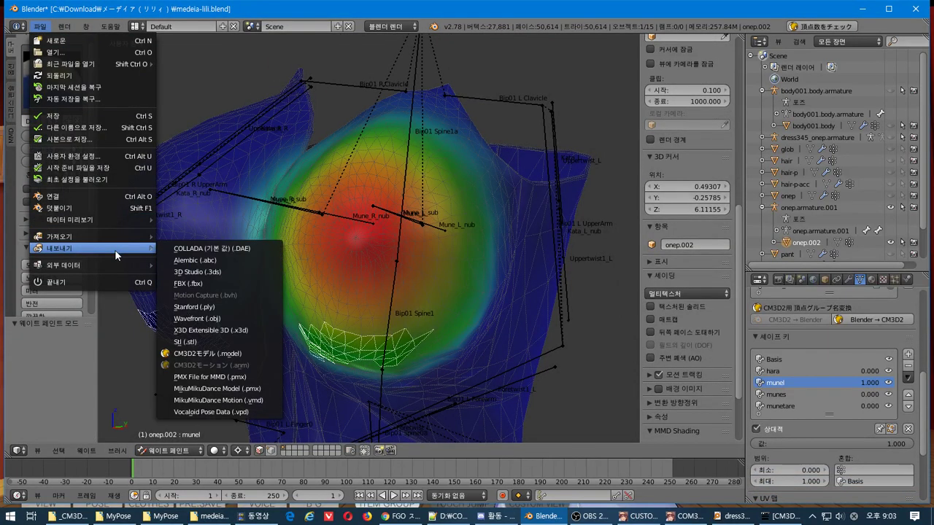
left_click(255, 352)
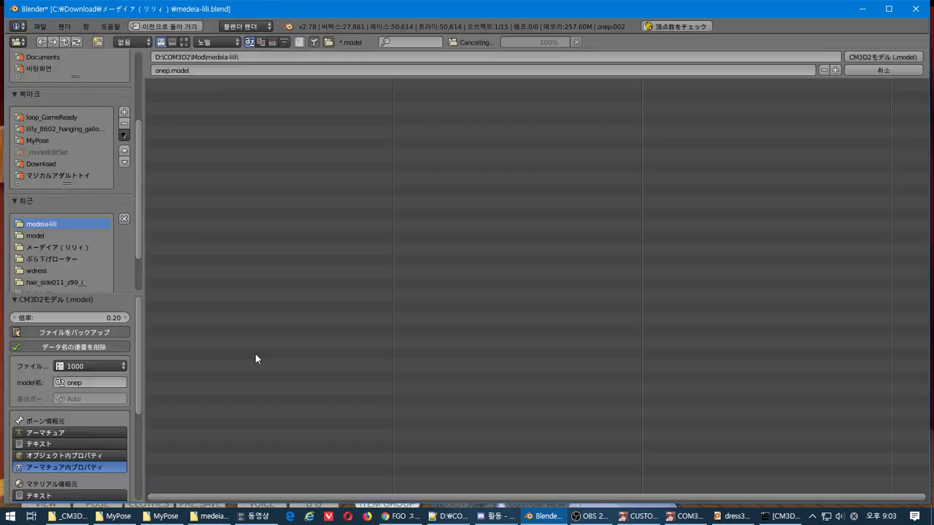
left_click(282, 97)
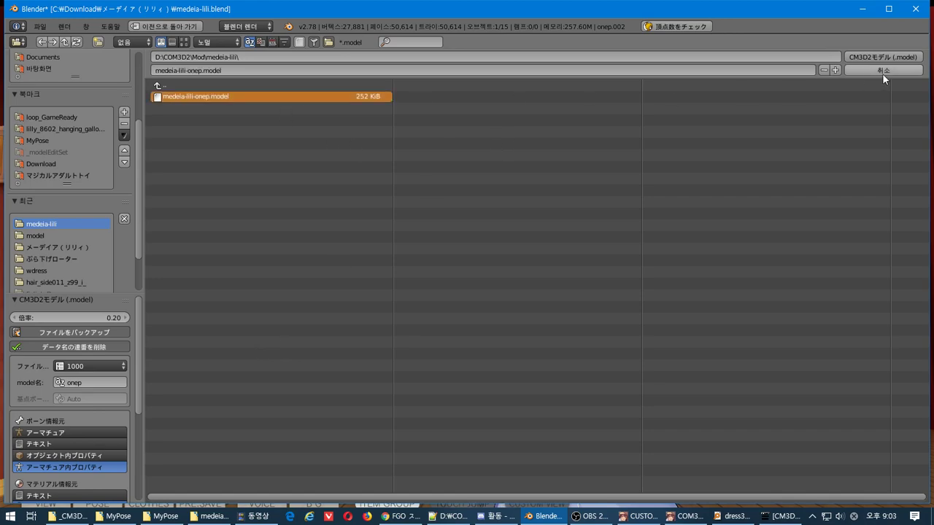
left_click(895, 57)
Step: Switch to the game and reload the medeia-lili-onep dress by wearing another one-piece first
key("alt+Tab")
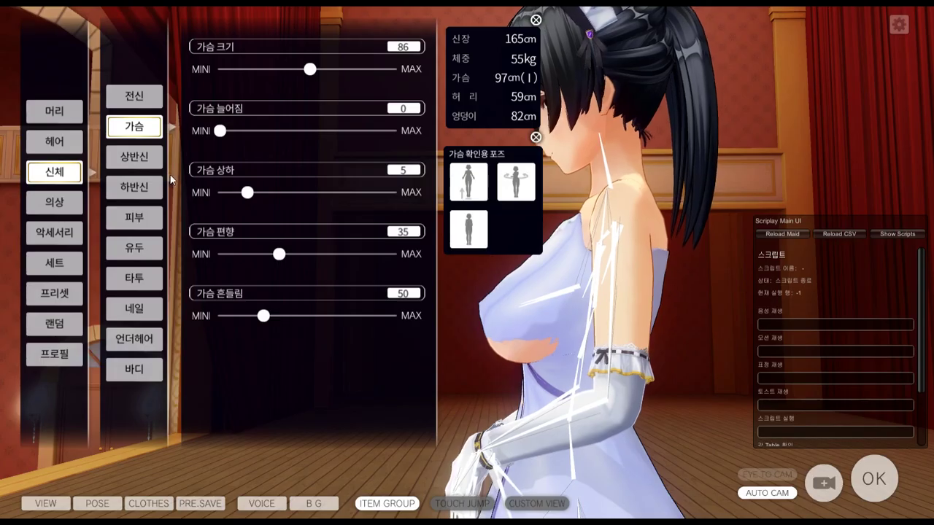
left_click(77, 204)
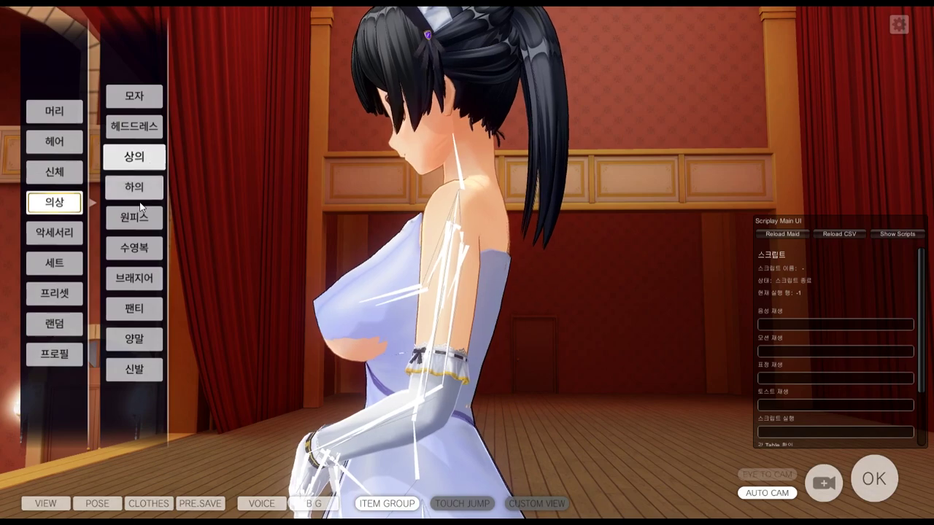
left_click(157, 219)
left_click(358, 399)
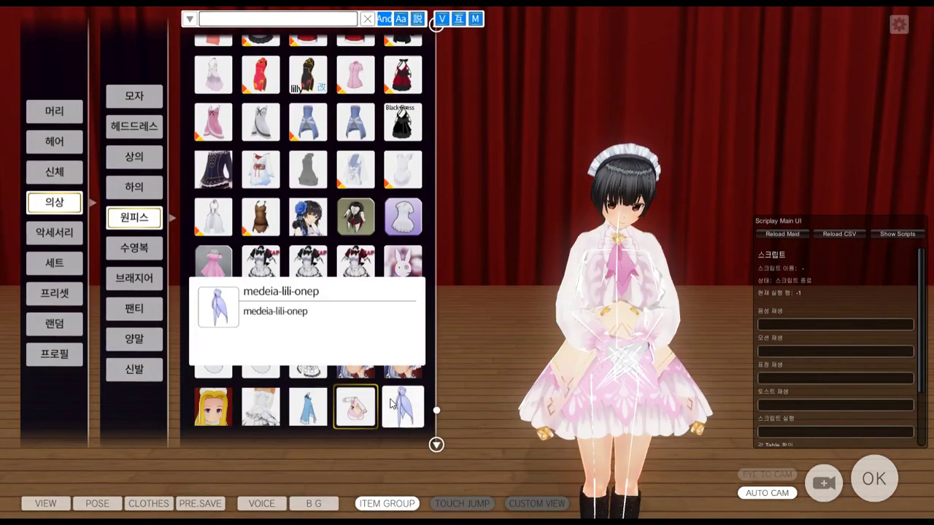
left_click(390, 399)
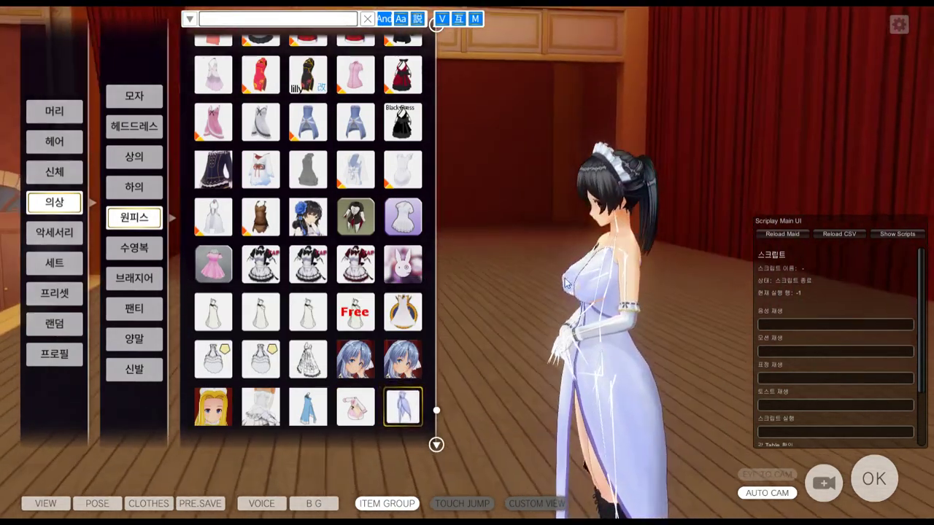
Step: Set the maid's breast size (가슴 크기) to 100 and inspect the dress for poke-through from the side
scroll(592, 278, "up", 5)
right_click_drag(592, 278, 580, 260)
left_click(55, 171)
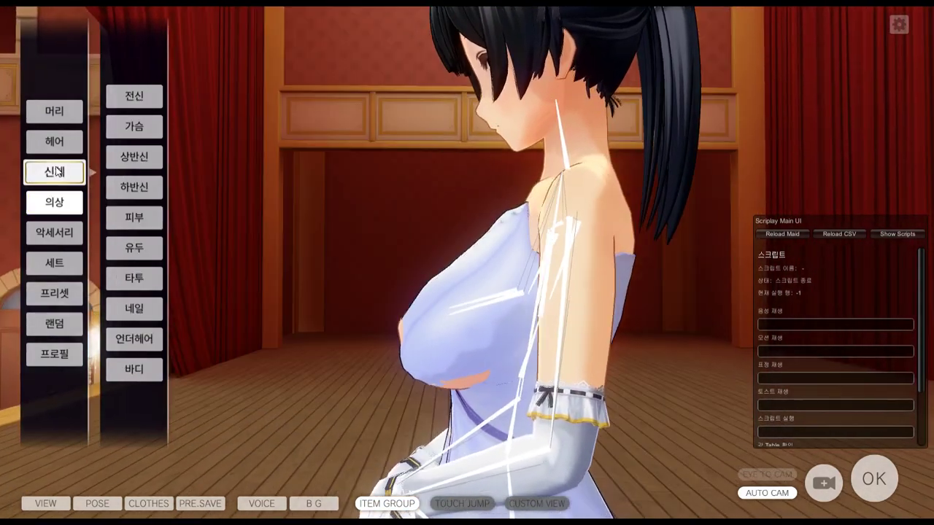
left_click(154, 129)
right_click_drag(661, 42, 335, 22)
mouse_move(308, 70)
left_mouse_down()
mouse_move(228, 69)
mouse_move(358, 69)
mouse_move(293, 72)
mouse_move(321, 69)
left_mouse_up()
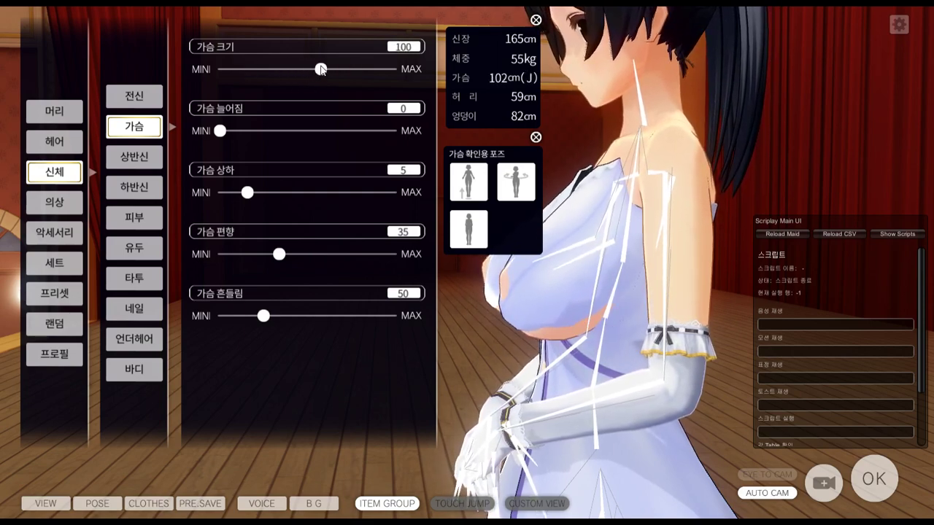
mouse_move(647, 227)
right_mouse_down()
mouse_move(630, 201)
mouse_move(631, 218)
mouse_move(733, 229)
mouse_move(646, 232)
right_mouse_up()
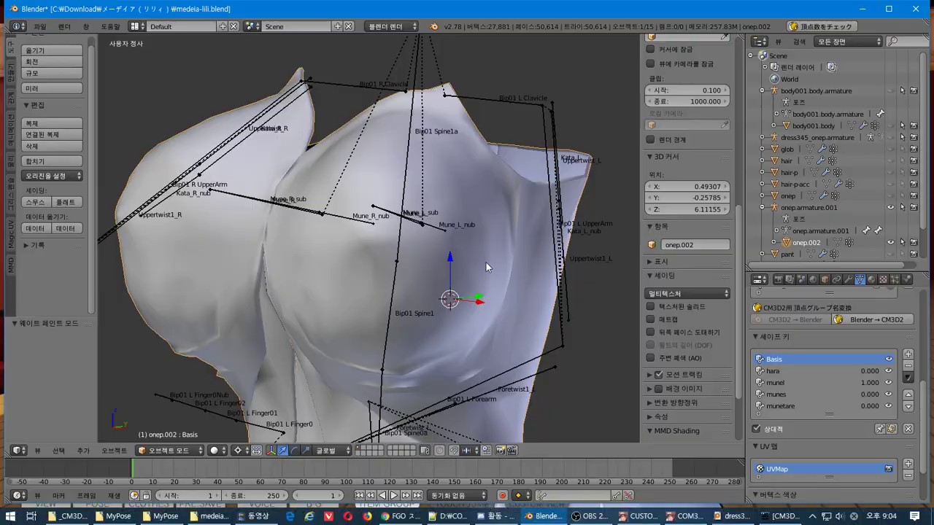
Step: In Blender, reopen onep.002's munel shape key for mesh editing in the right side view
middle_click_drag(485, 262, 468, 306)
key("KP_1")
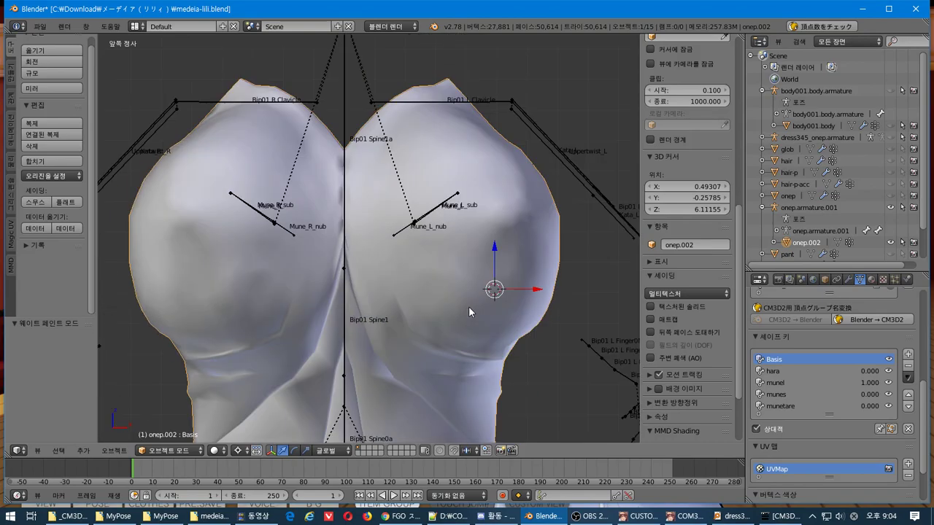
key("KP_3")
key("Tab")
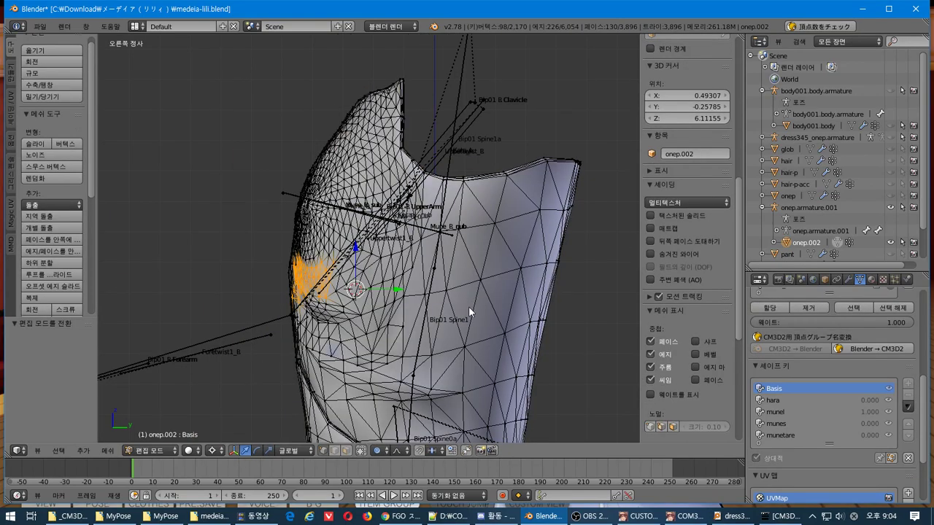
key("Tab")
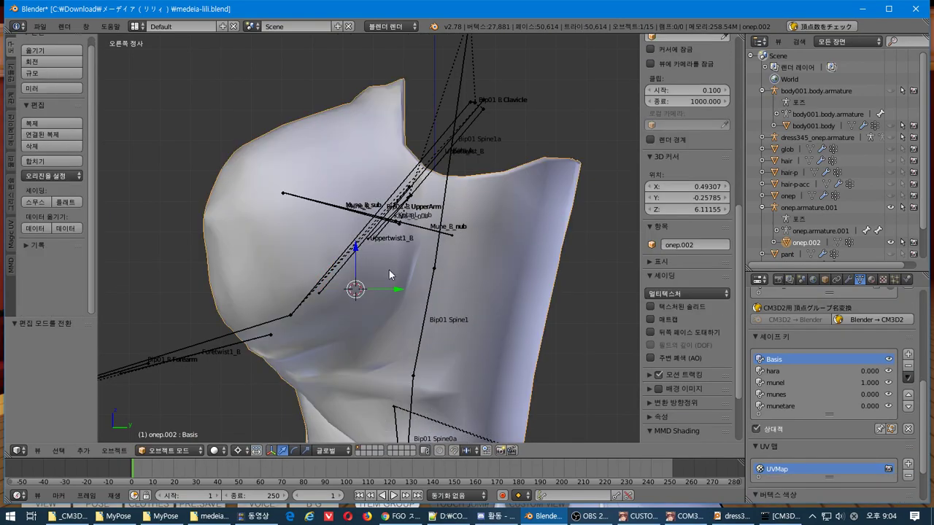
left_click(792, 383)
key("Tab")
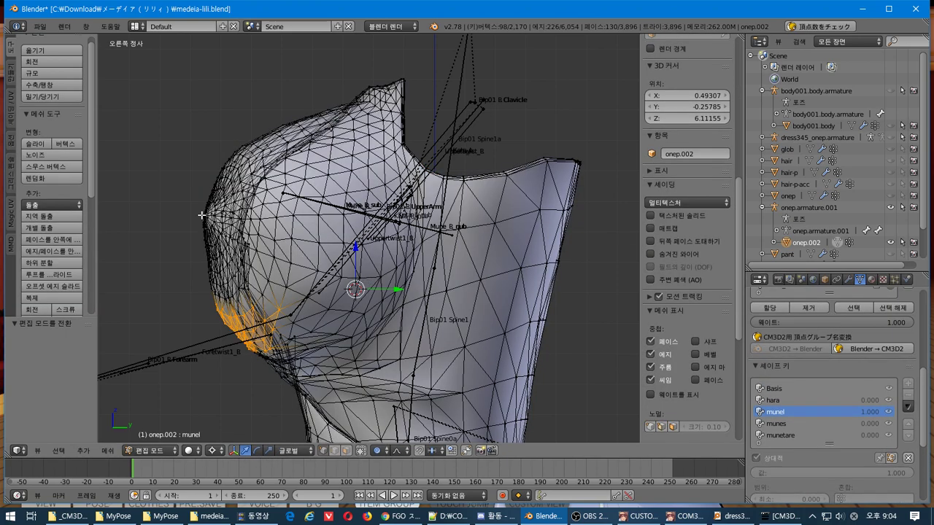
Step: Clear the selection and select only the tip vertex of each breast
key("a")
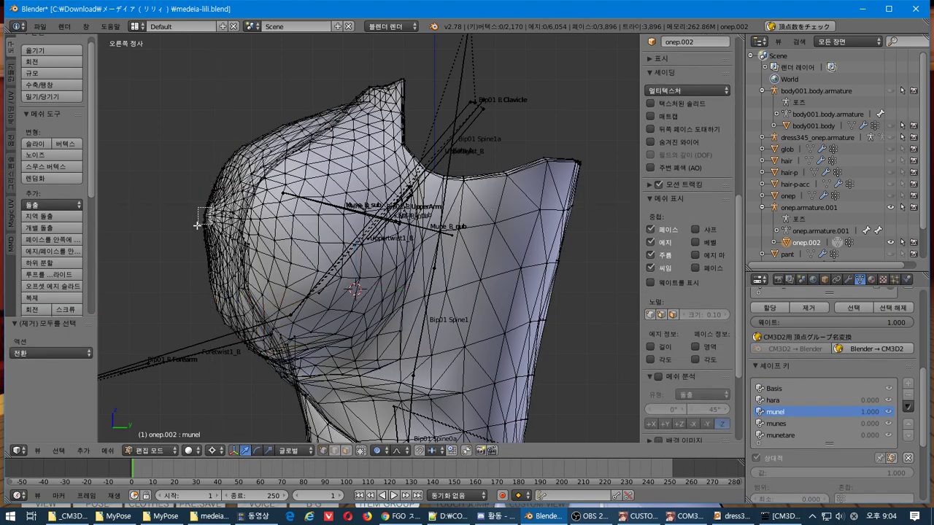
left_click_drag(197, 226, 196, 229)
middle_click_drag(297, 275, 397, 288)
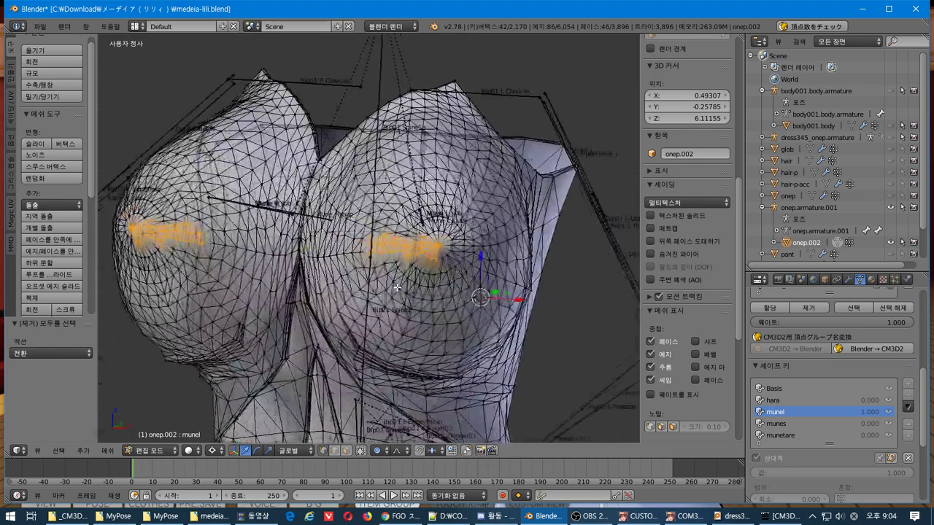
key("a")
right_click(436, 247)
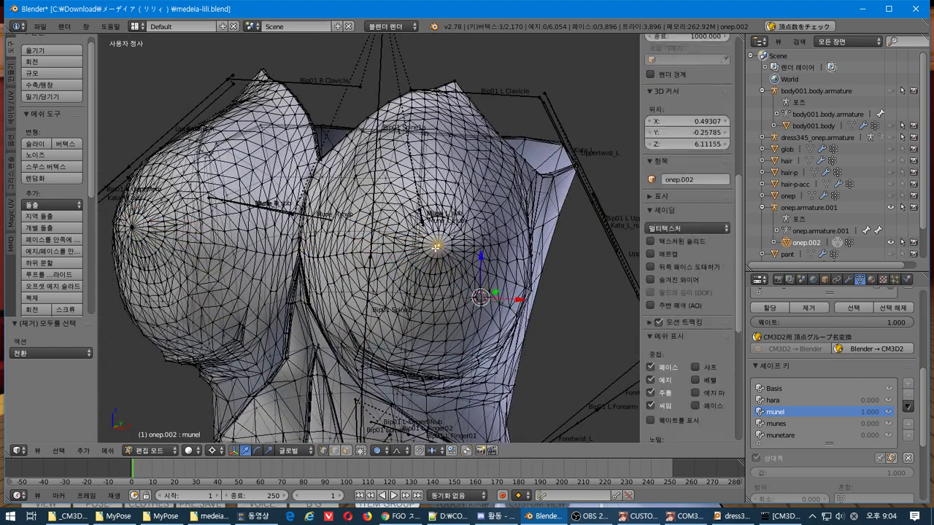
middle_click_drag(344, 268, 393, 291)
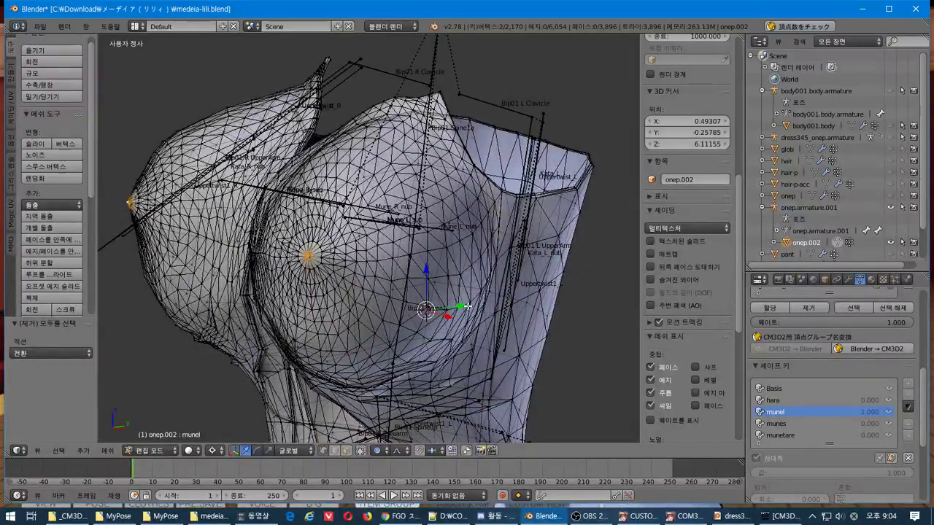
Step: Set the proportional editing falloff to Root (루트) and try pulling the tip vertices forward along Y
left_click_drag(467, 307, 462, 306)
key("ctrl+z")
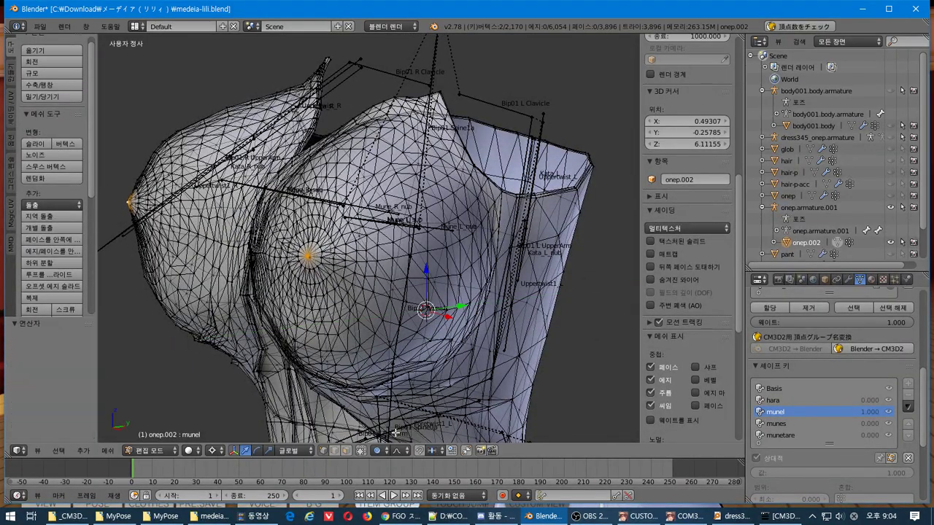
left_click(408, 451)
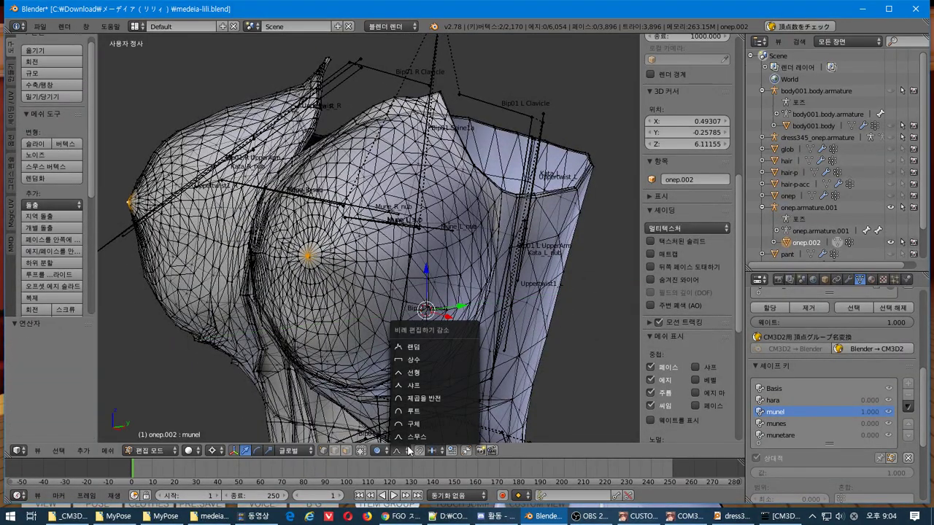
left_click(444, 412)
left_click_drag(461, 306, 452, 307)
middle_click_drag(452, 307, 374, 297)
key("ctrl+z")
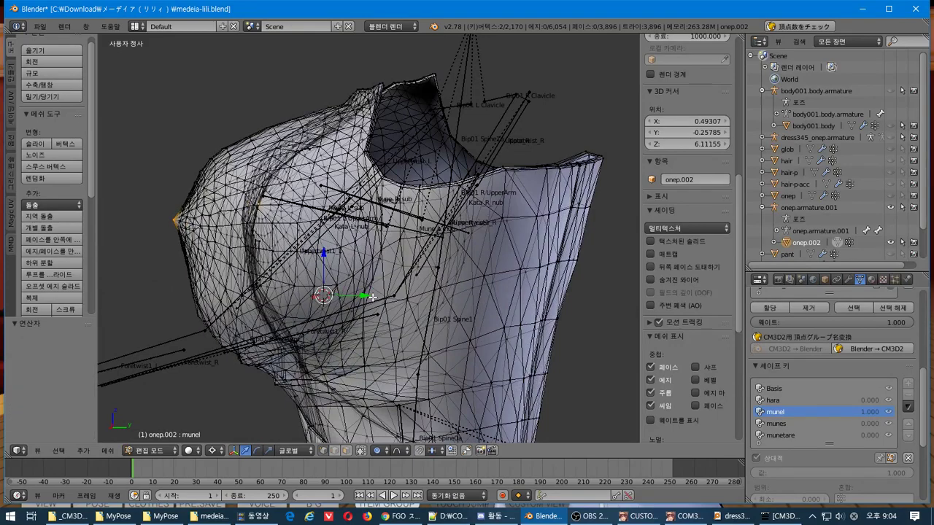
Step: Move the tip vertices -0.034 along Y with proportional editing and 0.016 back without it, and compare with the game
left_click_drag(363, 297, 355, 299)
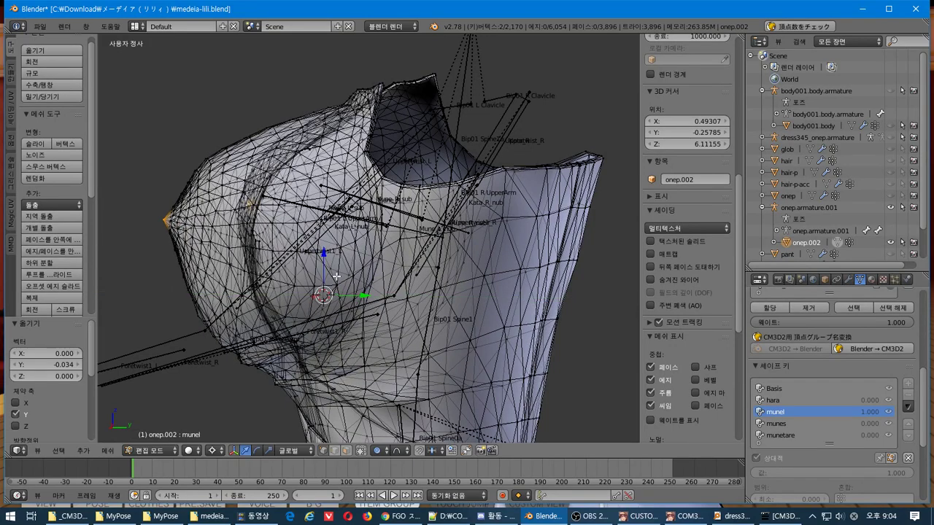
left_click_drag(362, 296, 366, 296)
mouse_move(367, 296)
middle_mouse_down()
mouse_move(464, 390)
mouse_move(378, 299)
middle_mouse_up()
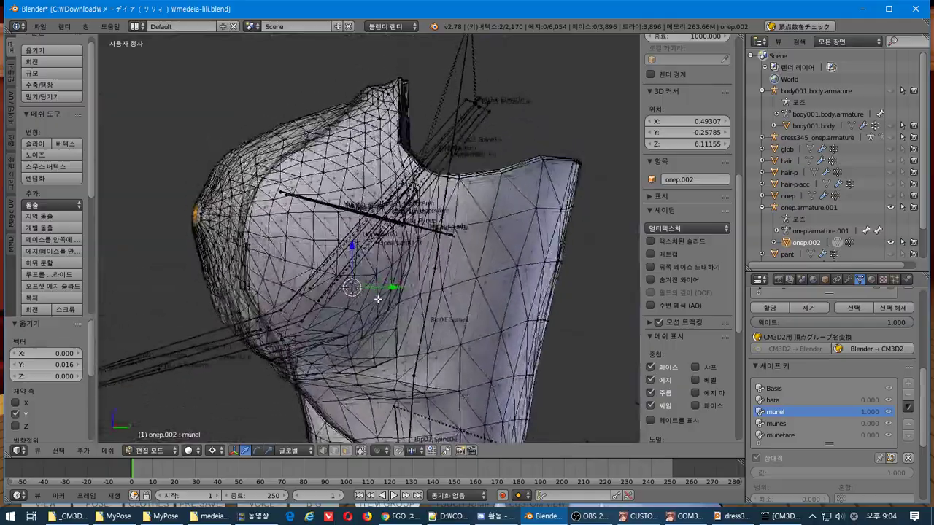
key("alt+Tab")
key("alt+Tab")
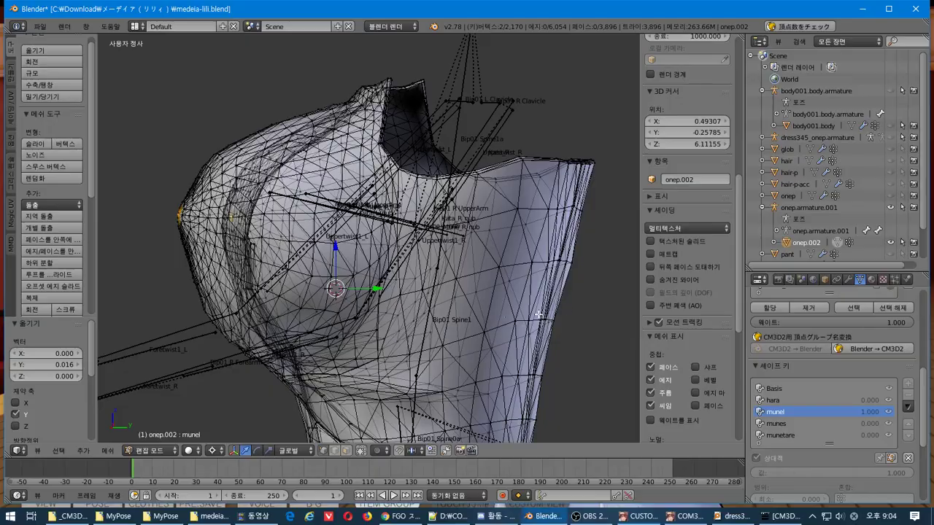
Step: Box-select the vertices along the crease under the bust in the right side view and check them from the front
middle_click_drag(538, 314, 388, 333)
key("KP_3")
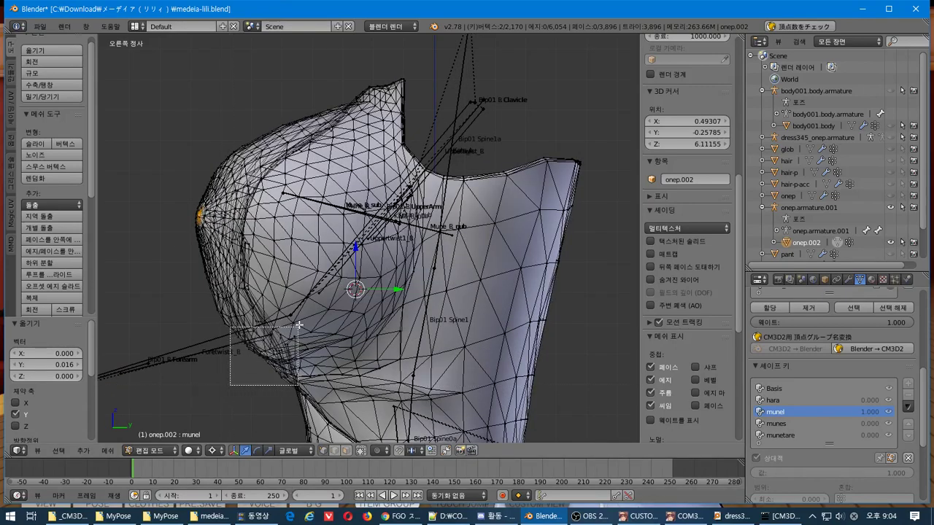
left_click_drag(299, 325, 299, 326)
key("KP_1")
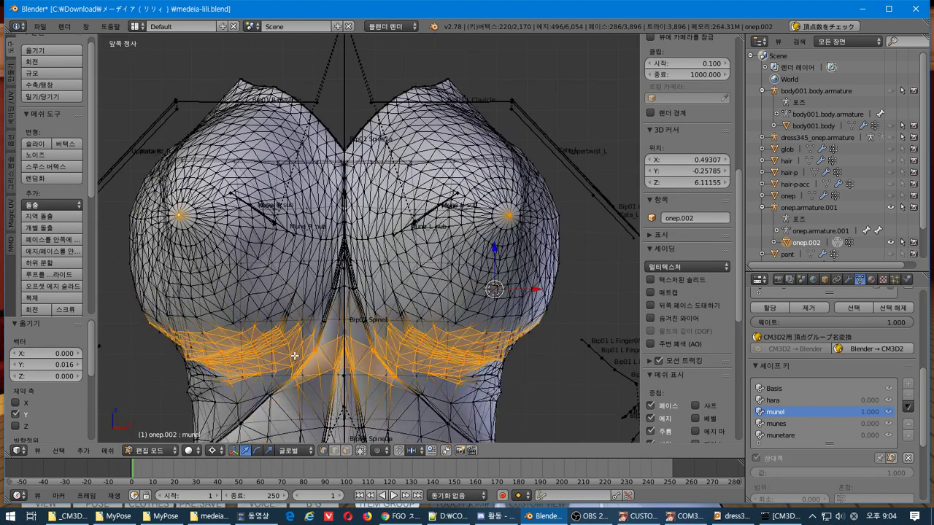
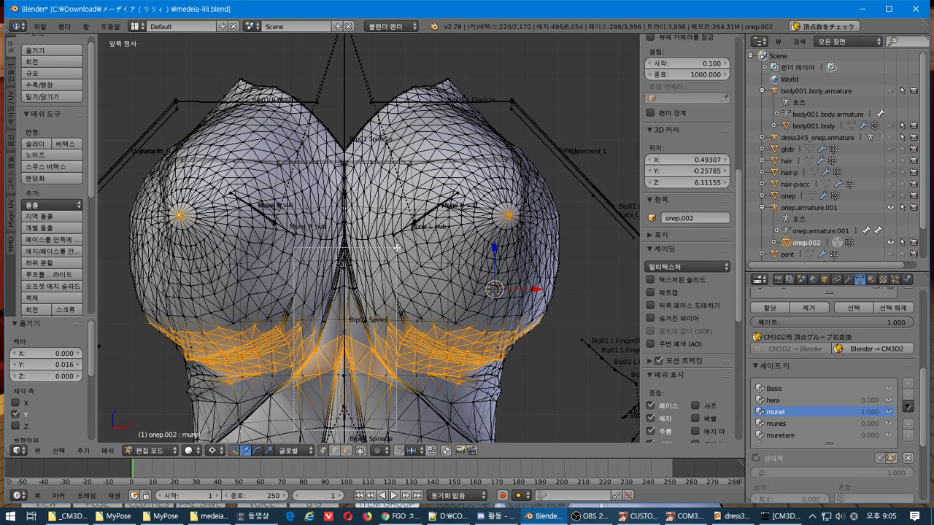
Step: Deselect the vertices between the breasts and both tip vertices, keeping only the two patches under the bust selected
middle_click_drag(396, 248, 396, 248)
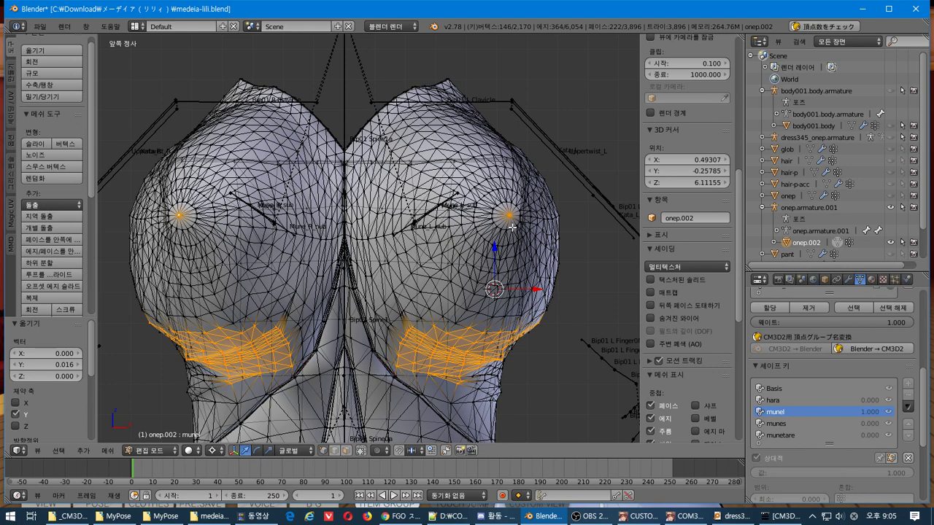
left_click_drag(495, 248, 492, 257)
key("ctrl+z")
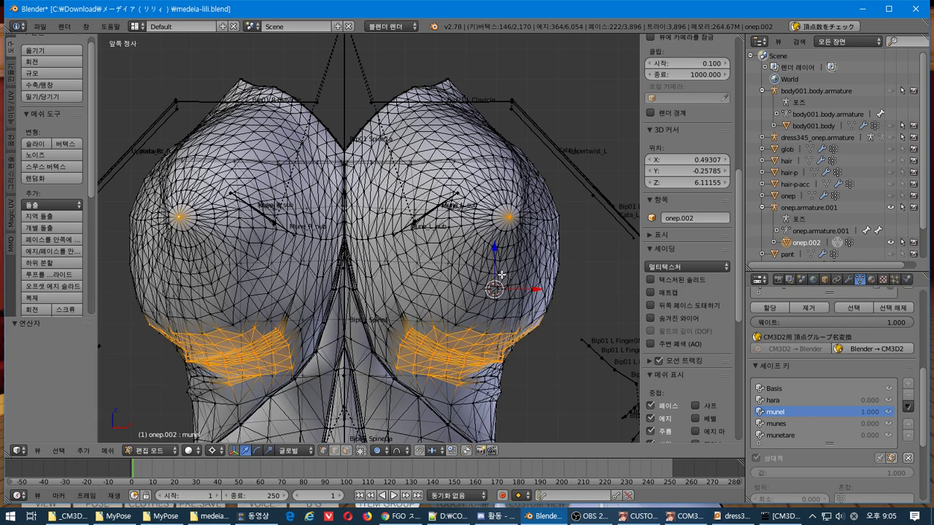
middle_click_drag(149, 118, 621, 264)
Step: Move the two under-bust patches slightly down along Z with proportional editing and return to Object Mode
scroll(678, 212, "down", 3)
left_click_drag(494, 248, 491, 256)
middle_click_drag(518, 273, 404, 283)
key("Tab")
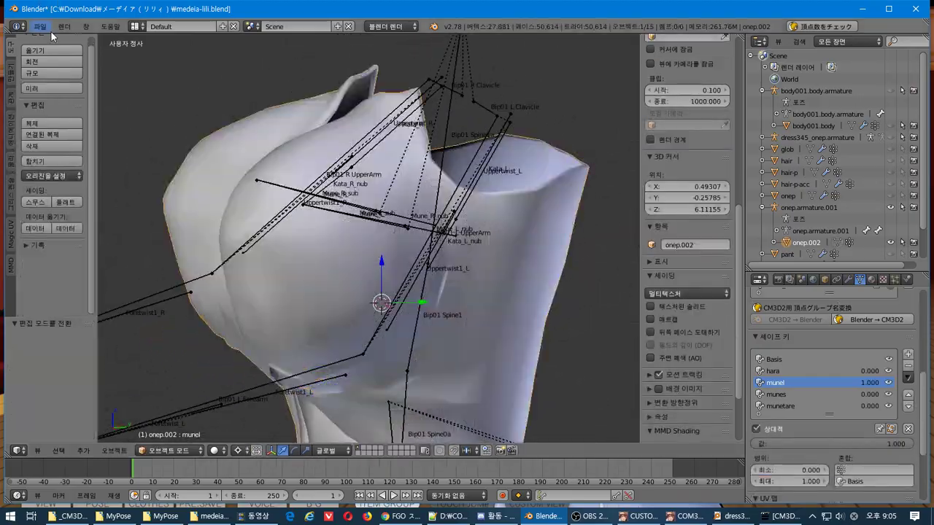
Step: Export the dress as a CM3D2 model over medeia-lili-onep.model and bring up PropMyItem in Custom Order Maid 3D 2
left_click(51, 27)
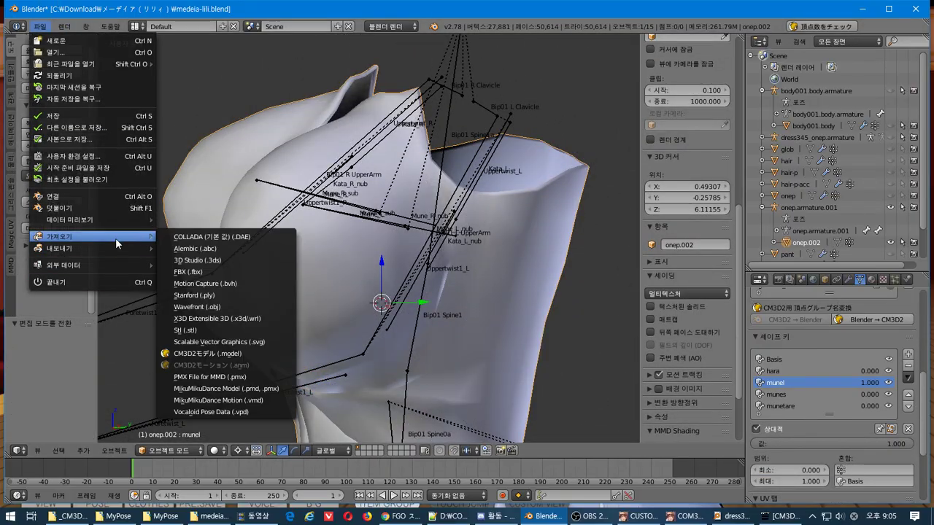
mouse_move(116, 249)
left_click(196, 353)
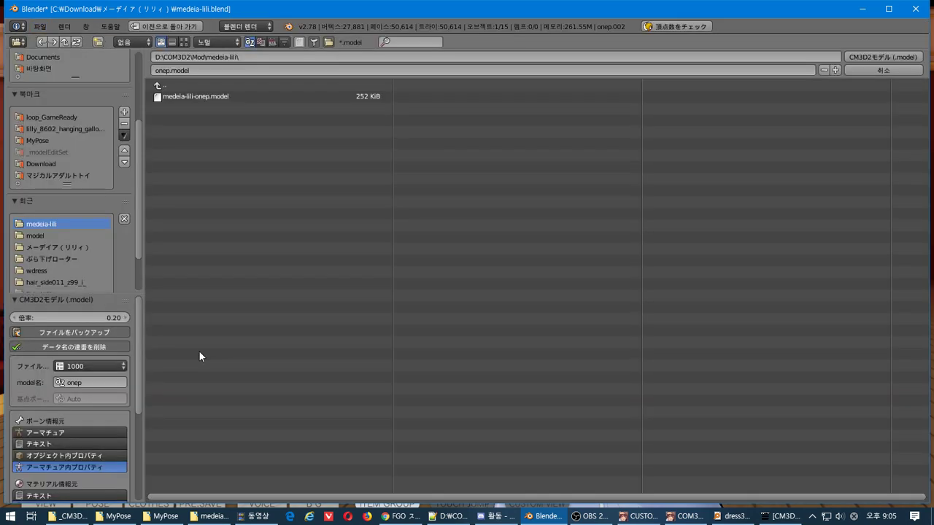
left_click(335, 97)
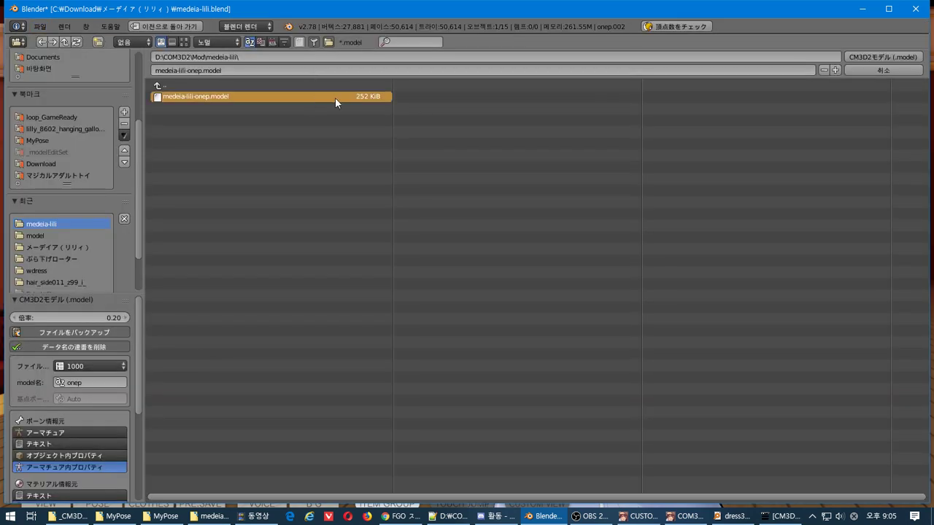
left_click(891, 56)
key("alt+Tab")
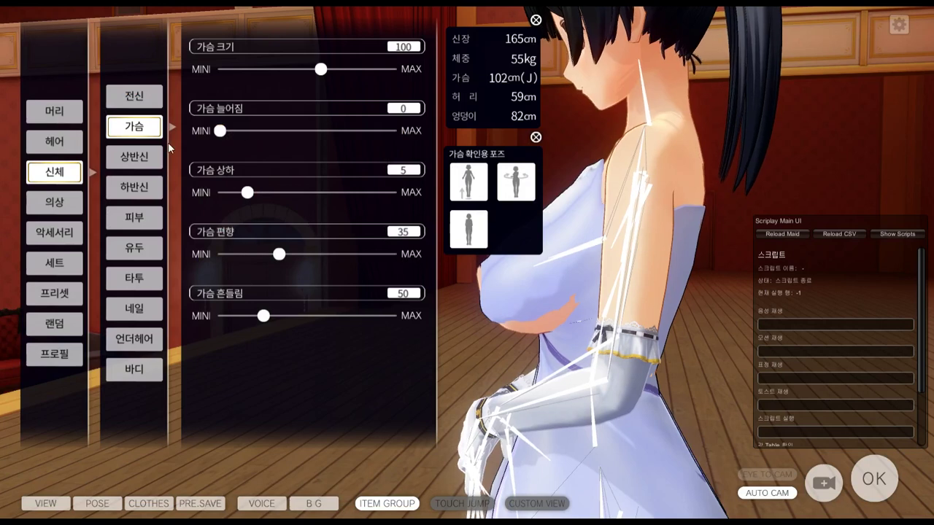
key("i")
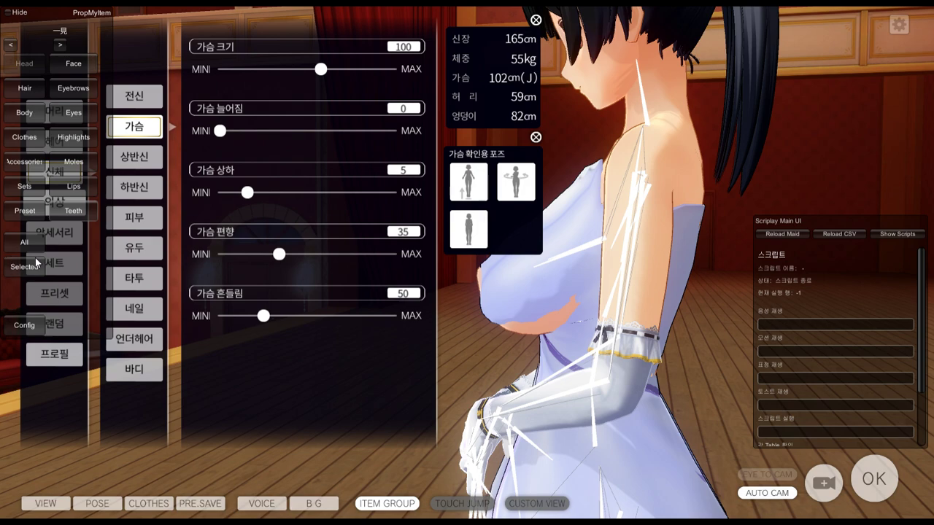
Step: Switch back to Blender and set the munel shape key's value to 0.000
key("alt+Tab")
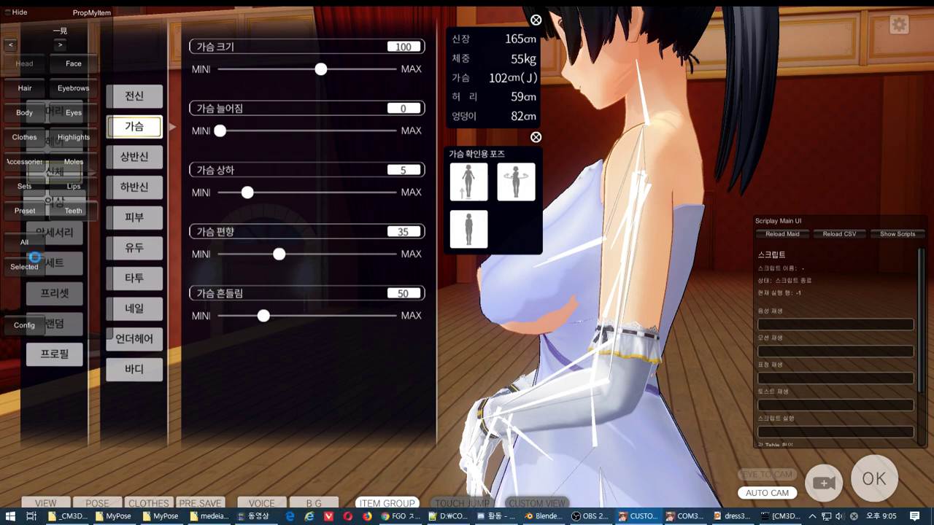
middle_click_drag(256, 326, 444, 341)
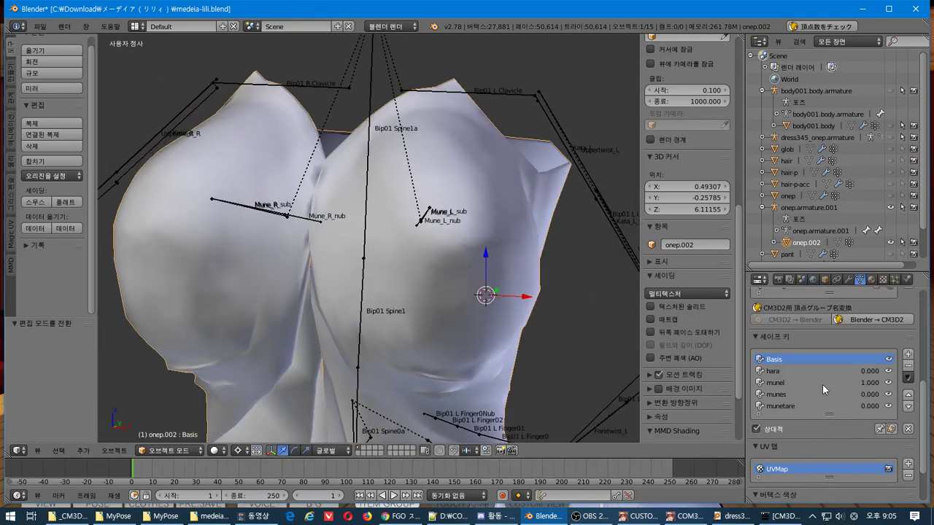
left_click(802, 382)
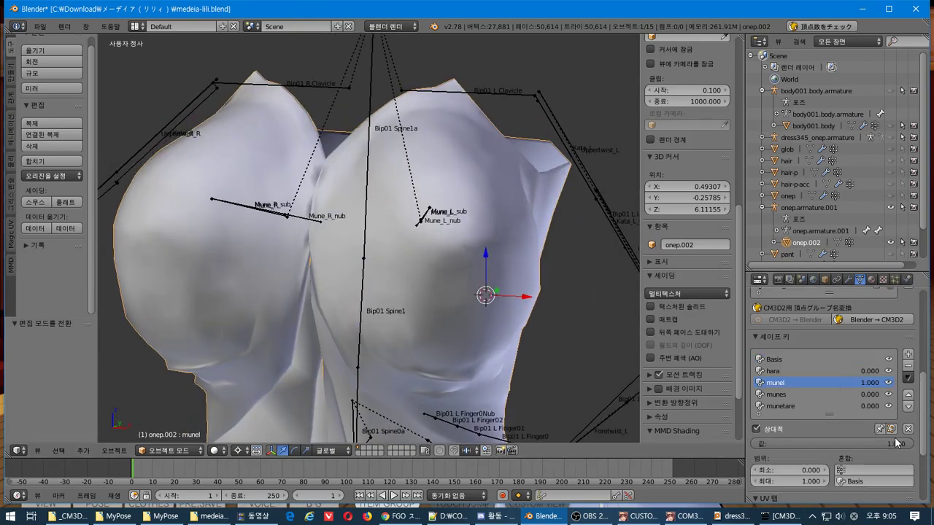
left_click_drag(896, 442, 802, 443)
middle_click_drag(576, 369, 450, 391)
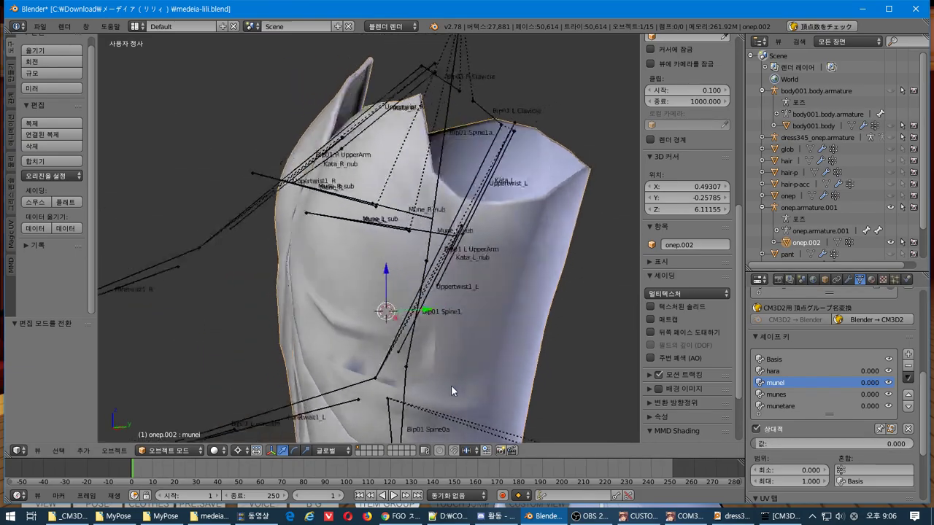
Step: Filter the maid's selected items in the game by medeia-lili-onep_i_, copying that name from the .menu file in the medeia-lili folder
key("alt+Tab")
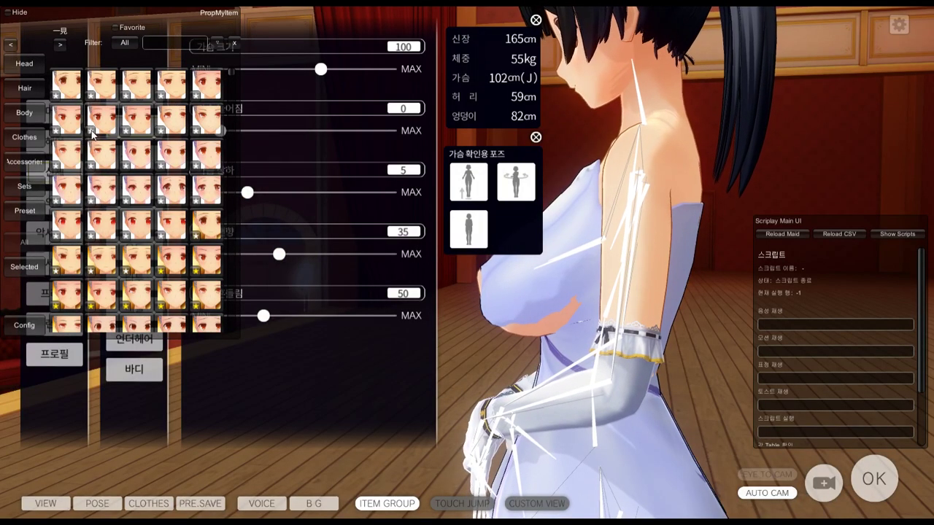
left_click(24, 266)
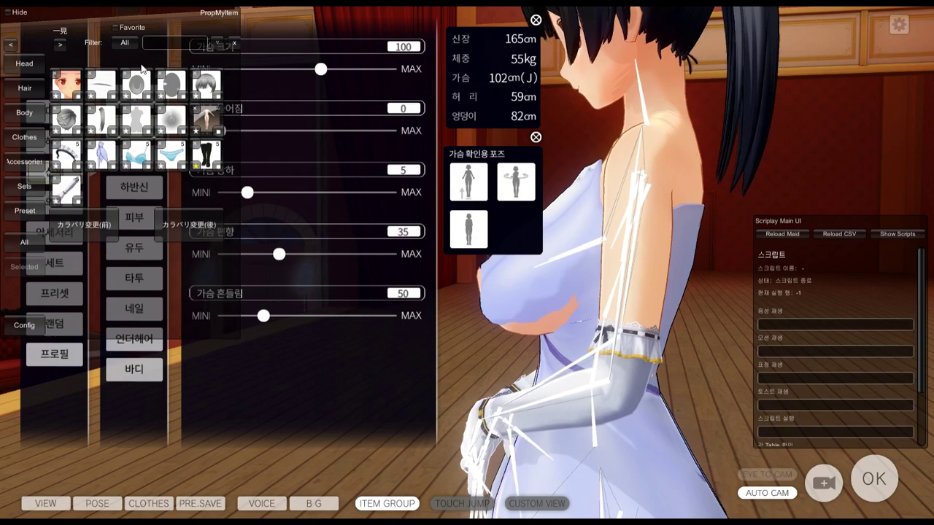
key("alt+Tab")
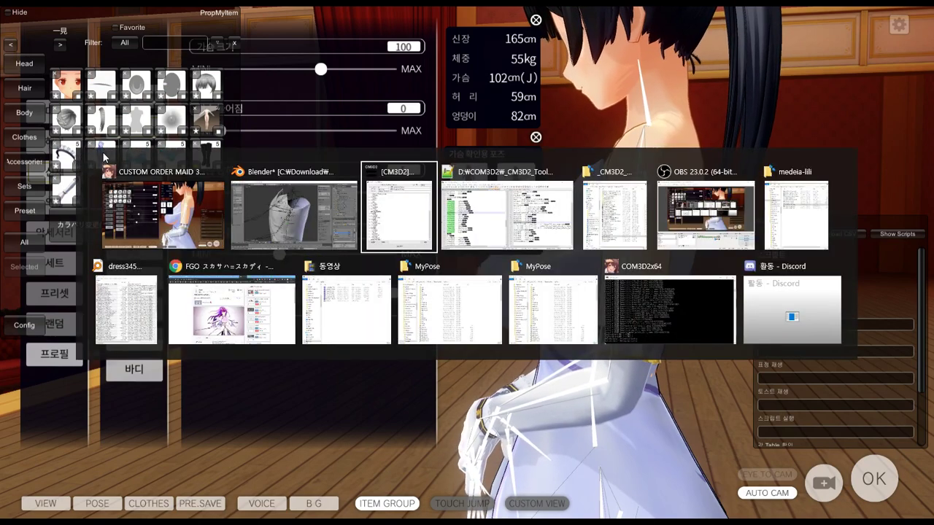
key("alt+Tab")
key("alt+Tab")
key("alt+Tab")
key("alt+Tab")
key("F2")
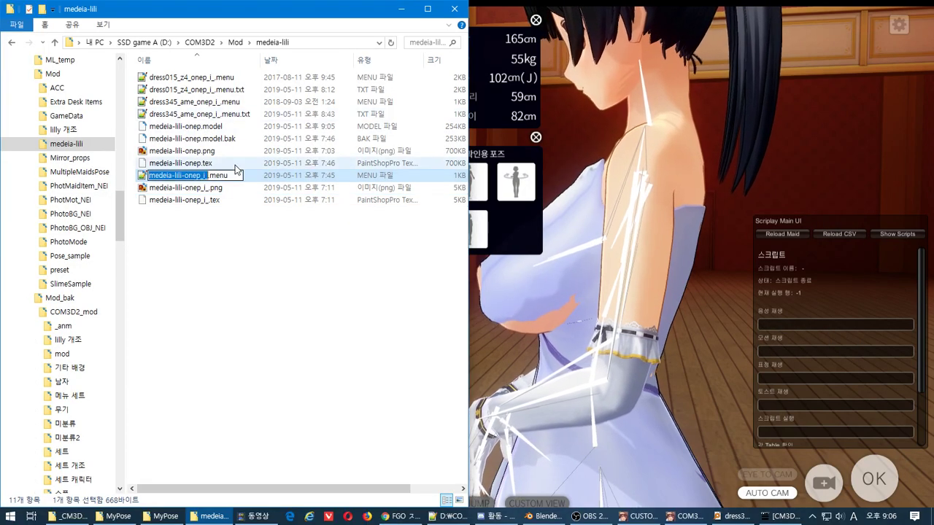
key("ctrl+c")
key("alt+Tab")
key("ctrl+v")
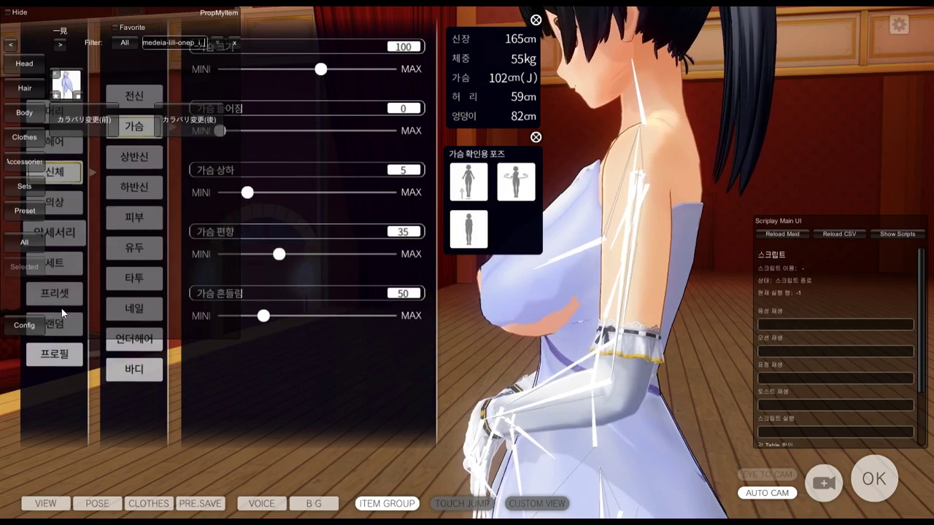
Step: Take the filtered dress off and put it back on to reload its model, and close PropMyItem
left_click(59, 66)
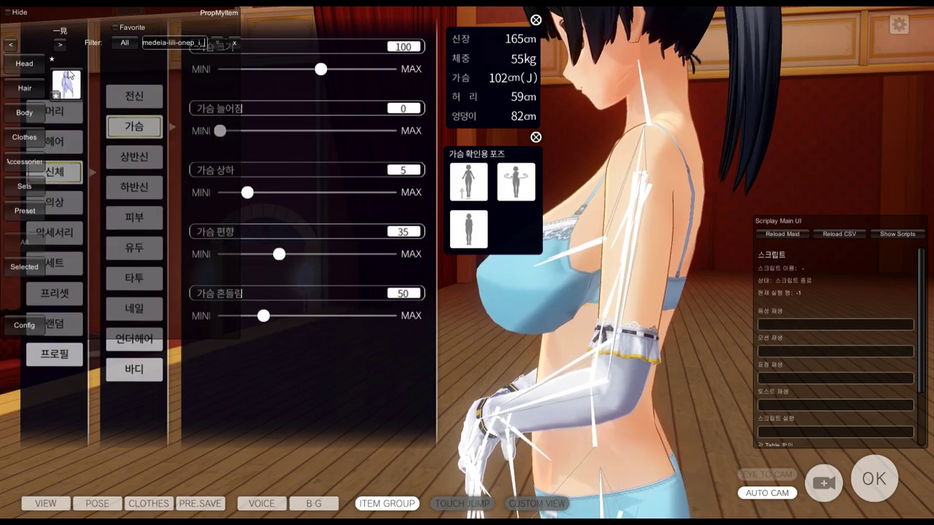
left_click(68, 71)
right_click_drag(624, 369, 647, 369)
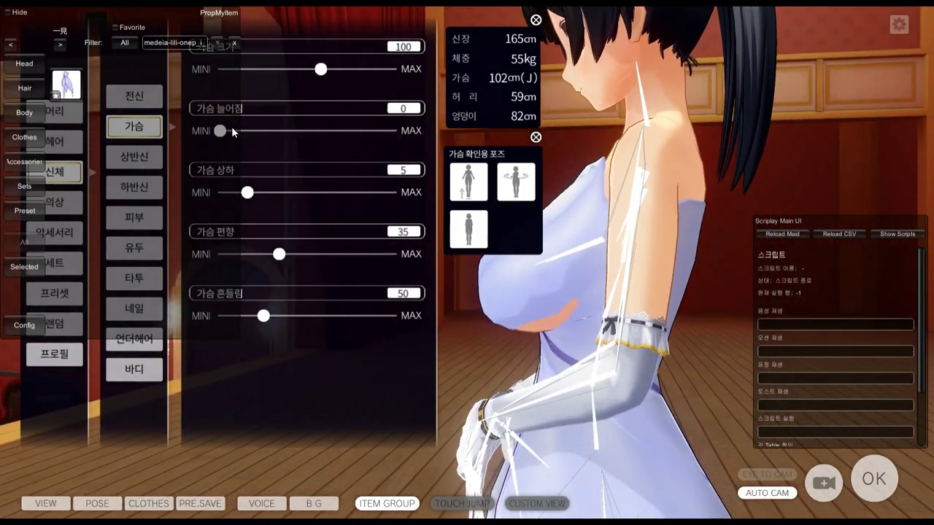
key("i")
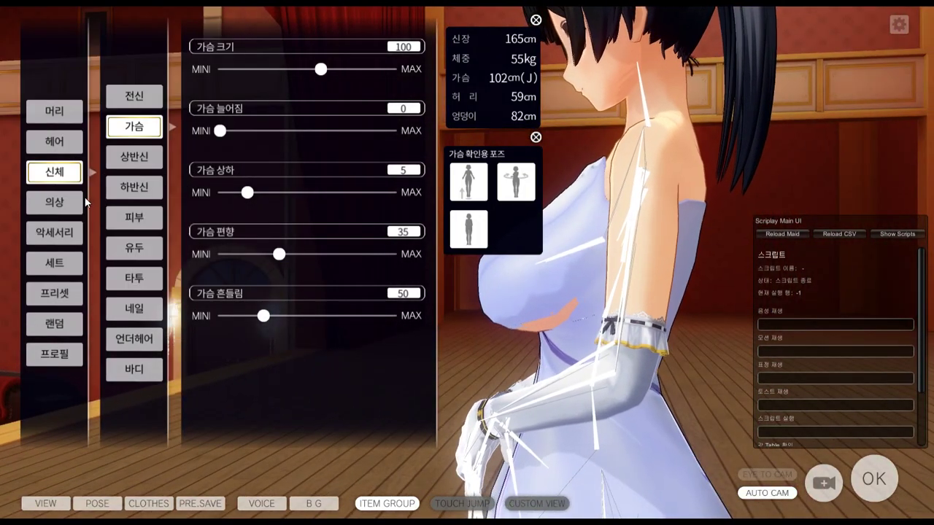
Step: Set the maid's breast size to 122 and compare the poke-through areas with the dress mesh in Blender's Edit Mode
mouse_move(321, 70)
left_mouse_down()
mouse_move(299, 60)
mouse_move(328, 46)
mouse_move(289, 66)
mouse_move(244, 64)
mouse_move(333, 61)
mouse_move(292, 67)
mouse_move(337, 70)
left_mouse_up()
key("alt+Tab")
key("alt+Tab")
middle_click_drag(429, 200, 267, 114)
middle_click_drag(500, 387, 546, 330)
scroll(390, 339, "up", 4)
key("Tab")
middle_click_drag(487, 366, 617, 378)
Step: Set the maid's breast size to 96 in the game and compare the area under the bust with the mesh in Blender
key("alt+Tab")
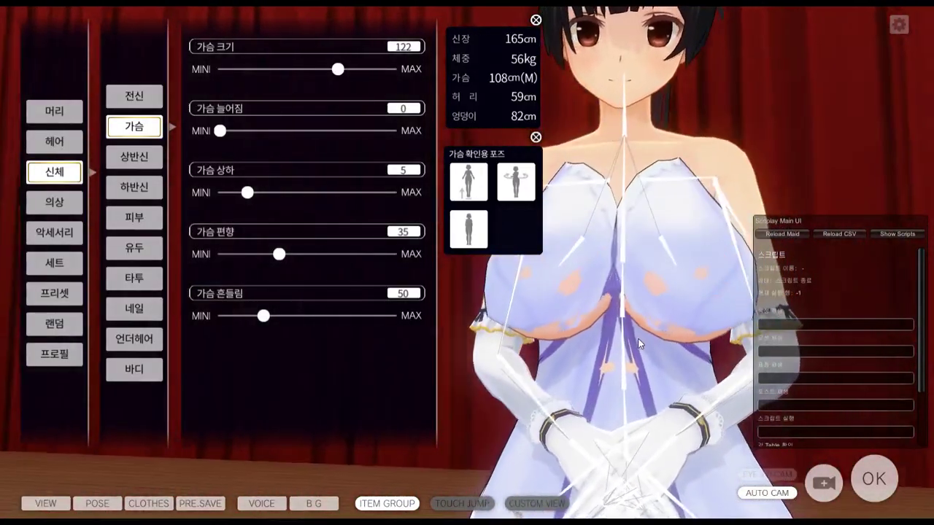
left_click_drag(338, 70, 316, 72)
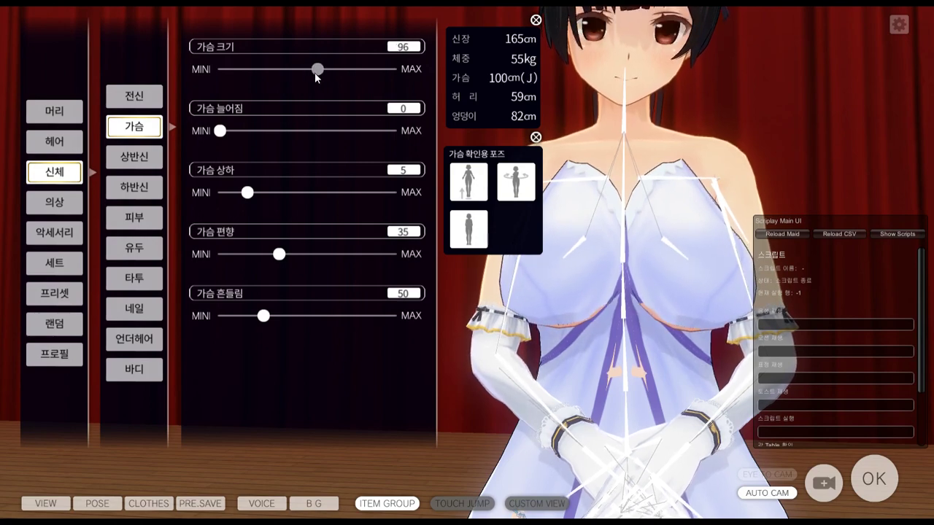
mouse_move(576, 326)
right_mouse_down()
mouse_move(583, 308)
mouse_move(584, 319)
right_mouse_up()
key("alt+Tab")
middle_click_drag(547, 358, 548, 322)
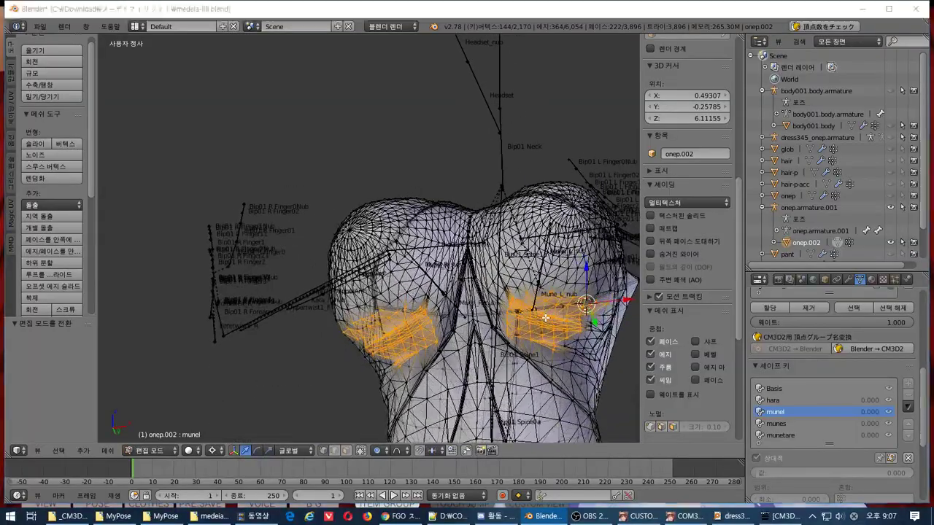
key("alt+Tab")
key("alt+Tab")
scroll(552, 350, "up", 2)
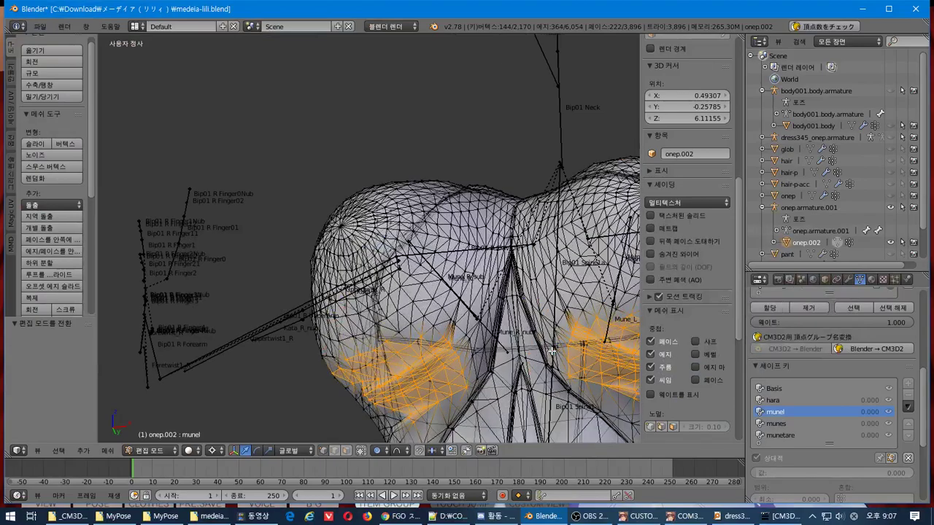
scroll(552, 350, "down", 2)
middle_click_drag(552, 350, 594, 375, "shift")
scroll(533, 334, "up", 3)
scroll(540, 333, "down", 3)
scroll(580, 332, "up", 1)
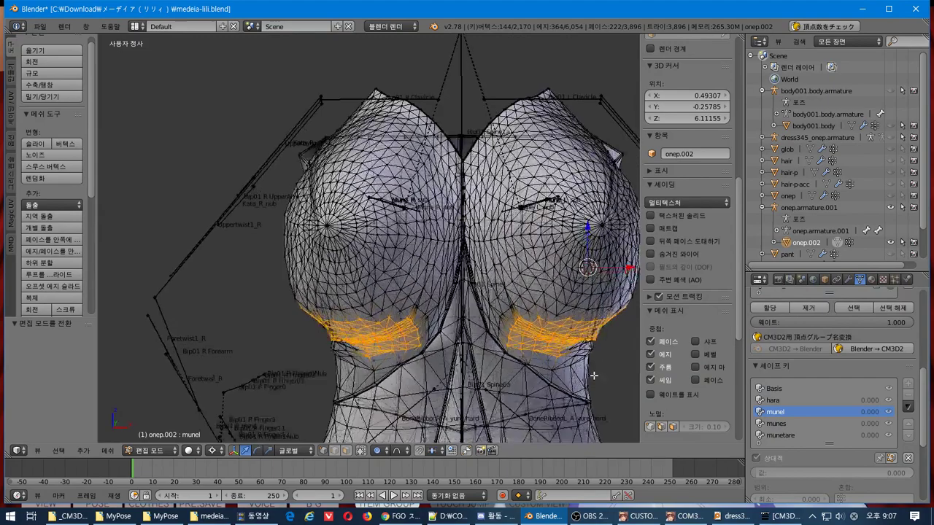
Step: Select one vertex just below the crease under each breast and grow the selection by two levels
right_click(328, 227)
middle_click_drag(412, 288, 397, 247)
scroll(541, 297, "up", 2)
middle_click_drag(541, 297, 443, 259, "shift")
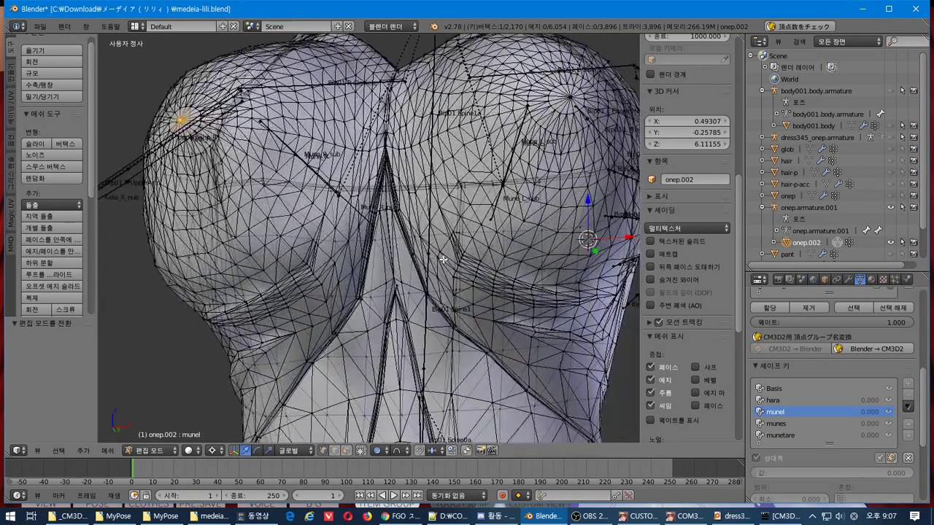
right_click(497, 316)
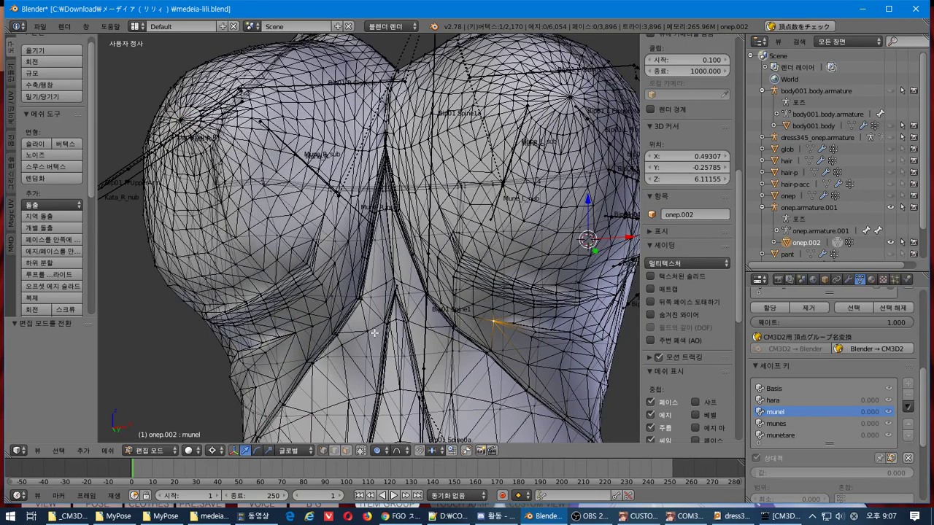
middle_click_drag(422, 371, 434, 380)
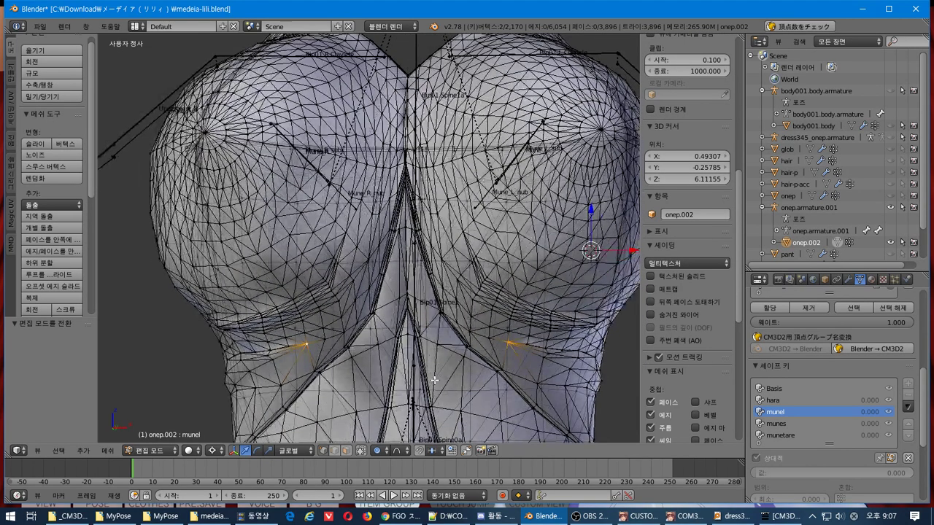
key("ctrl+KP_Add")
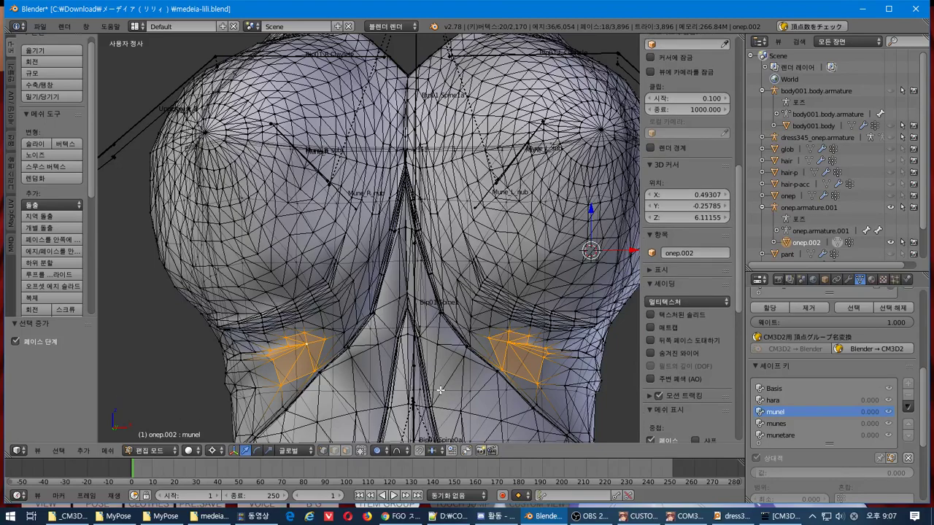
key("ctrl+KP_Add")
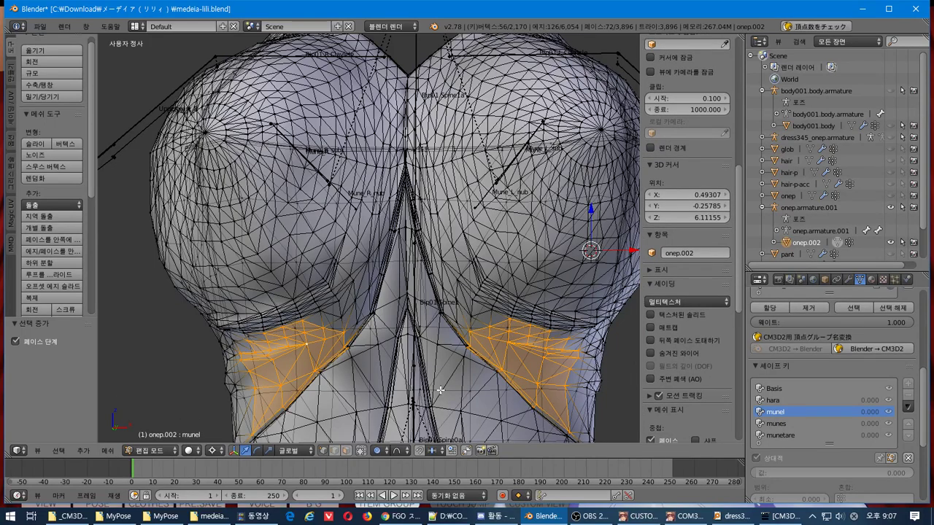
Step: Deselect the lowest vertices of both patches in the front view and move the rest -0.057 along Y with proportional editing
scroll(480, 350, "down", 2)
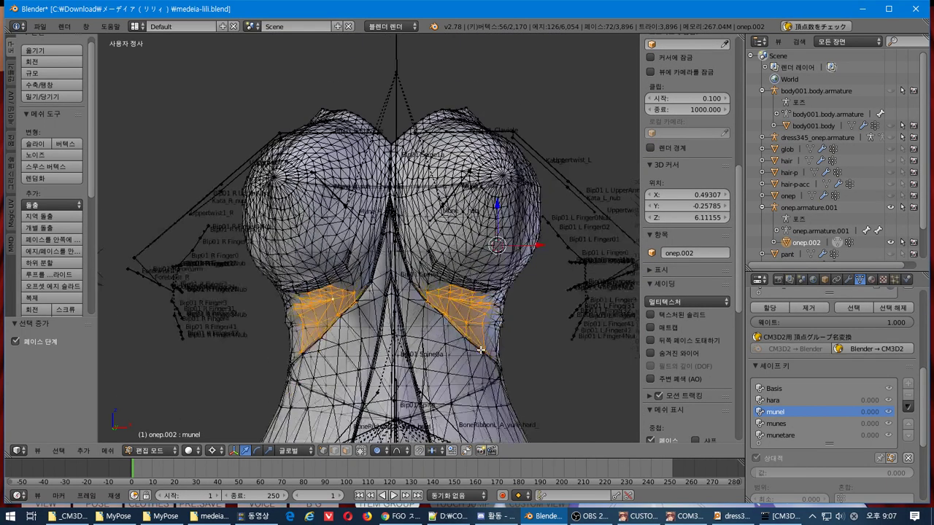
key("KP_1")
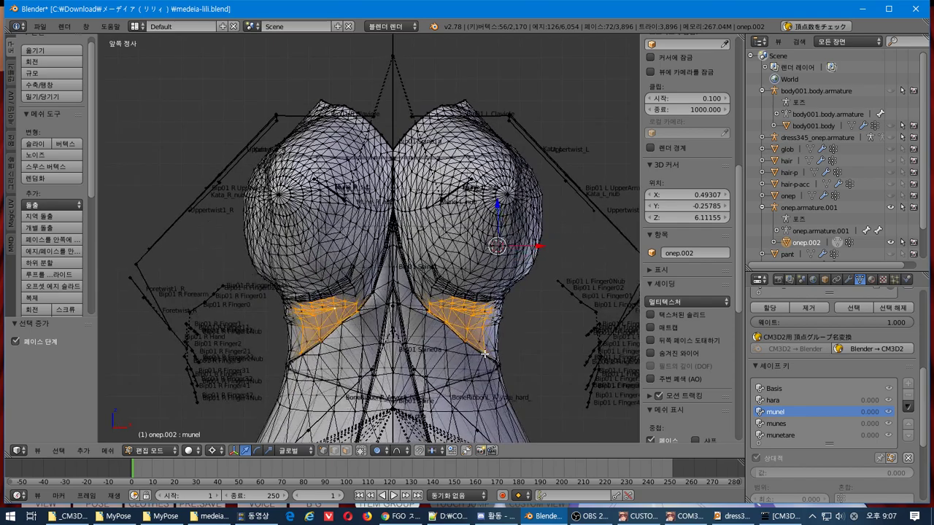
key("b")
middle_click_drag(509, 335, 126, 431)
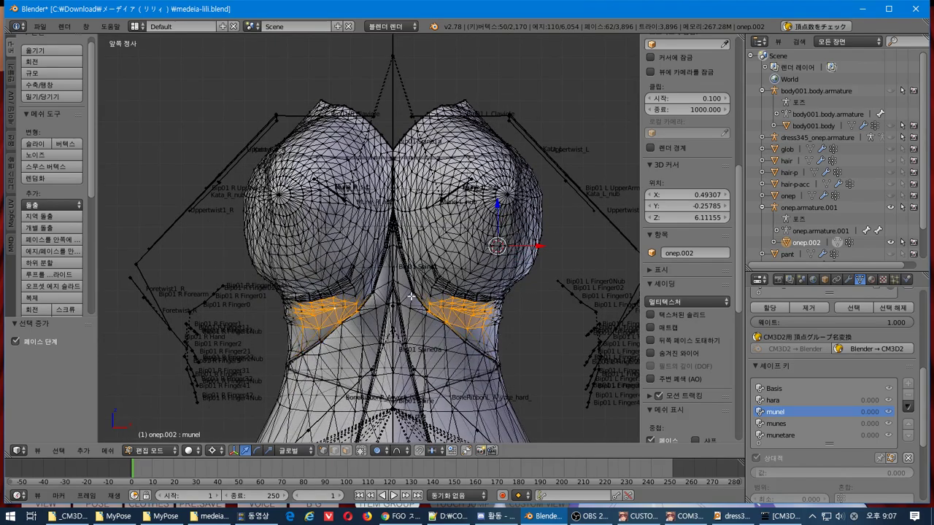
middle_click_drag(429, 319, 364, 235)
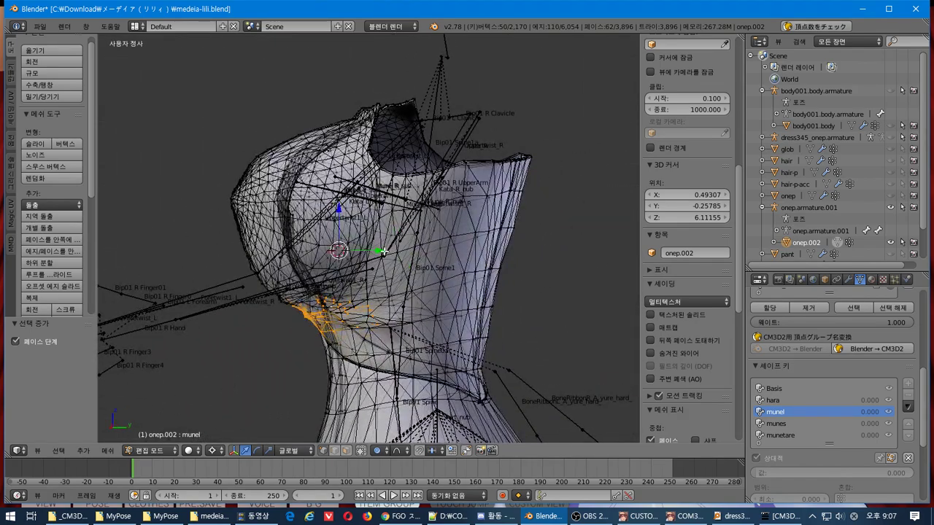
left_click_drag(383, 251, 343, 282)
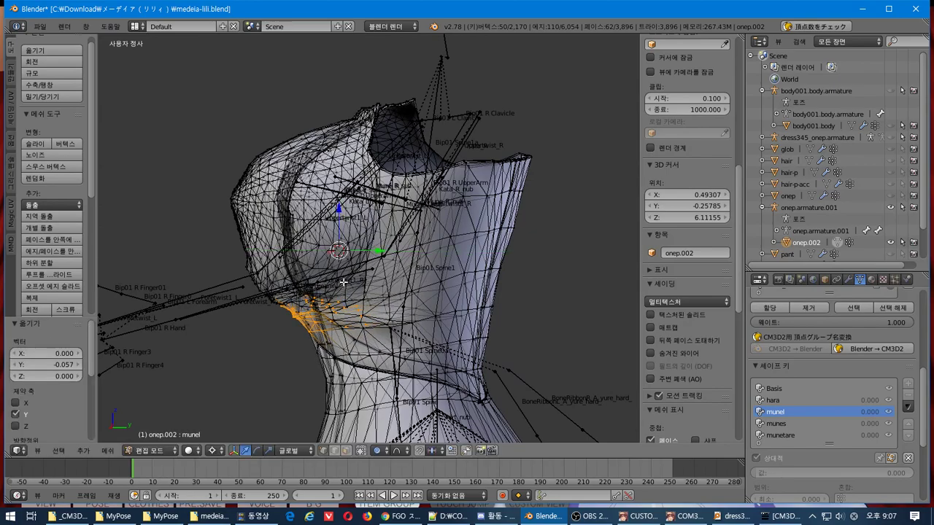
Step: Set the proportional editing falloff to linear and pull the selected under-bust vertices slightly forward along Y
middle_click_drag(342, 282, 456, 288)
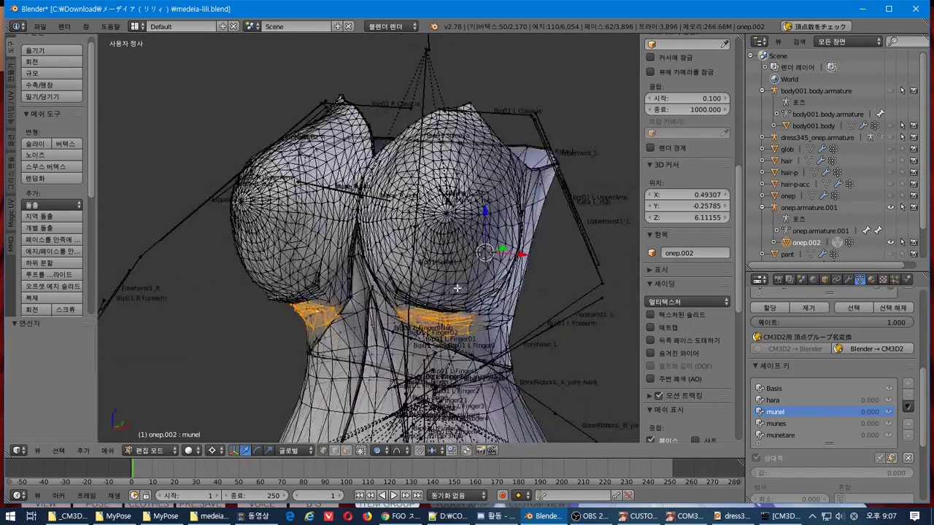
left_click(399, 450)
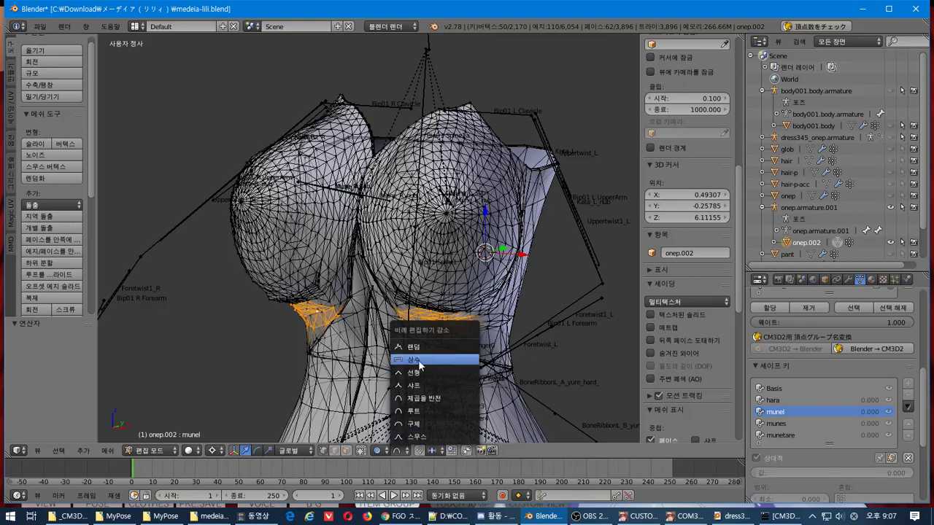
left_click(418, 372)
middle_click_drag(527, 250, 470, 251)
left_click_drag(460, 257, 451, 261)
middle_click_drag(465, 269, 421, 250)
key("ctrl+z")
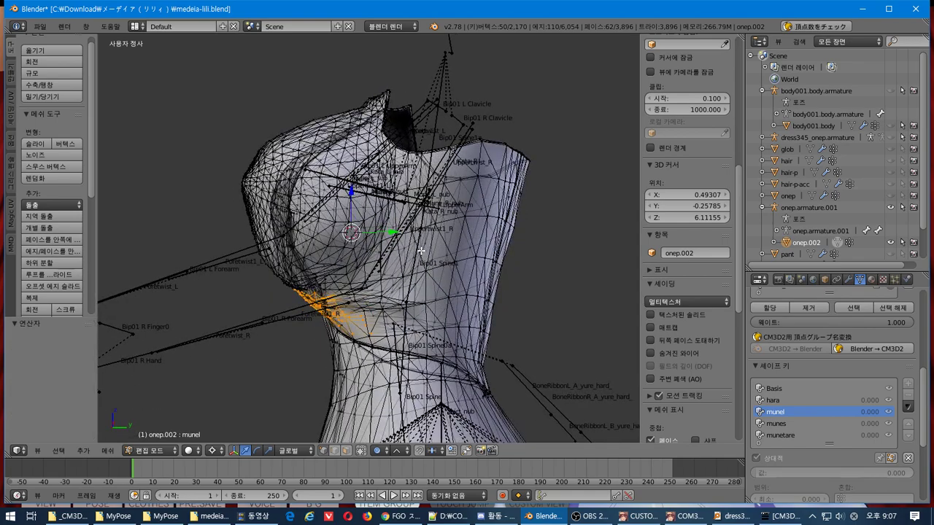
left_click_drag(392, 233, 376, 235)
middle_click_drag(273, 377, 424, 381)
Step: Return to Object Mode, set the munel shape key to 1.000 and check the reshaped under-bust area
key("Tab")
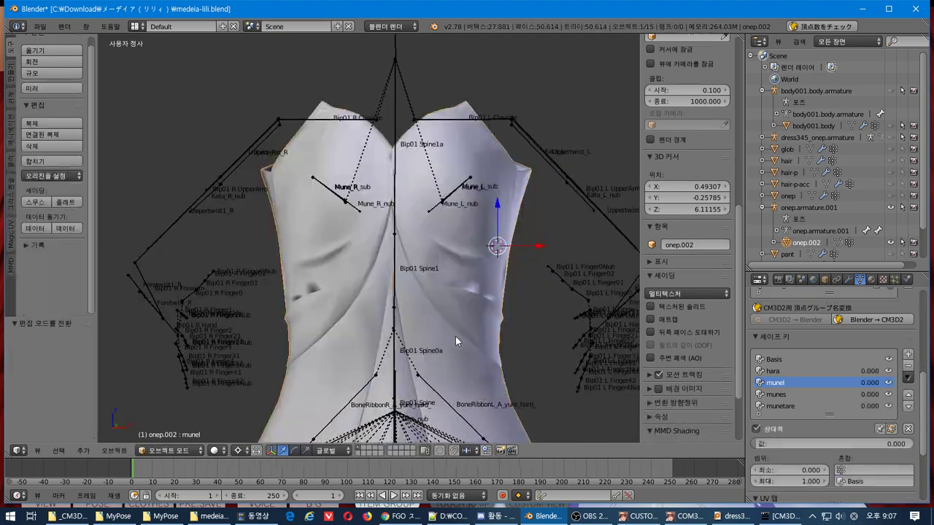
left_click_drag(784, 444, 912, 444)
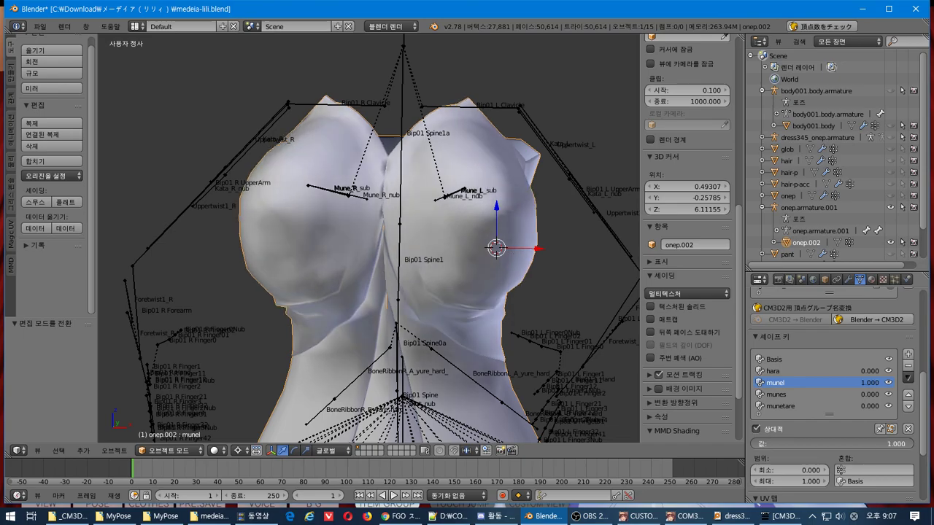
key("g")
left_click(385, 291)
middle_click_drag(385, 291, 445, 295)
Step: Export the dress as a CM3D2 model, overwriting medeia-lili-onep.model
left_click(36, 28)
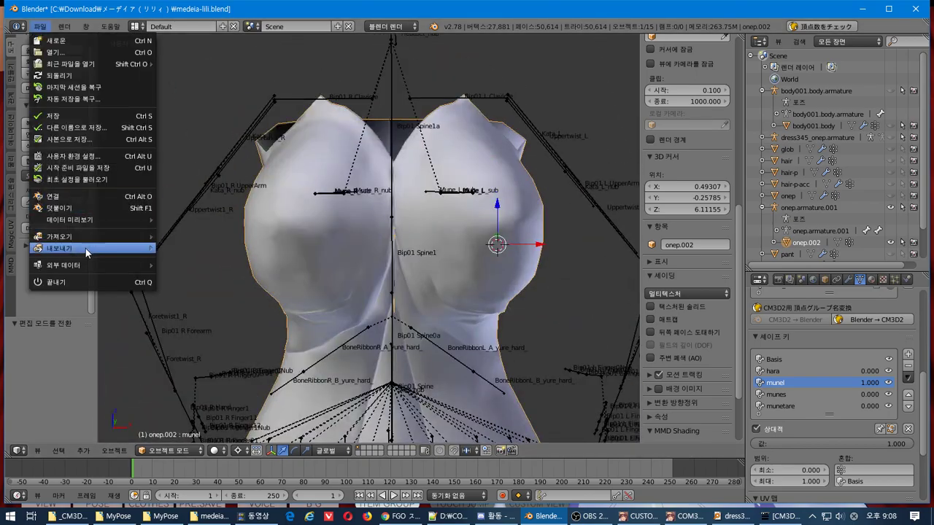
mouse_move(85, 248)
left_click(245, 353)
left_click(241, 96)
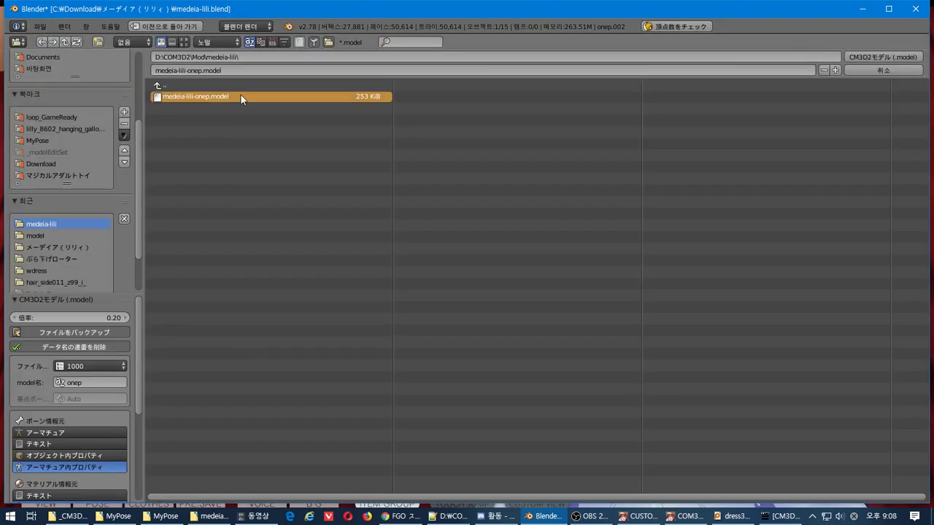
left_click(852, 59)
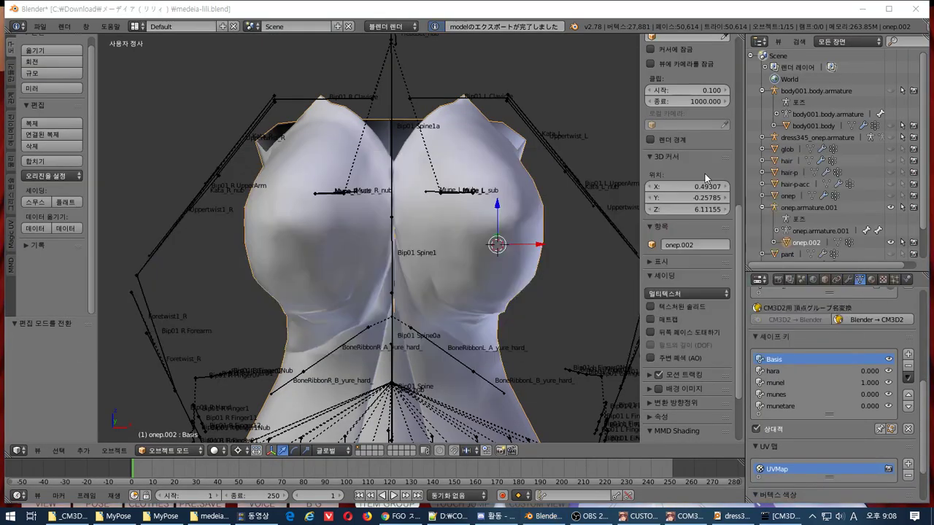
Step: Switch to Custom Order Maid 3D 2, then take off and re-equip the medeia-lili-onep dress to reload its model
key("alt+Tab")
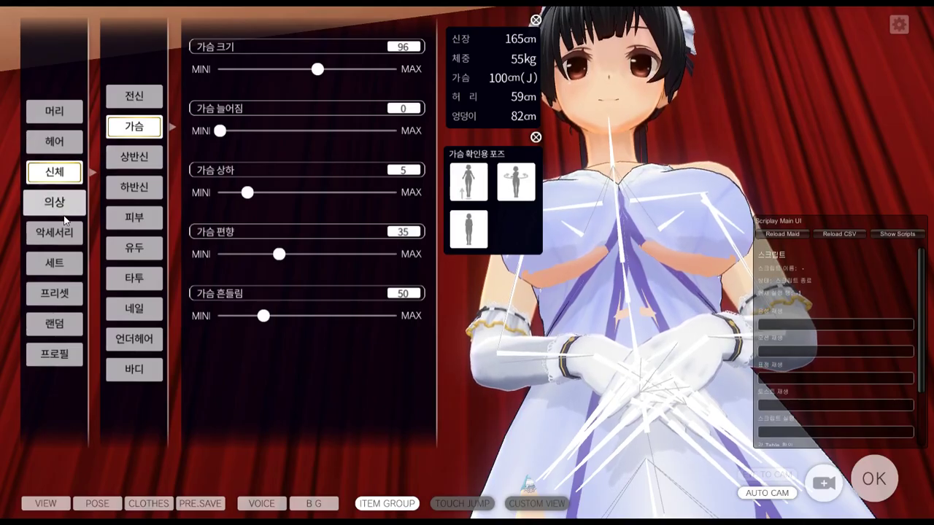
key("i")
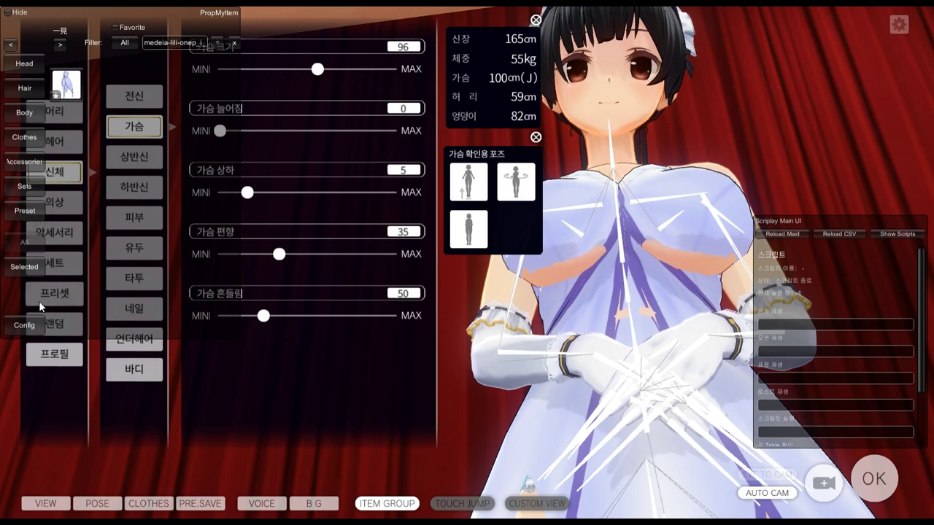
left_click(24, 242)
left_click(66, 84)
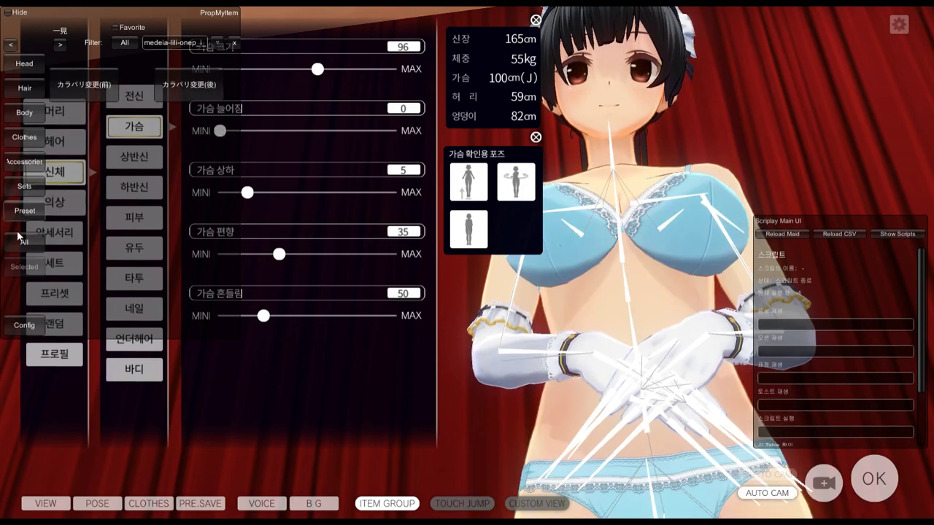
left_click(24, 266)
left_click(68, 86)
Step: Set the maid's breast size to 94 and examine the dress under the bust from close up and farther away
right_click_drag(733, 276, 632, 310)
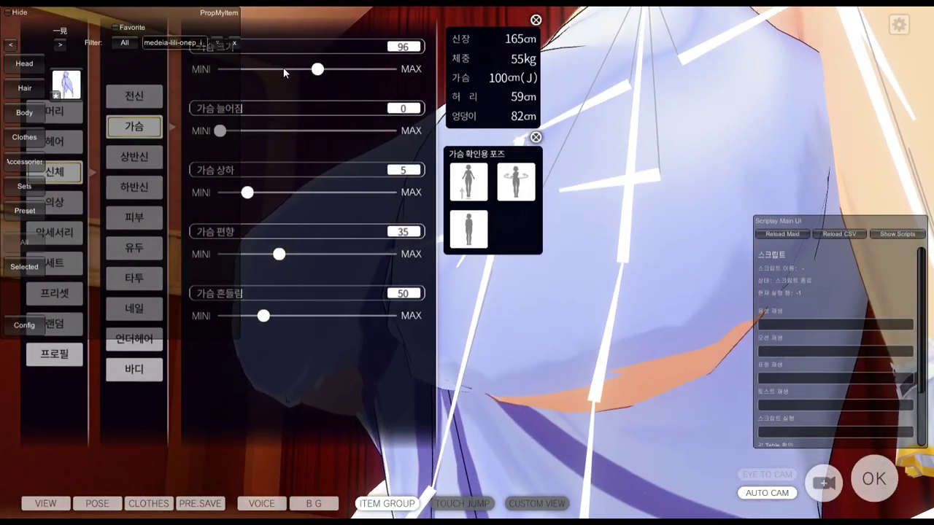
mouse_move(317, 69)
left_mouse_down()
mouse_move(271, 86)
mouse_move(317, 85)
left_mouse_up()
scroll(594, 304, "down", 5)
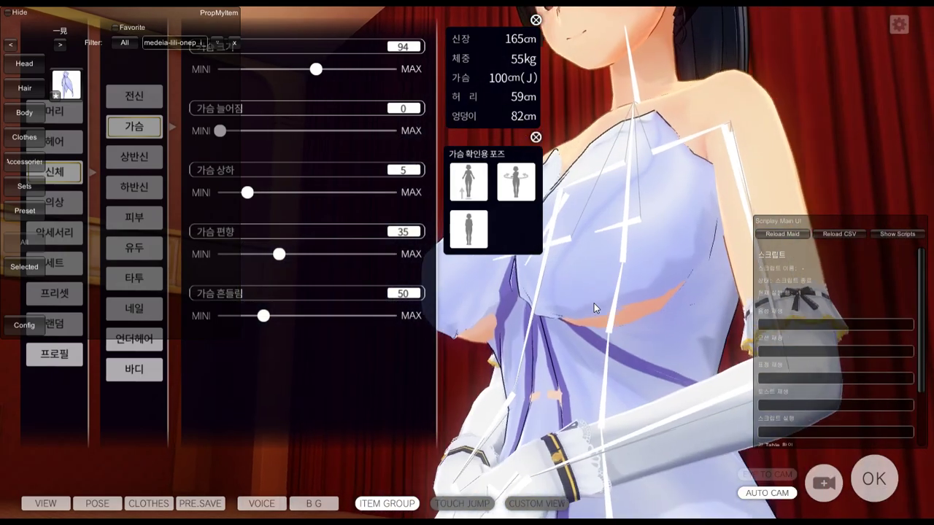
right_click_drag(593, 303, 536, 317)
Step: Switch to Blender and put the dress mesh in Weight Paint mode with a brush weight of 0.000
key("alt+Tab")
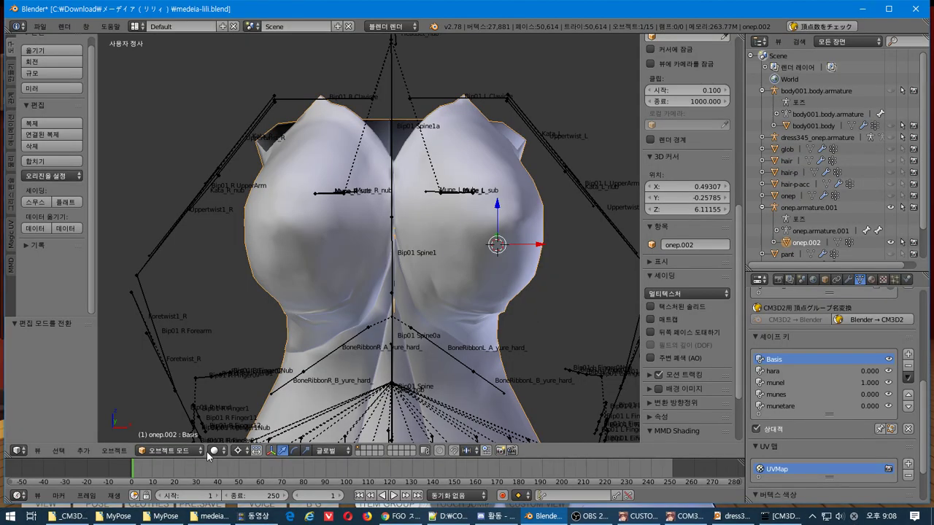
left_click(168, 450)
left_click(197, 387)
mouse_move(480, 305)
middle_mouse_down()
mouse_move(500, 292)
mouse_move(459, 264)
mouse_move(371, 280)
mouse_move(475, 296)
mouse_move(502, 275)
mouse_move(501, 287)
mouse_move(389, 285)
mouse_move(477, 312)
mouse_move(546, 295)
middle_mouse_up()
scroll(475, 323, "up", 5)
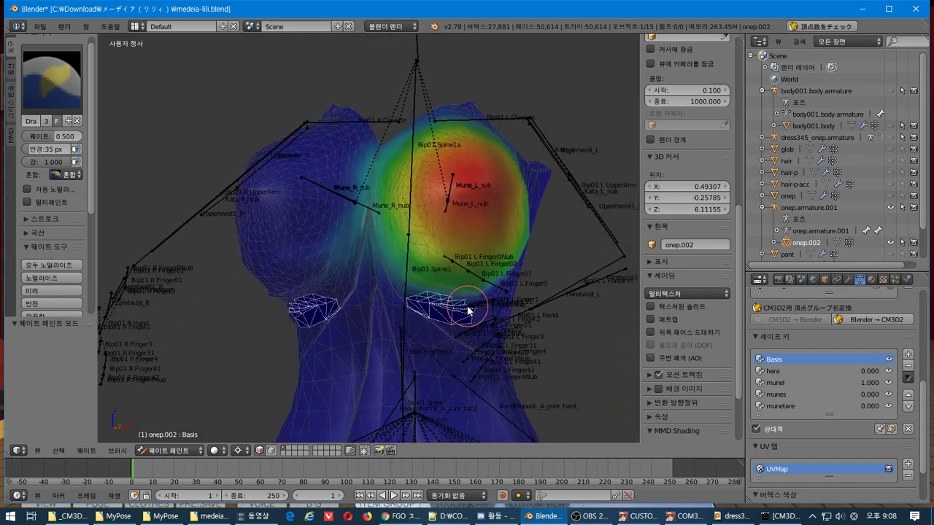
scroll(459, 321, "up", 2)
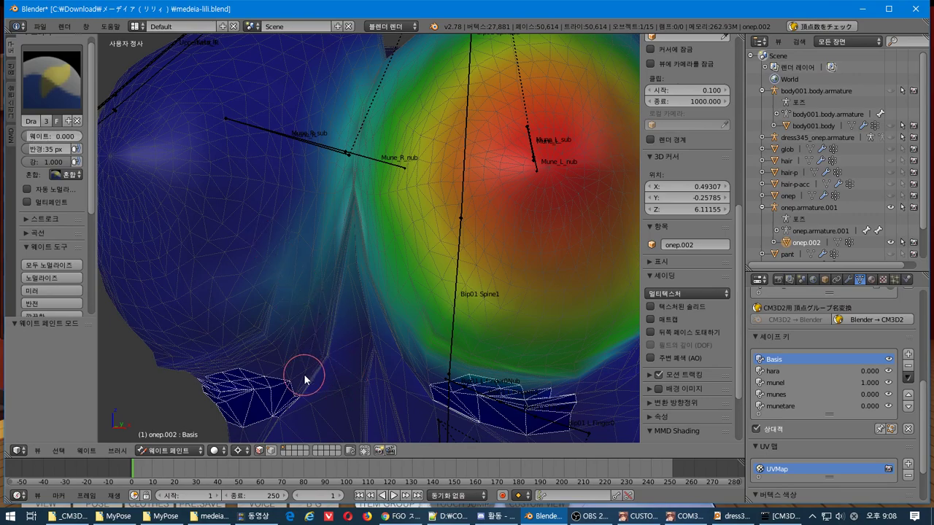
Step: Select all vertices and paint out the Mune_*_sub.L weight spilling onto the inner side of the opposite breast
key("a")
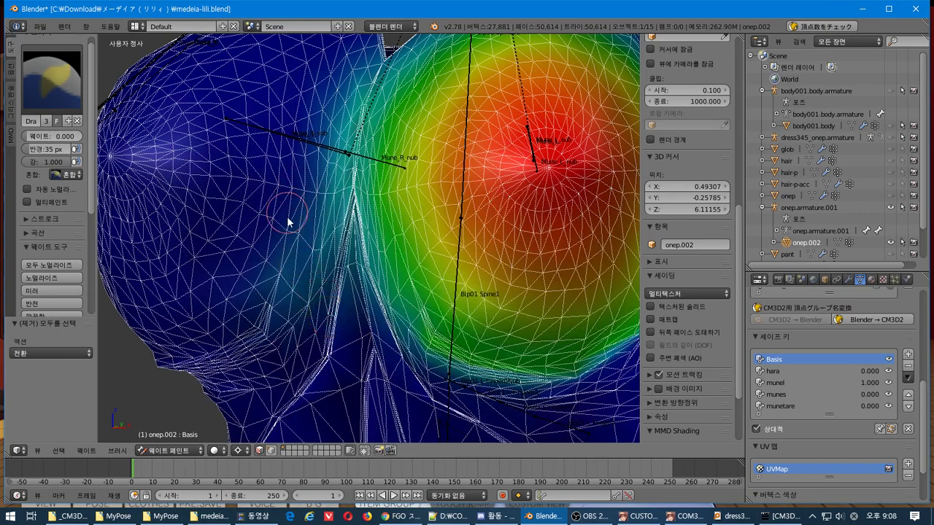
middle_click_drag(291, 240, 299, 264)
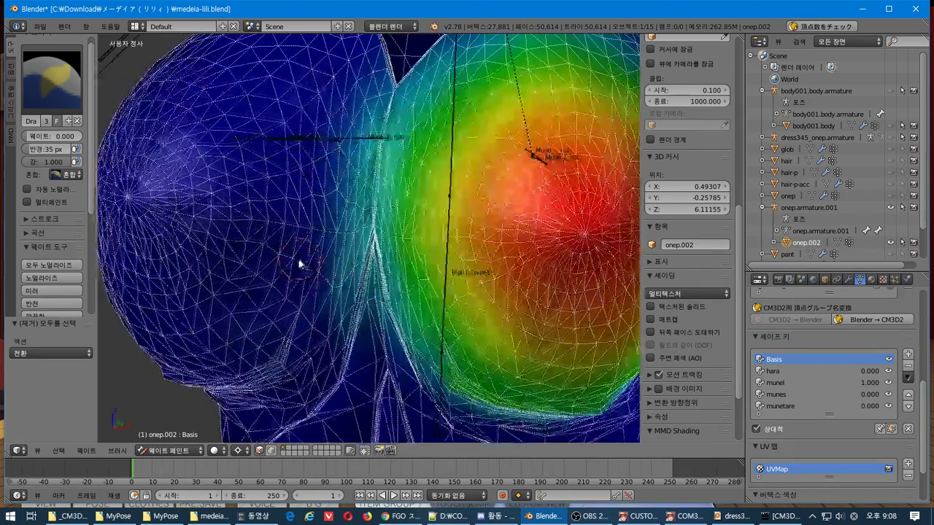
mouse_move(299, 264)
left_mouse_down()
mouse_move(350, 325)
mouse_move(343, 227)
mouse_move(356, 85)
left_mouse_up()
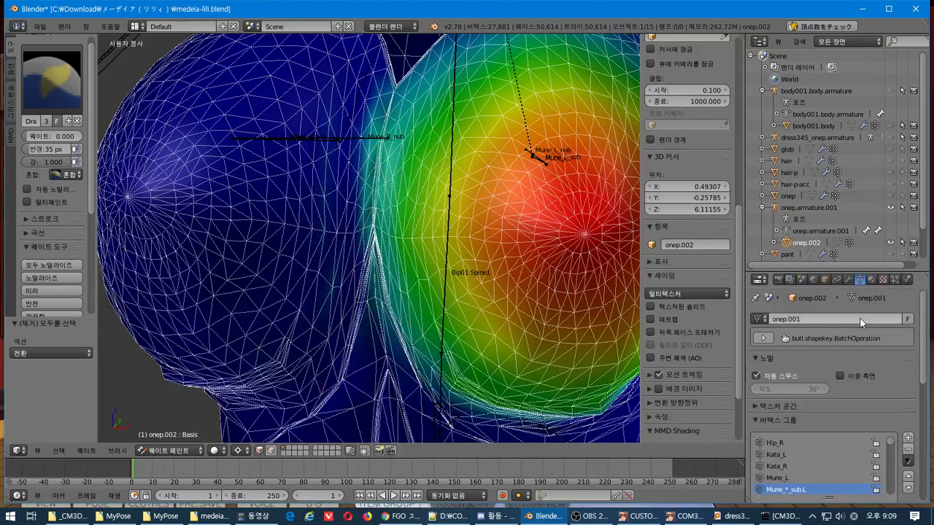
Step: Enlarge the vertex group list, select Mune_*_sub.R and paint out its weight on the opposite breast's inner side
scroll(912, 400, "down", 1)
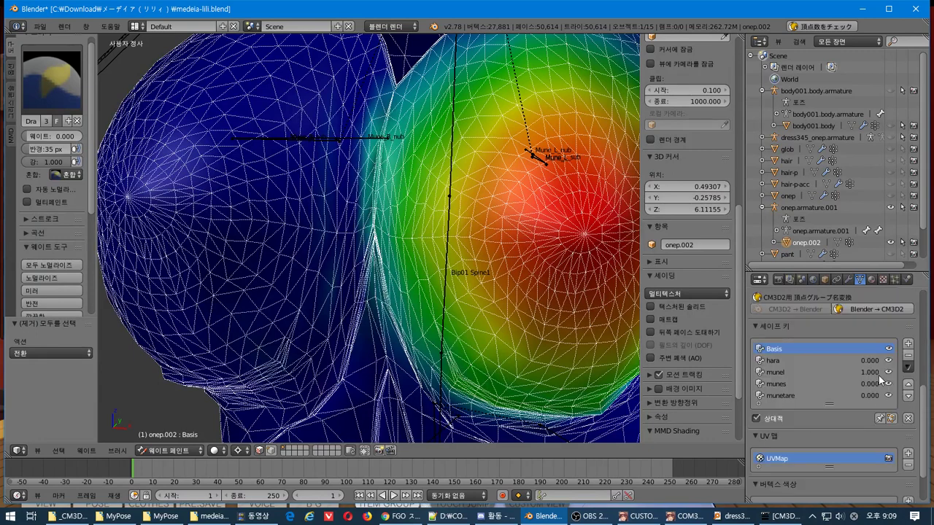
scroll(879, 375, "up", 6)
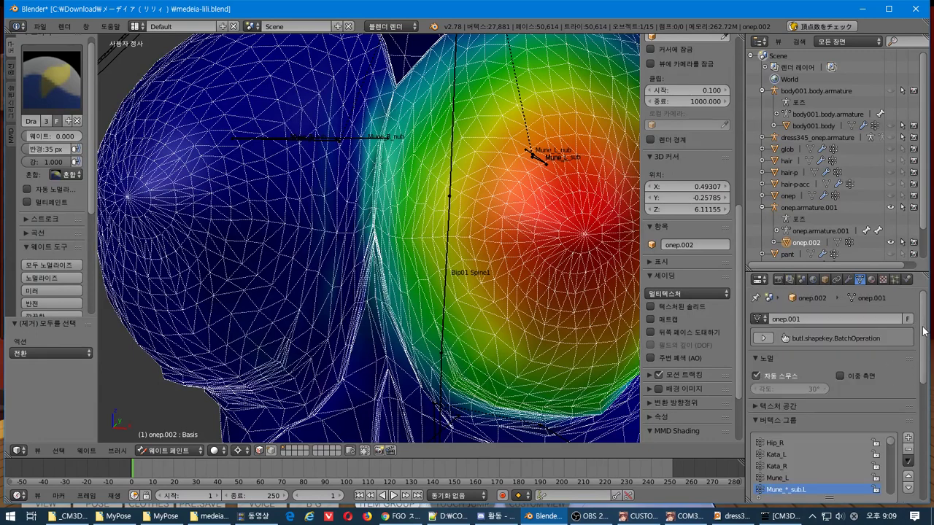
scroll(923, 331, "down", 5)
left_click_drag(842, 389, 834, 458)
left_click(803, 402)
middle_click_drag(448, 340, 547, 354)
left_click_drag(482, 278, 533, 408)
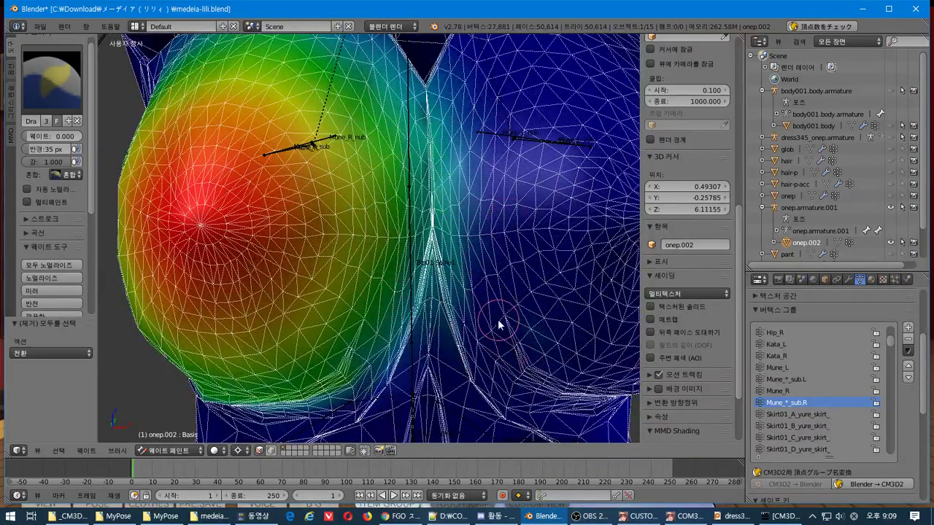
left_click_drag(457, 300, 448, 90)
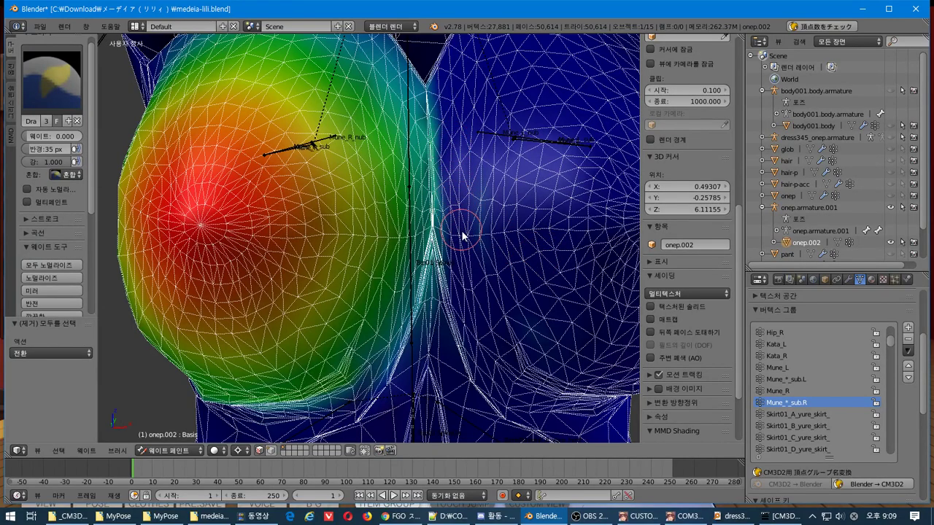
left_click_drag(461, 236, 469, 254)
Step: Clean up the leftover Mune_*_sub.L weight beside the cleavage, then switch to the Mune_*_sub.R group
left_click(802, 378)
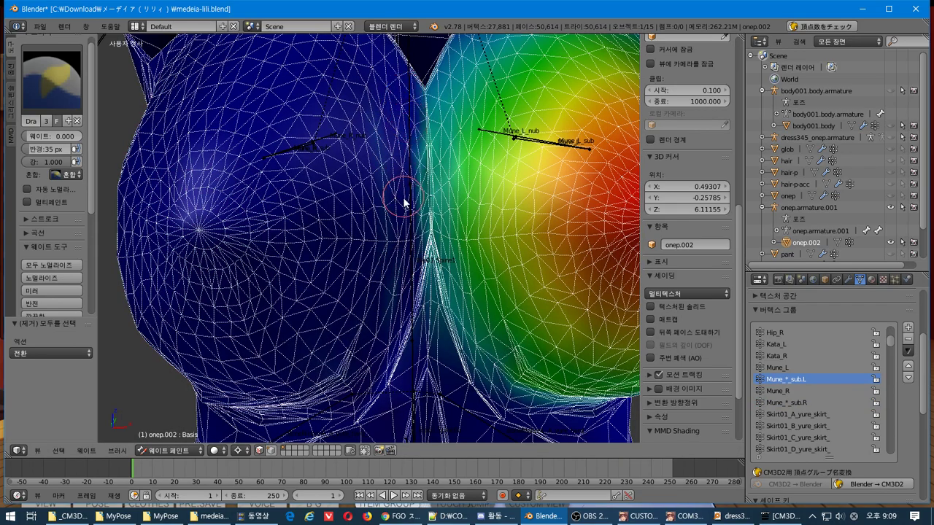
middle_click_drag(412, 314, 368, 139)
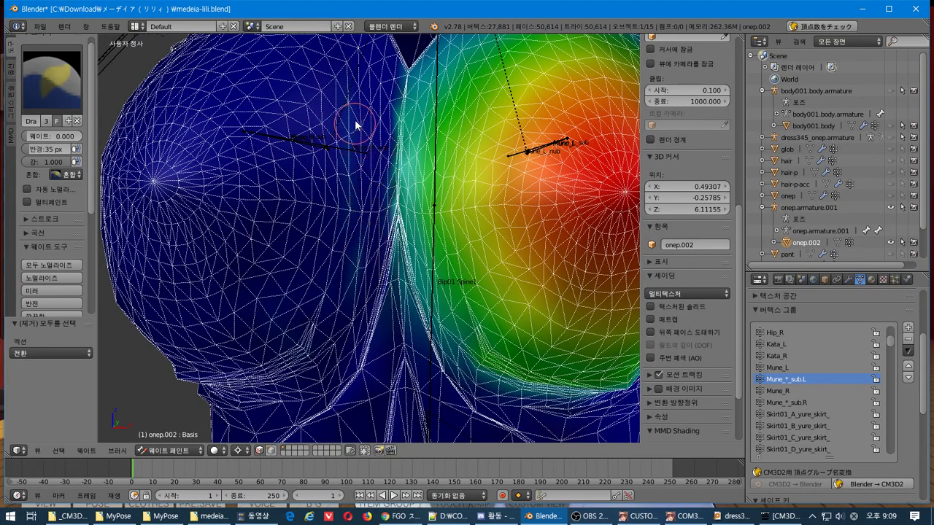
left_click(786, 402)
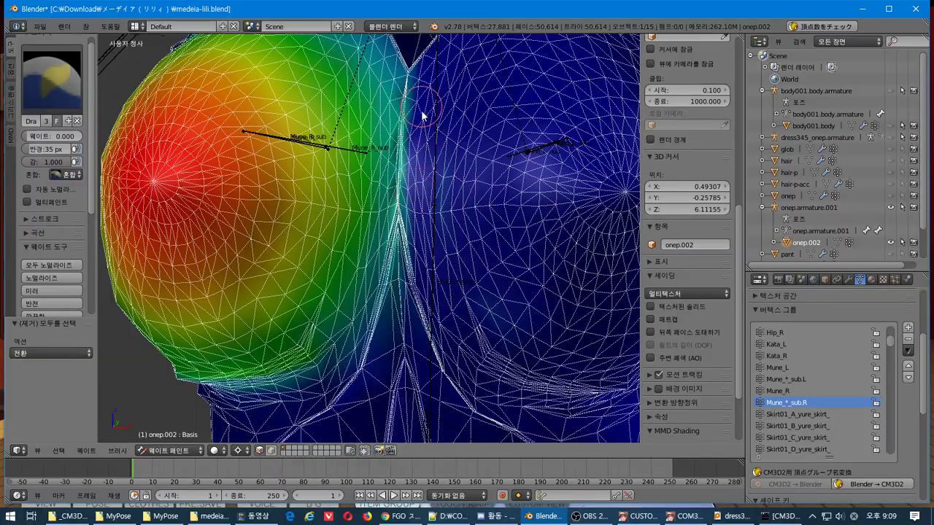
Step: Set the brush weight to 0.500 and paint the Mune_*_sub.R and Mune_*_sub.L weights along the crease under each breast
mouse_move(466, 363)
middle_mouse_down()
mouse_move(477, 371)
mouse_move(529, 328)
mouse_move(563, 343)
mouse_move(548, 333)
middle_mouse_up()
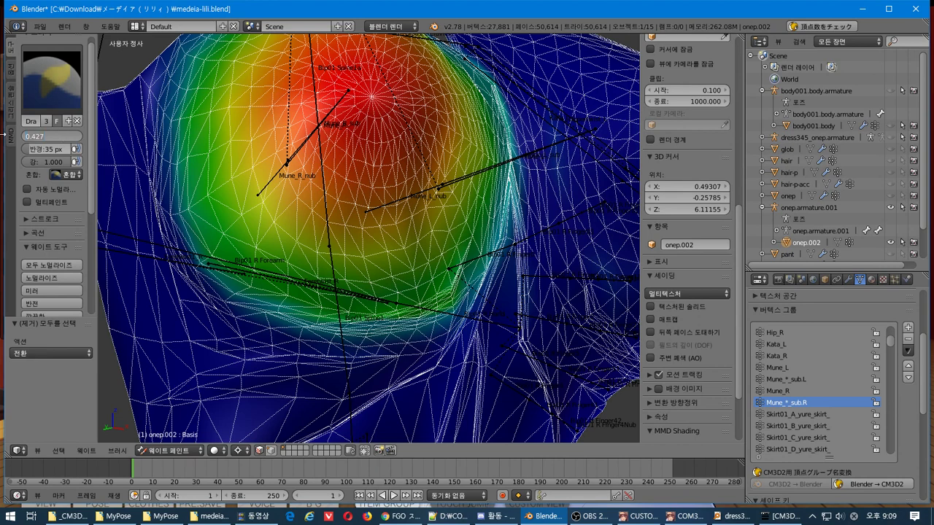
key("Return")
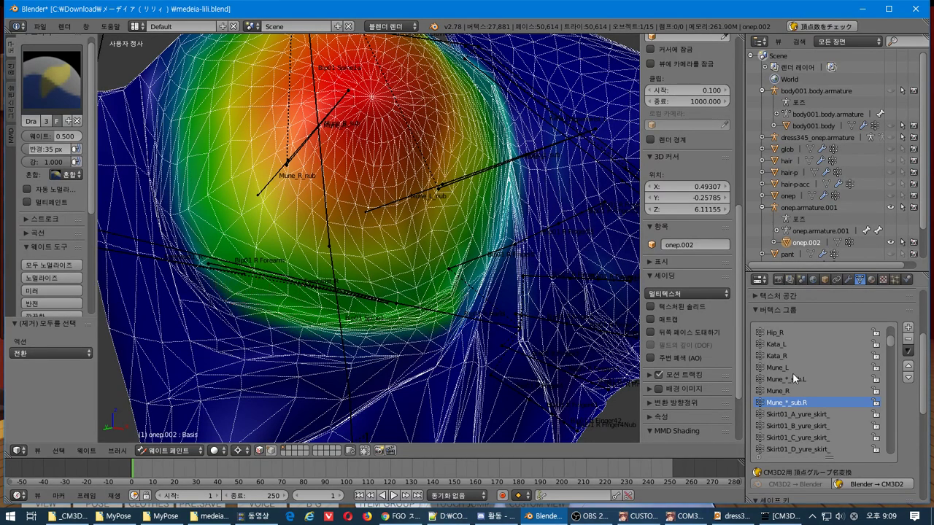
left_click(794, 383)
middle_click_drag(446, 342, 352, 336)
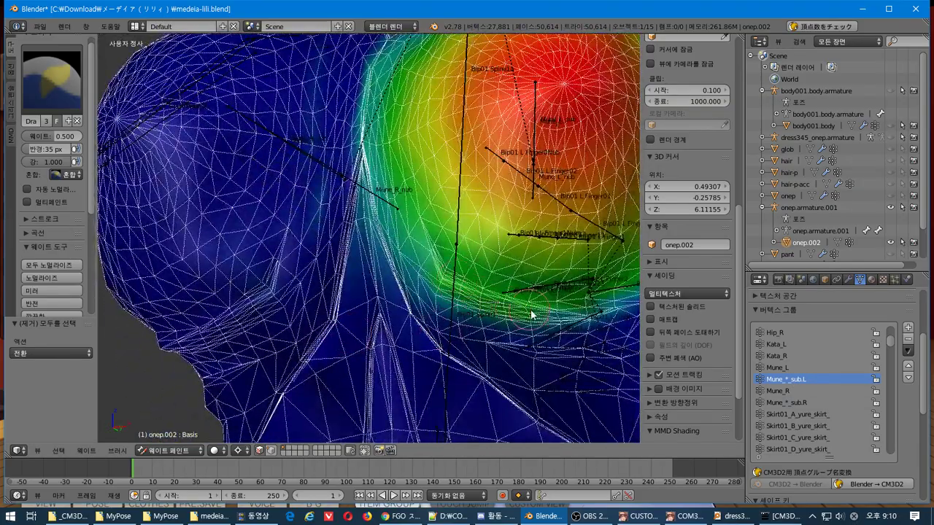
scroll(551, 303, "down", 5)
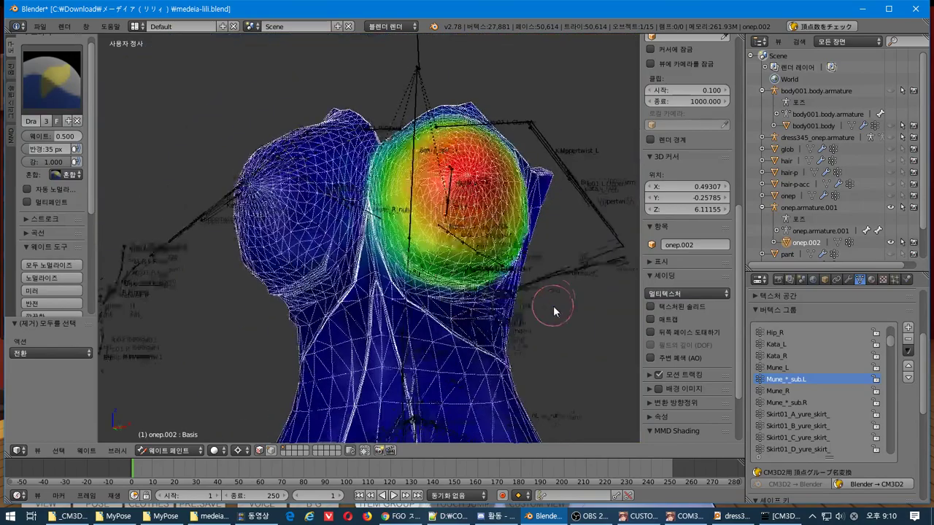
mouse_move(553, 308)
middle_mouse_down()
mouse_move(486, 298)
mouse_move(500, 299)
mouse_move(467, 241)
middle_mouse_up()
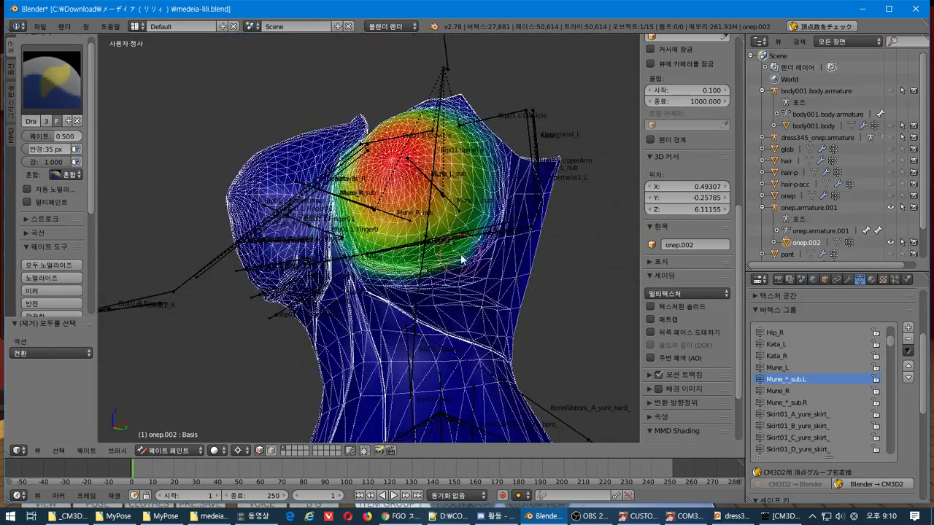
middle_click_drag(363, 270, 442, 271)
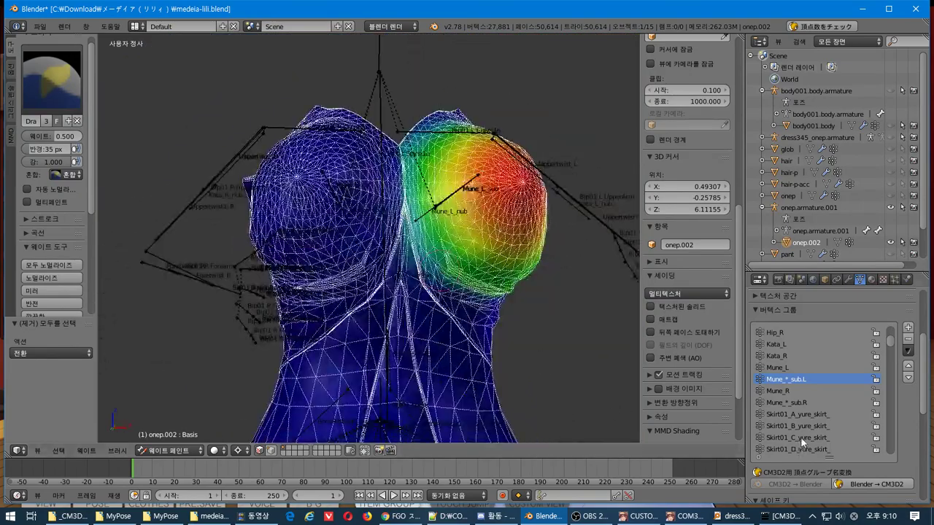
left_click(807, 402)
mouse_move(260, 298)
middle_mouse_down()
mouse_move(309, 308)
mouse_move(319, 304)
mouse_move(261, 306)
mouse_move(314, 291)
mouse_move(338, 270)
middle_mouse_up()
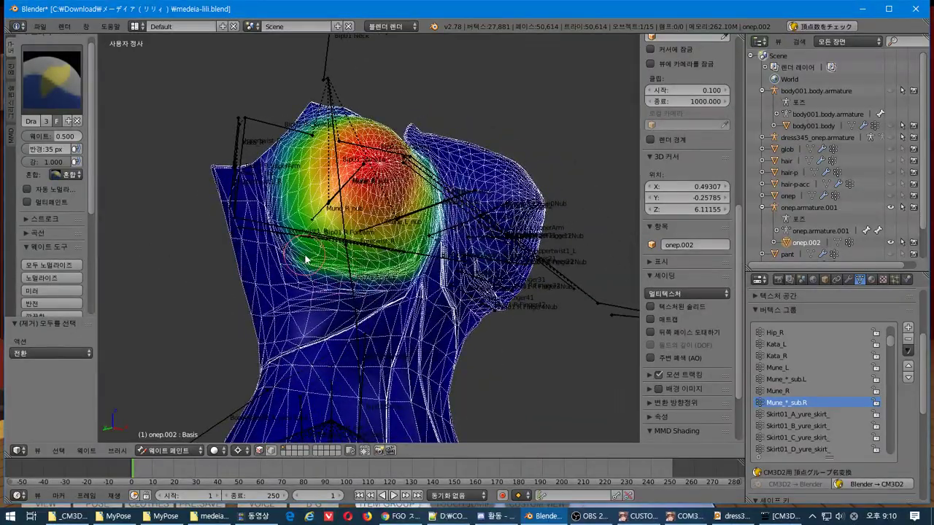
middle_click_drag(417, 287, 307, 281)
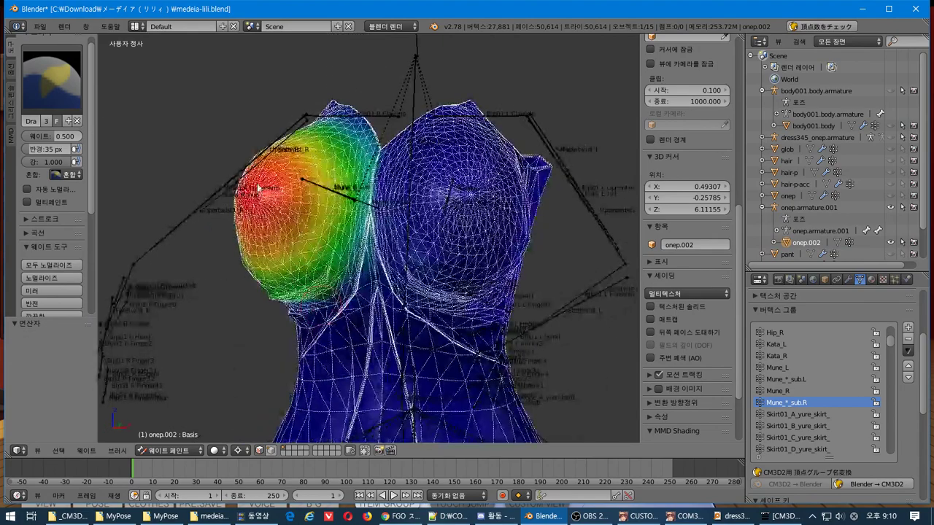
Step: Export the dress as a CM3D2 model, overwriting medeia-lili-onep.model in the medeia-lili mod folder
left_click(39, 26)
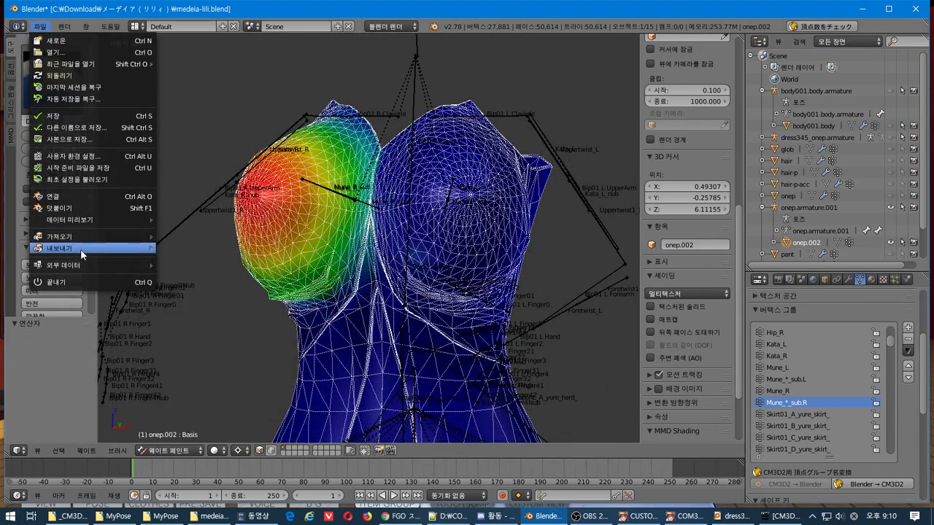
mouse_move(80, 249)
left_click(230, 354)
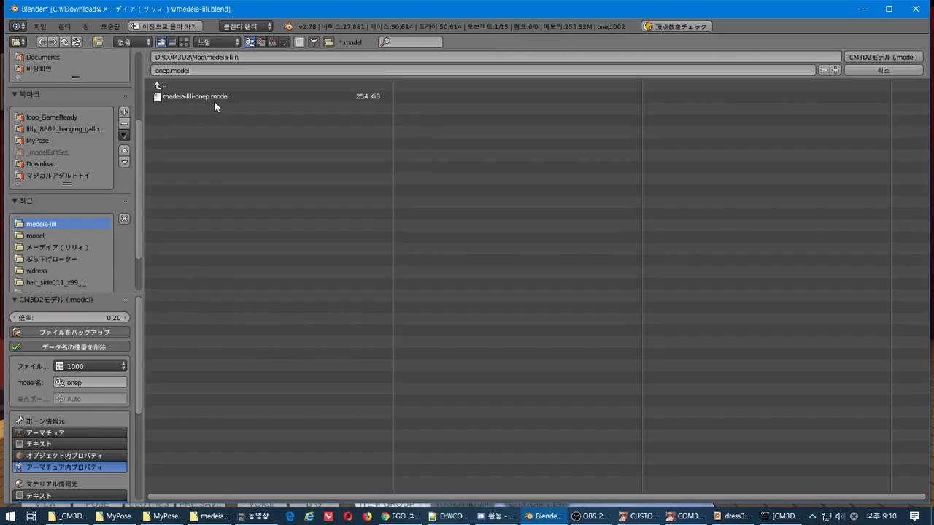
left_click(214, 97)
left_click(909, 62)
Step: Switch to Custom Order Maid 3D 2, take the dress off and re-equip it, and inspect the under-bust area from the front
key("alt+Tab")
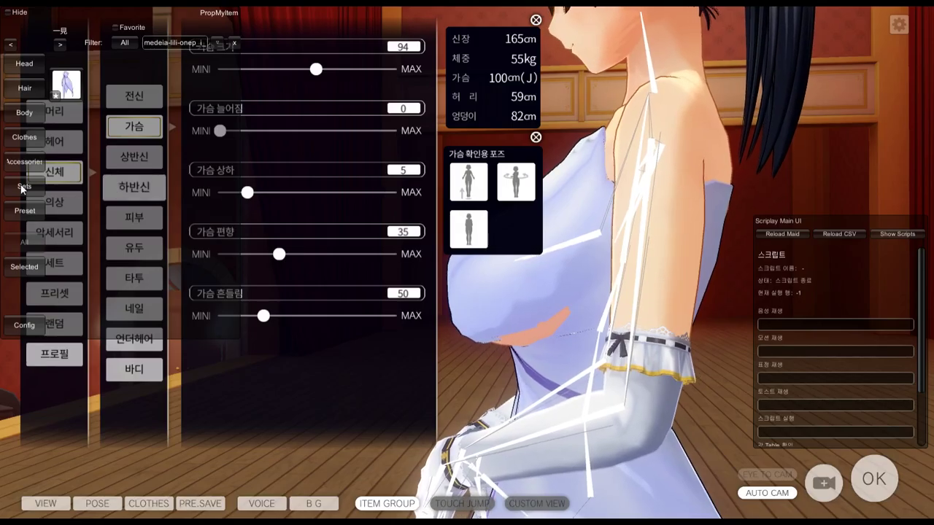
left_click(28, 267)
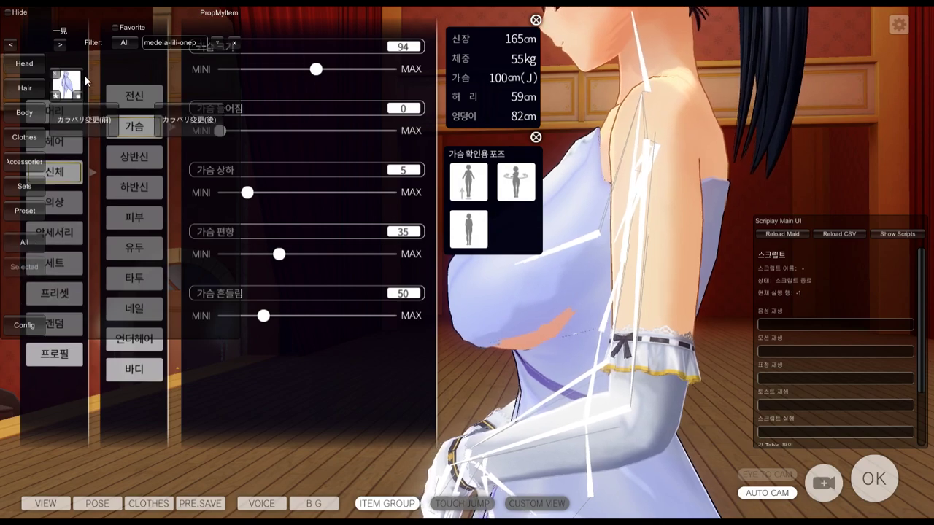
left_click(71, 84)
left_click(24, 266)
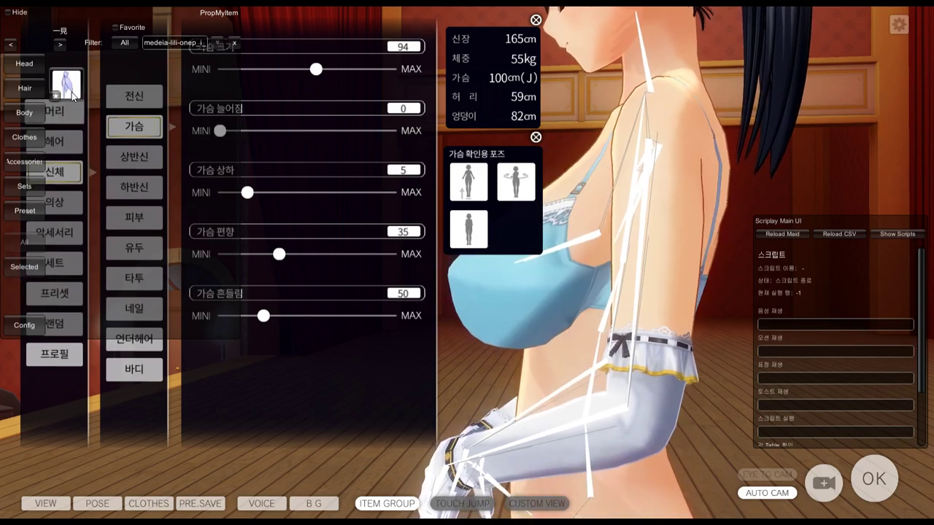
right_click_drag(626, 313, 740, 270)
Step: Switch to Blender, put the dress in Weight Paint mode and paint Mune_*_sub.R at weight 0.500 along the breast's underside
key("alt+Tab")
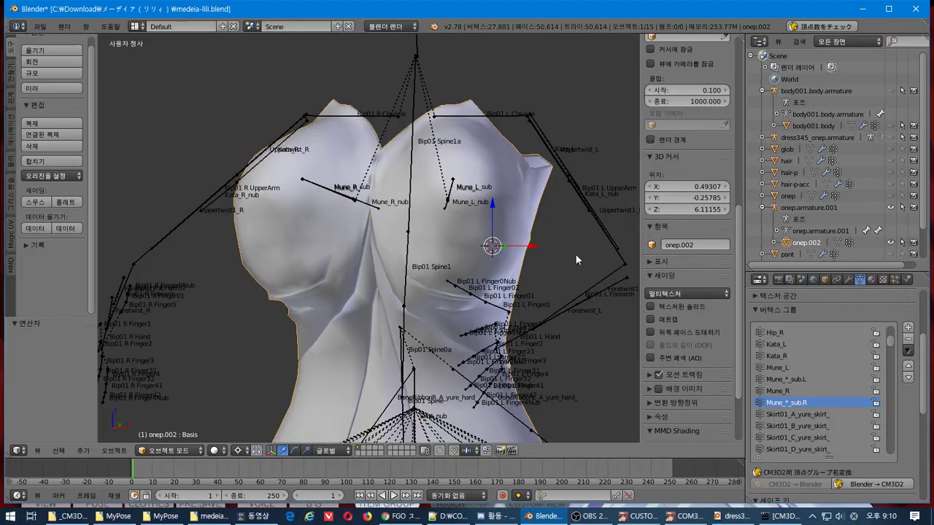
middle_click_drag(576, 256, 474, 264)
key("Tab")
key("Tab")
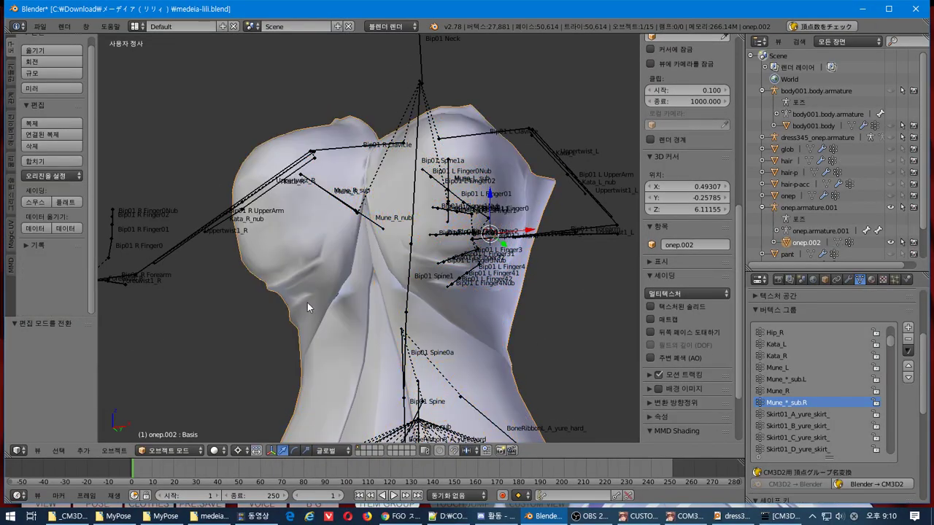
left_click(158, 450)
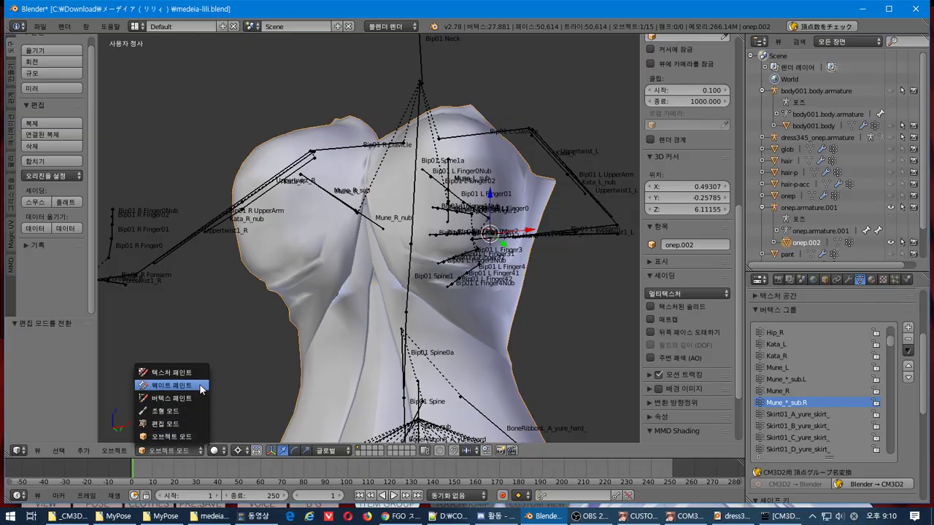
left_click(198, 387)
scroll(373, 246, "up", 3)
mouse_move(373, 246)
middle_mouse_down()
mouse_move(469, 248)
mouse_move(442, 232)
middle_mouse_up()
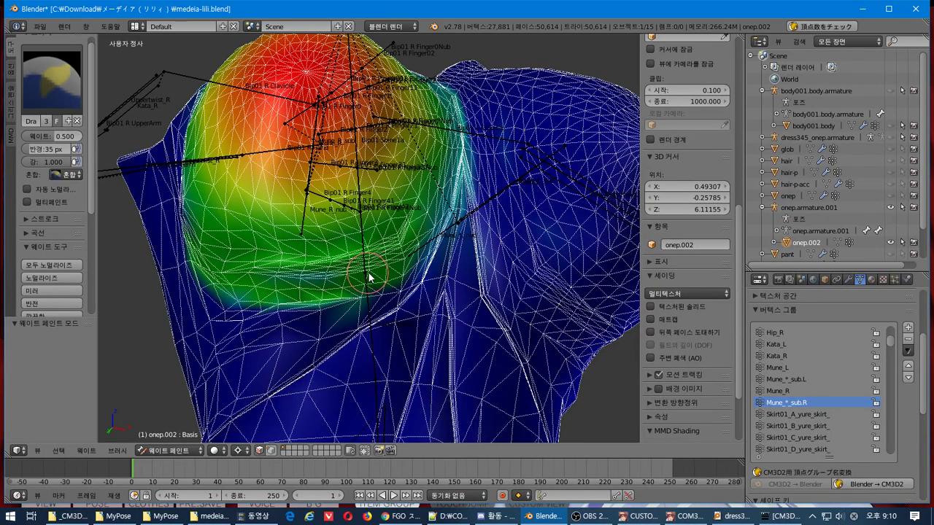
scroll(421, 247, "down", 3)
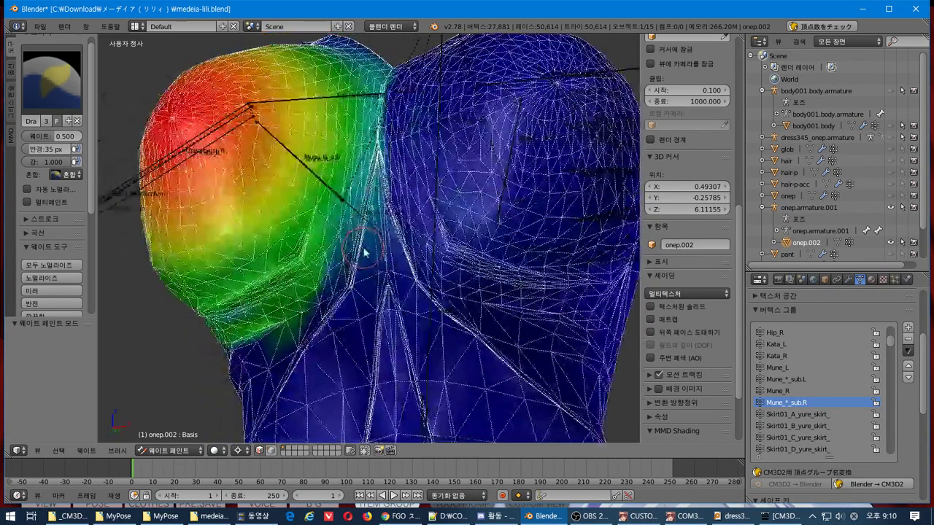
Step: Select the Mune_*_sub.L group and paint its weight at 0.500 along the underside of the matching breast
left_click(825, 379)
scroll(468, 268, "up", 3)
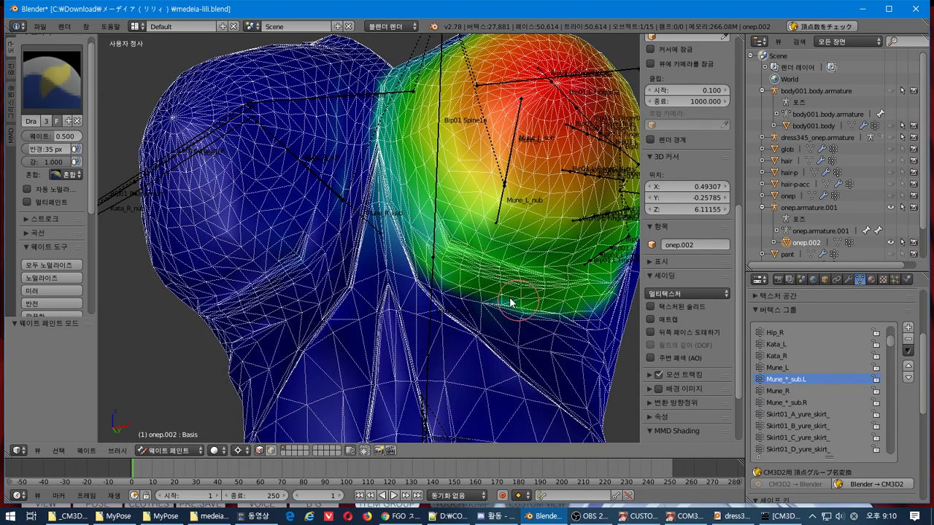
mouse_move(455, 279)
middle_mouse_down()
mouse_move(513, 264)
mouse_move(470, 275)
middle_mouse_up()
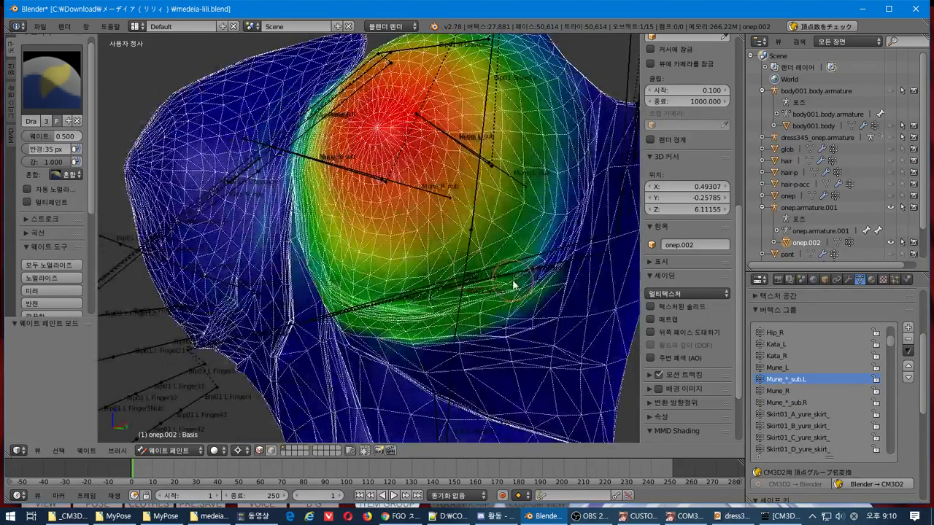
scroll(495, 295, "down", 3)
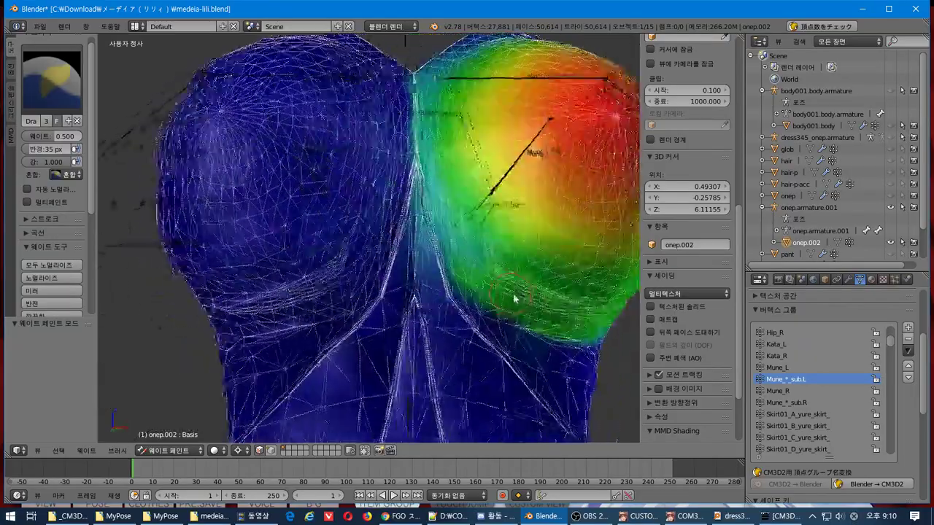
Step: Extend the Mune_*_sub.R and Mune_*_sub.L weights at 0.500 around the lower outer edge of each breast
left_click(785, 402)
scroll(275, 328, "up", 3)
middle_click_drag(275, 328, 317, 319)
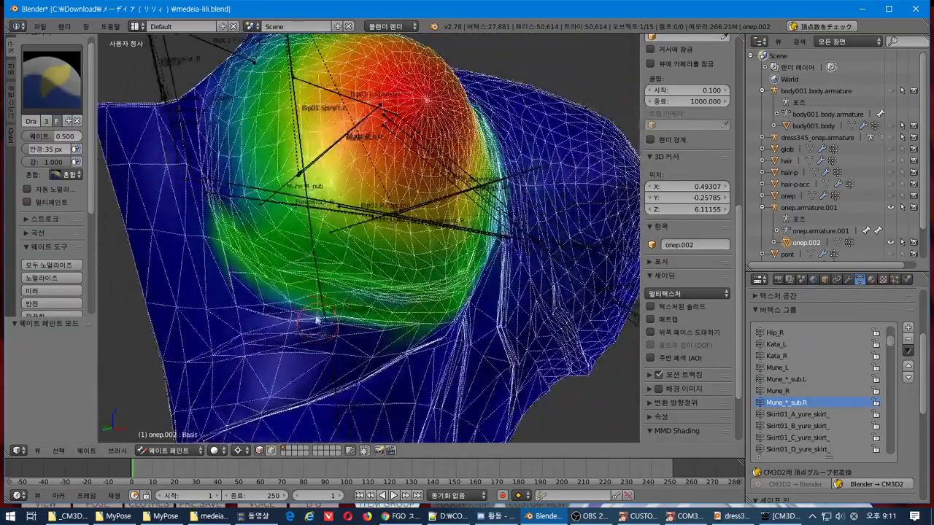
mouse_move(270, 235)
middle_mouse_down()
mouse_move(323, 285)
mouse_move(298, 272)
mouse_move(310, 272)
middle_mouse_up()
left_click(824, 381)
mouse_move(467, 348)
middle_mouse_down()
mouse_move(244, 317)
mouse_move(292, 342)
mouse_move(264, 350)
mouse_move(467, 342)
middle_mouse_up()
Step: Select Mune_*_sub.R, set the brush weight to 0.000 and erase the excess weight along the breast's outer side edge
left_click(823, 402)
middle_click_drag(525, 379, 228, 305)
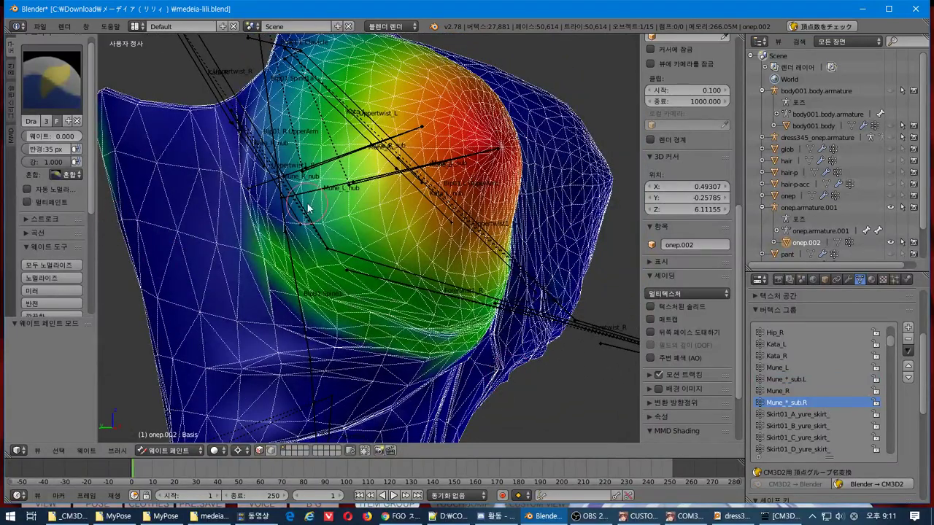
left_click_drag(260, 241, 283, 276)
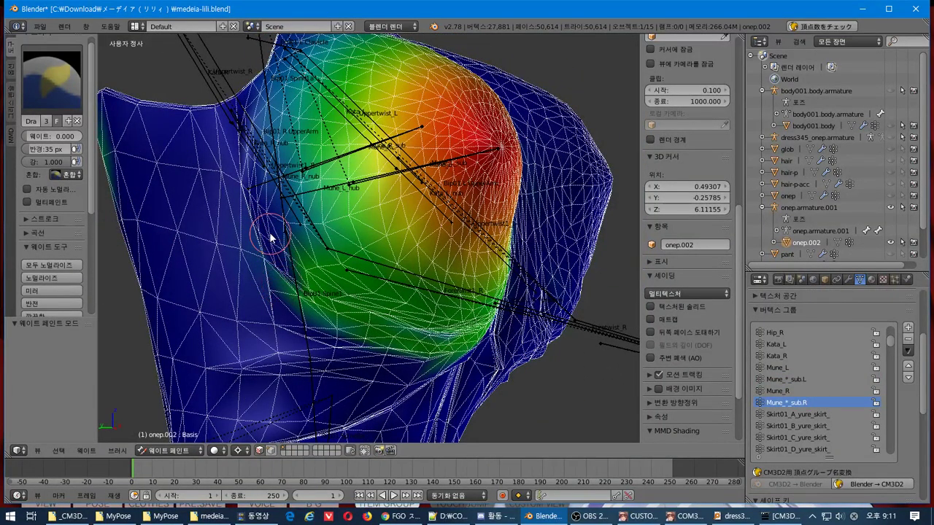
left_click_drag(270, 237, 256, 205)
middle_click_drag(270, 365, 219, 218)
Step: Export the repainted dress over medeia-lili-onep.model in CM3D2 model format
left_click(40, 26)
mouse_move(80, 248)
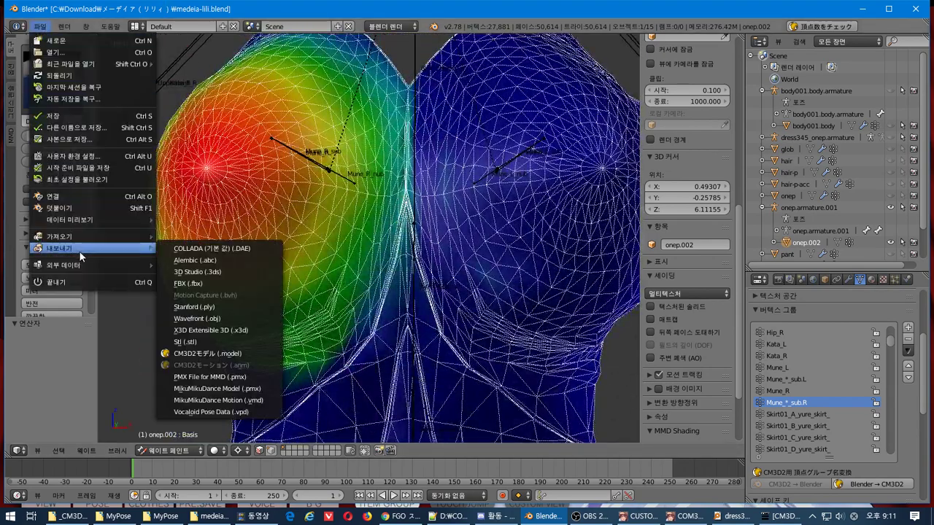
left_click(188, 356)
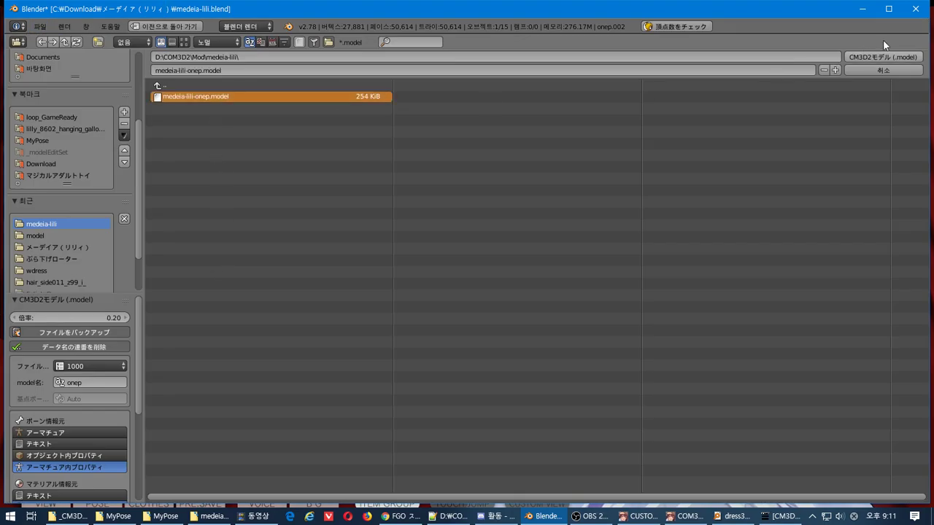
left_click(886, 58)
Step: Switch to Custom Order Maid 3D 2, remove and re-equip the dress to reload it, and check both breasts' undersides
key("alt+Tab")
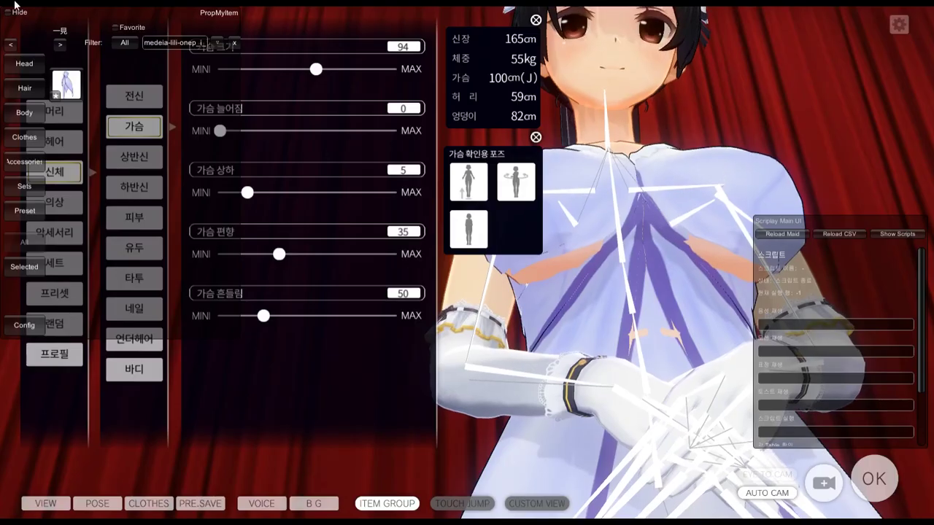
left_click(24, 241)
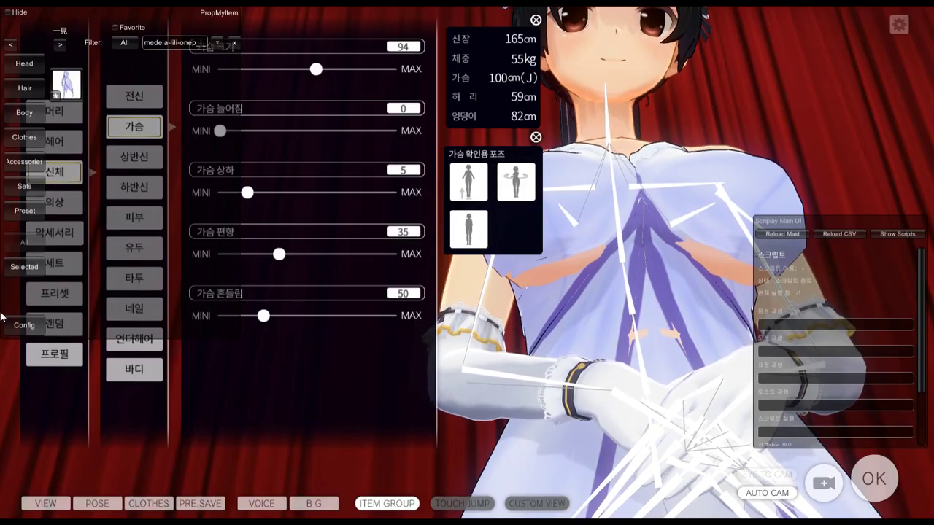
left_click(56, 71)
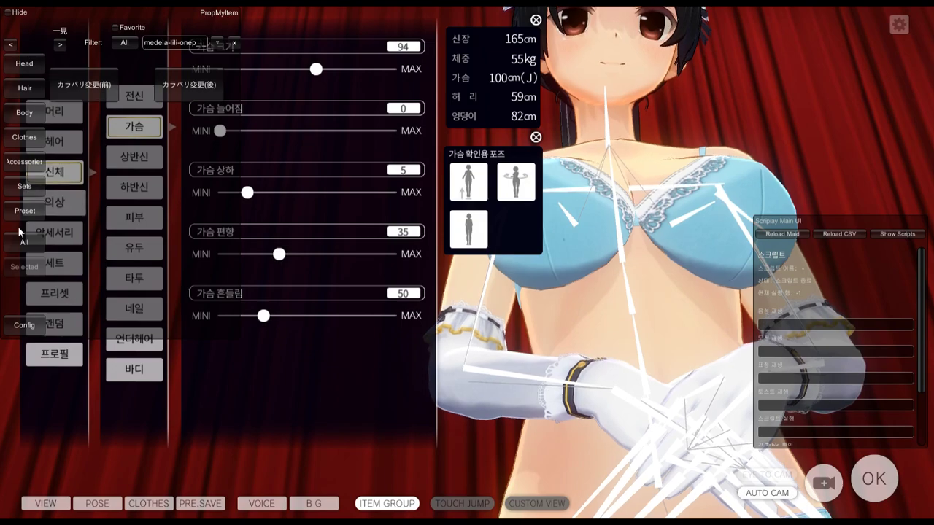
left_click(22, 242)
left_click(68, 73)
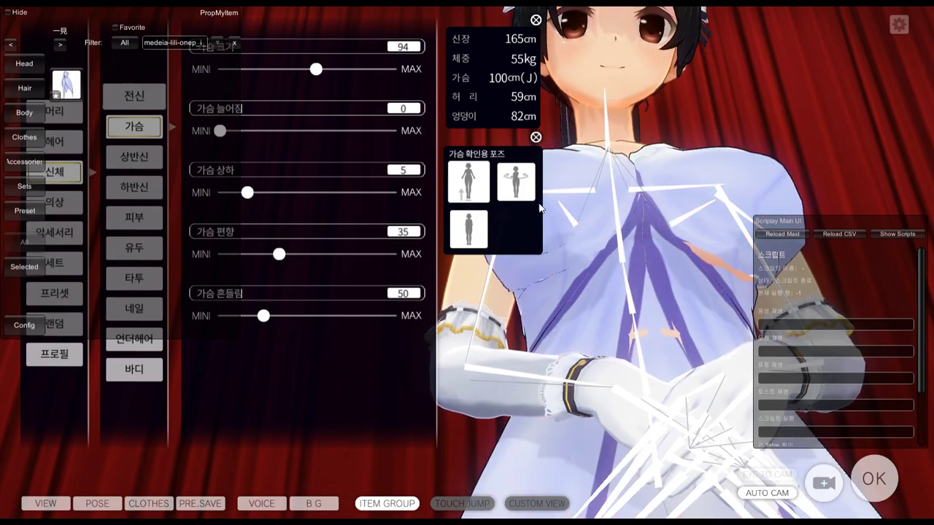
left_click_drag(662, 259, 624, 250)
Step: Switch to Blender, return the dress to Weight Paint mode, select Mune_*_sub.L and compare its under-bust weights with the game view
key("alt+Tab")
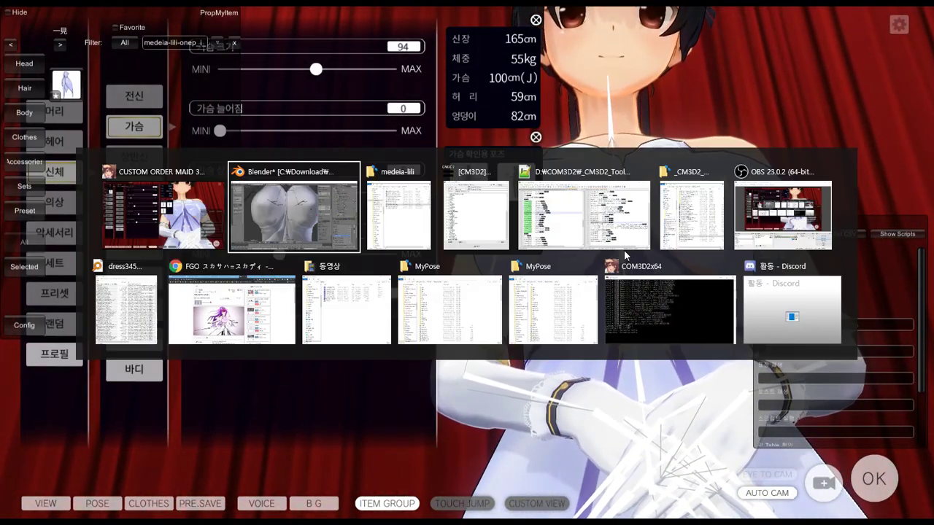
key("Tab")
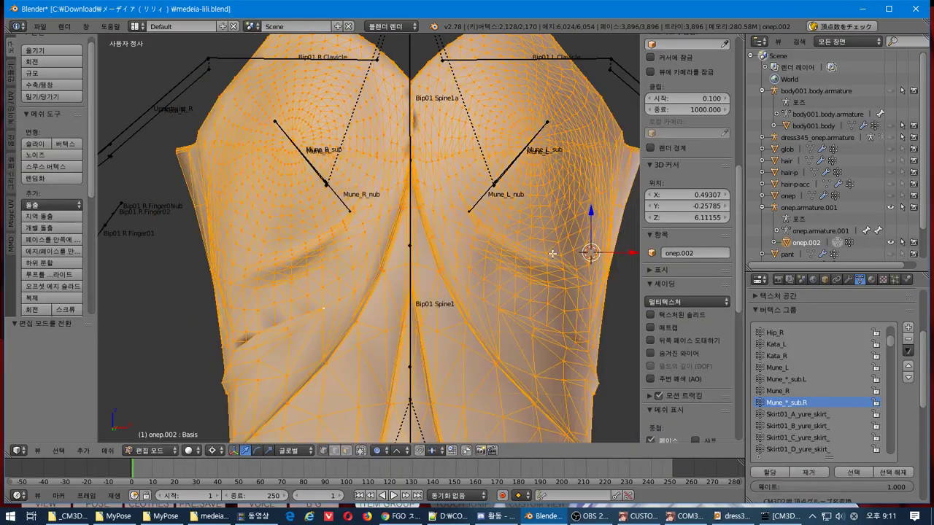
key("Tab")
left_click(169, 450)
left_click(191, 385)
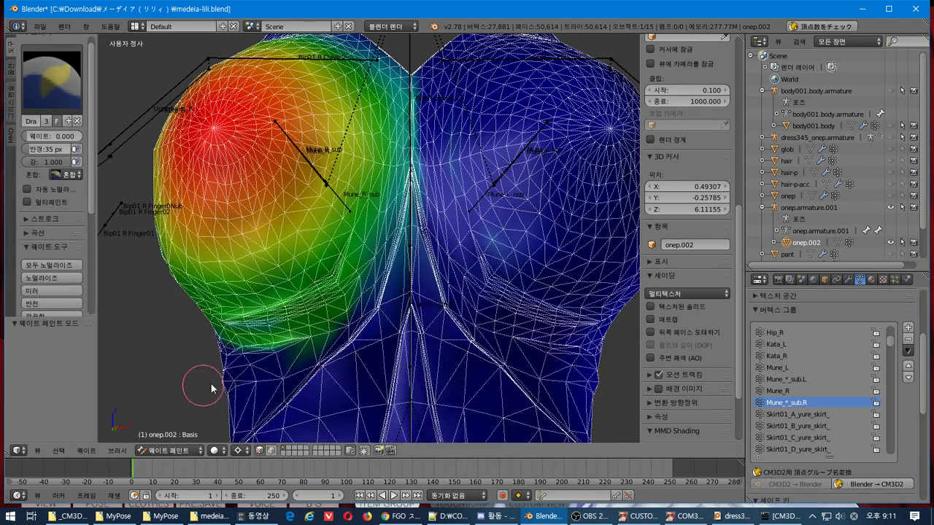
left_click(793, 379)
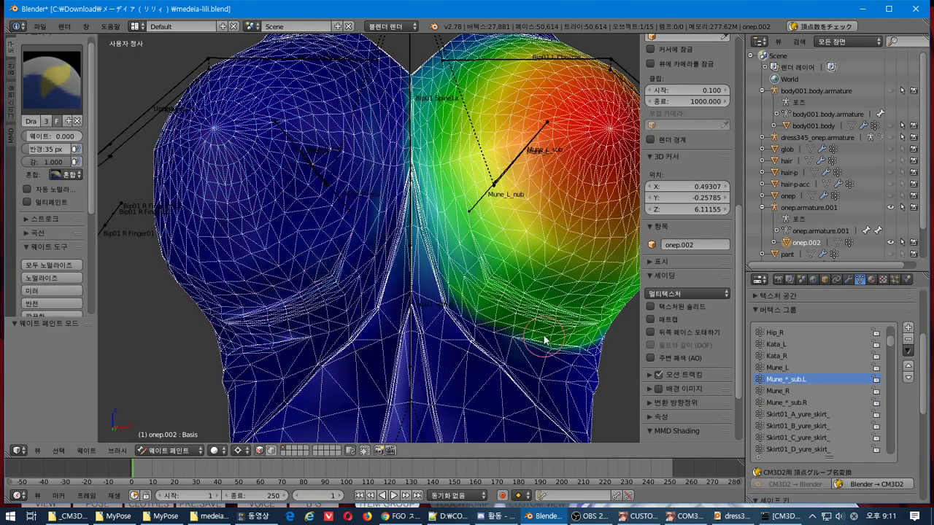
key("alt+Tab")
key("alt+Tab")
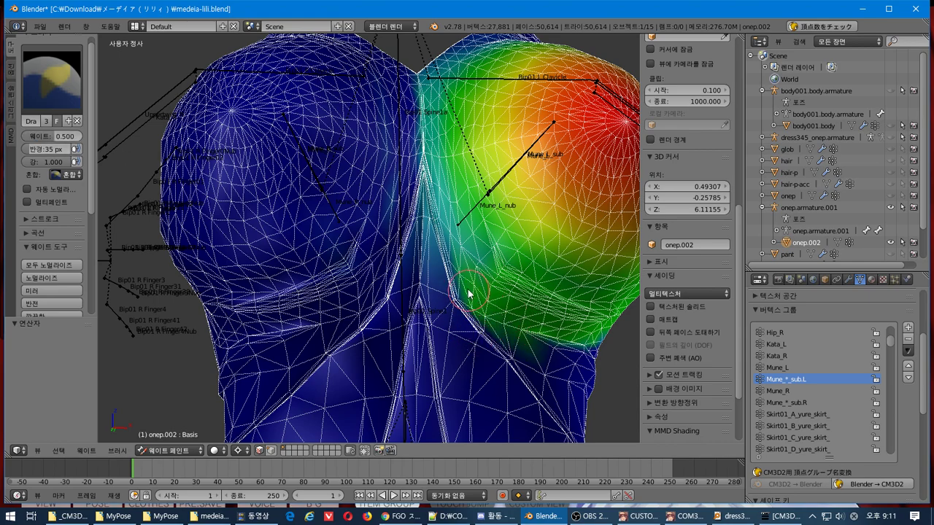
Step: With brush weight 0.500, paint the Mune_*_sub.L and Mune_*_sub.R weights farther over the inner under-bust folds
middle_click_drag(470, 291, 380, 321)
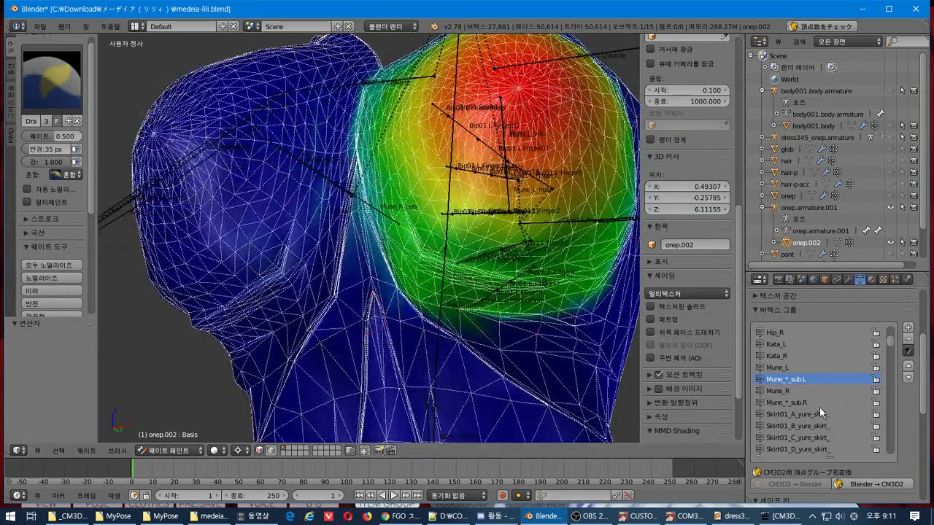
left_click(818, 403)
middle_click_drag(334, 340, 382, 348)
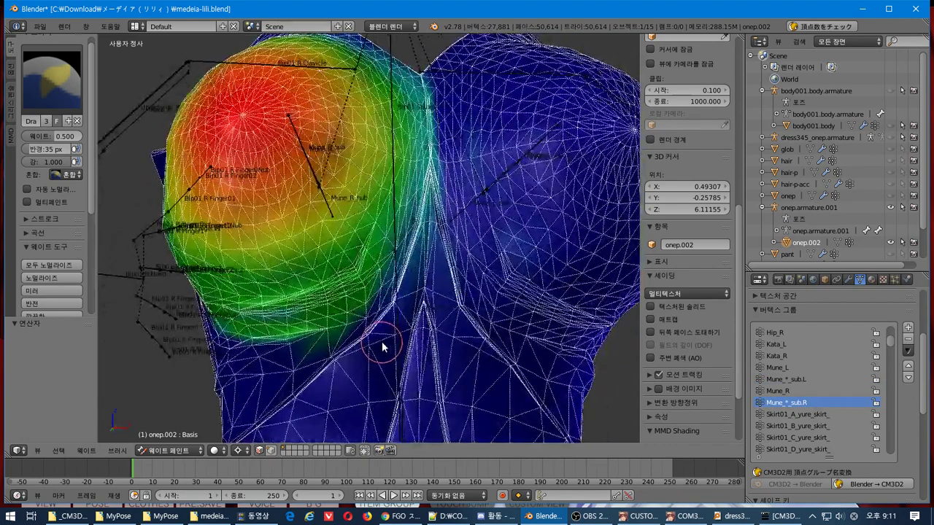
Step: Re-export the dress as a CM3D2 model, replacing medeia-lili-onep.model with the extended under-bust weights
left_click(39, 26)
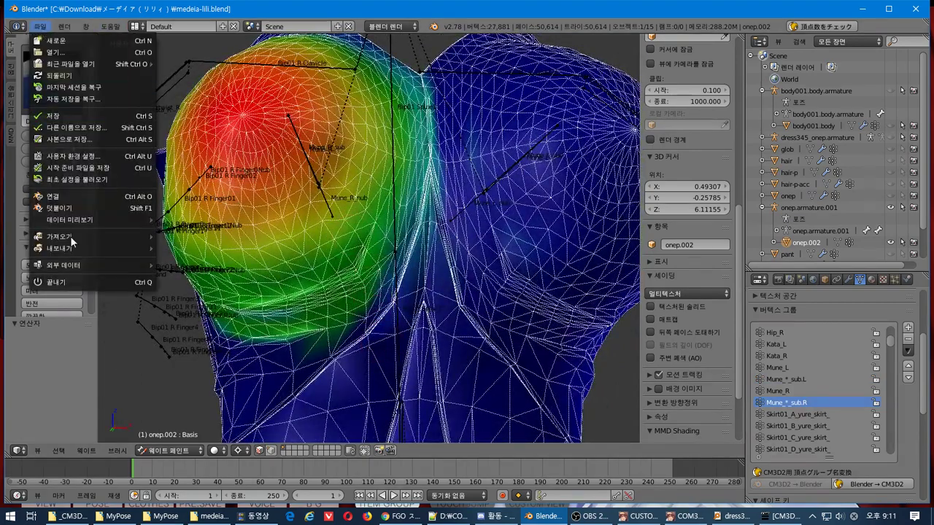
mouse_move(73, 247)
left_click(208, 354)
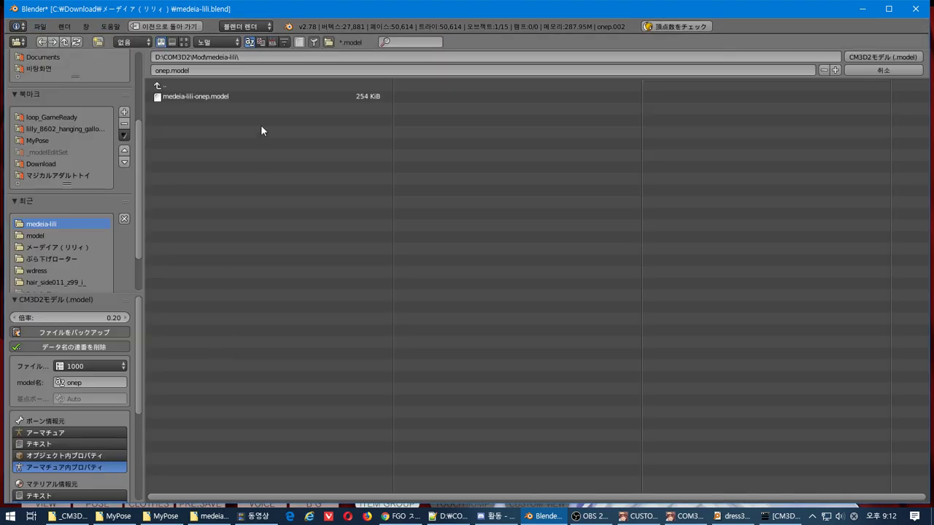
left_click(240, 97)
left_click(880, 56)
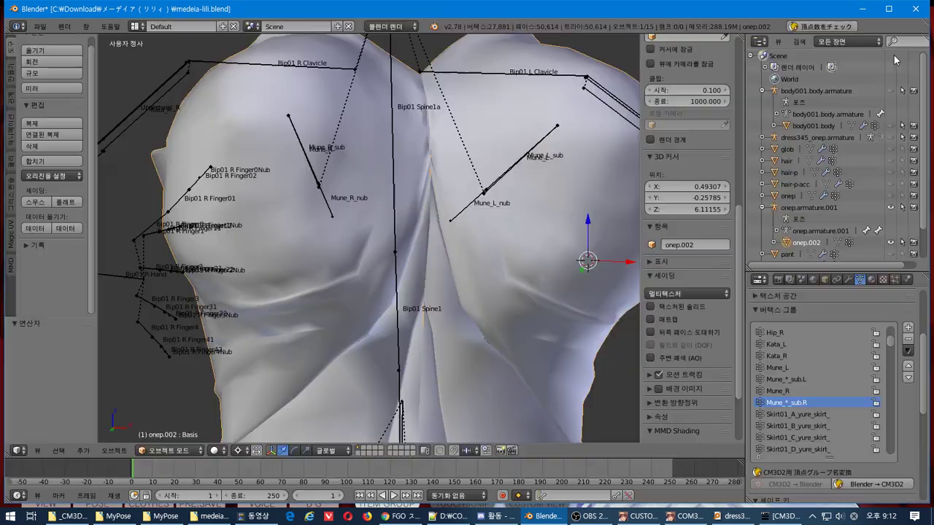
Step: Switch to Custom Order Maid 3D 2 and re-equip the dress to check the under-bust area for poke-through
key("alt+Tab")
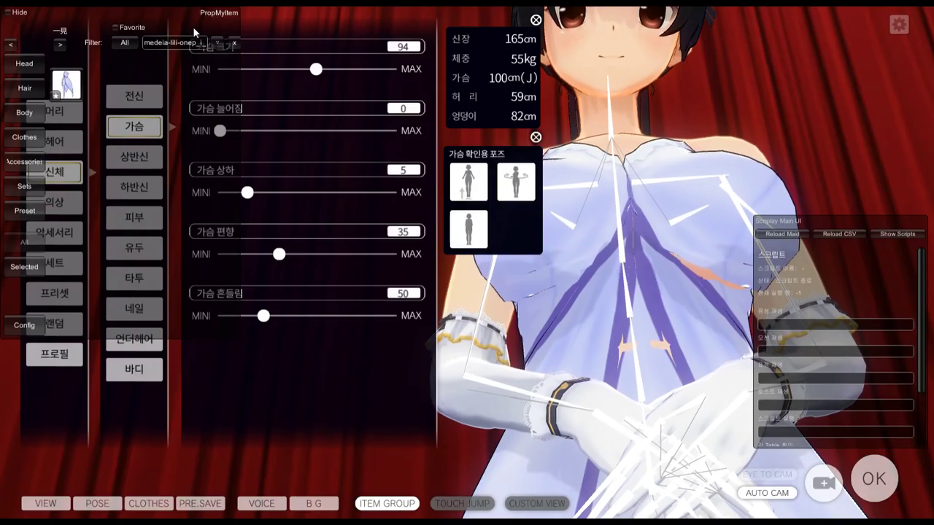
left_click(25, 267)
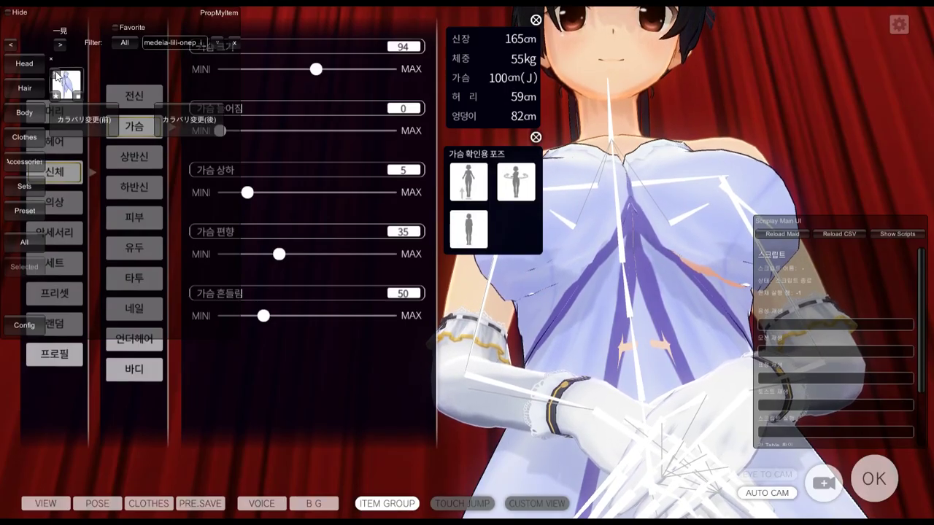
left_click(58, 76)
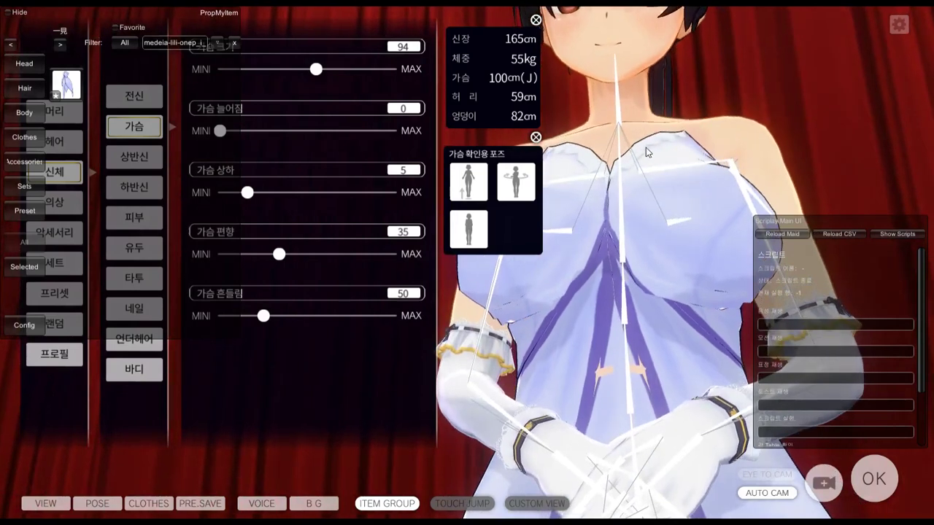
Step: Reduce the character's breast size to 44, inspect the dress from the side, and raise the breast size again
left_click_drag(316, 68, 275, 73)
left_click_drag(808, 103, 925, 160)
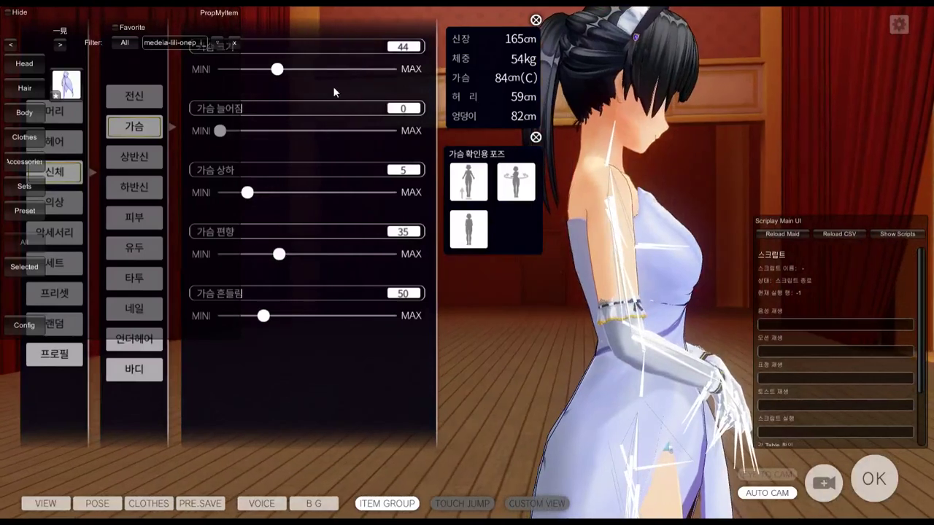
left_click_drag(272, 69, 315, 81)
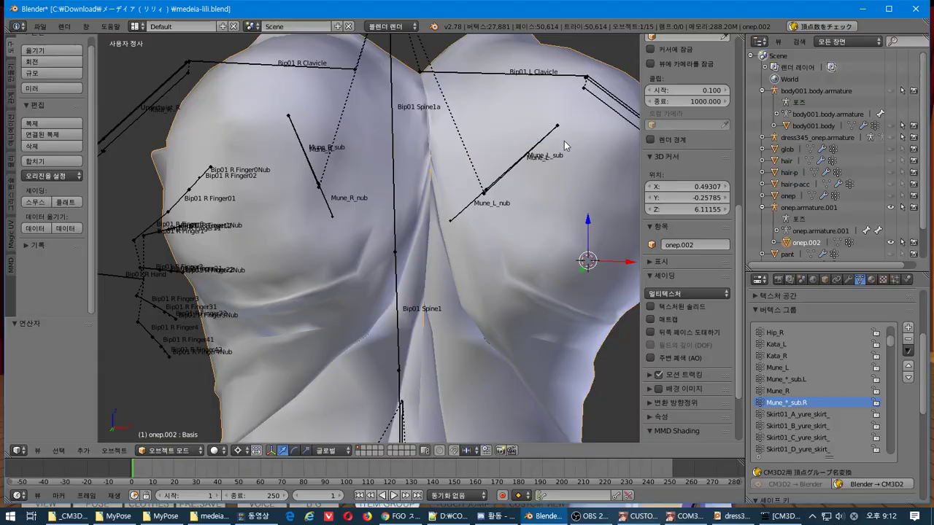
Step: Switch to Blender and return the dress mesh onep.002 to Weight Paint mode
scroll(570, 142, "down", 4)
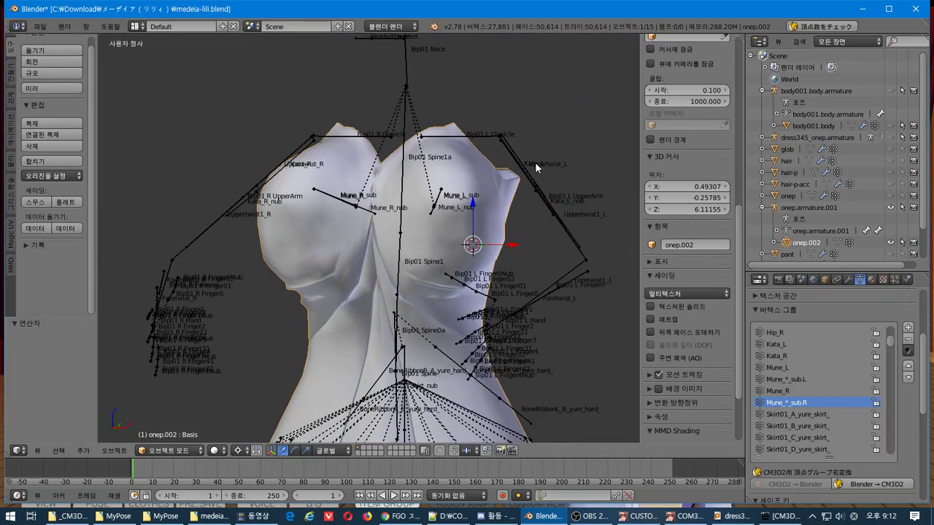
key("Tab")
key("Tab")
left_click(189, 450)
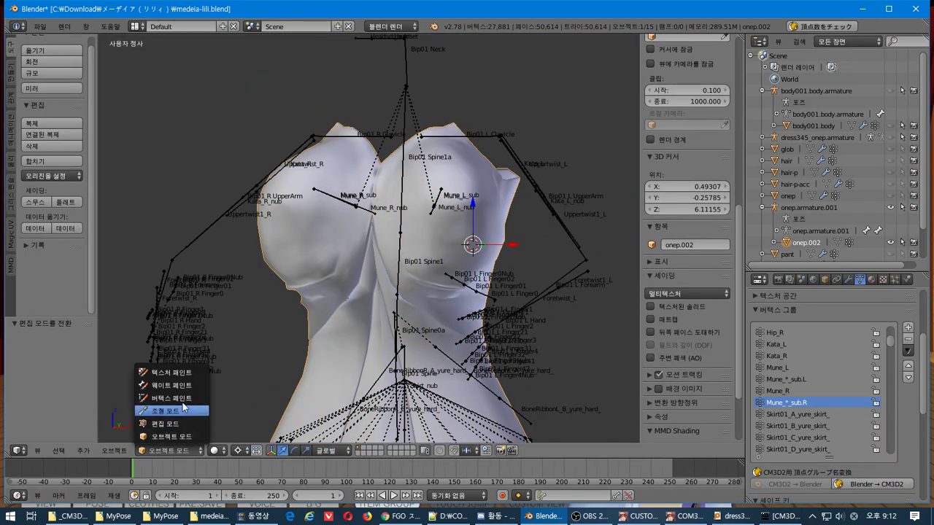
left_click(173, 385)
scroll(461, 235, "up", 4)
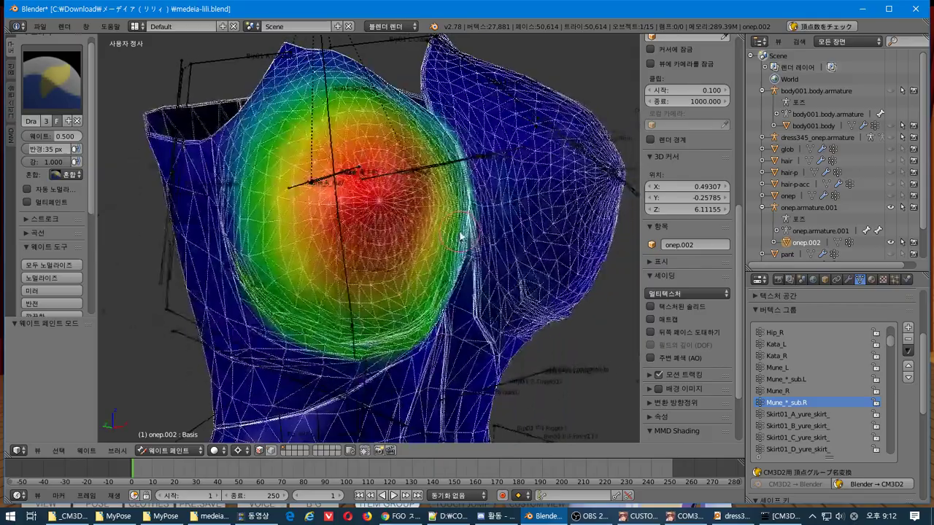
middle_click_drag(461, 236, 432, 237)
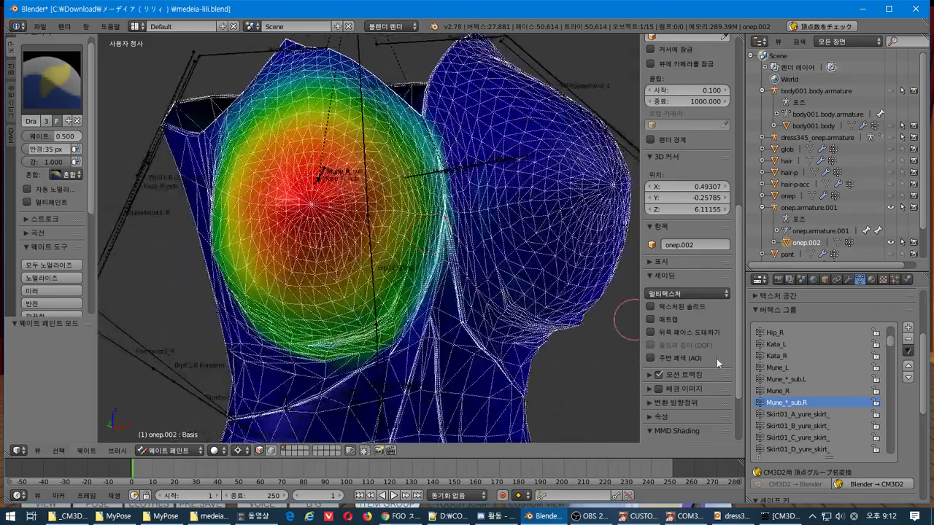
Step: Disable the munel shape key on onep.002 and examine the Mune_*_sub.R weights around the under-bust folds
scroll(876, 344, "down", 1)
scroll(922, 374, "up", 4)
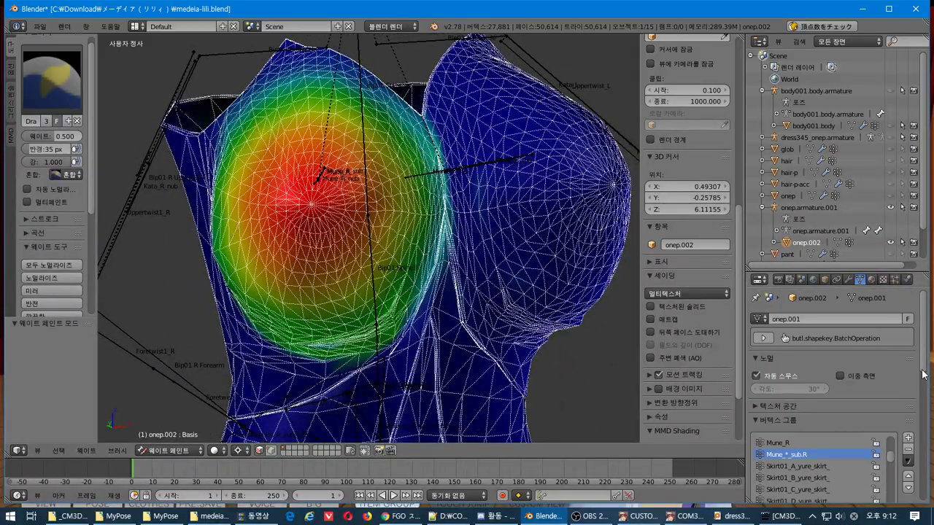
scroll(923, 358, "down", 8)
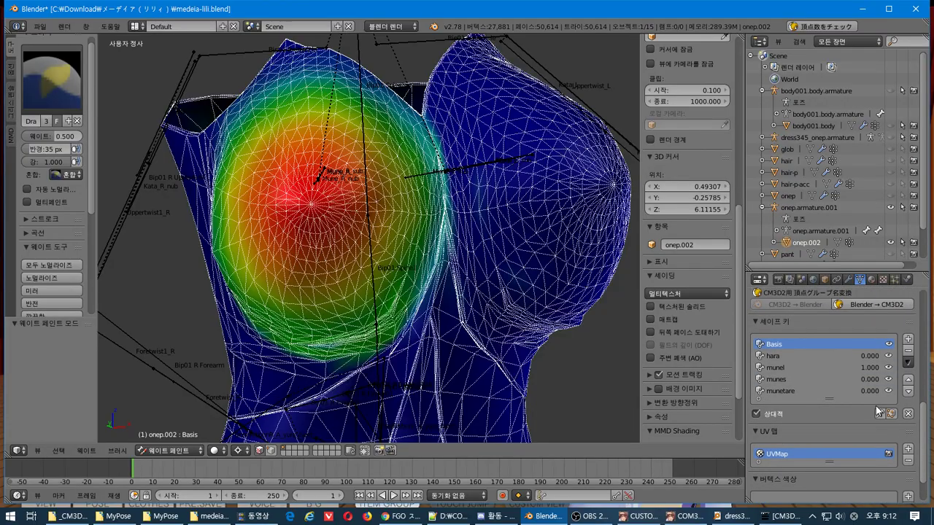
left_click(888, 367)
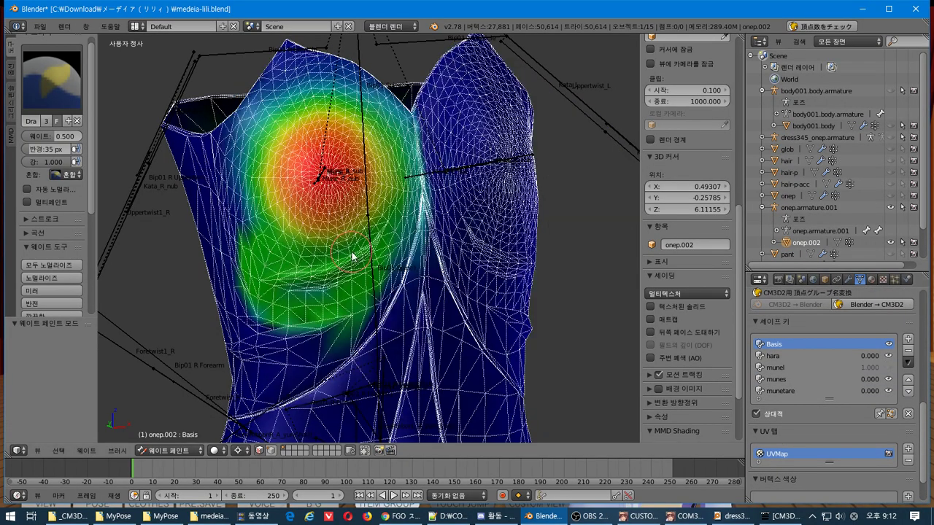
scroll(467, 237, "up", 2)
middle_click_drag(454, 239, 405, 239)
middle_click_drag(482, 232, 518, 228)
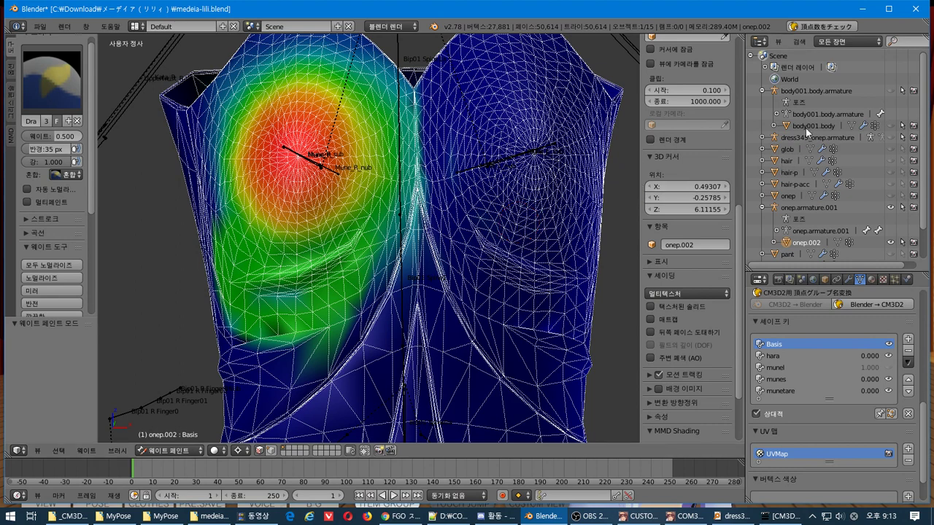
Step: Show body001.body and put it in Weight Paint mode to examine its bust weights from below
left_click(807, 126)
left_click(891, 125)
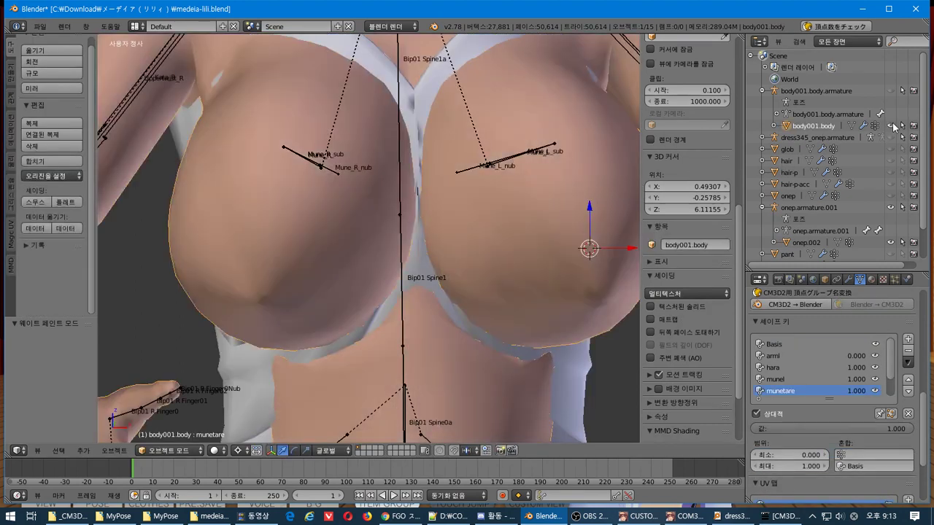
left_click(170, 450)
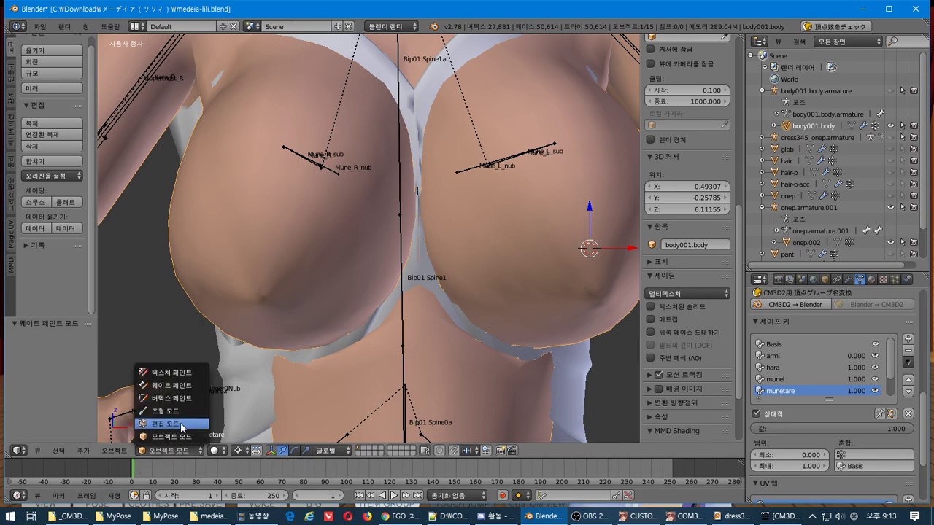
left_click(184, 391)
mouse_move(520, 291)
middle_mouse_down()
mouse_move(517, 257)
mouse_move(503, 239)
mouse_move(409, 274)
mouse_move(421, 271)
mouse_move(354, 271)
mouse_move(390, 306)
mouse_move(494, 298)
mouse_move(496, 332)
middle_mouse_up()
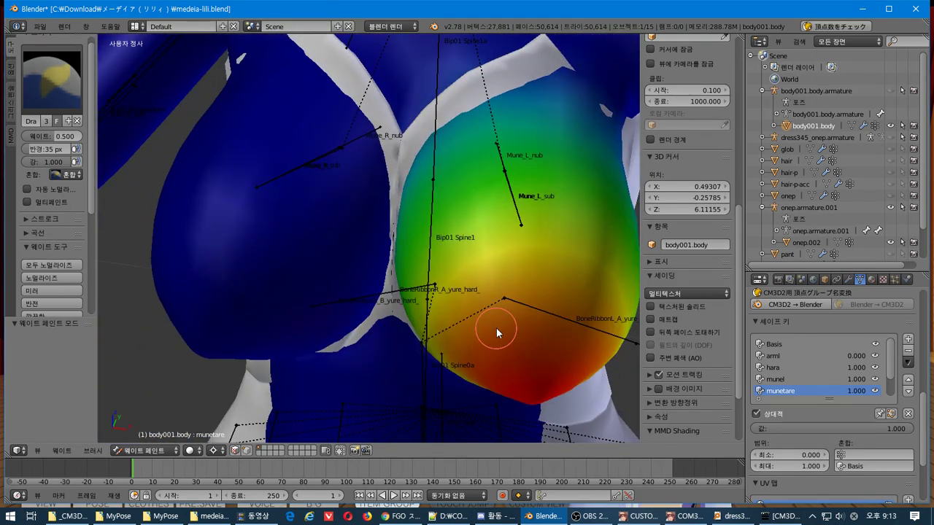
left_click(830, 367)
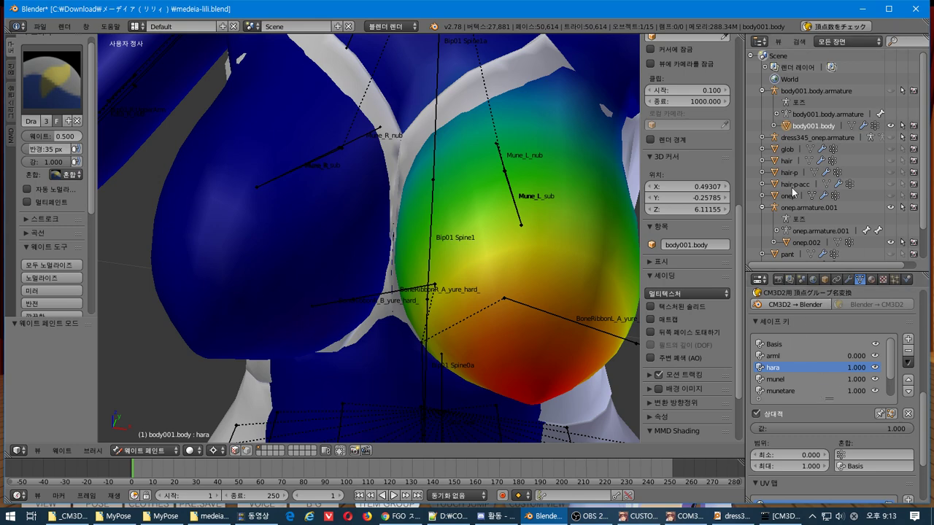
Step: Return to onep.002, hide body001.body again, and re-enable the dress's munel shape key
left_click(795, 247)
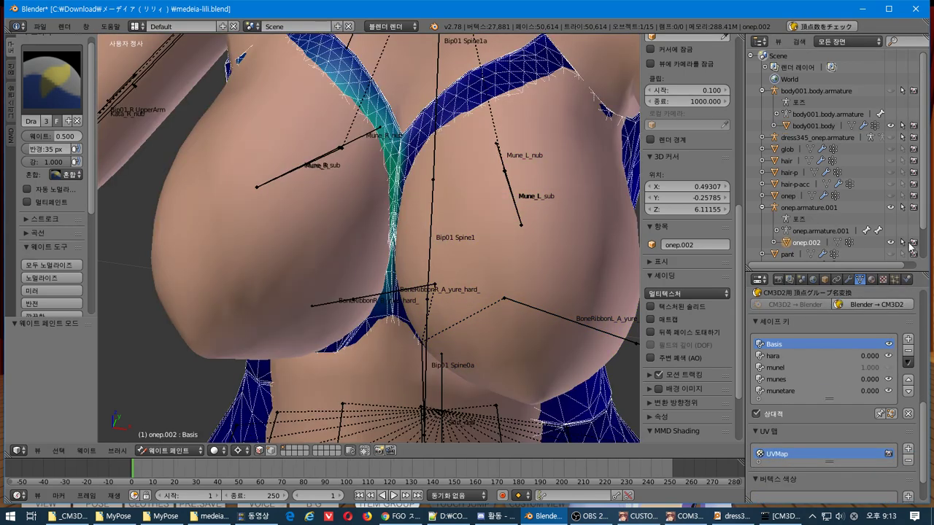
left_click(890, 125)
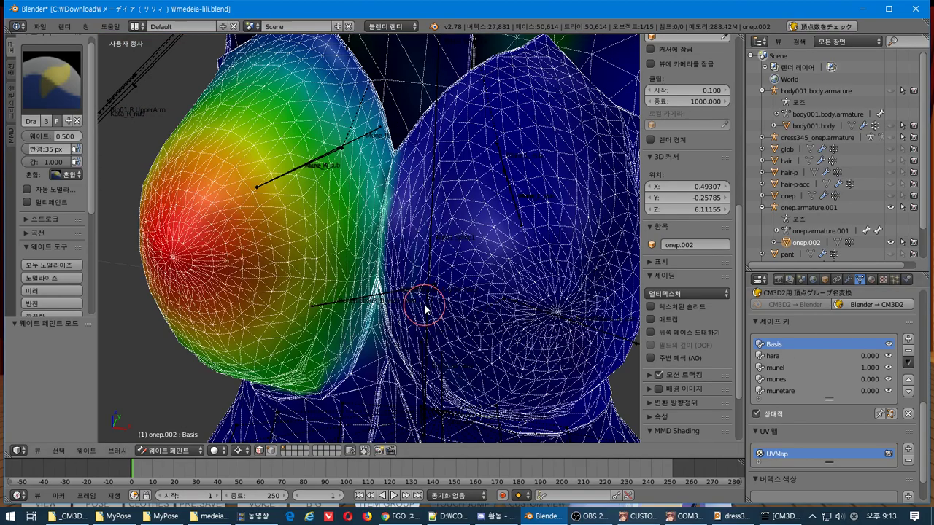
middle_click_drag(423, 309, 358, 278)
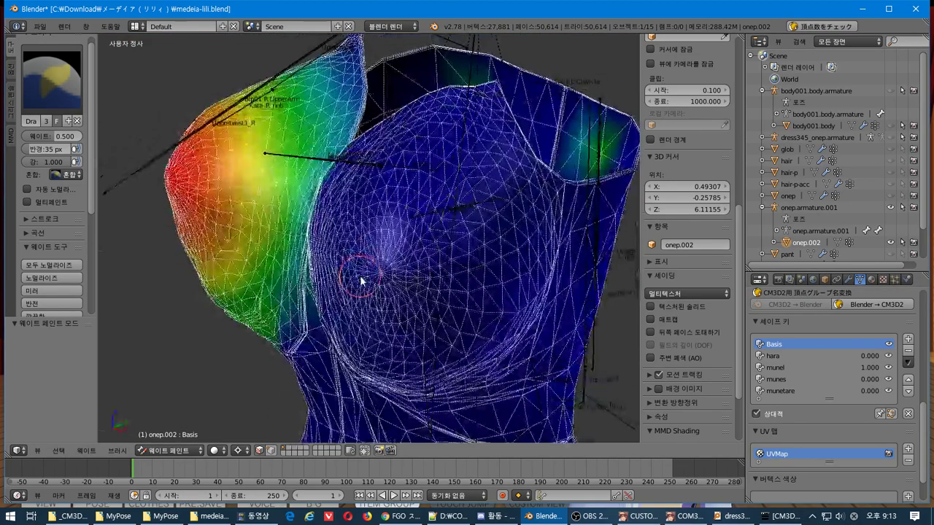
Step: Set the dress's munetare shape key to 1.000 and inspect the sagging bust shape from the side
left_click(808, 393)
left_click_drag(809, 429, 912, 429)
middle_click_drag(408, 288, 634, 255)
scroll(562, 264, "down", 4)
middle_click_drag(563, 264, 585, 262)
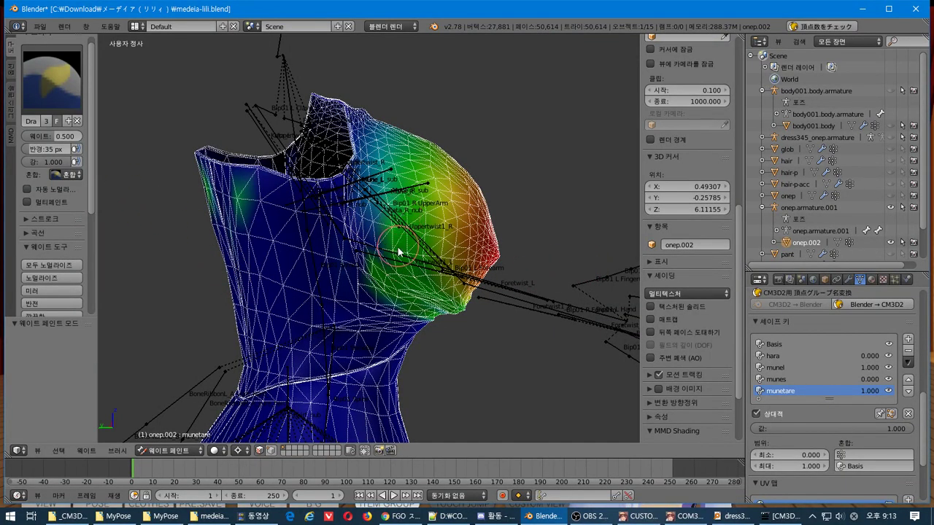
Step: With brush weight 0.000, erase the stray Mune_*_sub.R weights under the opposite breast and on the back of the dress
middle_click_drag(402, 229, 183, 296)
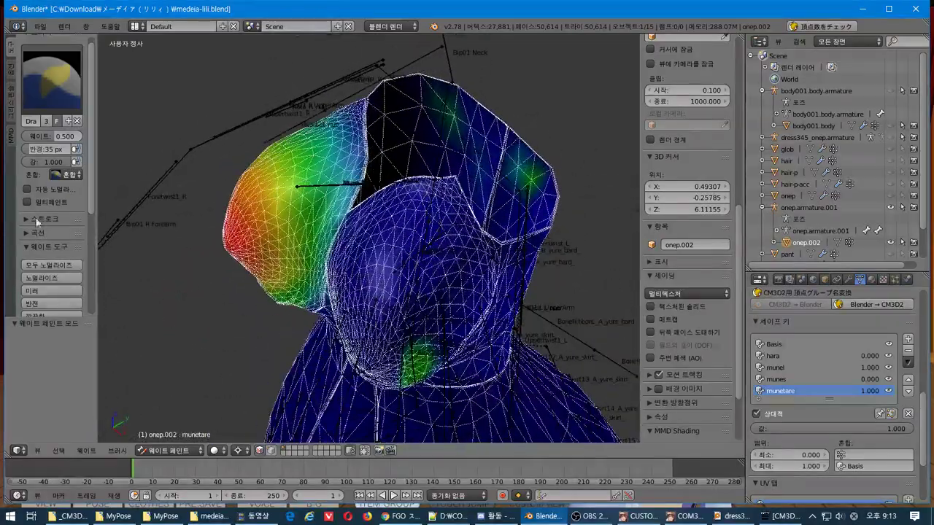
left_click_drag(53, 136, 23, 137)
mouse_move(541, 179)
left_mouse_down()
mouse_move(461, 139)
mouse_move(511, 180)
mouse_move(496, 324)
mouse_move(410, 337)
left_mouse_up()
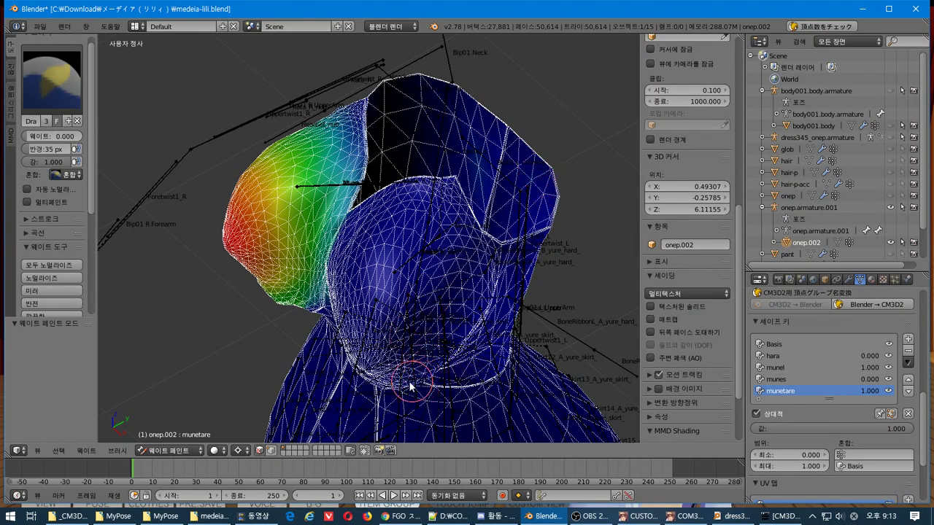
middle_click_drag(448, 357, 561, 293)
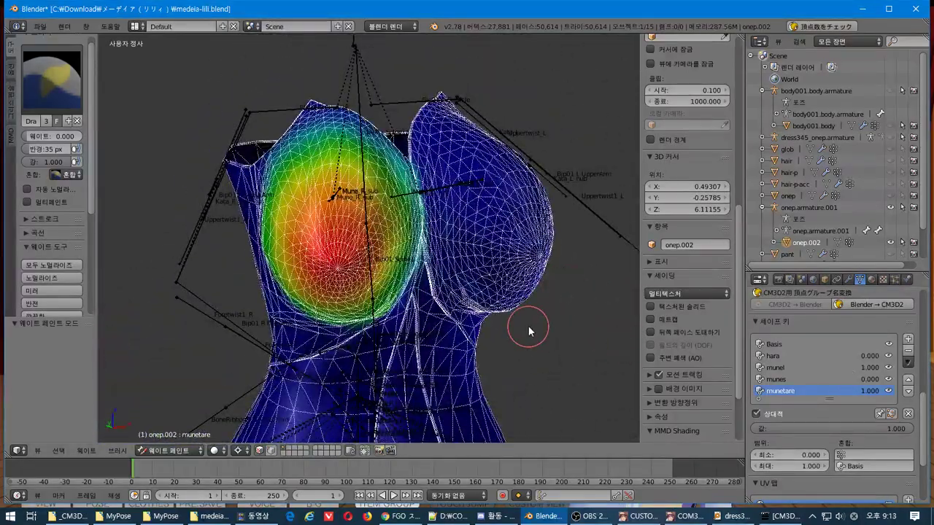
Step: Select Mune_*_sub.L and, with brush weight 0.500, extend its weights over the outer side and under-bust area
scroll(885, 383, "up", 10)
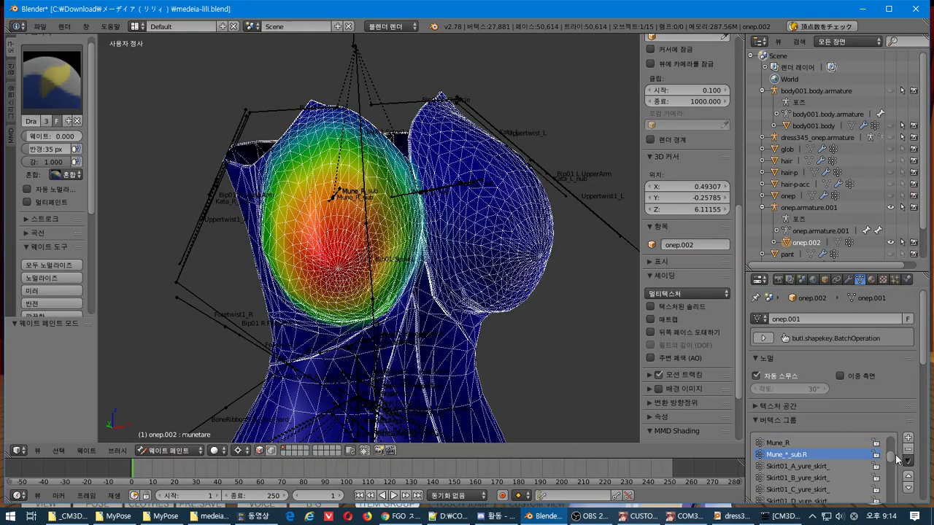
left_click_drag(896, 456, 896, 452)
left_click(817, 466)
middle_click_drag(519, 321, 300, 287)
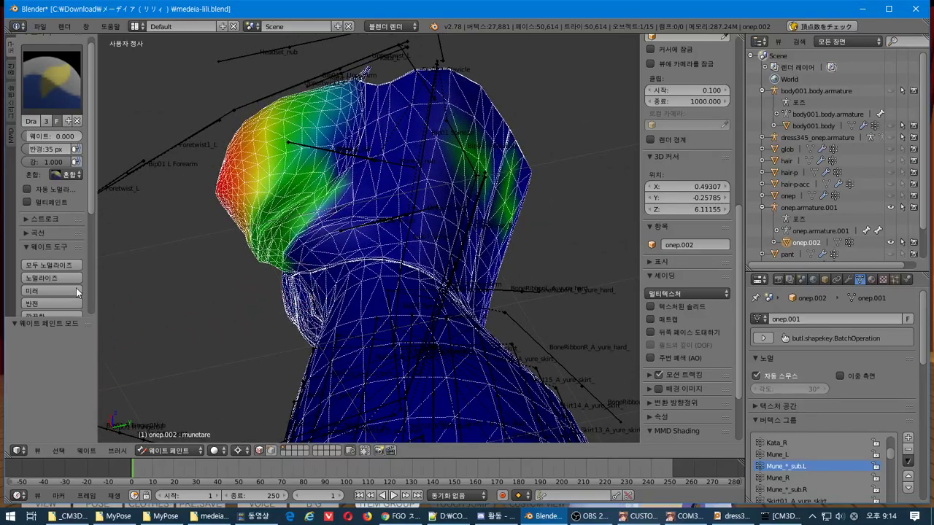
left_click(54, 136)
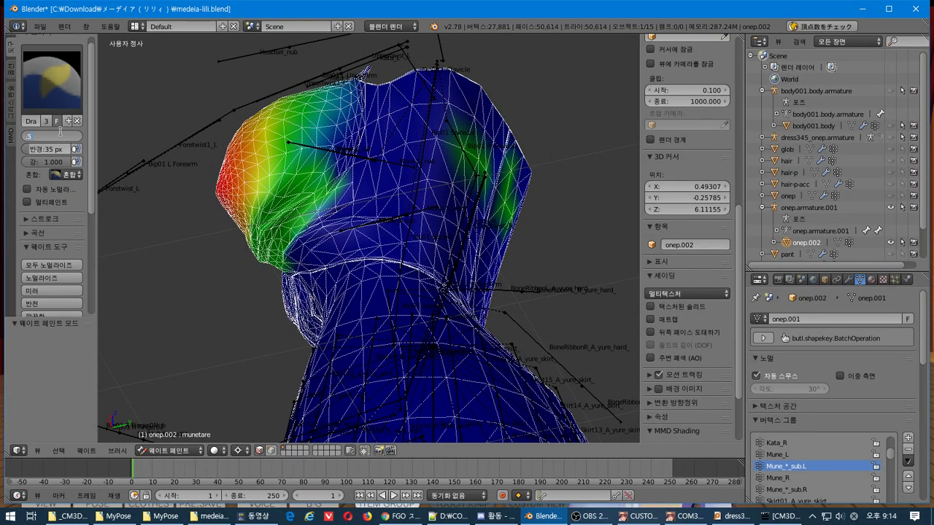
mouse_move(298, 252)
middle_mouse_down()
mouse_move(317, 208)
mouse_move(387, 206)
middle_mouse_up()
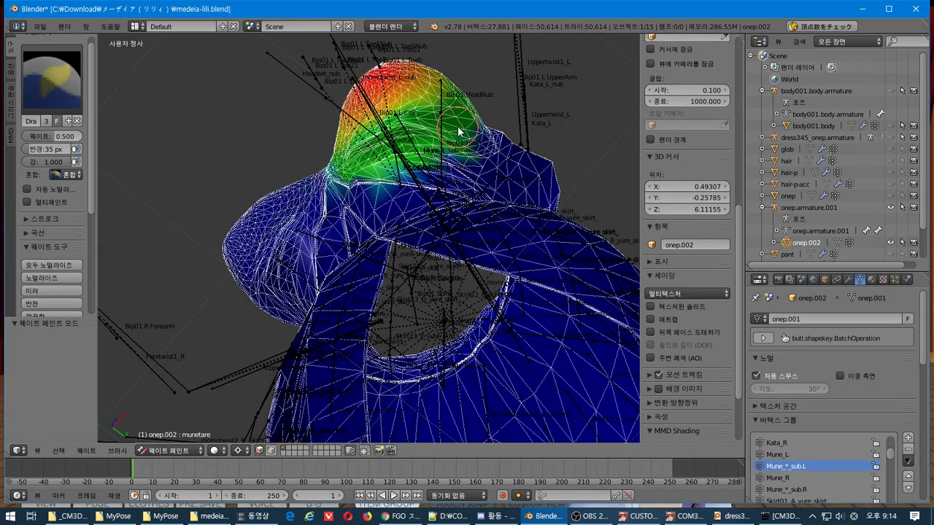
mouse_move(458, 132)
middle_mouse_down()
mouse_move(581, 133)
mouse_move(592, 179)
mouse_move(373, 189)
middle_mouse_up()
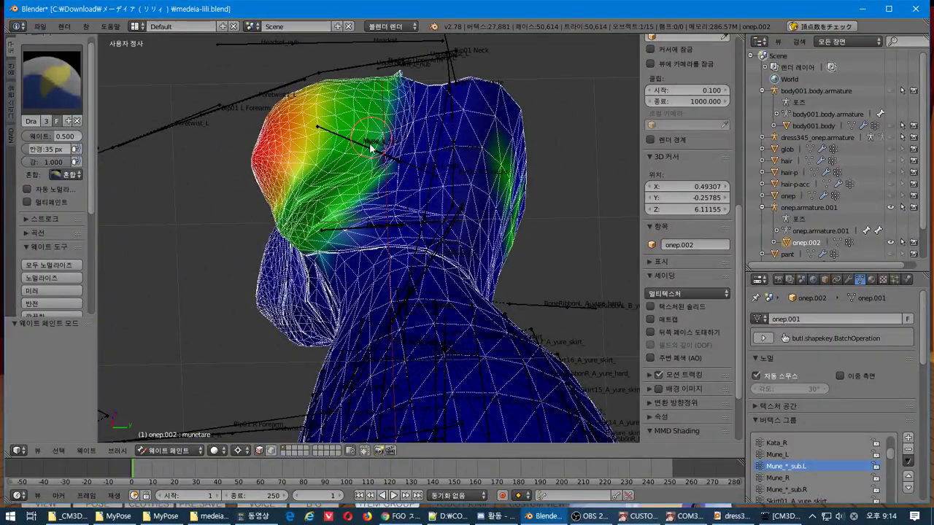
middle_click_drag(355, 190, 496, 182)
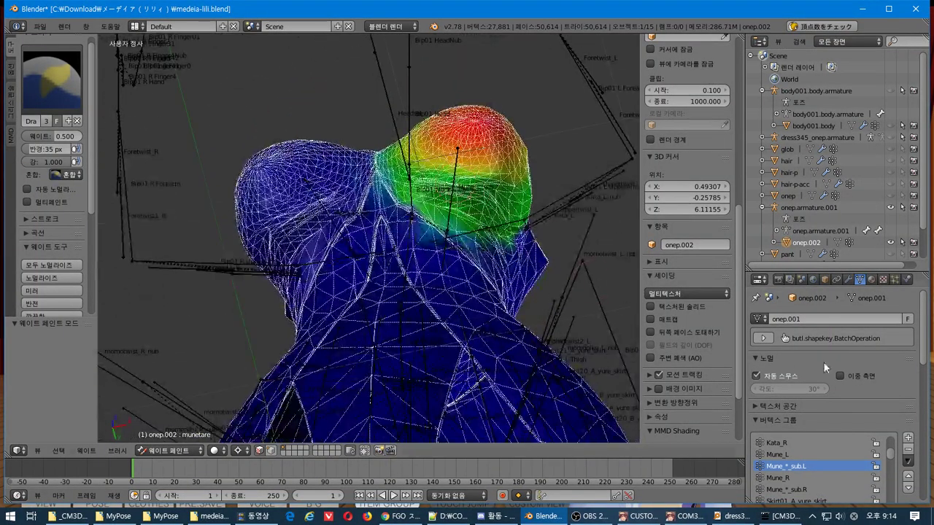
Step: Compare the Mune_*_sub.L and Mune_*_sub.R weights, then extend Mune_*_sub.R over its outer under-bust area at weight 0.500
left_click(811, 489)
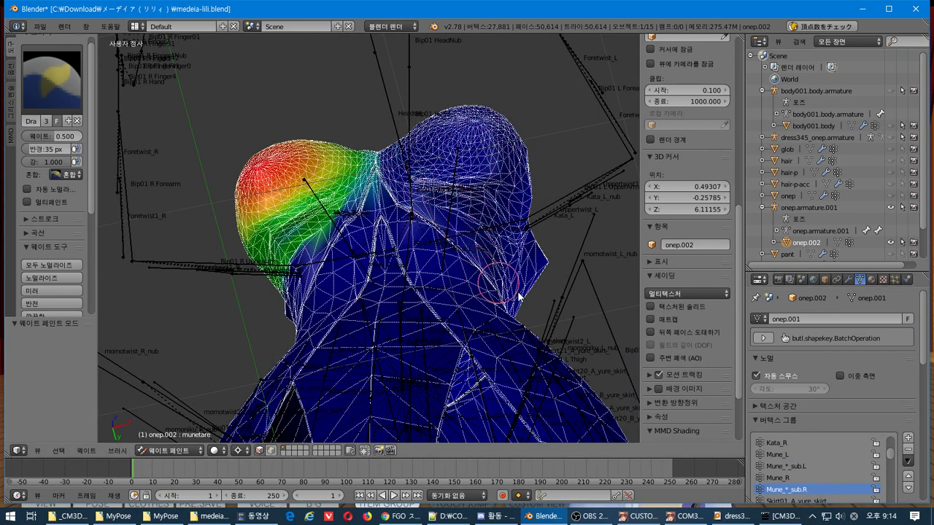
left_click(820, 474)
left_click(821, 468)
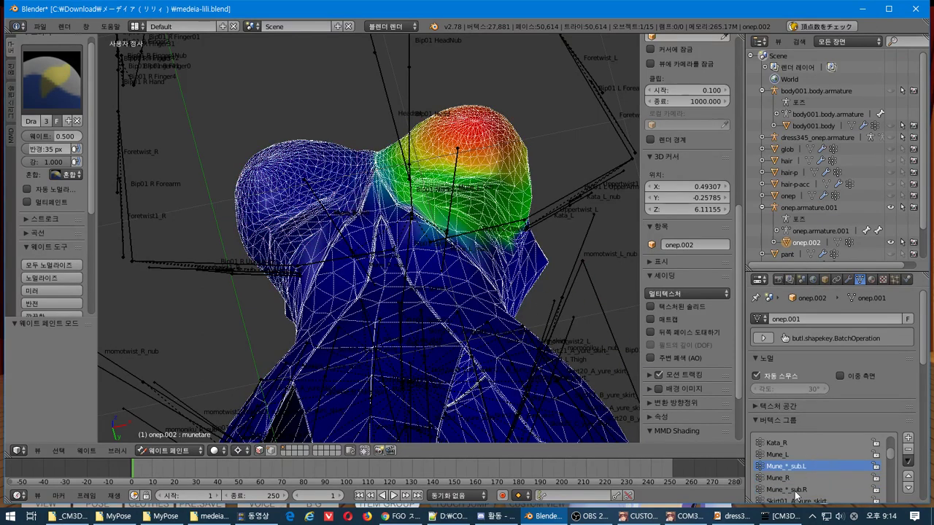
left_click(795, 491)
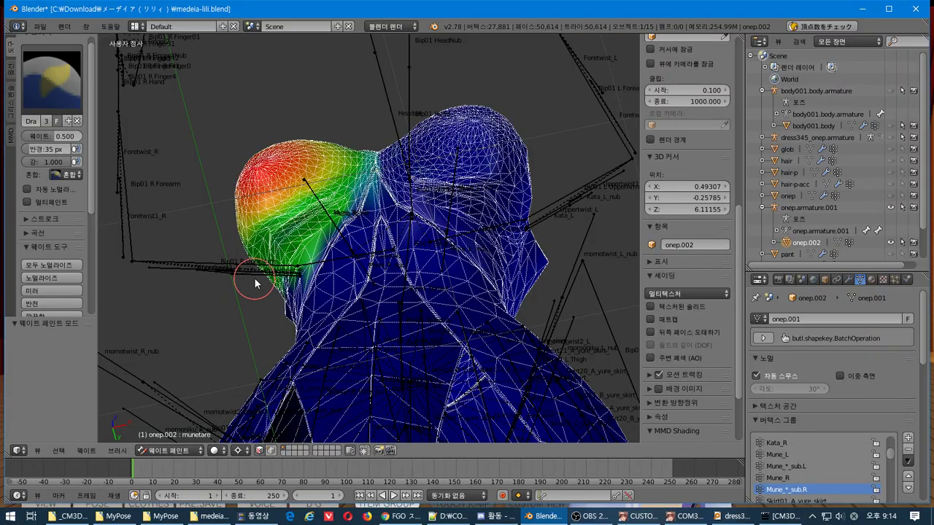
mouse_move(288, 270)
middle_mouse_down()
mouse_move(538, 285)
mouse_move(447, 358)
mouse_move(458, 427)
mouse_move(444, 418)
middle_mouse_up()
Step: With brush weight 0.000, erase the Mune_*_sub.R weights along the upper and outer edges of its bust cup
left_click_drag(42, 136, 22, 137)
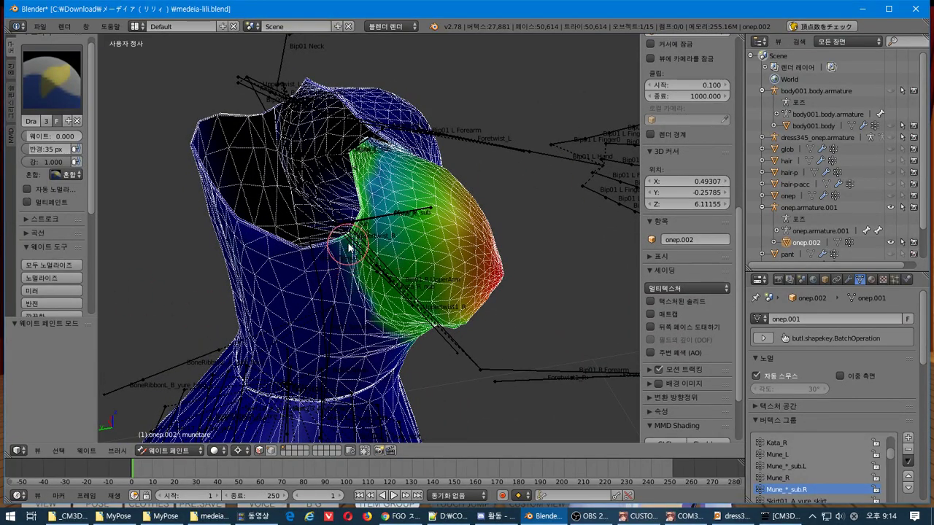
mouse_move(348, 248)
left_mouse_down()
mouse_move(373, 125)
mouse_move(356, 157)
mouse_move(339, 286)
left_mouse_up()
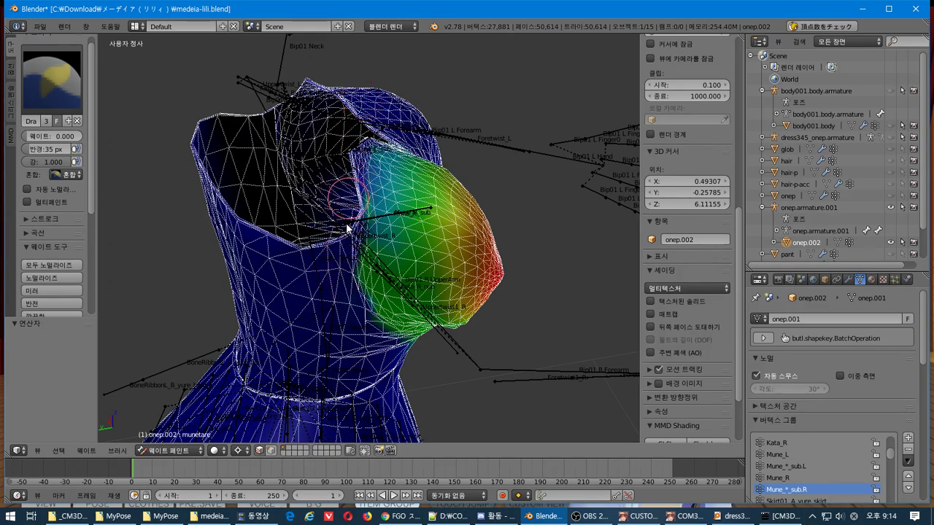
left_click_drag(344, 214, 368, 111)
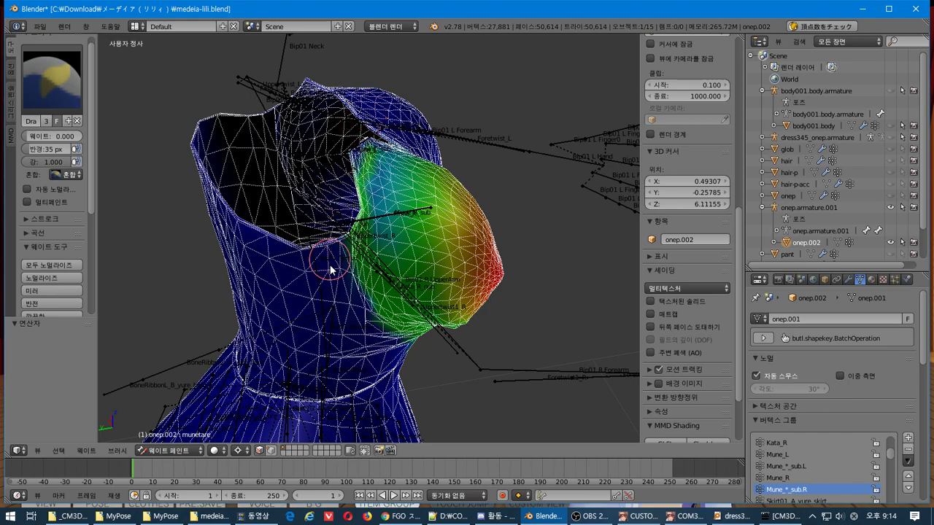
mouse_move(357, 124)
middle_mouse_down()
mouse_move(517, 100)
mouse_move(437, 87)
mouse_move(329, 119)
middle_mouse_up()
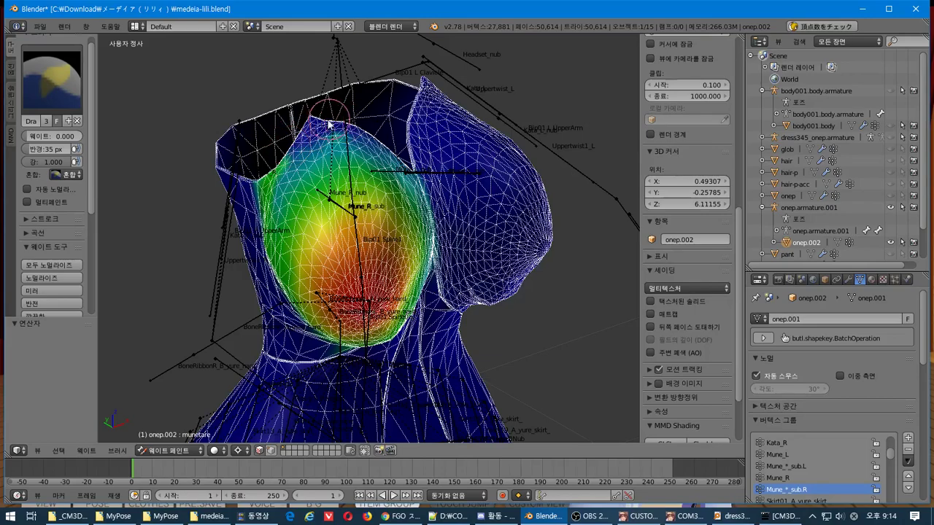
left_click_drag(329, 124, 278, 181)
key("ctrl+z")
left_click_drag(298, 130, 261, 181)
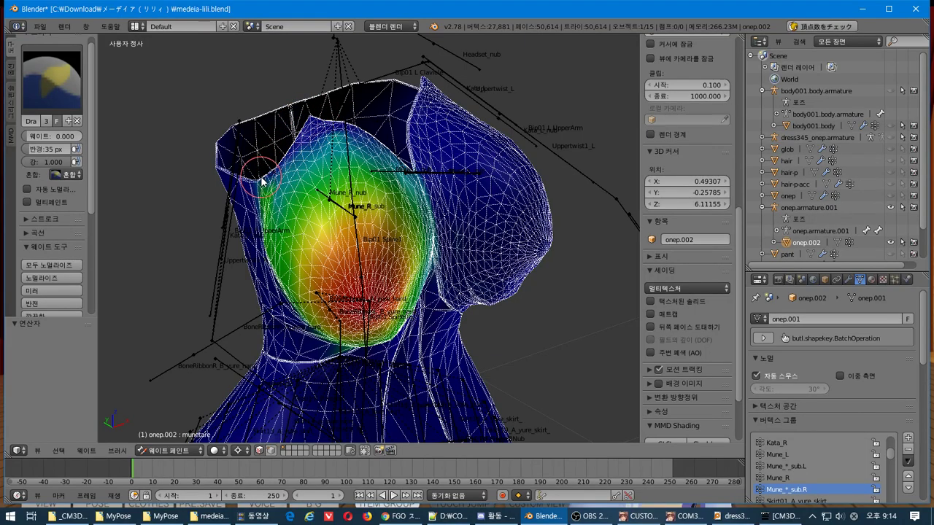
middle_click_drag(397, 154, 321, 157)
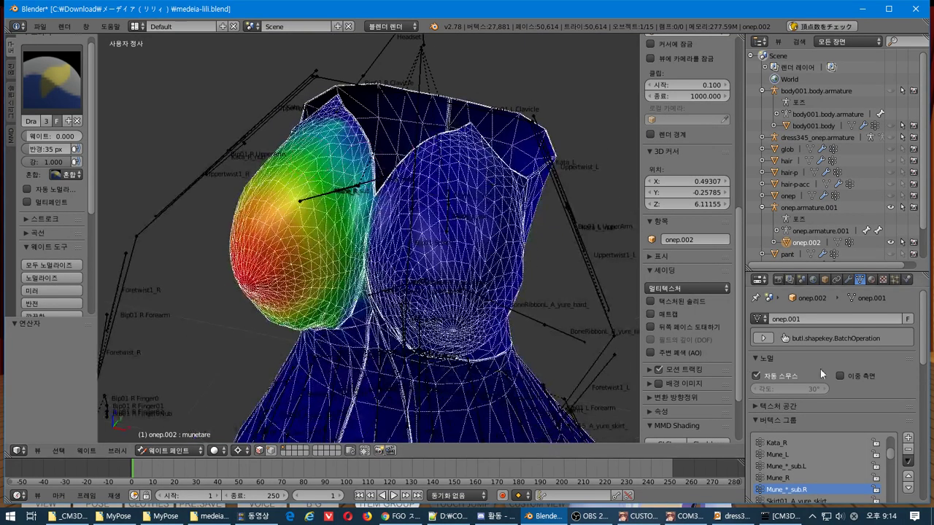
Step: Select Mune_*_sub.L and erase its stray weights from the opposite breast and the back of the dress
left_click(788, 466)
middle_click_drag(398, 296, 381, 286)
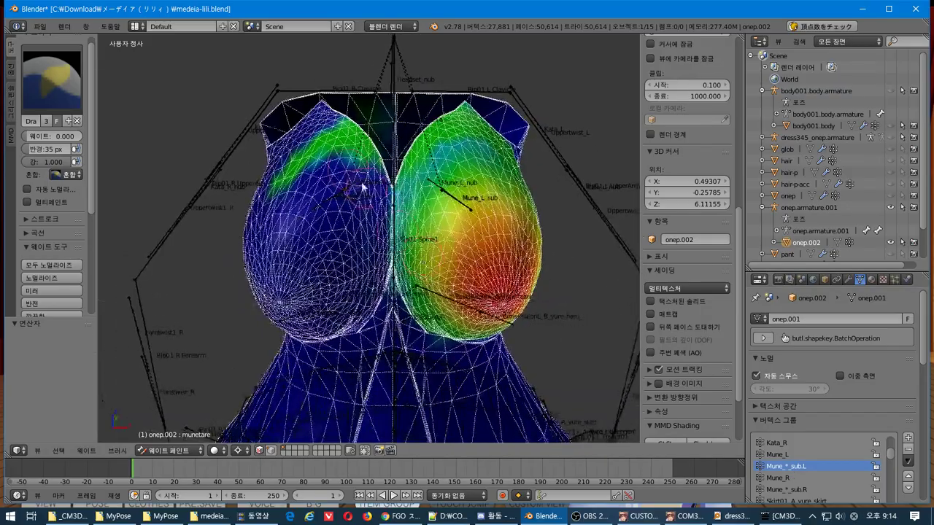
left_click_drag(347, 202, 249, 216)
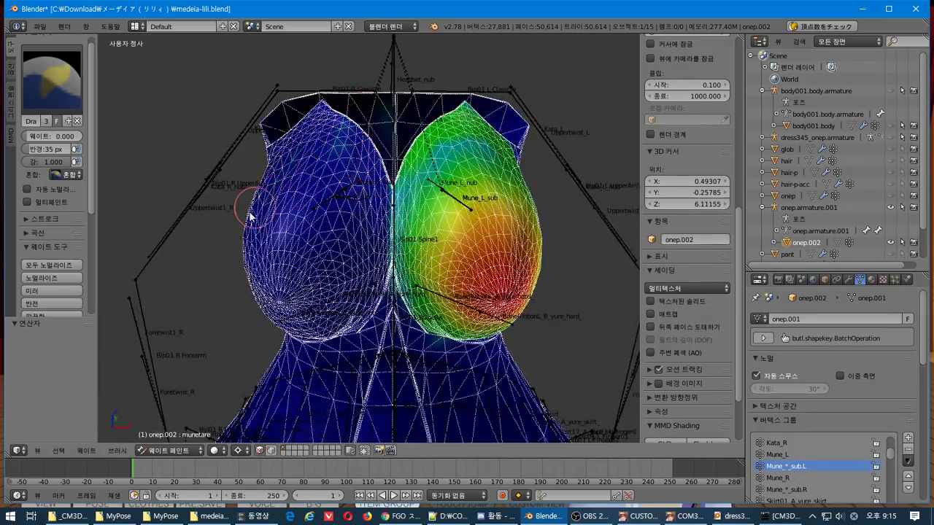
middle_click_drag(270, 299, 475, 313)
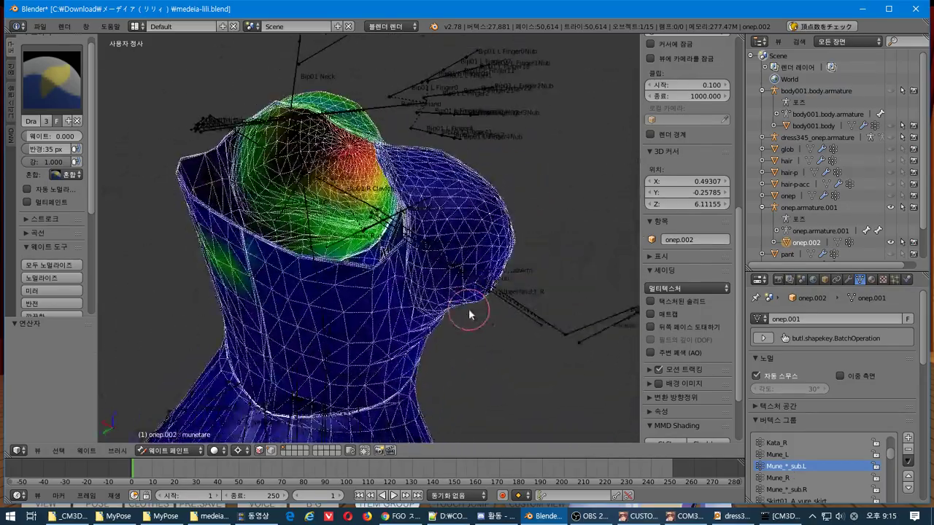
left_click_drag(250, 312, 202, 239)
Step: Erase the Mune_*_sub.L weights along the upper outer edge of its own cup at brush weight 0.000
mouse_move(302, 306)
middle_mouse_down()
mouse_move(323, 333)
mouse_move(330, 313)
mouse_move(547, 205)
mouse_move(619, 211)
mouse_move(562, 267)
mouse_move(531, 280)
mouse_move(539, 293)
mouse_move(513, 237)
middle_mouse_up()
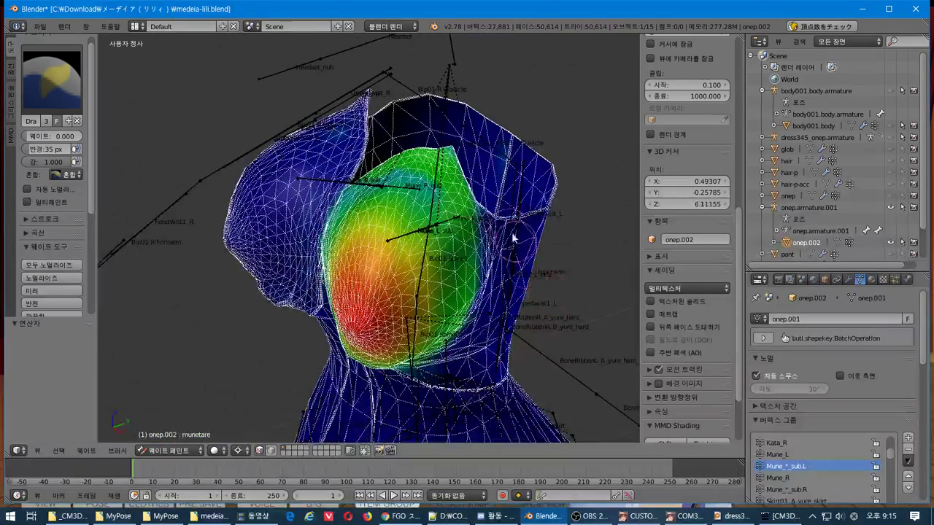
middle_click_drag(481, 178, 428, 148)
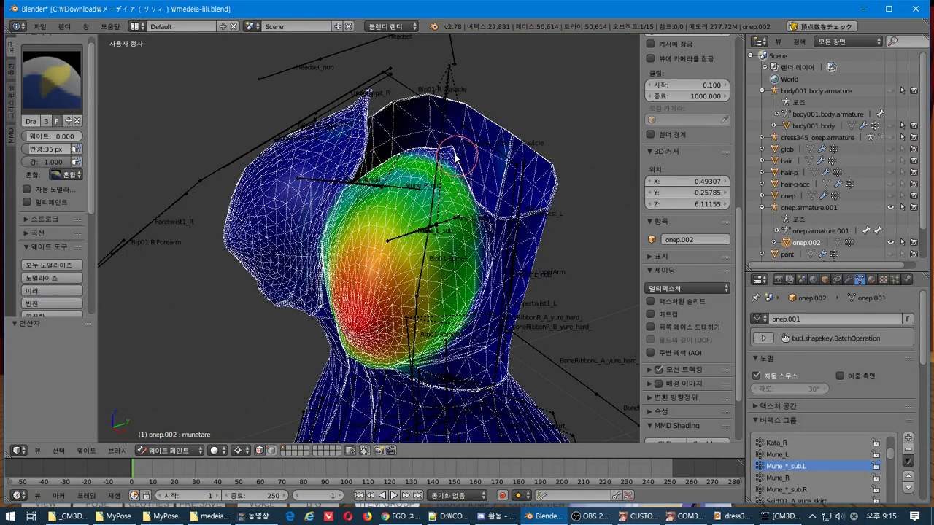
middle_click_drag(310, 174, 445, 128)
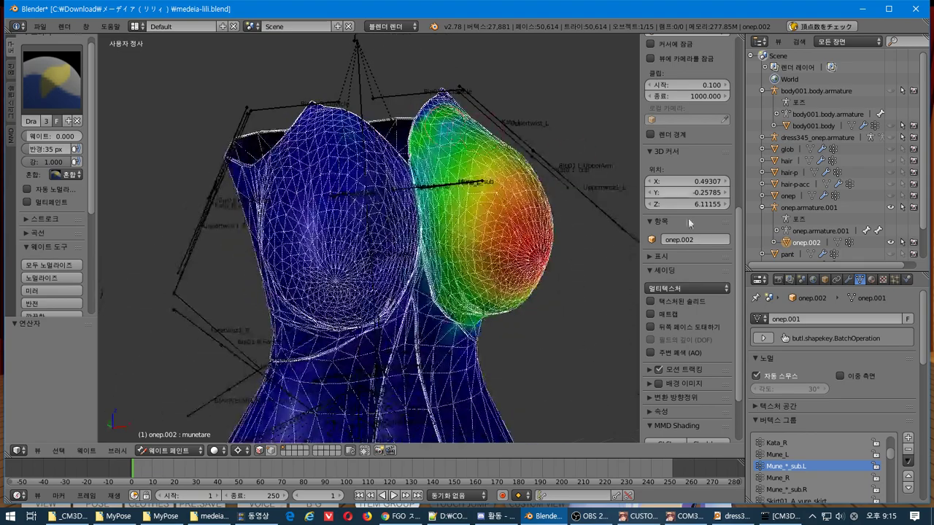
Step: Compare the weight distribution of Mune_*_sub.L with that of Mune_*_sub.R across the upper cups, and look through the weight tools
left_click(788, 489)
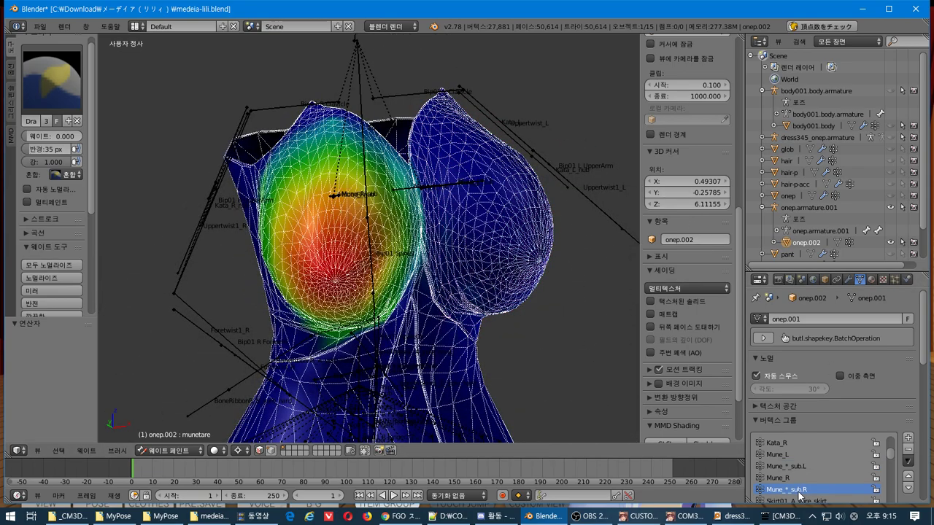
left_click(788, 466)
middle_click_drag(371, 270, 263, 248)
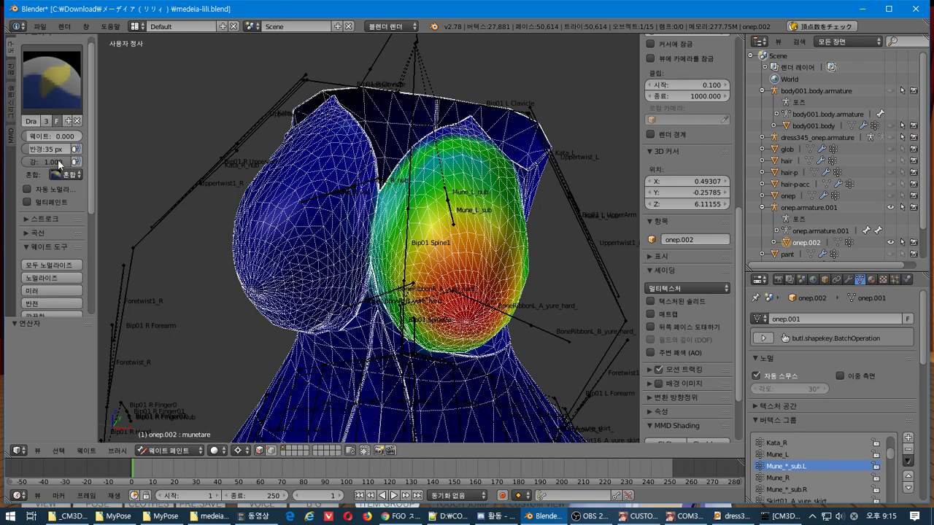
scroll(67, 199, "down", 5)
scroll(67, 199, "up", 5)
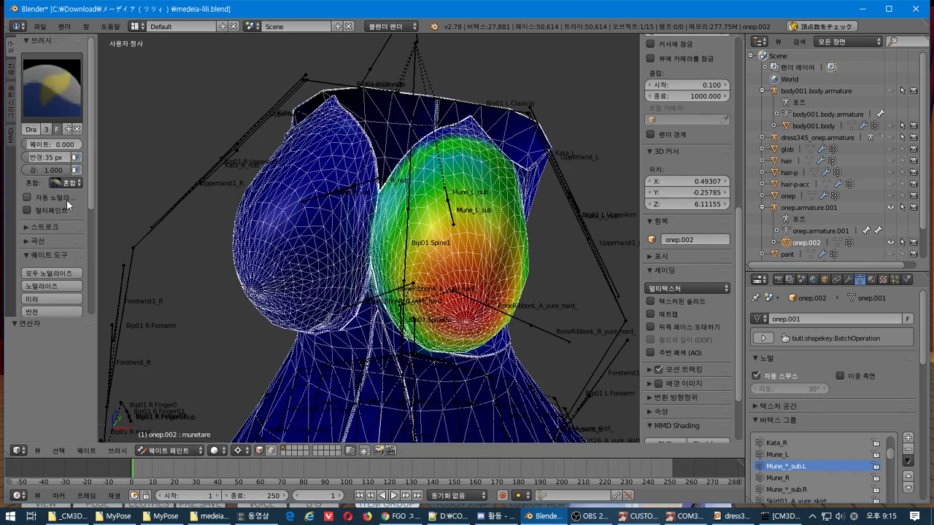
scroll(66, 199, "down", 5)
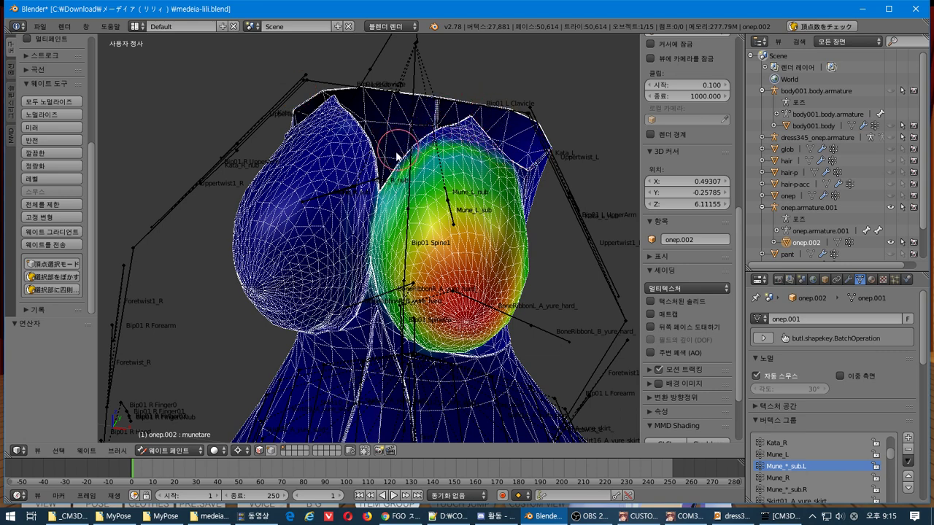
left_click(824, 500)
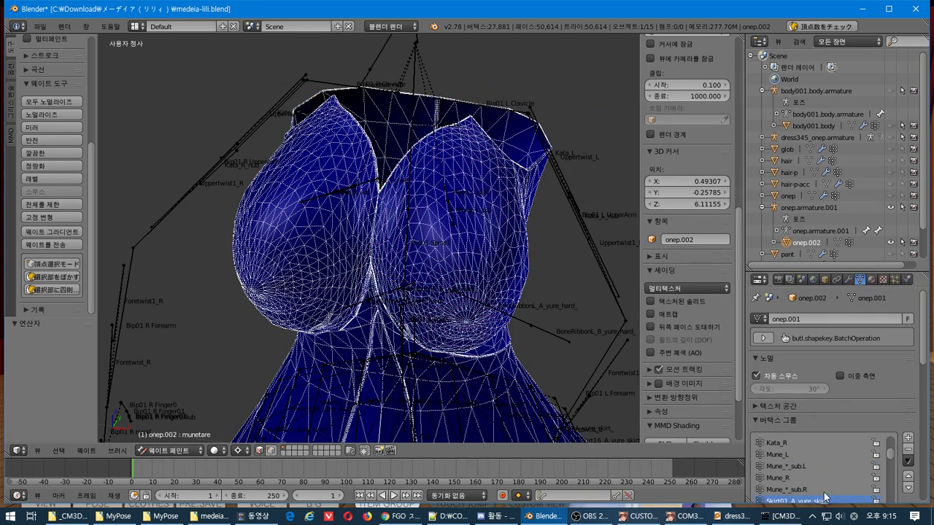
left_click(816, 489)
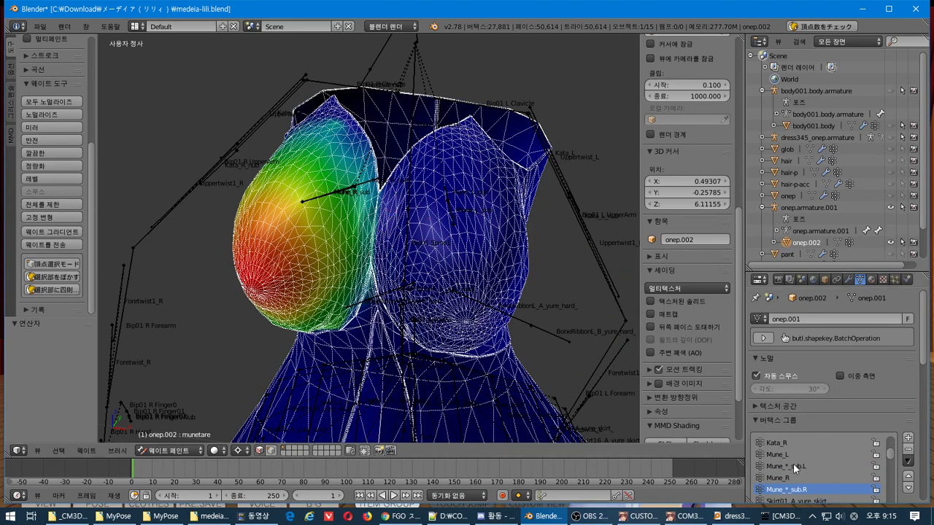
left_click(795, 467)
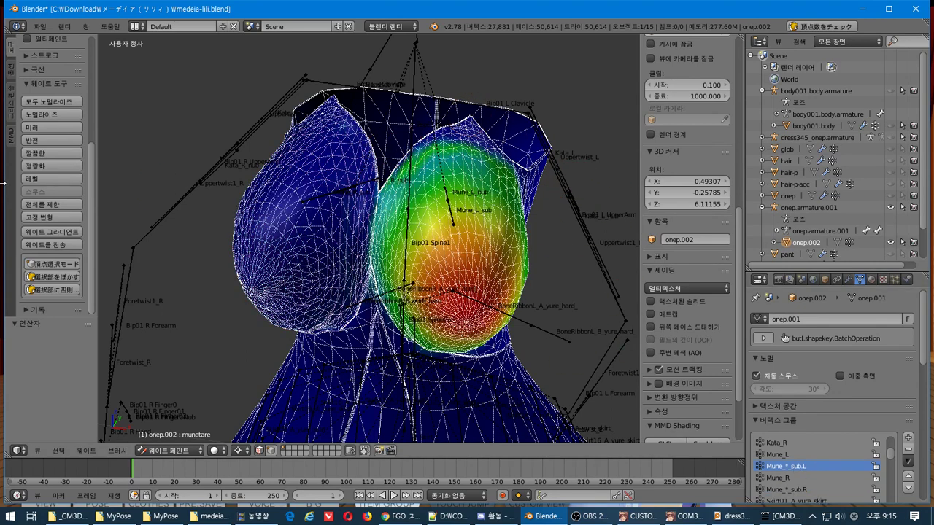
Step: Set the brush weight to 0.250 and paint a softer Mune_*_sub.L transition along the upper edge of its cup
scroll(34, 144, "up", 5)
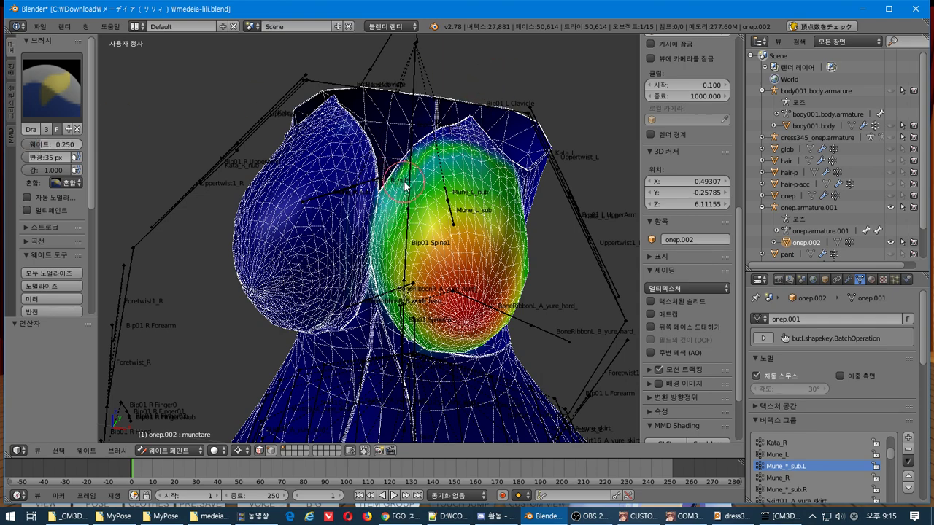
scroll(405, 187, "up", 2)
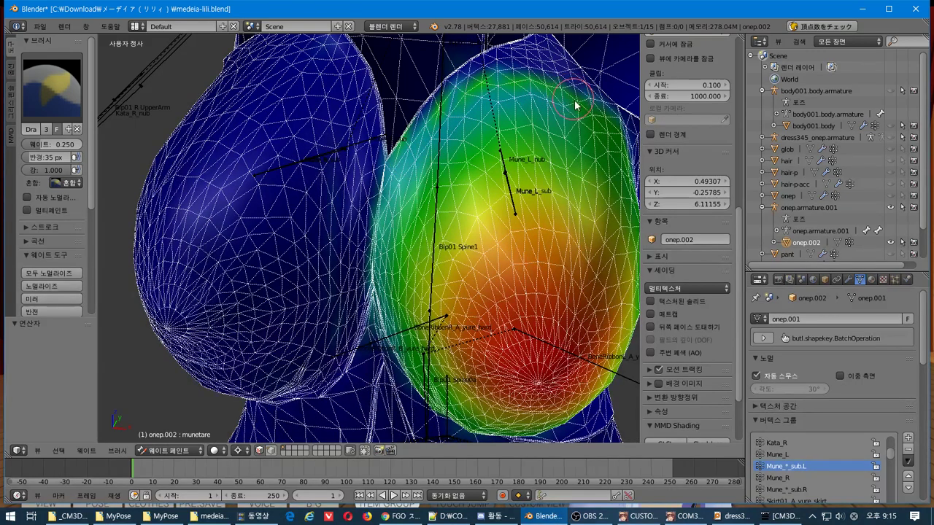
mouse_move(575, 106)
middle_mouse_down()
mouse_move(517, 96)
mouse_move(533, 167)
middle_mouse_up()
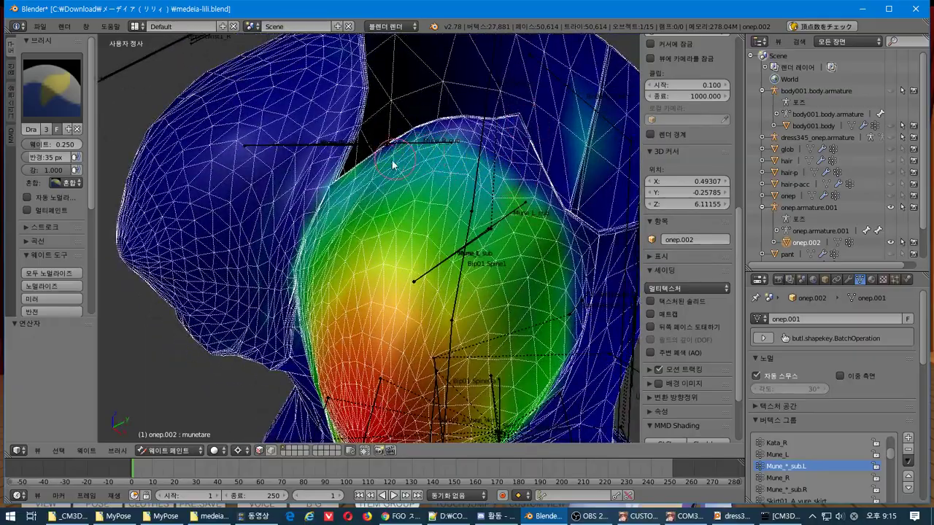
Step: Return the brush weight to 0.000 and erase the stray Mune_*_sub.L weights from the back panel of the dress
scroll(358, 182, "down", 10)
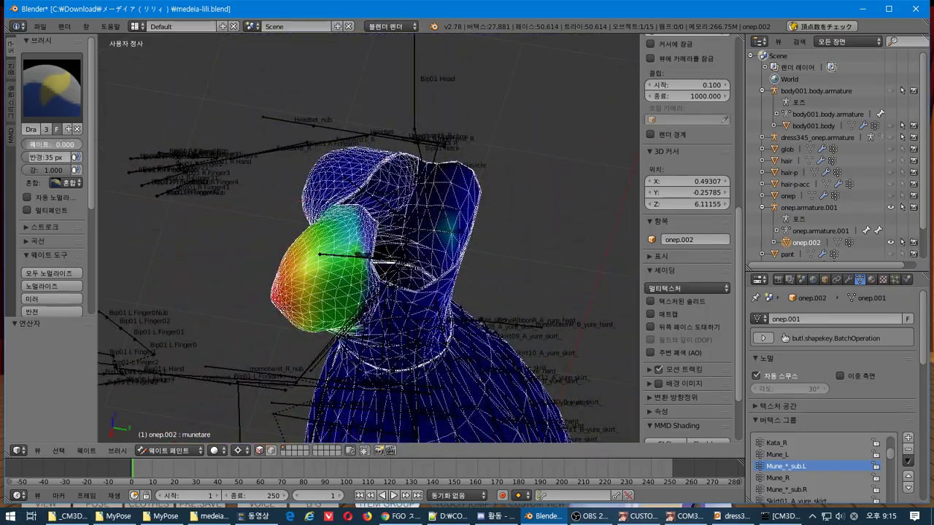
scroll(532, 315, "up", 2)
middle_click_drag(532, 315, 564, 348)
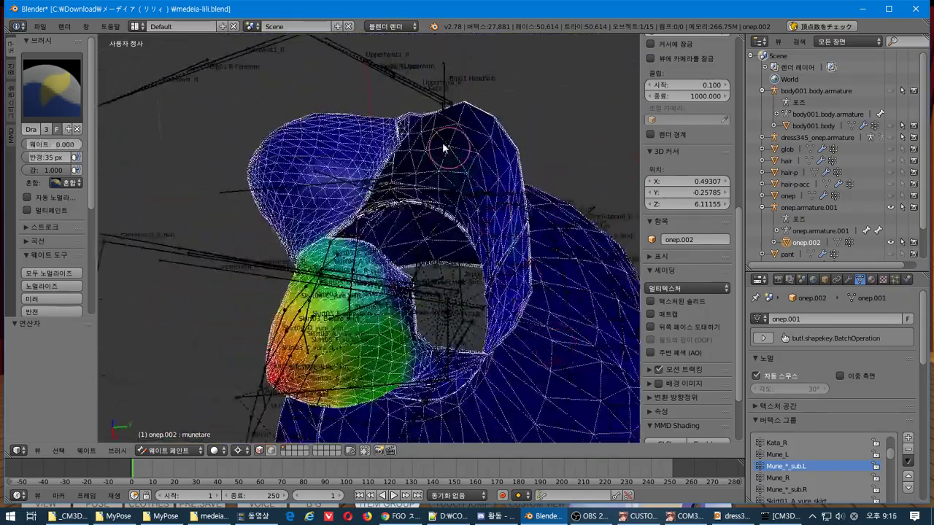
Step: Check the back of the dress for stray Mune_*_sub.L weights and inspect Mune_*_sub.R from the side
mouse_move(510, 257)
middle_mouse_down()
mouse_move(291, 117)
mouse_move(183, 68)
mouse_move(532, 117)
mouse_move(507, 183)
mouse_move(132, 148)
mouse_move(479, 227)
mouse_move(308, 214)
mouse_move(324, 219)
middle_mouse_up()
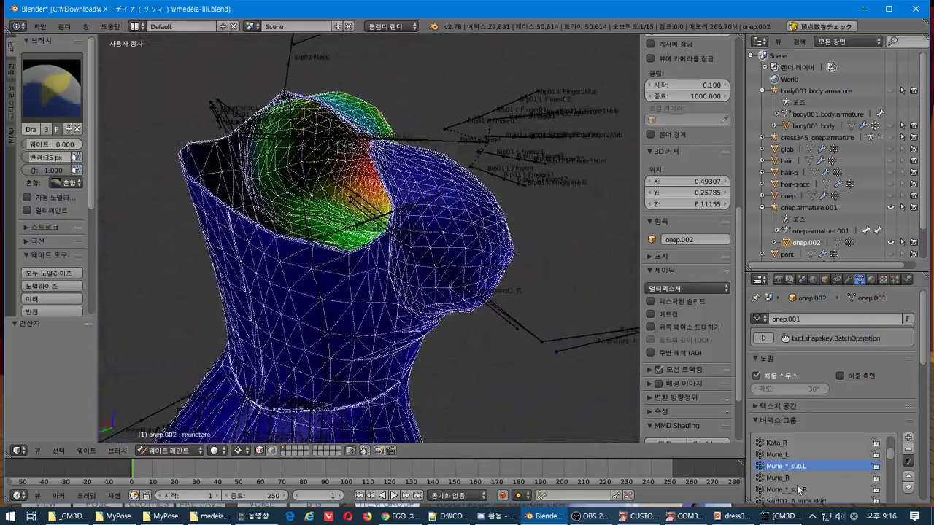
left_click(799, 501)
middle_click_drag(416, 306, 540, 357)
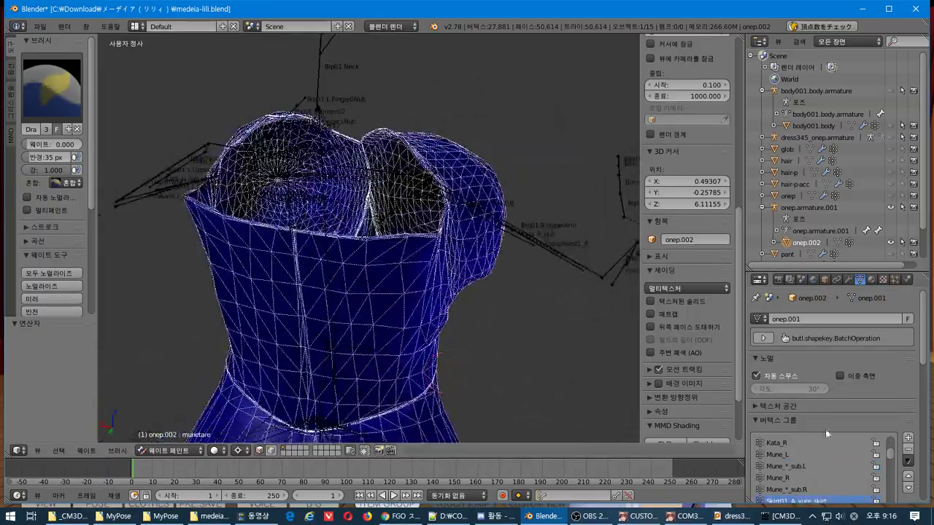
left_click(815, 489)
mouse_move(467, 307)
middle_mouse_down()
mouse_move(124, 225)
mouse_move(111, 286)
mouse_move(594, 293)
mouse_move(602, 271)
mouse_move(308, 252)
mouse_move(464, 423)
mouse_move(387, 369)
mouse_move(138, 115)
middle_mouse_up()
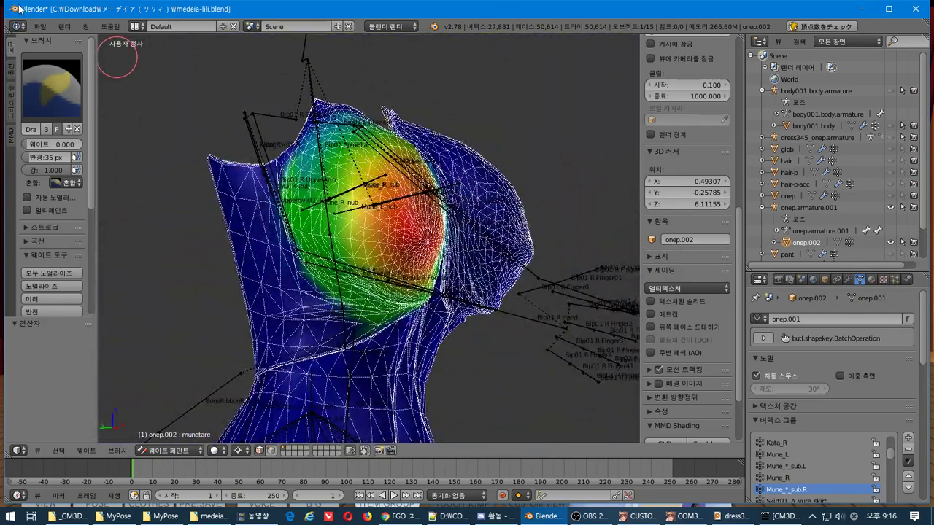
Step: Export the dress as a CM3D2 model, overwriting medeia-lili-onep.model in D:\COM3D2\Mod\medeia-lili
left_click(39, 26)
mouse_move(87, 250)
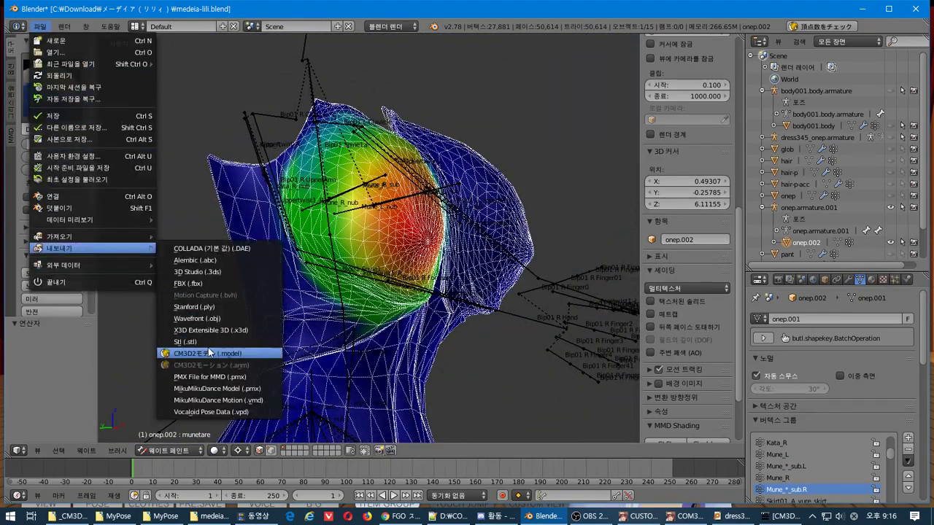
left_click(210, 353)
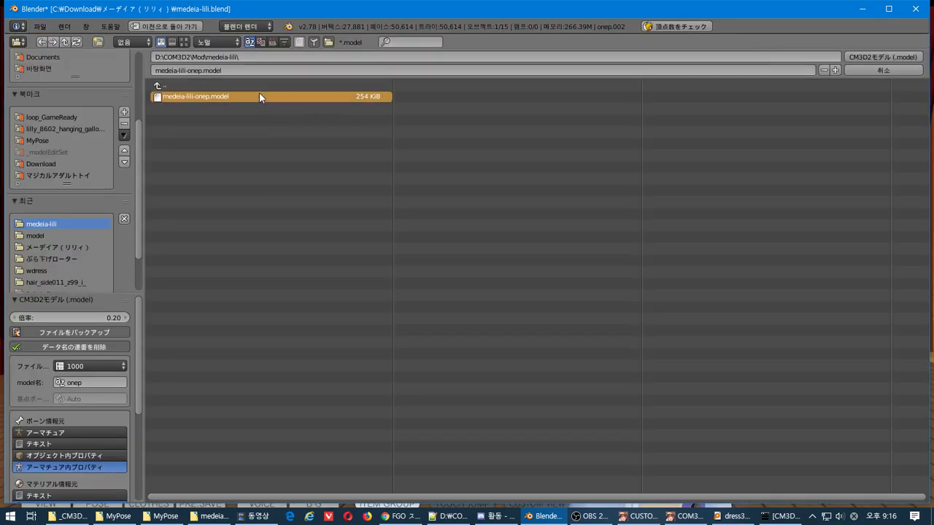
left_click(887, 57)
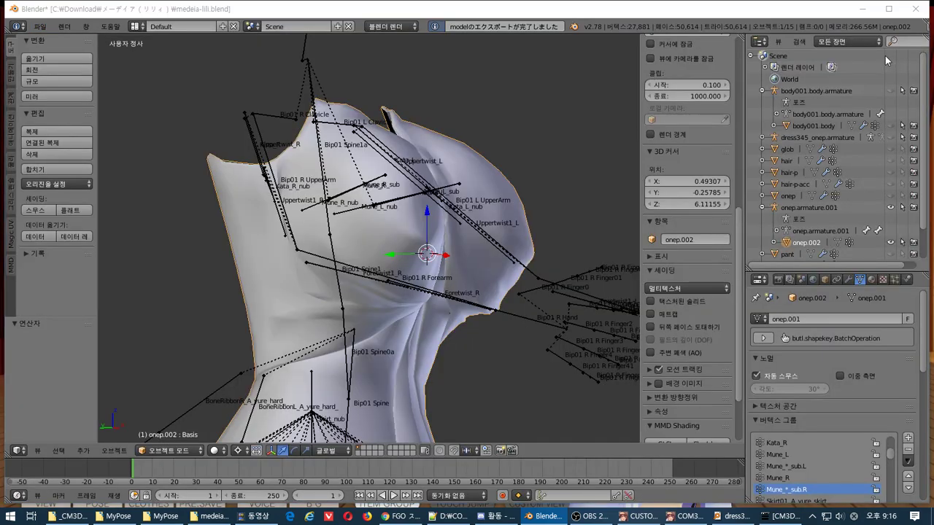
Step: Switch to Custom Order Maid 3D 2, then take off and re-equip the medeia-lili dress to load the exported model
key("alt+Tab")
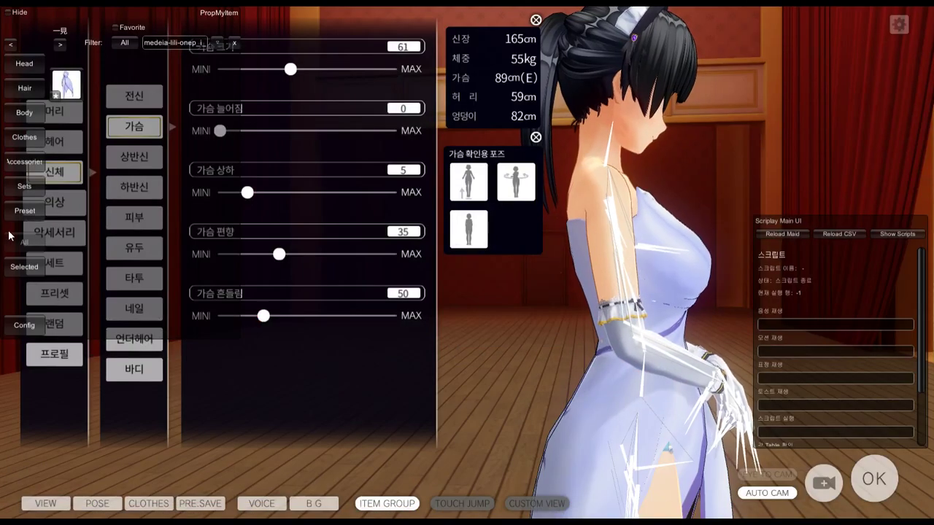
left_click(66, 83)
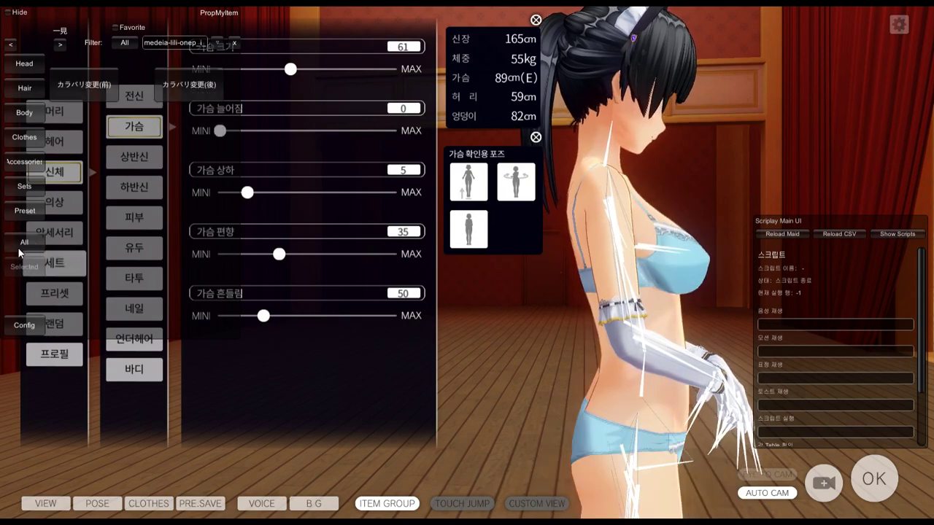
left_click(20, 247)
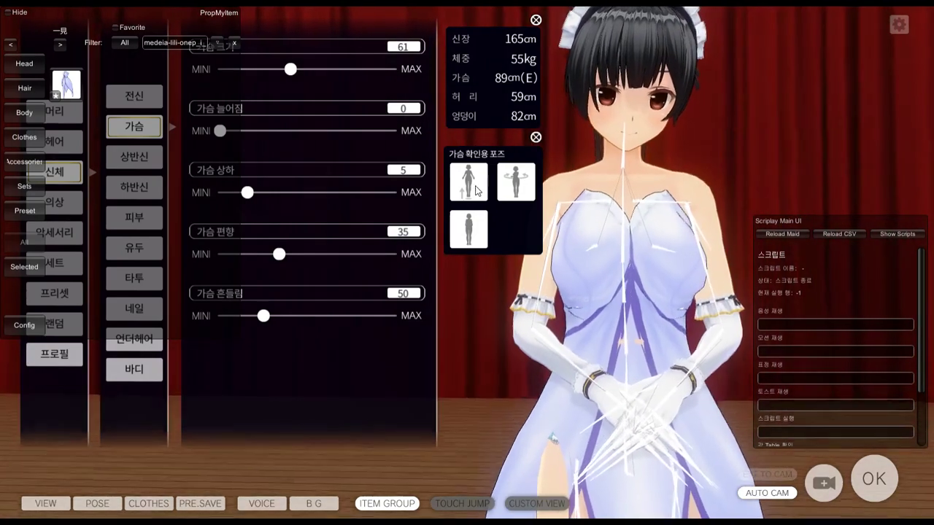
Step: Set the maid's bust size to 102, inspect the dress from an angle for poke-through, and switch back to Blender
left_click_drag(291, 69, 317, 69)
right_click_drag(657, 242, 607, 257)
left_click_drag(294, 74, 322, 73)
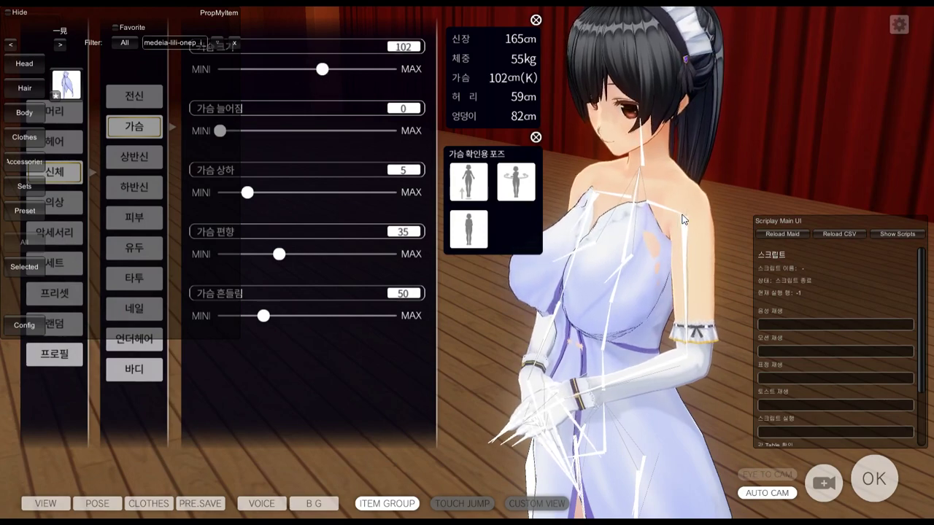
key("alt+Tab")
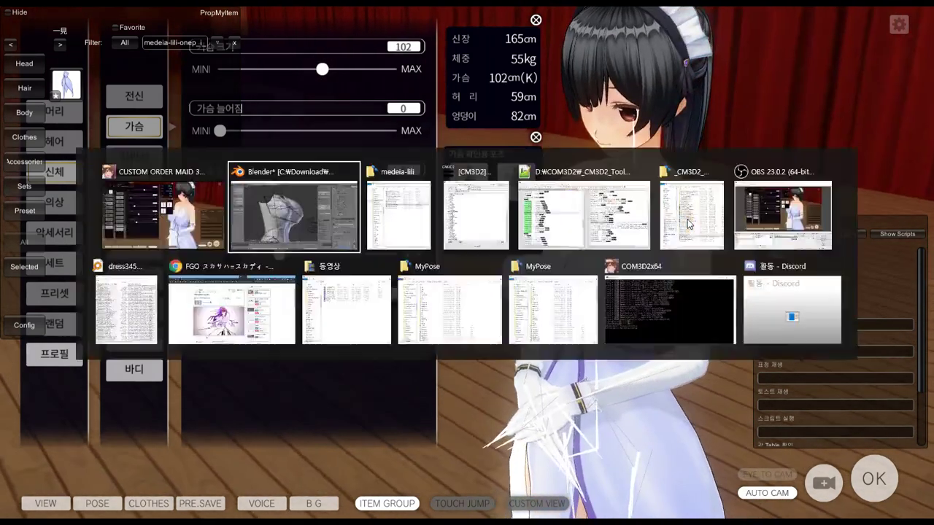
Step: Switch to Blender, put the dress mesh onep.002 in Weight Paint mode, and activate the vertex group Mune_*_sub.L
middle_click_drag(558, 221, 380, 250)
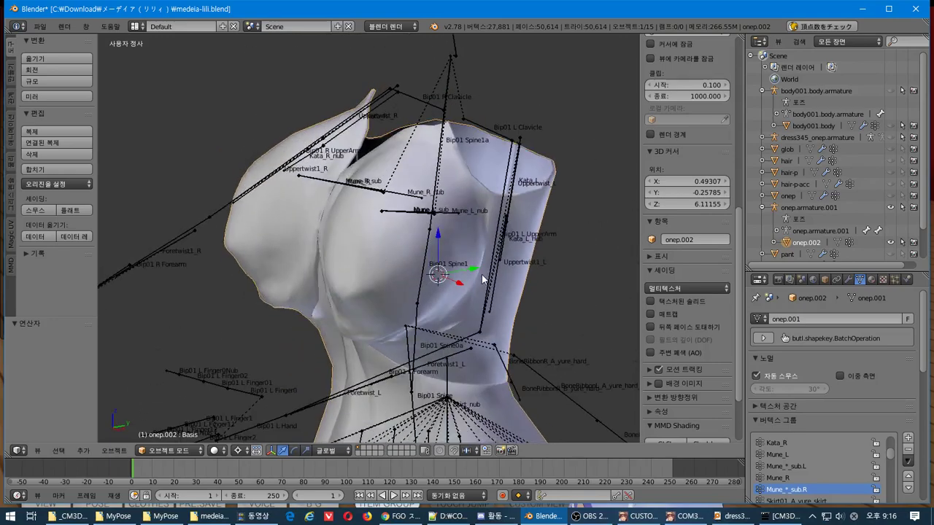
key("Tab")
key("Tab")
left_click(168, 450)
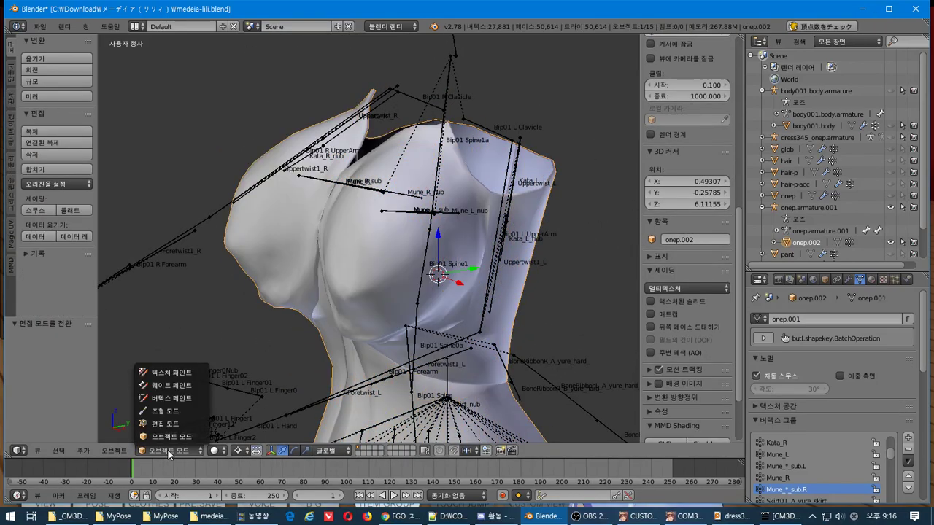
left_click(192, 385)
left_click(805, 465)
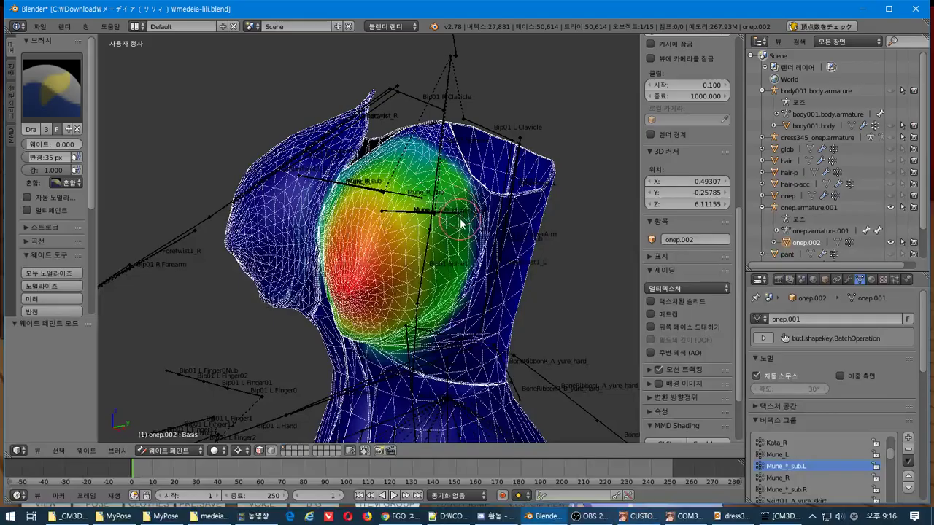
Step: Undo the trial stroke, set the brush weight to 0.5, and paint Mune_*_sub.L along the outer and upper edge of the bust
left_click(437, 167)
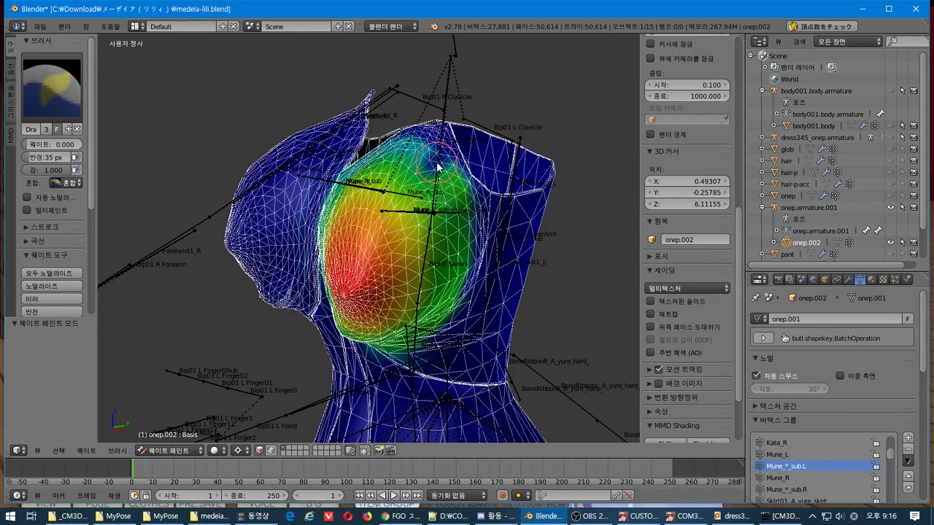
key("ctrl+z")
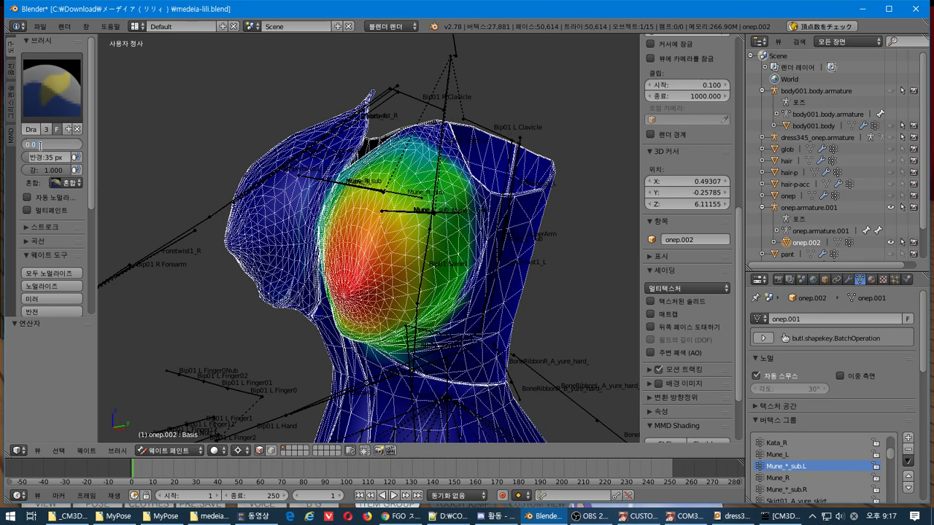
left_click(40, 145)
type(".5")
key("Return")
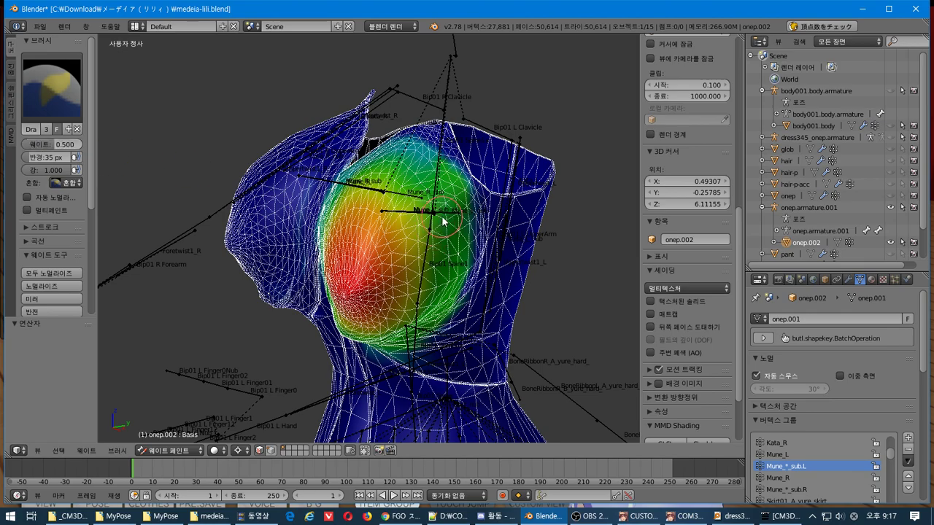
mouse_move(441, 222)
middle_mouse_down()
mouse_move(420, 215)
mouse_move(332, 403)
middle_mouse_up()
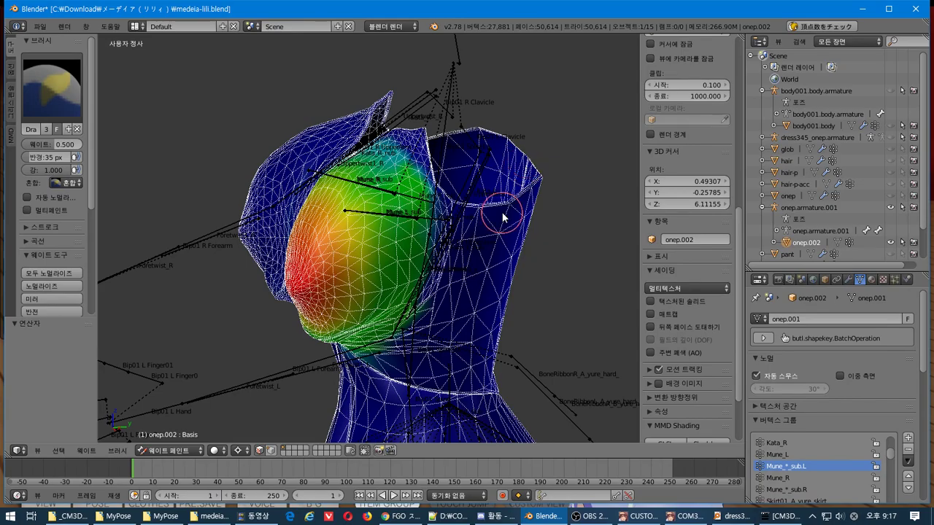
mouse_move(479, 260)
middle_mouse_down()
mouse_move(483, 326)
mouse_move(436, 306)
mouse_move(493, 306)
middle_mouse_up()
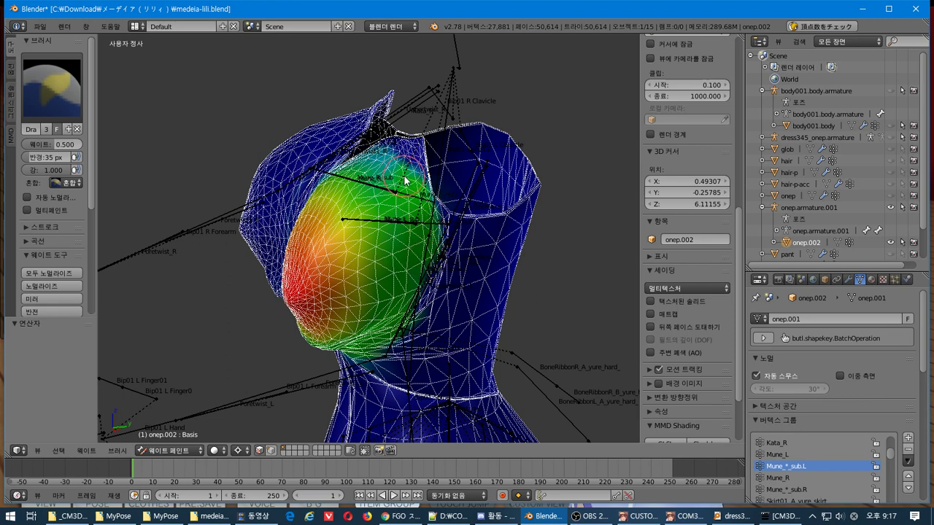
Step: Export the repainted dress as a CM3D2 model, overwriting medeia-lili-onep.model in D:\COM3D2\Mod\medeia-lili
left_click(41, 27)
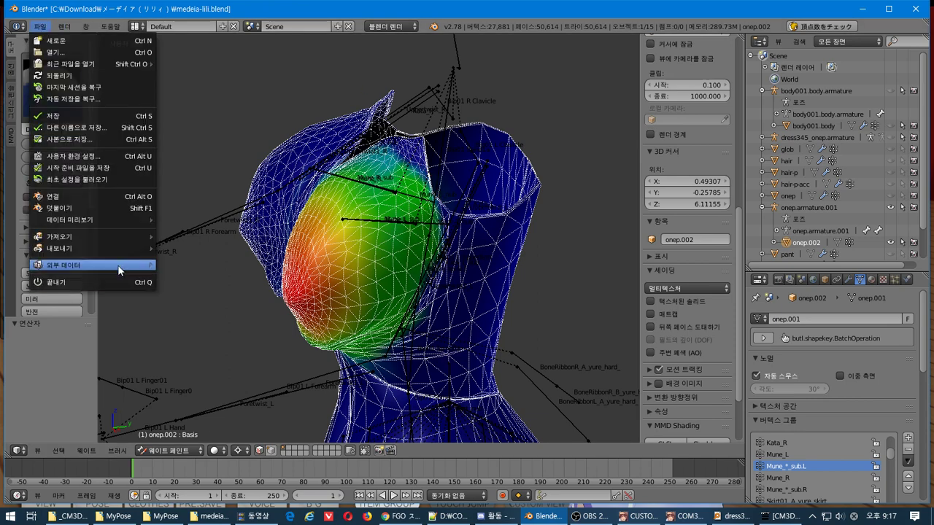
mouse_move(129, 248)
left_click(221, 354)
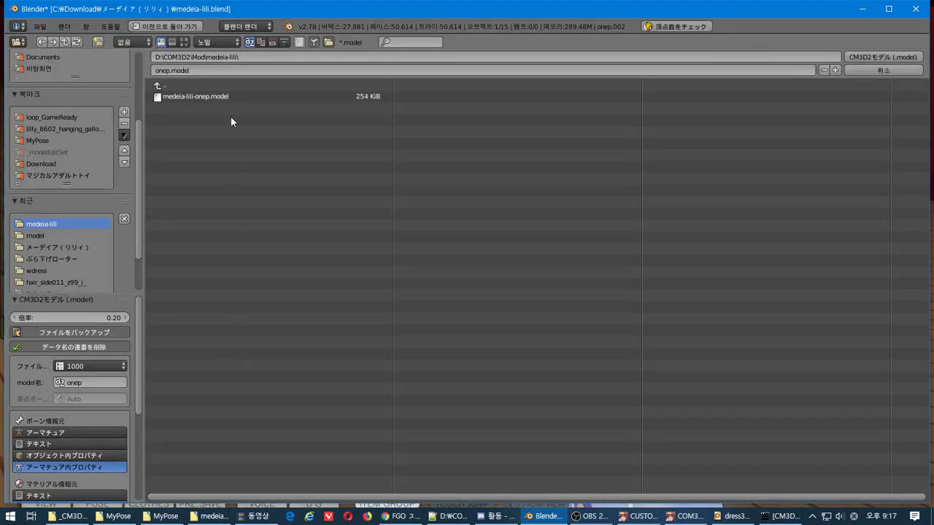
left_click(909, 58)
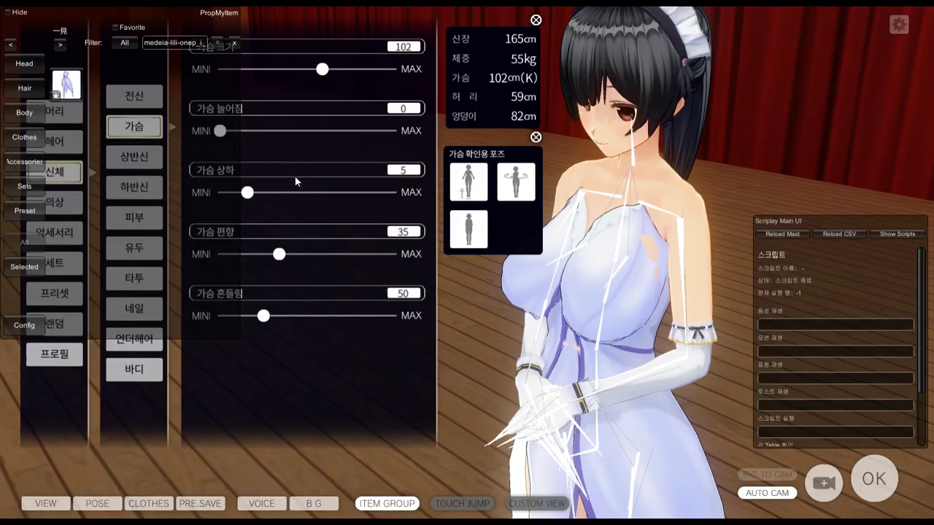
Step: In Custom Order Maid 3D 2, take off and re-equip the medeia-lili dress to test the export, and return to Blender
left_click(21, 268)
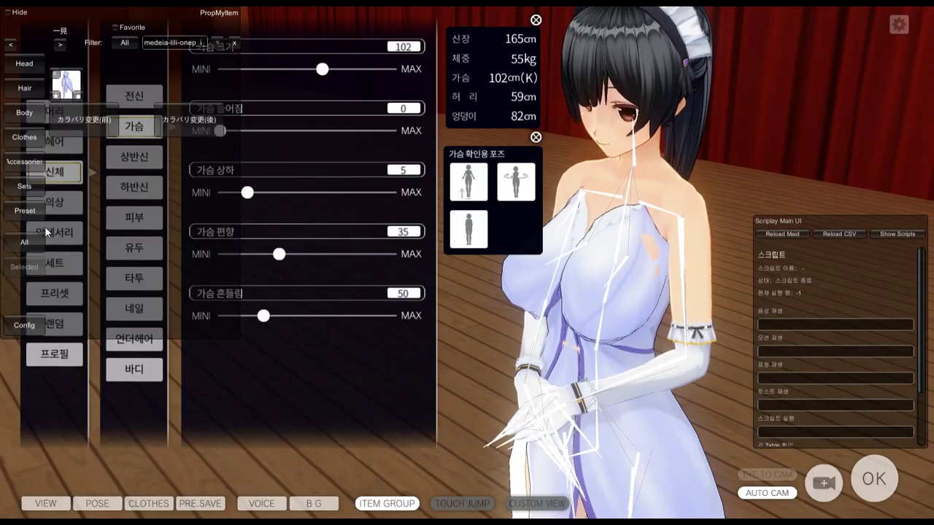
left_click(60, 73)
left_click(15, 248)
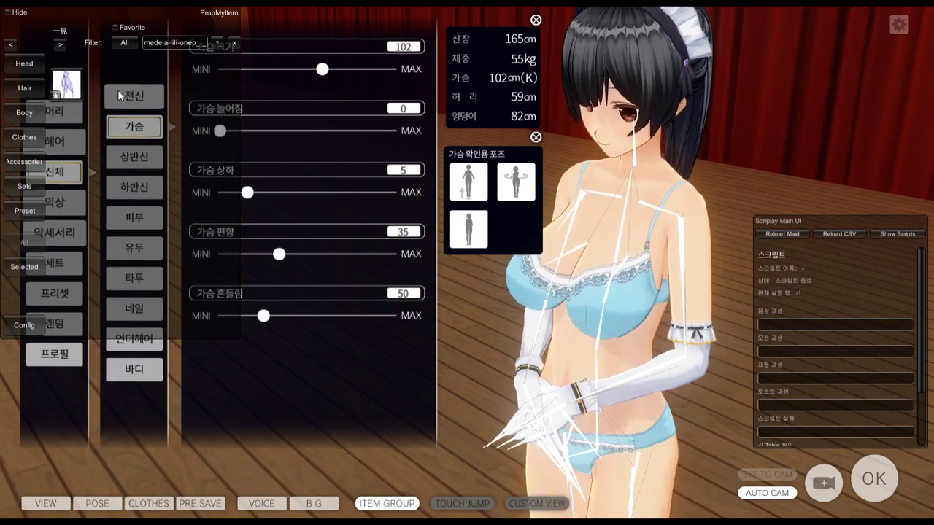
left_click(70, 86)
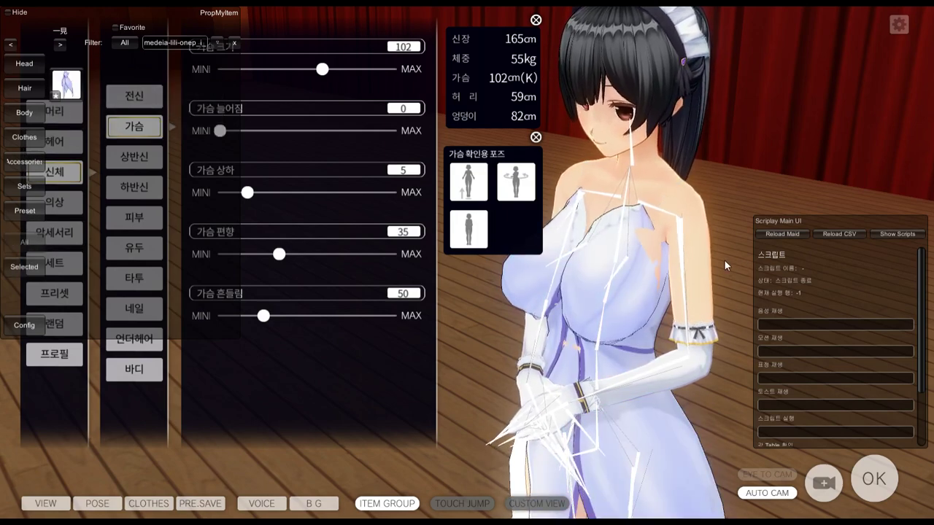
key("alt+Tab")
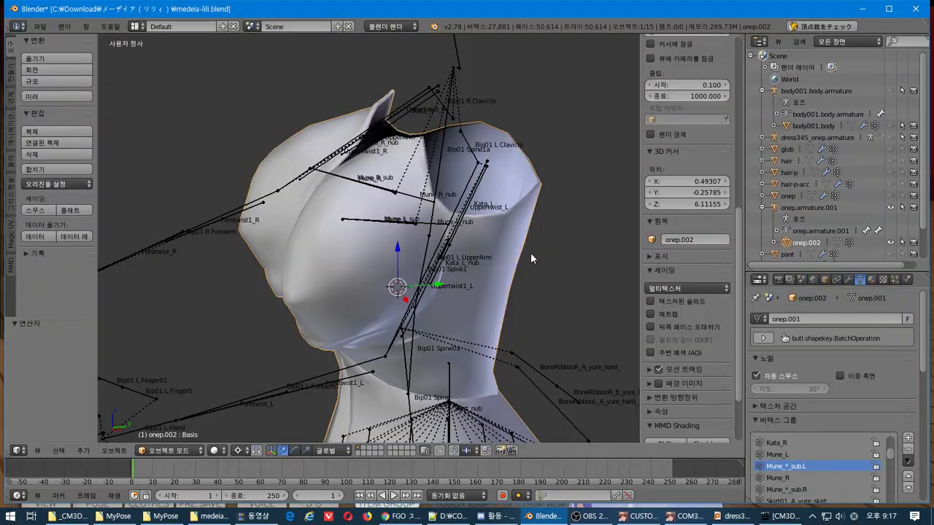
Step: Put the dress back in Weight Paint mode and paint Mune_*_sub.L over the top of the bust with weight 0.5
key("Tab")
key("Tab")
left_click(169, 450)
left_click(177, 382)
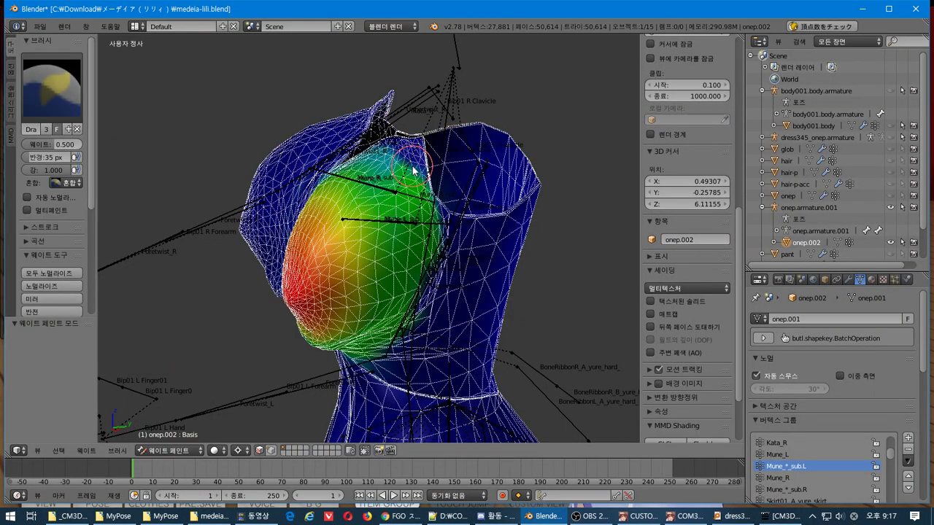
middle_click_drag(413, 169, 355, 162)
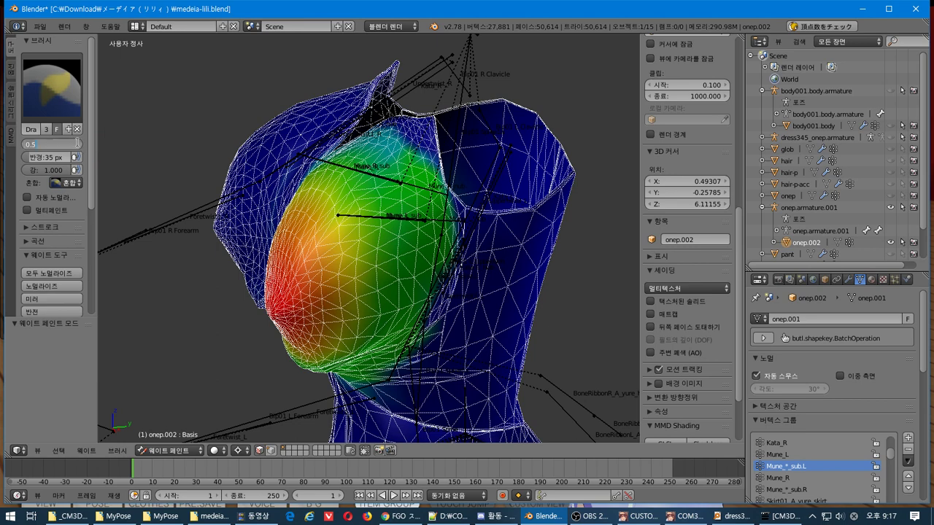
Step: Set the brush weight to 0.25 and paint Mune_*_sub.L along the outer side of the bust toward the armpit
key("Return")
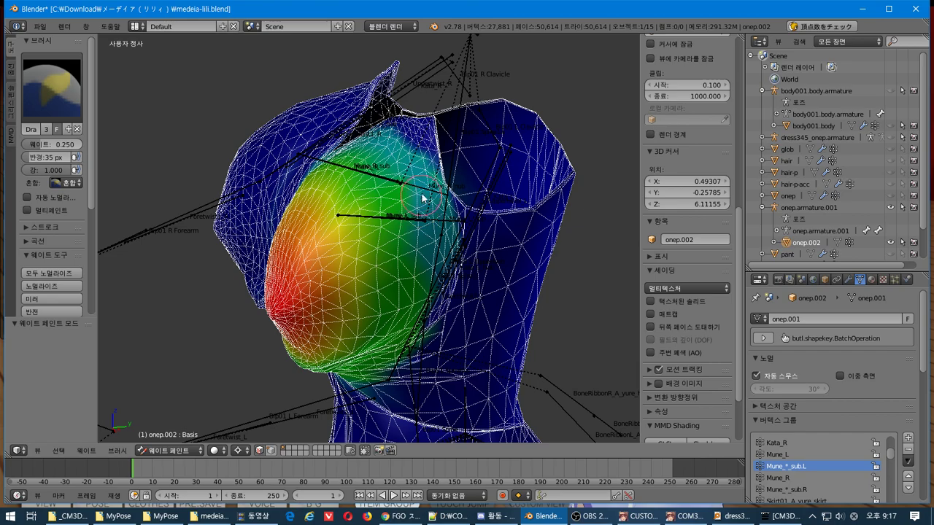
right_click(472, 207)
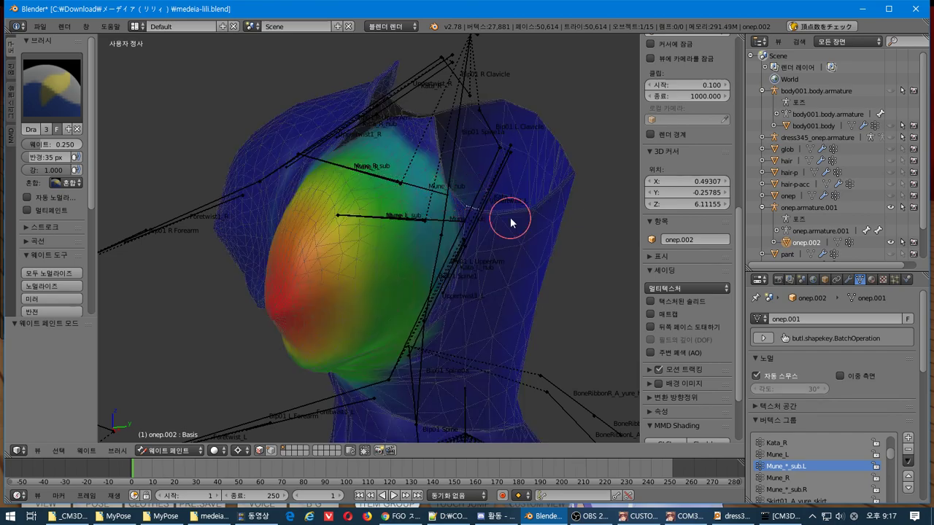
middle_click_drag(511, 214, 475, 202)
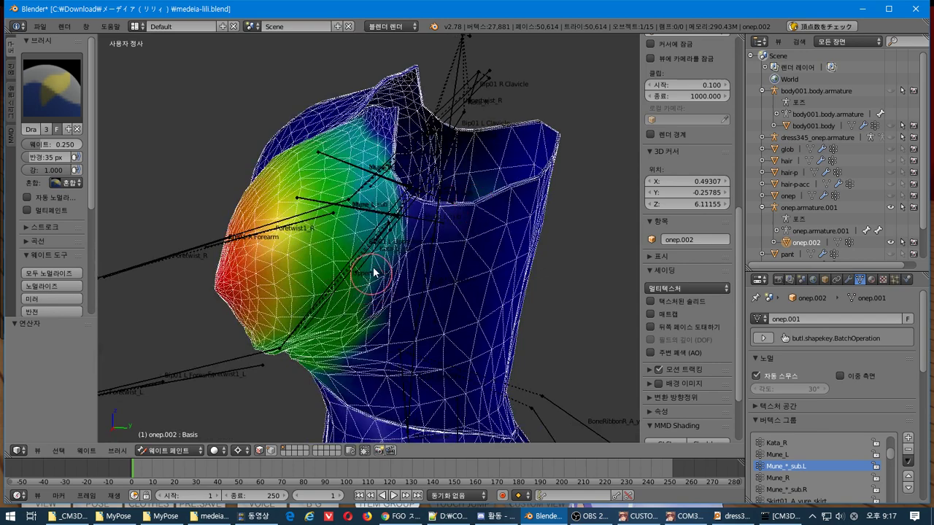
middle_click_drag(369, 264, 419, 266)
Step: Set the brush weight to 0 and paint out Mune_*_sub.L along the dress's upper outer rim beside the armpit
type("00")
key("Return")
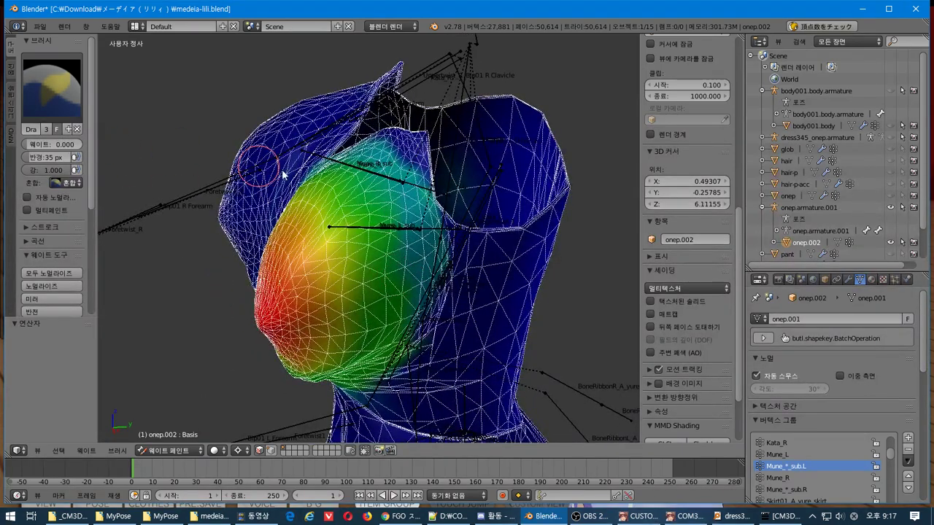
left_click_drag(425, 170, 443, 217)
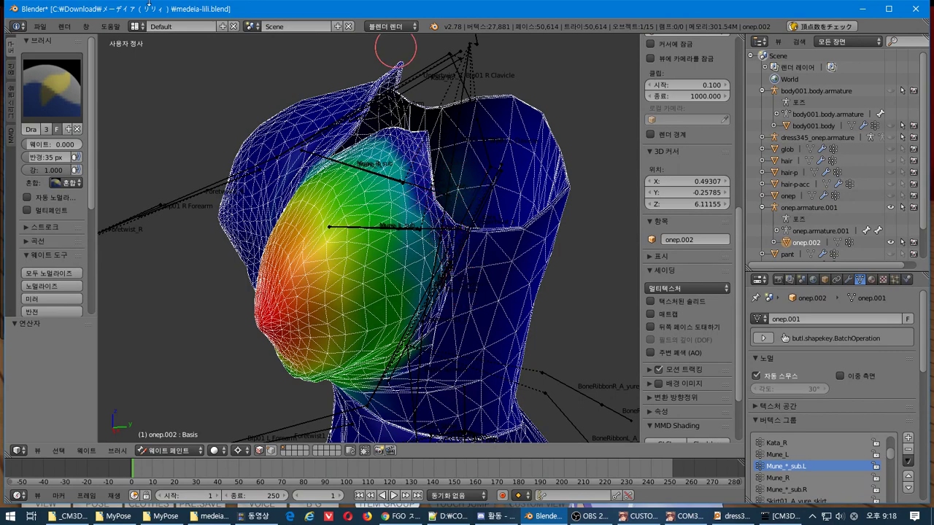
Step: Export the dress again as a CM3D2 model over medeia-lili-onep.model
left_click(39, 26)
mouse_move(73, 248)
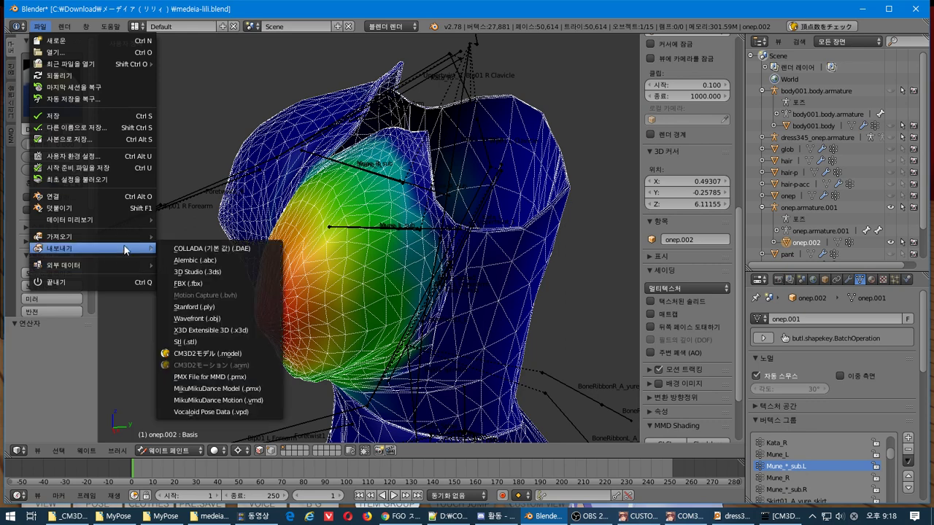
left_click(252, 375)
key("Escape")
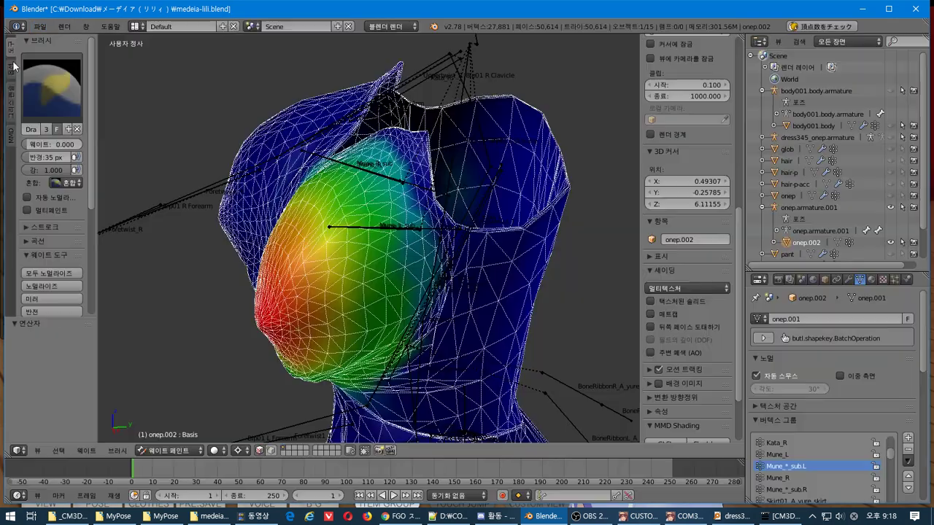
left_click(40, 26)
mouse_move(91, 251)
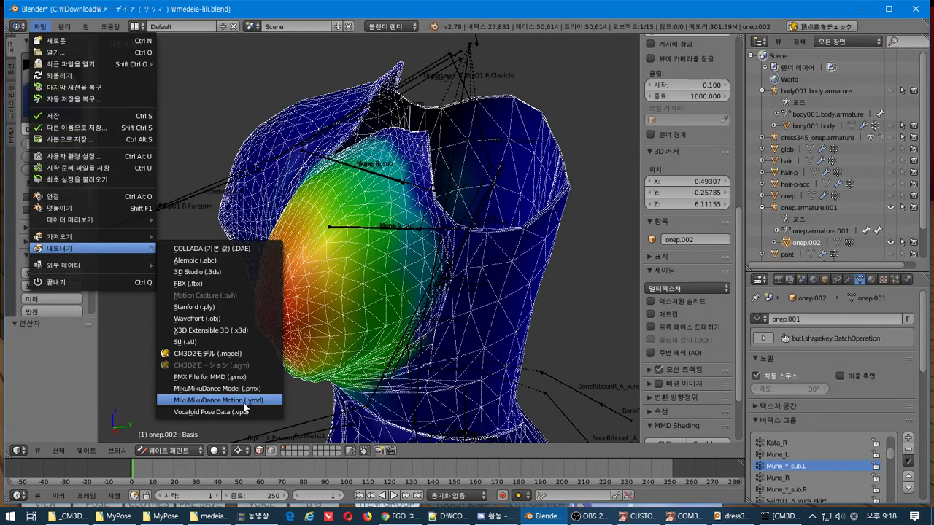
left_click(261, 355)
left_click(241, 96)
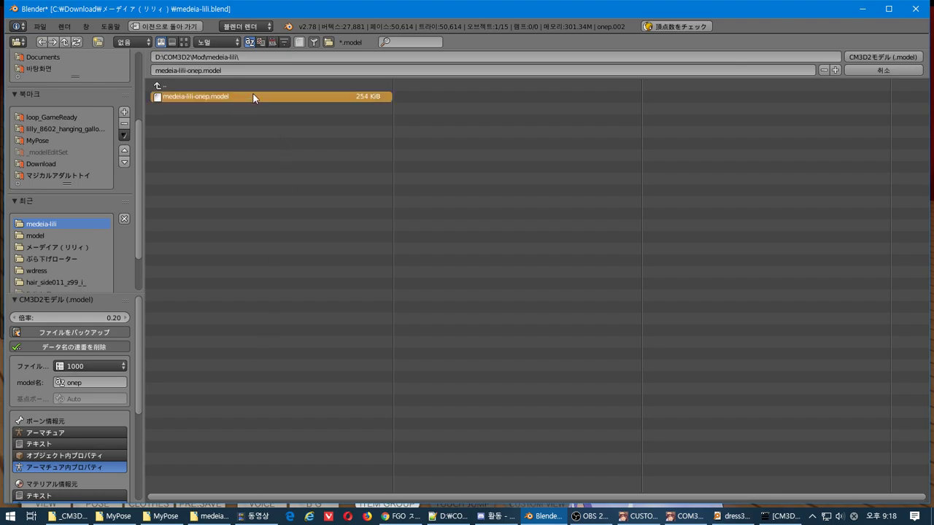
left_click(881, 56)
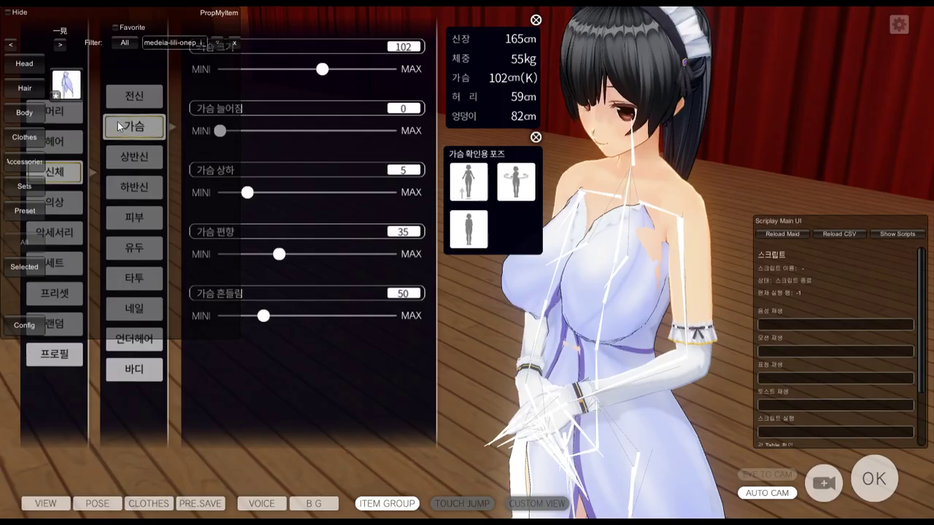
Step: Switch to Custom Order Maid 3D 2 and reload the exported dress by taking it off and re-equipping it
left_click(64, 86)
left_click(12, 244)
left_click(67, 91)
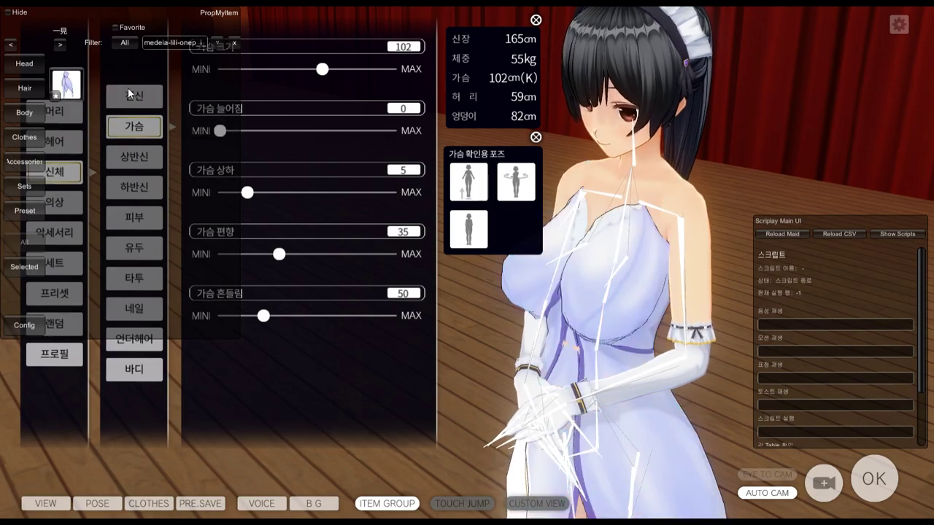
Step: Check the dress from the front and side for poke-through, lowering the maid's bust size to 92 and then further
right_click_drag(641, 308, 695, 309)
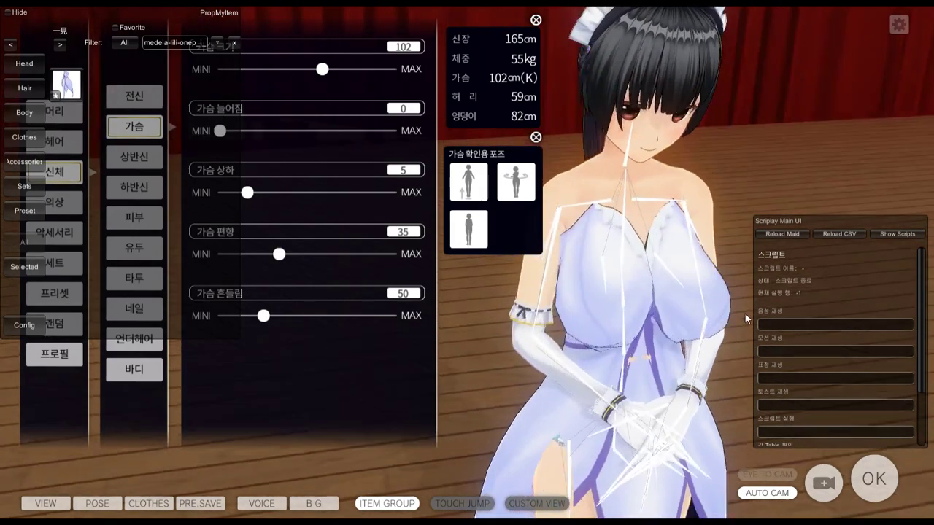
right_click_drag(589, 299, 665, 236)
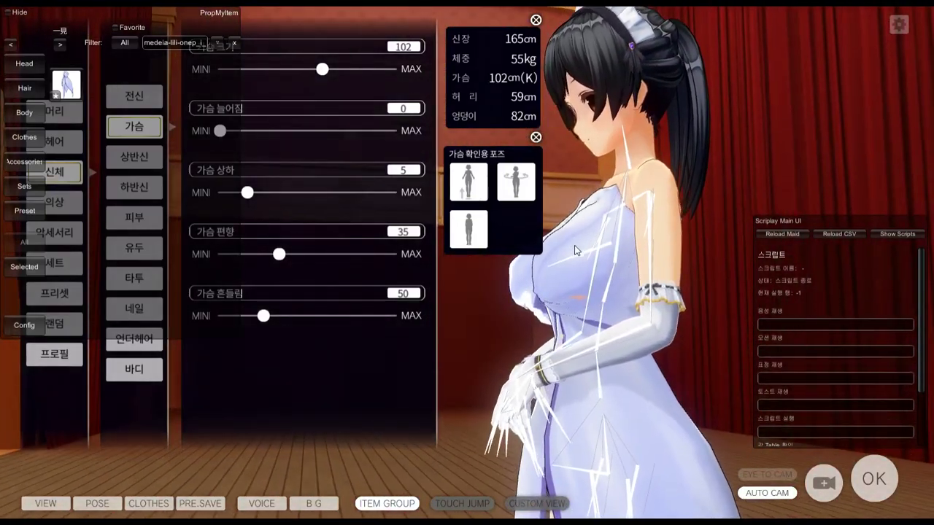
mouse_move(326, 65)
left_mouse_down()
mouse_move(291, 69)
mouse_move(315, 70)
left_mouse_up()
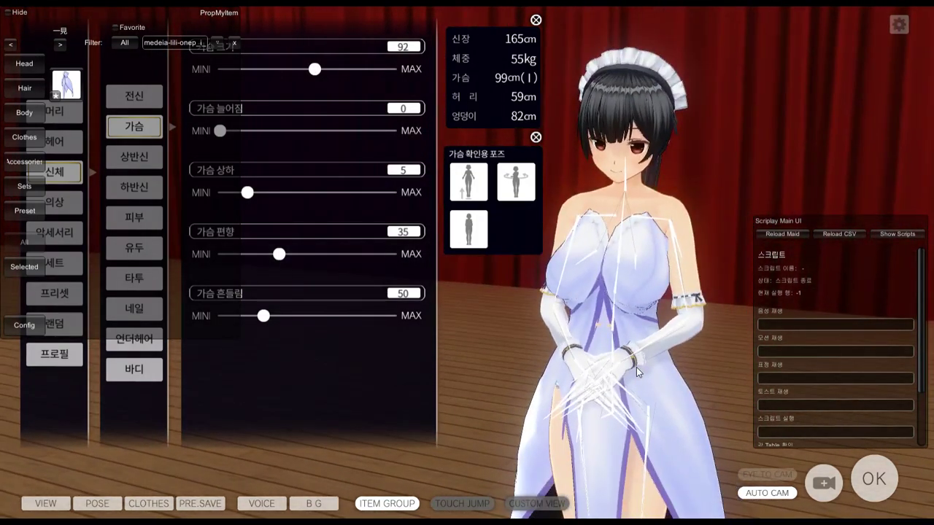
left_click_drag(320, 72, 296, 70)
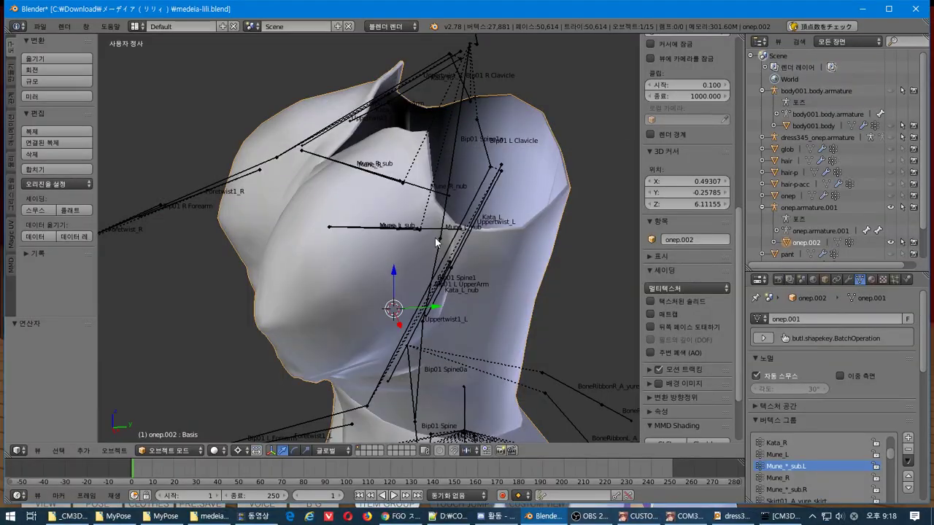
Step: Switch to Blender, unhide the body001.body mesh under the dress, and bring up the shape key list of onep.002
middle_click_drag(447, 302, 478, 251)
scroll(472, 328, "down", 2)
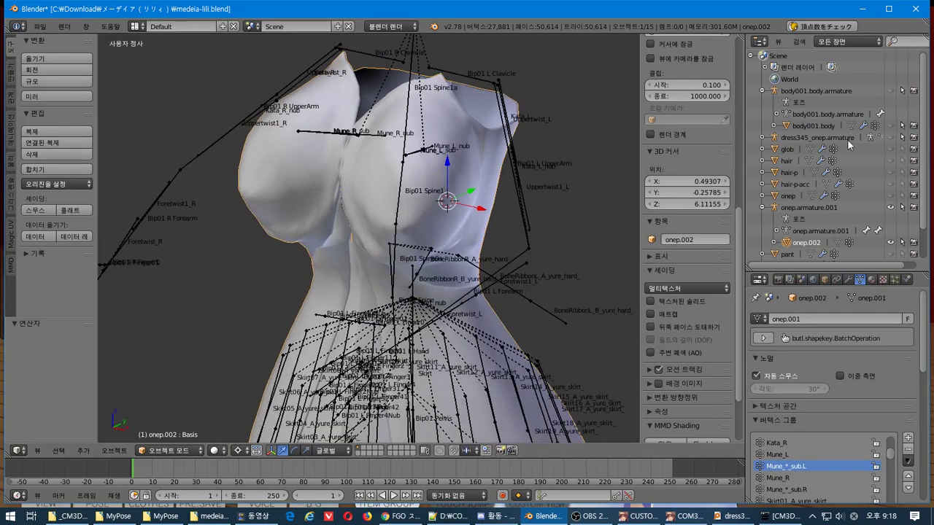
left_click(890, 126)
mouse_move(454, 284)
middle_mouse_down()
mouse_move(389, 320)
mouse_move(437, 280)
middle_mouse_up()
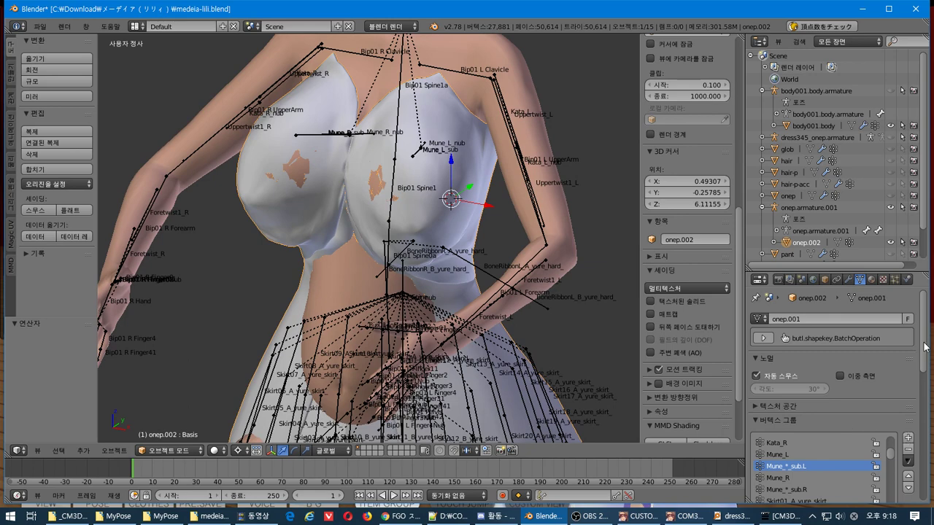
scroll(838, 365, "down", 8)
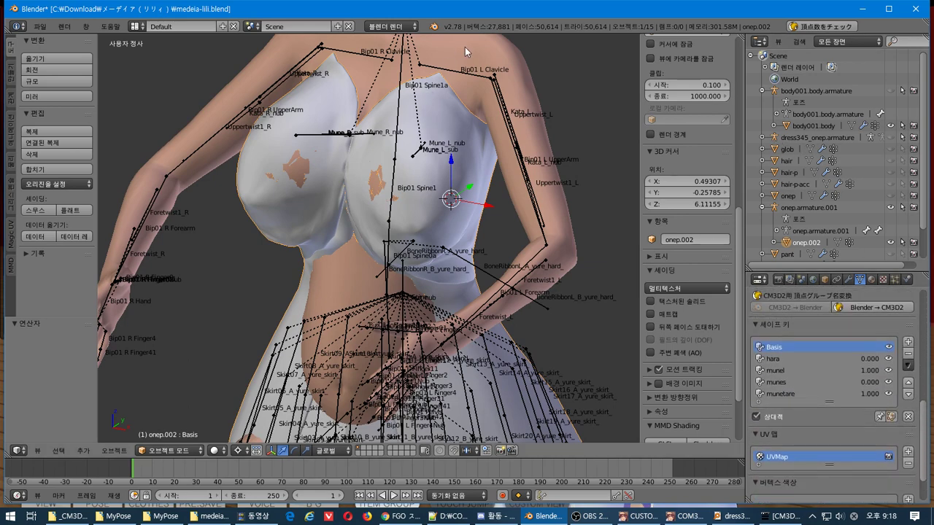
Step: Select the body001.body mesh, put it in Weight Paint mode and set its hara shape key to 0.000
right_click(487, 64)
key("ctrl+Tab")
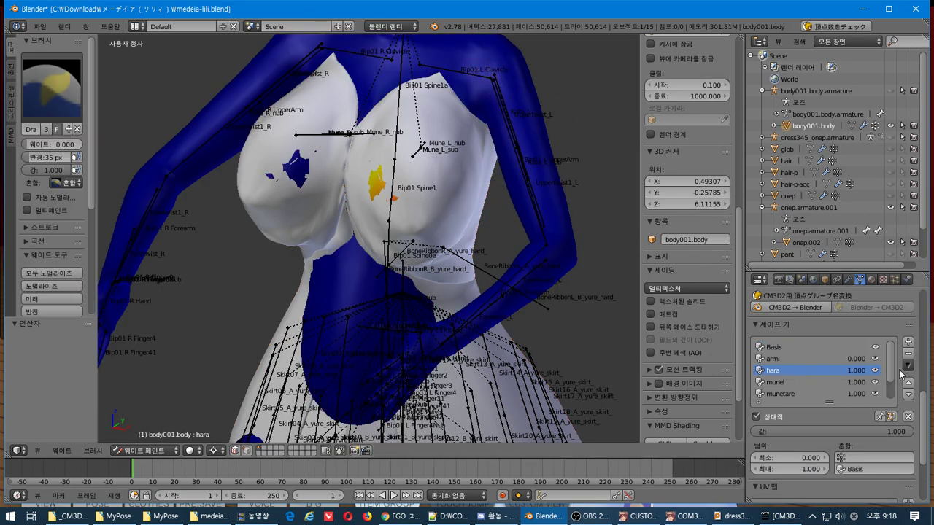
mouse_move(884, 431)
left_mouse_down()
mouse_move(737, 431)
mouse_move(900, 431)
left_mouse_up()
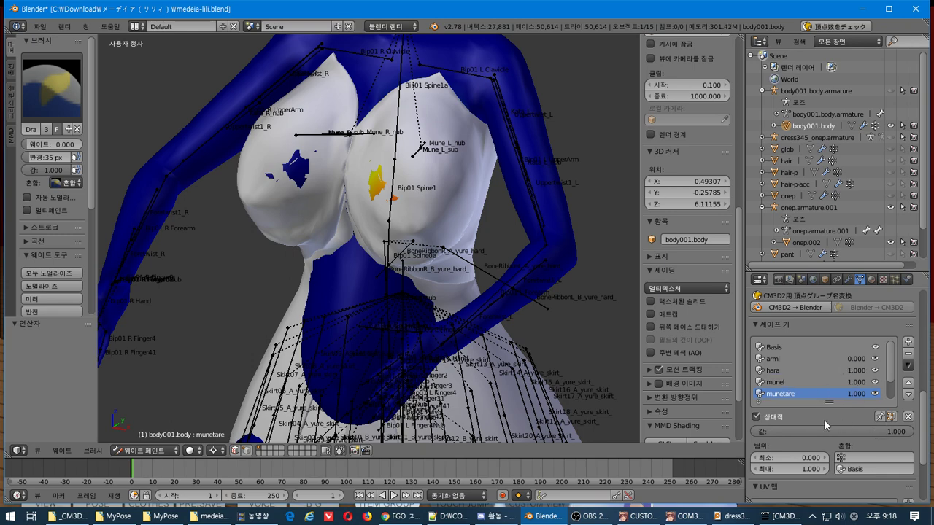
left_click_drag(857, 426, 755, 430)
left_click(835, 369)
left_click_drag(876, 431, 753, 431)
mouse_move(431, 355)
middle_mouse_down()
mouse_move(501, 371)
mouse_move(437, 386)
mouse_move(407, 376)
mouse_move(436, 357)
middle_mouse_up()
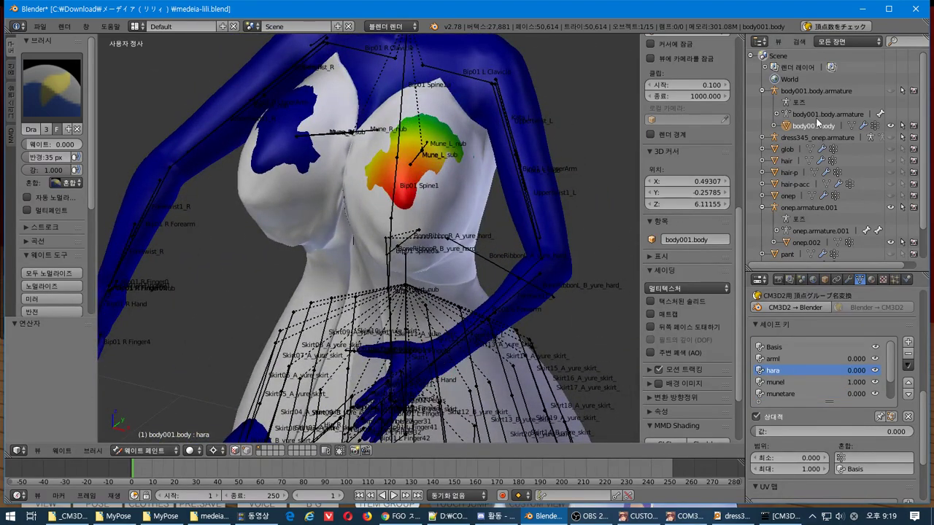
Step: Select the onep.002 dress mesh and switch it to Weight Paint mode
left_click(802, 243)
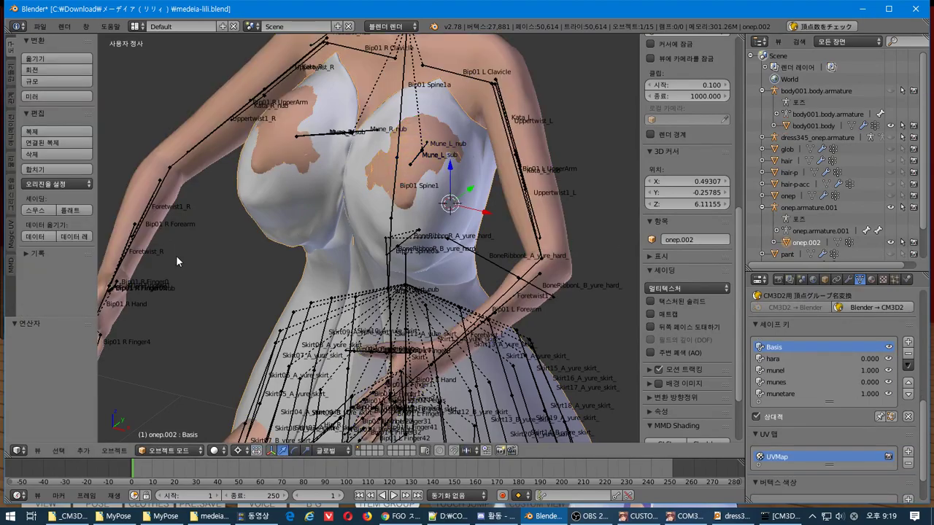
left_click(169, 450)
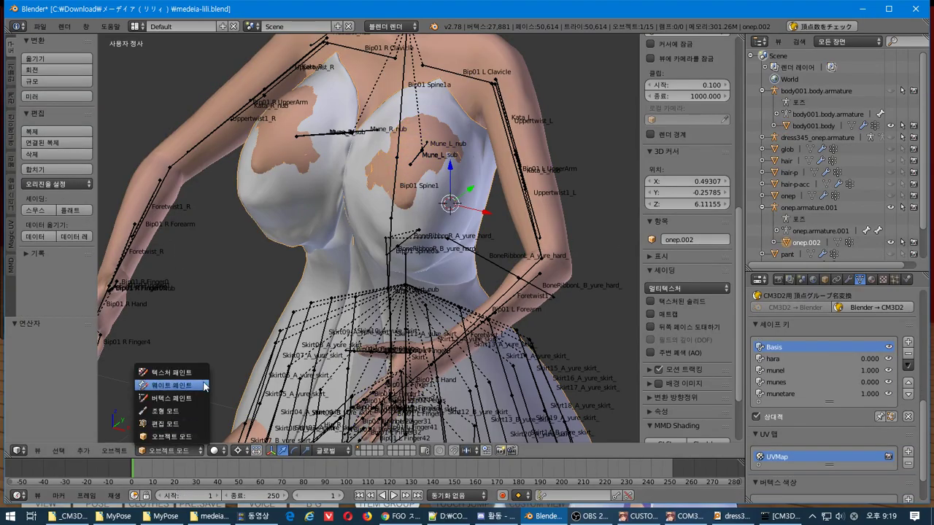
left_click(168, 384)
mouse_move(436, 289)
middle_mouse_down()
mouse_move(464, 278)
mouse_move(454, 266)
middle_mouse_up()
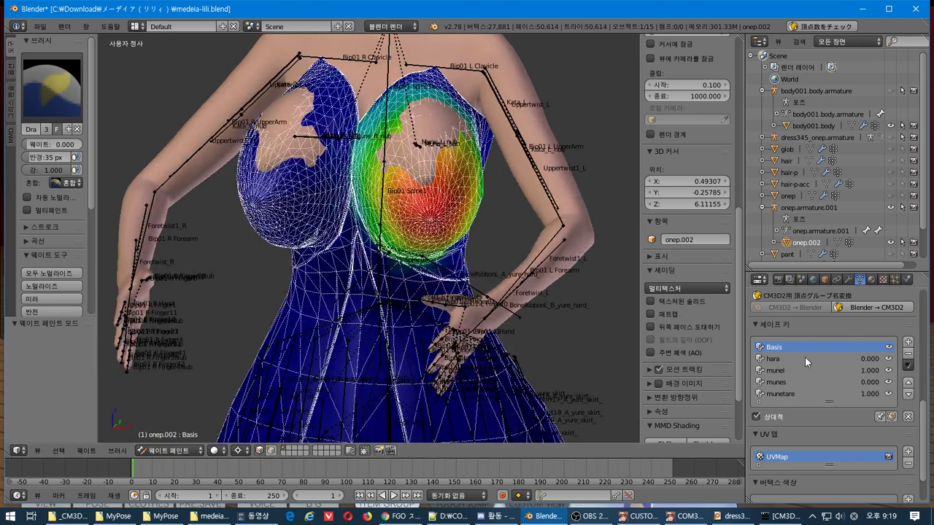
Step: Examine the dress's weights in the vertex groups from Mune_*_sub.L through the skirt groups to Uppertwist_R
scroll(918, 320, "up", 8)
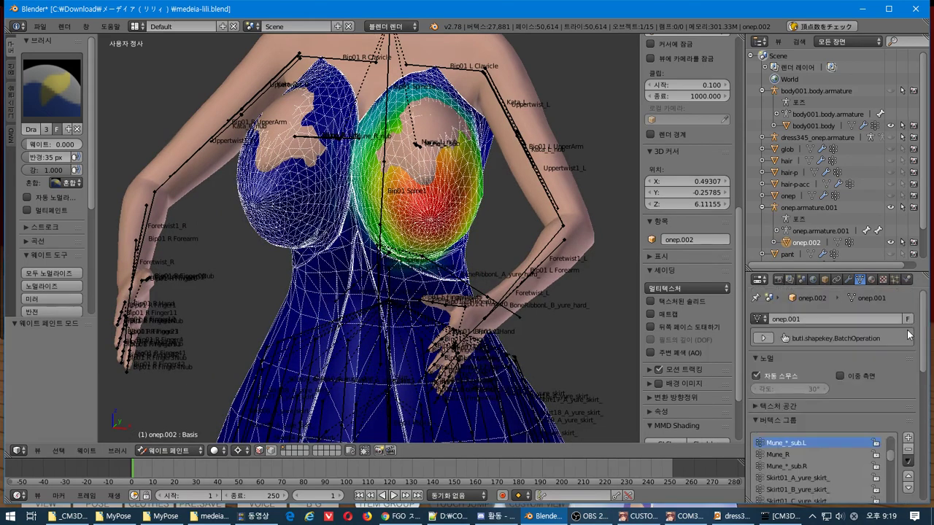
key("Down")
key("Down")
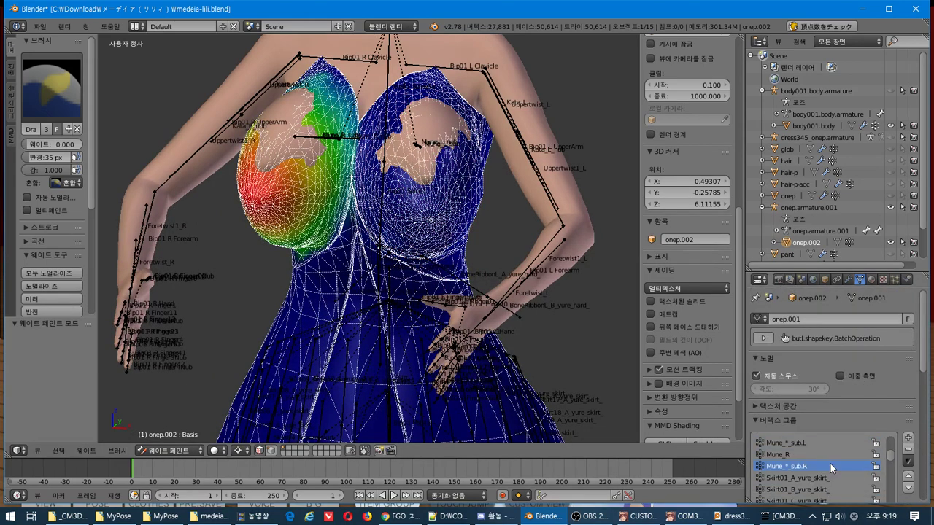
key("Down")
key("Down")
key("Down")
scroll(829, 463, "down", 10)
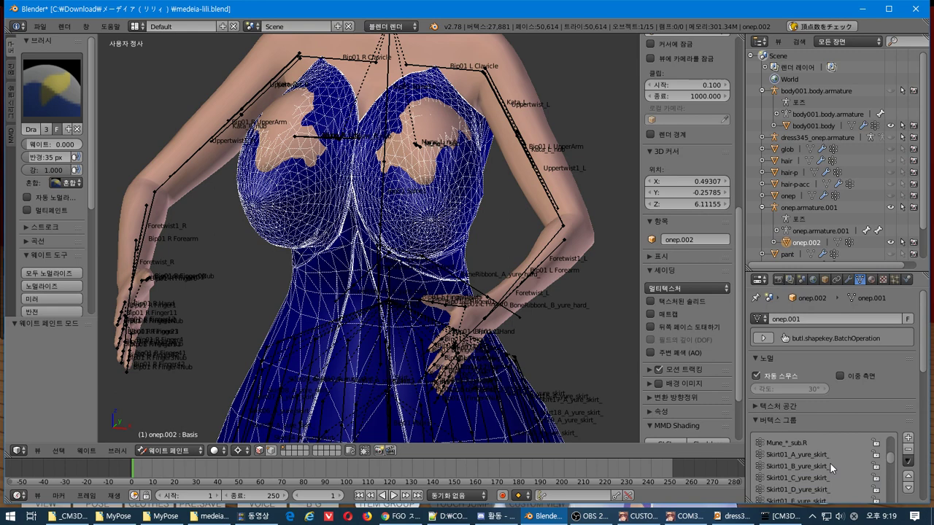
scroll(829, 462, "down", 20)
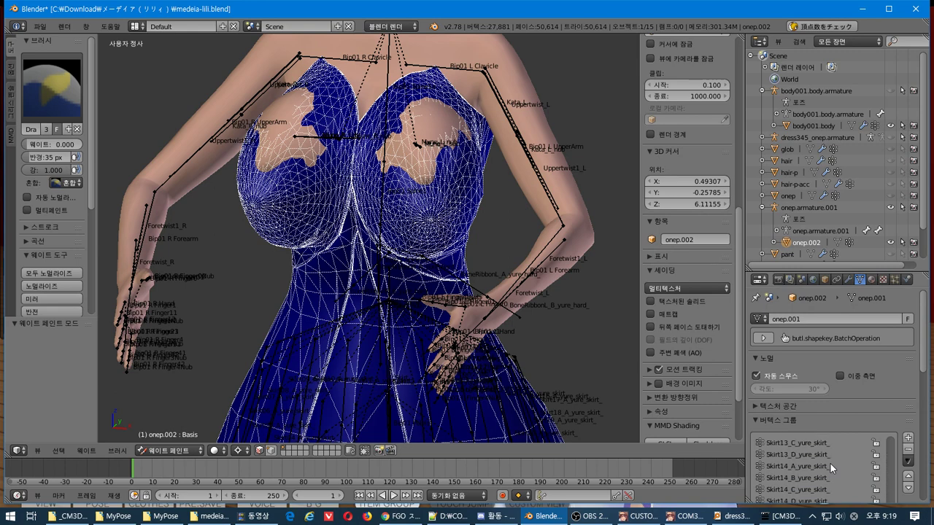
scroll(829, 463, "down", 20)
scroll(842, 403, "down", 14)
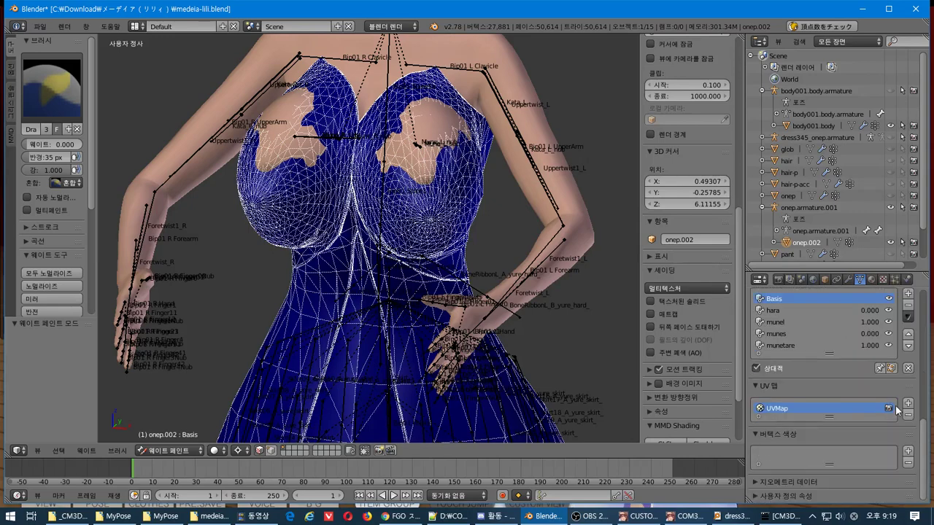
scroll(910, 413, "up", 14)
scroll(909, 413, "down", 5)
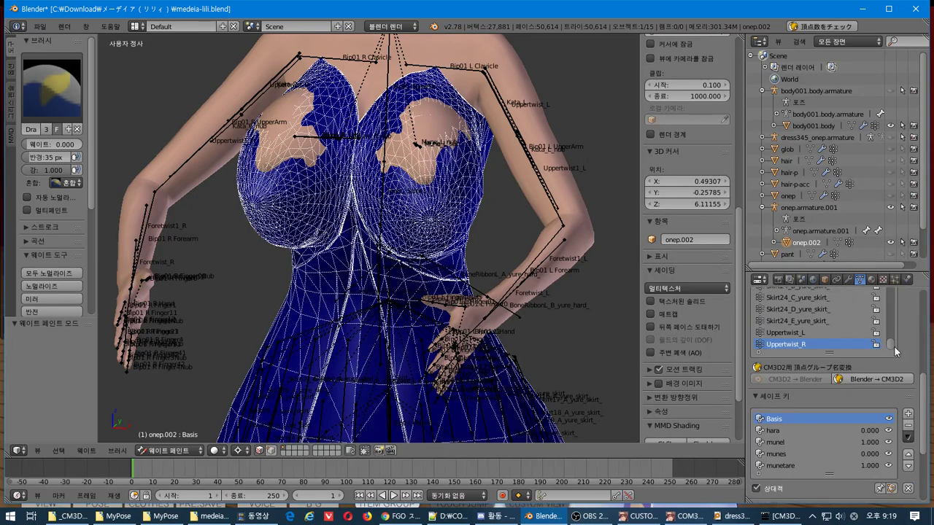
left_click_drag(894, 346, 922, 272)
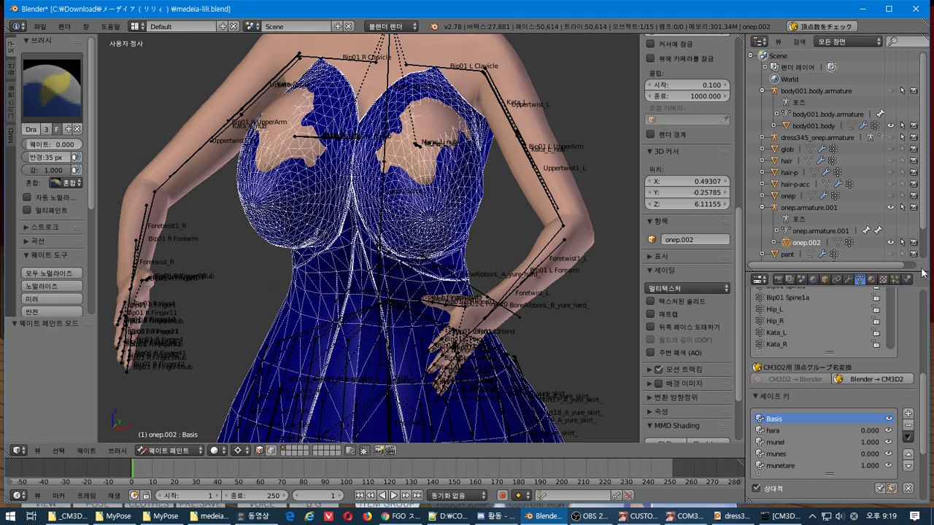
Step: Step through the dress's vertex groups from Bip01 * Clavicle.L onward, examining the clavicle, pelvis and spine weights
scroll(915, 318, "up", 5)
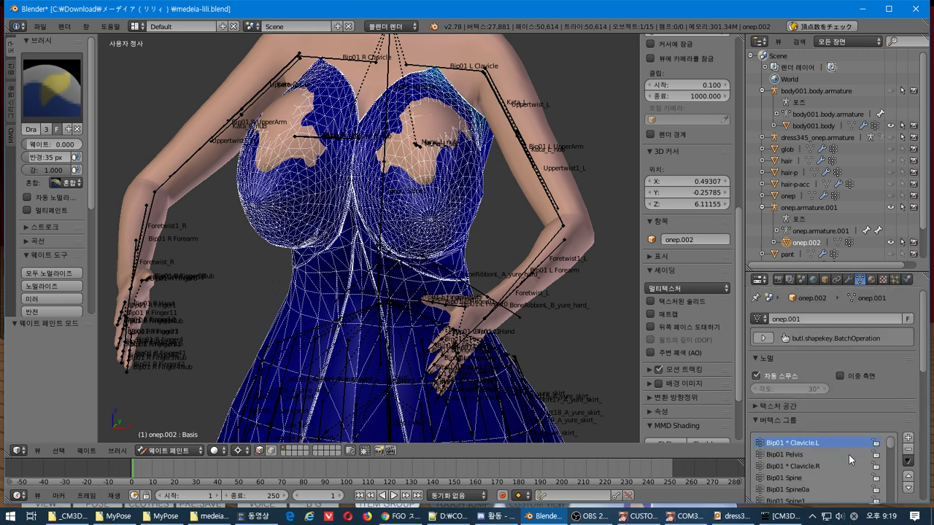
key("Down")
key("Down")
key("Up")
key("Up")
scroll(848, 454, "down", 1, "ctrl")
scroll(848, 454, "up", 1, "ctrl")
scroll(848, 454, "down", 3, "ctrl")
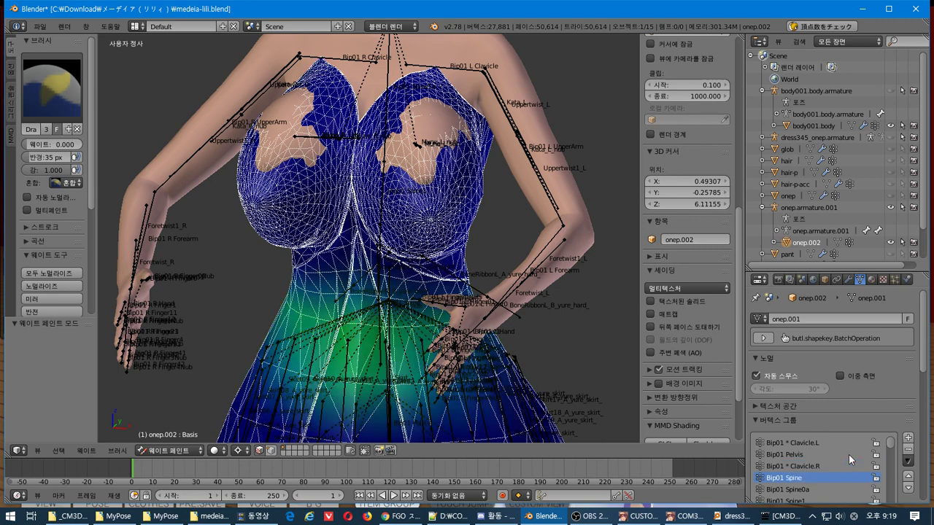
scroll(849, 454, "down", 1, "ctrl")
scroll(849, 455, "down", 1, "ctrl")
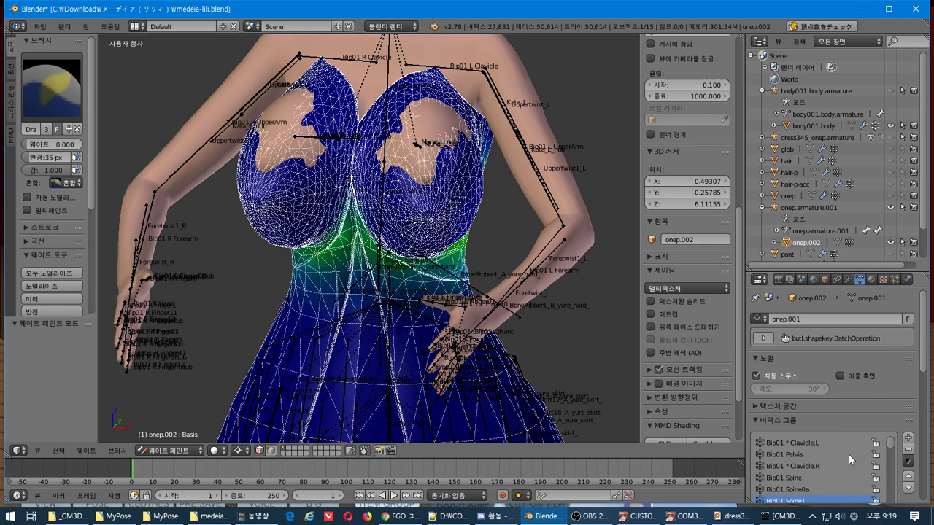
scroll(848, 454, "up", 1, "ctrl")
scroll(848, 455, "down", 1, "ctrl")
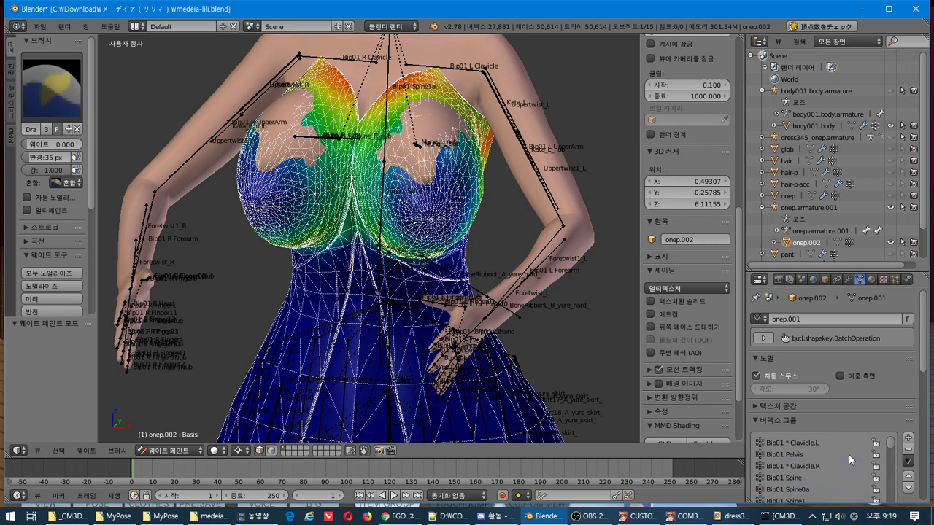
scroll(848, 454, "down", 1, "ctrl")
scroll(848, 454, "down", 10)
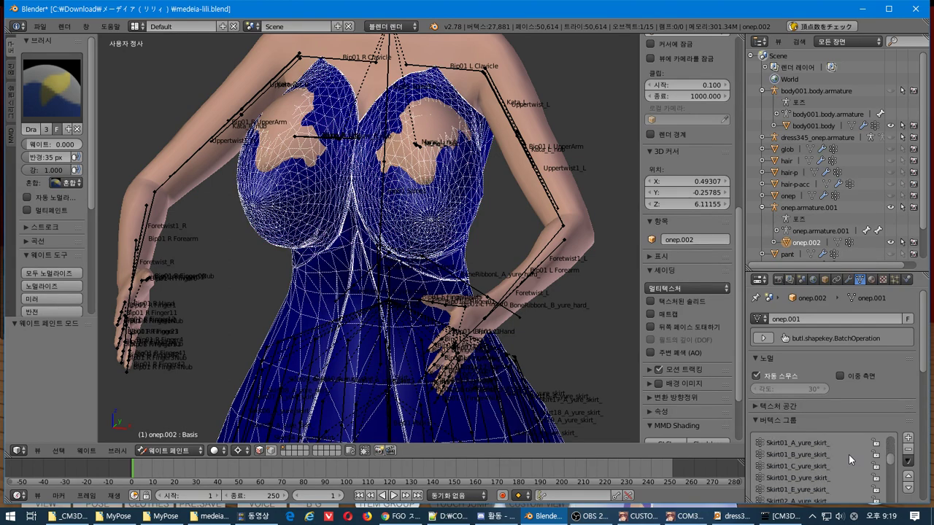
Step: Check the dress in Custom Order Maid 3D 2, then return to Blender and inspect its waist from the side
key("alt+Tab")
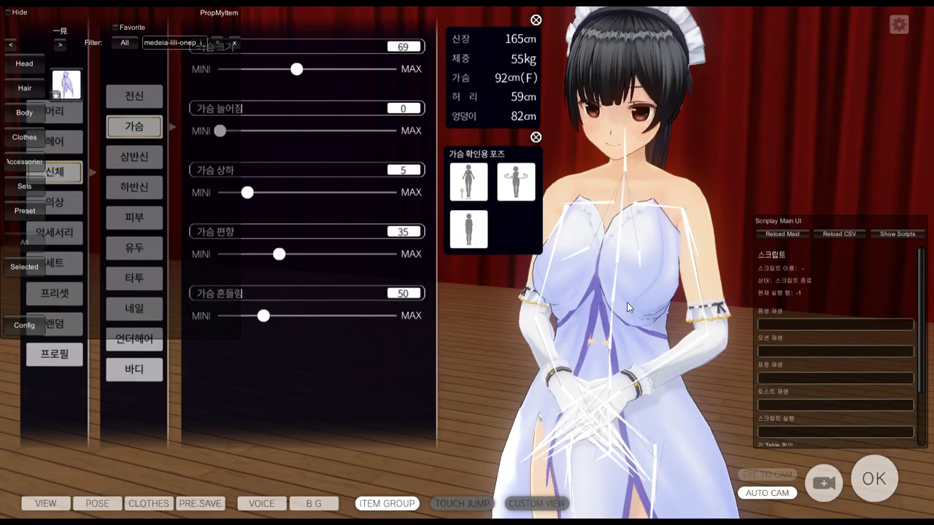
mouse_move(642, 385)
right_mouse_down()
mouse_move(639, 375)
mouse_move(424, 385)
mouse_move(469, 392)
mouse_move(597, 371)
mouse_move(656, 386)
right_mouse_up()
key("alt+Tab")
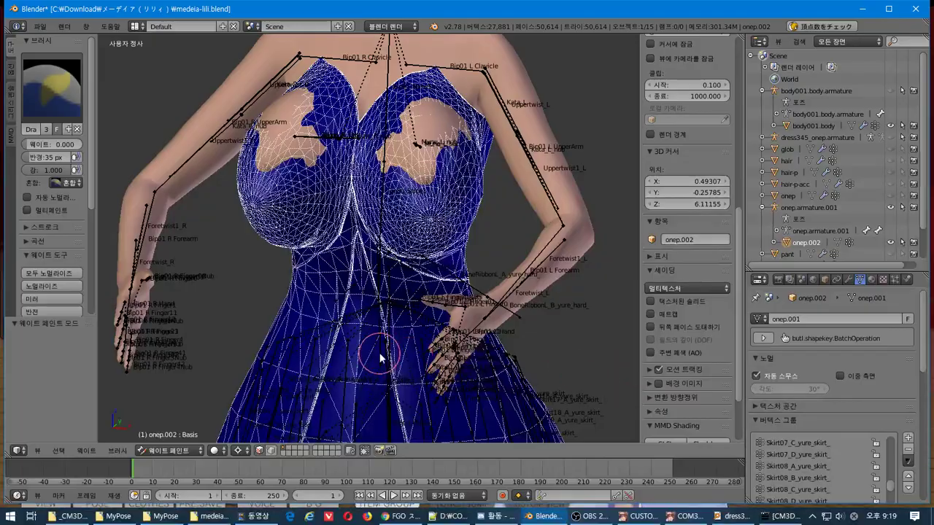
middle_click_drag(562, 364, 473, 332)
scroll(472, 332, "up", 4)
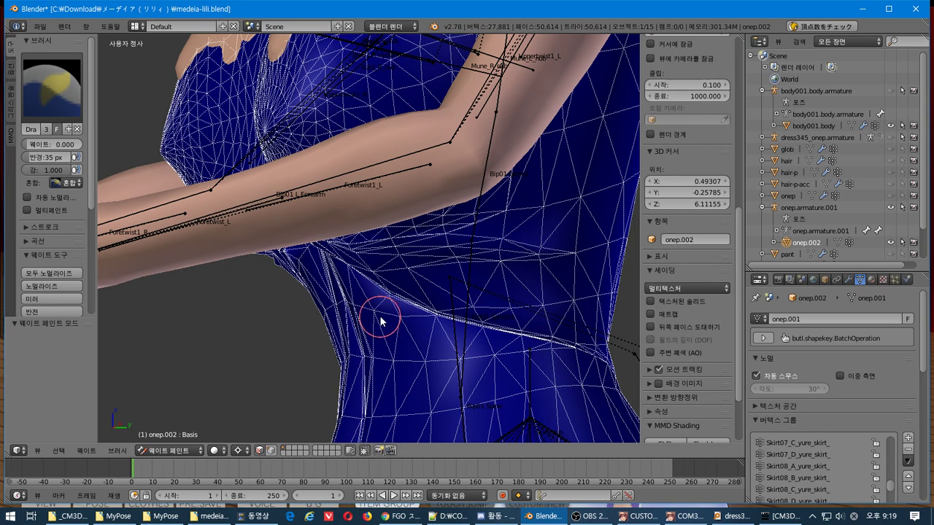
Step: Switch to the CM3D2 menu editor and select the commented-out node消去 entry for Spine1
key("alt+Tab")
key("alt+Tab")
key("alt+Tab")
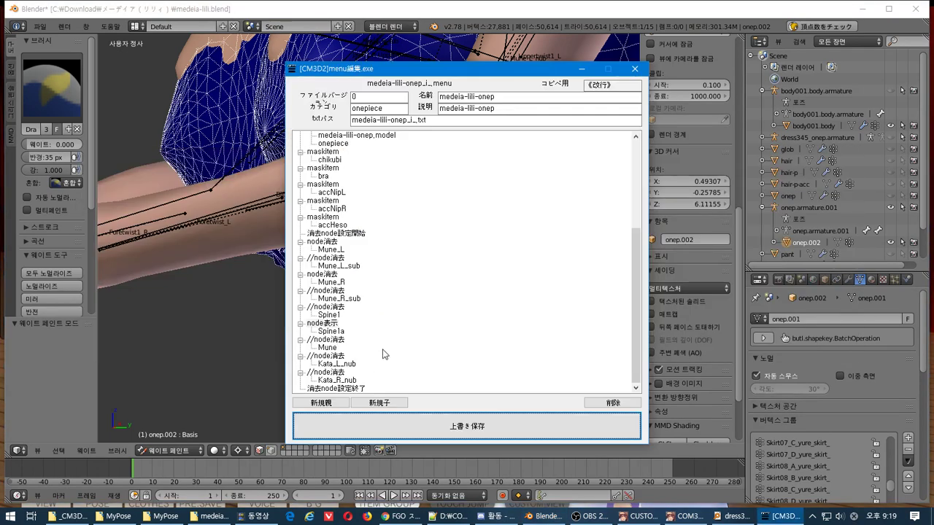
left_click(335, 307)
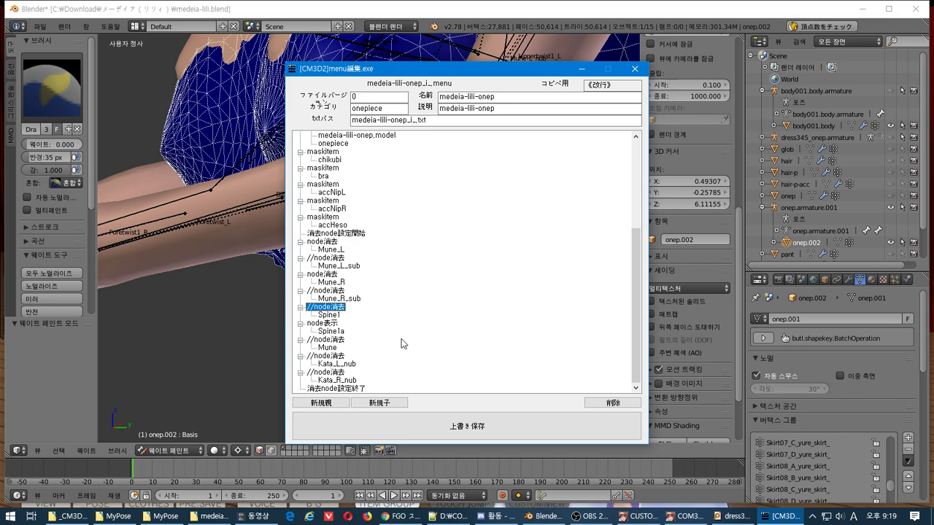
Step: Return to Blender, put onep.002 in Edit Mode and inspect the torso around the Spine bones
key("alt+Tab")
scroll(453, 346, "up", 2)
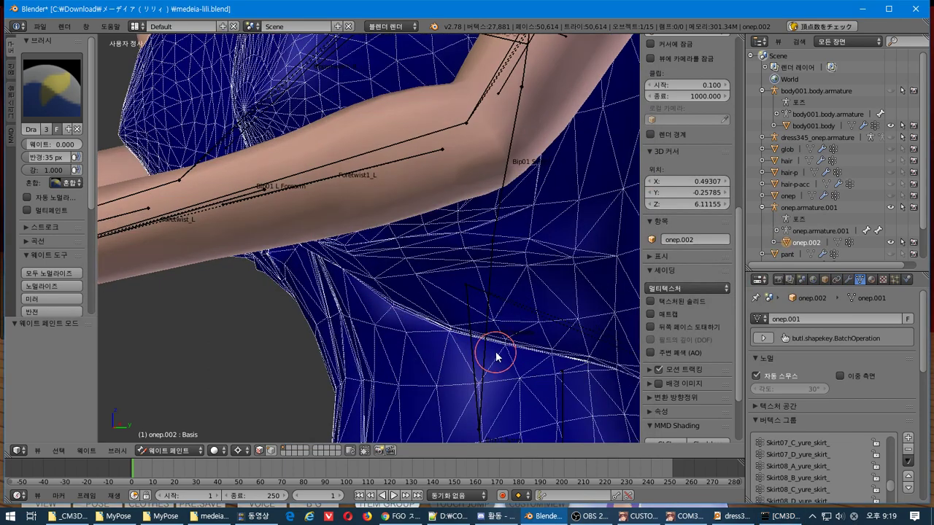
key("Tab")
scroll(507, 380, "down", 2)
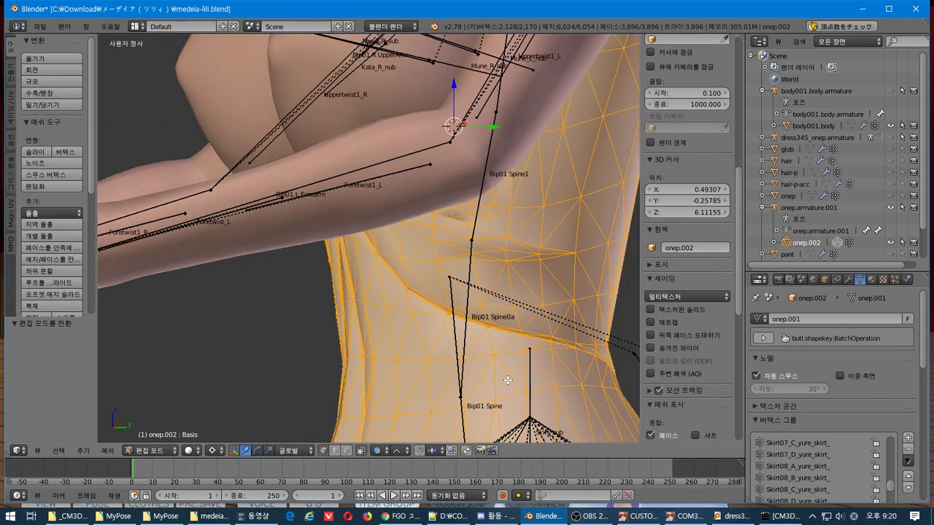
scroll(507, 380, "down", 3)
middle_click_drag(507, 380, 476, 391)
Step: Return to the node entries of medeia-lili-onep in the CM3D2 menu editor
key("alt+Tab")
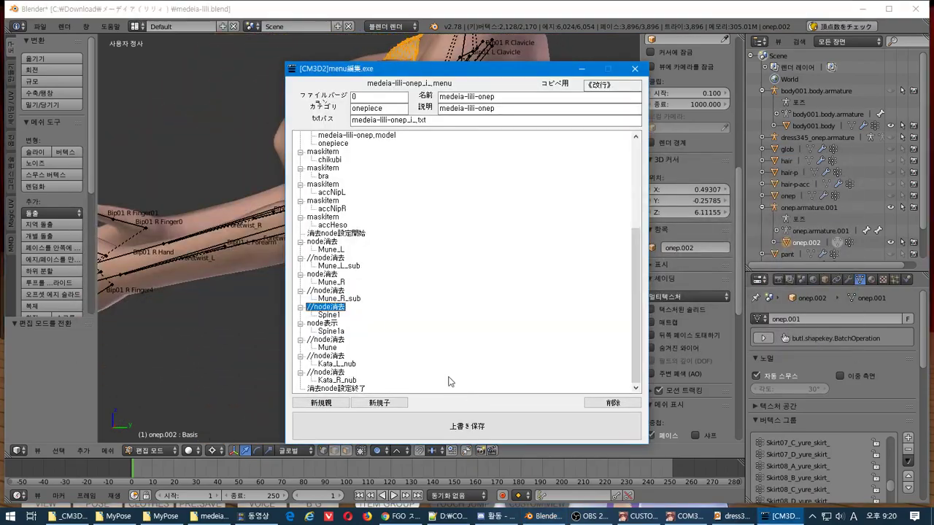
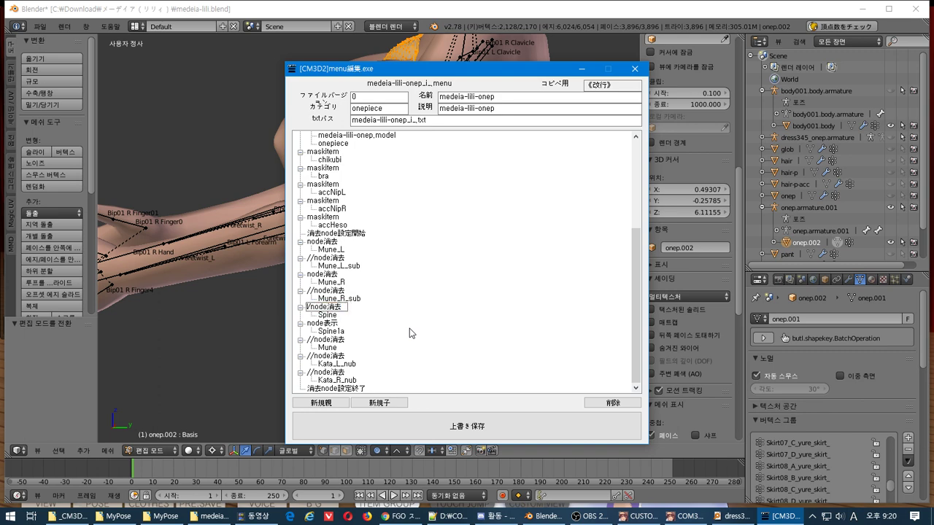
Step: Uncomment the node消去 entry for Spine and overwrite the medeia-lili-onep menu file
key("alt+Tab")
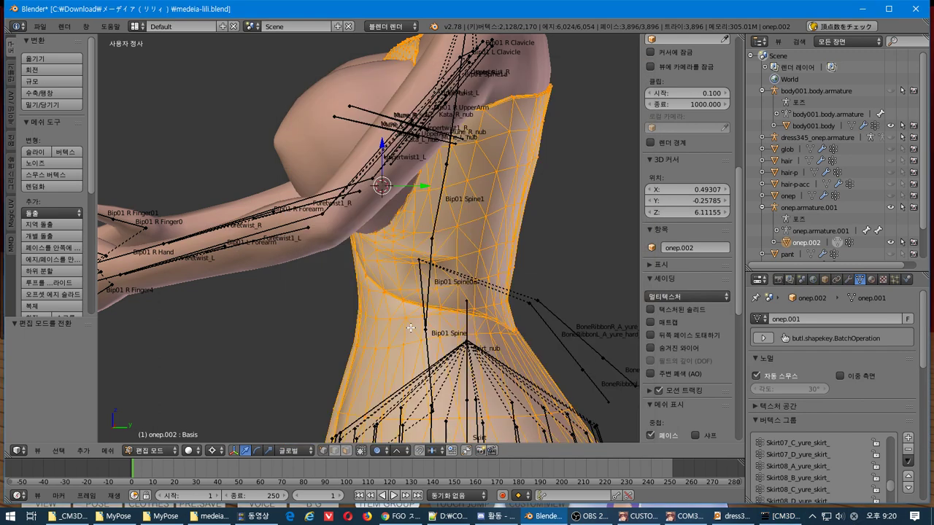
key("alt+Tab")
left_click(465, 415)
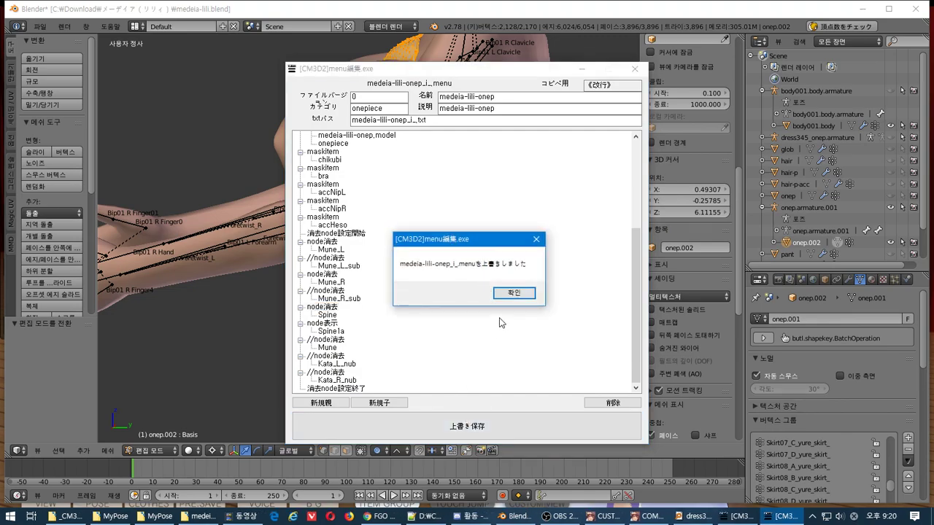
left_click(528, 293)
Step: Switch to Custom Order Maid 3D 2, remove and re-equip the medeia-lili-onep dress, and inspect it from below and from an angle
key("alt+Tab")
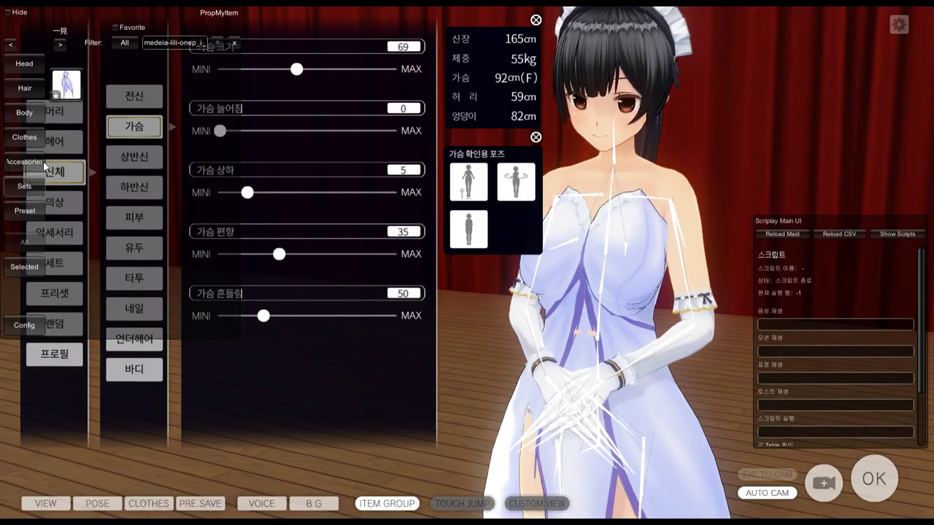
left_click(12, 244)
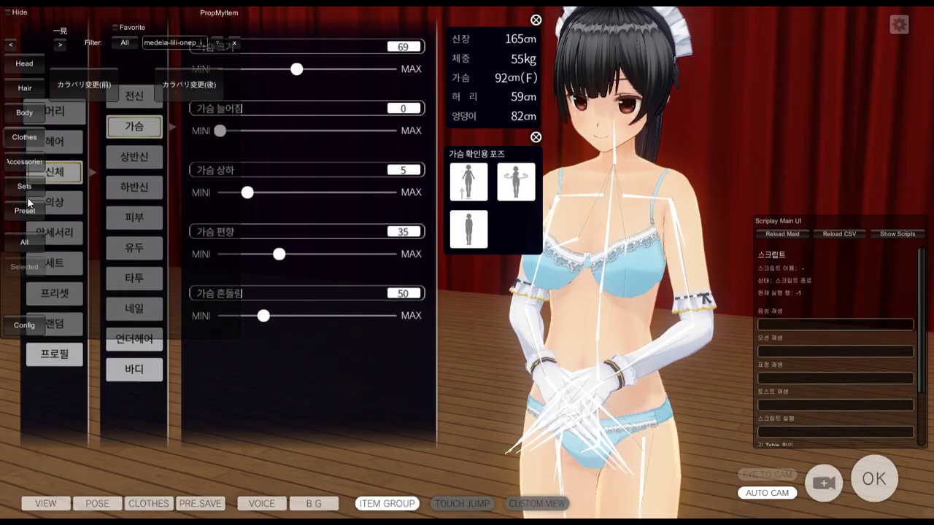
left_click(22, 267)
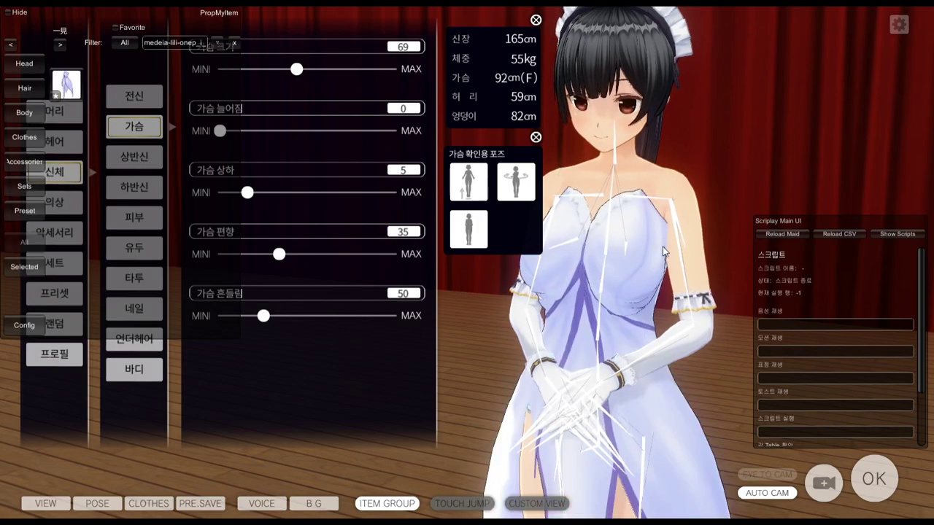
right_click_drag(658, 269, 641, 122)
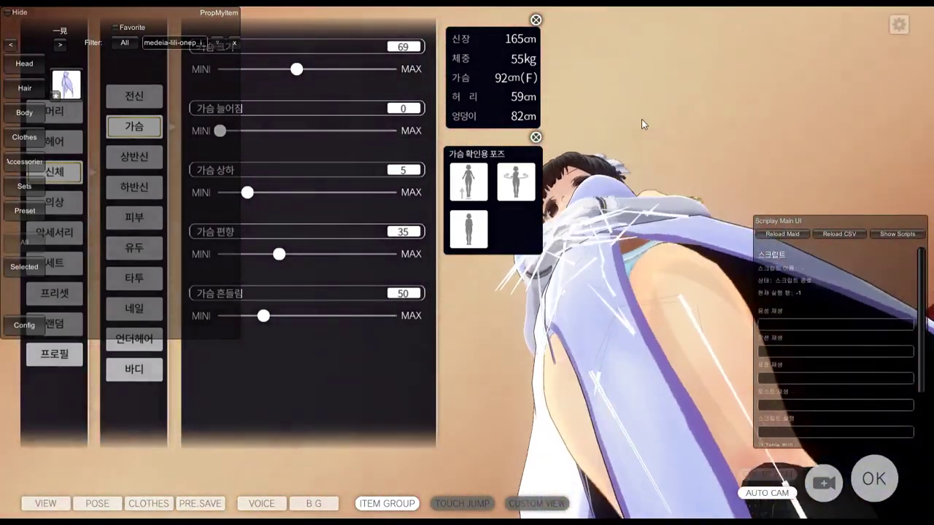
mouse_move(639, 122)
left_mouse_down()
mouse_move(702, 129)
mouse_move(727, 121)
mouse_move(732, 150)
mouse_move(712, 193)
mouse_move(635, 238)
mouse_move(605, 212)
mouse_move(625, 125)
left_mouse_up()
right_click_drag(626, 126, 626, 158)
left_click_drag(627, 157, 594, 279)
scroll(671, 240, "down", 8)
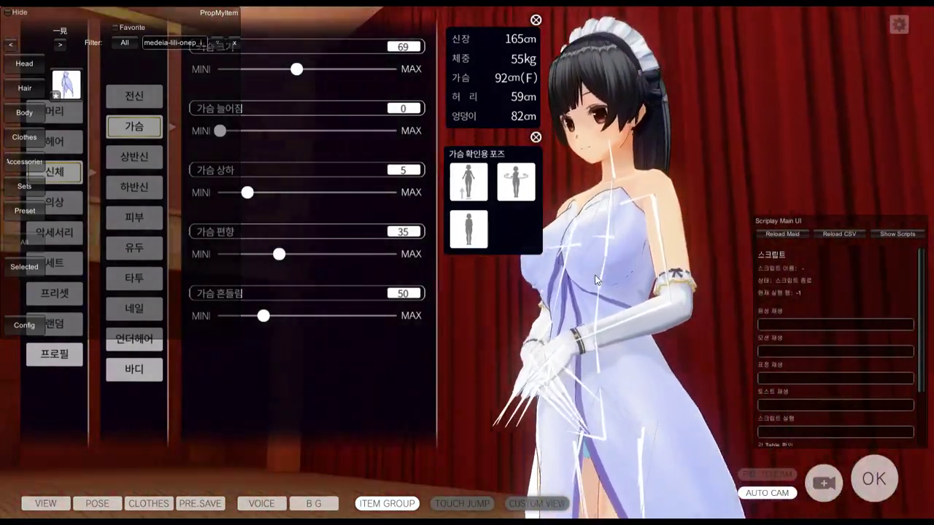
Step: Examine the dress waist around the Bip01 Spine bones in Blender and compare it with the worn dress in the game
key("alt+Tab")
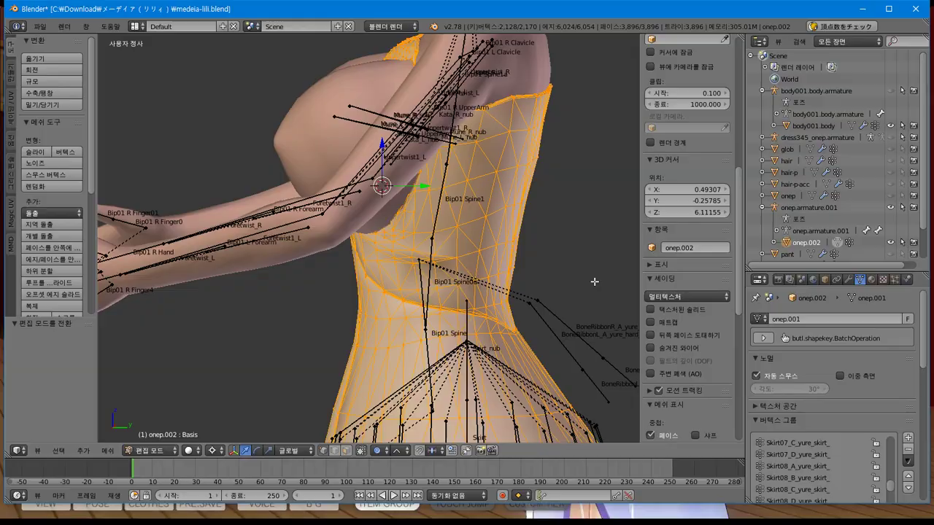
scroll(514, 315, "up", 3)
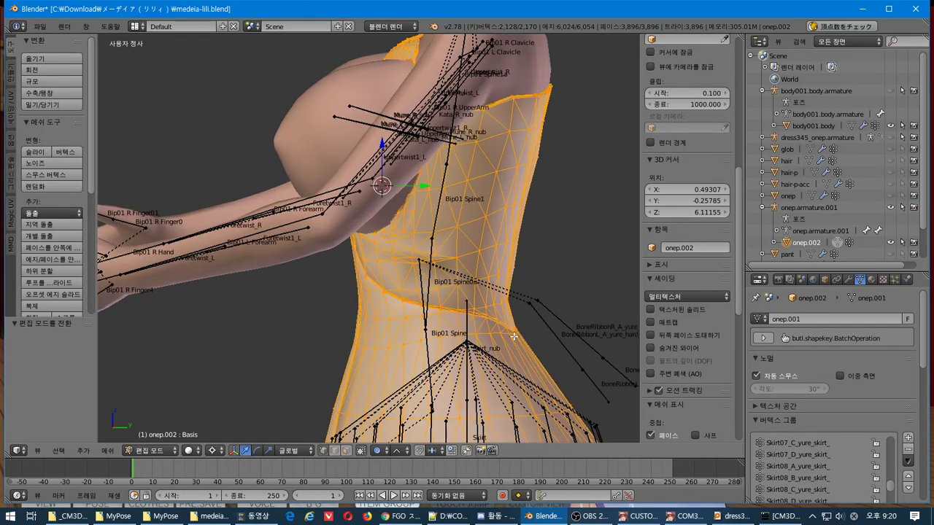
middle_click_drag(525, 344, 522, 366, "shift")
key("alt+Tab")
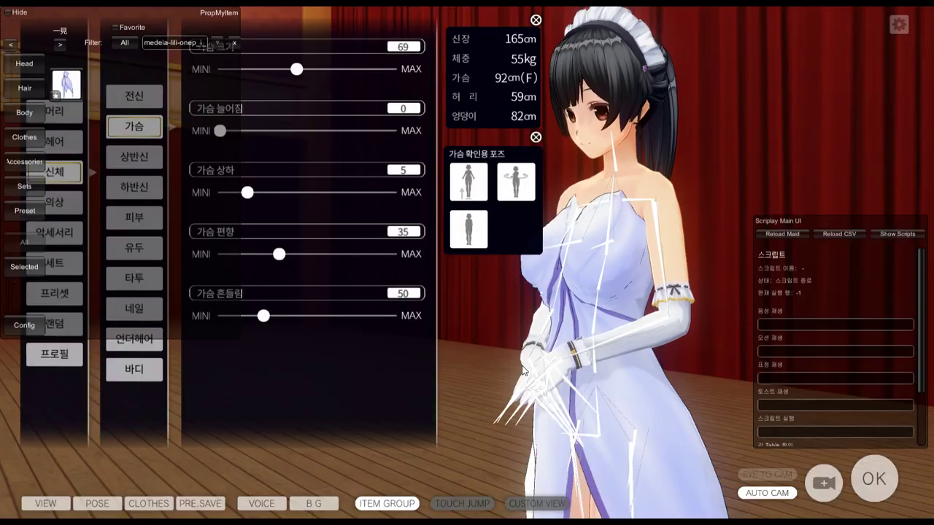
Step: Set the target of the Spine node消去 entry to Spine0a in the CM3D2 menu editor and overwrite the menu file
key("alt+Tab")
key("alt+Tab")
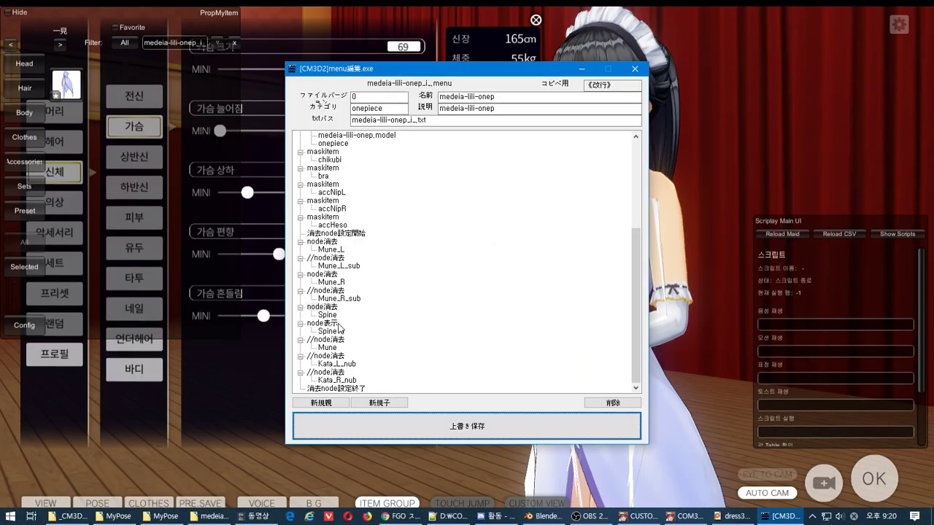
left_click(337, 326)
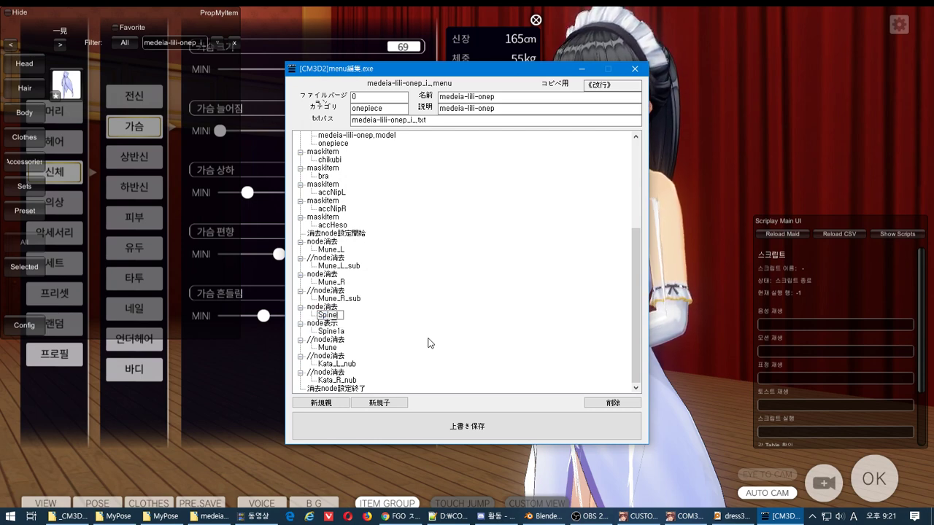
left_click(438, 413)
left_click(507, 292)
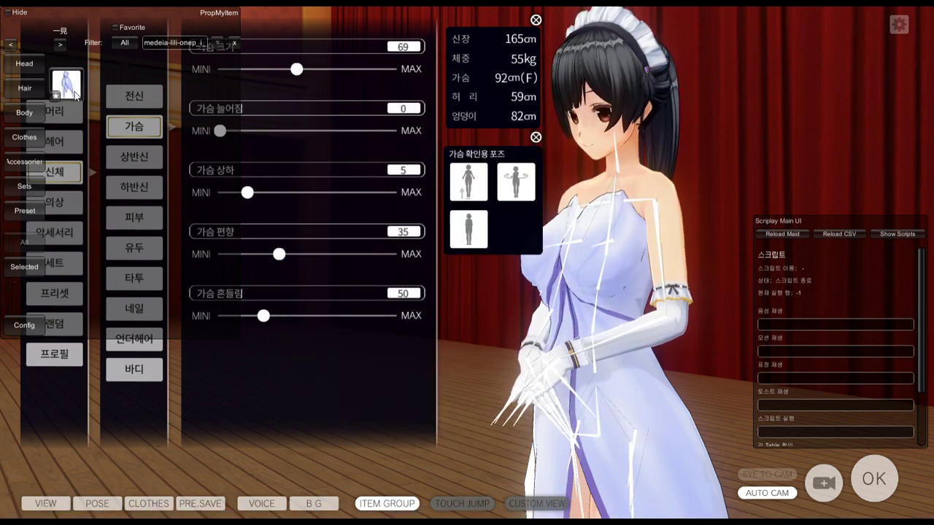
Step: Re-equip the medeia-lili-onep dress in the game and inspect the body under the skirt and at the side
left_click(22, 264)
left_click(67, 89)
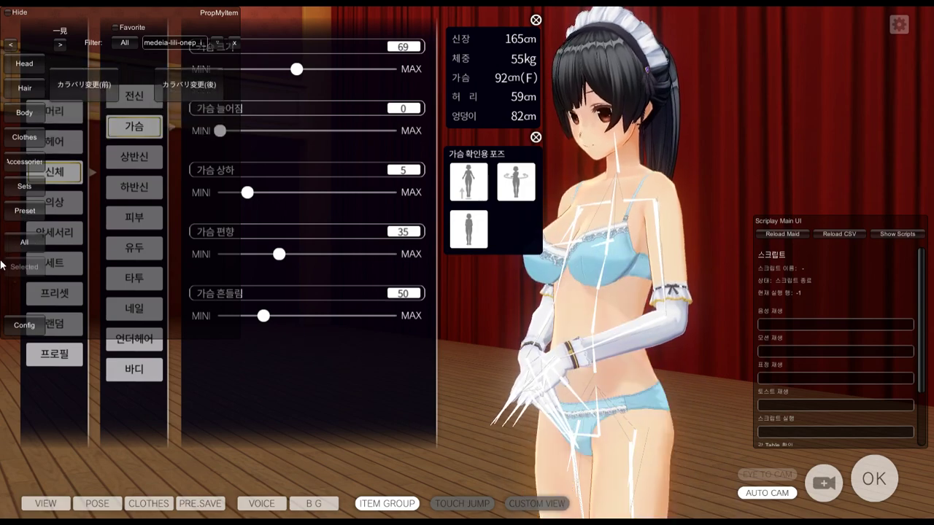
left_click(24, 246)
left_click(72, 86)
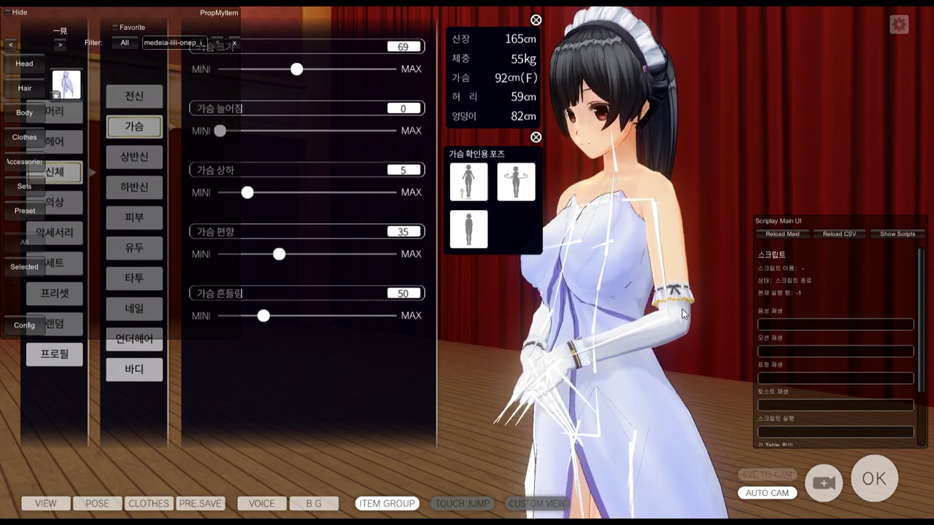
right_click_drag(682, 310, 696, 182)
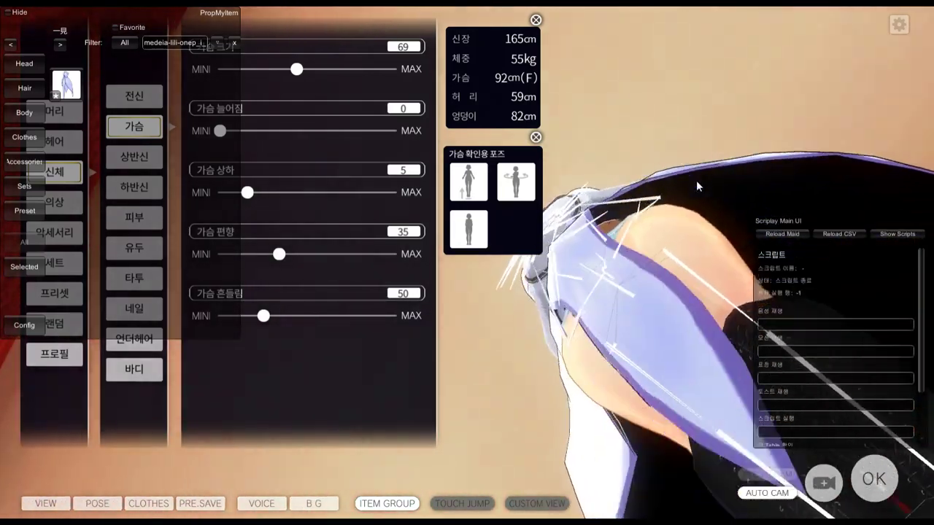
left_click_drag(696, 180, 678, 299)
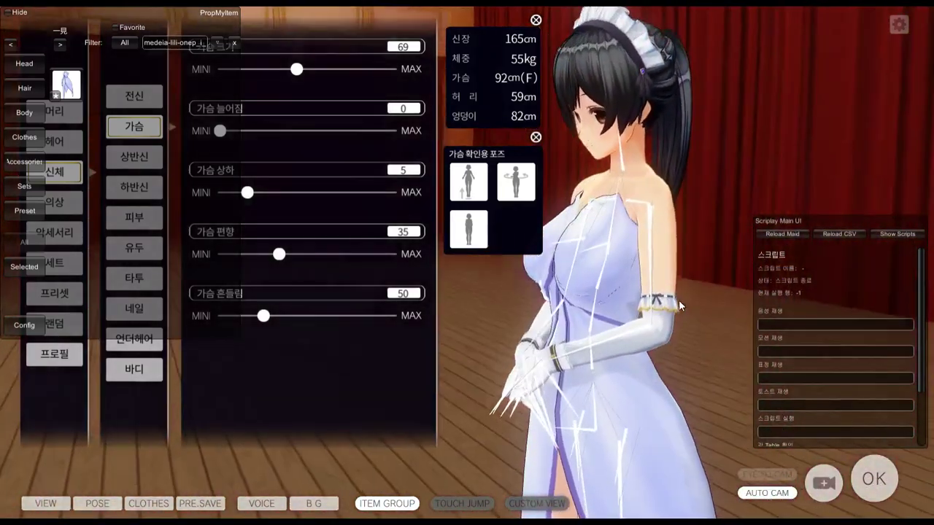
Step: Comment out the node表示 entry for Spine1a in the menu editor and overwrite the menu file
key("alt+Tab")
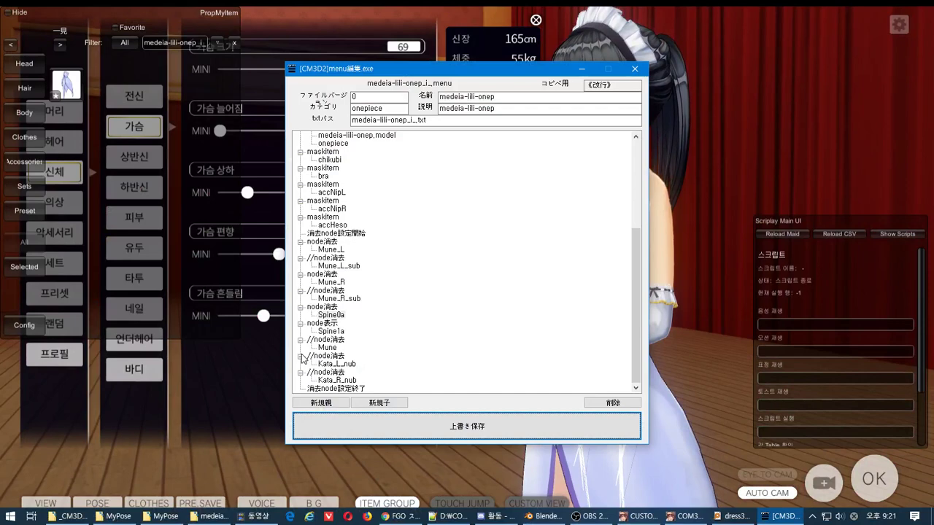
left_click(329, 323)
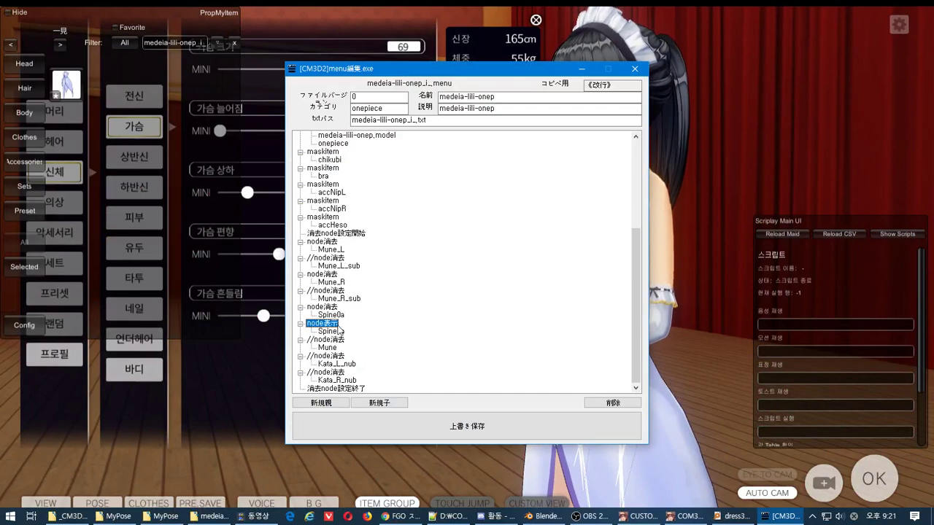
left_click(430, 349)
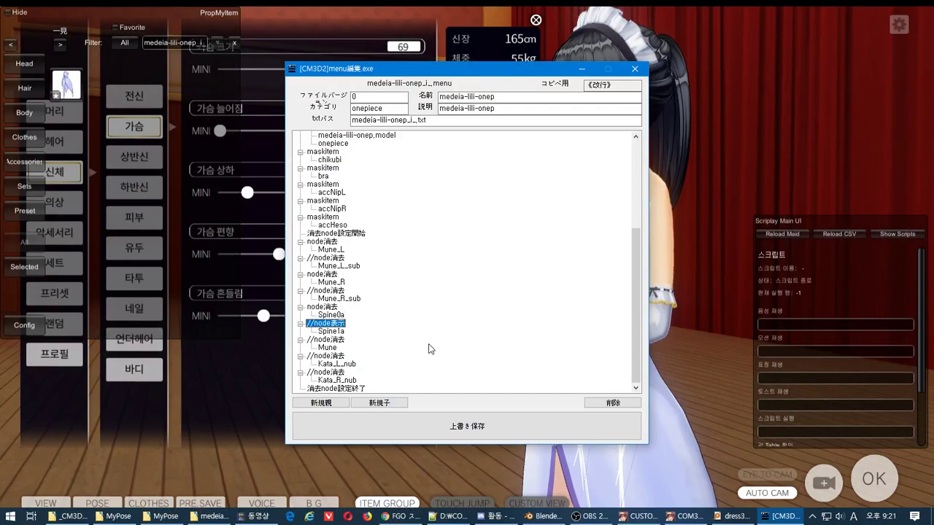
left_click(467, 431)
left_click(506, 291)
Step: Return to the game and reload the dress to check the upper body with the Spine1a entry commented out
left_click(266, 177)
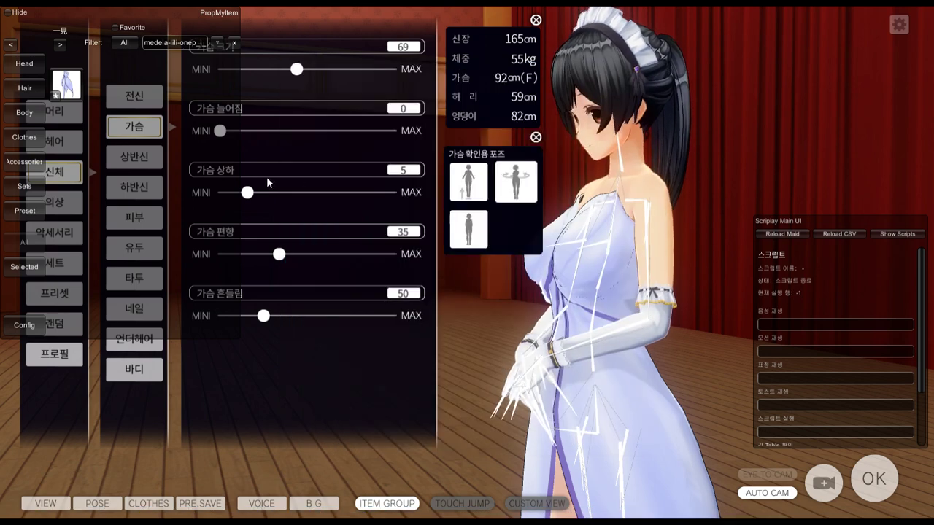
left_click(17, 266)
left_click(57, 92)
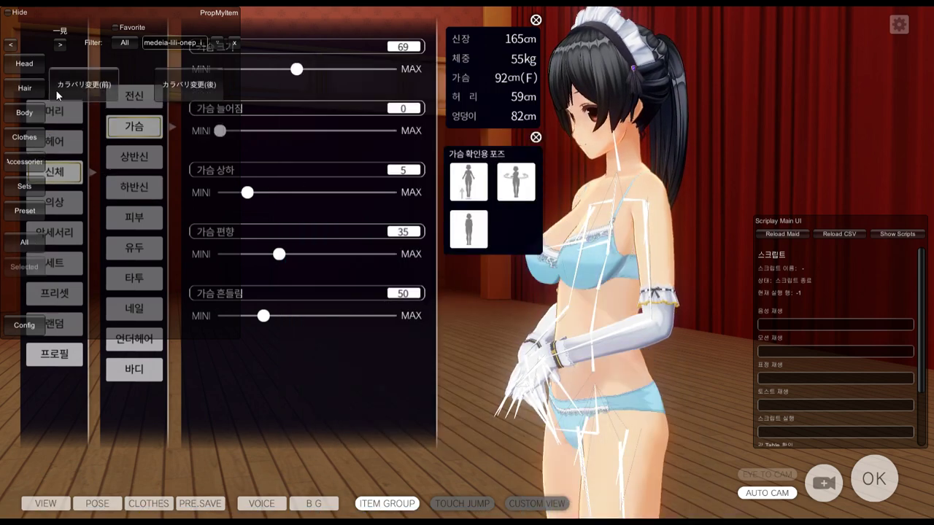
left_click(25, 243)
left_click(67, 91)
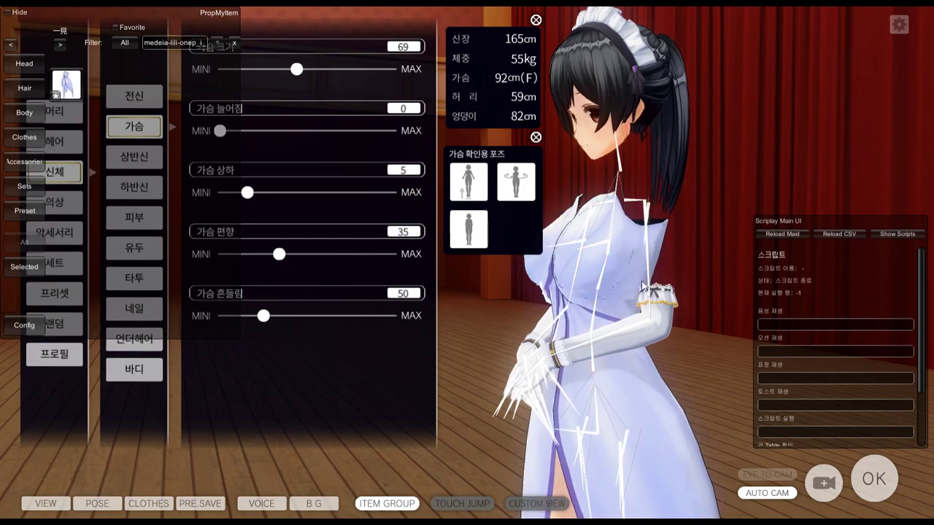
Step: Switch to Blender, put onep.armature.001 in Edit Mode and select the Bip01 Spine bone to examine the torso bones
key("alt+Tab")
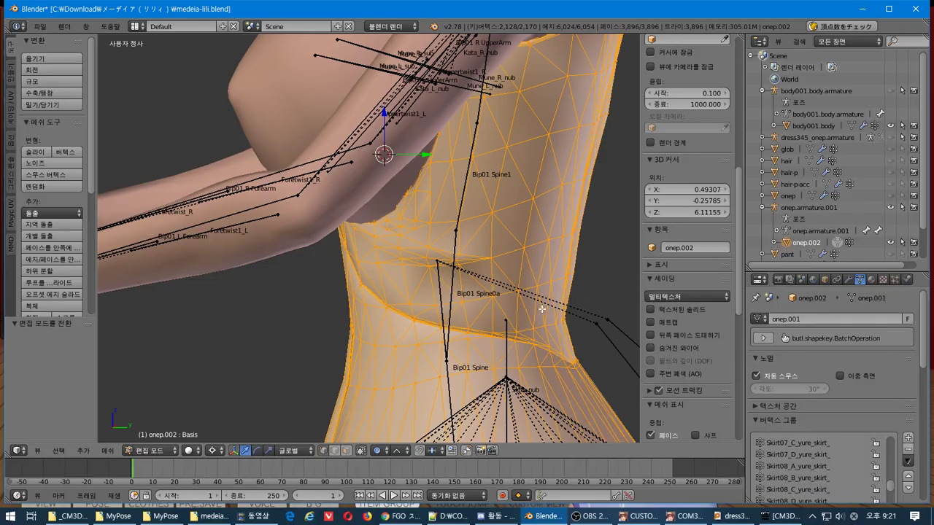
middle_click_drag(541, 309, 373, 307)
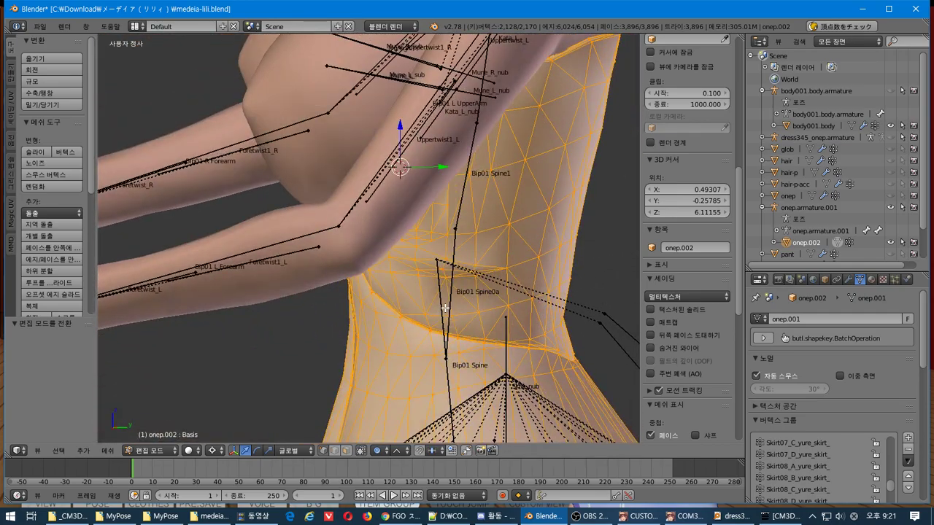
right_click(441, 309)
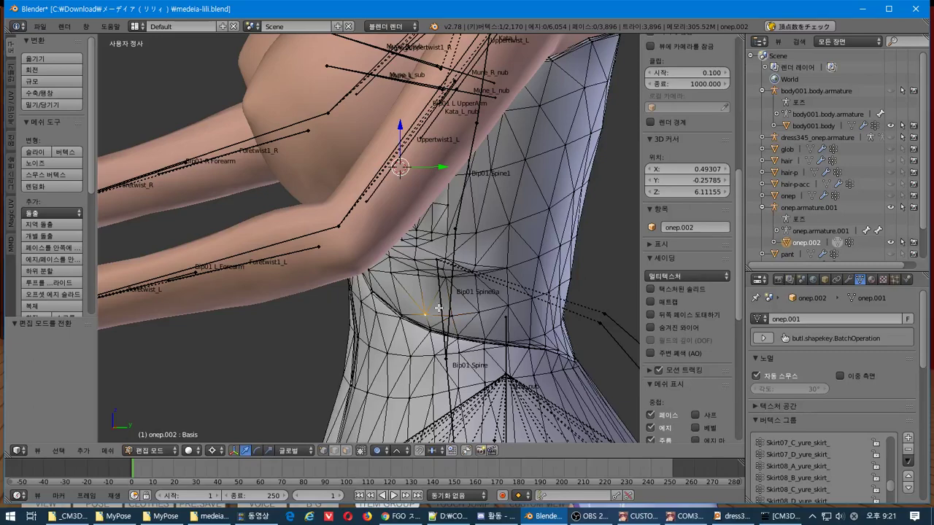
left_click(815, 90)
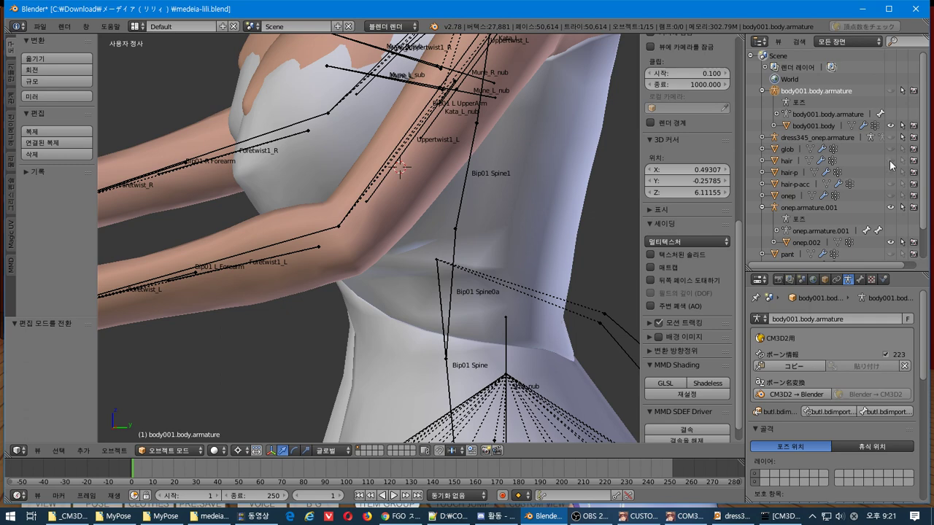
left_click(822, 210)
key("Tab")
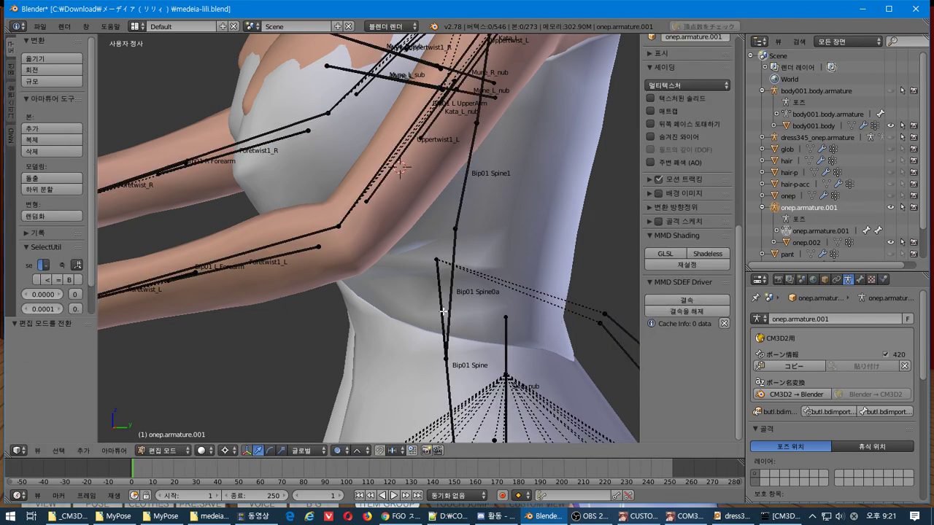
right_click(454, 309)
middle_click_drag(453, 311, 412, 344)
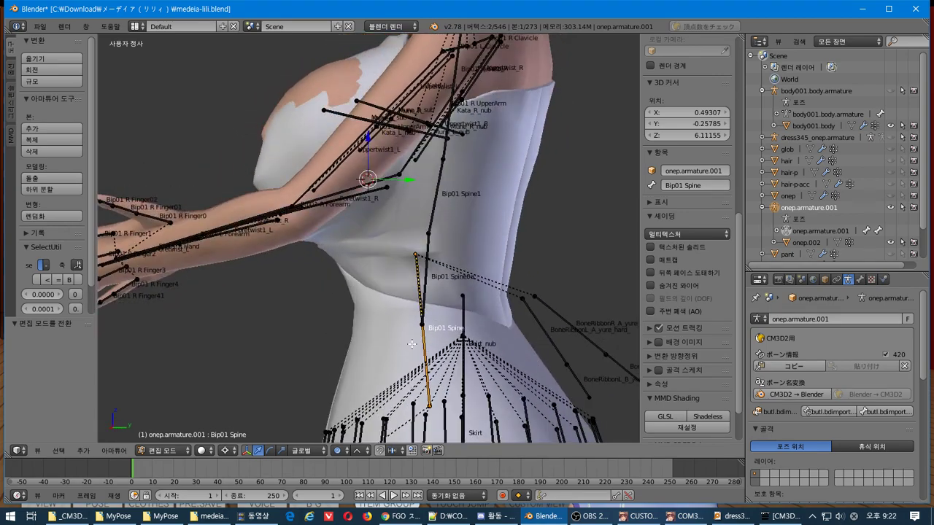
Step: Restore the node表示 entry for Spine1a by removing its comment marks in the menu editor, and overwrite the menu file
key("alt+Tab")
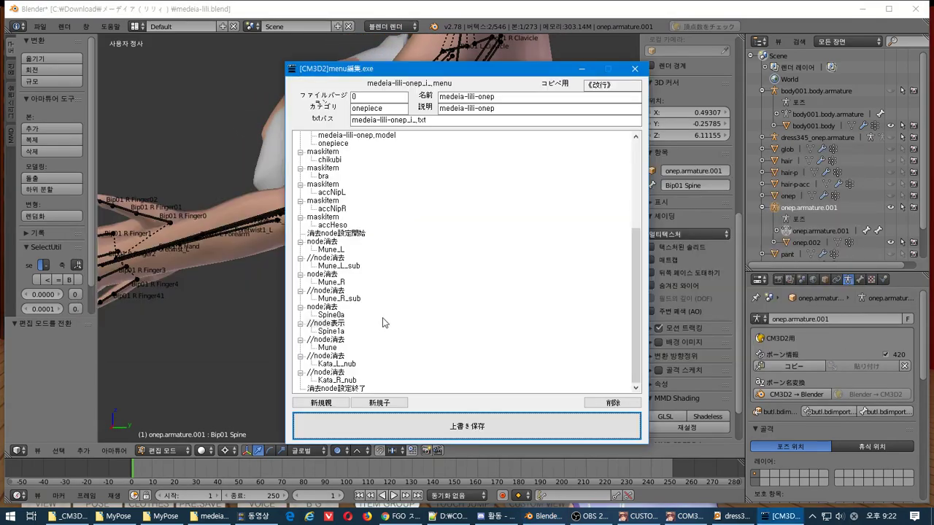
scroll(384, 322, "up", 3)
scroll(385, 323, "down", 3)
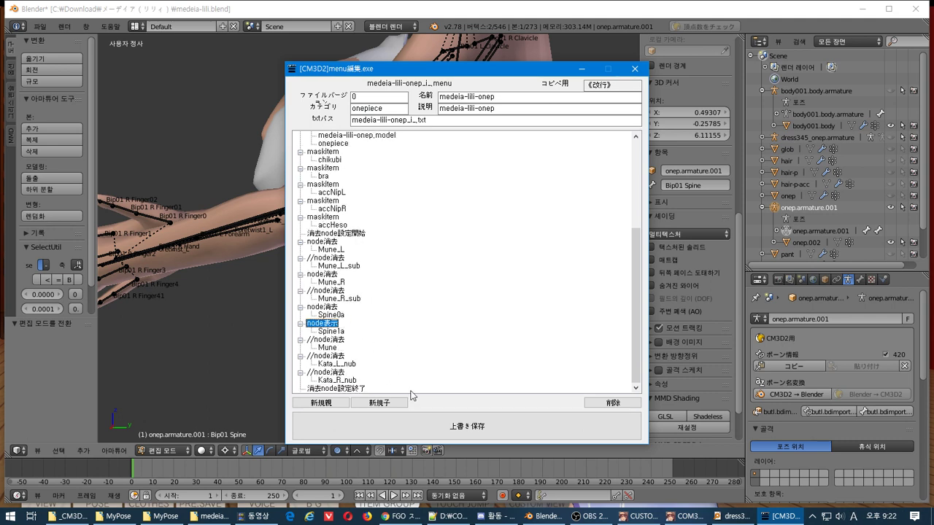
left_click(452, 425)
left_click(566, 293)
Step: Switch to the game, re-equip the dress with the Spine1a entry restored, and inspect the hips and legs from below
key("alt+Tab")
key("Tab")
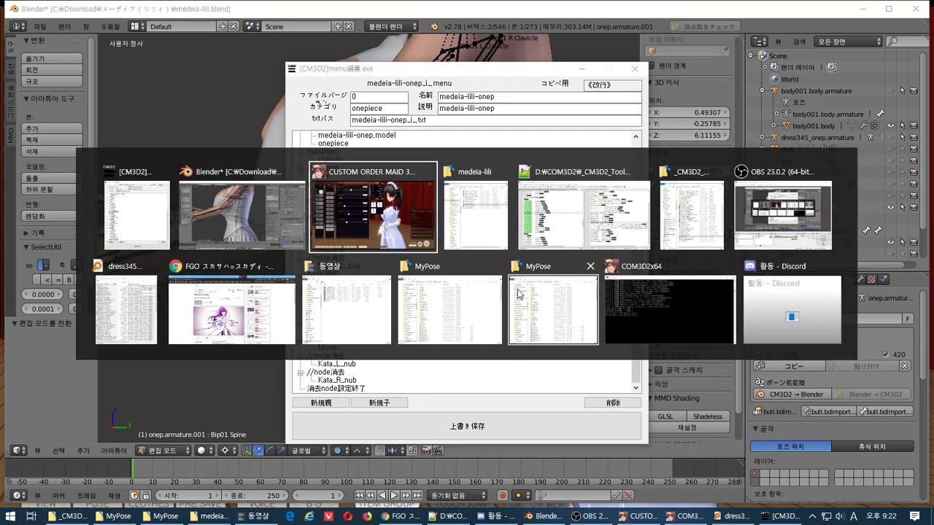
left_click(27, 267)
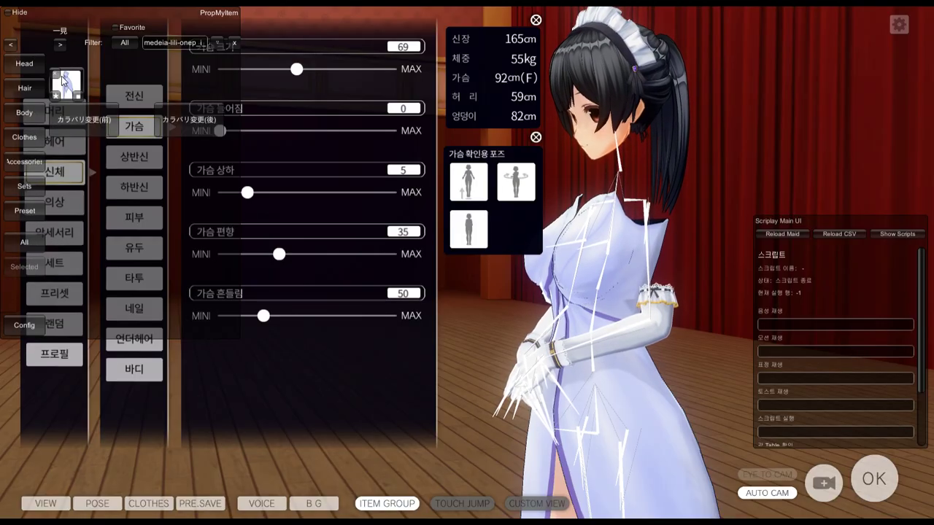
left_click(64, 83)
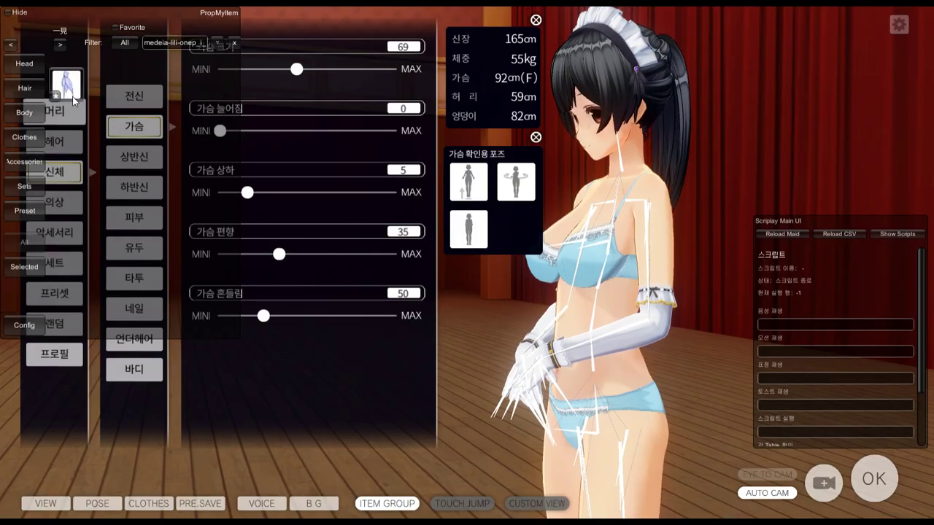
left_click(72, 96)
right_click_drag(540, 350, 569, 210)
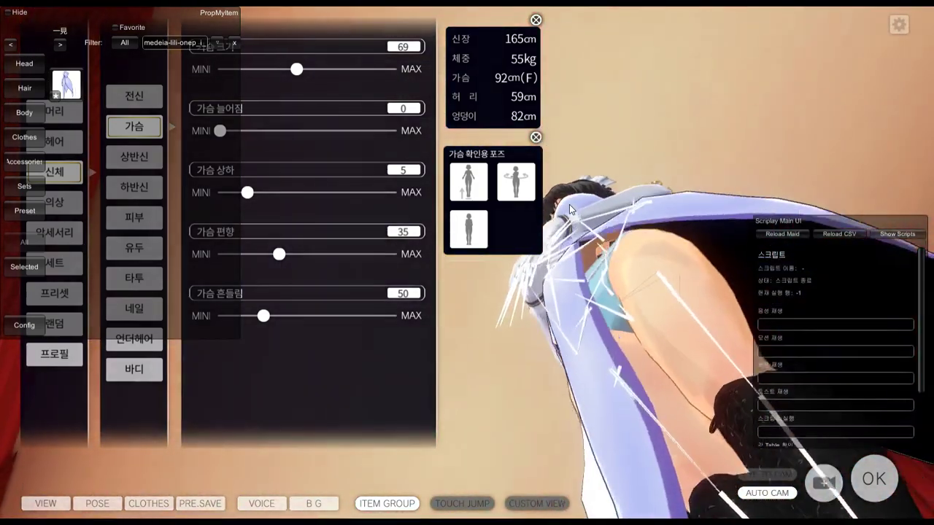
left_click_drag(569, 210, 677, 209)
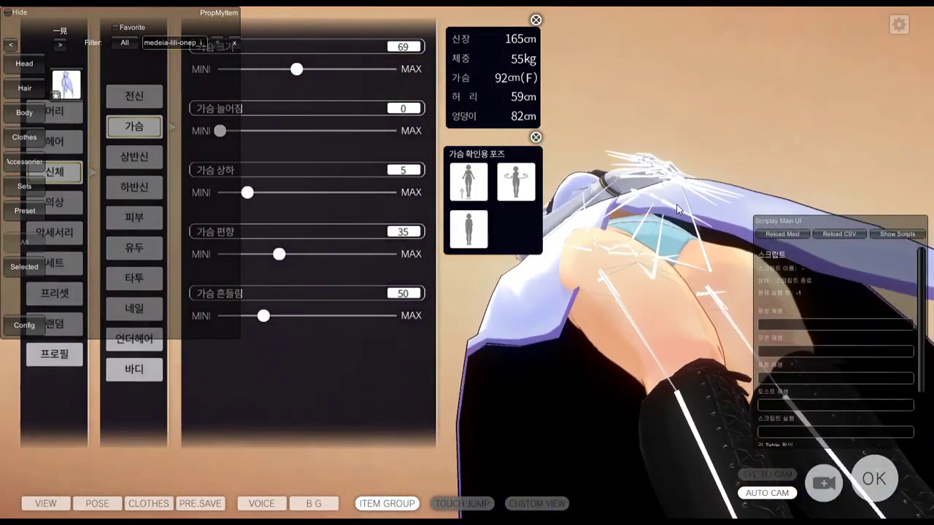
Step: Inspect the front of the dress and the skirt slits on the maid from eye level and from above
right_click_drag(677, 210, 643, 319)
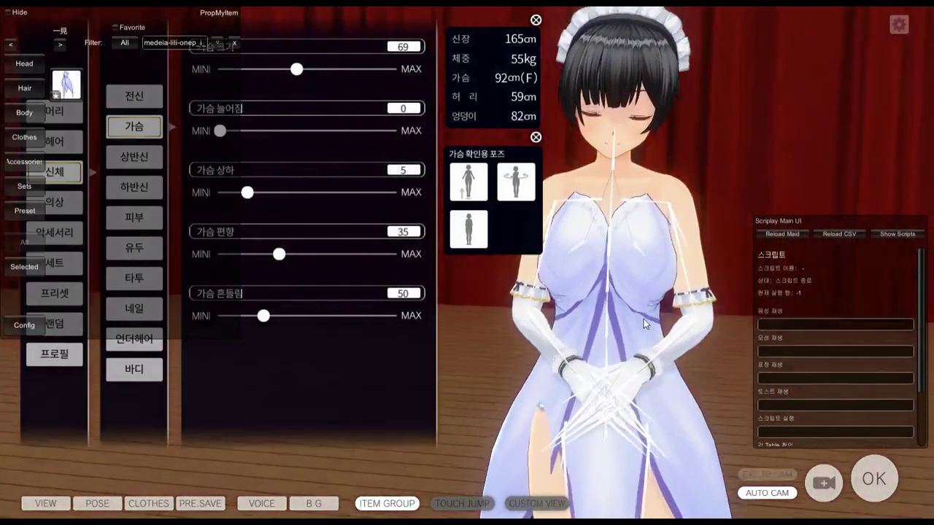
left_click_drag(644, 319, 612, 250)
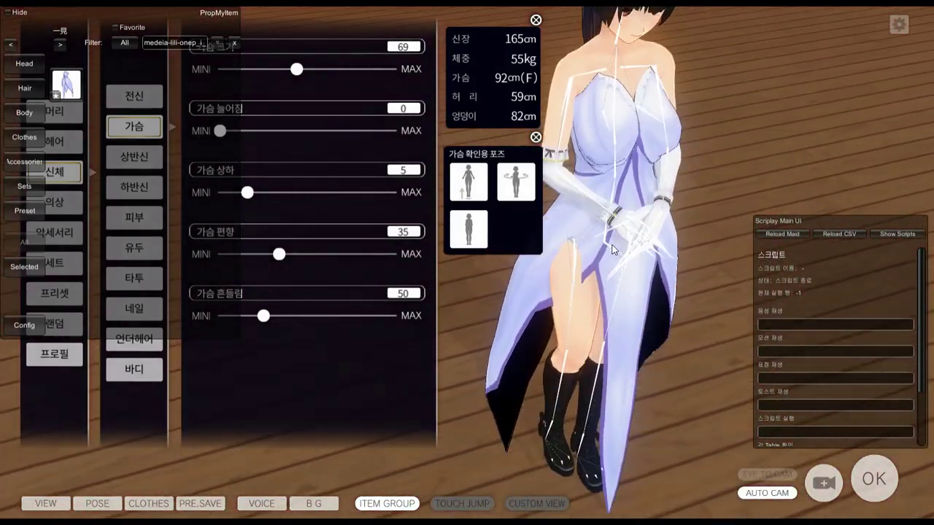
right_click_drag(612, 249, 581, 244)
Step: Switch to Blender, return onep.armature.001 to Object Mode and hide the armature so the dress mesh is unobstructed
key("alt+Tab")
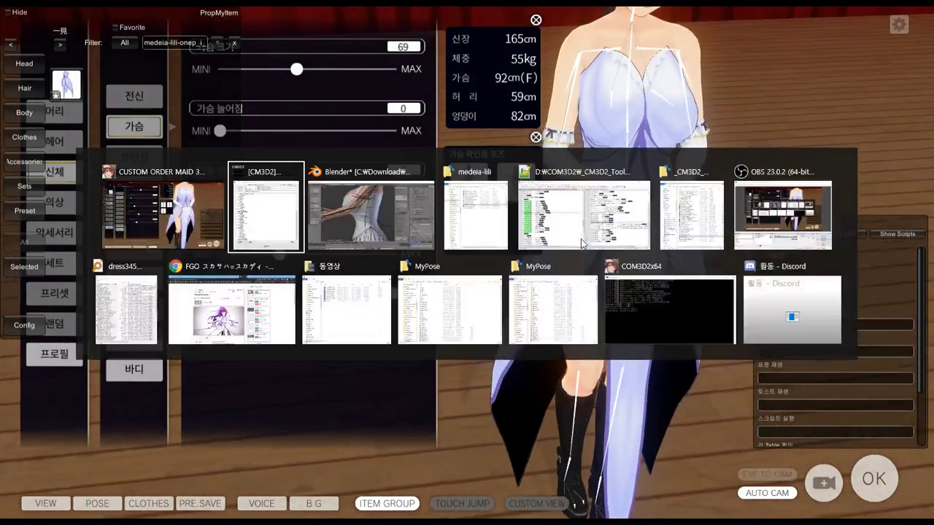
key("alt+Tab")
scroll(545, 303, "down", 5)
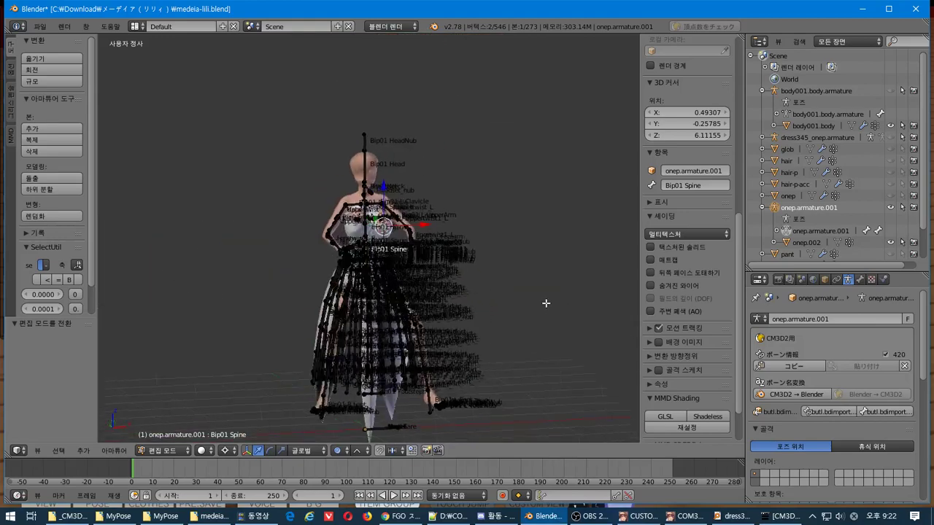
middle_click_drag(545, 302, 506, 303)
scroll(506, 302, "up", 5)
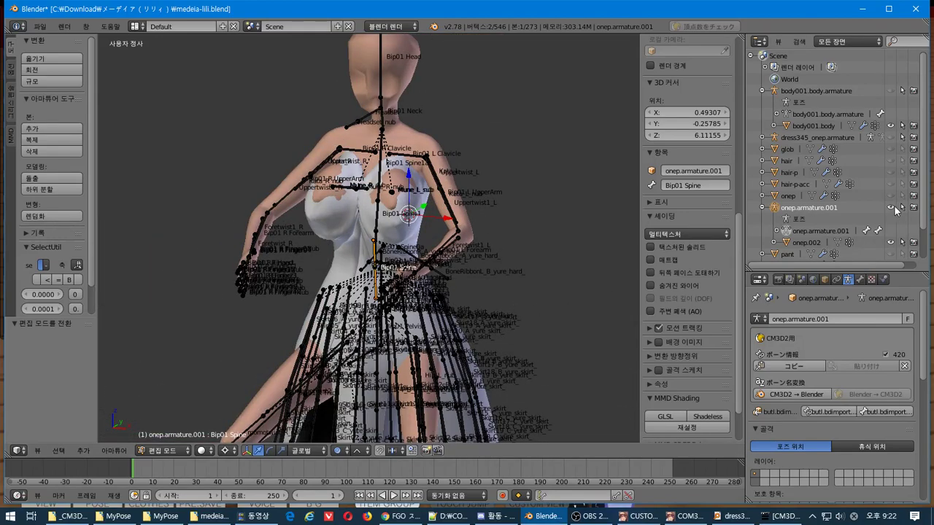
left_click(837, 231)
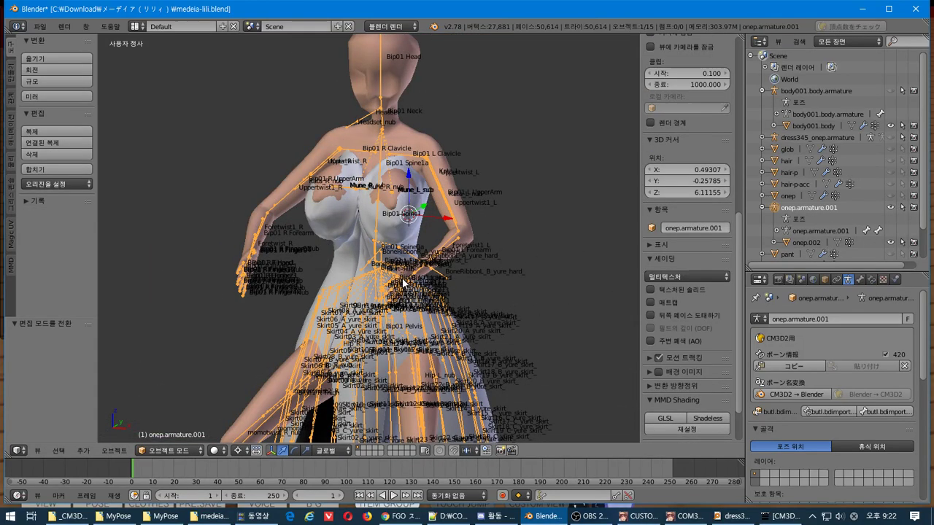
left_click(889, 207)
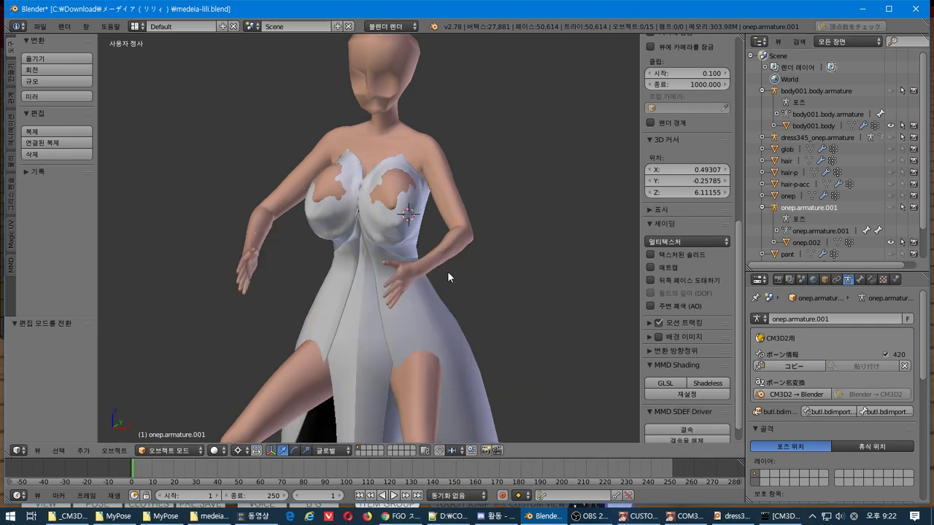
Step: Select the onep.002 dress mesh, put it in Weight Paint mode and view it from the side
right_click(404, 324)
scroll(425, 361, "up", 2)
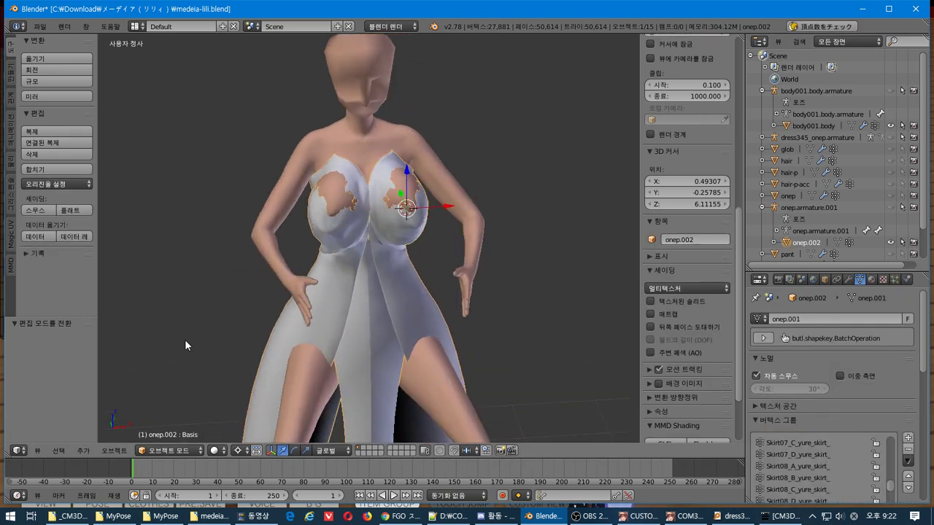
left_click(172, 451)
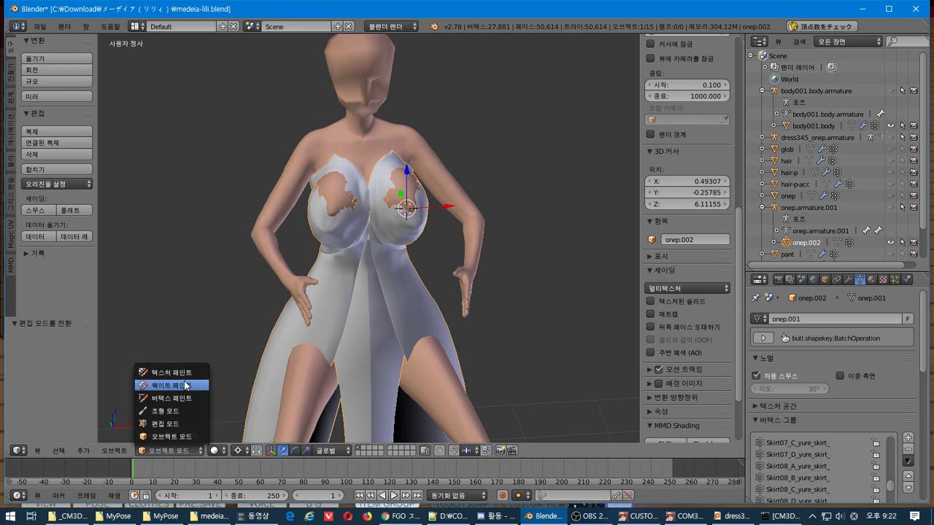
left_click(184, 382)
scroll(357, 294, "down", 5)
scroll(358, 291, "up", 3)
middle_click_drag(358, 291, 419, 286)
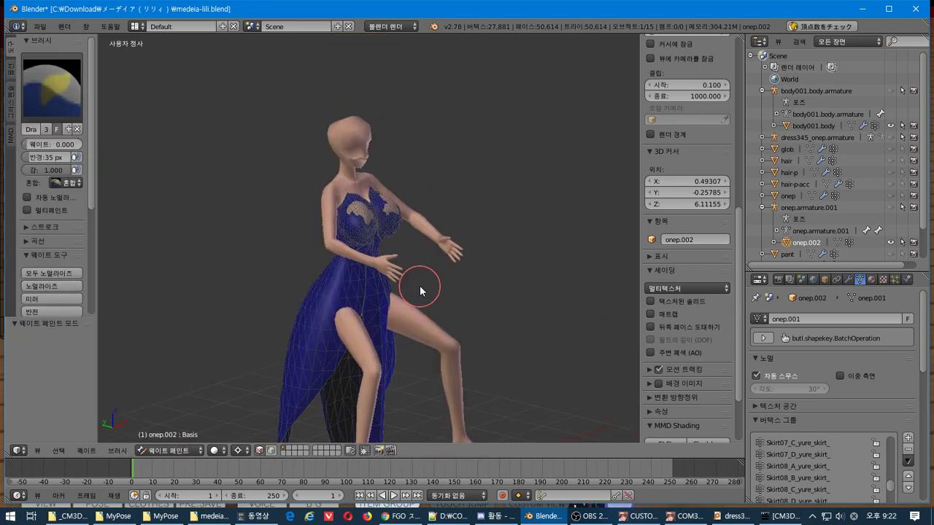
Step: Go through the body vertex groups of onep.002 from Bip01 * Clavicle.L to Mune_*_sub.R to examine their weights on the dress
scroll(856, 207, "down", 3)
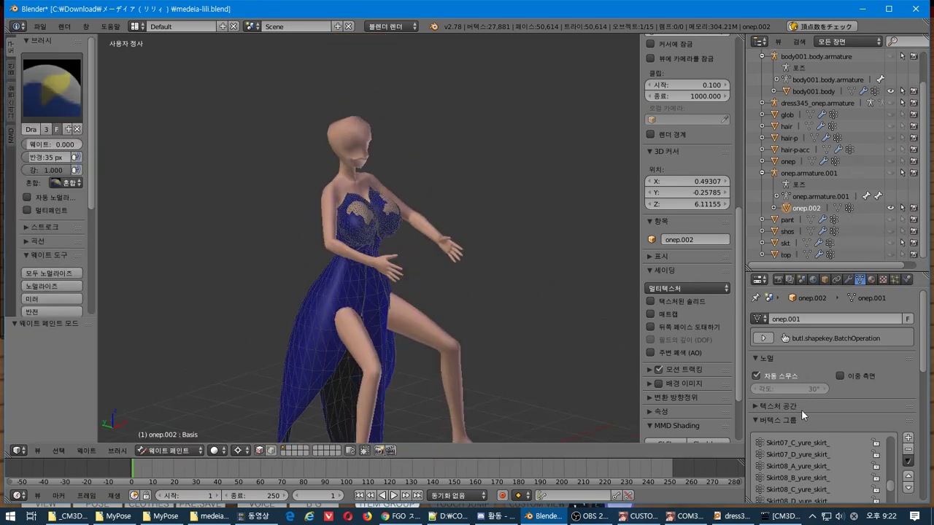
scroll(810, 440, "up", 5)
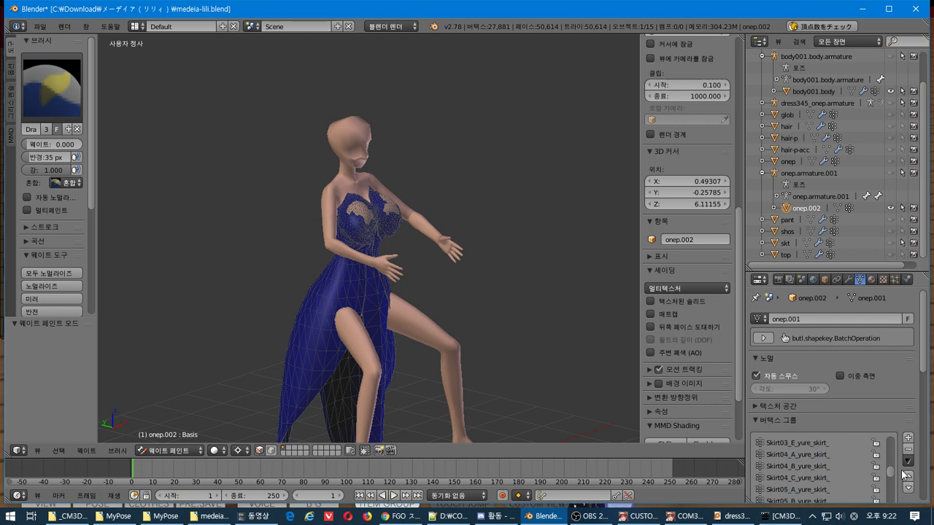
left_click_drag(888, 456, 884, 438)
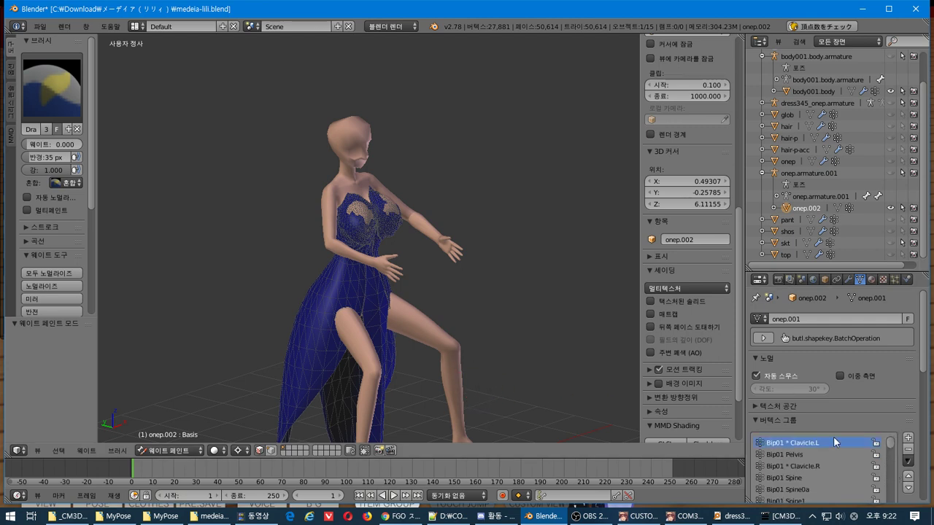
scroll(814, 467, "down", 3, "ctrl")
scroll(814, 466, "down", 5, "ctrl")
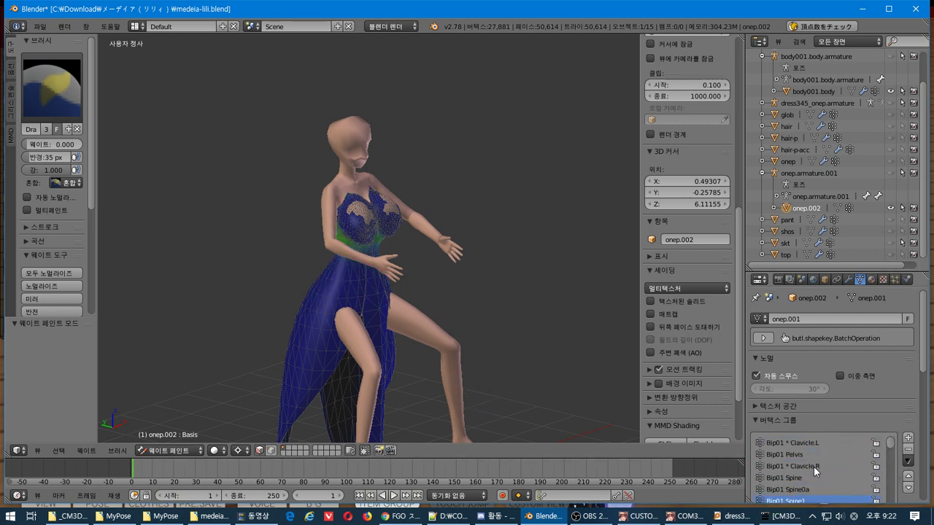
scroll(813, 466, "down", 4, "ctrl")
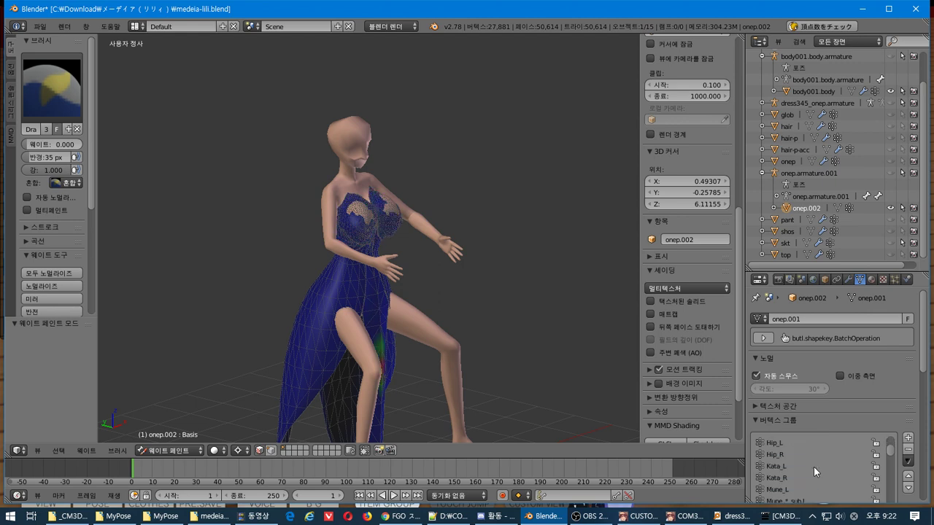
scroll(813, 467, "down", 6, "ctrl")
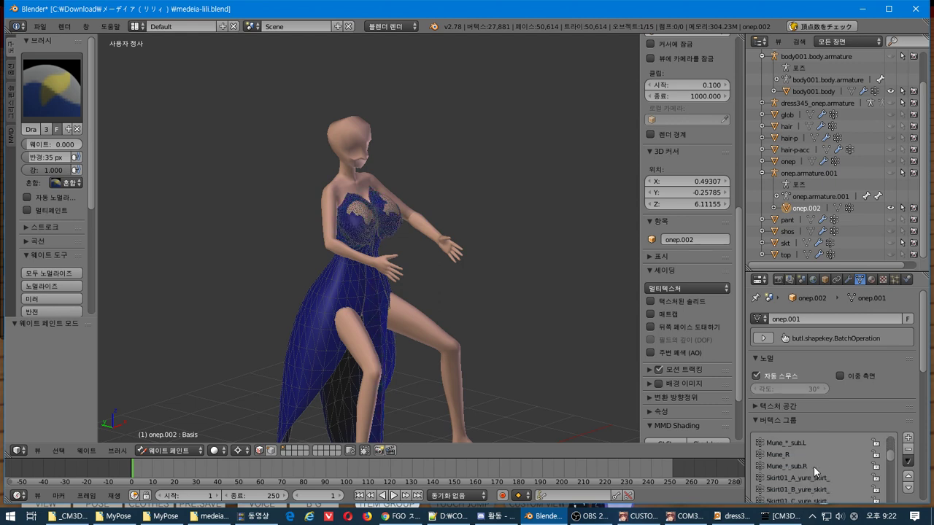
left_click(811, 458)
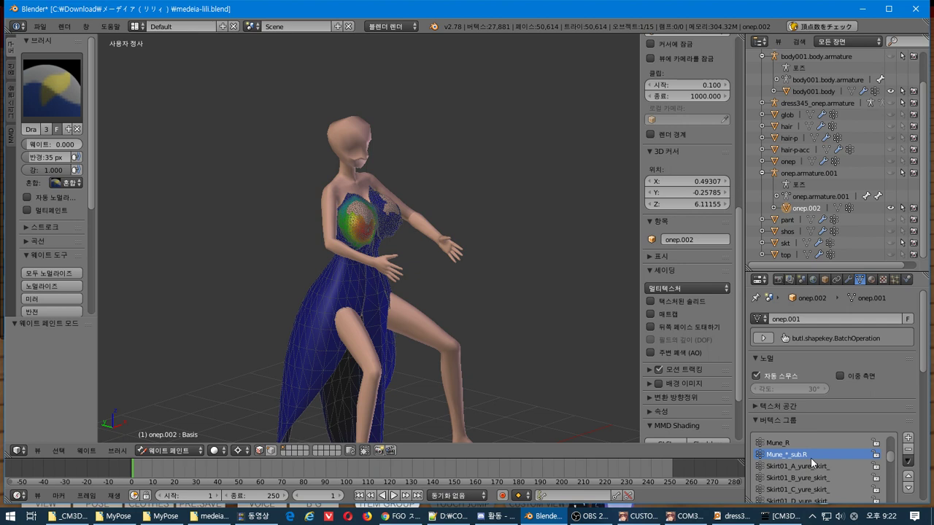
Step: Run through the vertex groups from Bip01 * Clavicle.L into the skirt groups and back to Skirt17_B_yure_skirt_, examining the painted weights
scroll(810, 458, "up", 10, "ctrl")
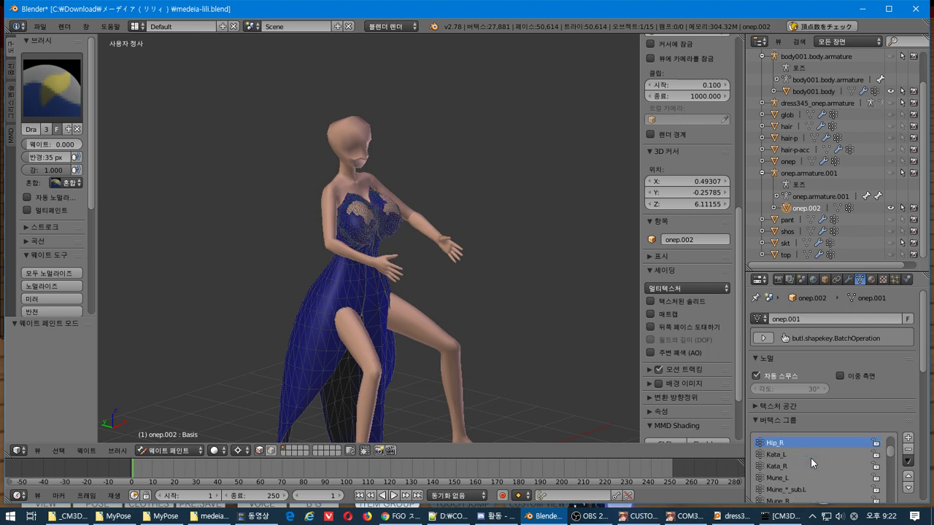
scroll(811, 458, "up", 3, "ctrl")
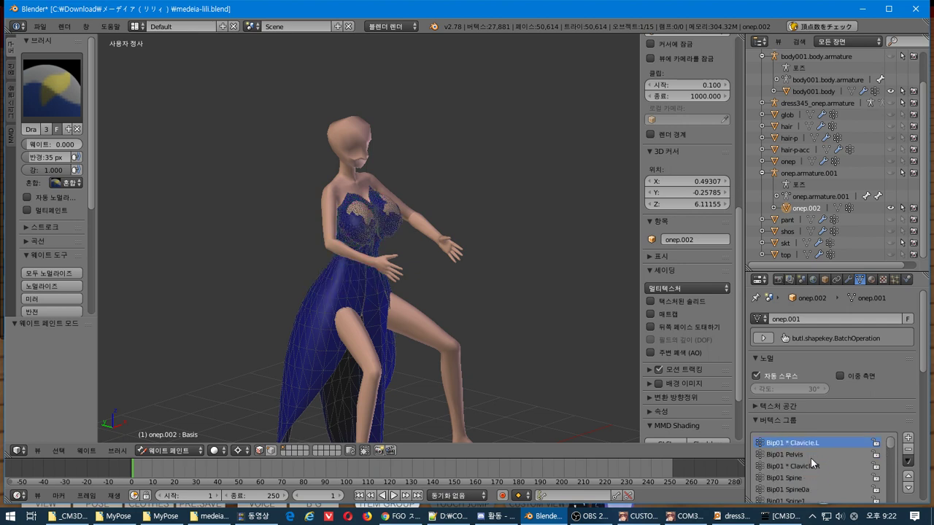
scroll(810, 457, "down", 6, "ctrl")
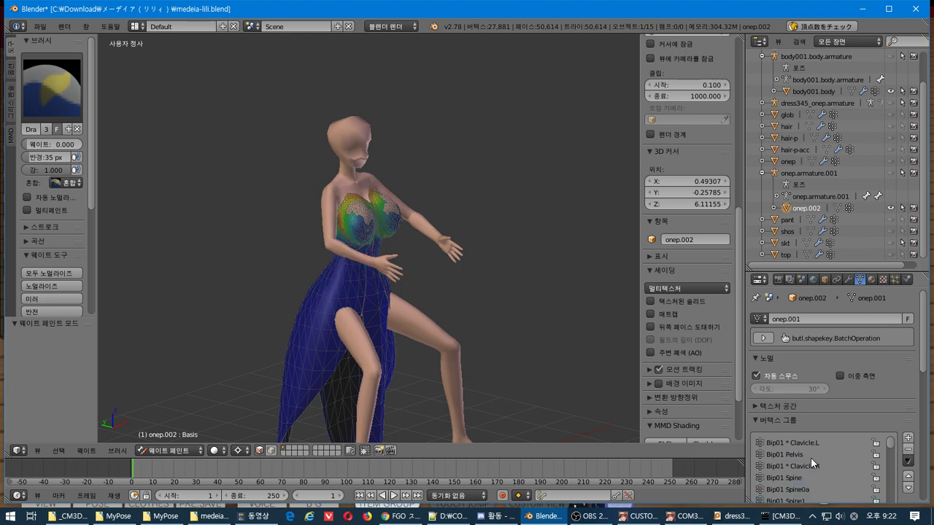
scroll(811, 457, "down", 15, "ctrl")
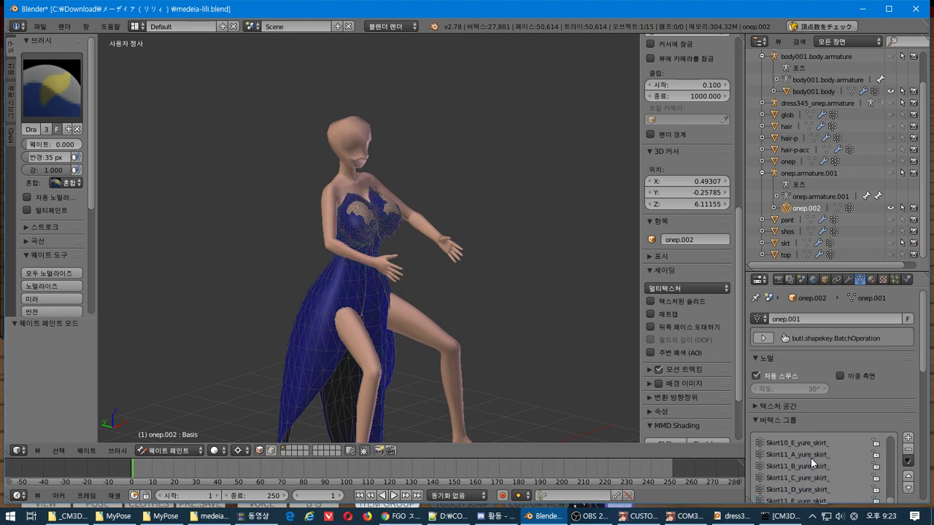
scroll(810, 457, "down", 15, "ctrl")
scroll(810, 457, "up", 7, "ctrl")
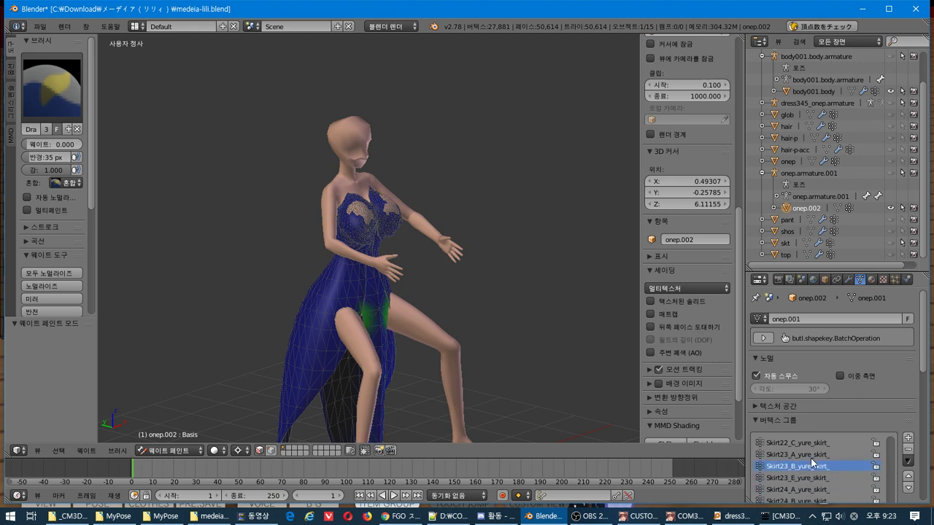
scroll(811, 457, "up", 3, "ctrl")
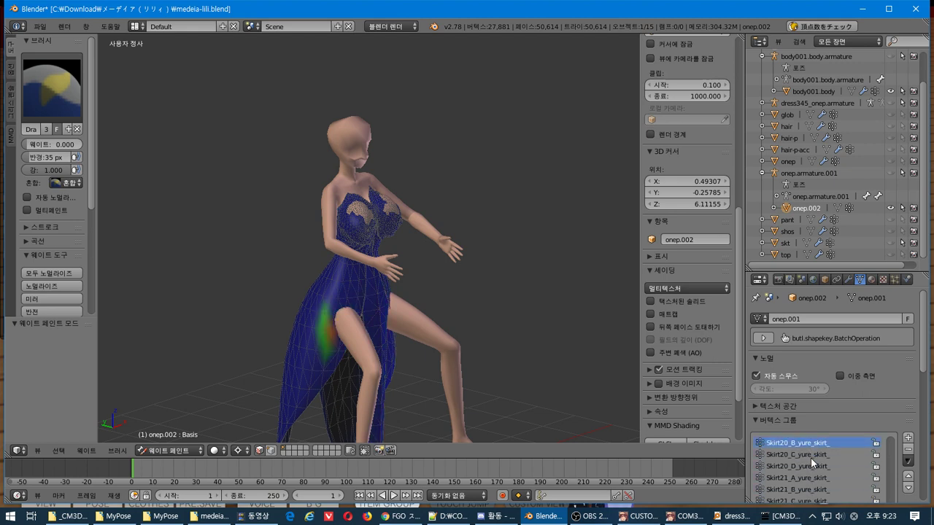
scroll(810, 457, "up", 9, "ctrl")
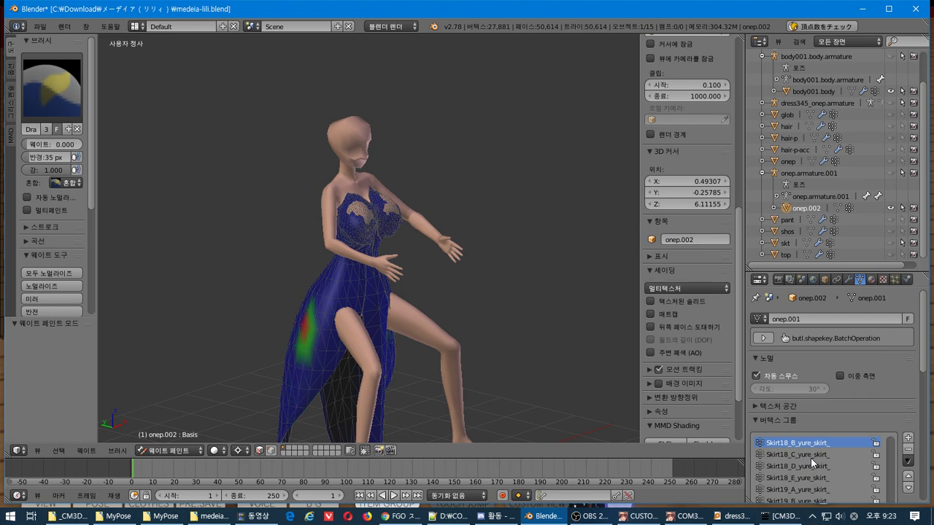
scroll(811, 457, "up", 5, "ctrl")
Step: Switch to the game and orbit around the maid to compare the skirt and thigh area of the dress
key("alt+Tab")
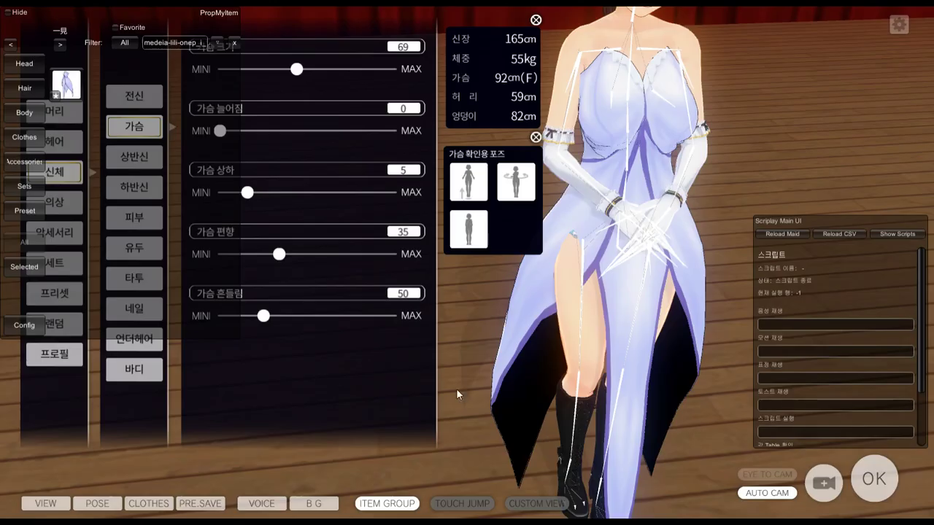
right_click_drag(559, 359, 539, 354)
mouse_move(538, 354)
left_mouse_down()
mouse_move(699, 342)
mouse_move(666, 373)
mouse_move(591, 351)
mouse_move(423, 350)
mouse_move(736, 326)
left_mouse_up()
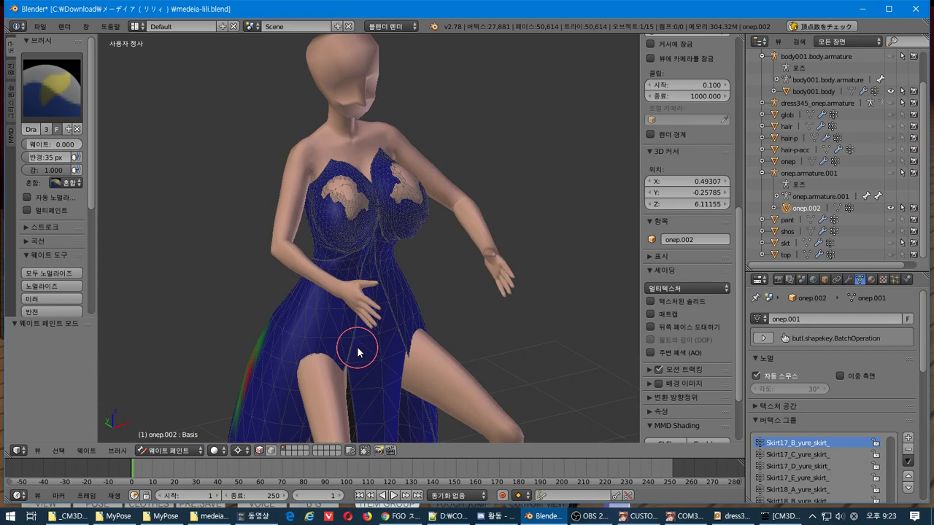
Step: In Blender, bring the full vertex group list into view and select Skirt17_C_yure_skirt_ to examine its weights on the skirt
mouse_move(357, 352)
middle_mouse_down()
mouse_move(428, 271)
mouse_move(408, 292)
mouse_move(477, 323)
mouse_move(373, 318)
mouse_move(365, 287)
mouse_move(381, 264)
mouse_move(413, 292)
middle_mouse_up()
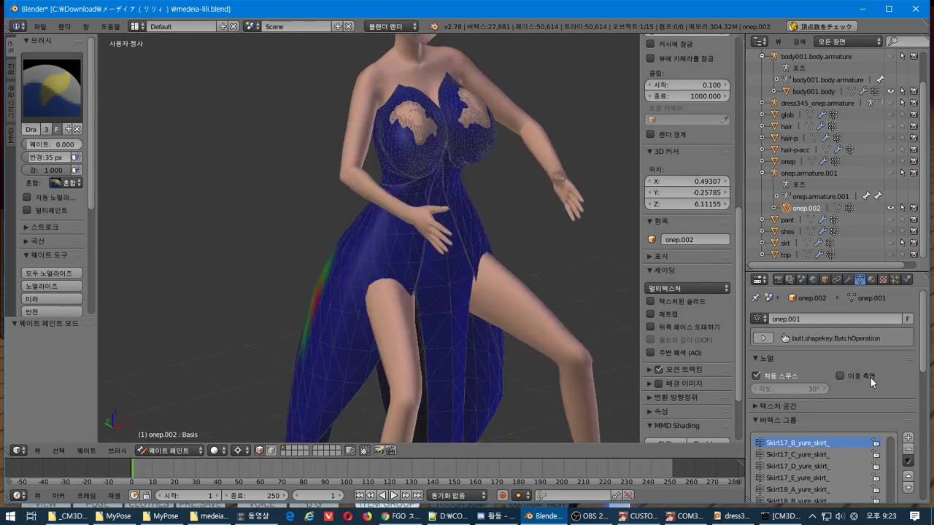
scroll(876, 372, "down", 14)
scroll(921, 395, "up", 14)
scroll(921, 398, "down", 5)
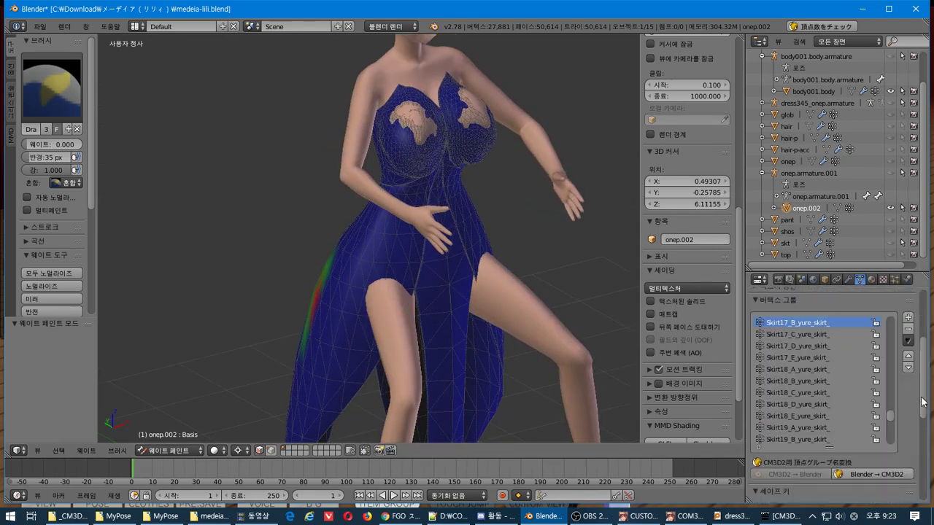
scroll(921, 401, "up", 5)
scroll(875, 402, "down", 9)
scroll(928, 407, "up", 4)
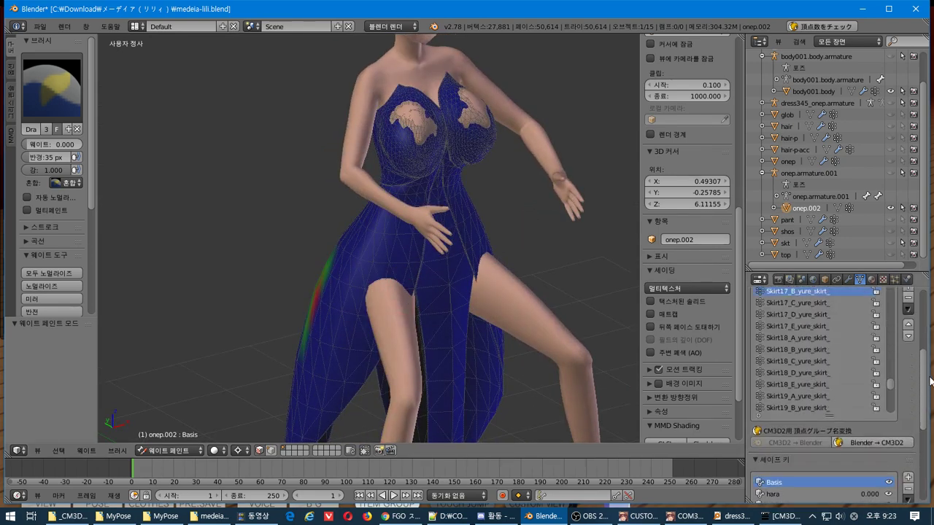
left_click(822, 351)
left_click(824, 341)
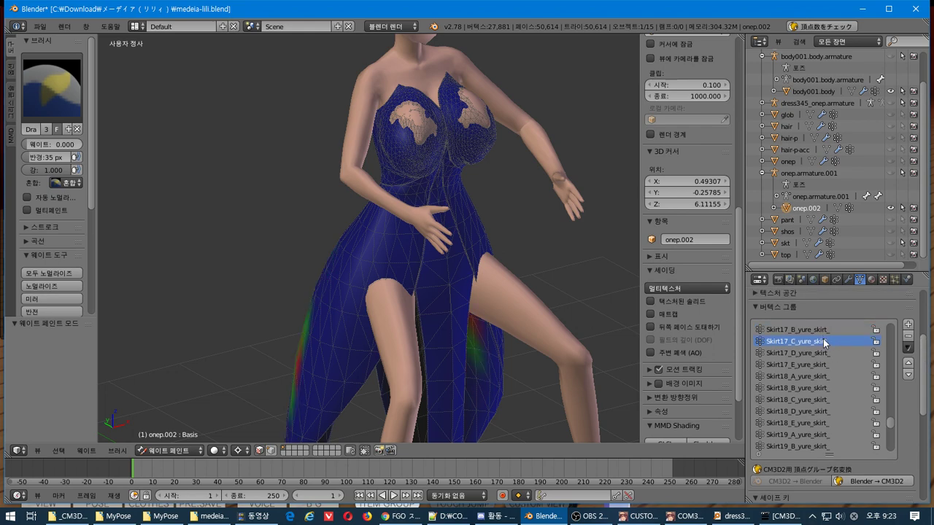
Step: View the dress from the side and move up to the Skirt17_A_yure_skirt_ vertex group to examine its weights
scroll(514, 350, "down", 3)
middle_click_drag(504, 331, 541, 336)
left_click(842, 328)
key("Up")
key("Up")
key("Up")
key("Up")
key("Up")
key("Up")
key("Up")
key("Up")
key("Up")
key("Up")
key("Up")
key("Up")
key("Up")
key("Up")
key("Up")
key("Up")
key("Up")
key("Up")
key("Up")
key("Up")
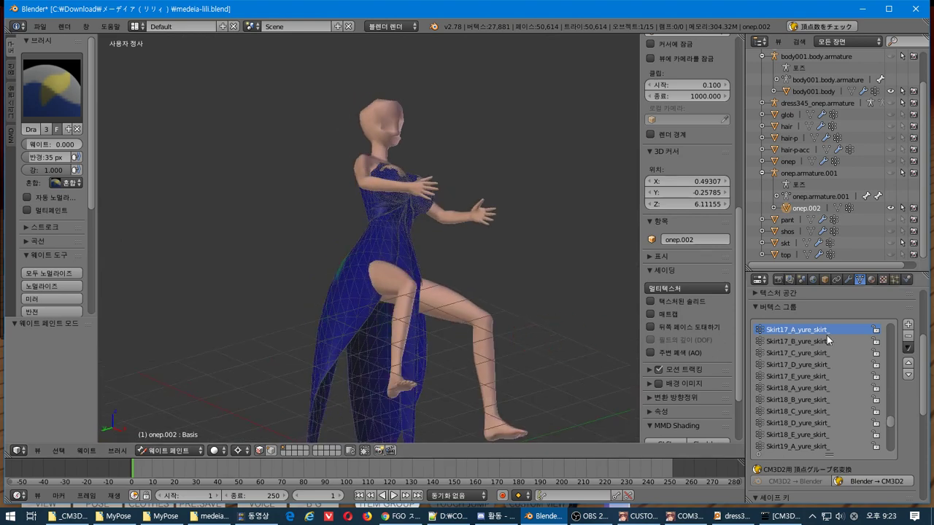
Step: Run through the remaining vertex groups up to Skirt07_C_yure_skirt_ and down to Uppertwist_R, checking where each one affects the dress
scroll(826, 335, "up", 20, "ctrl")
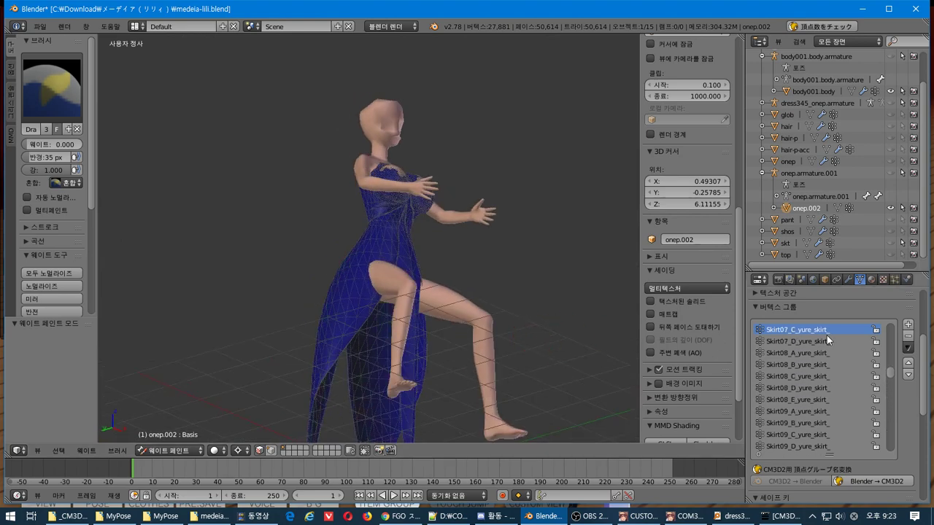
scroll(826, 335, "down", 20, "ctrl")
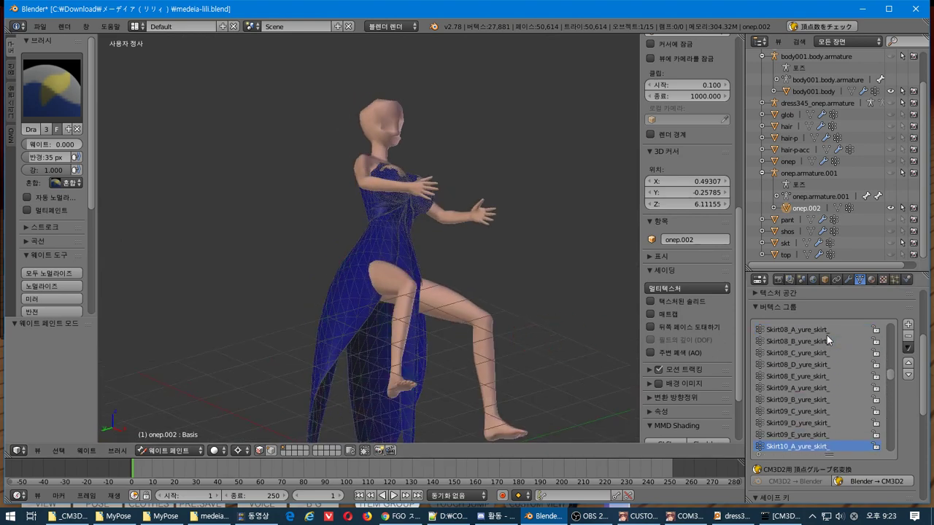
scroll(826, 335, "down", 20, "ctrl")
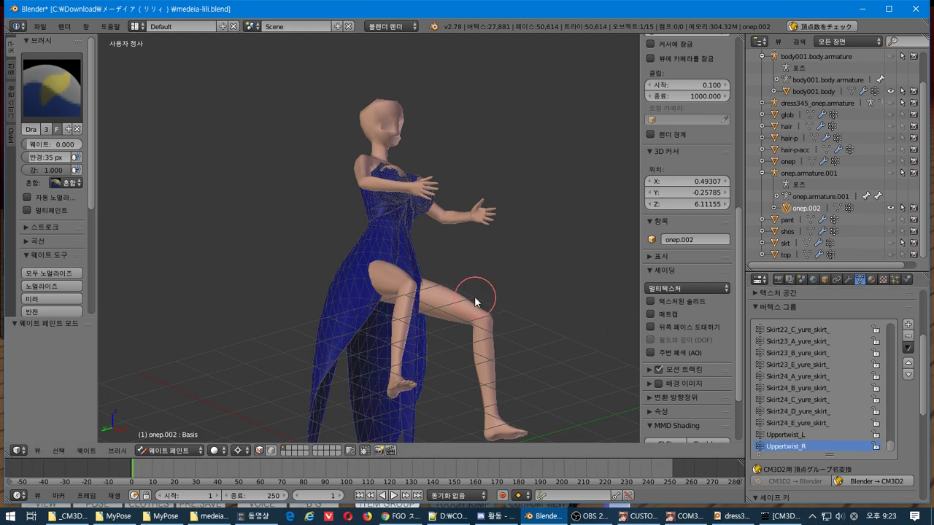
middle_click_drag(453, 313, 364, 386)
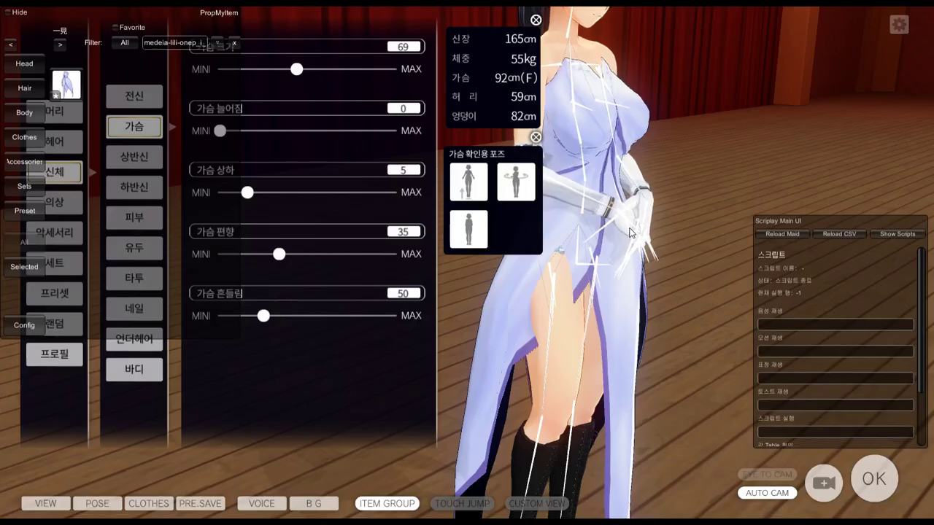
Step: Switch to Blender and put the onep.002 dress in Edit Mode in front view, with hidden vertices selectable and its modifier settings shown
right_click_drag(628, 228, 537, 214)
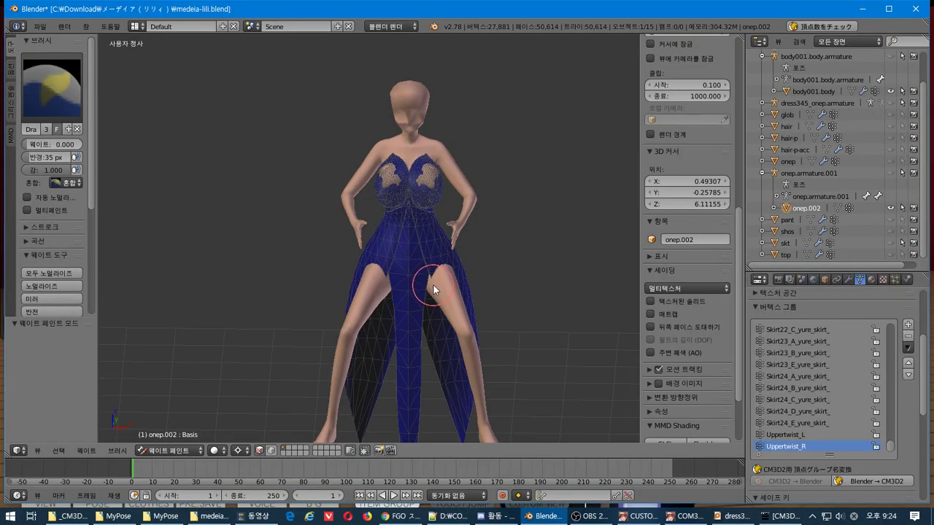
key("KP_1")
key("Tab")
scroll(433, 287, "down", 1)
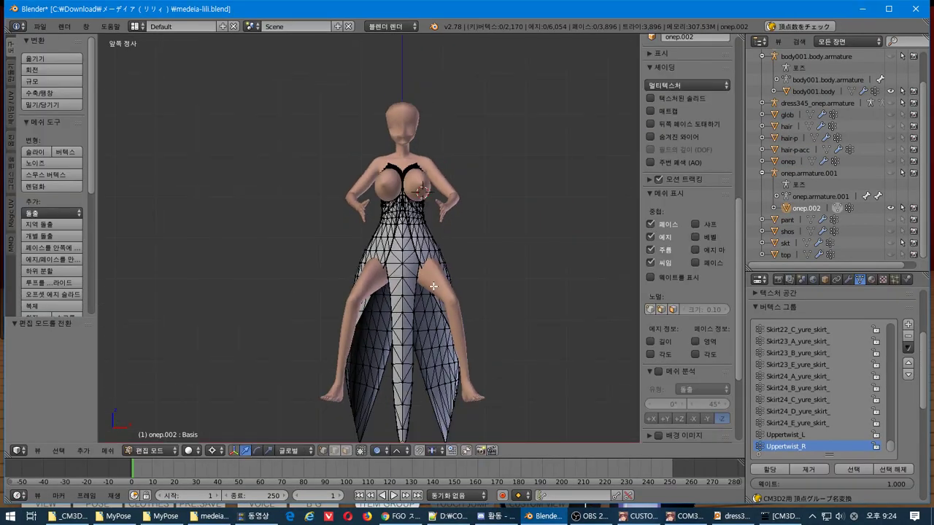
middle_click_drag(431, 290, 431, 241, "shift")
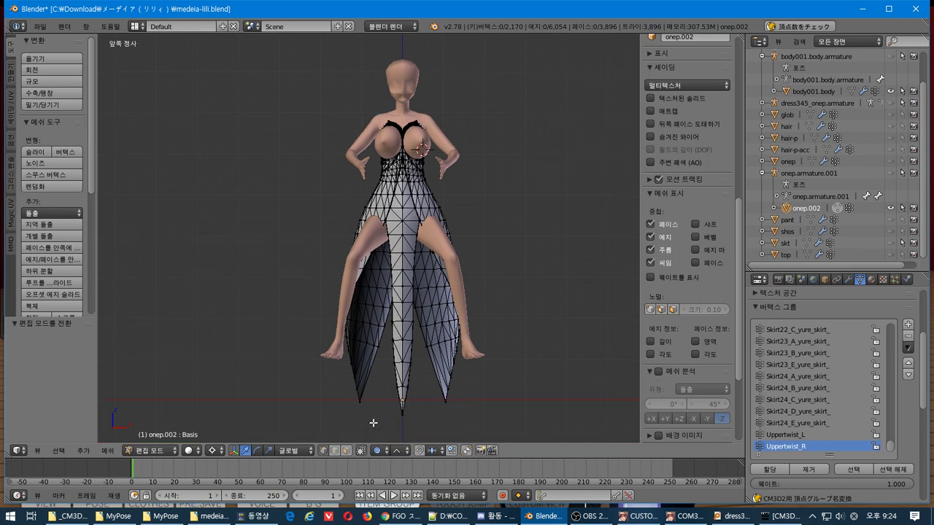
left_click(358, 452)
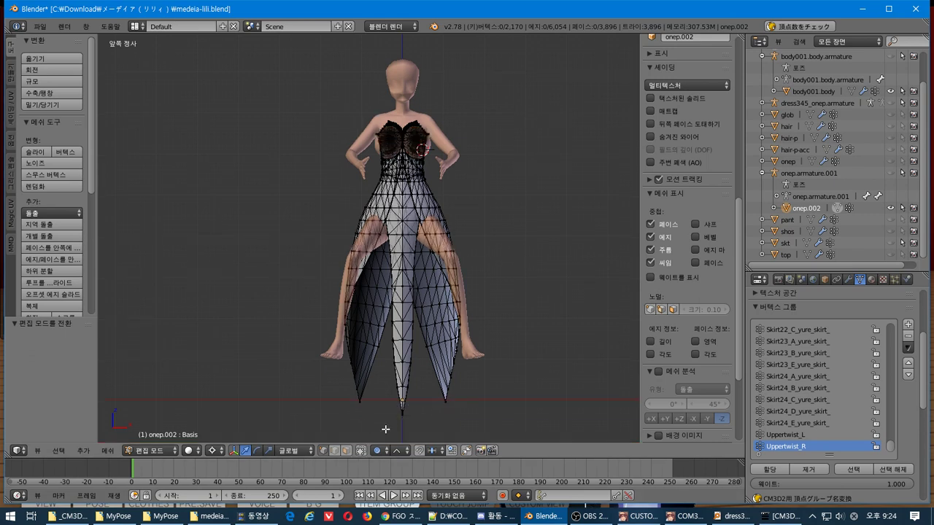
left_click(849, 280)
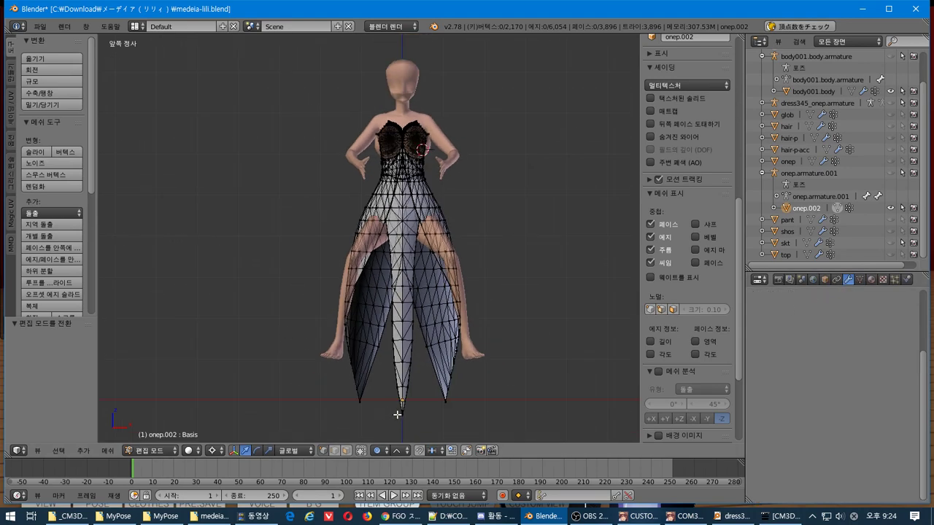
Step: Delete the vertices of the onep.002 dress half on the -X side of the centre line
key("b")
left_click_drag(397, 414, 268, 57)
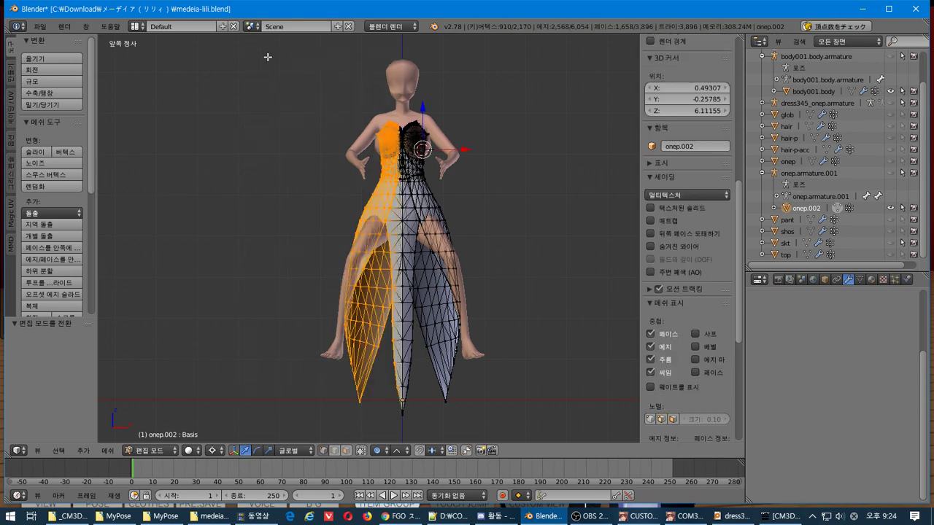
scroll(425, 91, "up", 5)
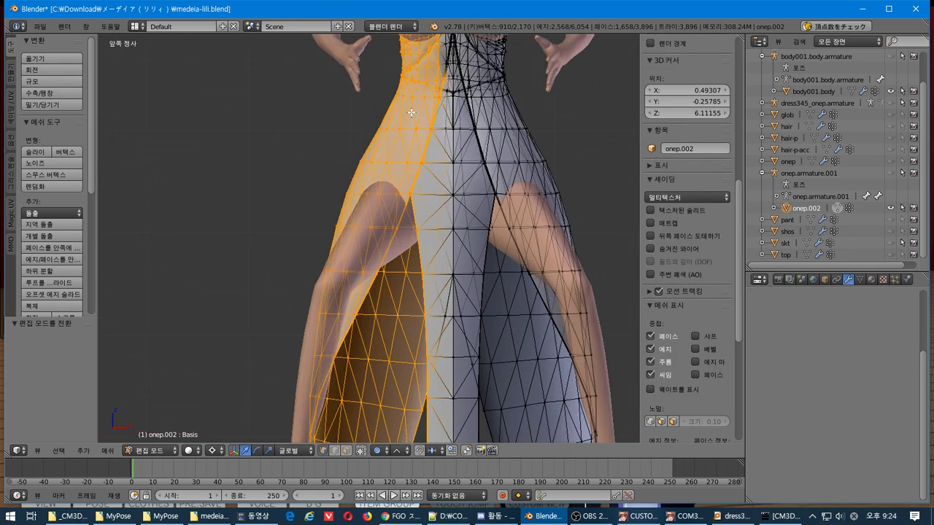
key("x")
left_click(411, 112)
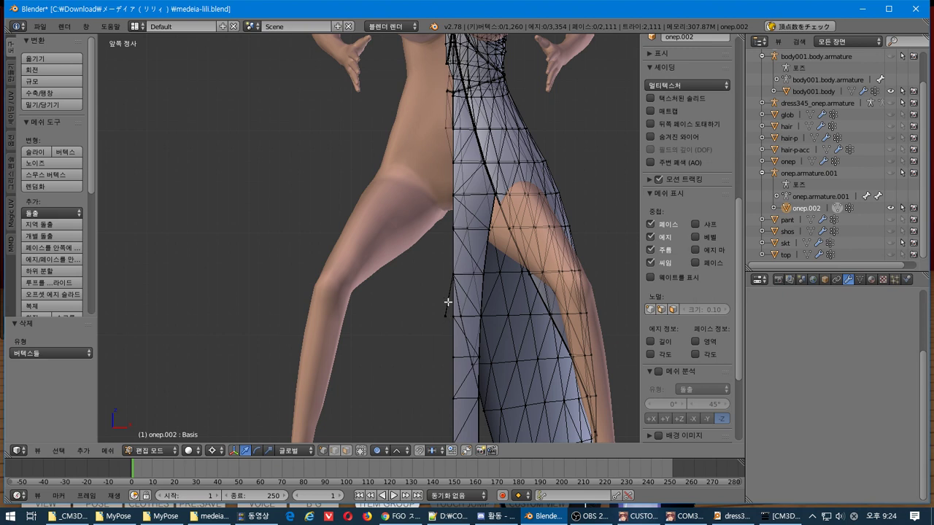
Step: Delete the leftover vertices extending past the centre line from the skirt front up to the bodice
middle_click_drag(447, 301, 413, 376, "shift")
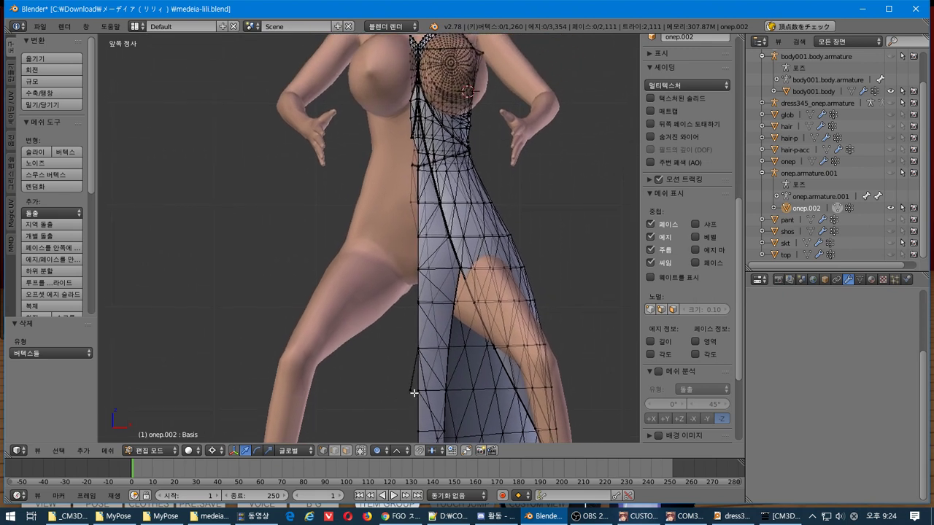
left_click_drag(413, 393, 300, 35)
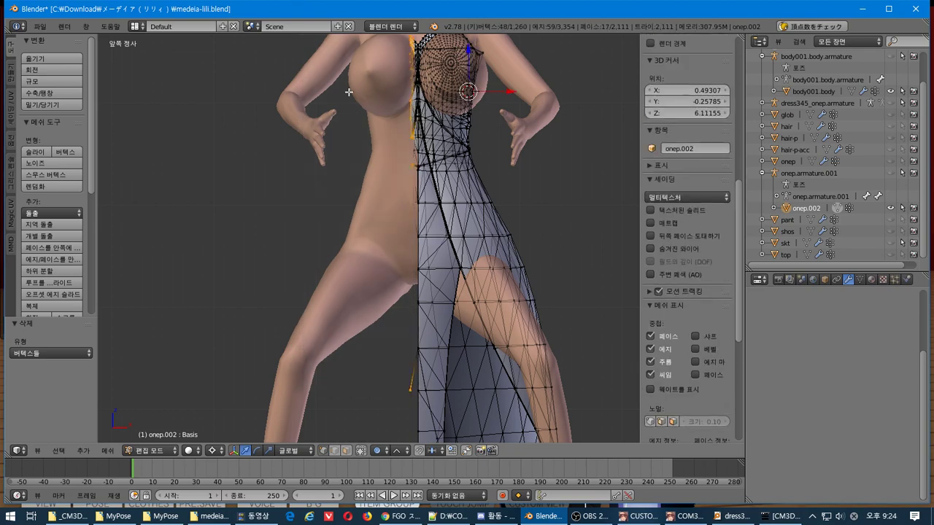
key("x")
left_click(357, 99)
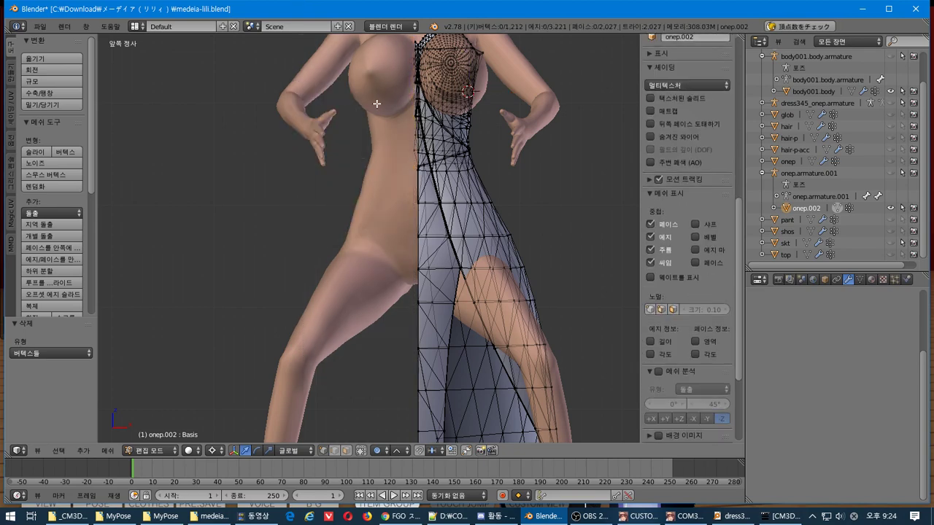
Step: Delete the remaining -X side vertices along the centre seam between the waist and the chest
scroll(376, 103, "up", 5)
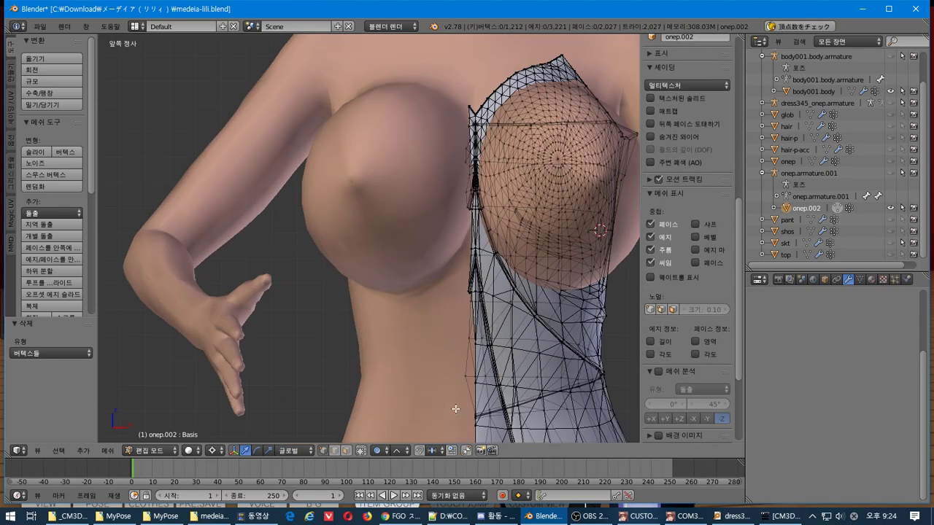
key("b")
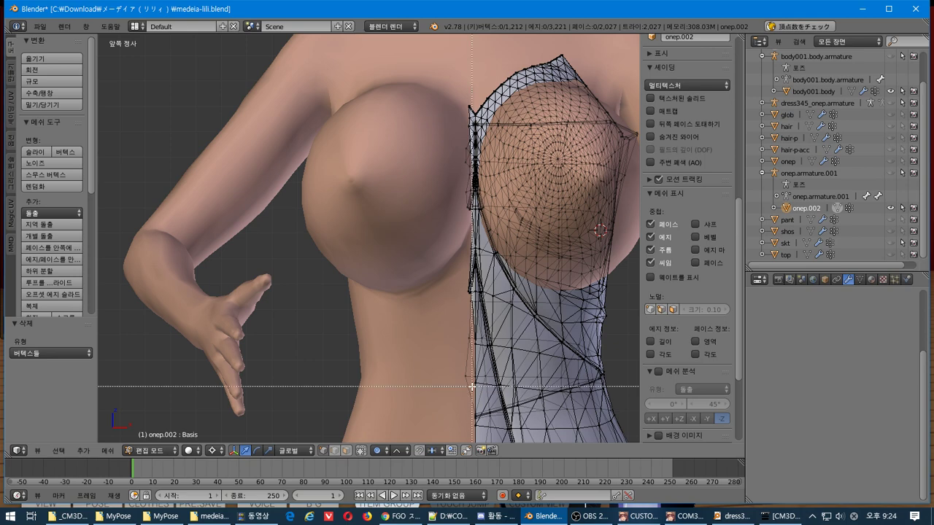
left_click_drag(472, 387, 300, 87)
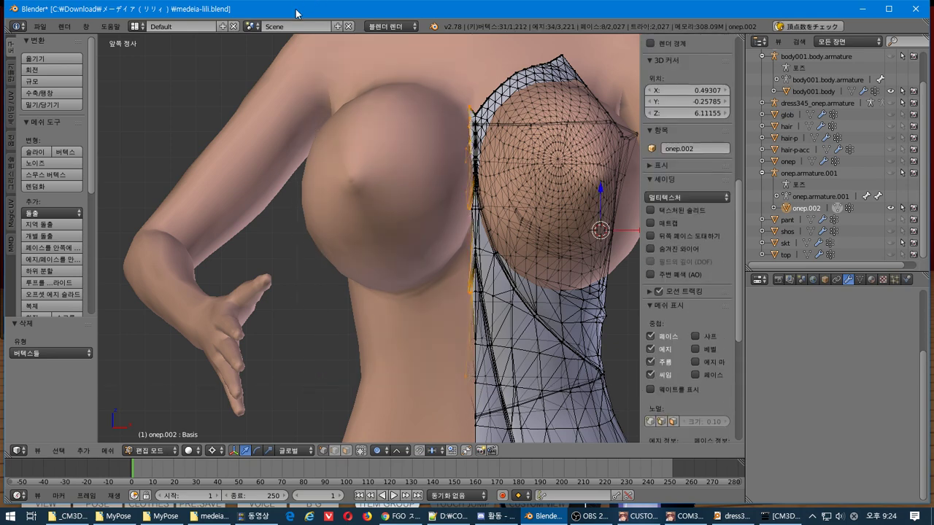
key("x")
left_click(311, 48)
Step: Hide the view properties for more room and delete the stray vertices just past the centre line beside the bust
scroll(433, 119, "up", 4)
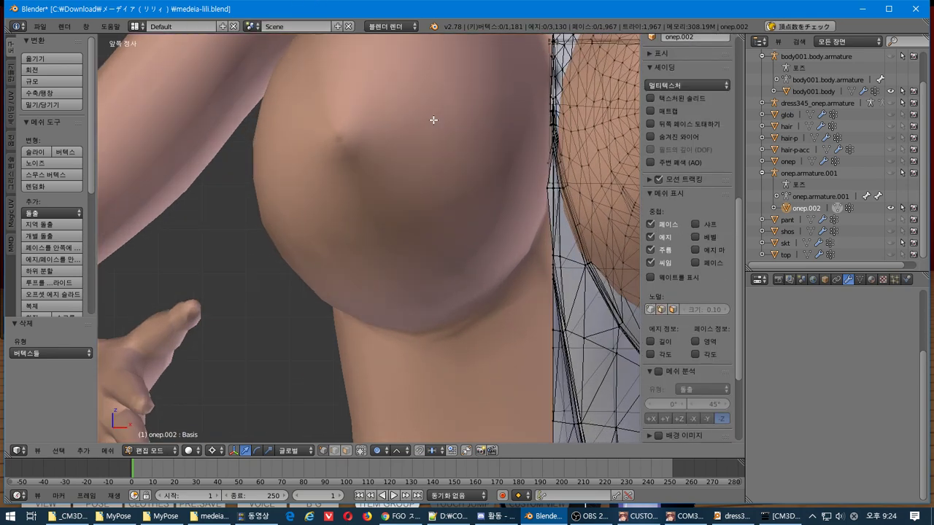
middle_click_drag(491, 151, 369, 265, "shift")
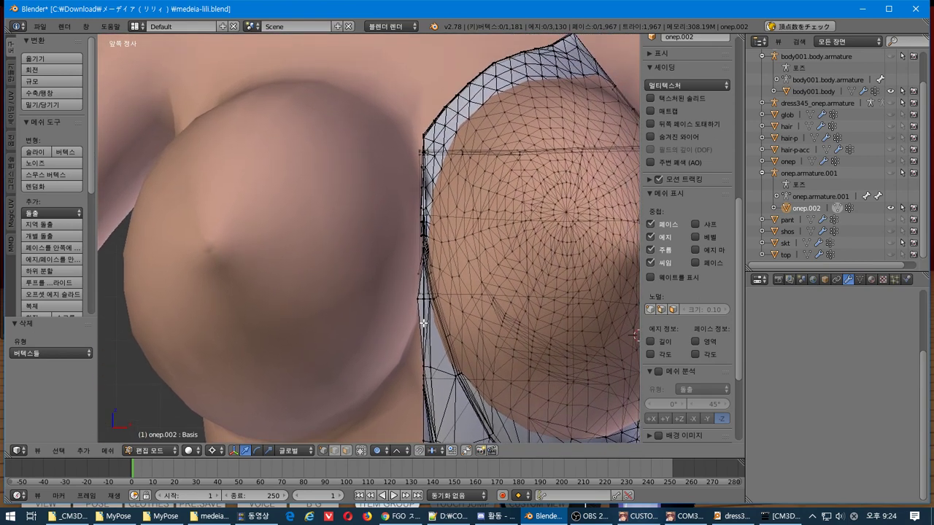
key("n")
scroll(420, 317, "up", 1)
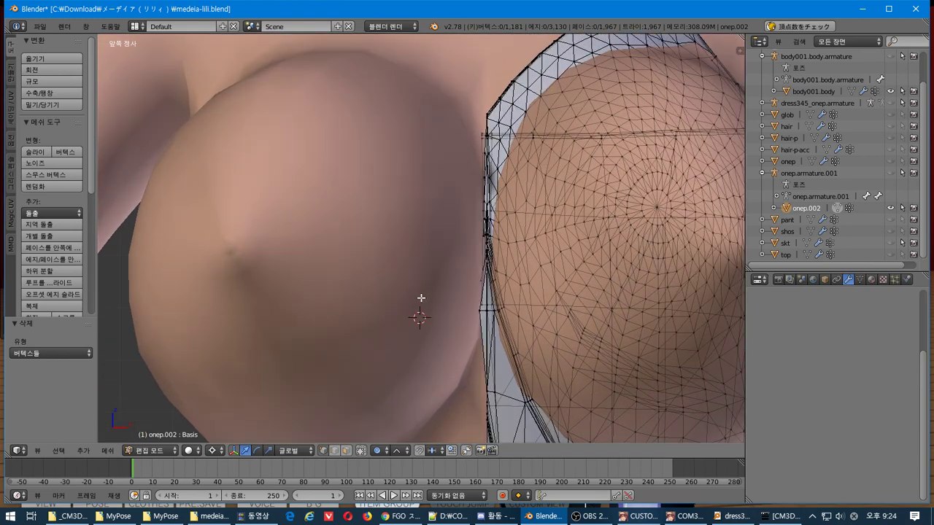
key("n")
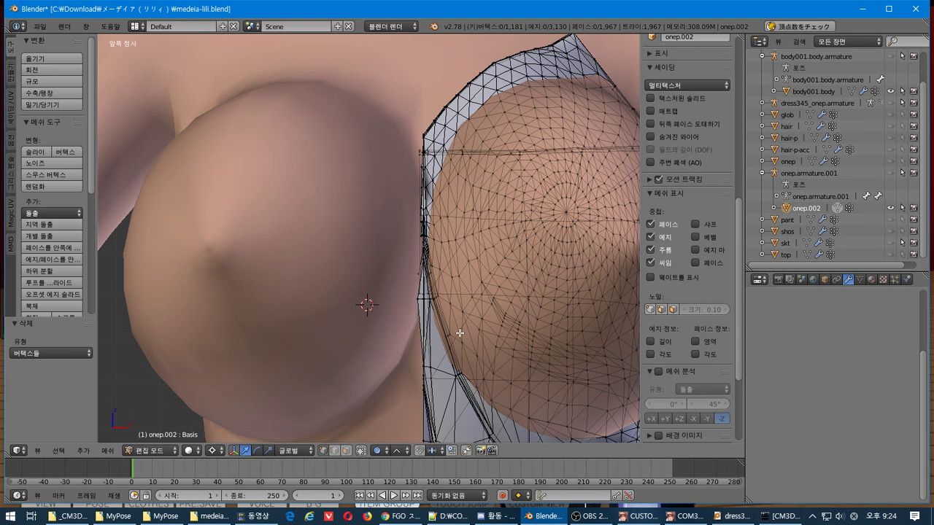
key("n")
scroll(416, 324, "up", 1)
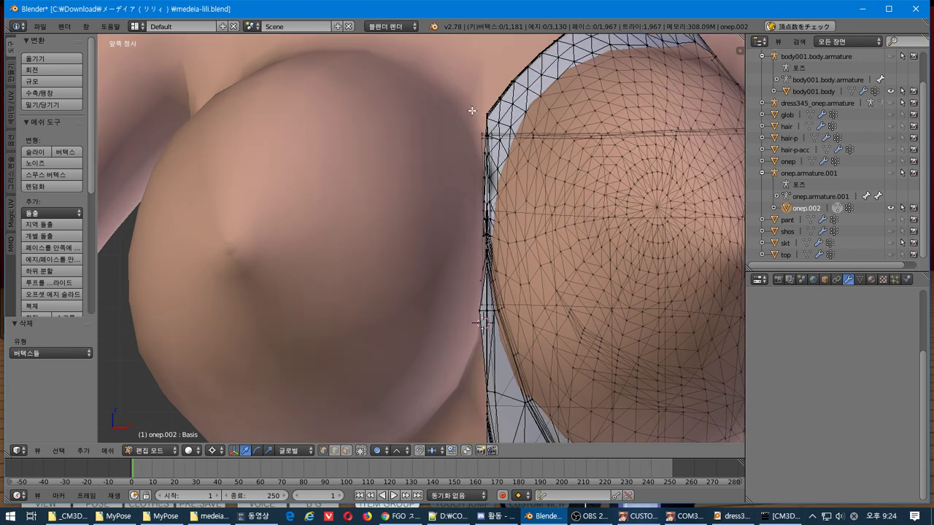
key("b")
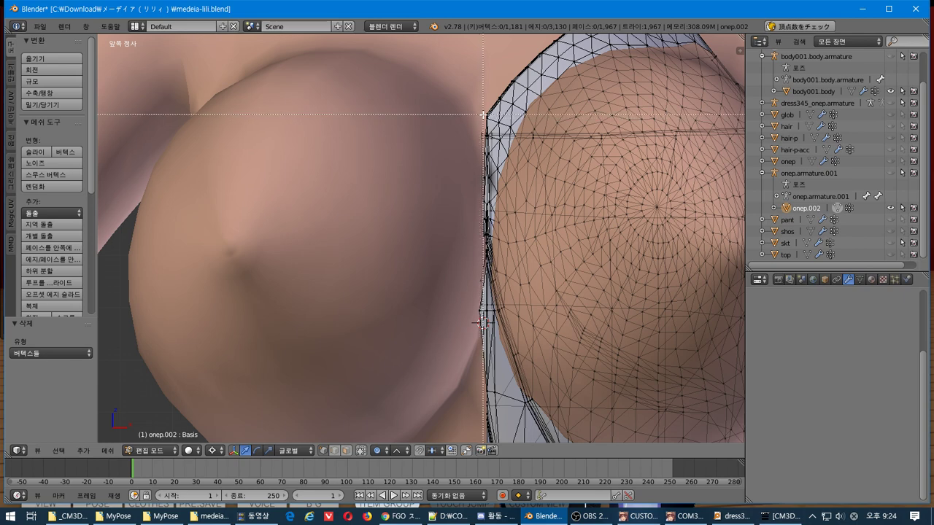
left_click_drag(485, 115, 369, 438)
key("x")
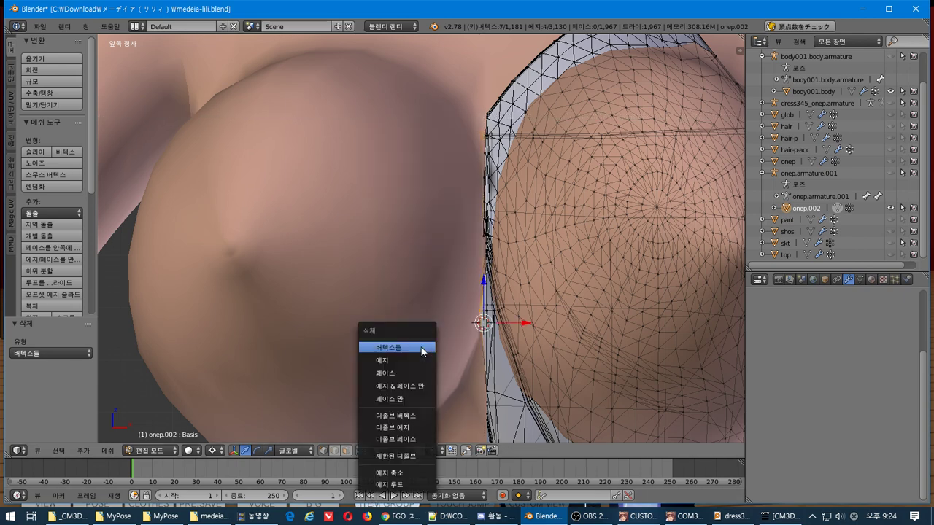
left_click(421, 344)
Step: Delete the last vertices overhanging the centre line at the bodice, including the single one near the neckline
scroll(482, 277, "up", 5)
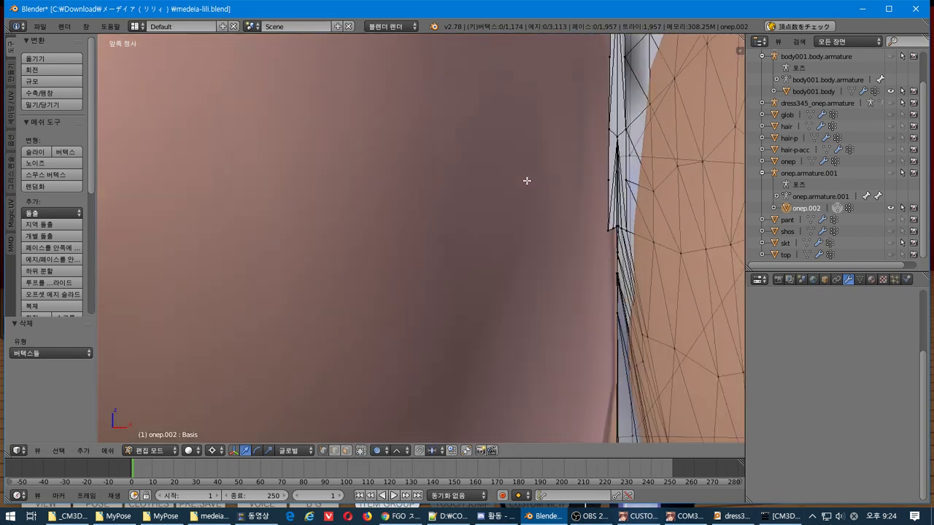
middle_click_drag(526, 180, 344, 333)
key("b")
left_click_drag(428, 137, 315, 416)
key("x")
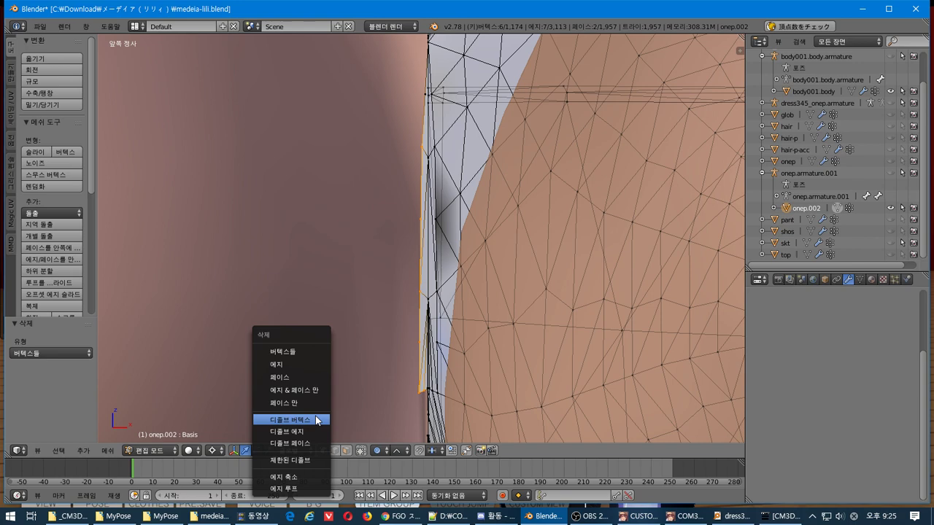
left_click(300, 349)
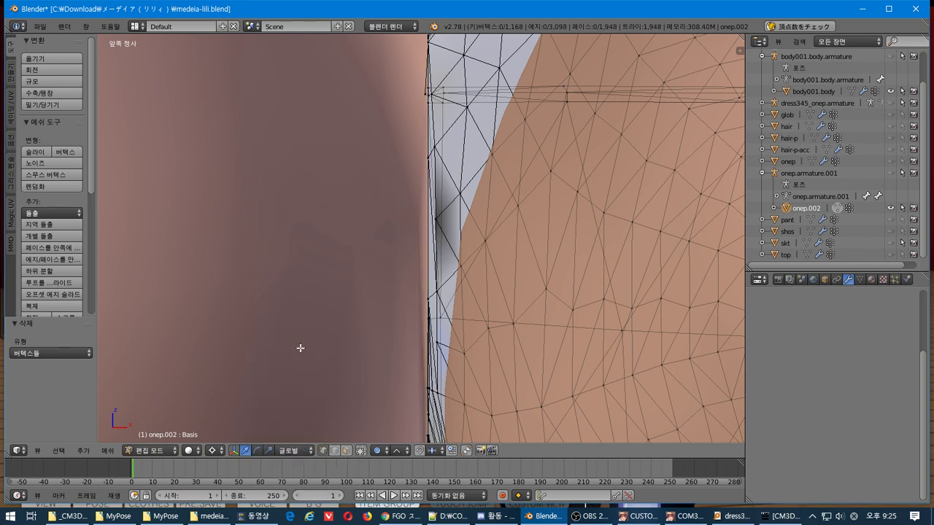
key("x")
left_click(422, 94)
Step: Check the centre seam for leftover vertices and add a Mirror modifier to the onep.002 half dress
scroll(413, 107, "down", 2)
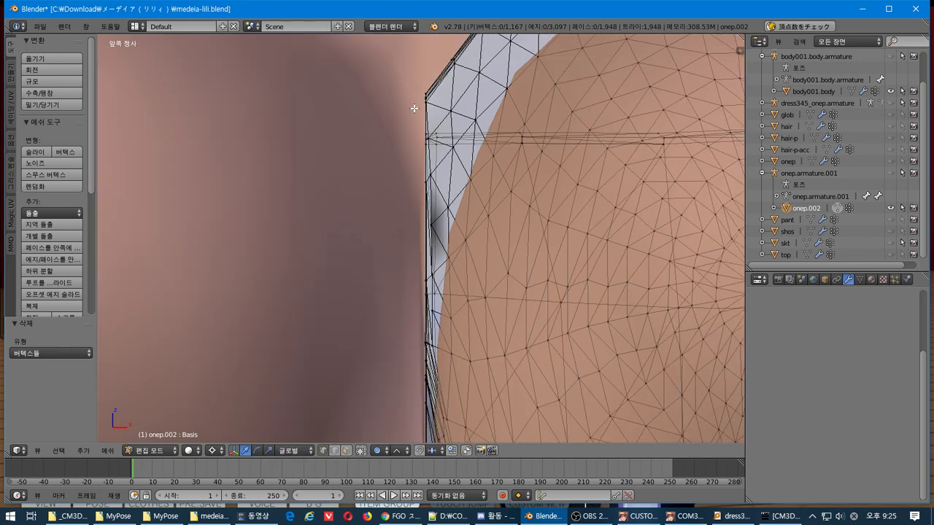
scroll(414, 108, "down", 5)
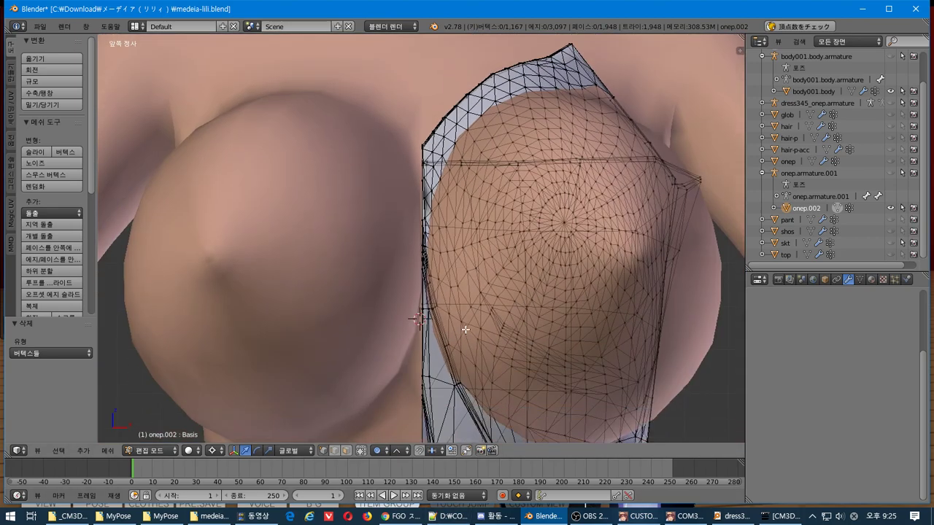
scroll(457, 173, "up", 3)
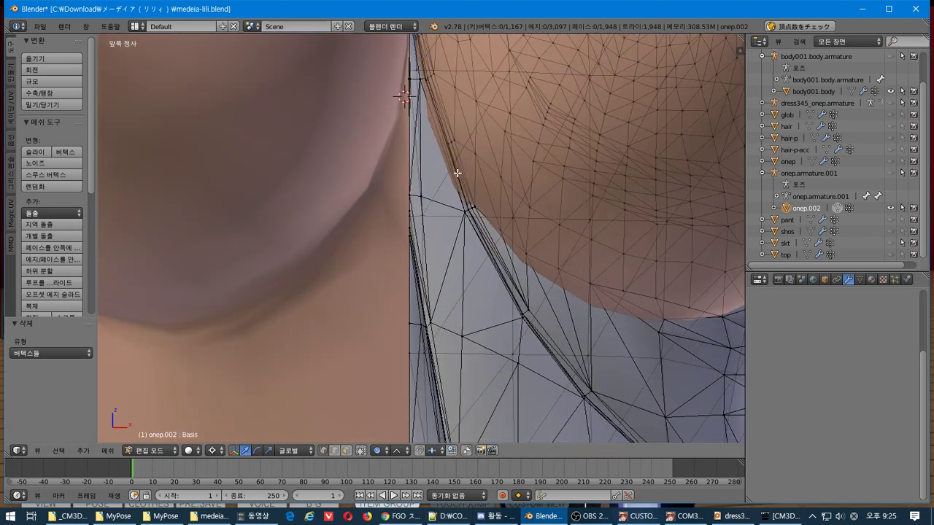
scroll(456, 172, "down", 5)
middle_click_drag(451, 360, 459, 269, "shift")
scroll(459, 269, "up", 10, "shift")
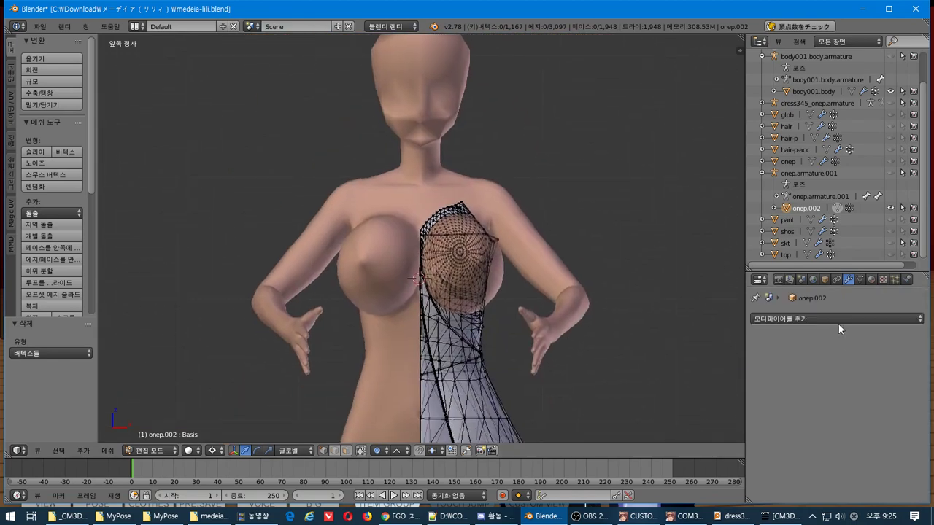
left_click(838, 320)
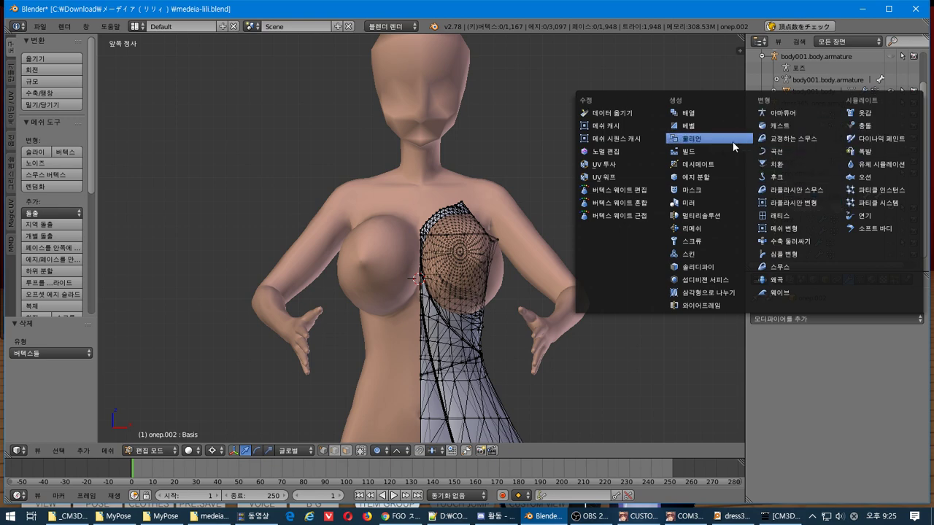
left_click(690, 202)
Step: Inspect the mirrored dress at an angle and set the Mirror modifier's merge limit to 0
scroll(433, 385, "down", 3)
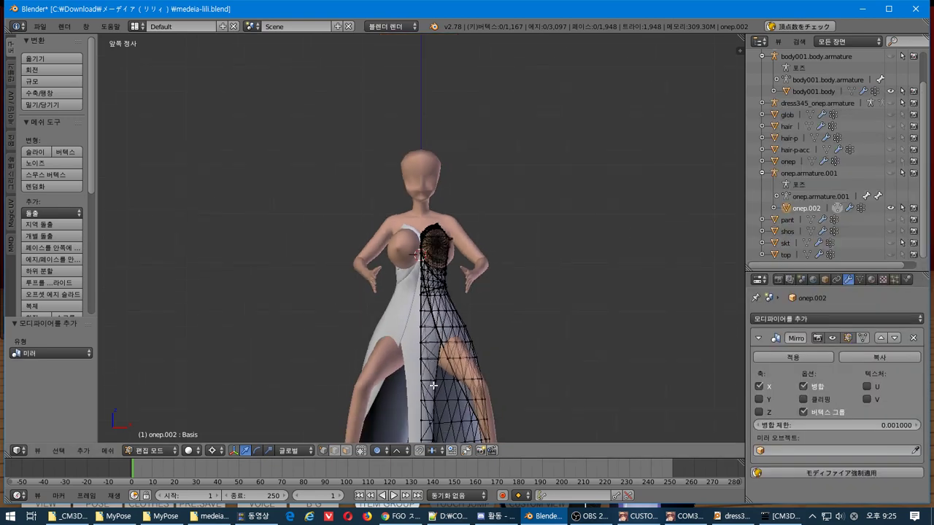
middle_click_drag(433, 385, 394, 416)
scroll(481, 374, "up", 5)
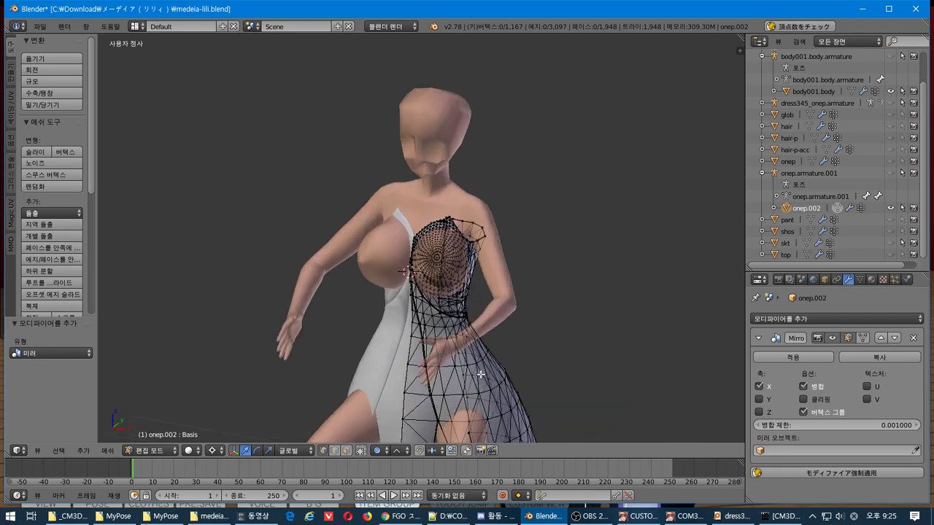
scroll(480, 374, "down", 2)
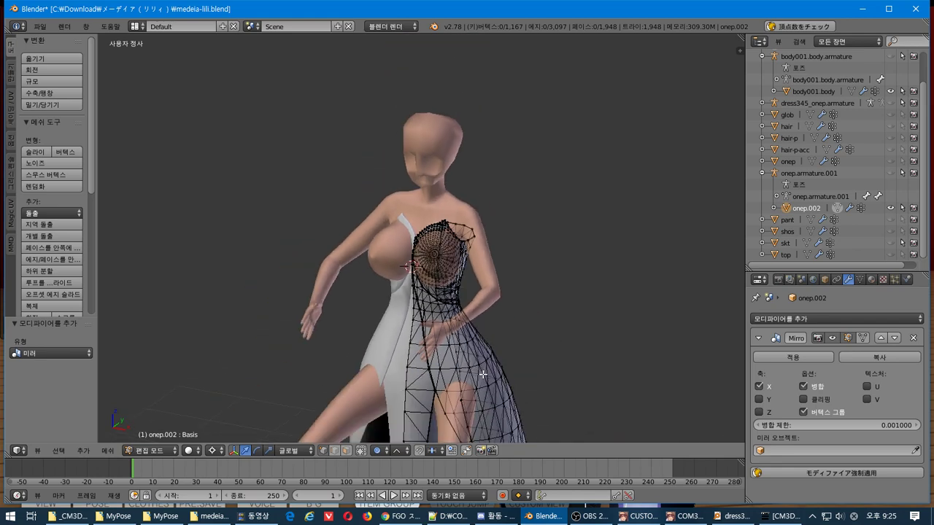
left_click(857, 425)
type("0")
key("Return")
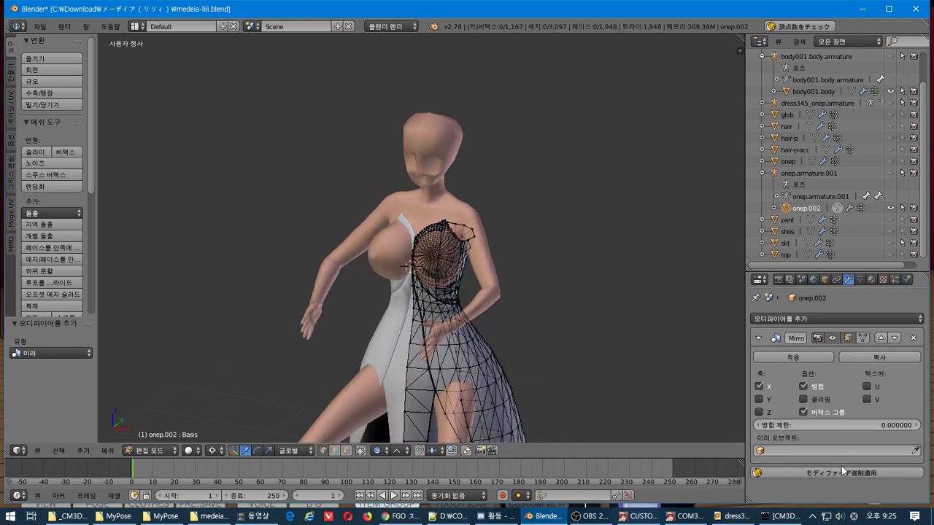
Step: Try to force-apply the Mirror modifier on onep.002
middle_click_drag(468, 342, 451, 217, "shift")
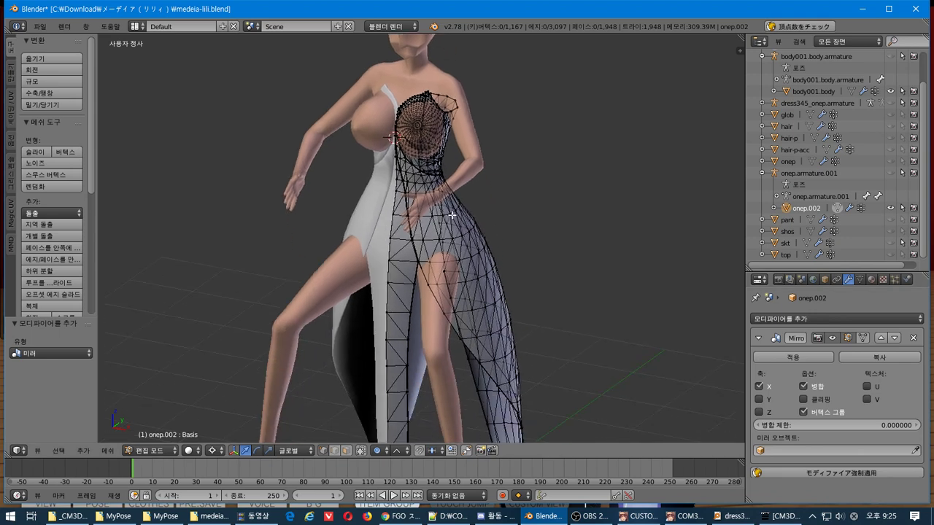
left_click(827, 474)
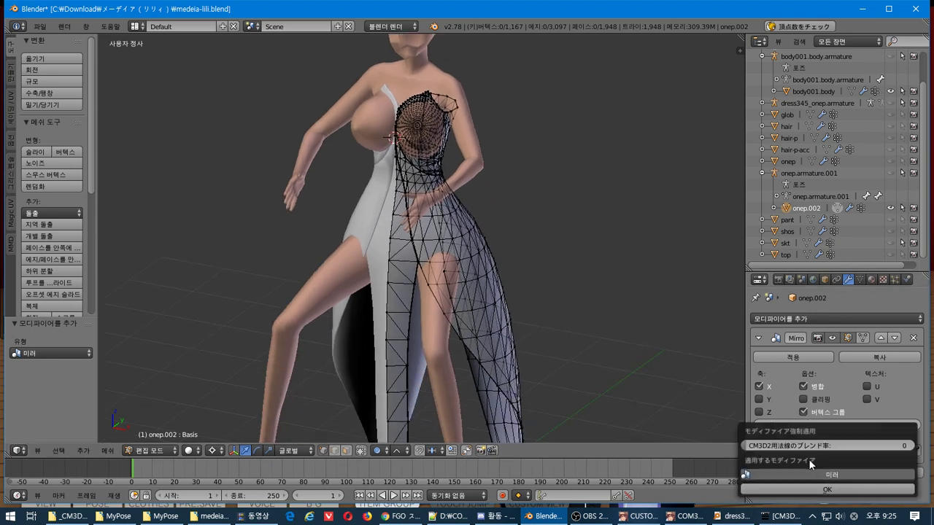
left_click(790, 493)
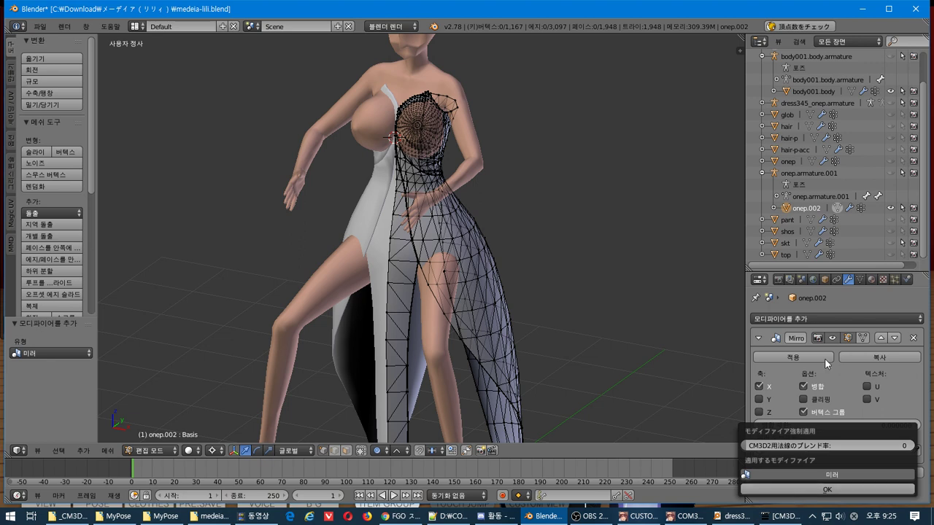
Step: Examine the vertex groups, shape keys and UV map in the mesh data of onep.002
left_click(861, 280)
scroll(907, 436, "down", 6)
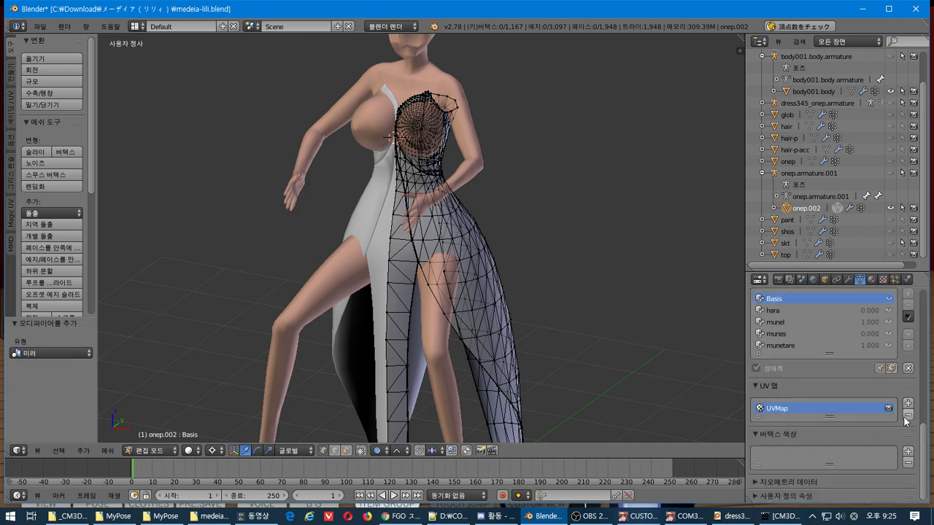
scroll(902, 404, "up", 7)
scroll(901, 404, "down", 7)
scroll(901, 405, "up", 5)
left_click_drag(921, 381, 923, 317)
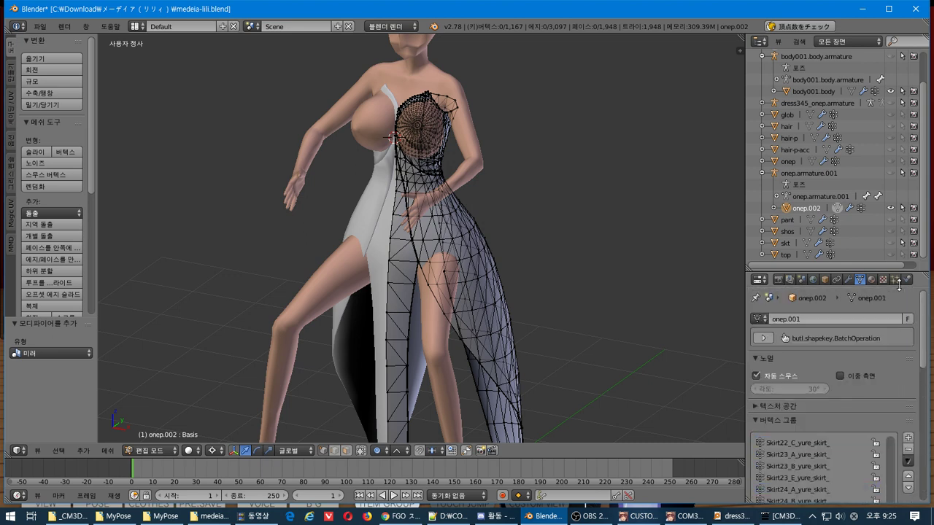
scroll(911, 334, "down", 10)
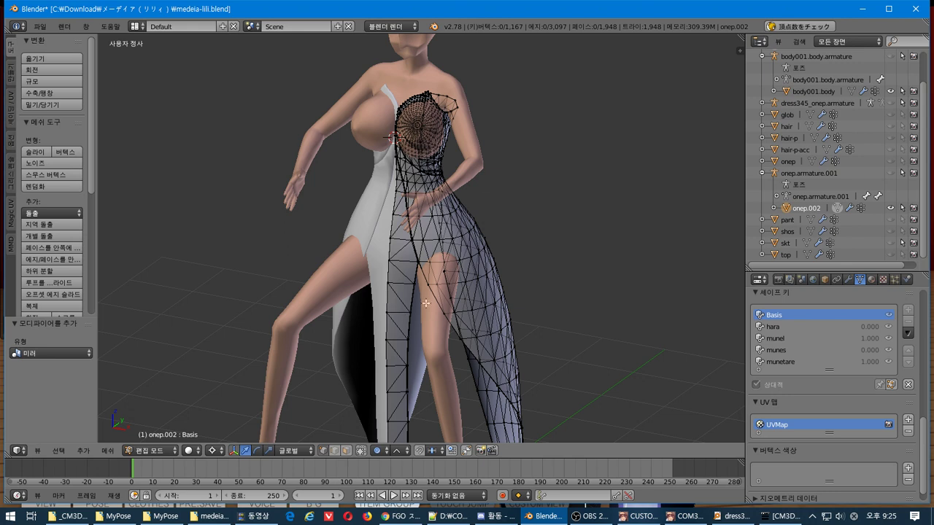
Step: Force-apply the Mirror modifier on onep.002 with the CM3D2 normal blend ratio at 0
left_click(848, 280)
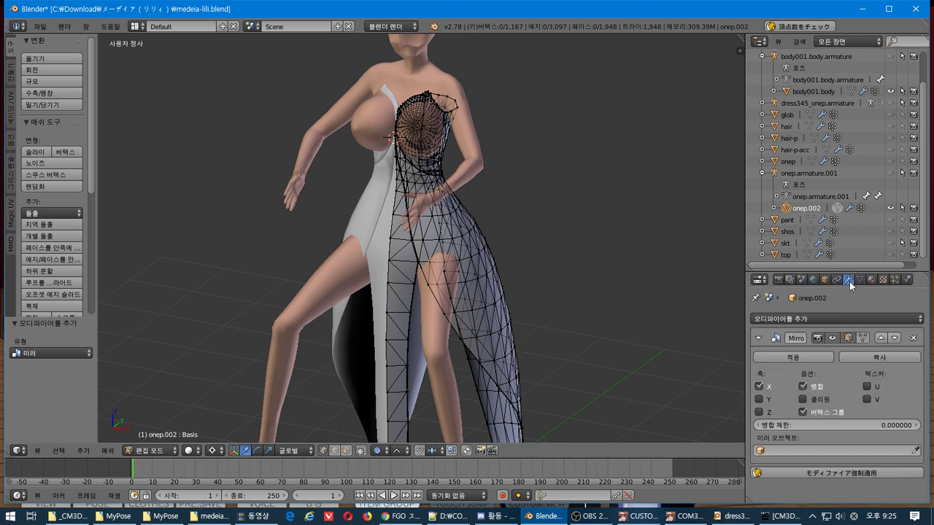
left_click(806, 471)
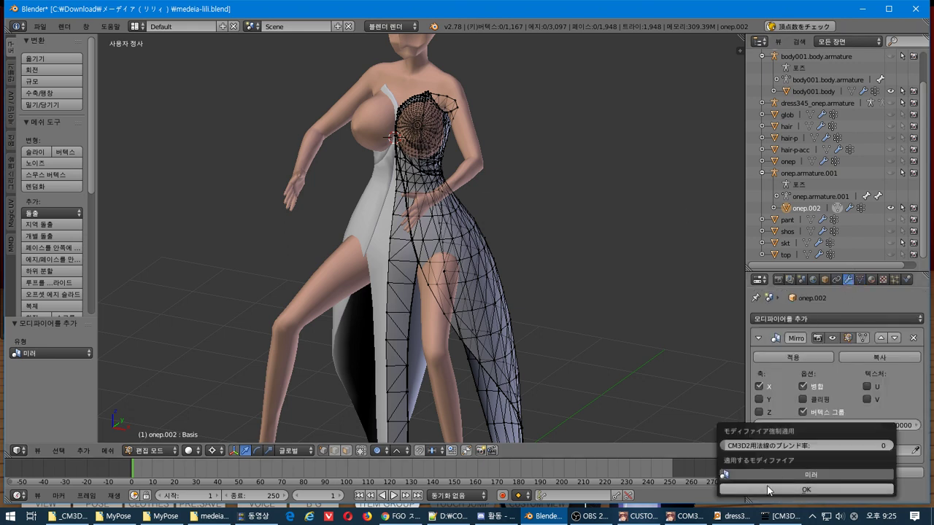
left_click(767, 488)
mouse_move(420, 258)
middle_mouse_down()
mouse_move(464, 273)
mouse_move(427, 305)
mouse_move(409, 265)
mouse_move(433, 262)
middle_mouse_up()
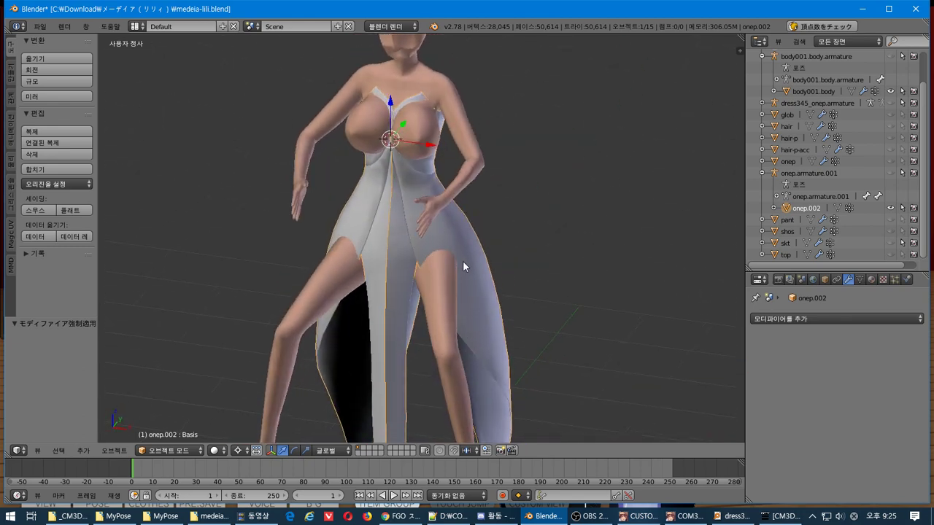
Step: Check the Skirt24_E_yure_skirt_ vertex group's weights on onep.002 in Weight Paint mode, and return to Object mode
left_click(859, 280)
scroll(851, 323, "up", 5)
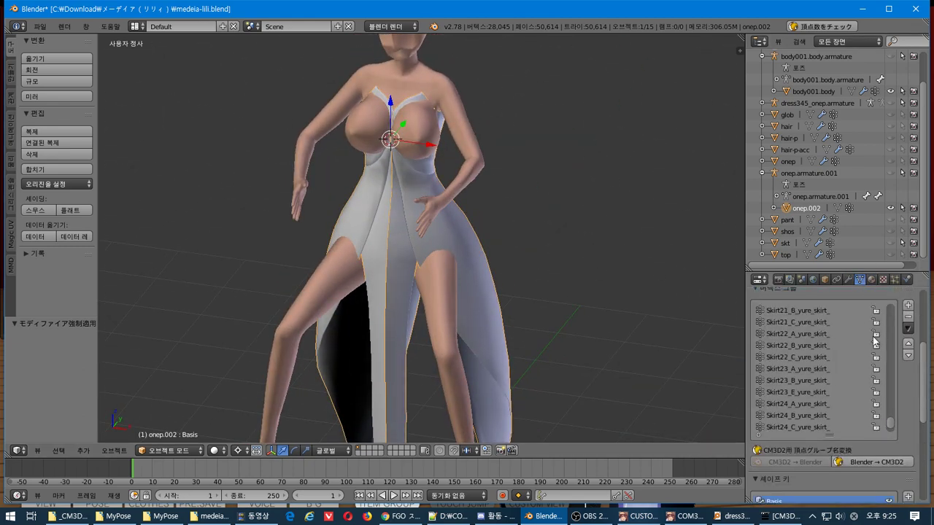
left_click_drag(892, 419, 885, 434)
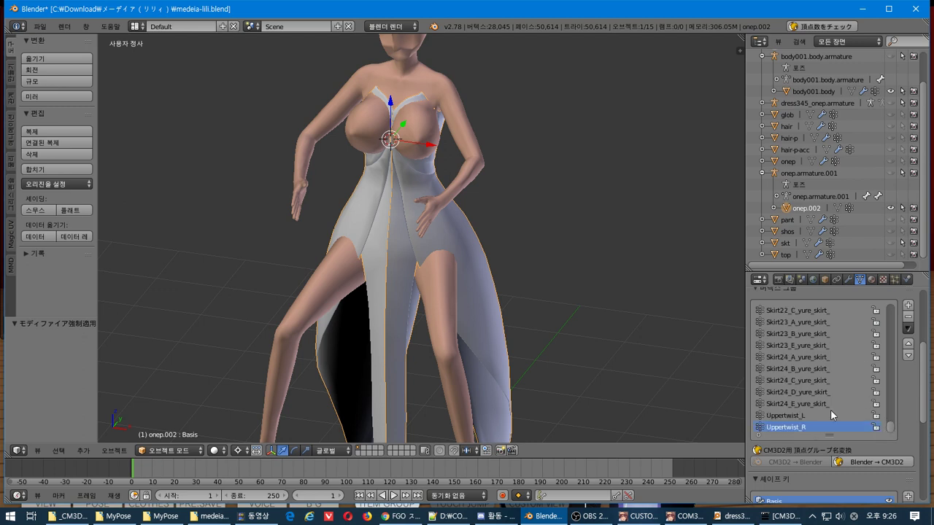
left_click(828, 407)
left_click(146, 450)
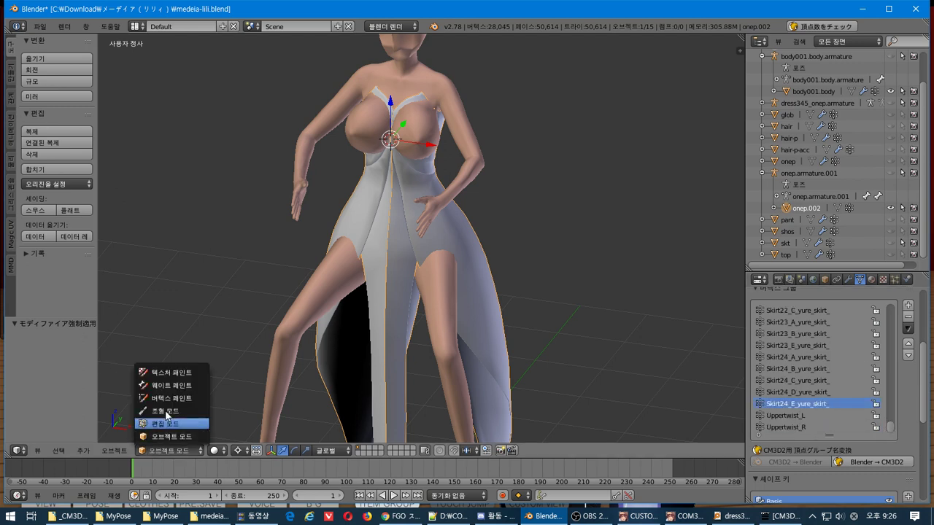
left_click(173, 387)
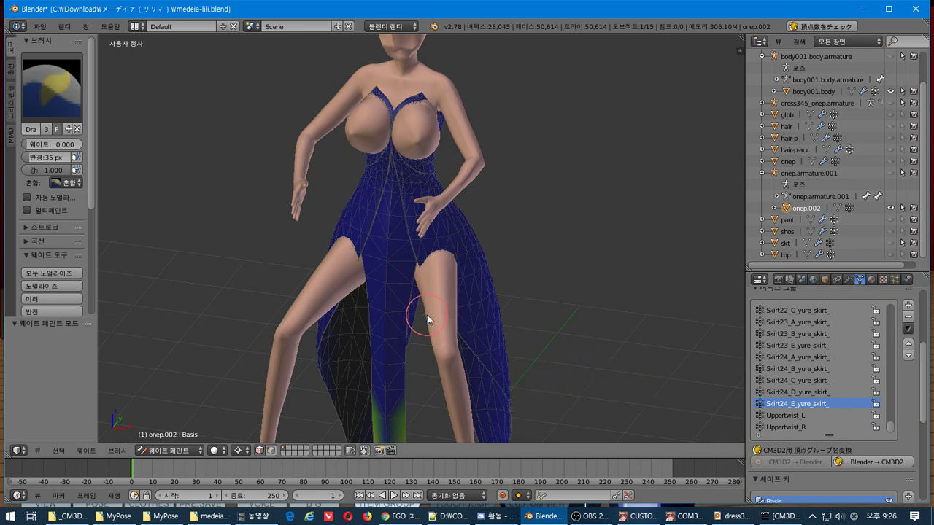
key("ctrl+Tab")
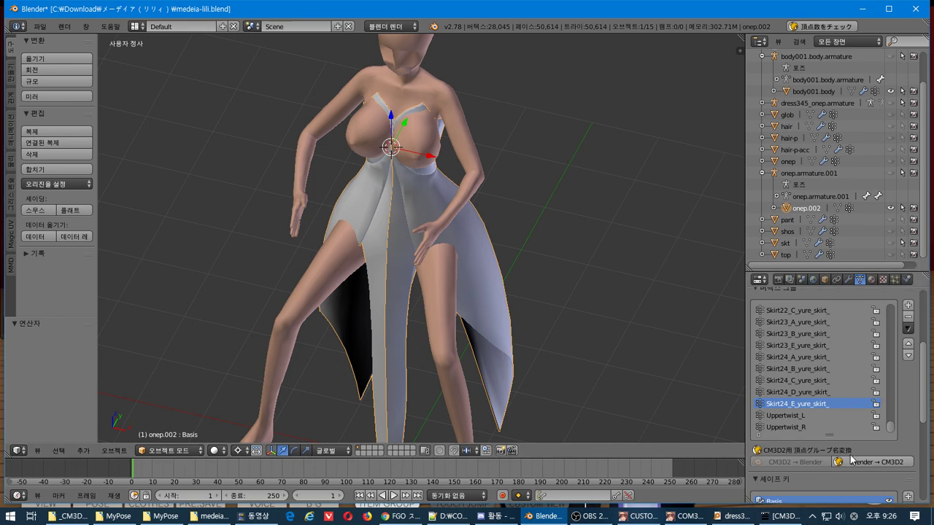
Step: Convert the vertex group names of onep.002 from CM3D2 to Blender naming and review the group list
left_click(815, 463)
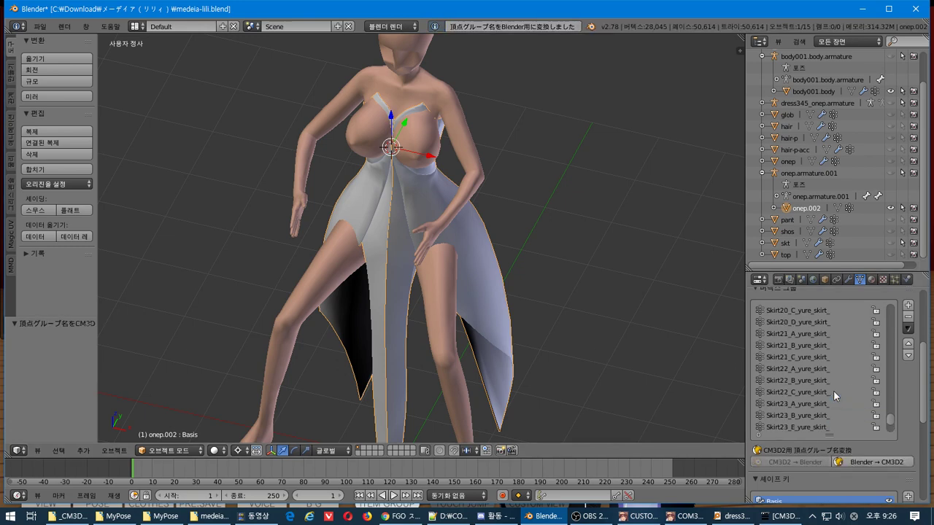
scroll(833, 390, "up", 10)
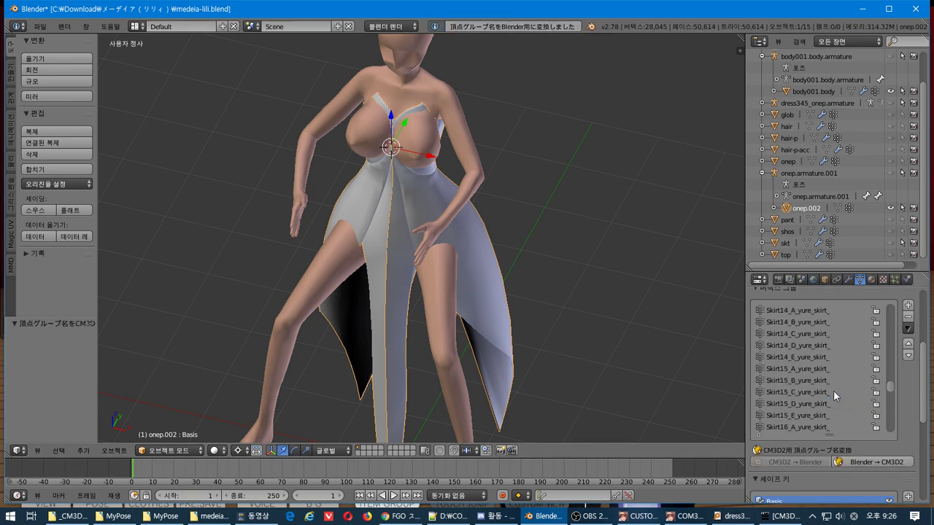
scroll(833, 390, "up", 12)
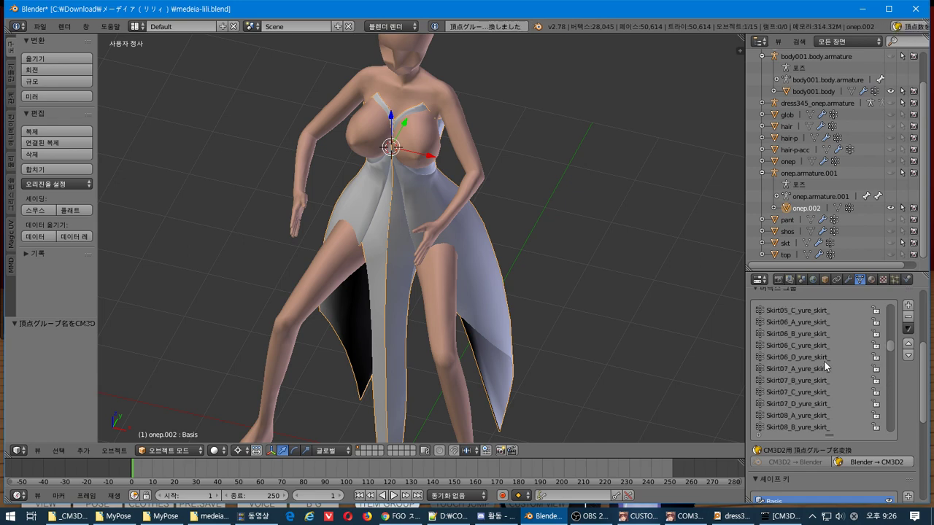
scroll(824, 363, "up", 10)
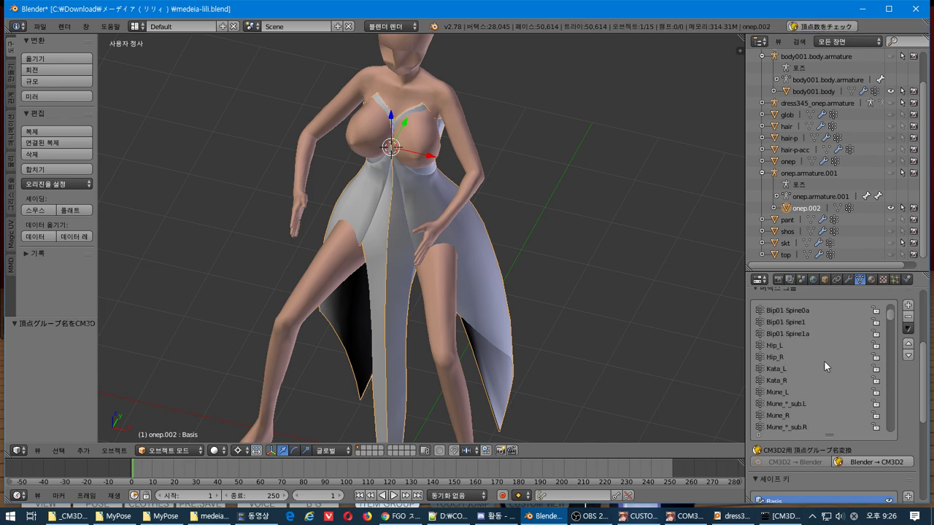
Step: Box-select the skirt vertices of onep.002 below the waist in front view in Edit mode
middle_click_drag(476, 329, 452, 227)
key("KP_1")
scroll(479, 276, "down", 3)
scroll(453, 232, "up", 2)
key("Tab")
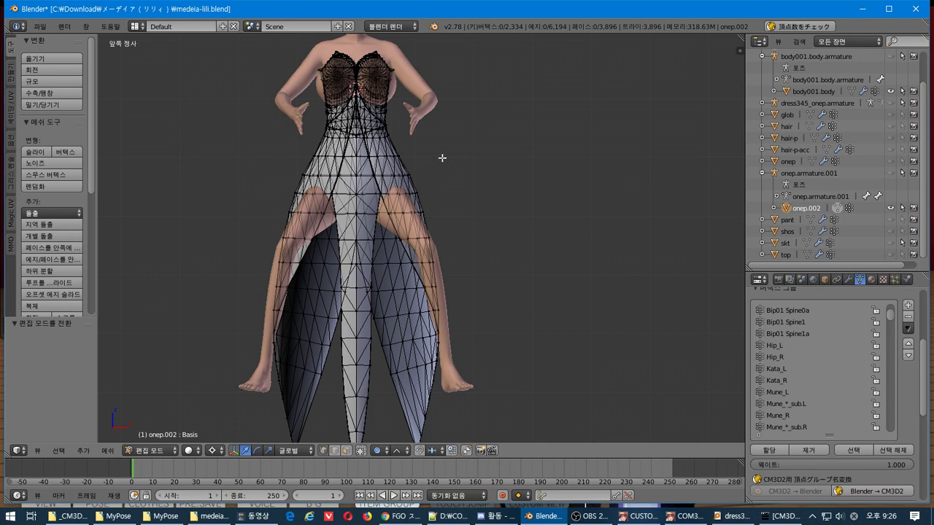
key("b")
left_click_drag(456, 146, 102, 438)
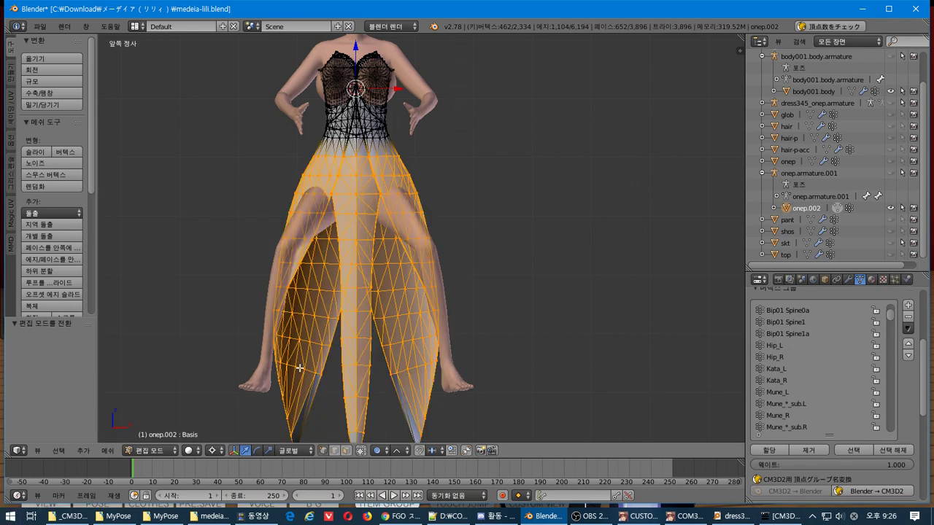
Step: Reselect the entire onep.002 skirt down to the hem tips, including the vertices hidden behind the body
left_click(361, 452)
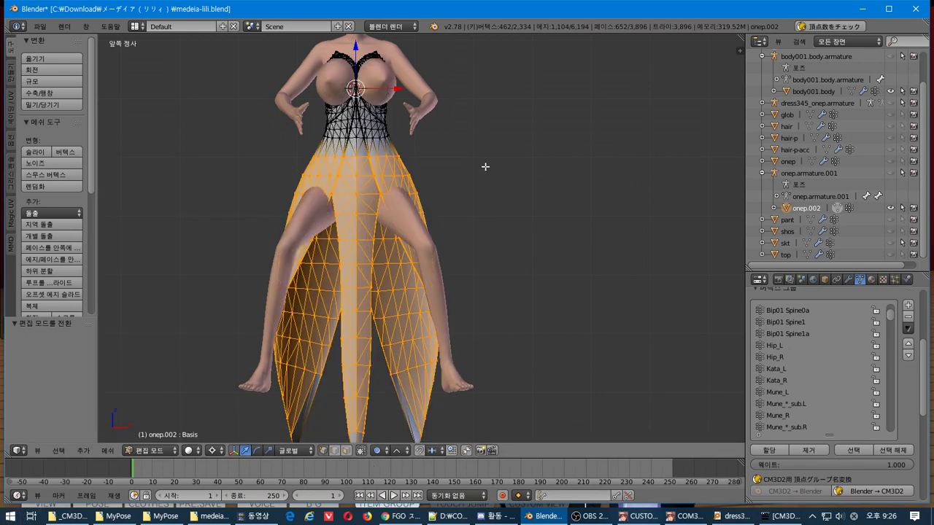
key("b")
left_click_drag(477, 141, 99, 442)
scroll(331, 332, "down", 2)
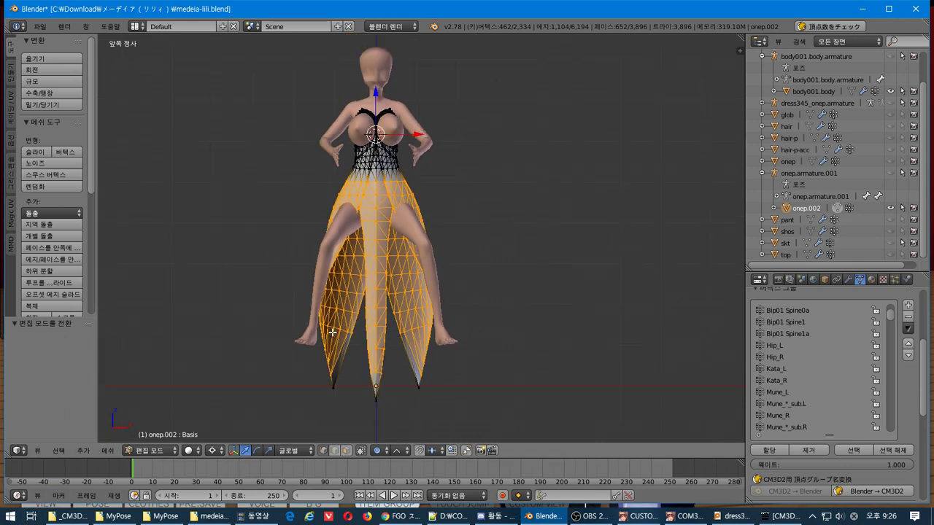
key("b")
left_click_drag(488, 174, 195, 447)
left_click(362, 452)
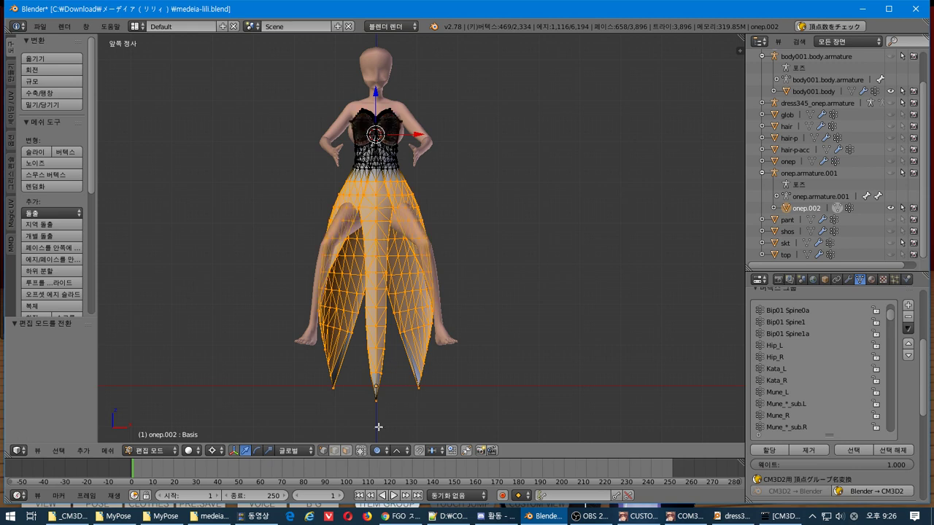
left_click_drag(457, 177, 143, 442)
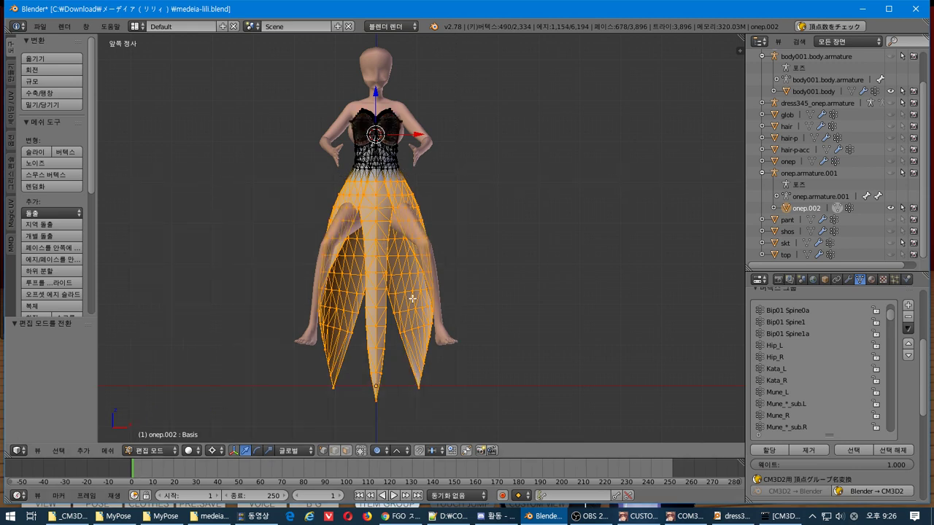
Step: Move the dress345_onep mesh from dress345_onep.armature to the parent onep.armature.001
scroll(868, 168, "up", 2)
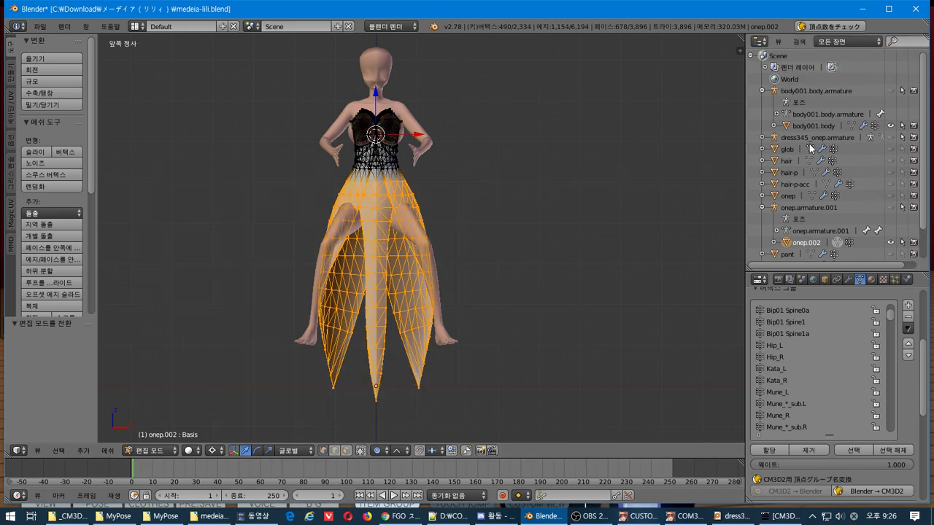
left_click(762, 138)
scroll(820, 160, "down", 4)
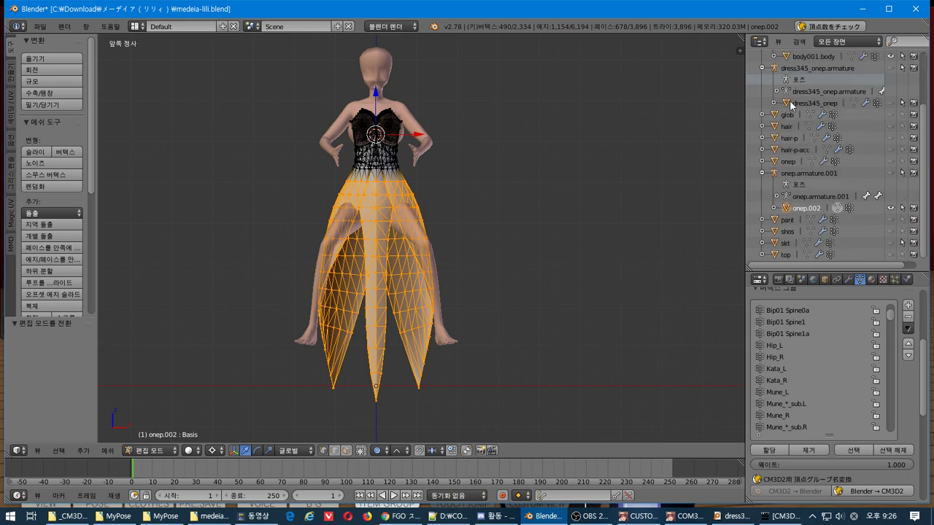
left_click_drag(789, 102, 808, 178)
left_click(806, 175)
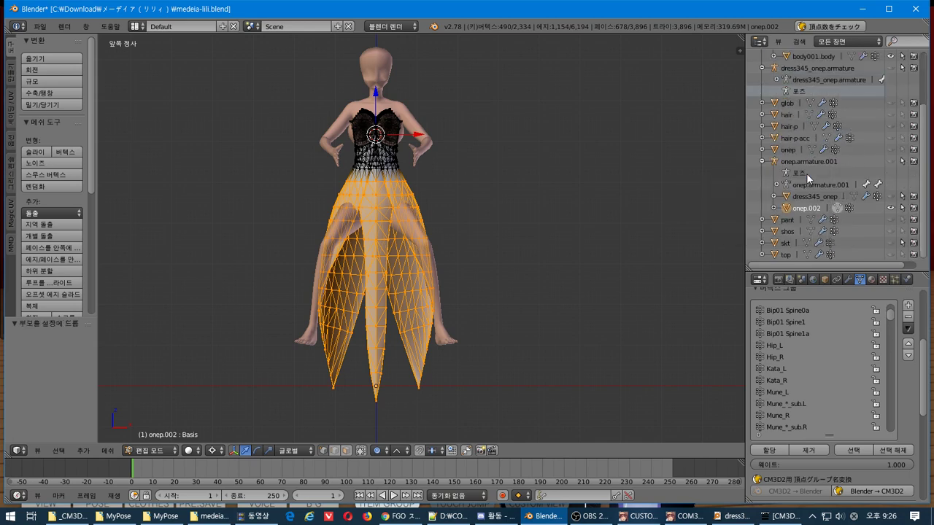
Step: Make dress345_onep visible and reopen onep.002 in Edit mode to compare its selected skirt with the reference dress
left_click(785, 197)
scroll(479, 252, "up", 1)
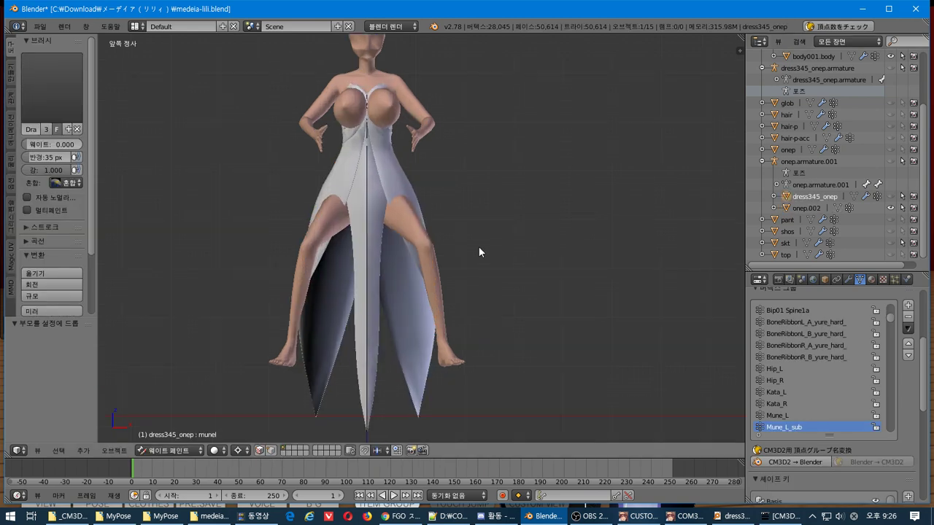
left_click(893, 197)
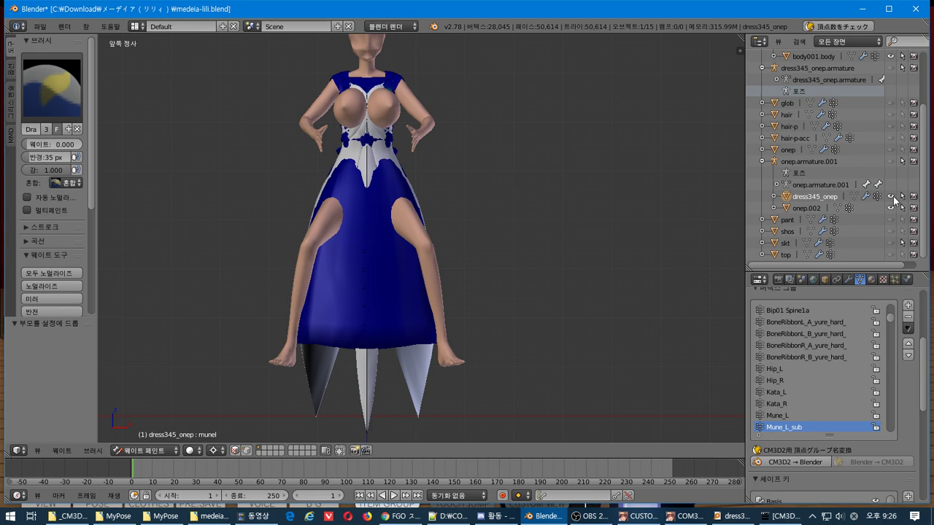
left_click(806, 208)
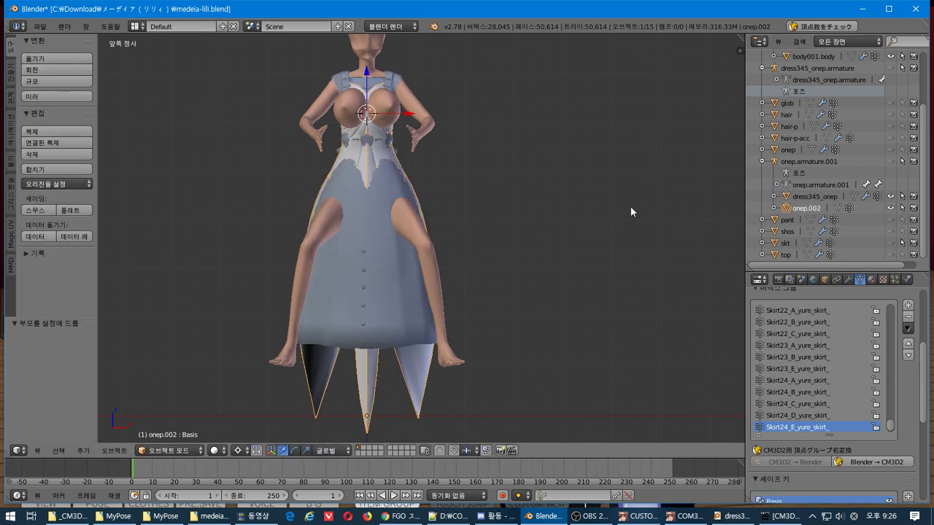
key("Tab")
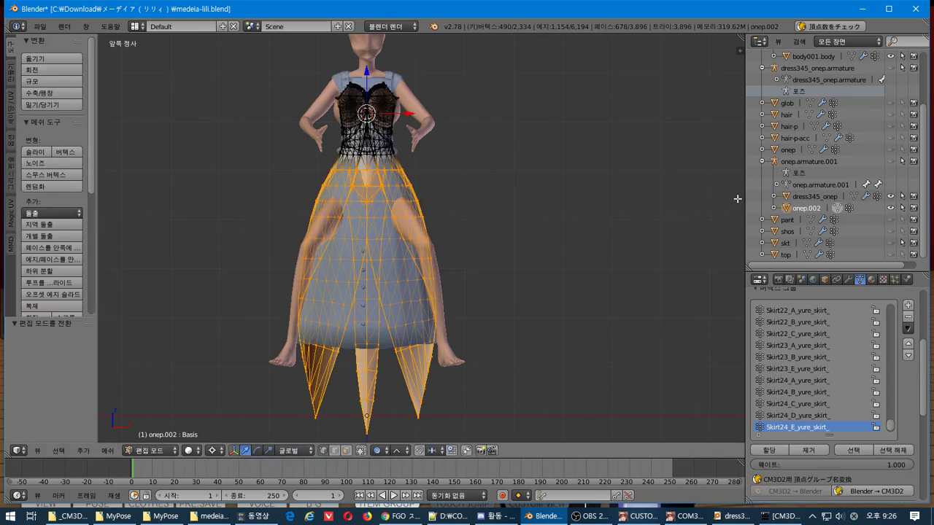
Step: Select the dress345_onep skirt vertices below the waist in Edit mode, and return the mesh to Object mode
left_click(824, 197)
key("Tab")
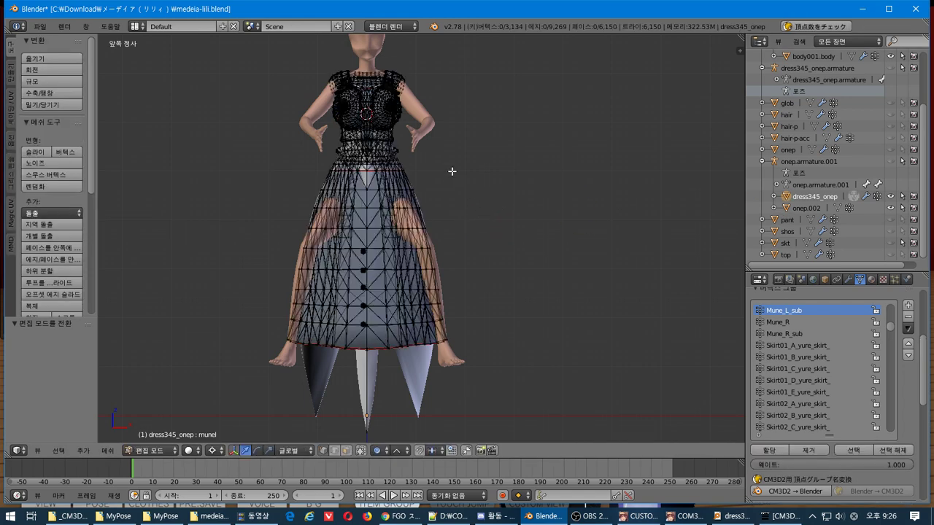
key("b")
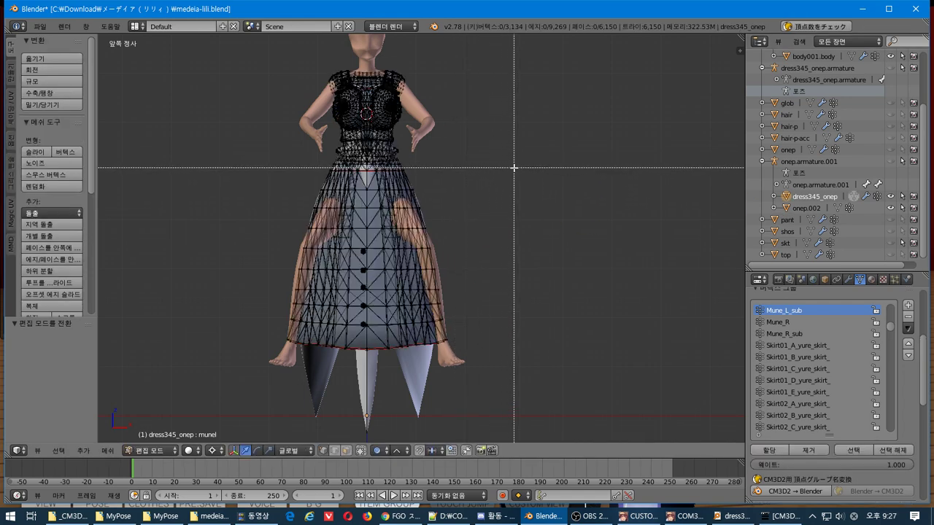
left_click_drag(513, 167, 135, 442)
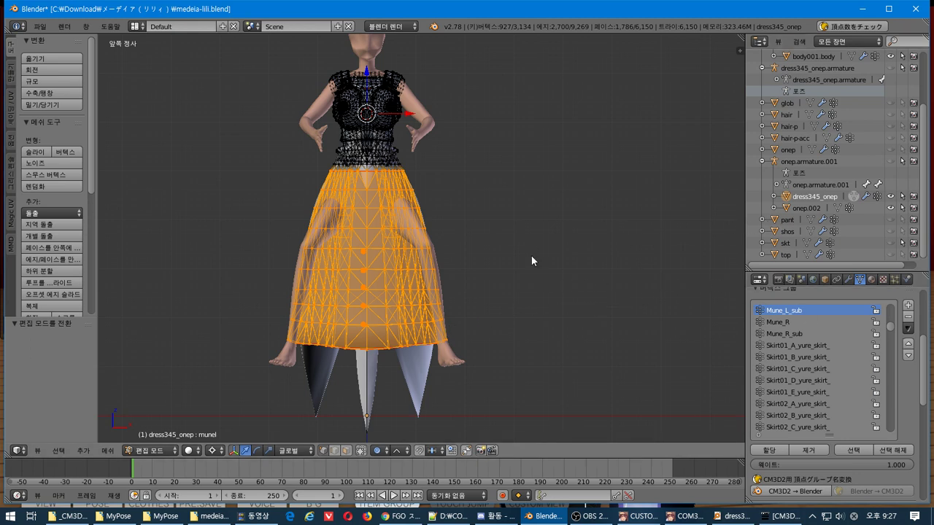
key("Tab")
left_click(146, 450)
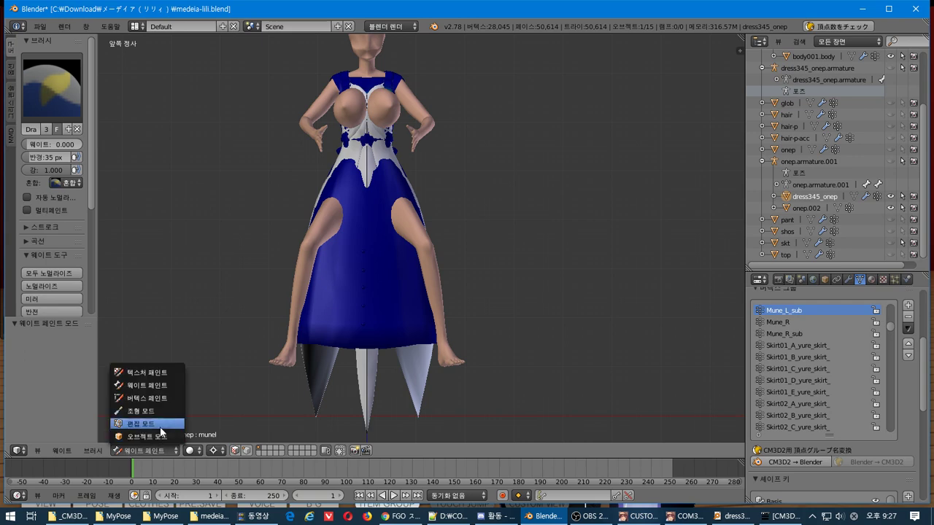
left_click(159, 426)
left_click(143, 452)
left_click(162, 437)
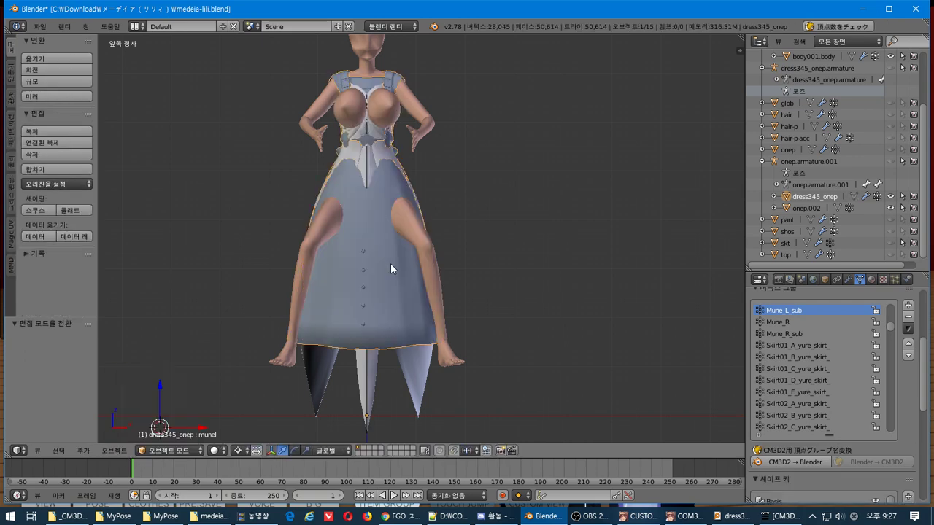
Step: Run the quick weight transfer from dress345_onep to onep.002 with the nearest vertex as the reference element
right_click(419, 360, "shift")
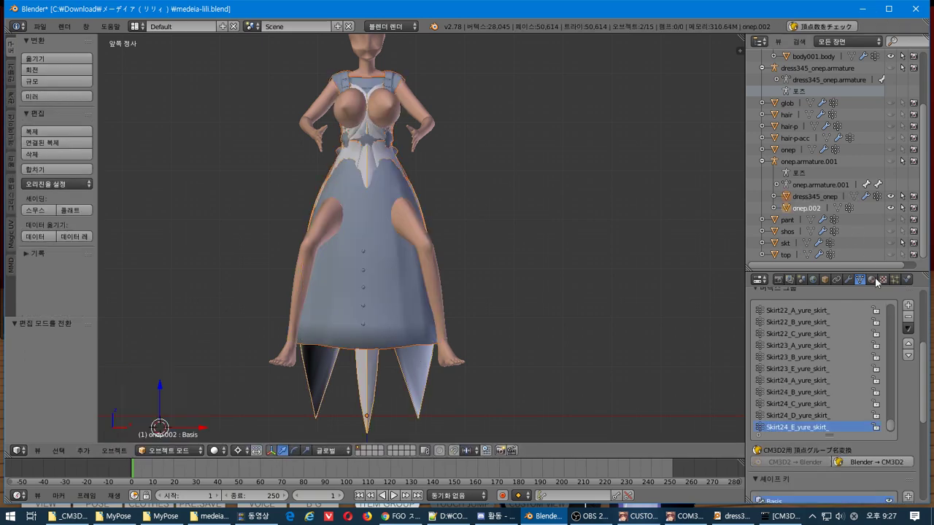
left_click(905, 328)
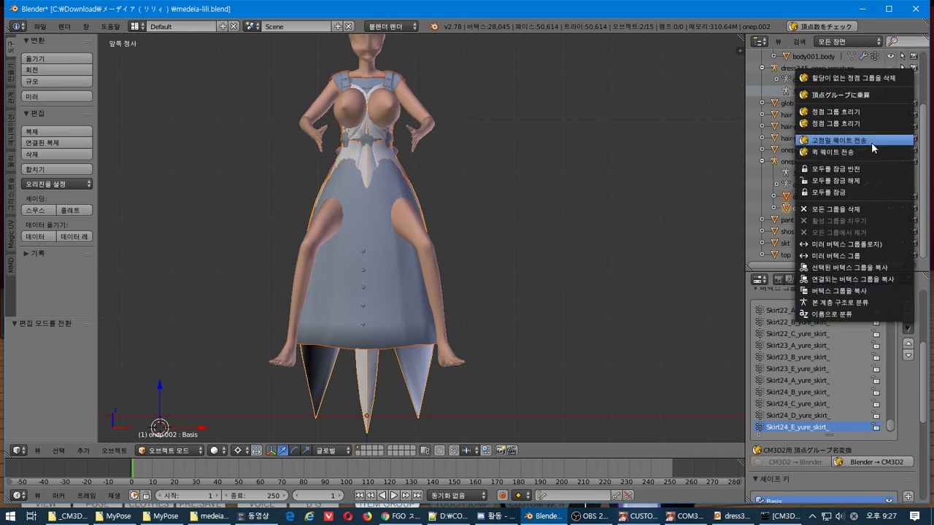
left_click(863, 140)
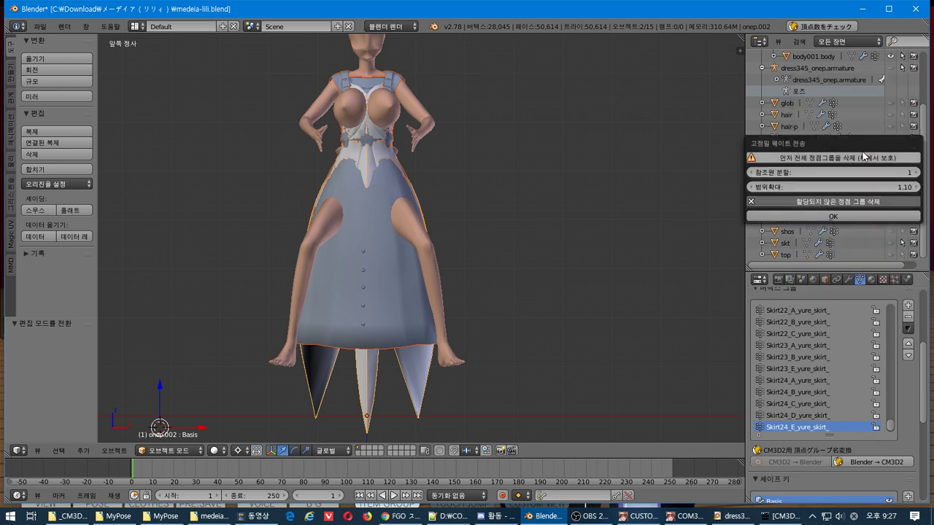
left_click(907, 328)
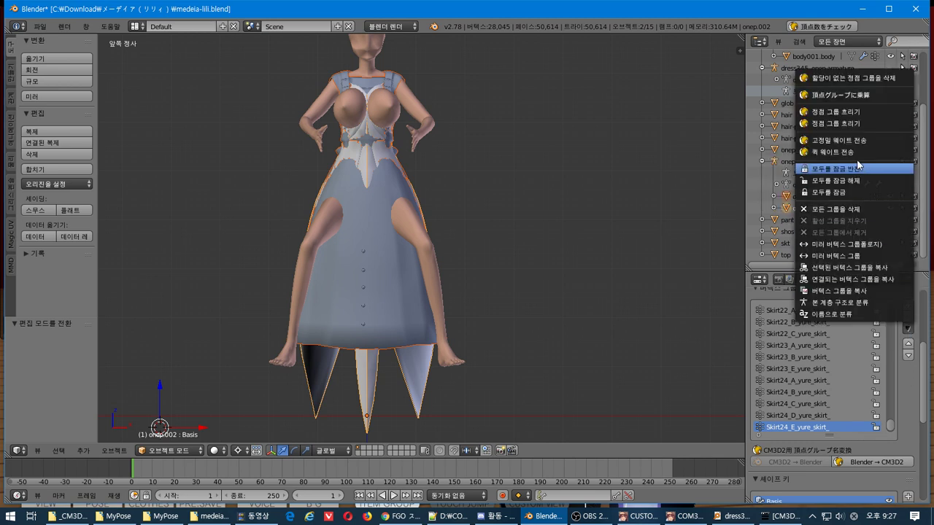
left_click(856, 154)
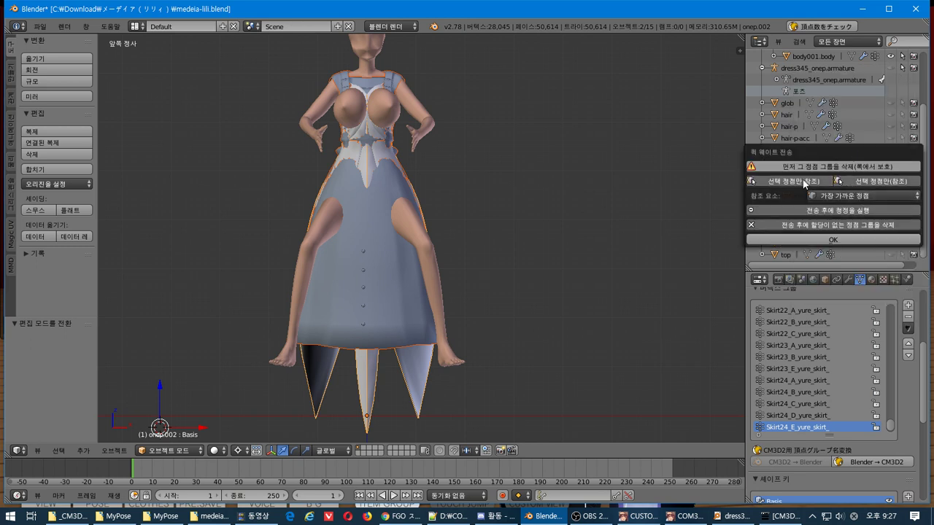
left_click(806, 240)
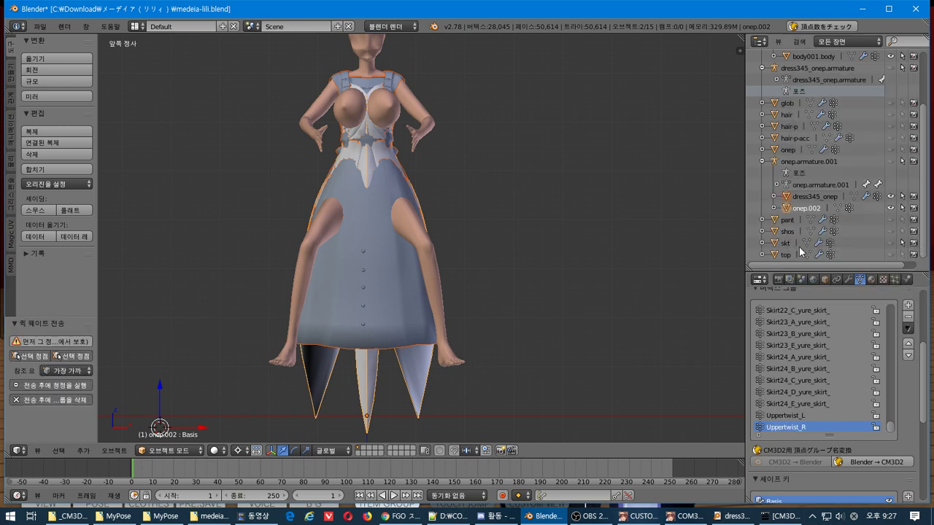
Step: Put onep.002 in Weight Paint mode and hide dress345_onep
right_click(420, 390)
left_click(171, 450)
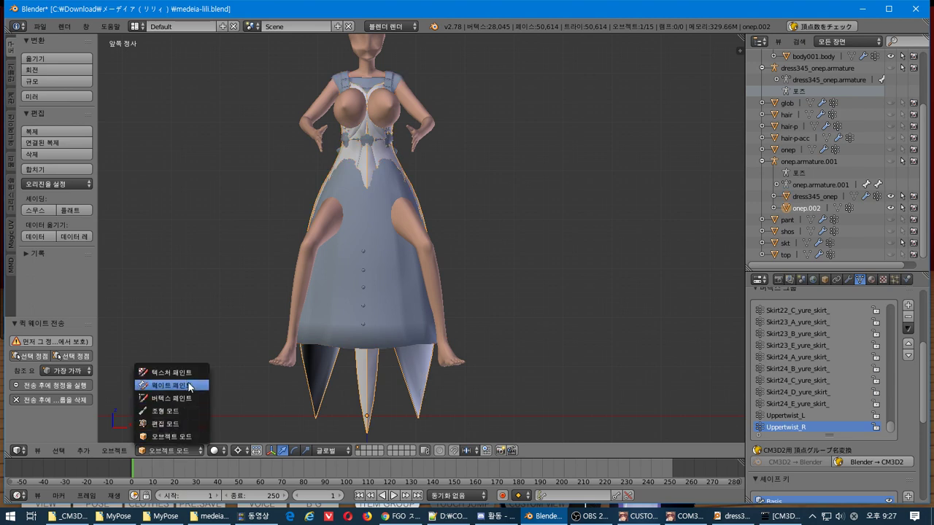
left_click(169, 385)
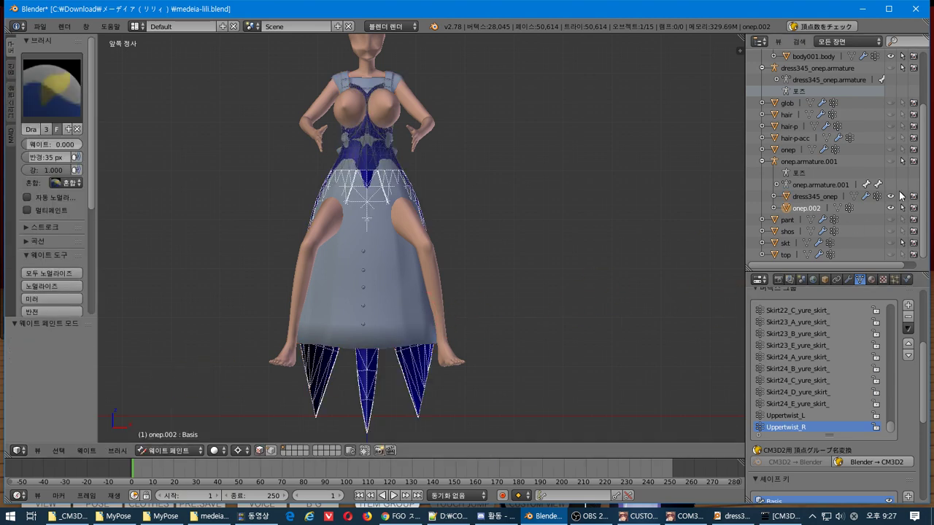
left_click(891, 196)
middle_click_drag(365, 291, 481, 292)
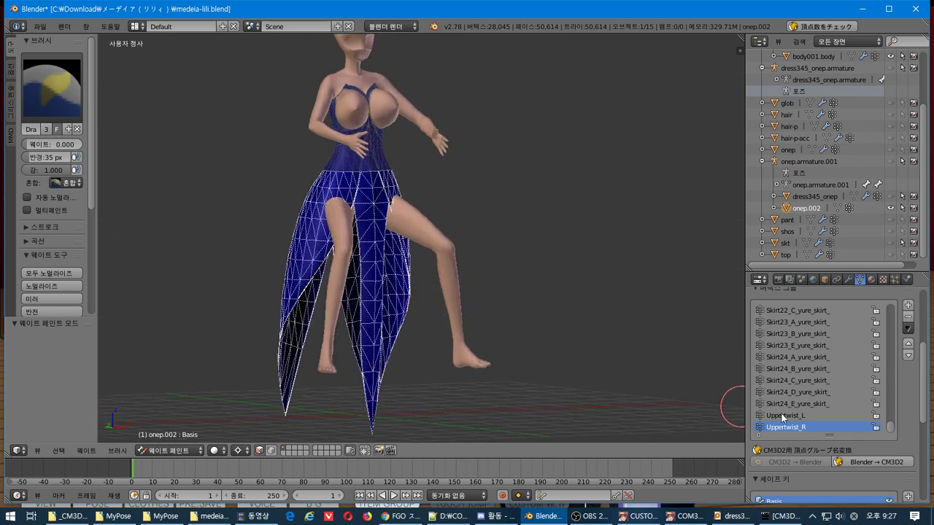
Step: Examine the onep.002 weights group by group through the Skirt, Bip01 and Mune vertex groups
scroll(838, 421, "up", 15, "ctrl")
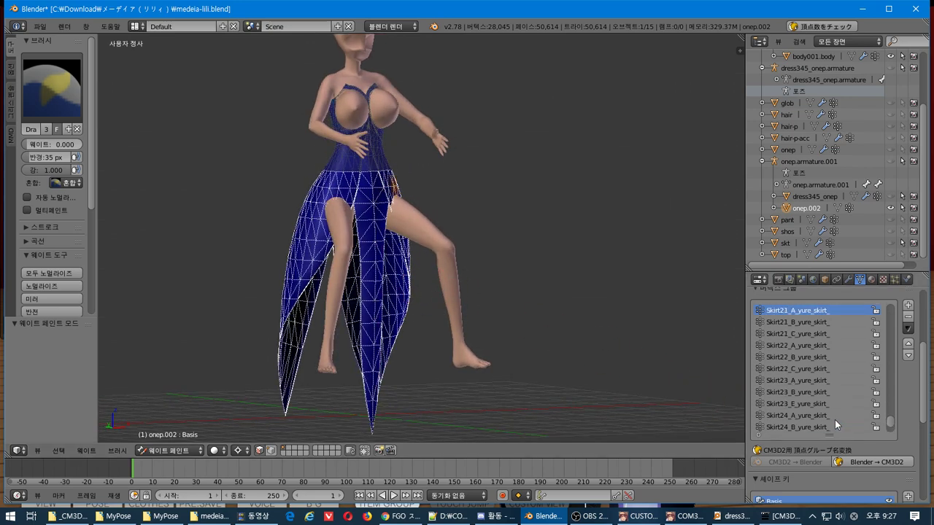
scroll(835, 420, "up", 20, "ctrl")
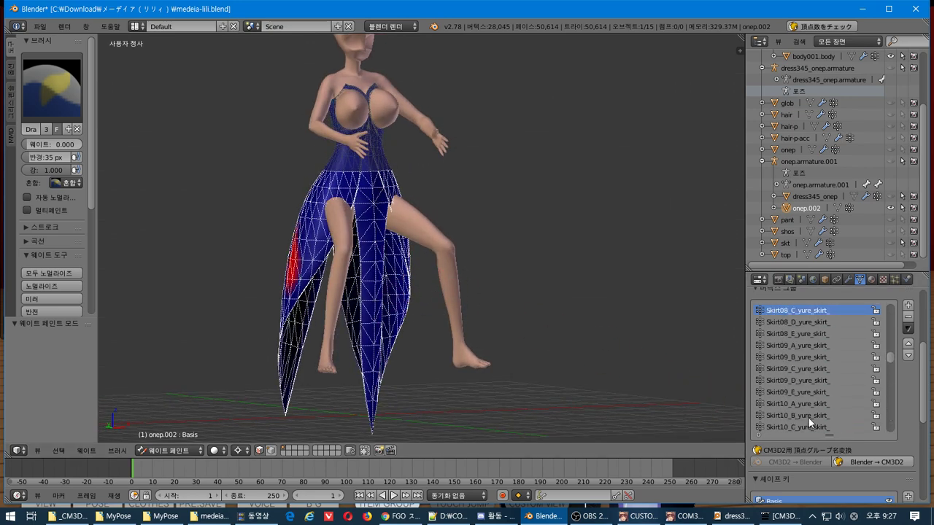
scroll(806, 417, "up", 20, "ctrl")
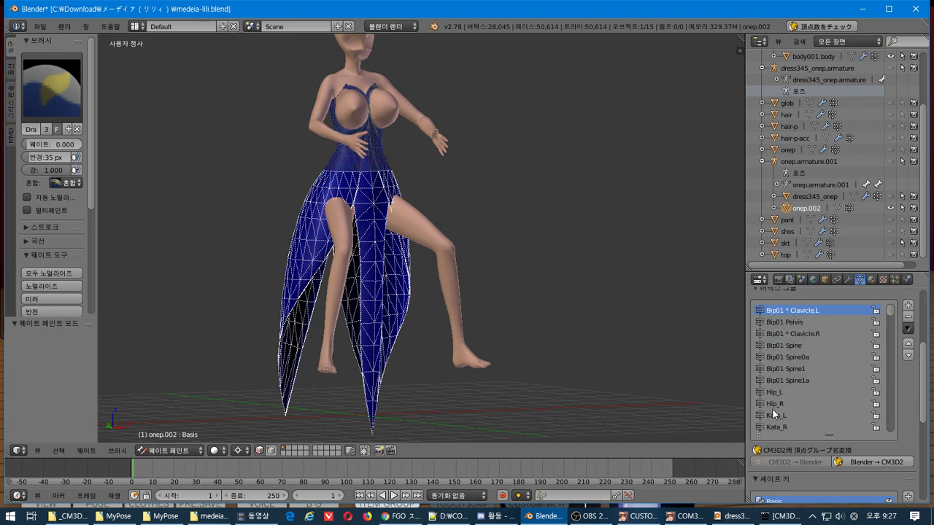
key("Down")
key("Down")
key("Down")
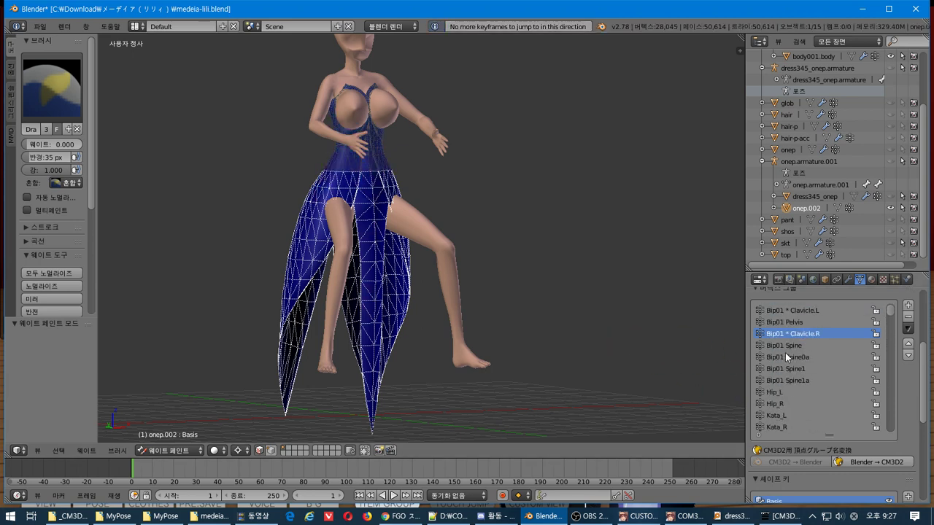
scroll(785, 353, "down", 9, "ctrl")
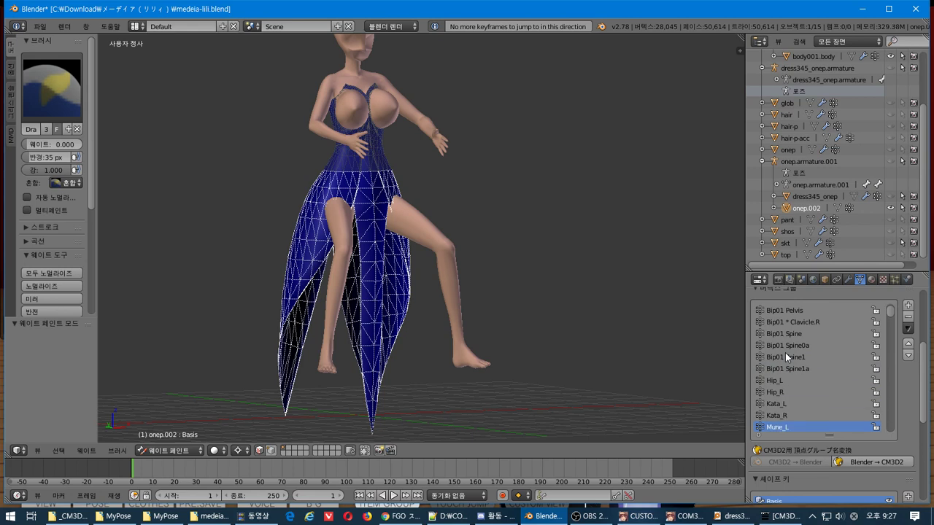
scroll(784, 353, "down", 20, "ctrl")
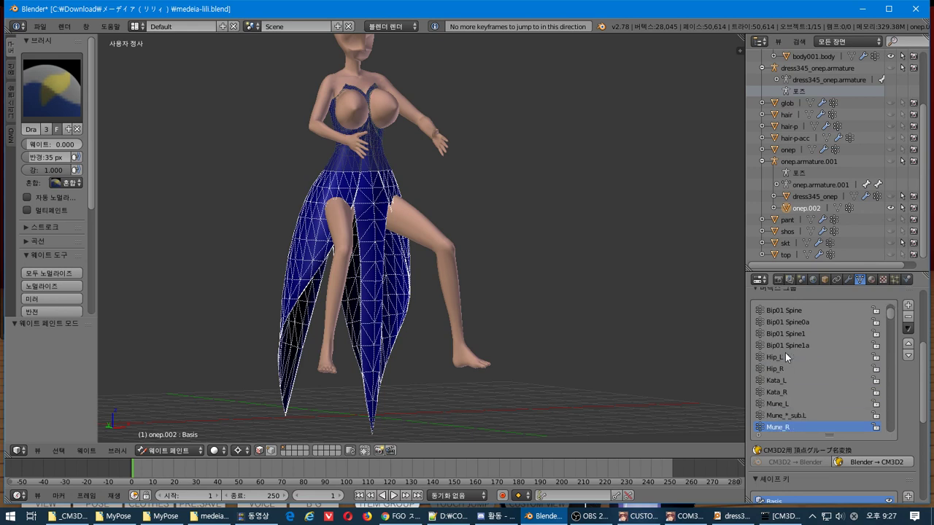
left_click(889, 196)
left_click(891, 197)
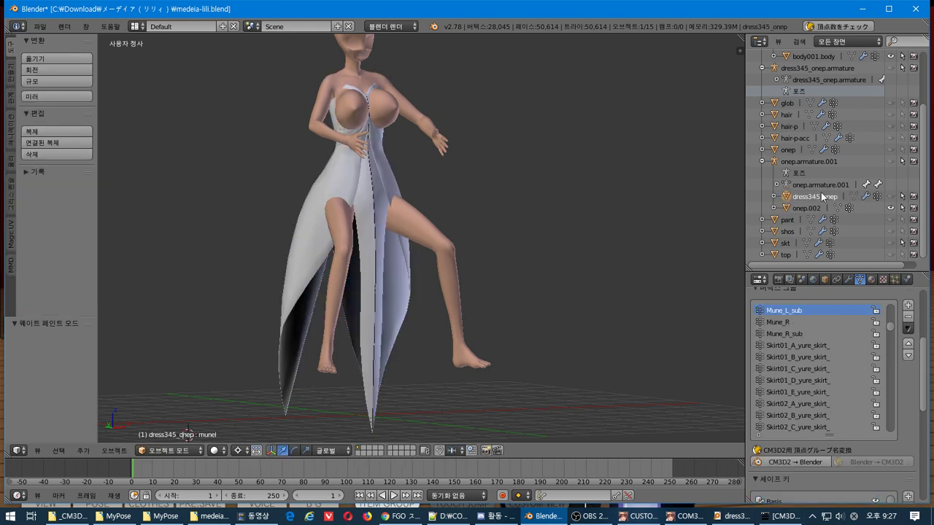
left_click(852, 197)
right_click(402, 189)
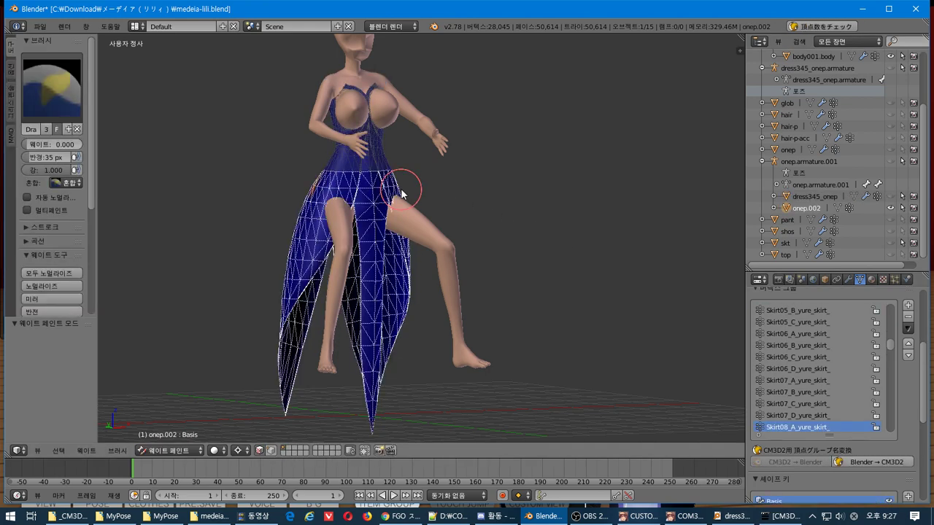
Step: Try clearing the vertex selection of onep.002 in Edit mode and return to Weight Paint mode
middle_click_drag(401, 189, 381, 197)
key("Tab")
key("a")
key("Tab")
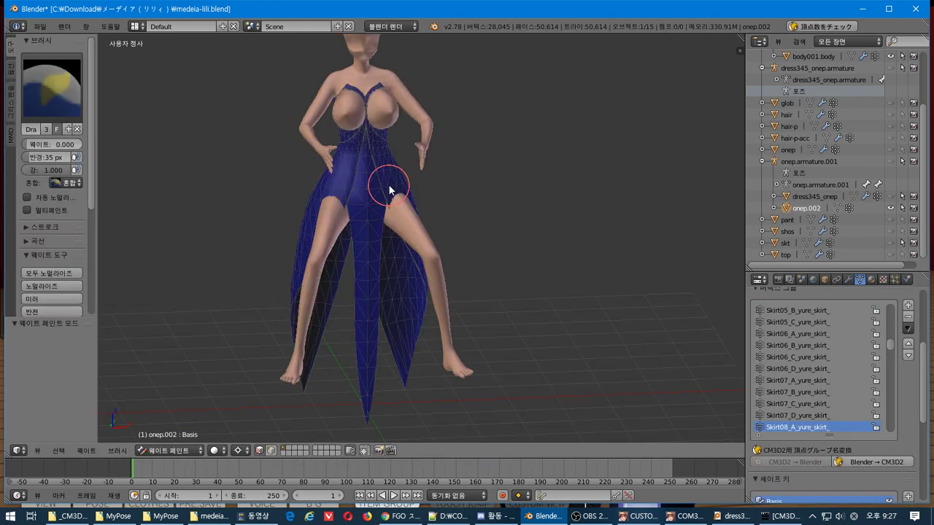
key("Tab")
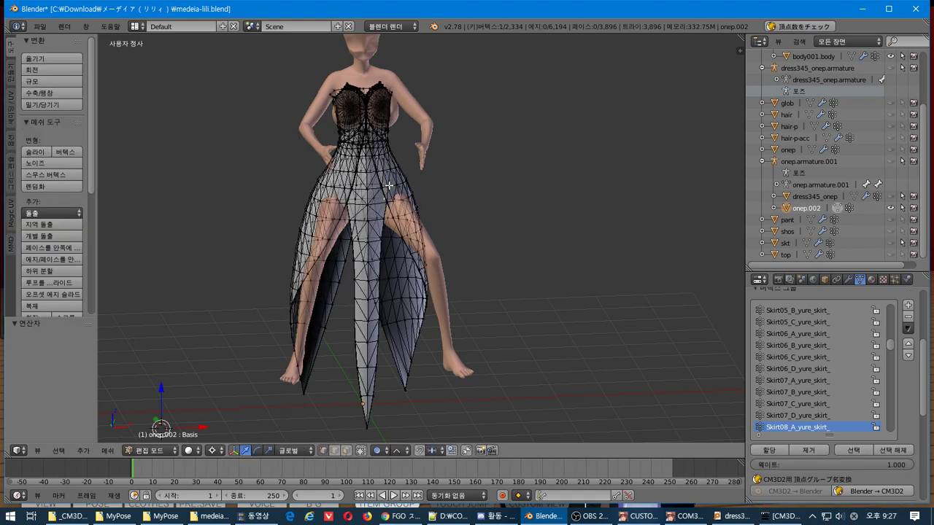
key("a")
key("Tab")
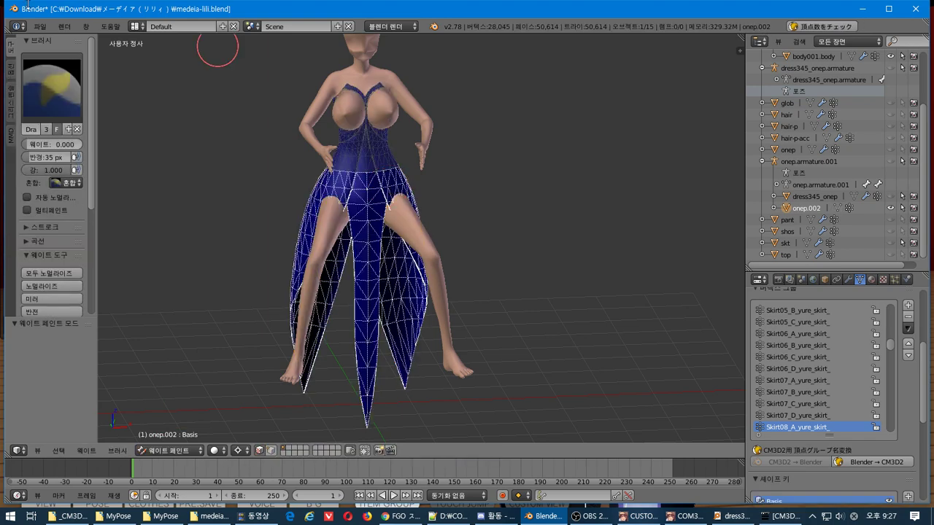
Step: Export onep.002 as a CM3D2 model, overwriting medeia-lili-onep.model in the medeia-lili mod folder
left_click(40, 27)
mouse_move(124, 247)
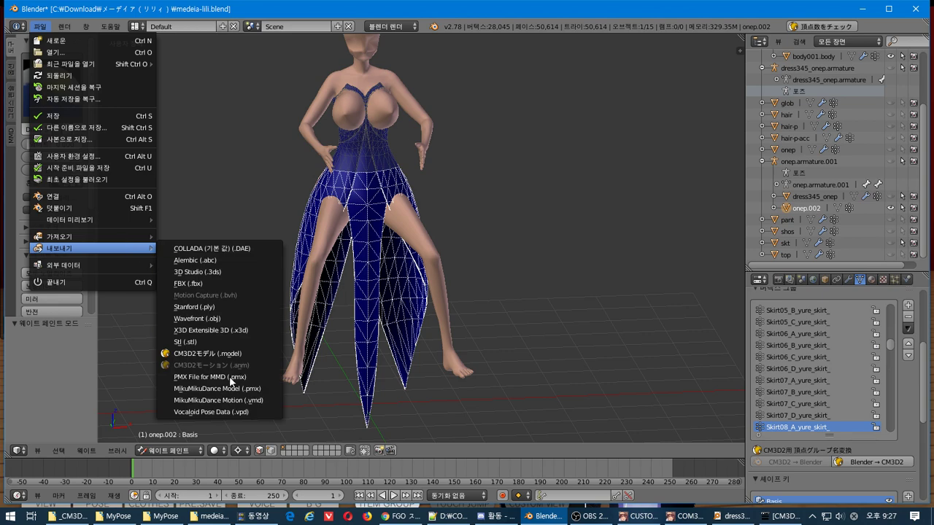
left_click(239, 355)
left_click(223, 96)
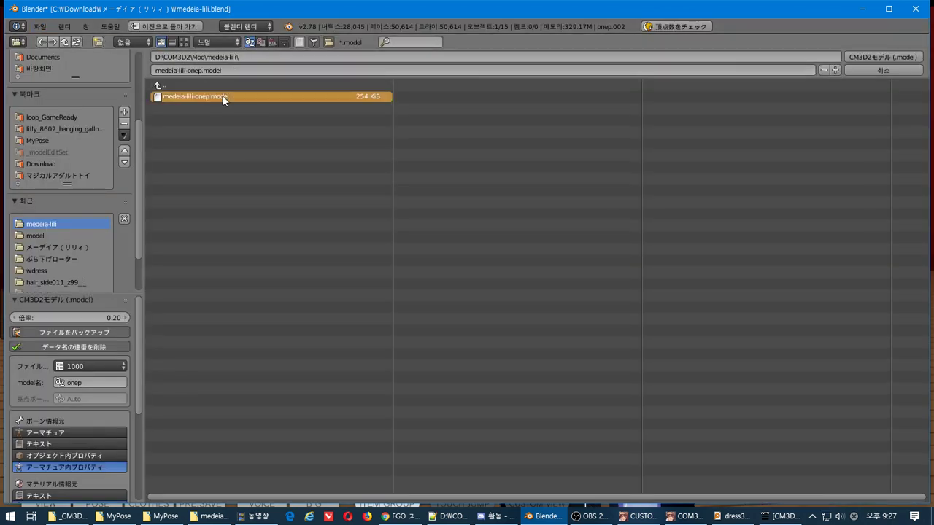
left_click(876, 59)
Step: Switch to Custom Order Maid 3D 2, take off and re-equip the medeia-lili dress, and inspect its skirt from another angle
key("alt+Tab")
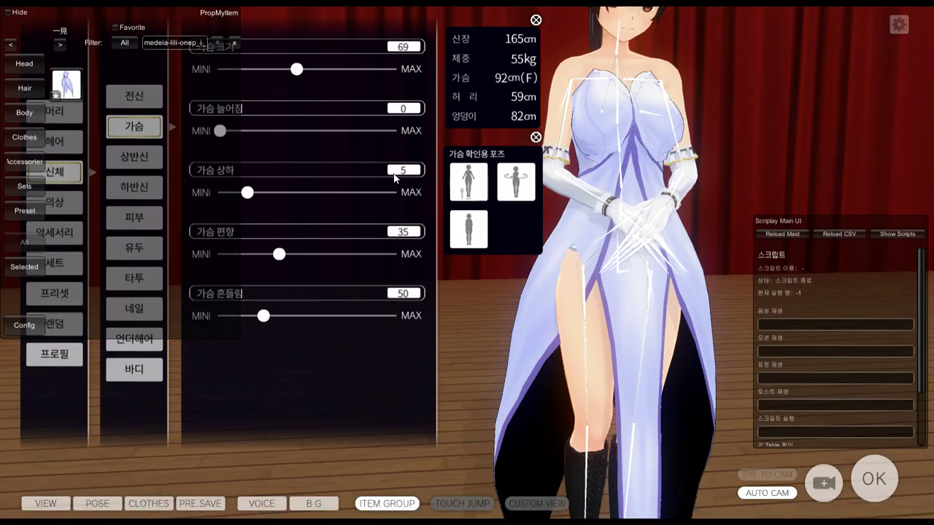
left_click(26, 267)
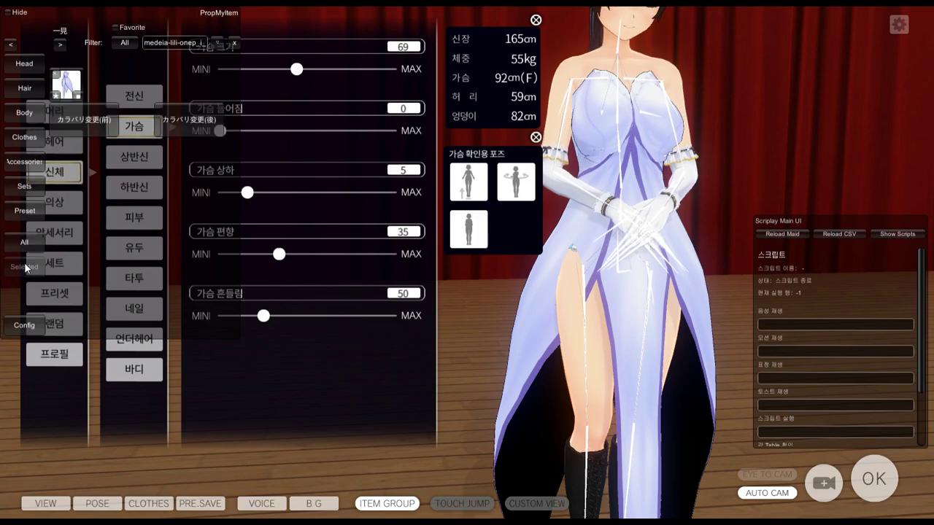
left_click(59, 76)
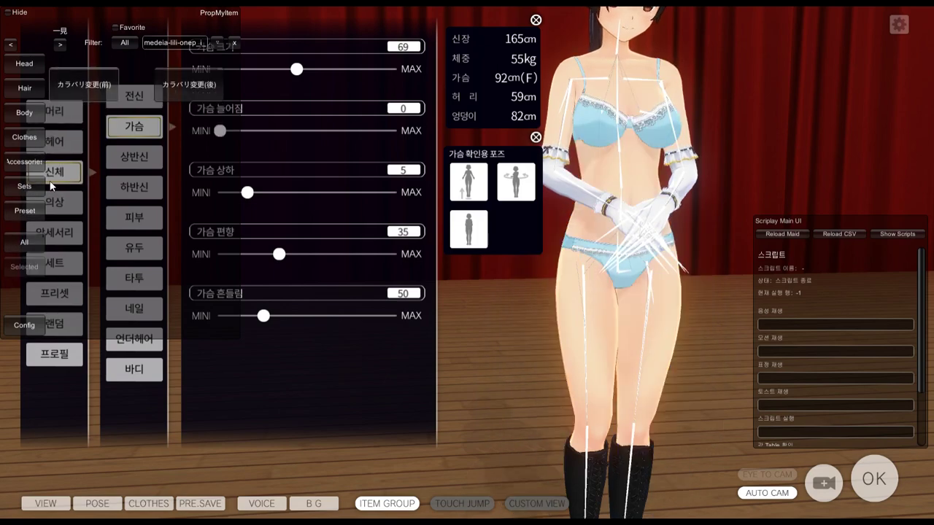
left_click(25, 267)
left_click(72, 81)
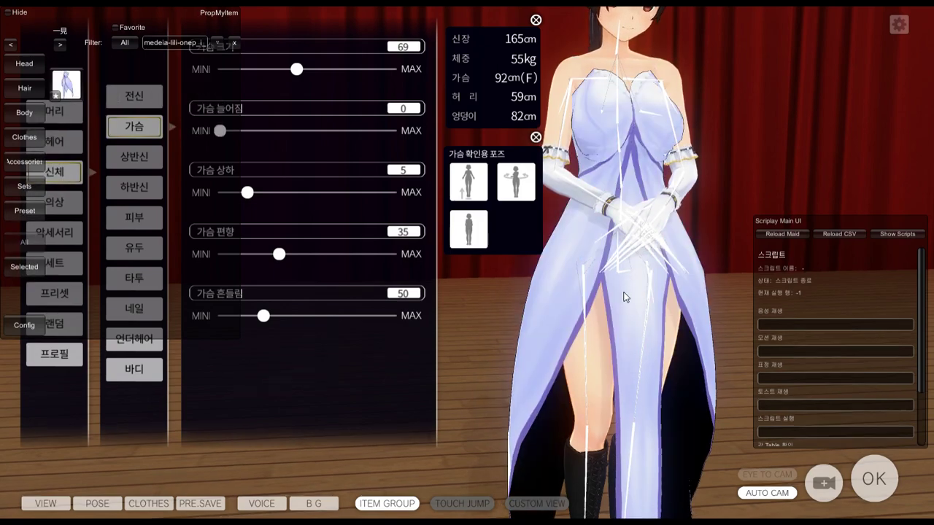
scroll(633, 306, "down", 2)
right_click_drag(633, 306, 565, 293)
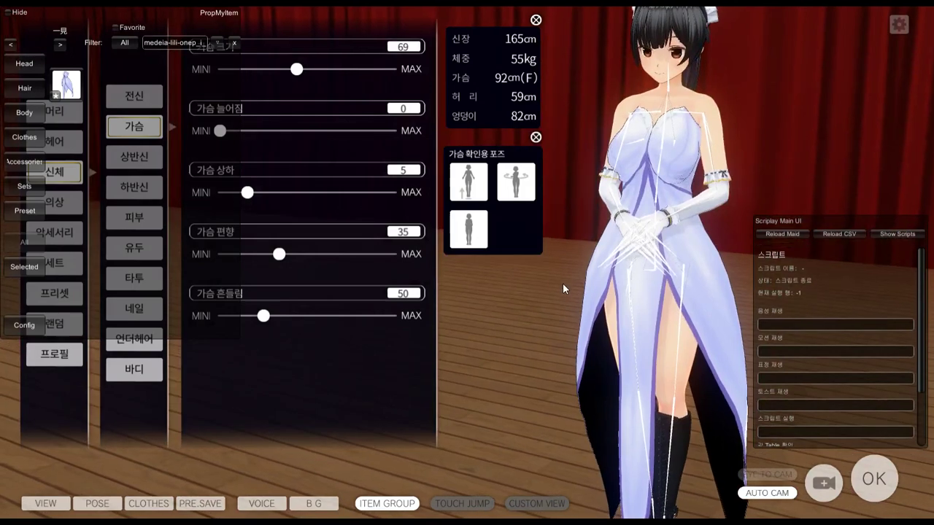
Step: Switch to Chrome and go through the open model pages to the BowlRoll download page of the メーデイア model
key("alt+Tab")
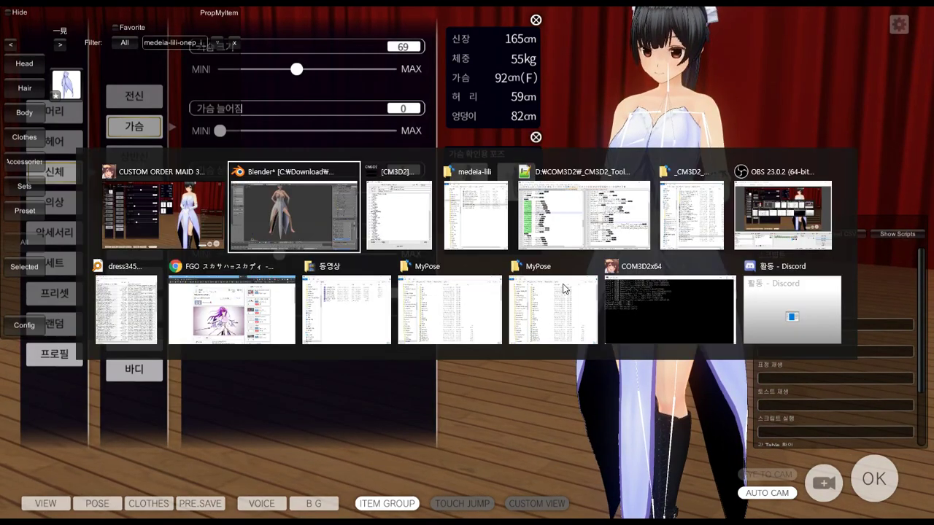
left_click(193, 299)
left_click(486, 9)
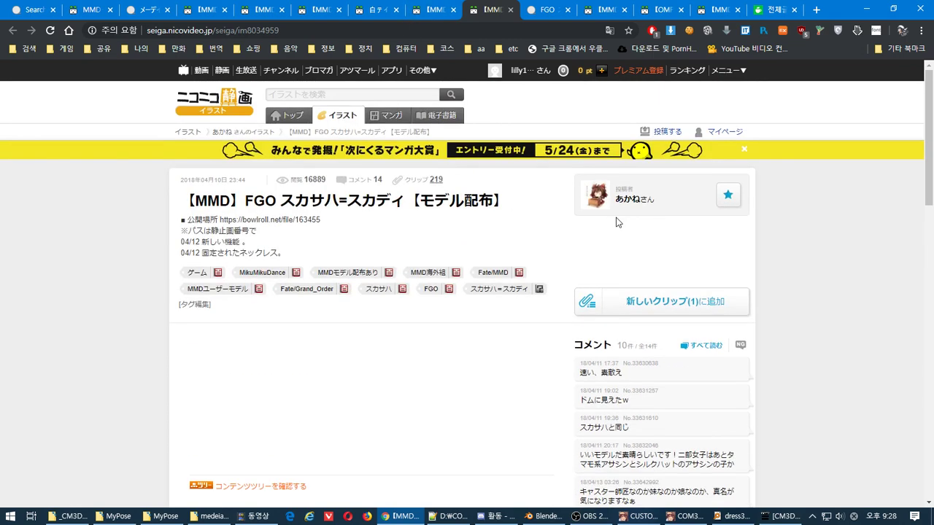
key("ctrl+shift+Tab")
key("ctrl+shift+Tab")
key("ctrl+shift+Tab")
key("ctrl+shift+Tab")
key("ctrl+shift+Tab")
key("ctrl+shift+Tab")
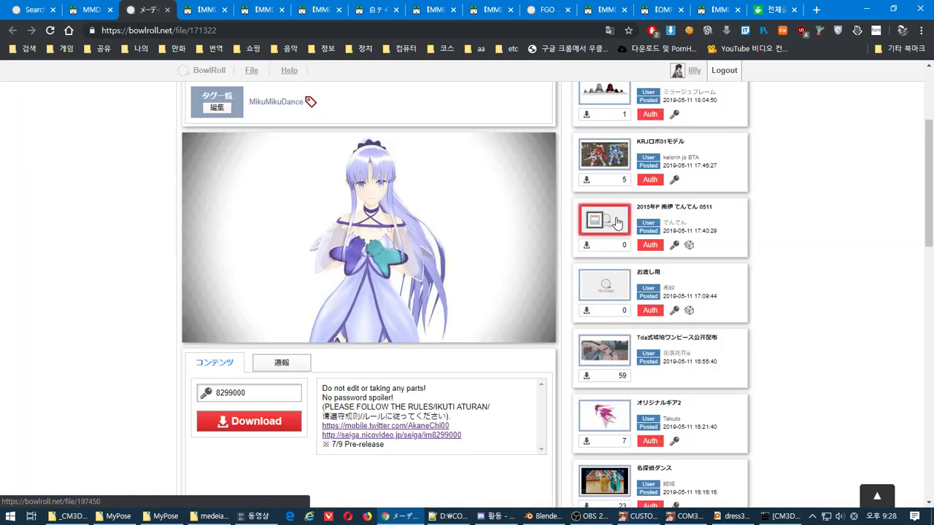
Step: Switch to Blender and open the material settings of onep.002, widening the properties area
key("alt+Tab")
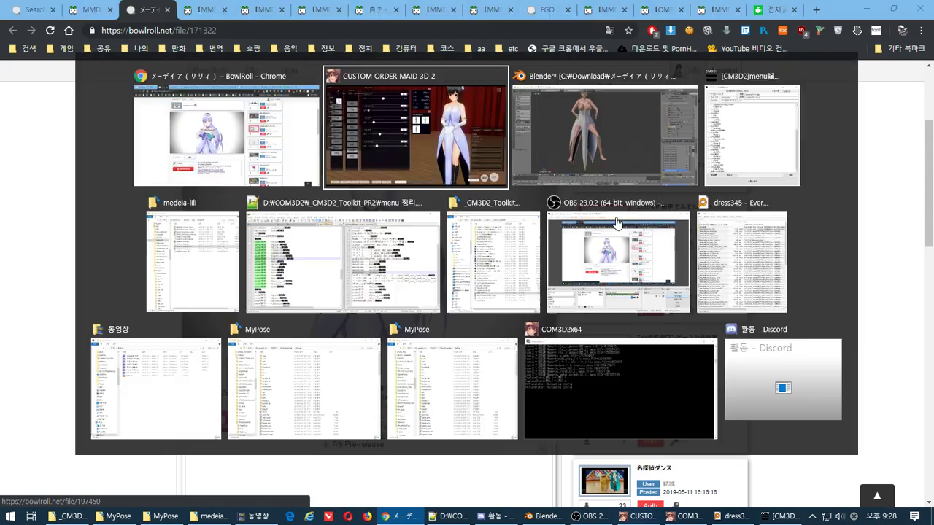
left_click(554, 106)
middle_click_drag(571, 176, 482, 213)
scroll(438, 230, "up", 4)
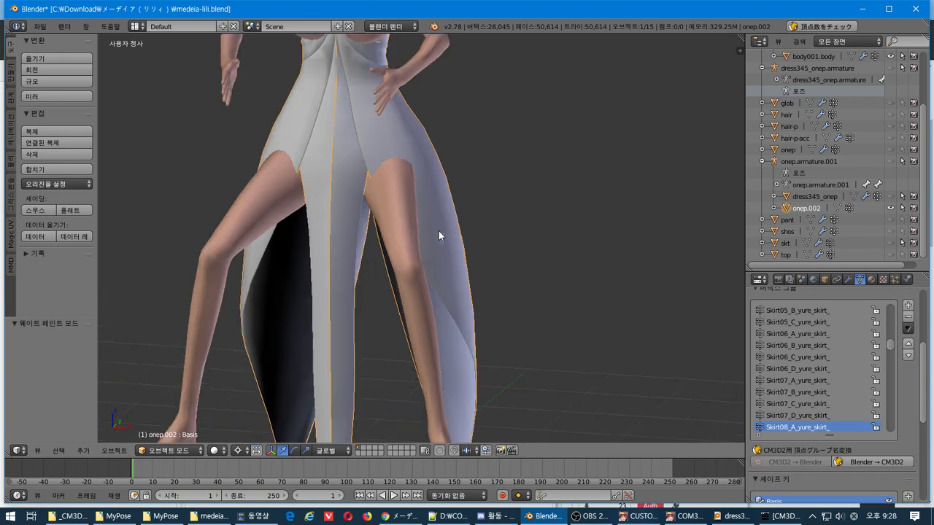
scroll(439, 235, "down", 4)
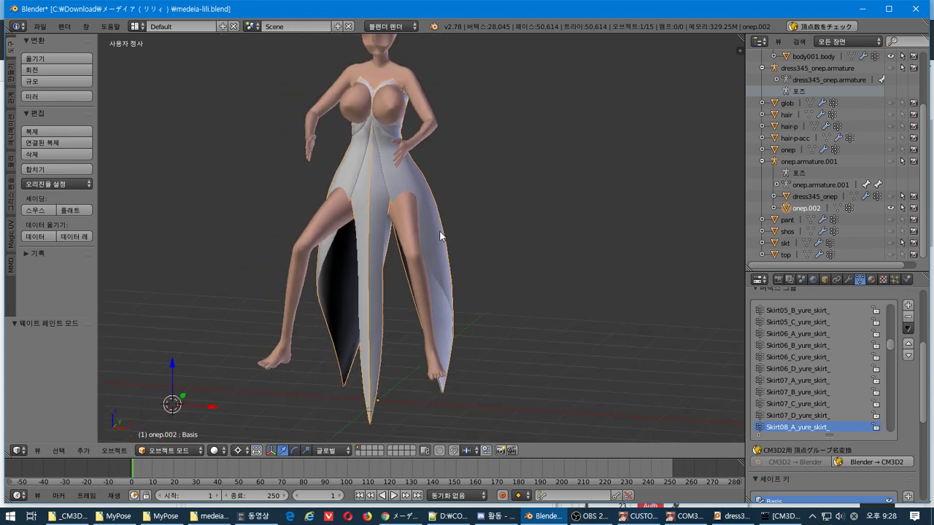
left_click(872, 280)
scroll(832, 329, "up", 5)
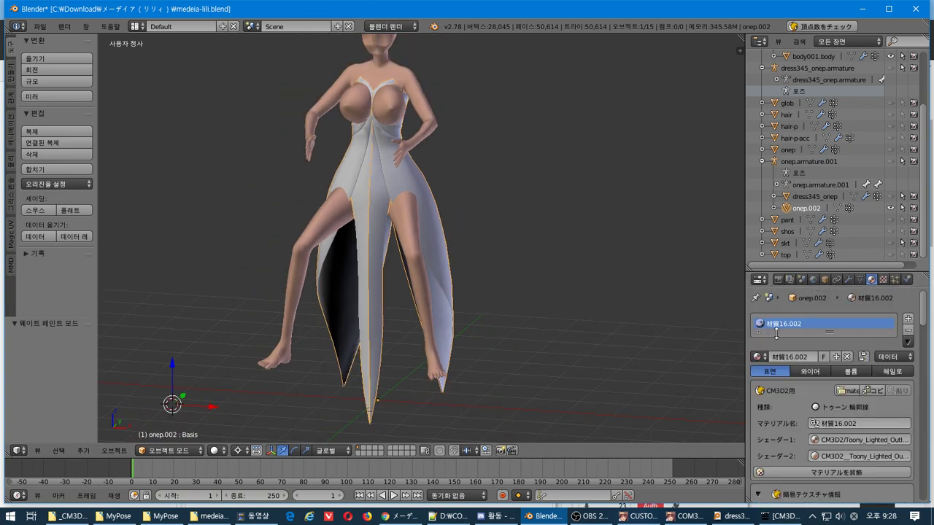
left_click_drag(744, 309, 657, 288)
scroll(877, 319, "down", 10)
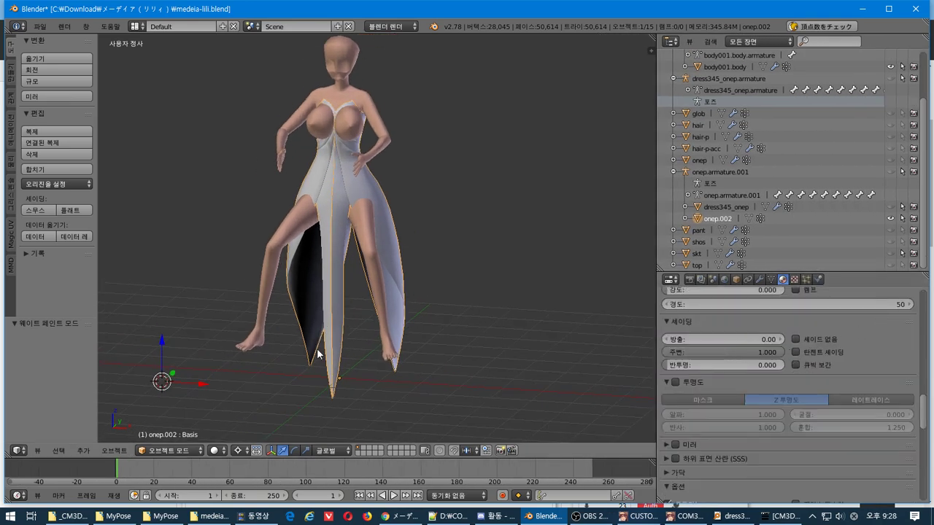
Step: Put onep.002 in Texture Paint mode and inspect the inner side of its skirt up close
left_click(168, 450)
left_click(173, 372)
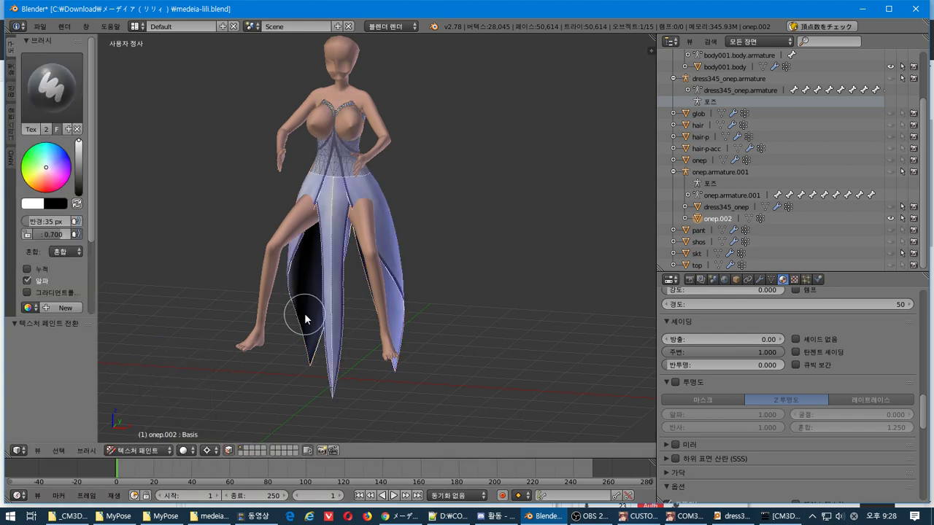
scroll(302, 312, "up", 5)
middle_click_drag(350, 310, 277, 321)
scroll(875, 340, "up", 5)
scroll(888, 345, "down", 10)
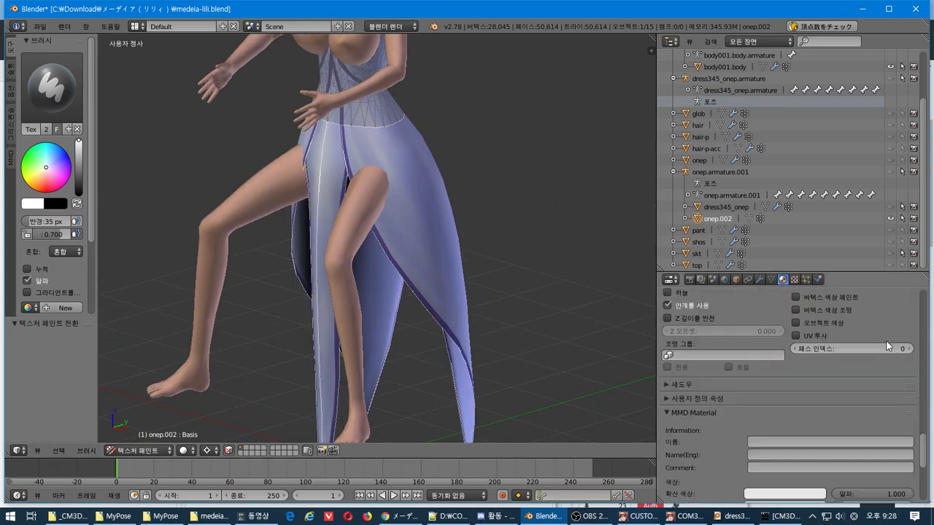
Step: Examine the shading, transparency, options and MMD shadow settings of the dress material 材質16.002
mouse_move(923, 385)
left_mouse_down()
mouse_move(926, 331)
mouse_move(932, 431)
left_mouse_up()
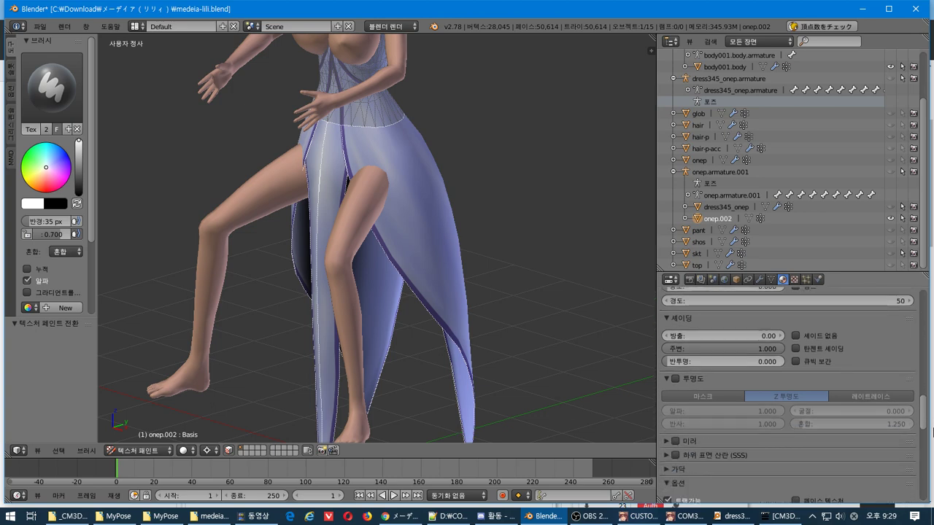
left_click(813, 334)
left_click(813, 334)
scroll(817, 365, "down", 6)
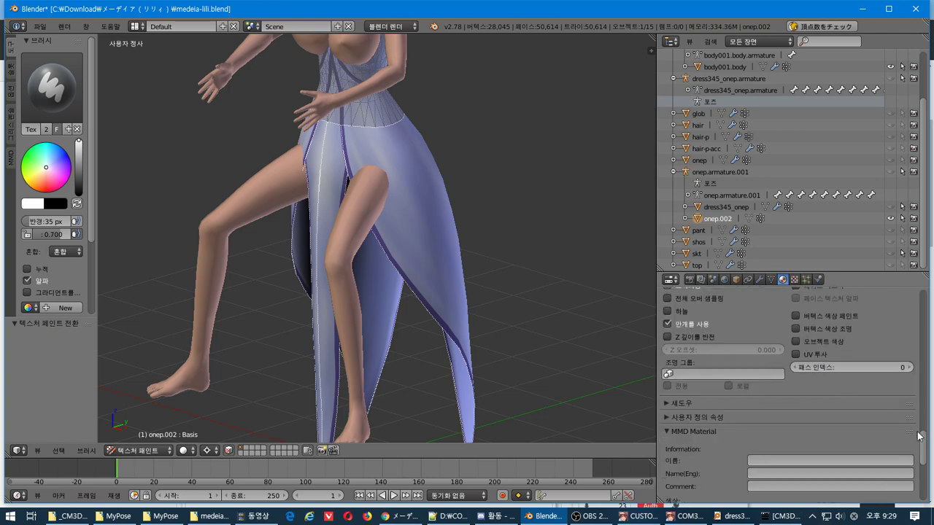
left_click_drag(923, 439, 932, 410)
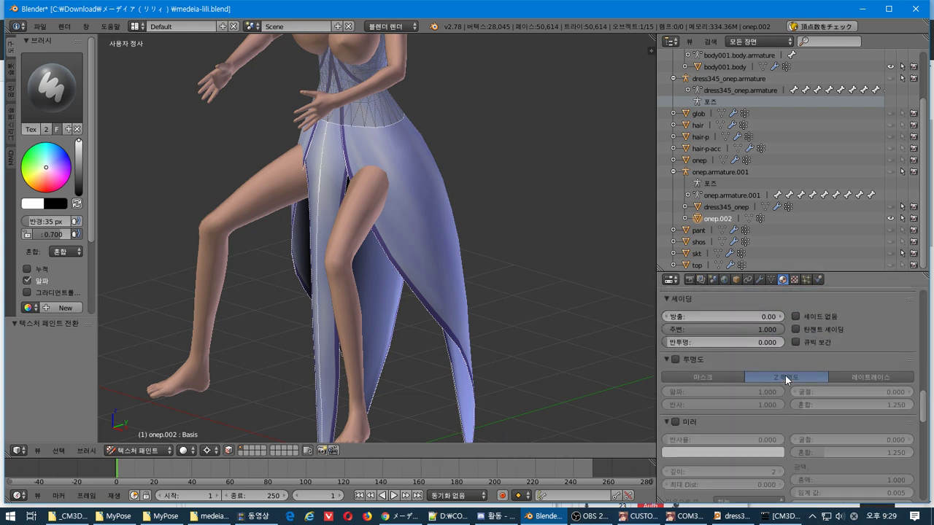
scroll(785, 375, "down", 8)
scroll(785, 376, "up", 6)
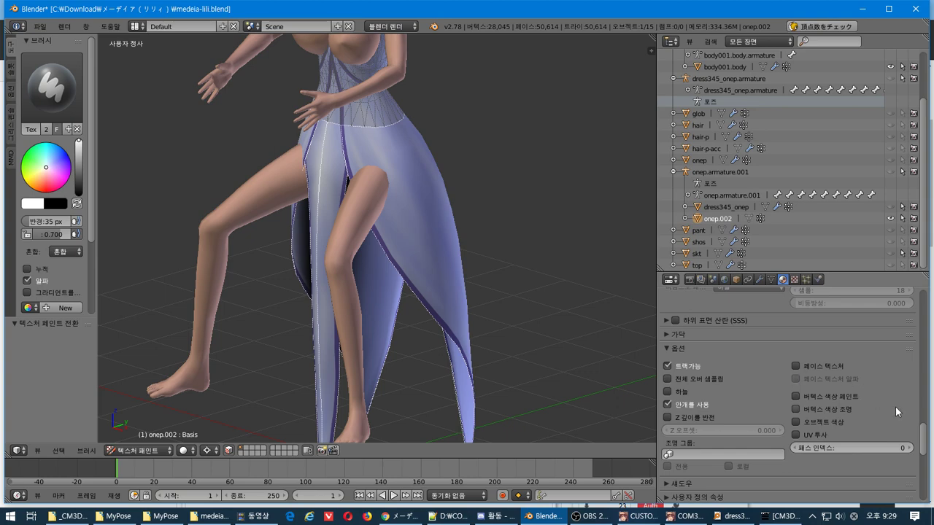
mouse_move(925, 428)
left_mouse_down()
mouse_move(928, 395)
mouse_move(921, 430)
left_mouse_up()
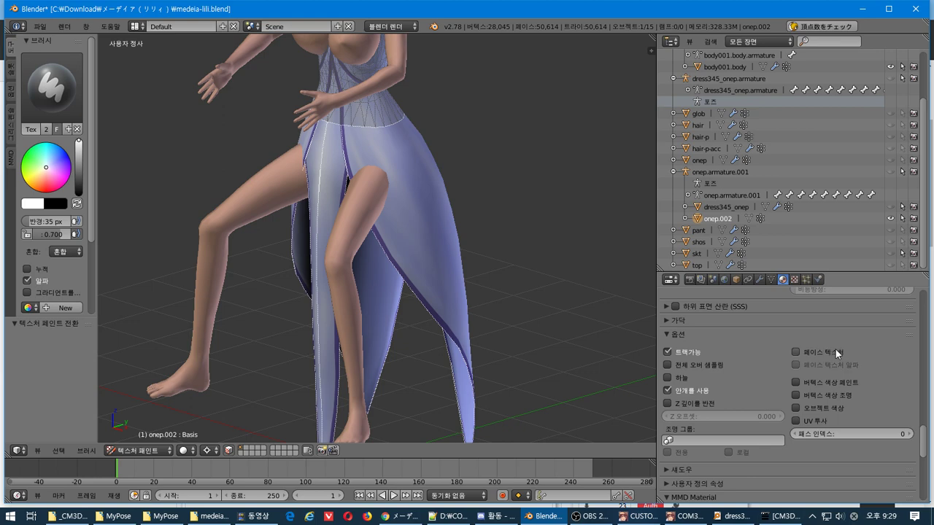
left_click_drag(925, 441, 930, 492)
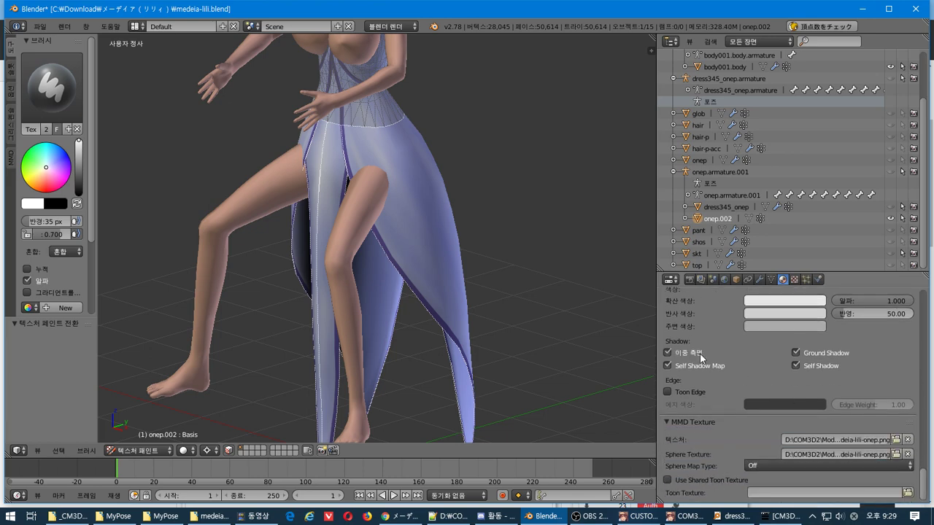
Step: Export onep.002 as a CM3D2 model over the existing medeia-lili-onep.model in the medeia-lili mod folder
left_click(39, 26)
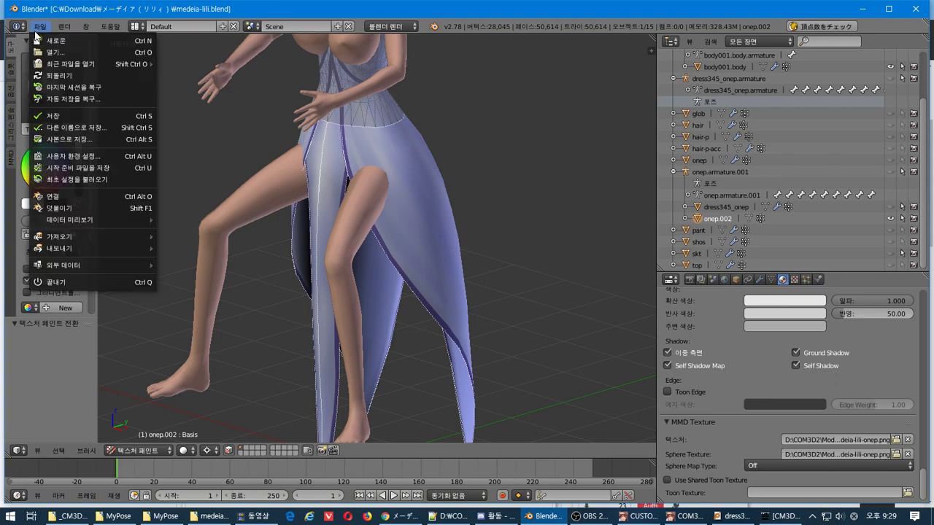
mouse_move(112, 248)
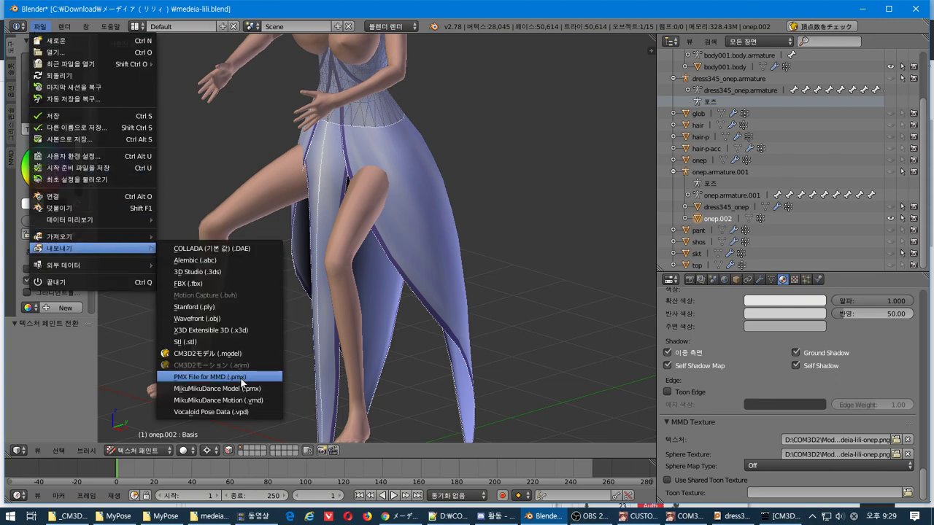
left_click(208, 353)
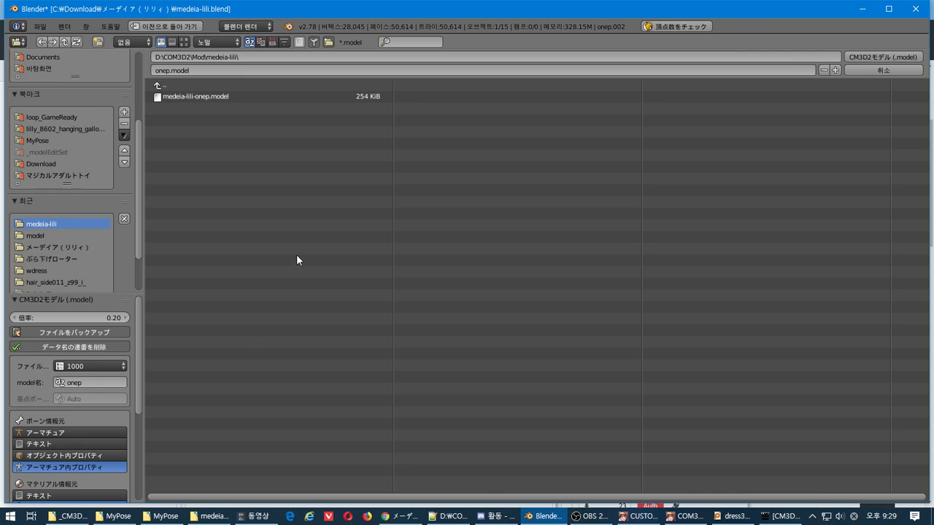
left_click(212, 100)
left_click(906, 57)
Step: Switch to Custom Order Maid 3D 2 and take off and re-equip the medeia-lili dress to check the export
key("alt+Tab")
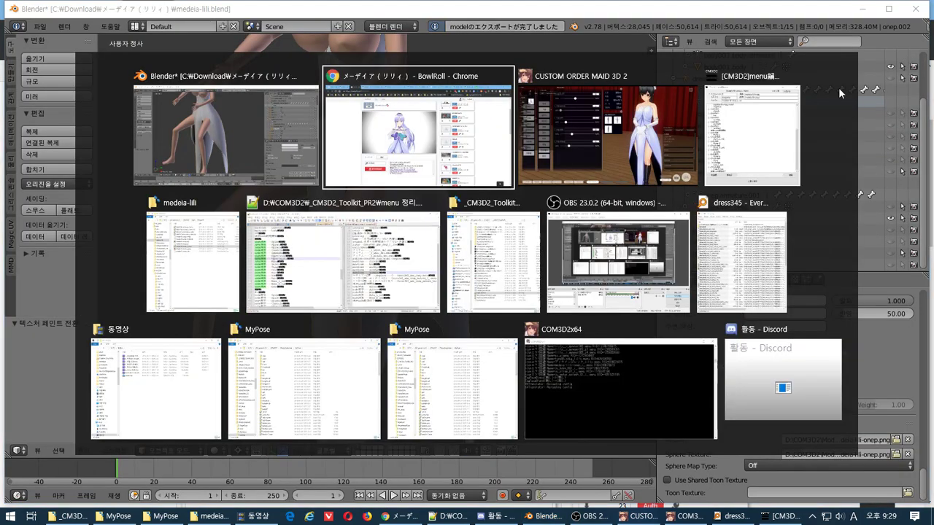
left_click(681, 133)
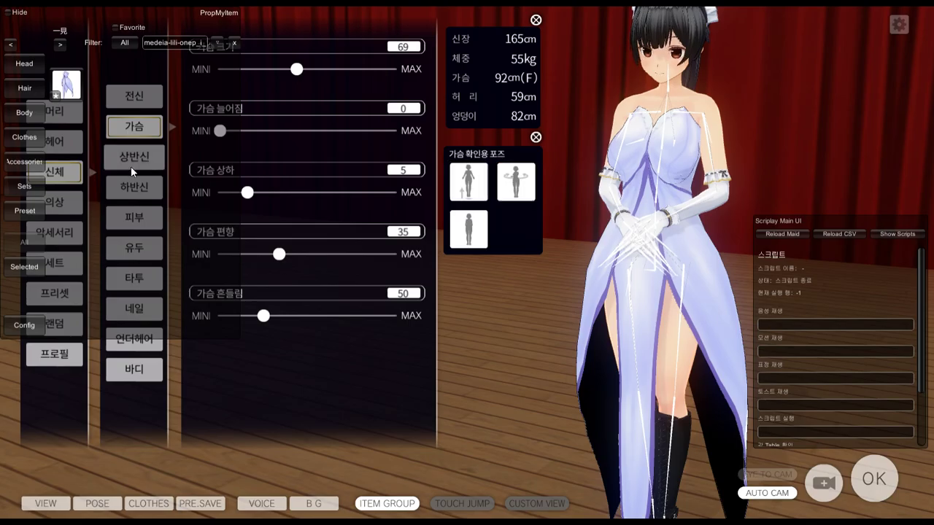
left_click(20, 266)
left_click(60, 73)
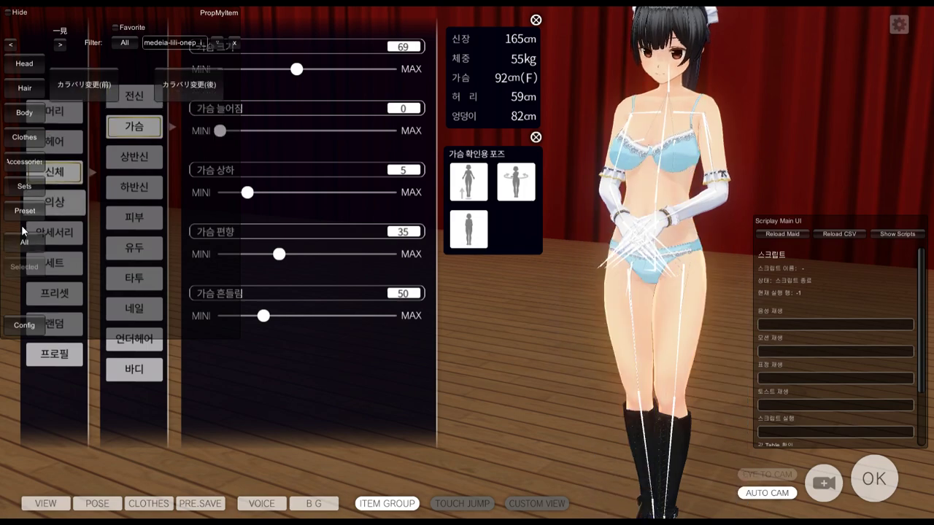
left_click(24, 266)
left_click(67, 84)
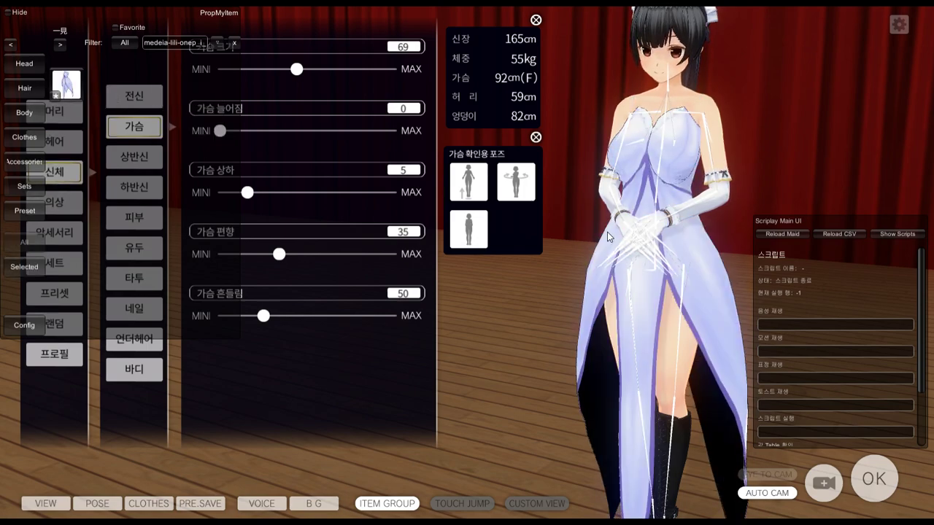
Step: Switch to Blender and set the opacity of the dress material's ShadowColor and OutlineColor to 0
key("alt+Tab")
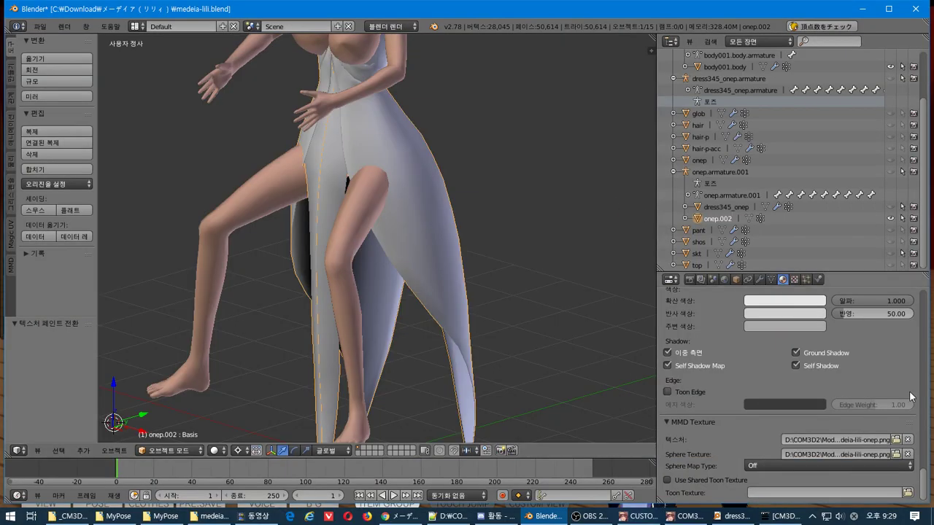
scroll(895, 397, "up", 15)
scroll(896, 397, "down", 15)
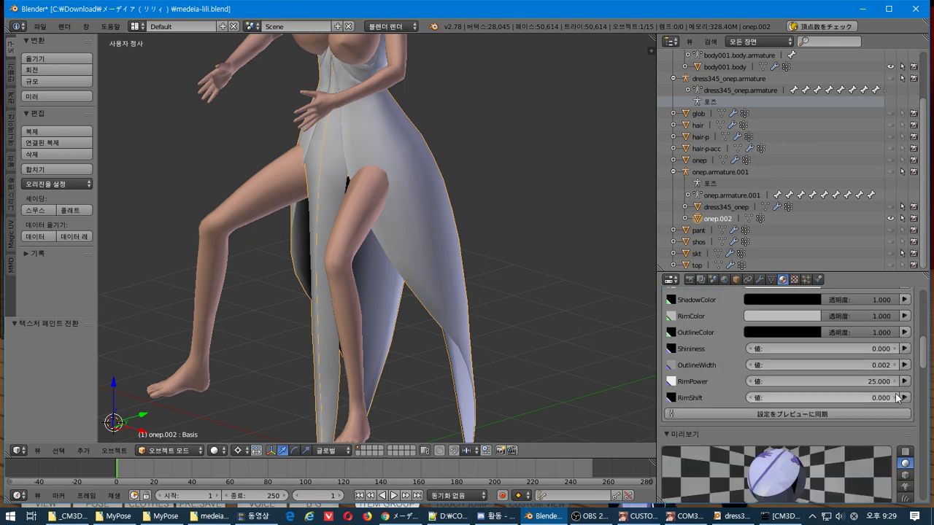
left_click_drag(924, 373, 797, 364)
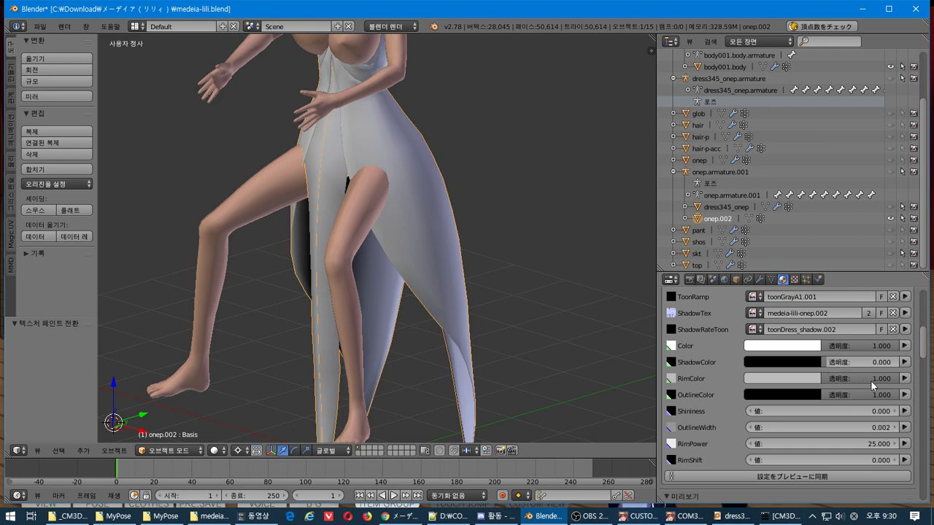
left_click(889, 395)
type("0")
key("Return")
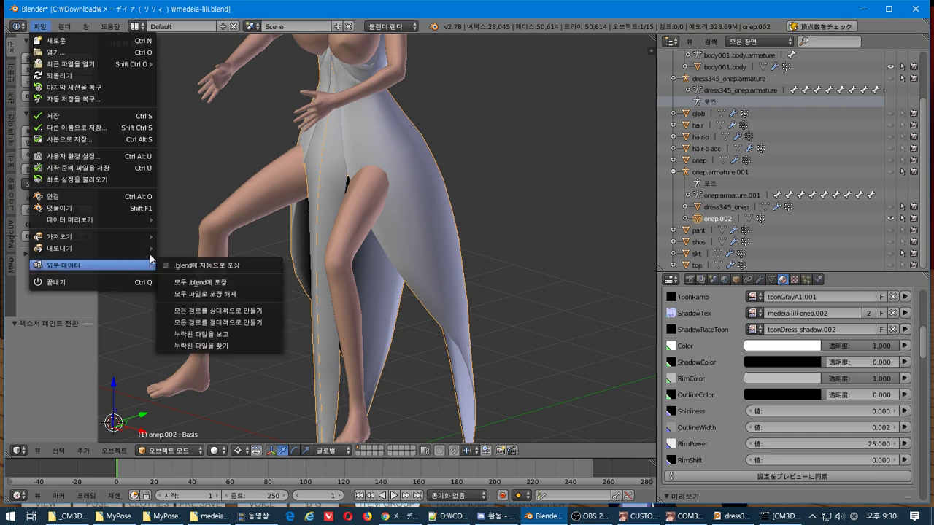
Step: Overwrite medeia-lili-onep.model with a CM3D2 export of the dress using the edited shadow and outline colors
mouse_move(133, 248)
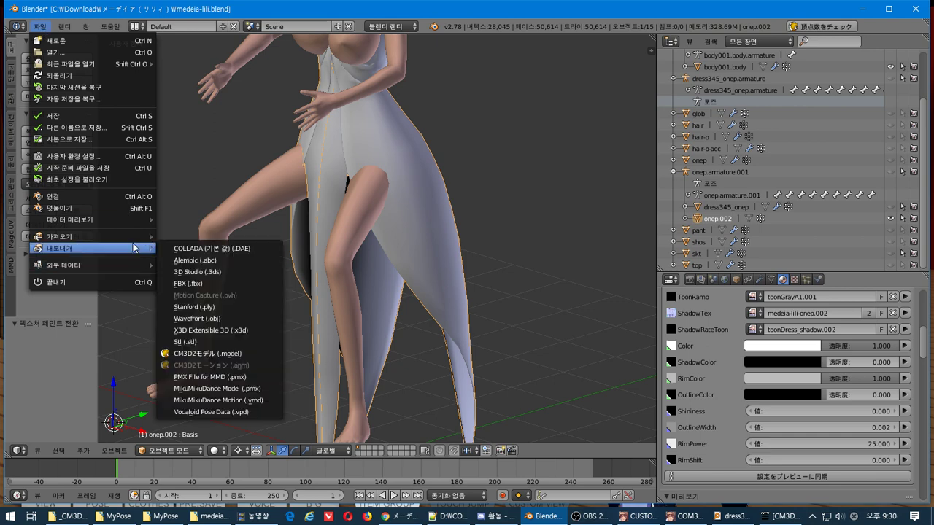
left_click(240, 353)
left_click(174, 97)
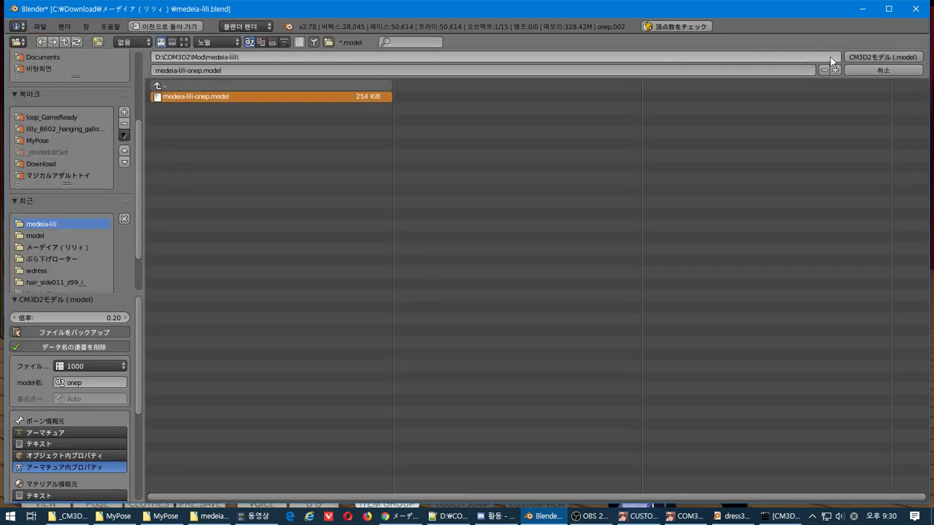
left_click(862, 58)
Step: Switch to Custom Order Maid 3D 2, reload the medeia-lili dress on the maid and inspect the skirt's inner side
key("alt+Tab")
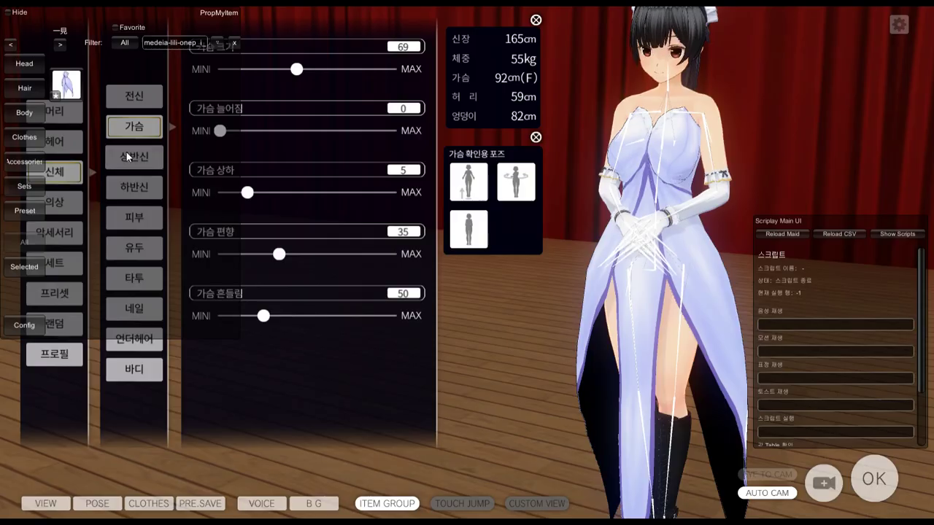
left_click(24, 266)
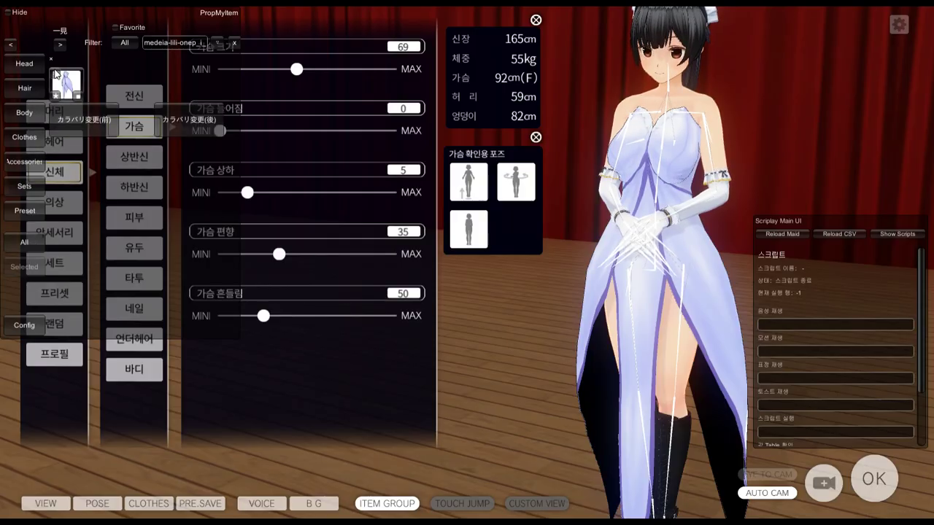
left_click(51, 59)
left_click(22, 242)
left_click(71, 81)
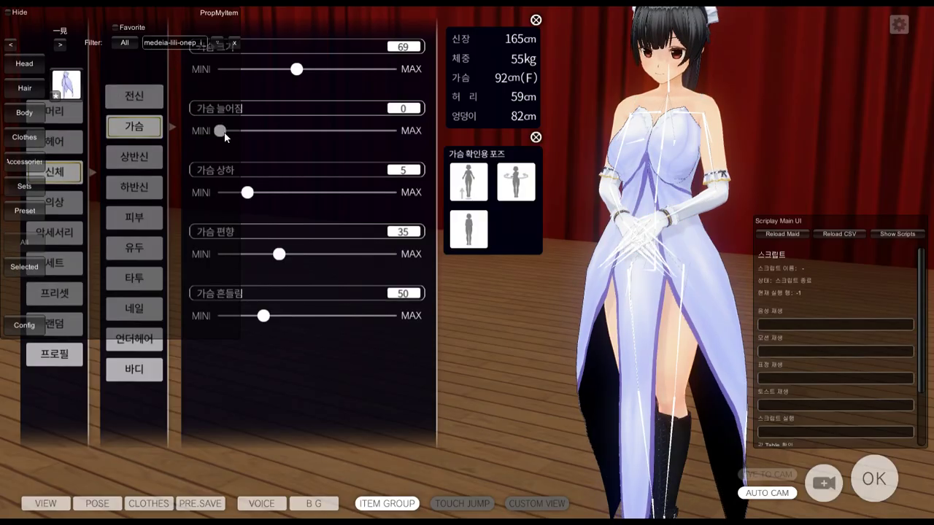
scroll(670, 391, "up", 3)
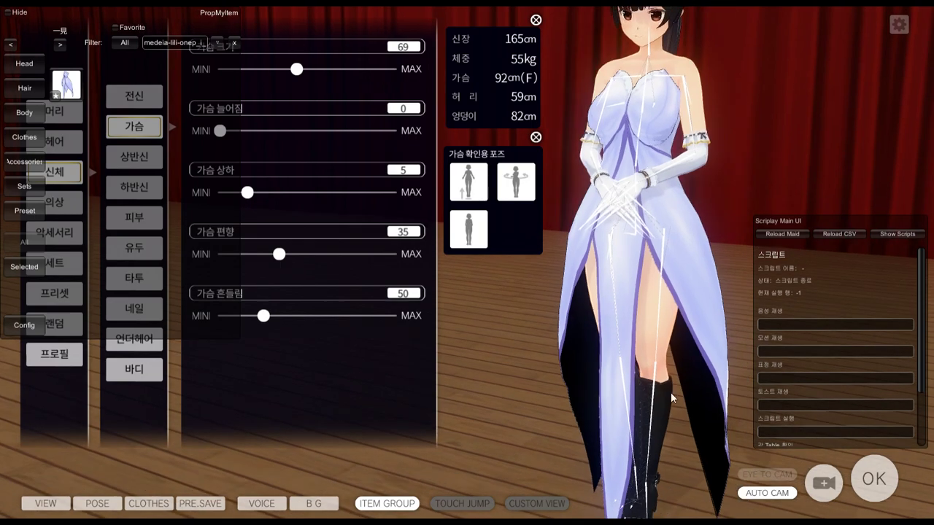
right_click_drag(670, 393, 622, 428)
Step: Switch to Blender, return onep.002 to Texture Paint mode and open the texture settings of the material's ShadowColor
key("alt+Tab")
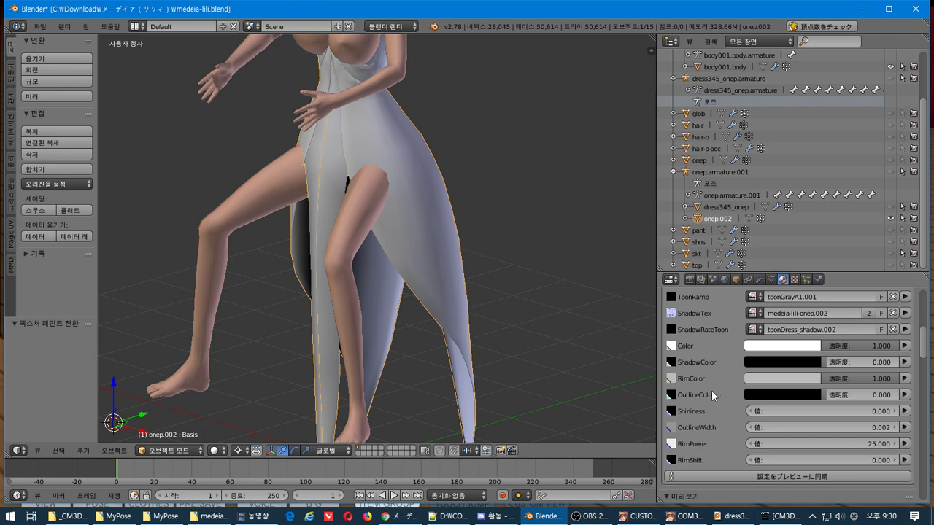
left_click(169, 451)
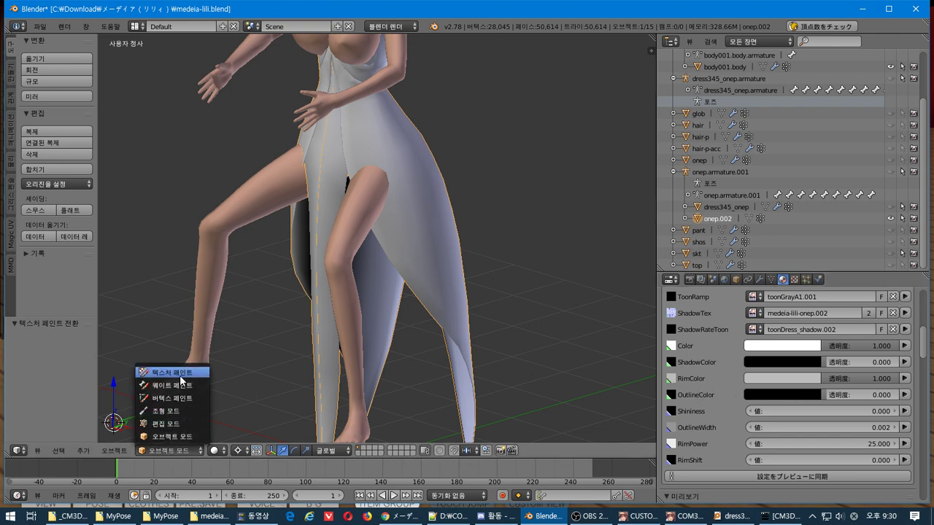
left_click(179, 375)
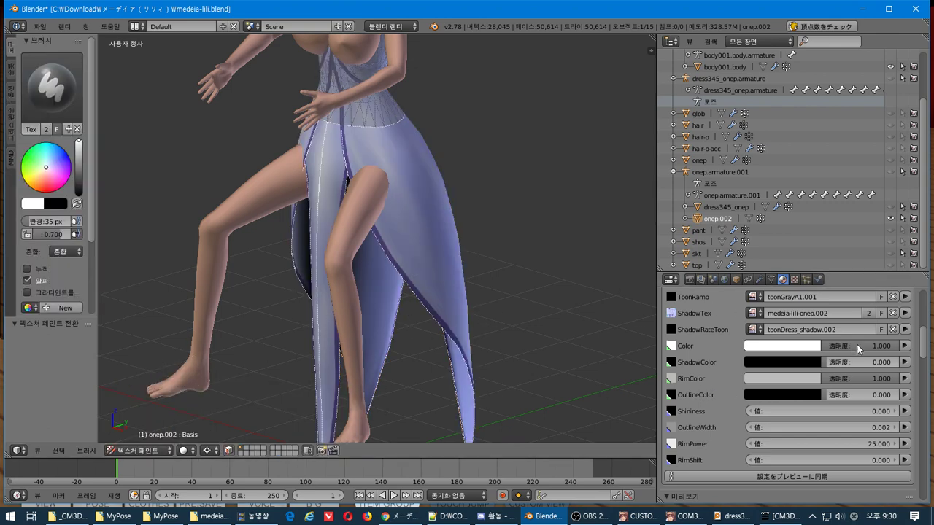
scroll(920, 355, "down", 2)
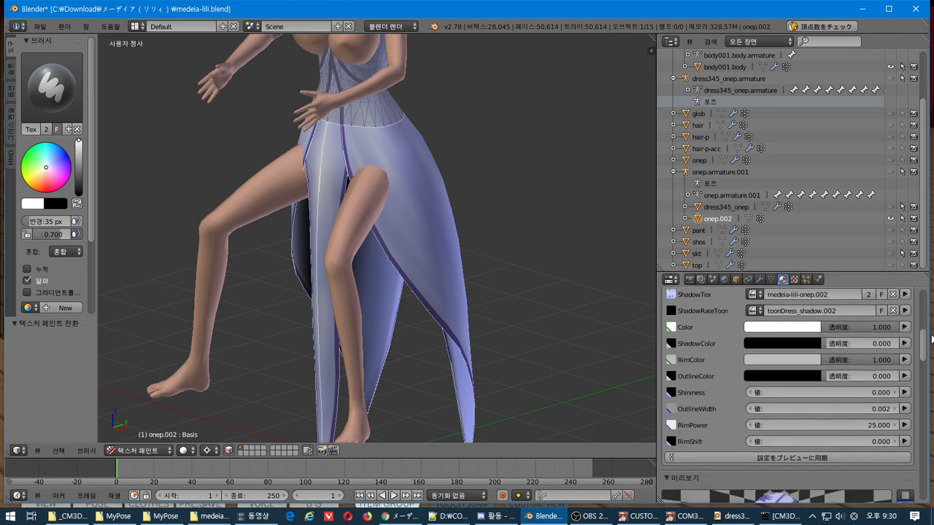
left_click(904, 340)
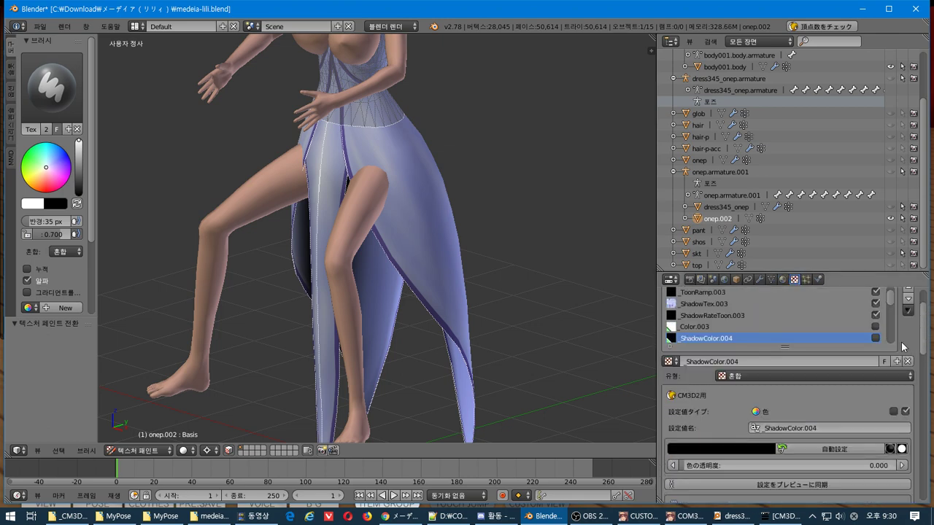
Step: Switch to Custom Order Maid 3D 2, test the dress material's ShadowColor at 1 and 0, and set its RimColor to 0
key("alt+Tab")
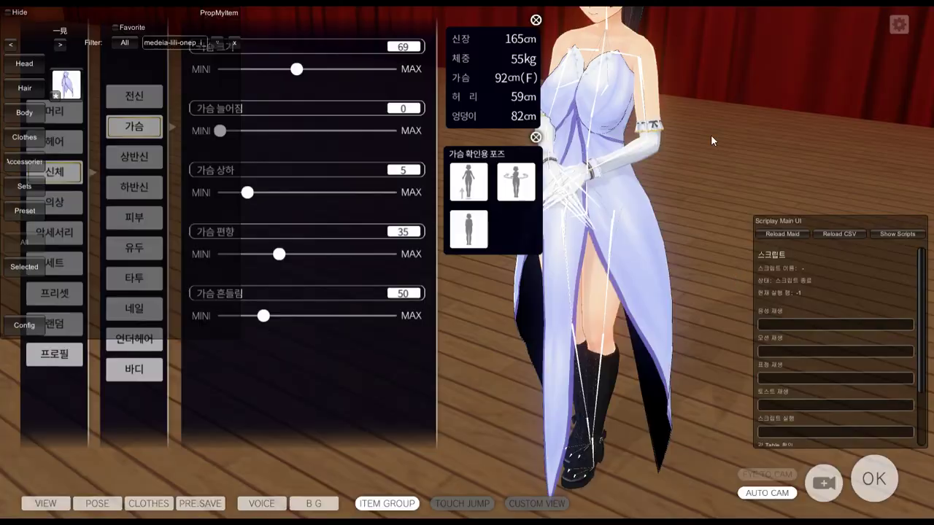
left_click(725, 256)
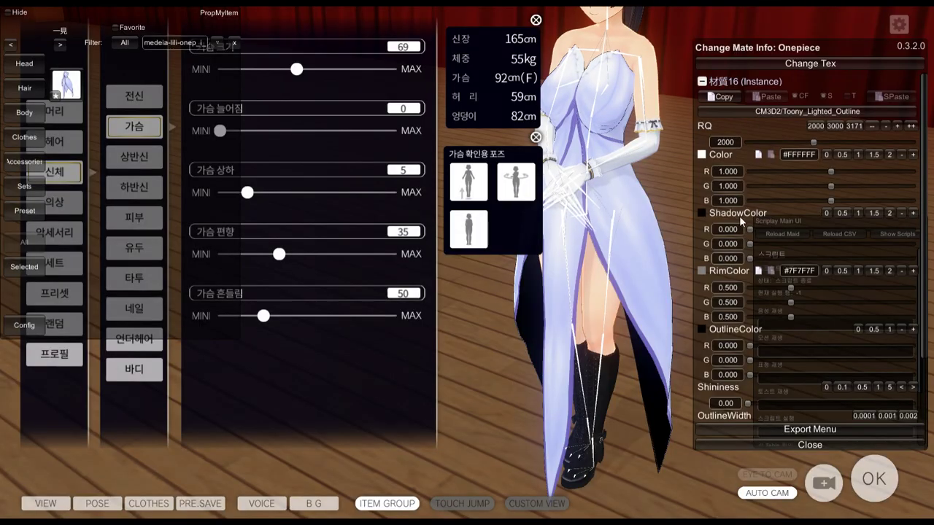
left_click(858, 212)
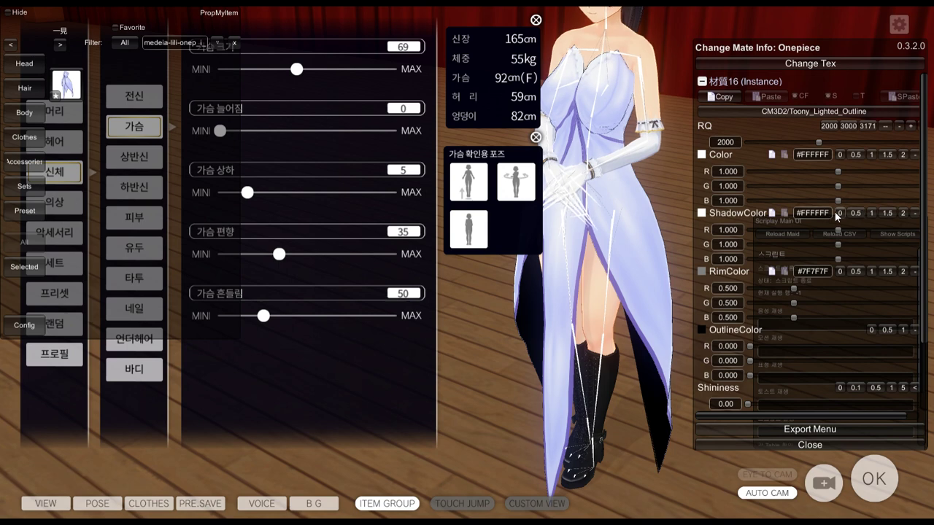
left_click(838, 213)
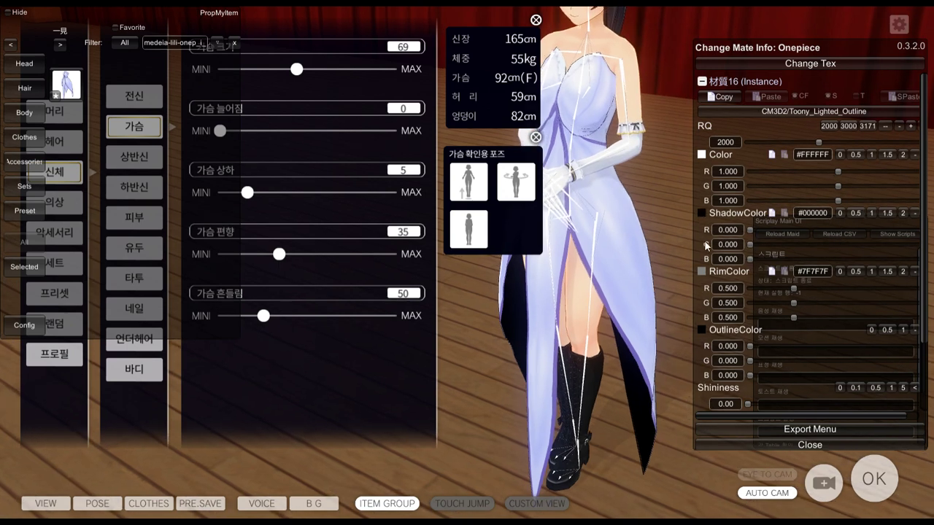
left_click(840, 272)
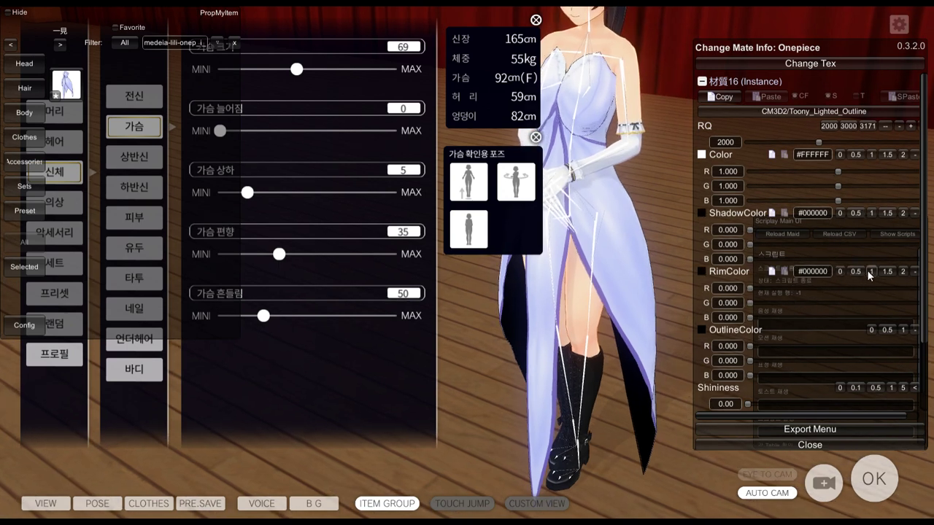
left_click(870, 271)
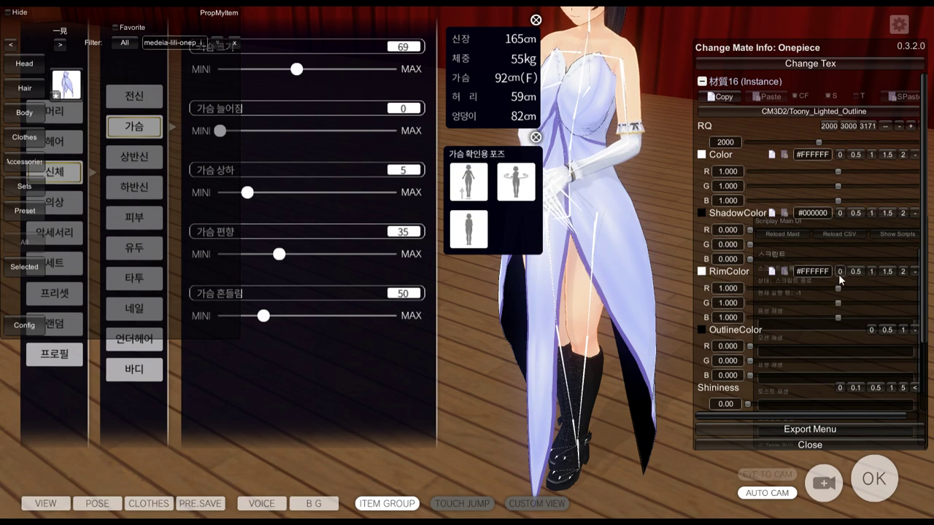
left_click(839, 272)
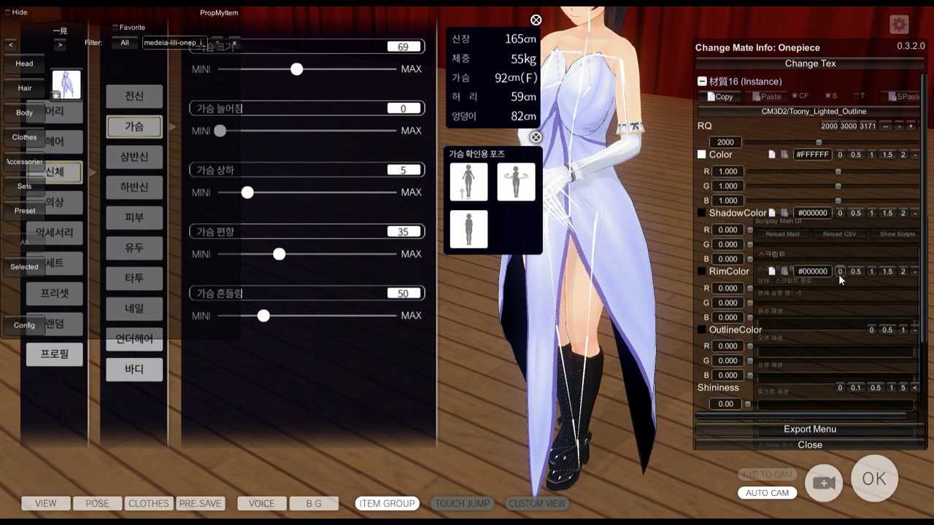
Step: Test the material's OutlineColor in white and red, reset it to black, and set OutlineWidth to 0.0001 and RimPower to 0
left_click(873, 327)
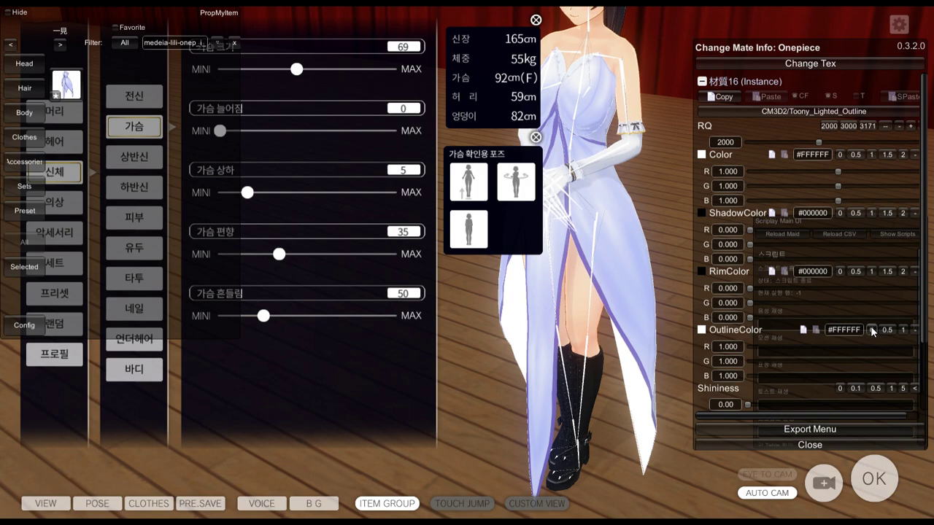
left_click(870, 326)
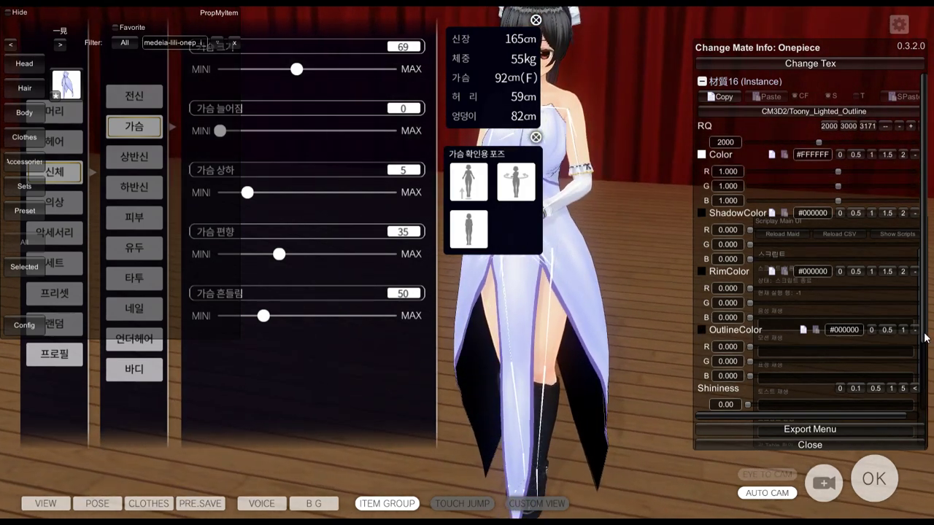
scroll(928, 380, "down", 3)
scroll(929, 394, "down", 2)
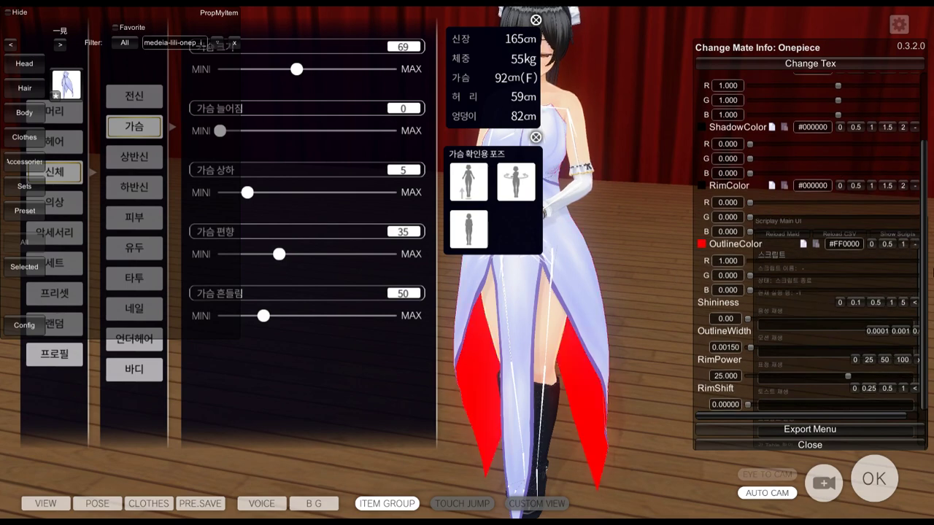
left_click(879, 332)
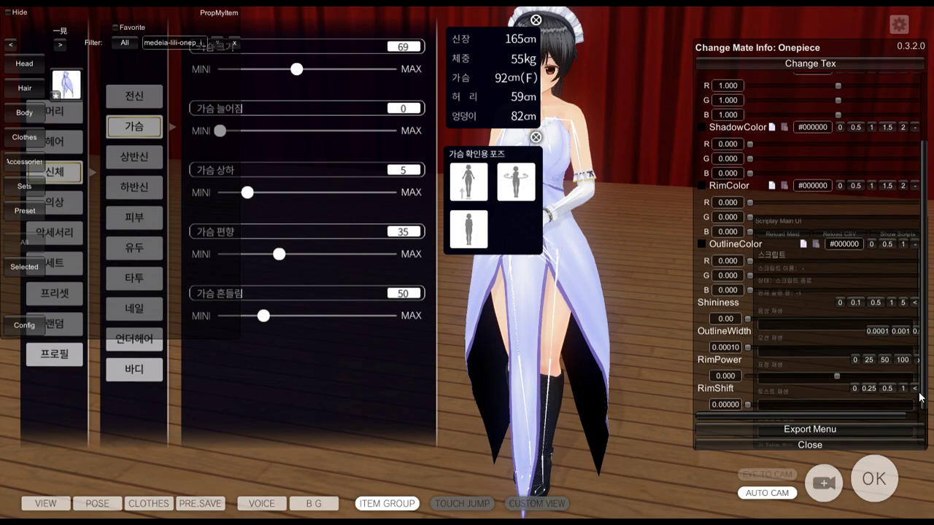
left_click_drag(926, 410, 922, 124)
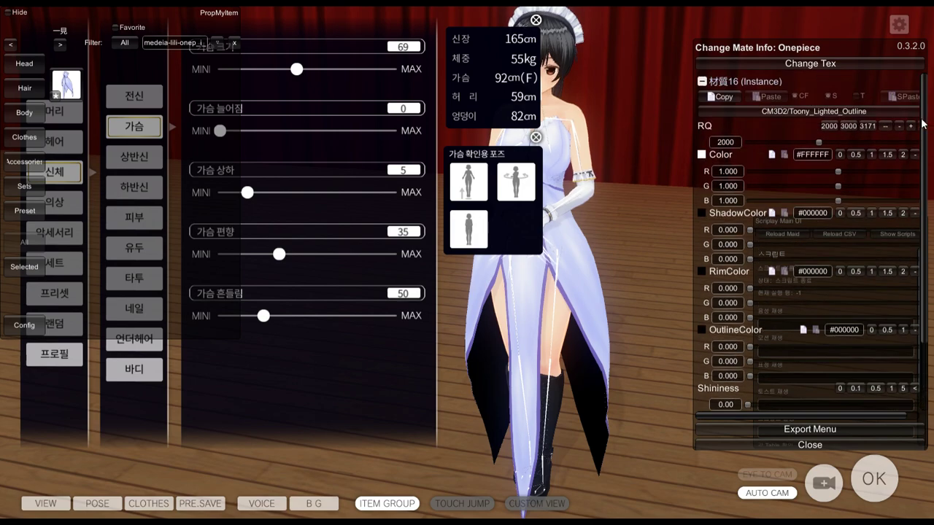
Step: Change the dress material's shader to CM3D2/Toony_Lighted and inspect the inner side of the skirt on the maid
left_click(841, 115)
left_click(839, 128)
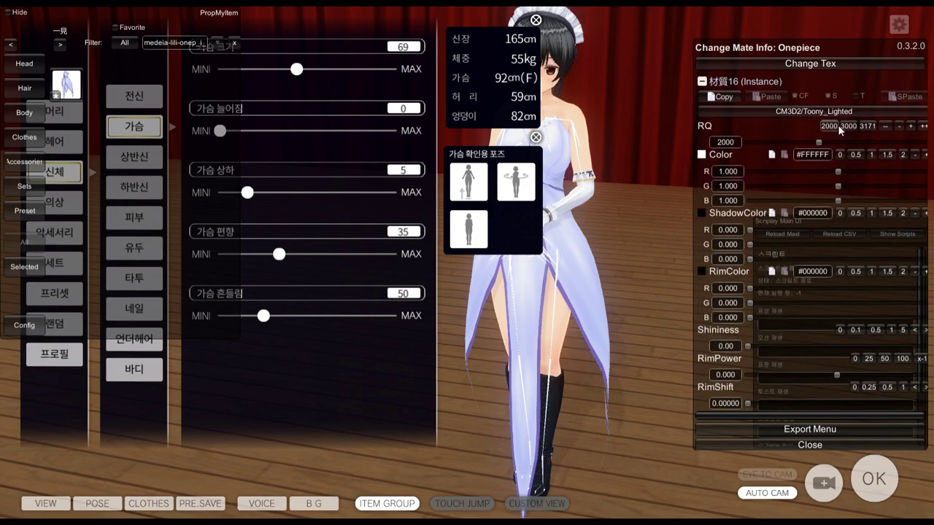
right_click_drag(499, 326, 576, 273)
left_click_drag(577, 272, 632, 311)
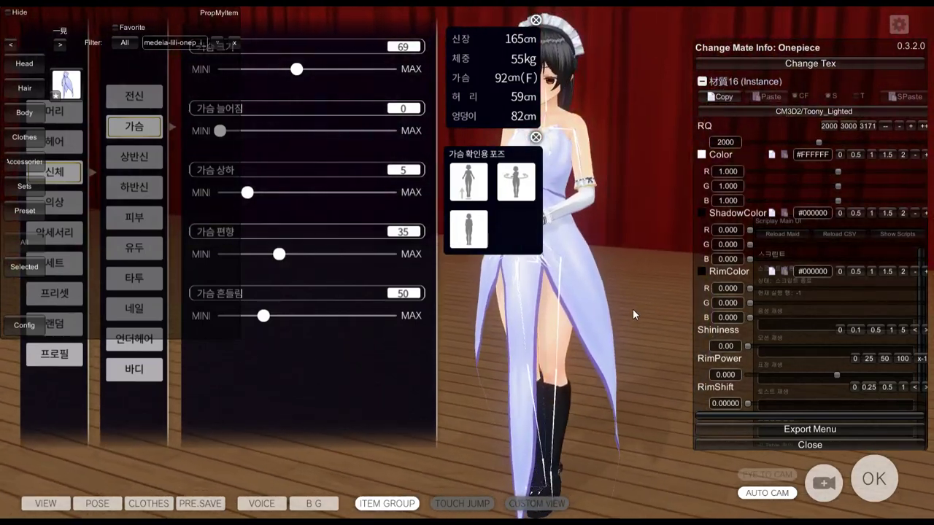
Step: Switch to Blender and set material 材質16.002's shader 1 to CM3D2/Toony_Lighted and shader 2 to CM3D2__Toony_Lighted
key("alt+Tab")
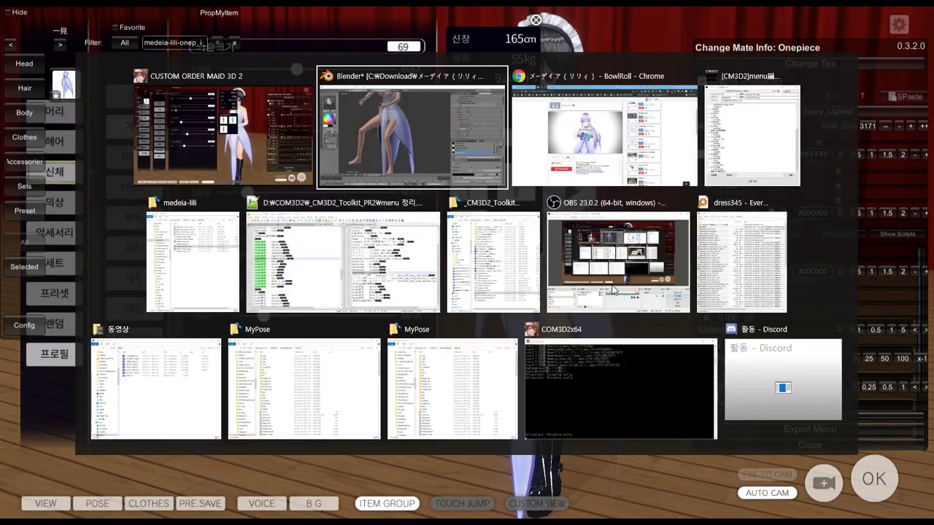
scroll(846, 410, "up", 3)
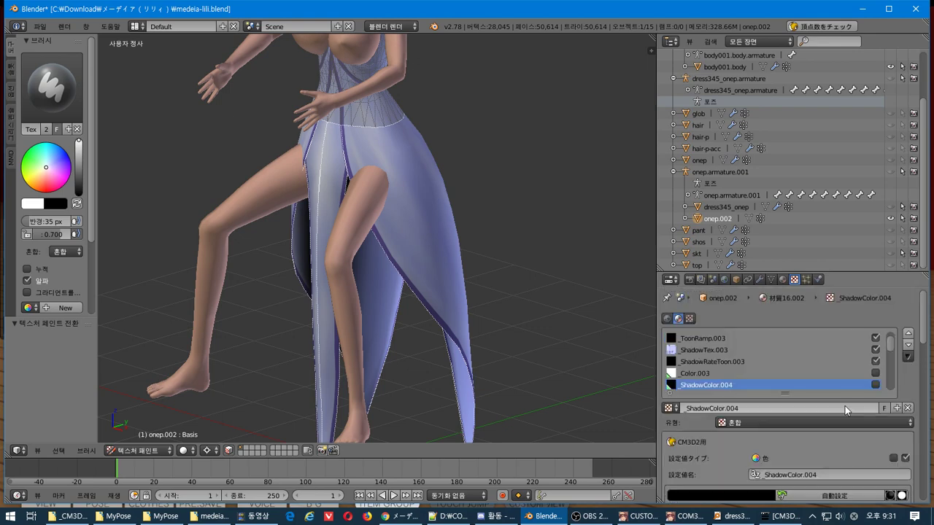
left_click(773, 280)
left_click(781, 280)
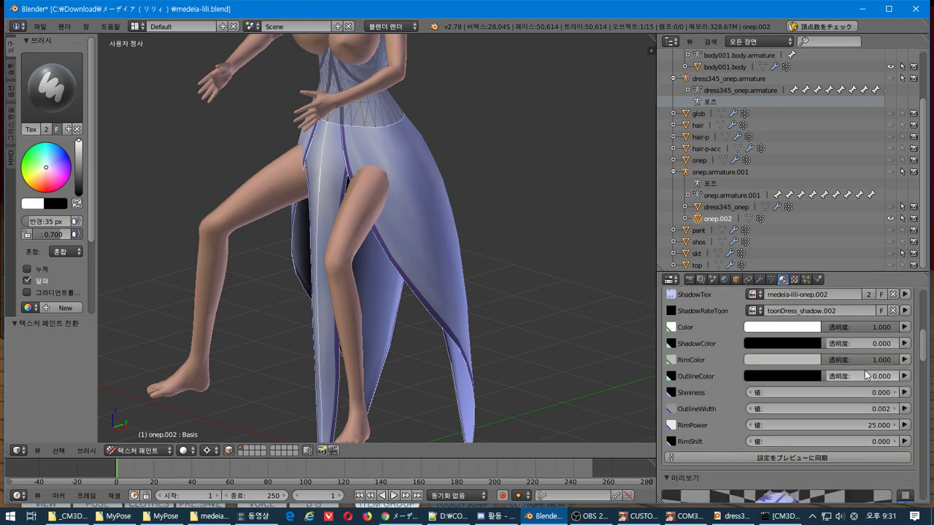
scroll(845, 364, "up", 5)
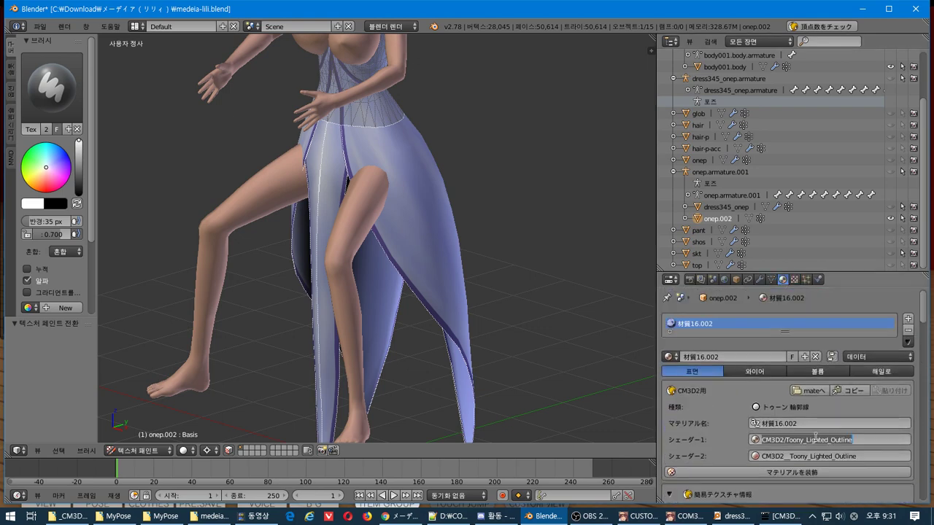
left_click(879, 456)
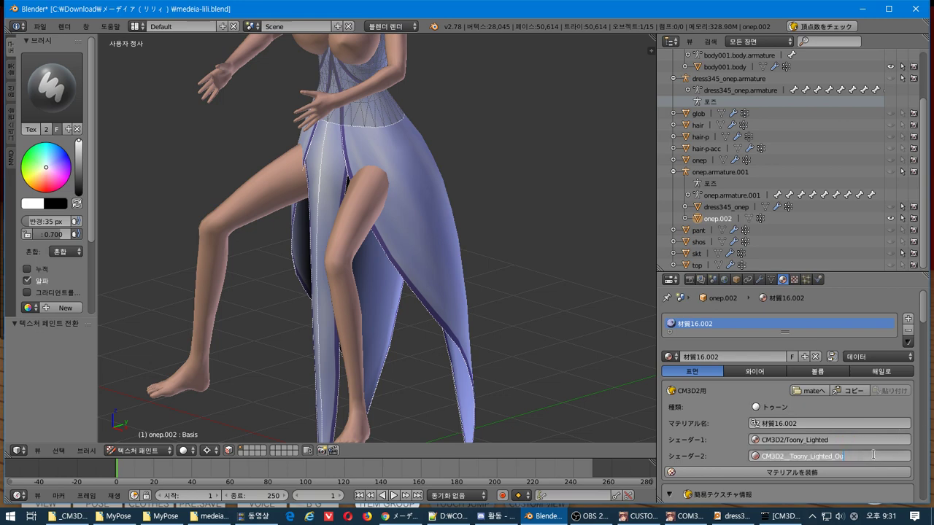
key("Return")
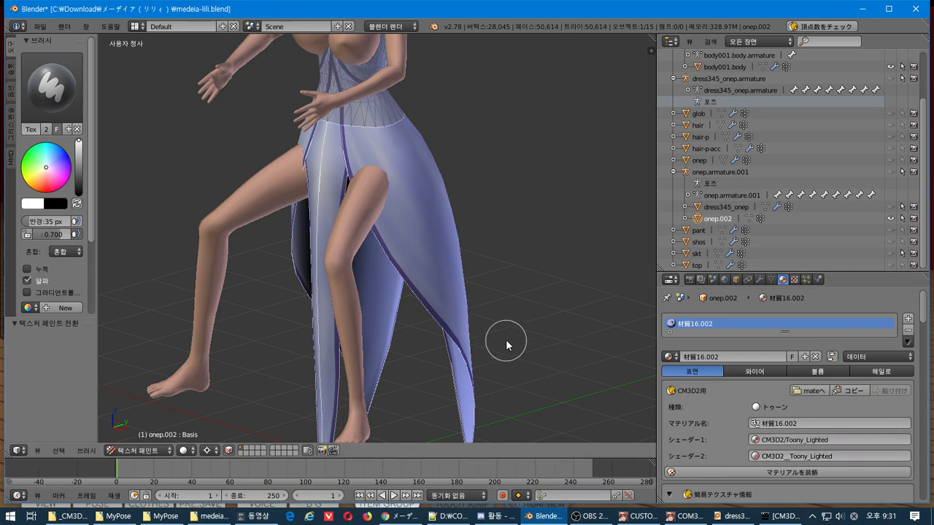
Step: Put onep.002 into Edit Mode and select the whole dress mesh
scroll(504, 338, "down", 1)
key("Tab")
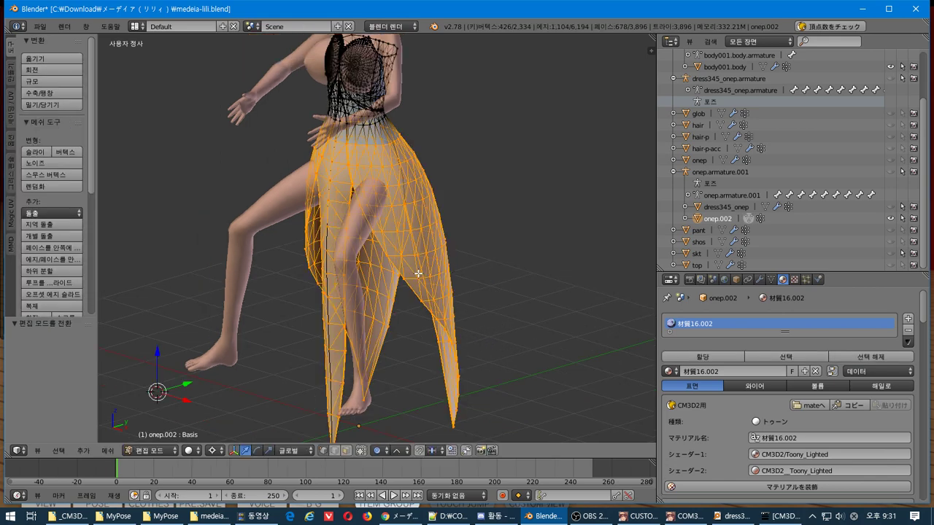
middle_click_drag(418, 274, 435, 271)
key("a")
key("a")
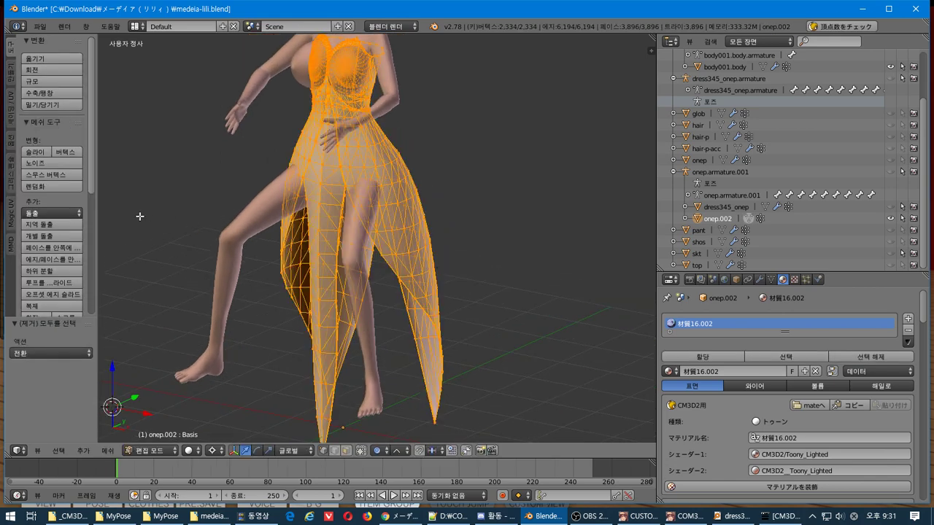
Step: Duplicate the whole dress mesh in place, try Inset Faces on the copy, and undo both operations
left_click(60, 306)
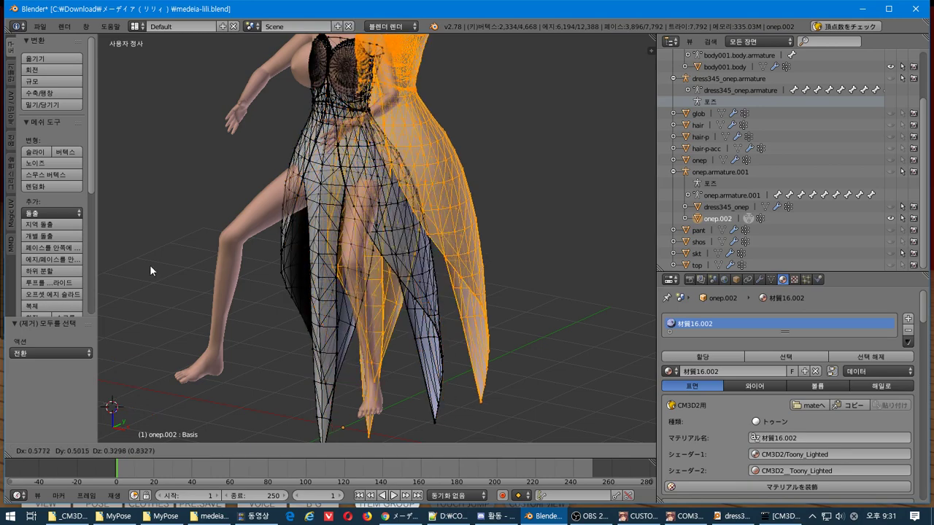
right_click(223, 254)
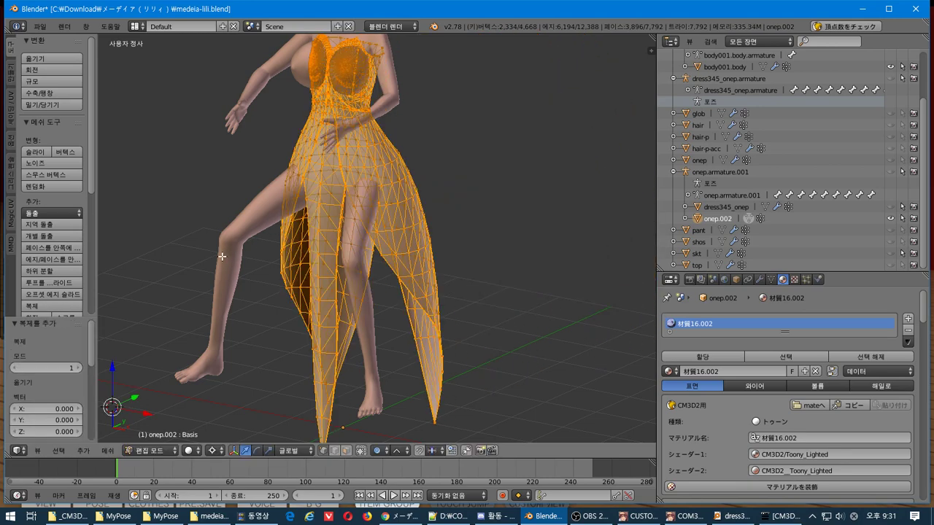
left_click(113, 452)
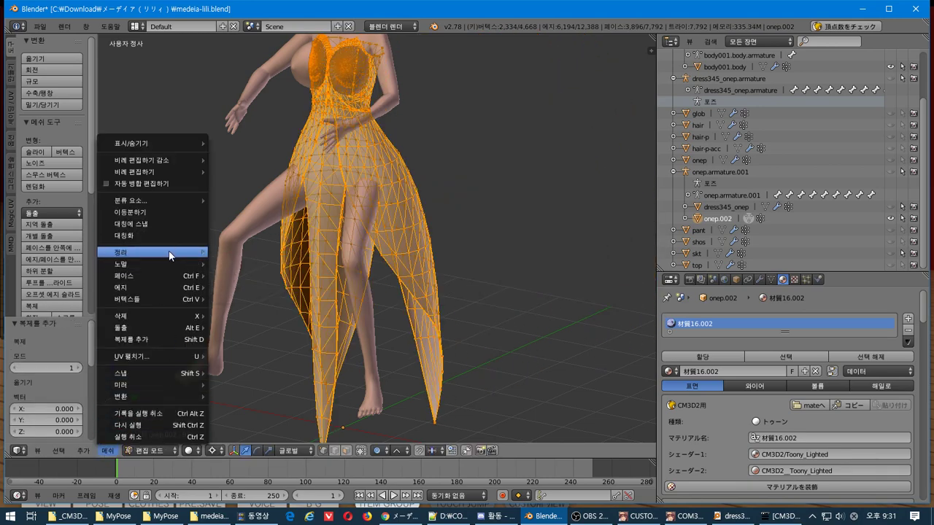
mouse_move(169, 255)
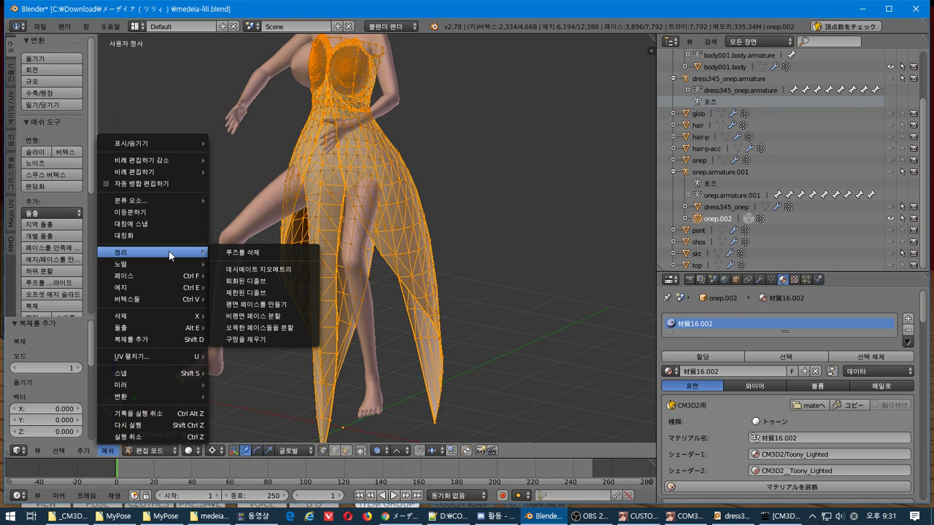
mouse_move(170, 274)
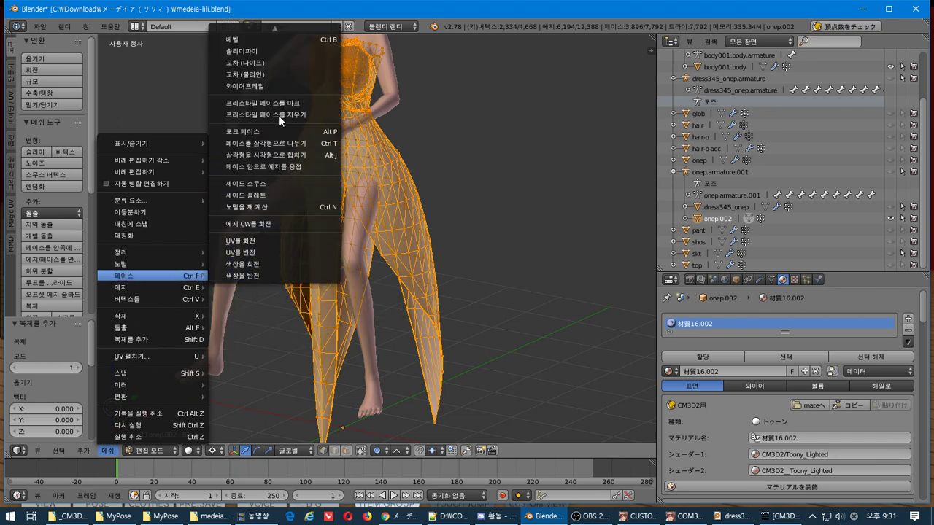
scroll(285, 62, "up", 9)
scroll(286, 61, "up", 5)
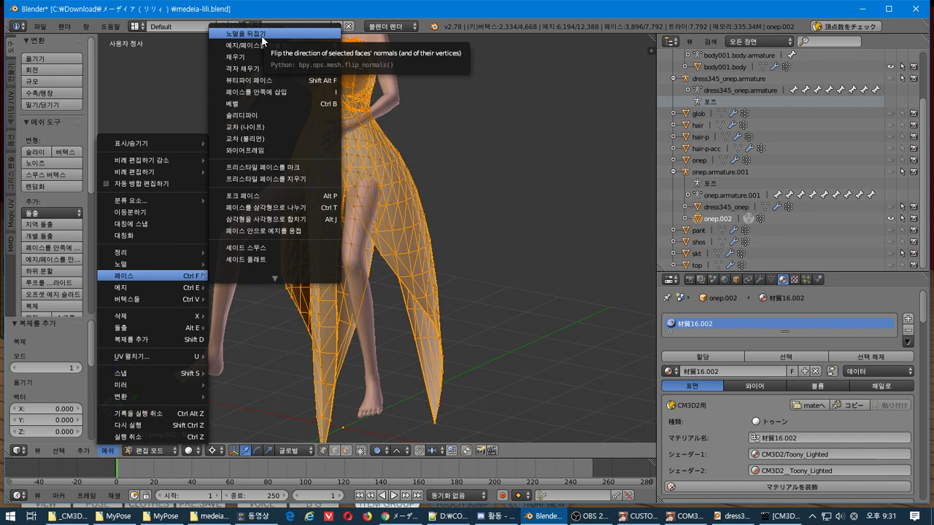
left_click(288, 91)
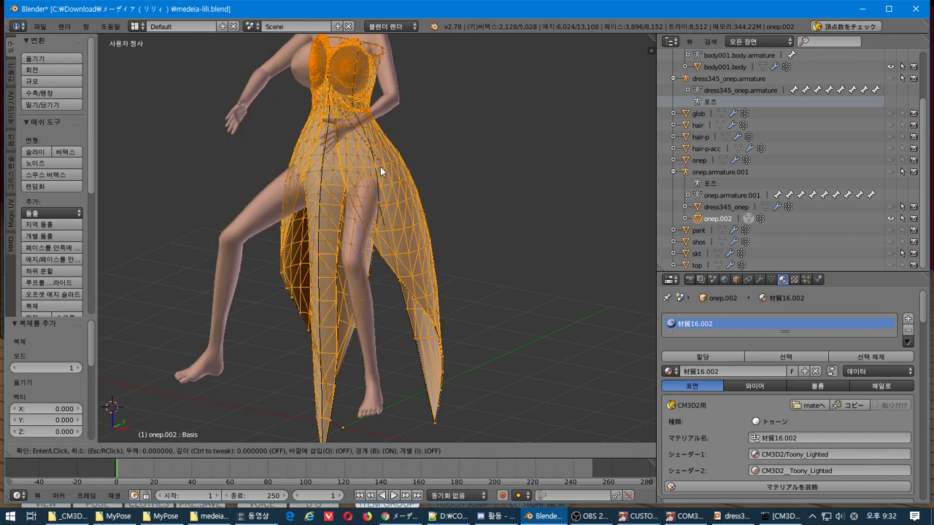
key("Escape")
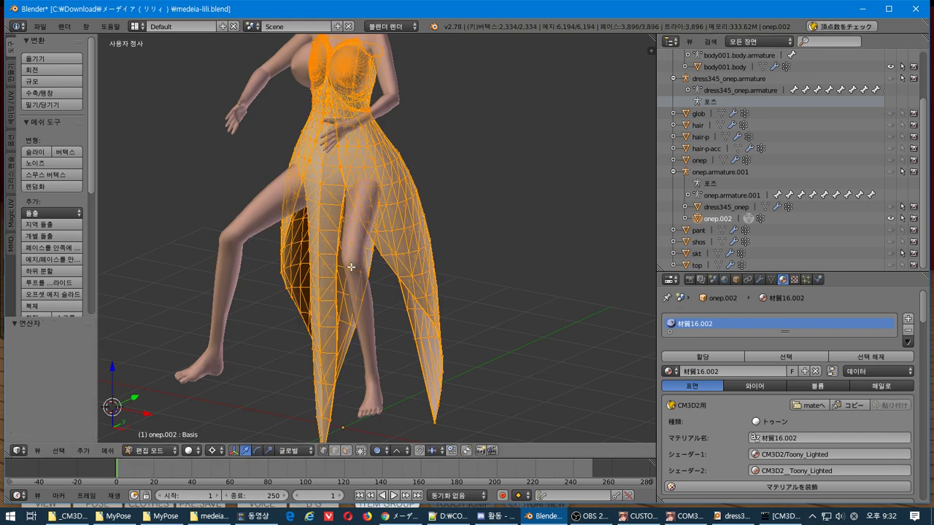
key("ctrl+z")
key("l")
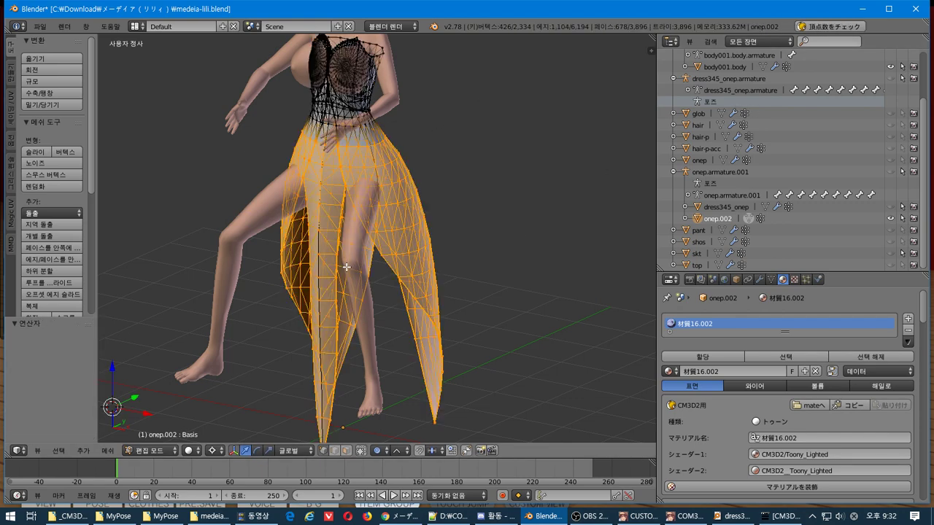
Step: Select the whole dress mesh and inset its faces with a thickness of 0
key("a")
key("a")
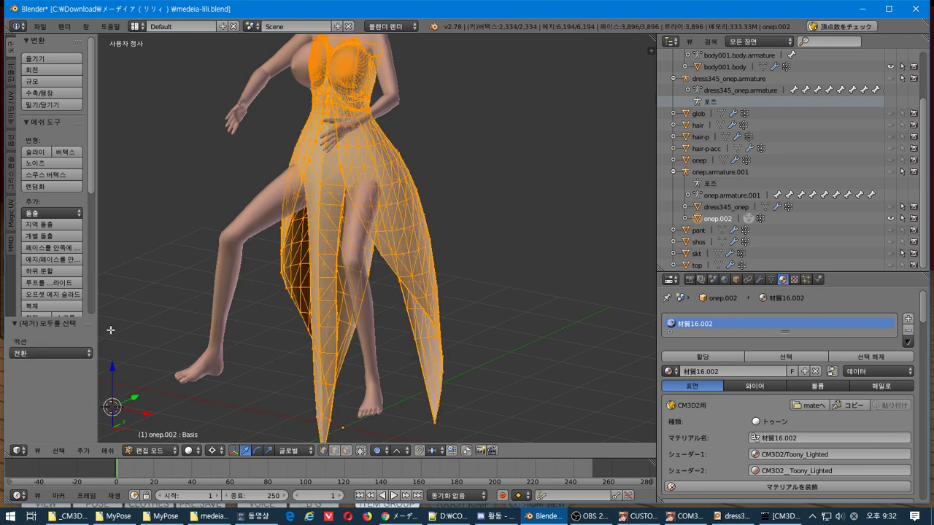
left_click(122, 452)
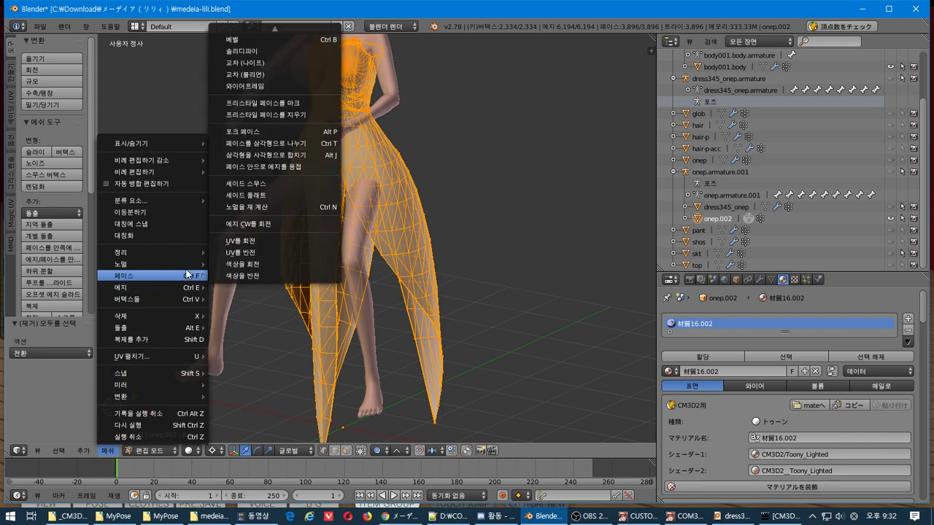
mouse_move(277, 30)
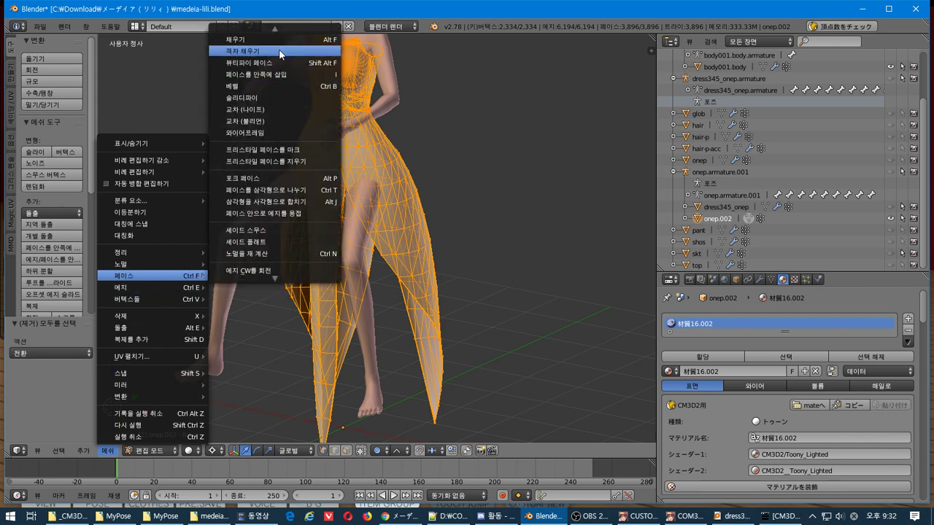
scroll(280, 50, "up", 6)
scroll(279, 73, "down", 4)
scroll(280, 72, "up", 10)
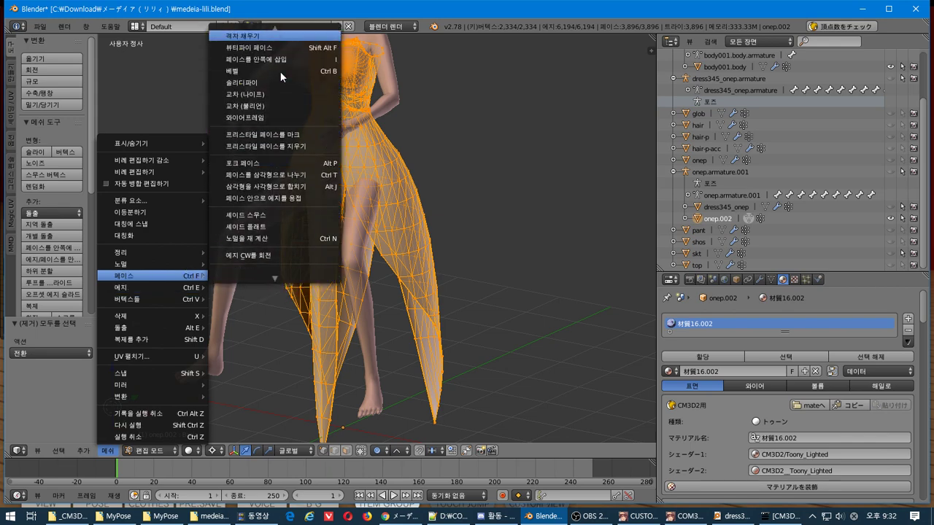
left_click(283, 59)
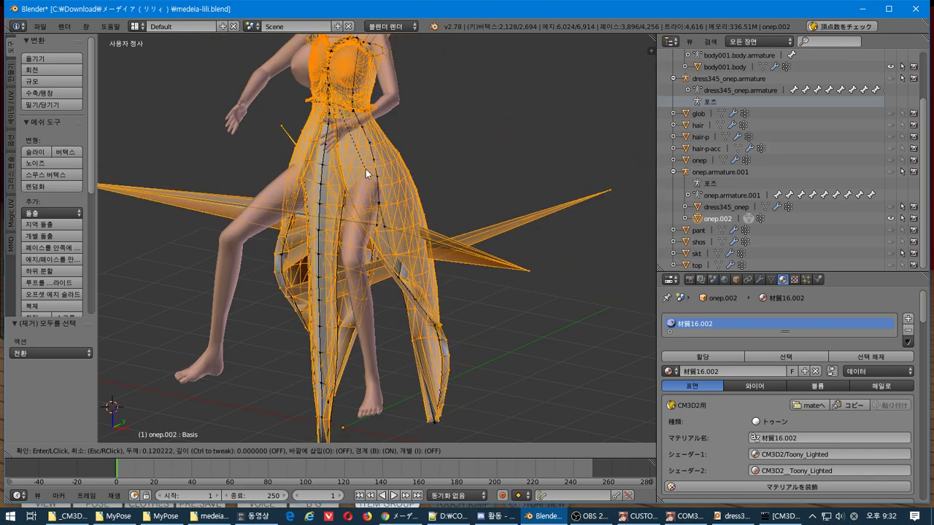
type("0")
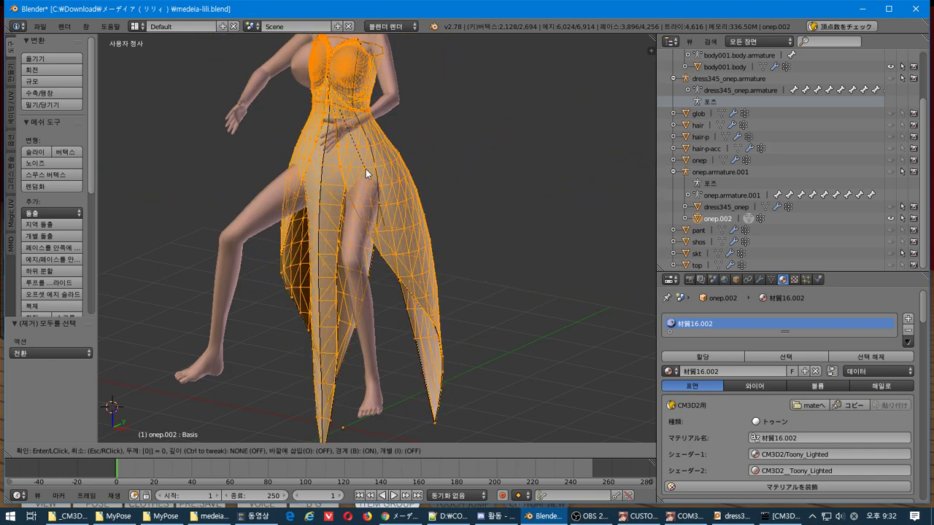
key("Return")
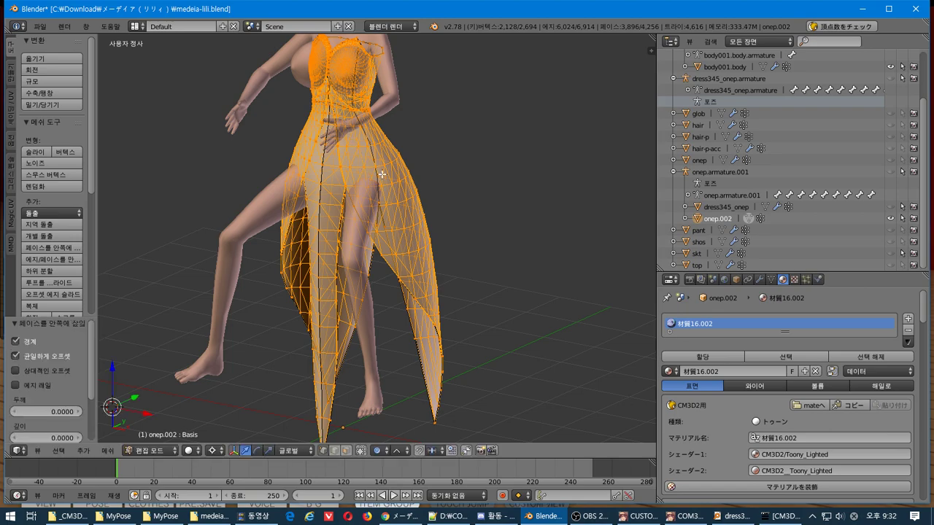
middle_click_drag(383, 177, 387, 204)
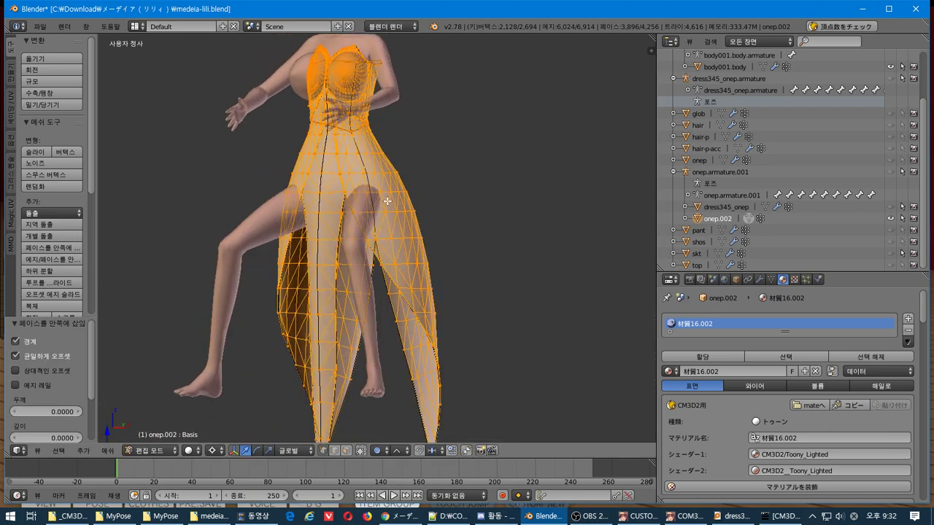
Step: Export onep.002 as a CM3D2 model, overwriting medeia-lili-onep.model in the medeia-lili folder
left_click(41, 27)
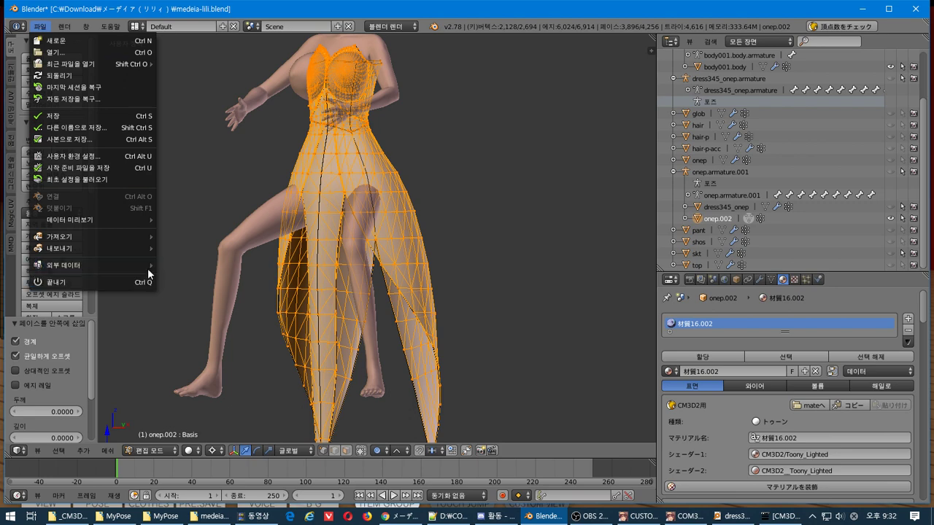
left_click(240, 354)
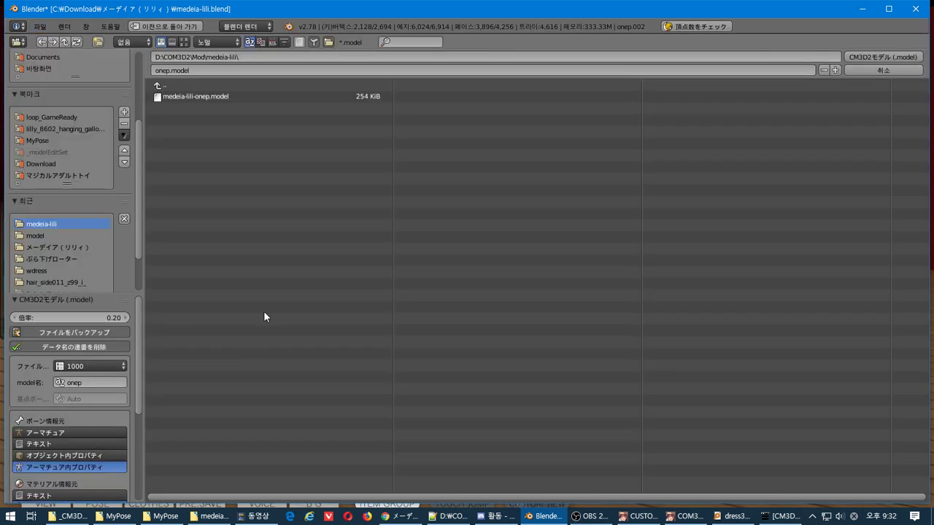
left_click(281, 100)
left_click(862, 57)
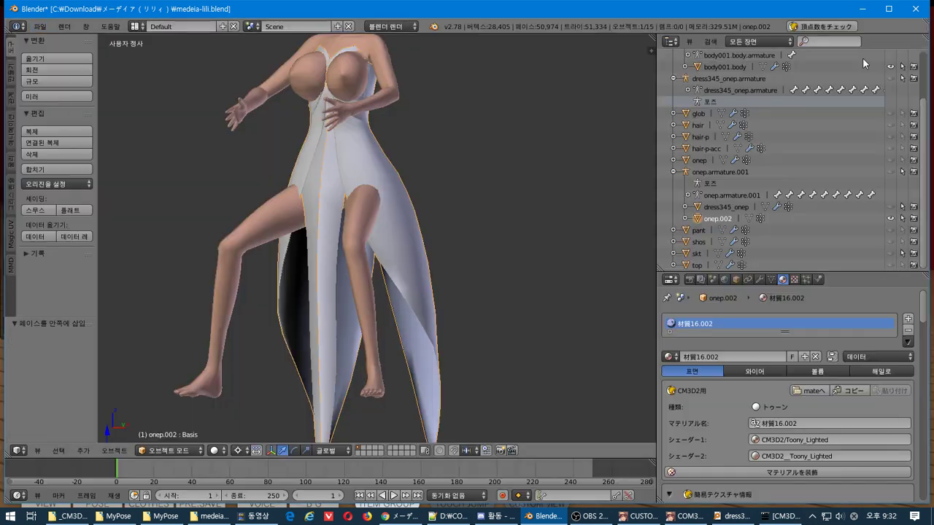
Step: Switch to Custom Order Maid 3D 2, take the medeia-lili dress off, put it on again and inspect the reloaded skirt
key("alt+Tab")
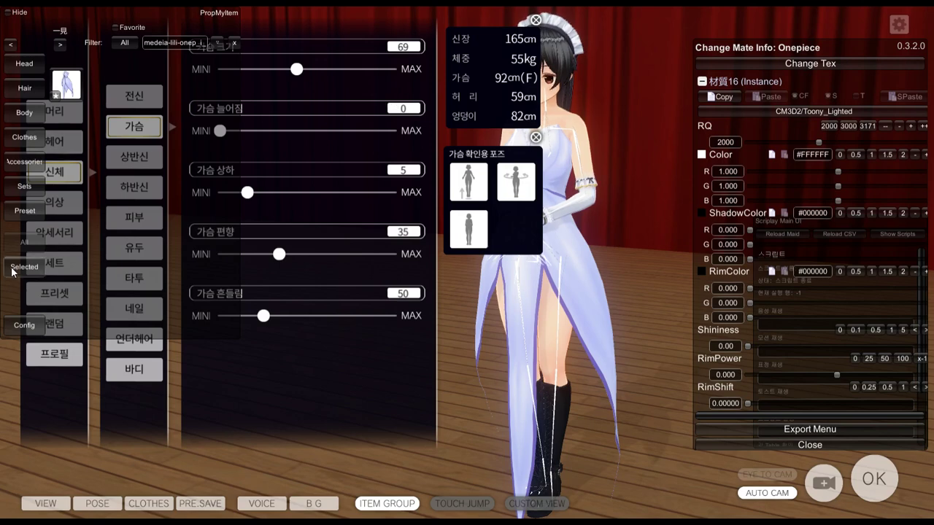
left_click(63, 75)
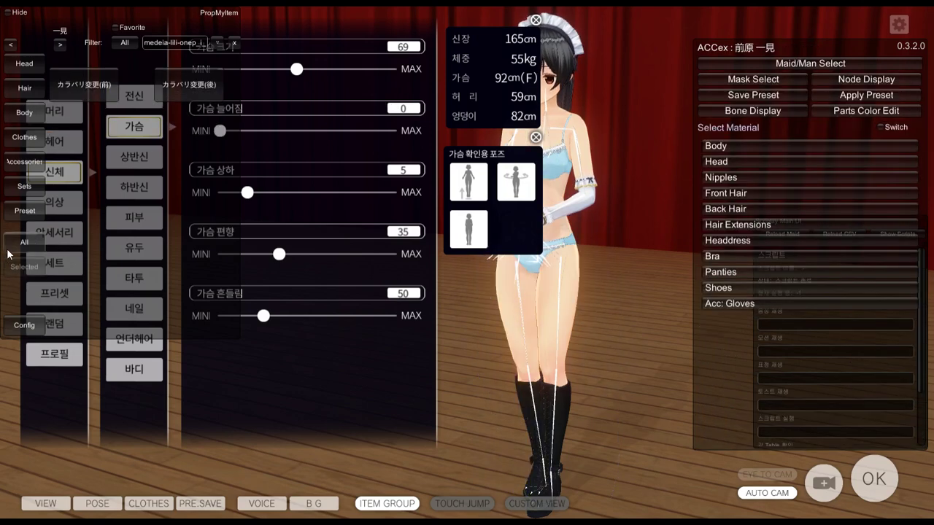
left_click(11, 248)
left_click(70, 90)
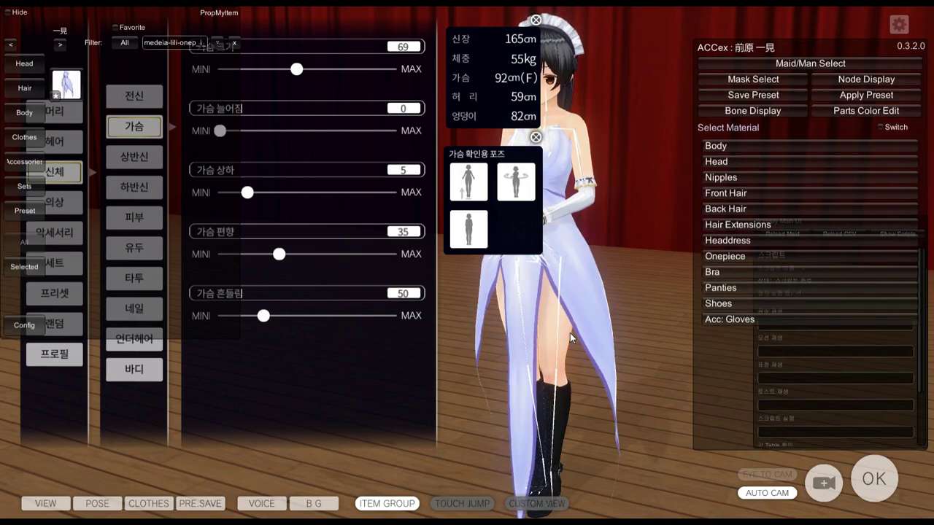
right_click_drag(570, 333, 634, 314)
Step: Switch back to Blender, return onep.002 to Edit Mode and undo the face inset
key("alt+Tab")
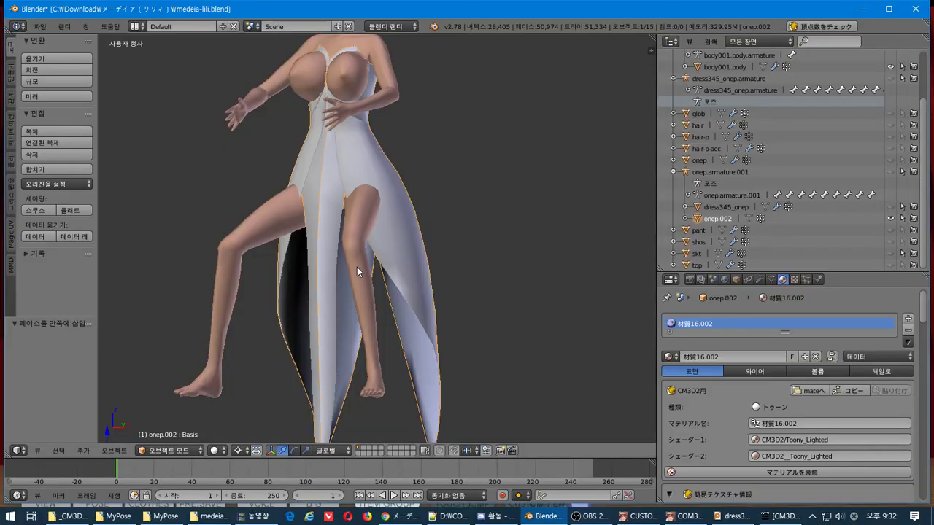
key("Tab")
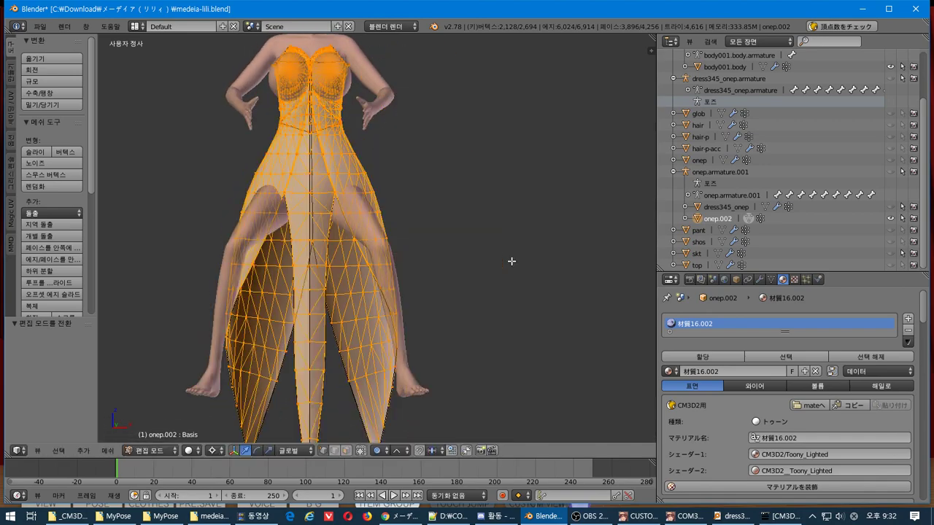
key("ctrl+z")
key("ctrl+z")
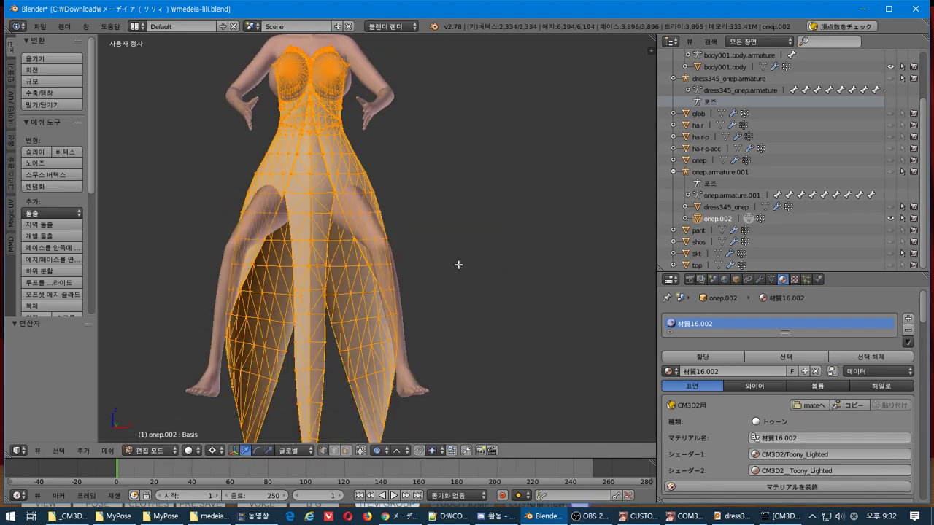
Step: Move a vertex on the skirt's side panel outward by about 2.14, 0.49, 0.16 to examine the surface behind it, and undo the move
middle_click_drag(458, 265, 315, 297)
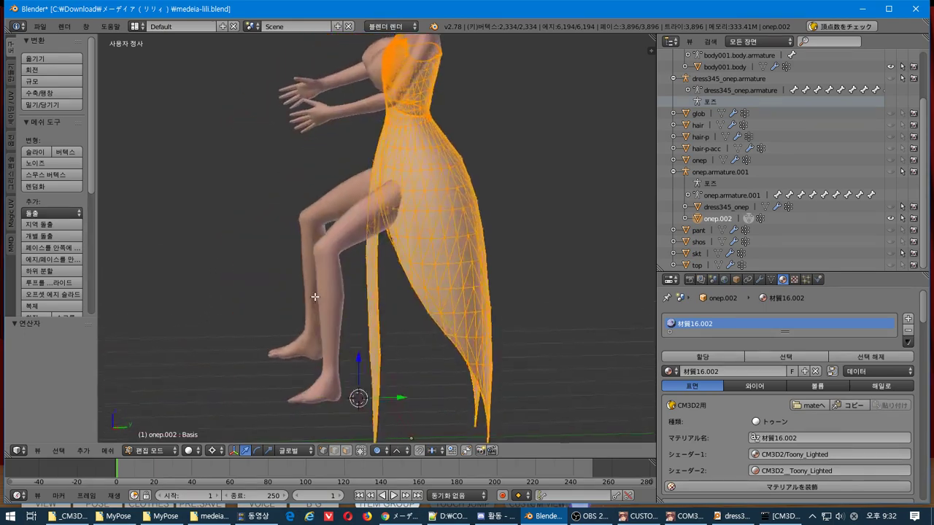
key("g")
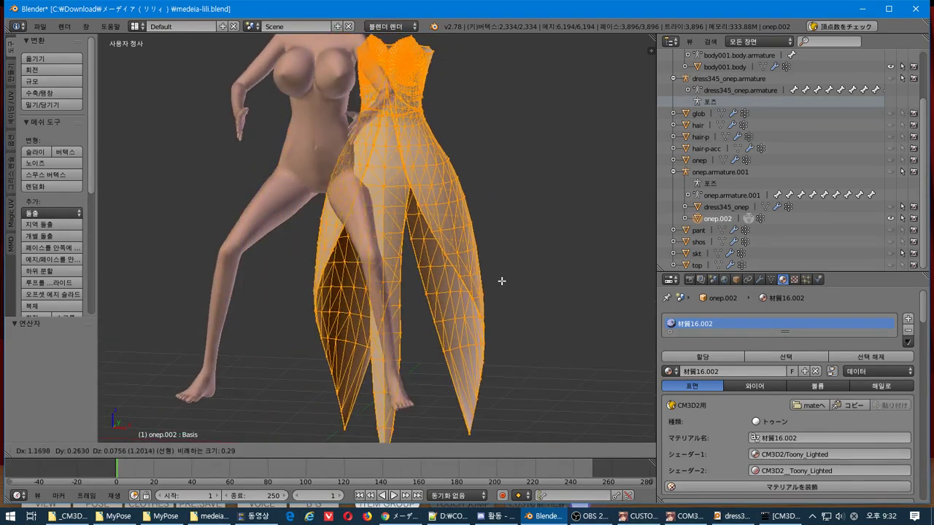
right_click(487, 282)
right_click(381, 286)
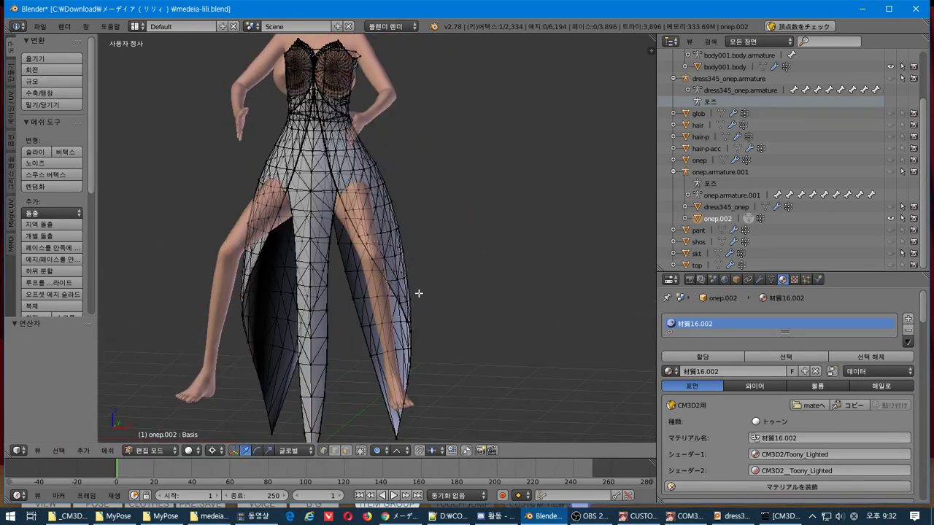
key("g")
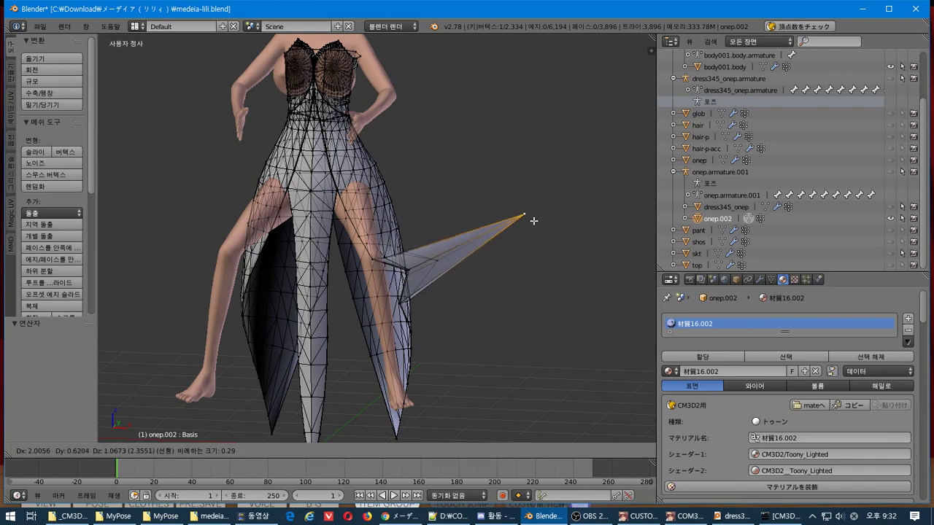
left_click(540, 276)
scroll(512, 277, "up", 5)
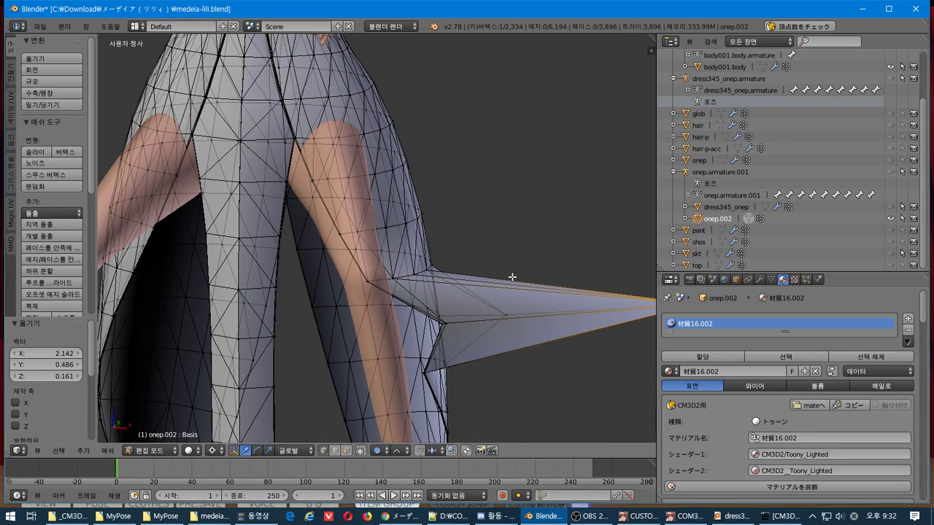
middle_click_drag(512, 277, 423, 316)
key("ctrl+z")
scroll(352, 322, "up", 4)
middle_click_drag(329, 327, 321, 351)
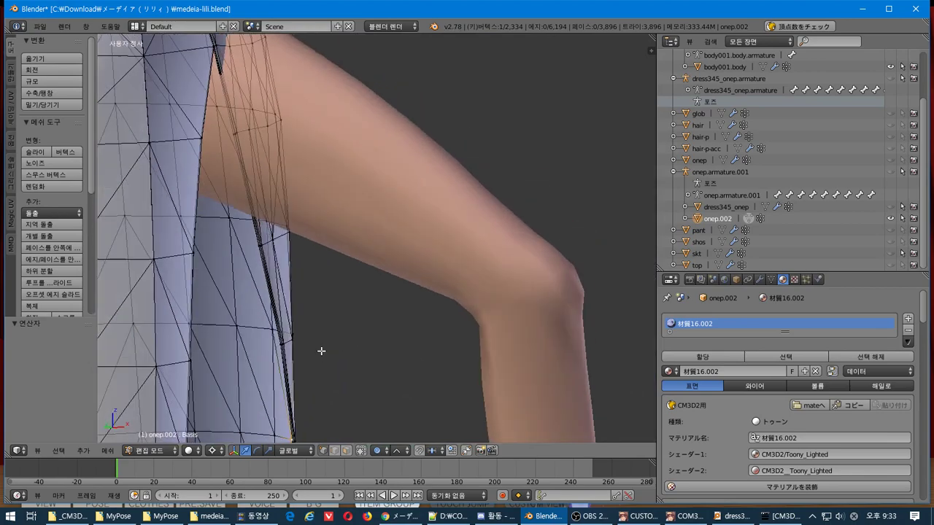
scroll(321, 351, "down", 5)
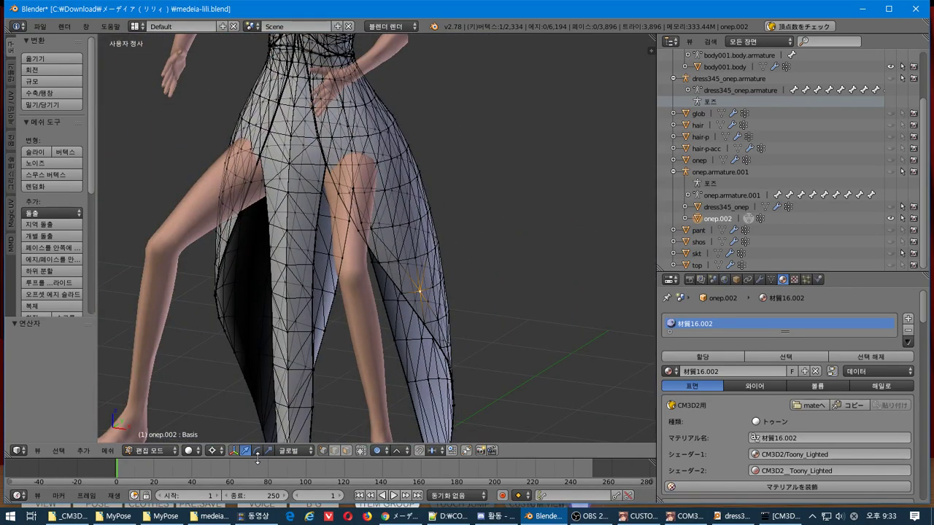
Step: Enlarge the timeline area, change it to the UV/Image Editor and load the image medeia-lili-onep.002
left_click_drag(257, 457, 257, 306)
left_click(17, 495)
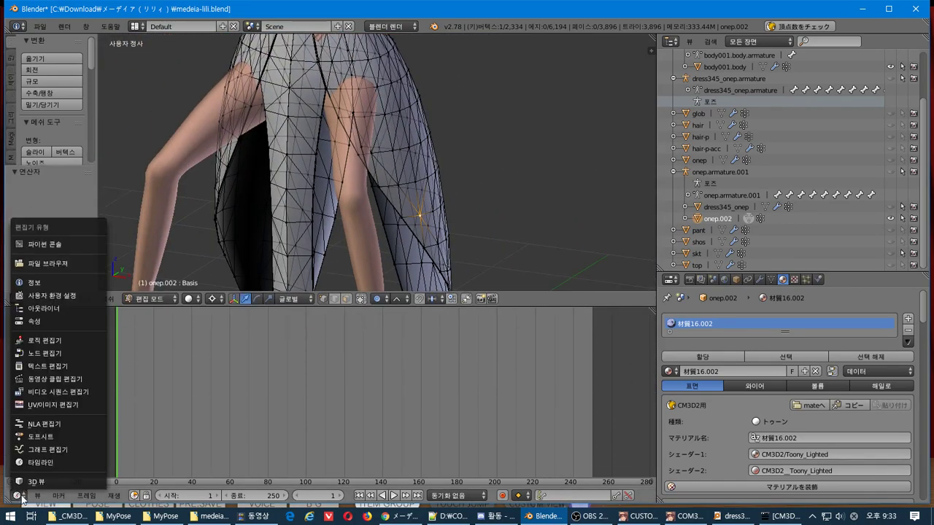
left_click(59, 403)
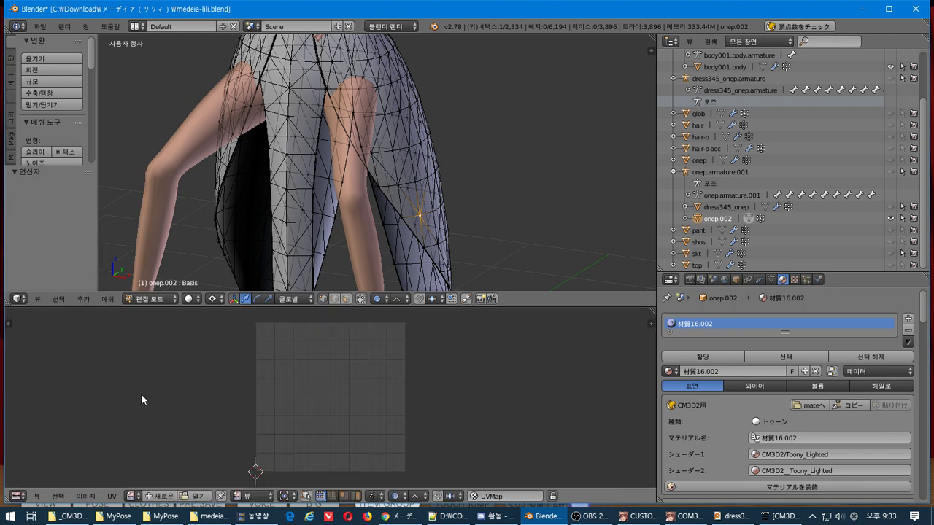
left_click(130, 496)
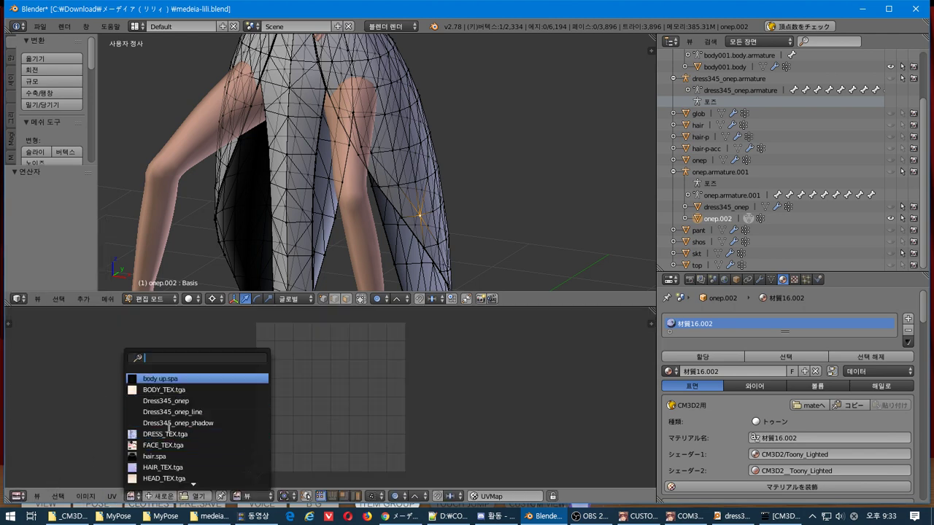
scroll(197, 443, "down", 10)
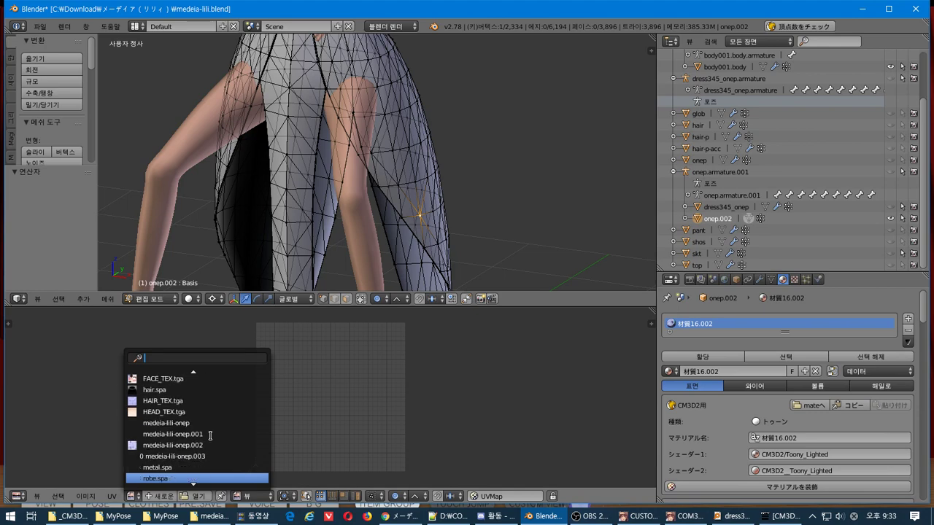
left_click(210, 434)
scroll(321, 383, "down", 5)
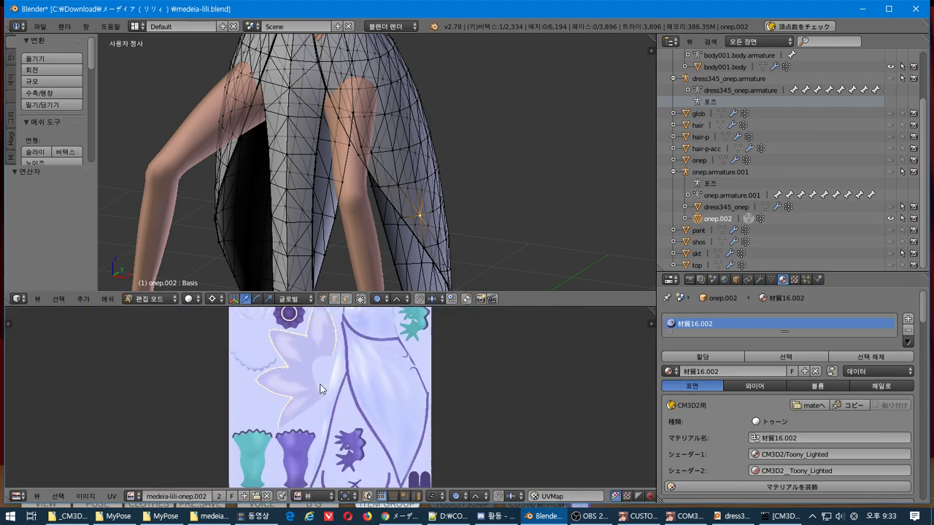
scroll(427, 125, "up", 2)
Step: Select the whole dress mesh and show its UV layout over the image medeia-lili-onep.002
key("a")
key("a")
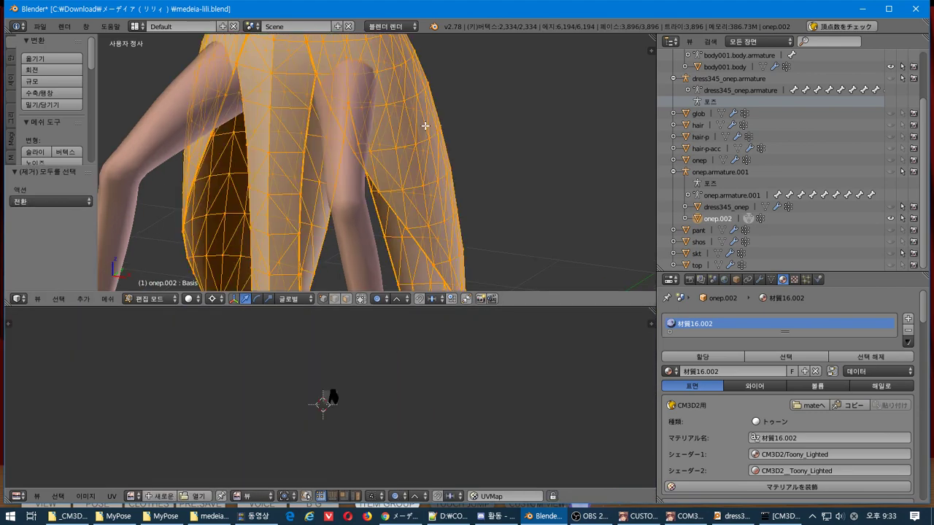
scroll(348, 407, "up", 8)
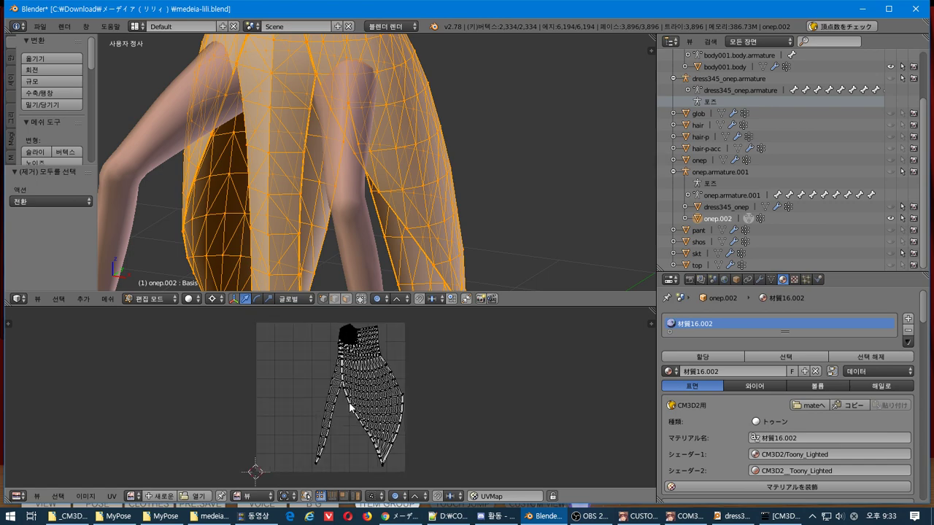
scroll(139, 485, "down", 12)
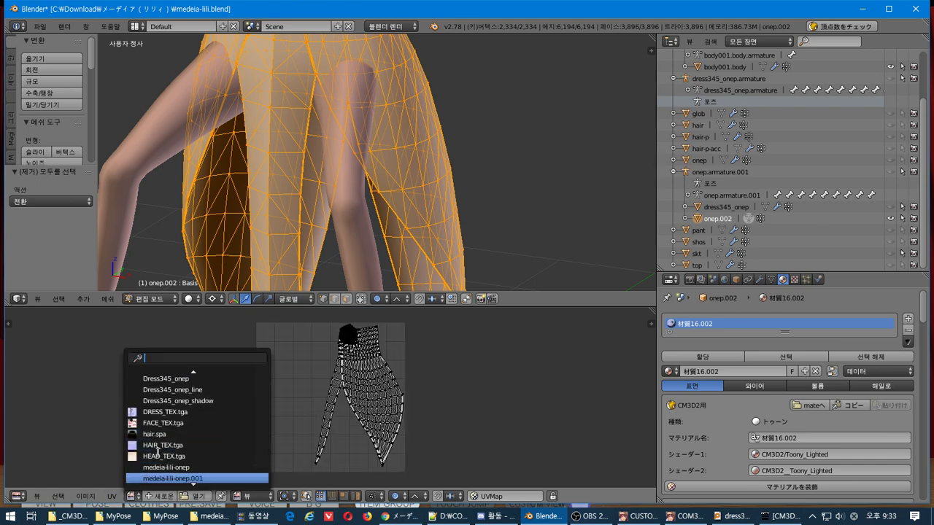
scroll(157, 452, "up", 12)
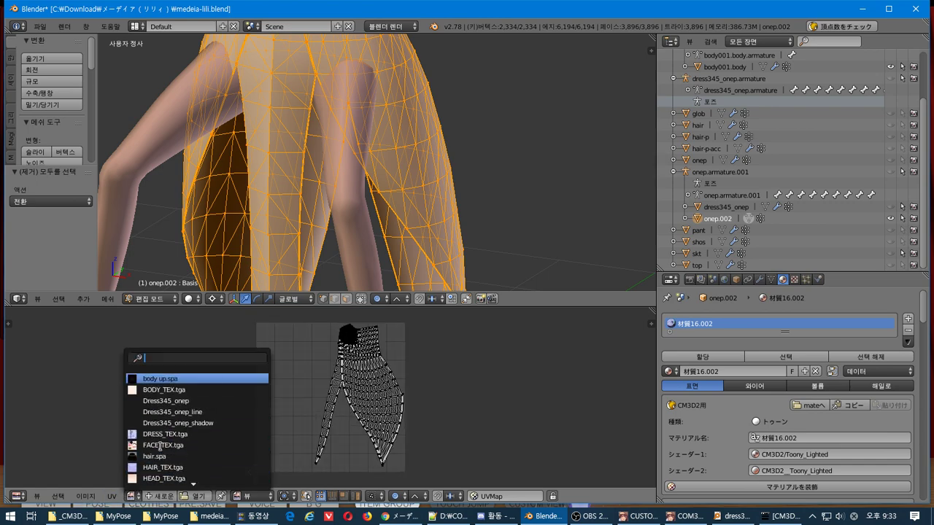
scroll(160, 445, "down", 19)
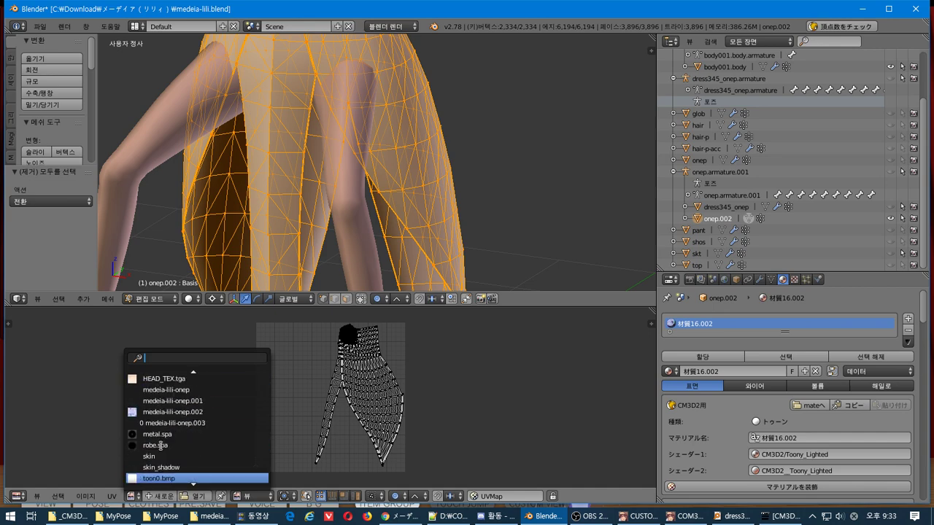
left_click(177, 391)
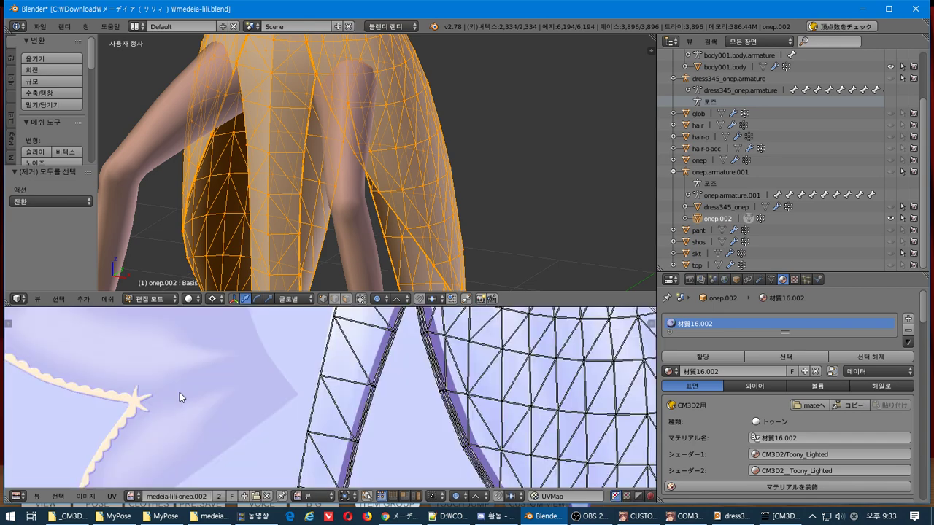
Step: Select the skirt's side panel by growing the selection from one vertex, and examine its UV layout over the dress texture
key("Home")
scroll(400, 378, "down", 1)
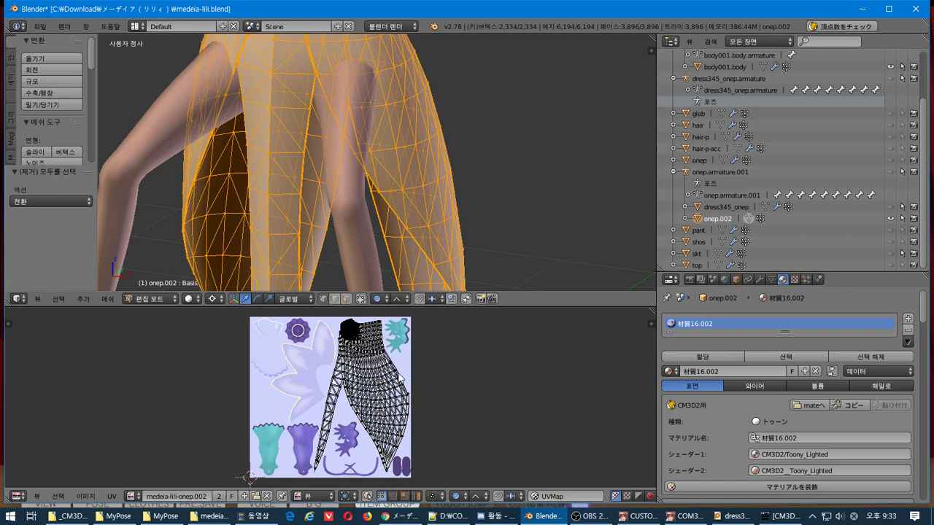
scroll(400, 375, "up", 2)
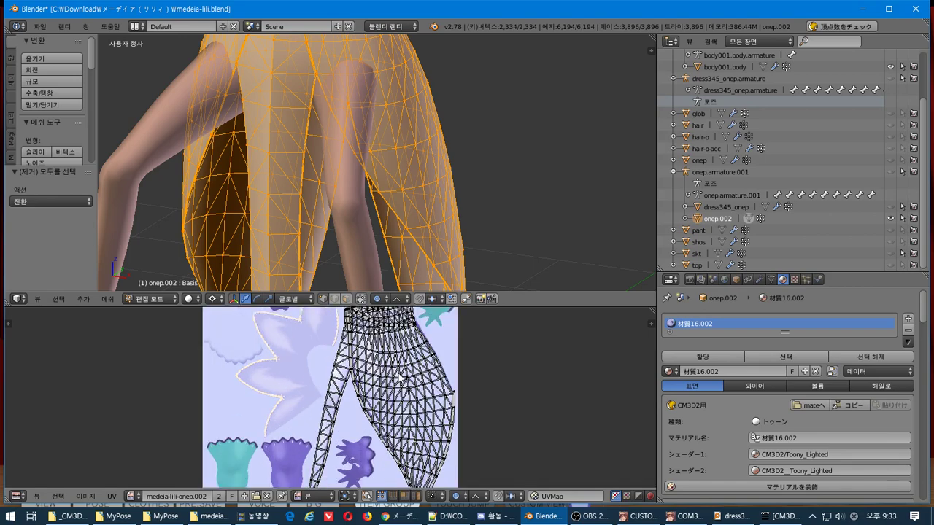
scroll(401, 377, "down", 3)
scroll(400, 377, "up", 6)
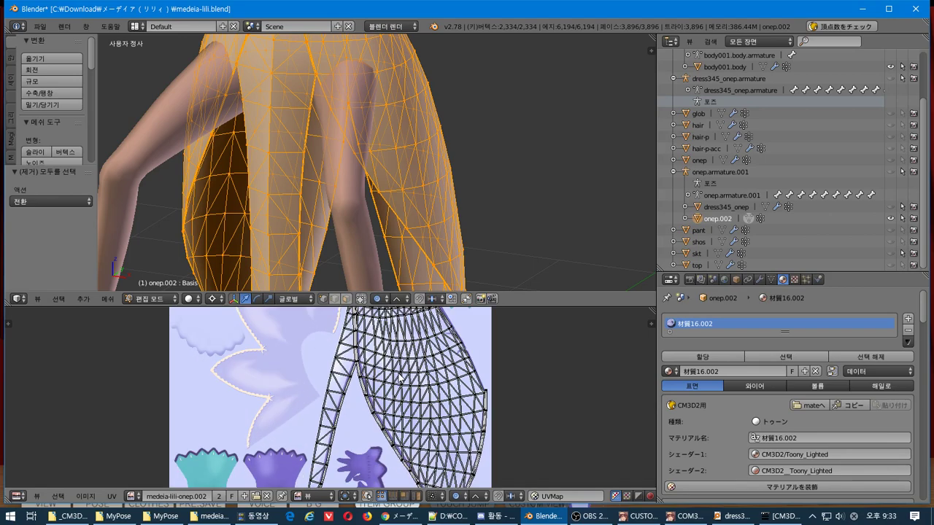
middle_click_drag(399, 377, 251, 390)
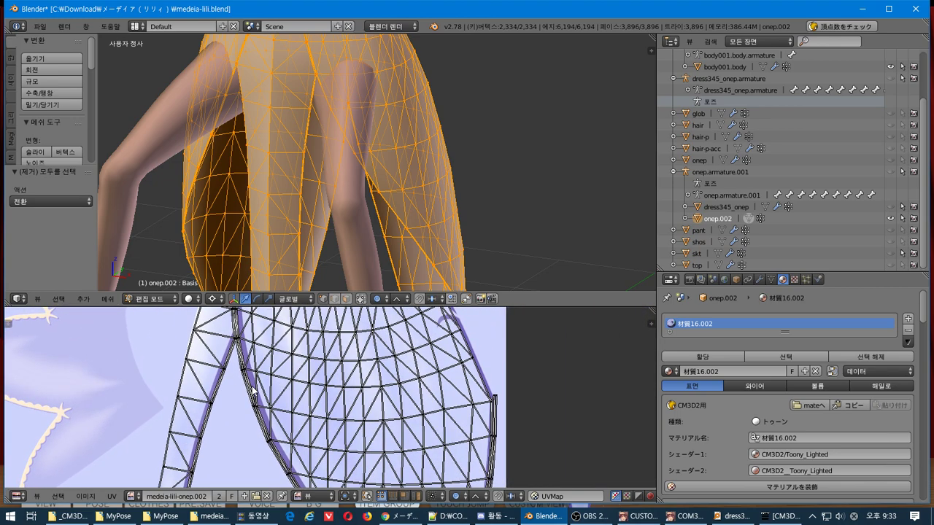
right_click(437, 179)
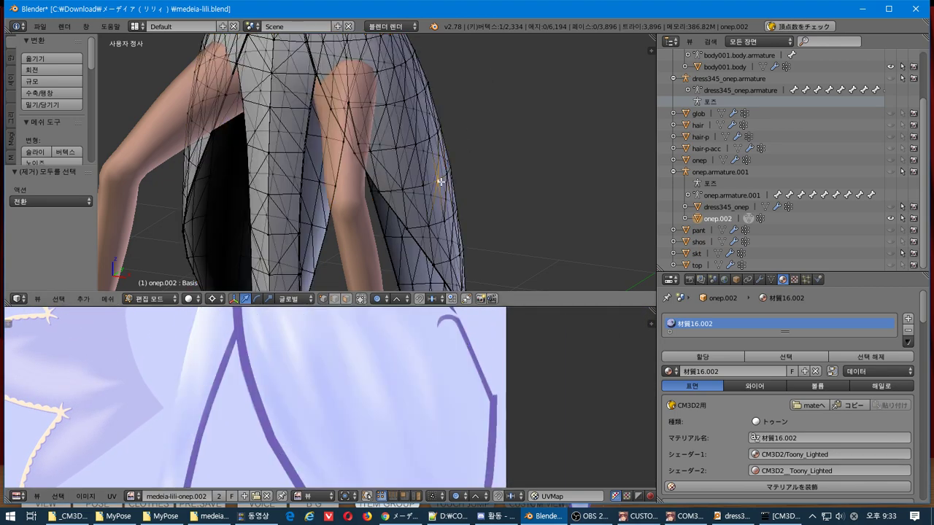
key("ctrl+KP_Add")
key("ctrl+KP_Add")
key("ctrl+KP_Add")
key("ctrl+KP_Add")
key("ctrl+KP_Add")
key("ctrl+KP_Add")
key("ctrl+KP_Add")
key("ctrl+KP_Add")
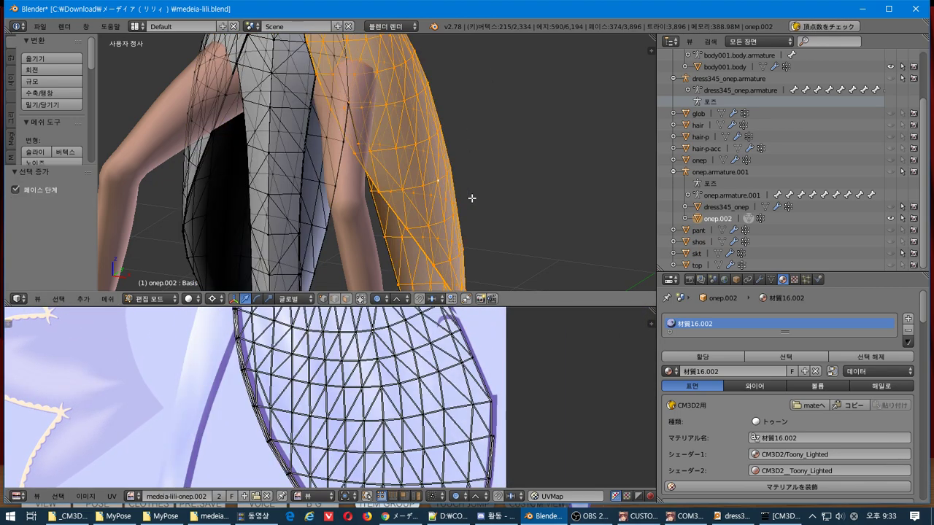
Step: Try moving a single vertex on the skirt's inner surface to examine how the layers are connected, and cancel the move
right_click(318, 183)
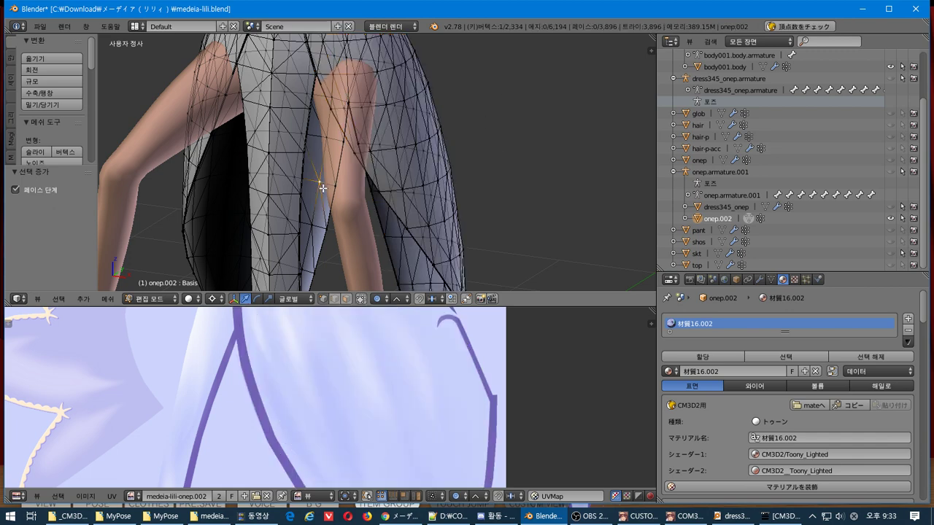
key("g")
right_click(328, 195)
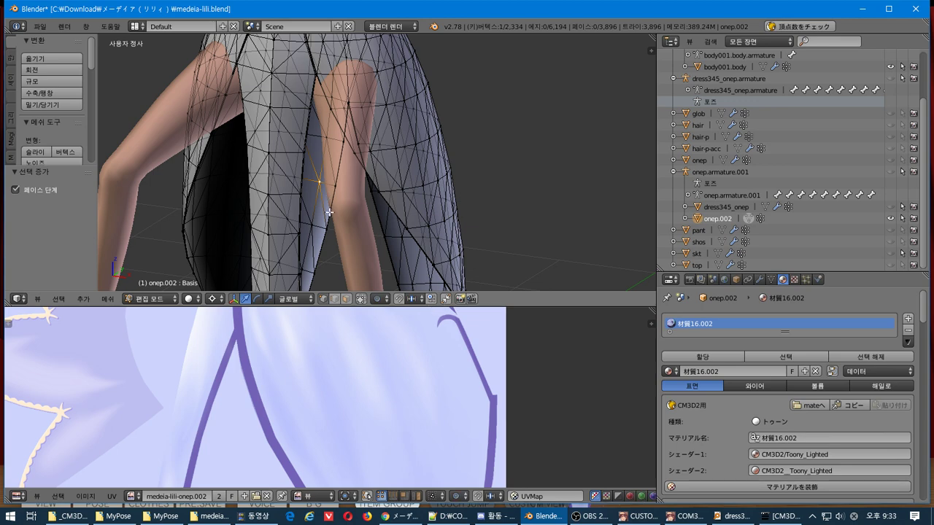
key("g")
key("Escape")
key("g")
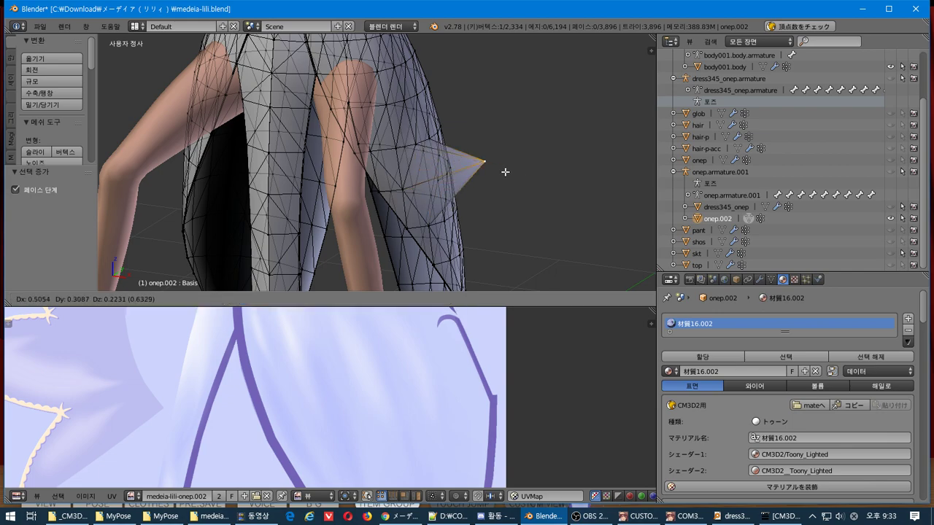
right_click(484, 207)
Step: Examine the thin edge of the skirt panels up close, test-moving an edge vertex and cancelling the move
middle_click_drag(484, 207, 552, 186)
scroll(381, 214, "up", 5)
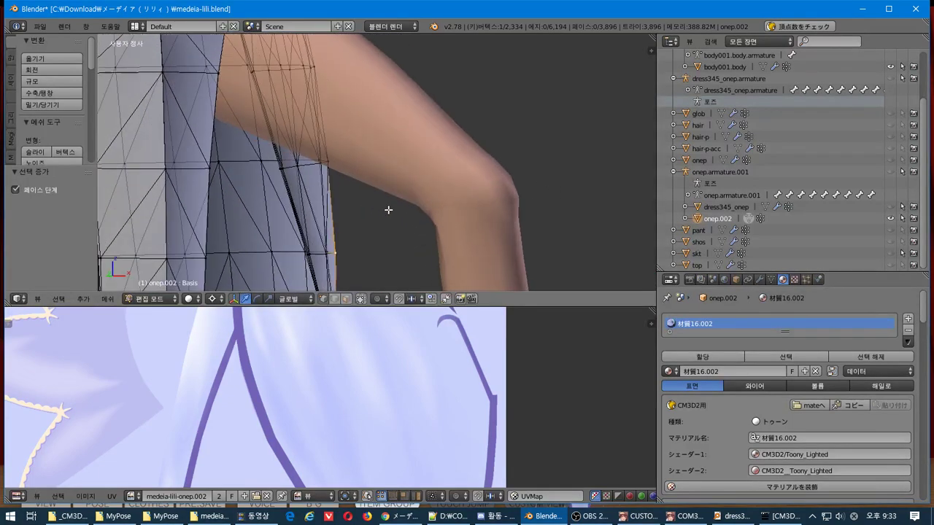
middle_click_drag(388, 209, 268, 152)
right_click(181, 118)
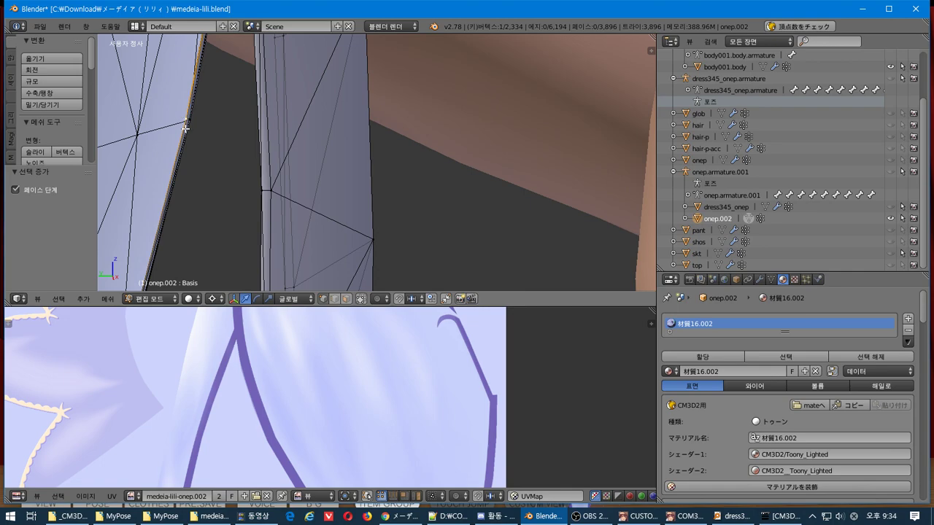
key("g")
right_click(210, 141)
scroll(164, 139, "down", 7)
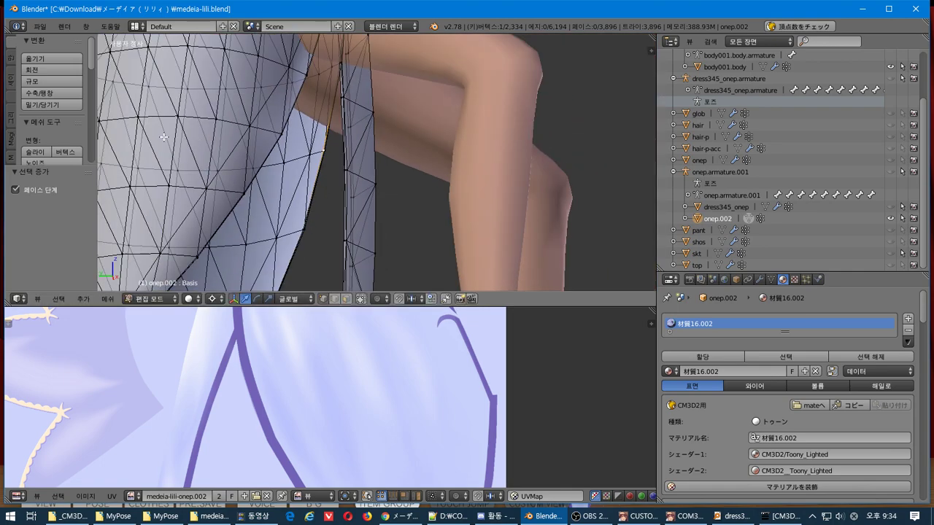
scroll(164, 137, "down", 6)
middle_click_drag(307, 146, 122, 163)
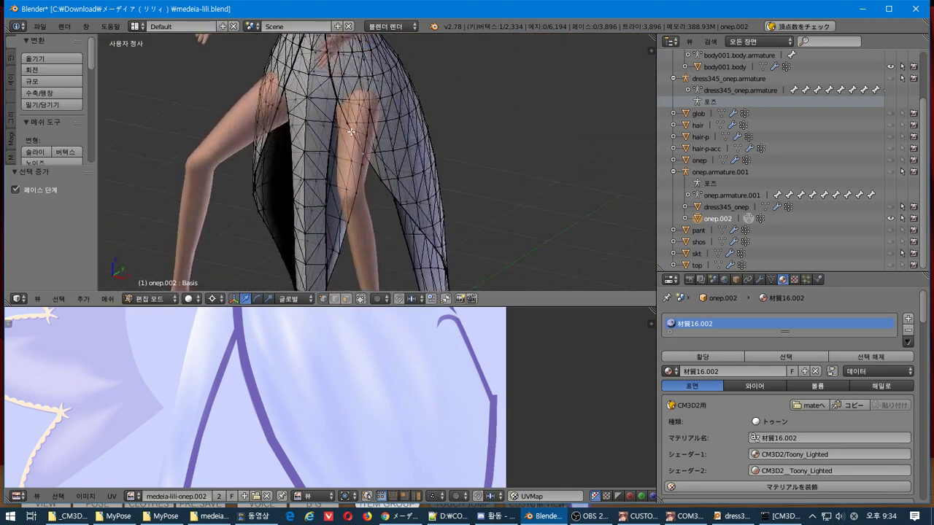
Step: Select the whole dress mesh and look through the available mesh tools
key("a")
scroll(351, 132, "down", 5)
scroll(353, 147, "up", 4)
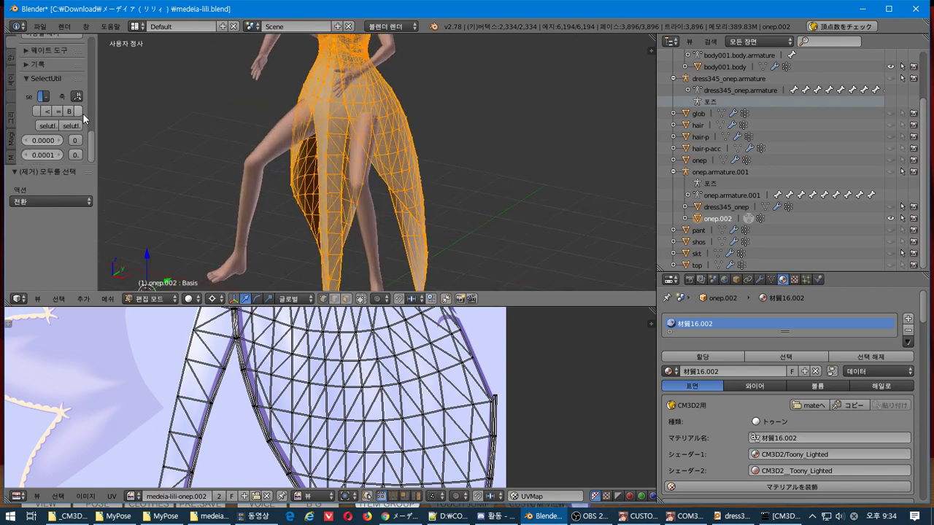
scroll(80, 115, "down", 5)
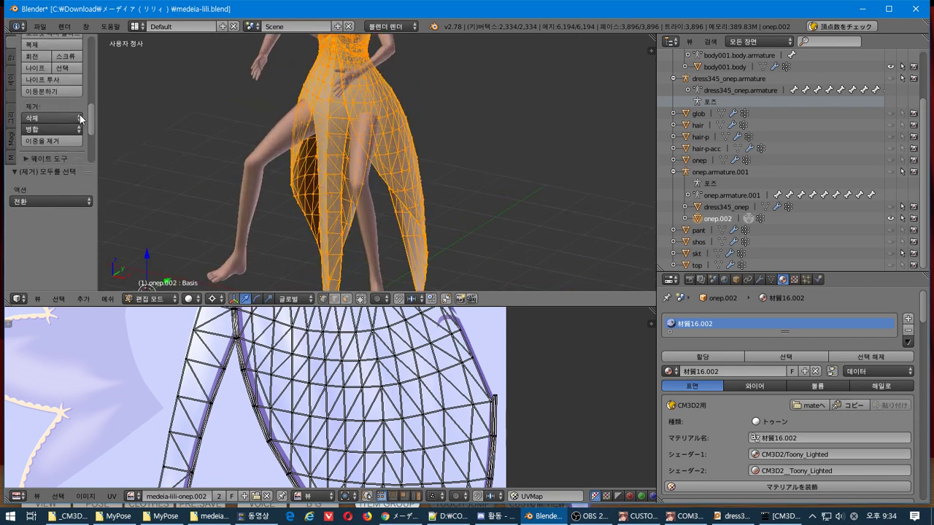
scroll(73, 141, "down", 5)
Step: Try the Fill face operation on the selected dress mesh and undo it
left_click(83, 299)
mouse_move(108, 299)
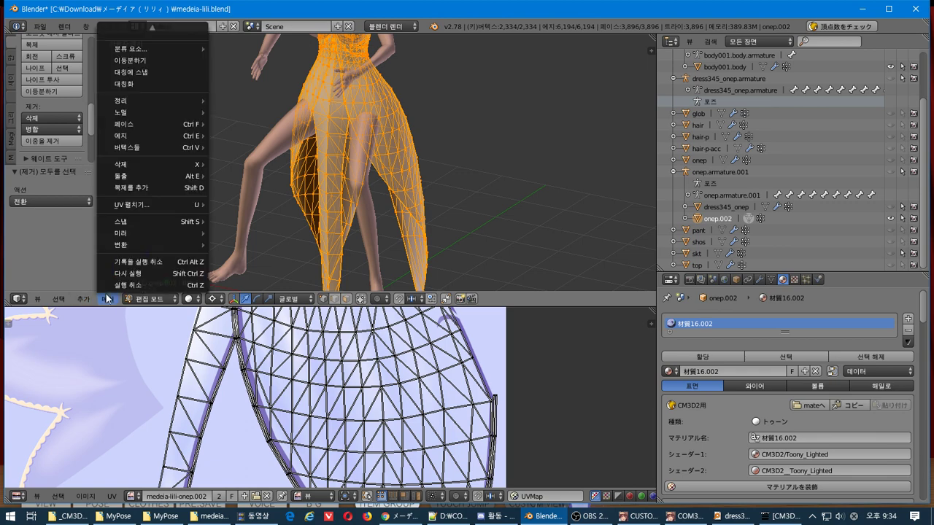
mouse_move(177, 126)
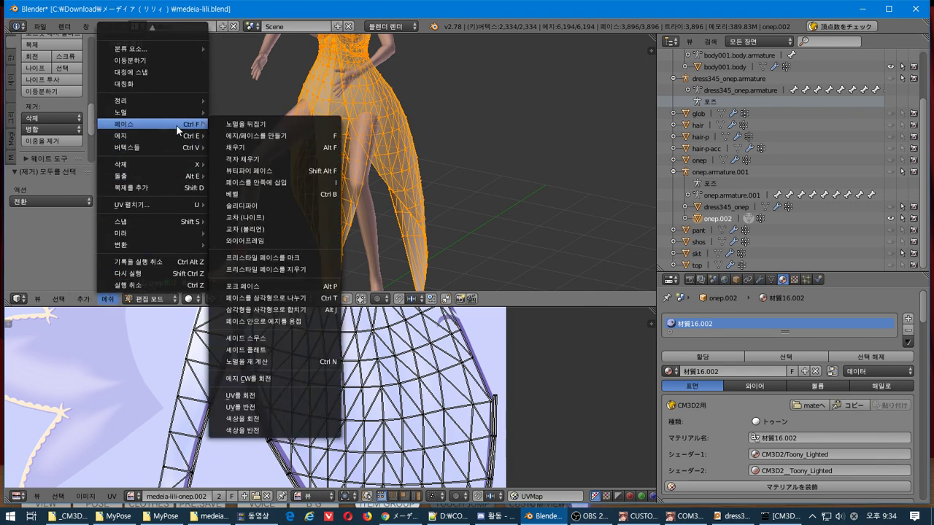
left_click(243, 146)
mouse_move(356, 166)
middle_mouse_down()
mouse_move(438, 168)
mouse_move(361, 169)
middle_mouse_up()
key("ctrl+z")
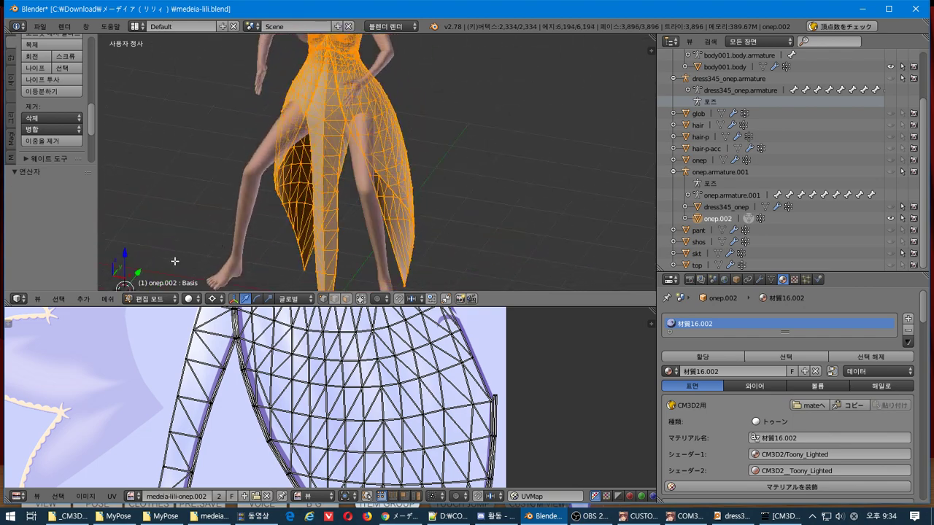
Step: Inset the faces of the whole selected dress mesh with a thickness of 0.01
left_click(108, 298)
mouse_move(162, 124)
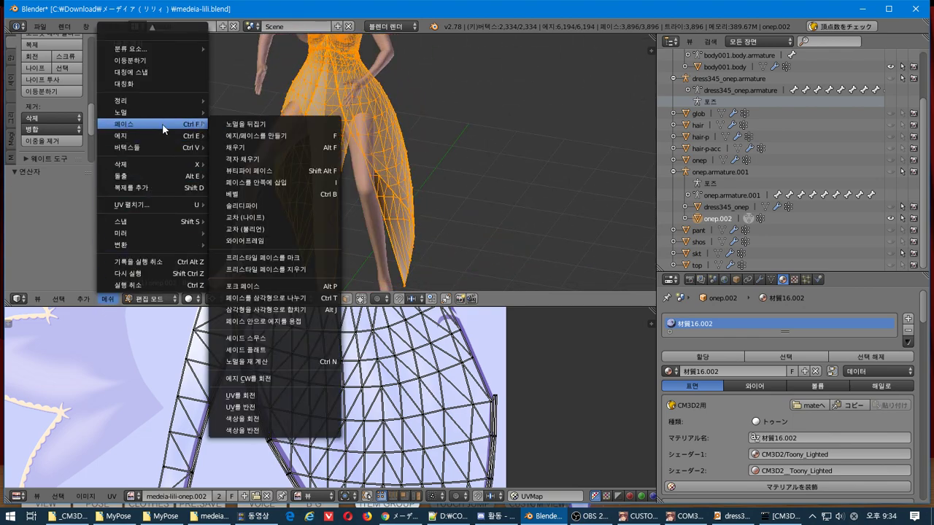
left_click(289, 183)
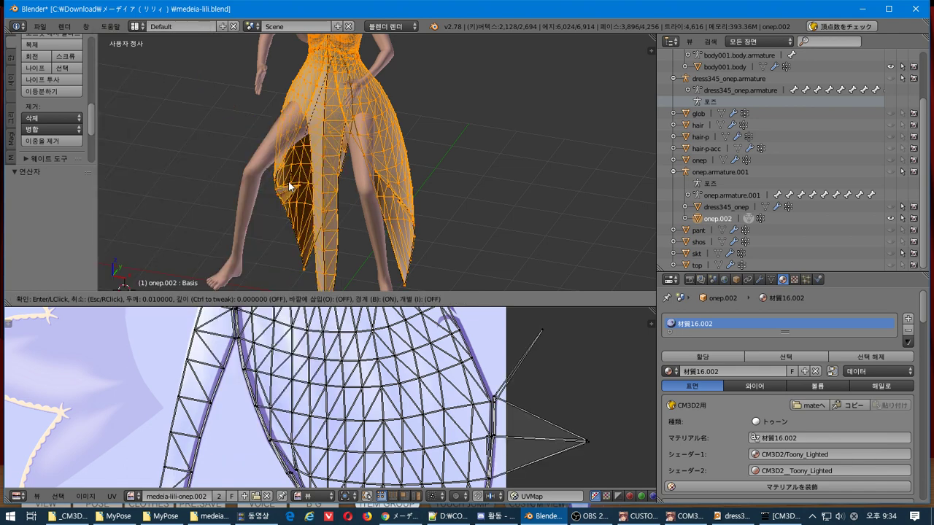
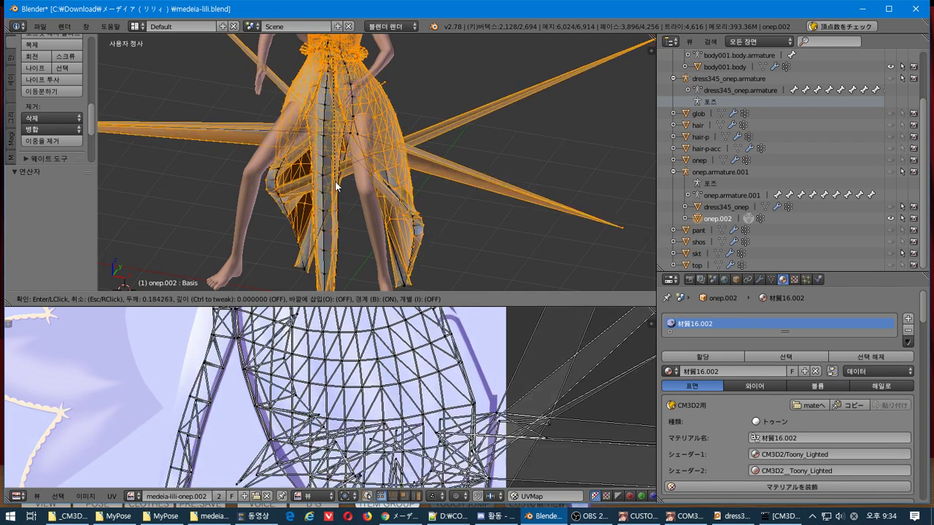
Step: Try inset thicknesses of 0.1, 0.01, 0.0001 and 0.001 on the faces of the whole dress mesh
type(".1")
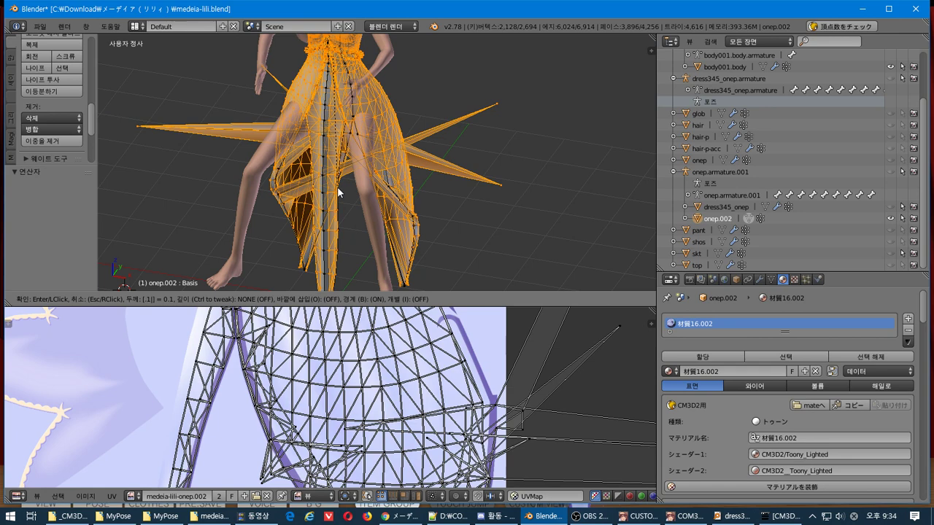
key("BackSpace")
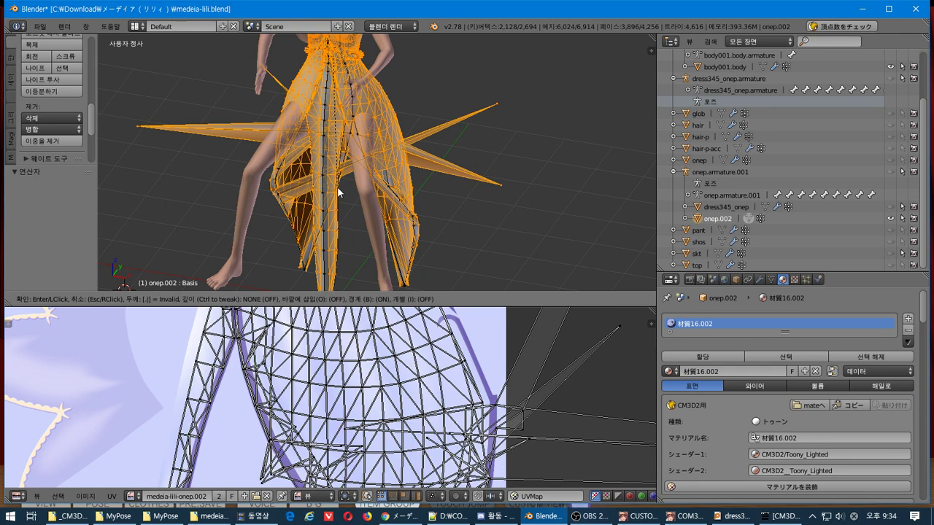
type("01")
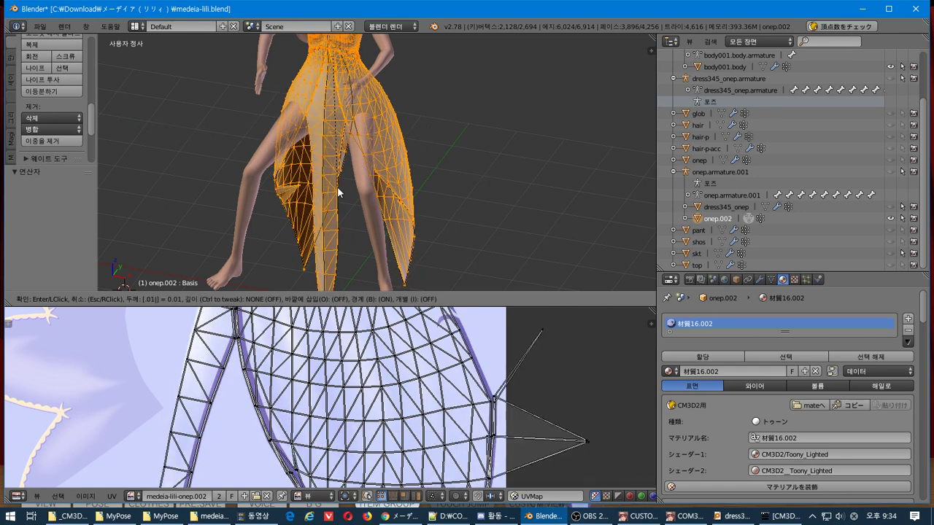
key("BackSpace")
type("0")
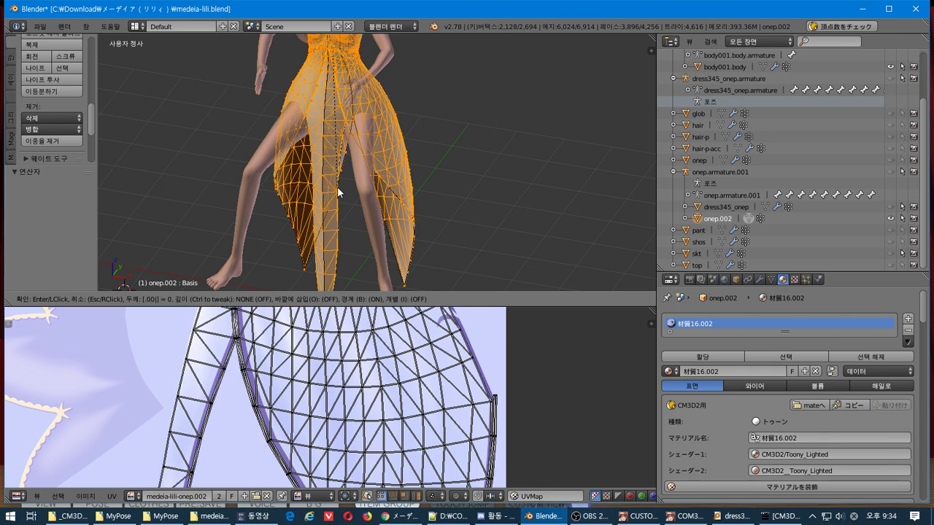
type("01")
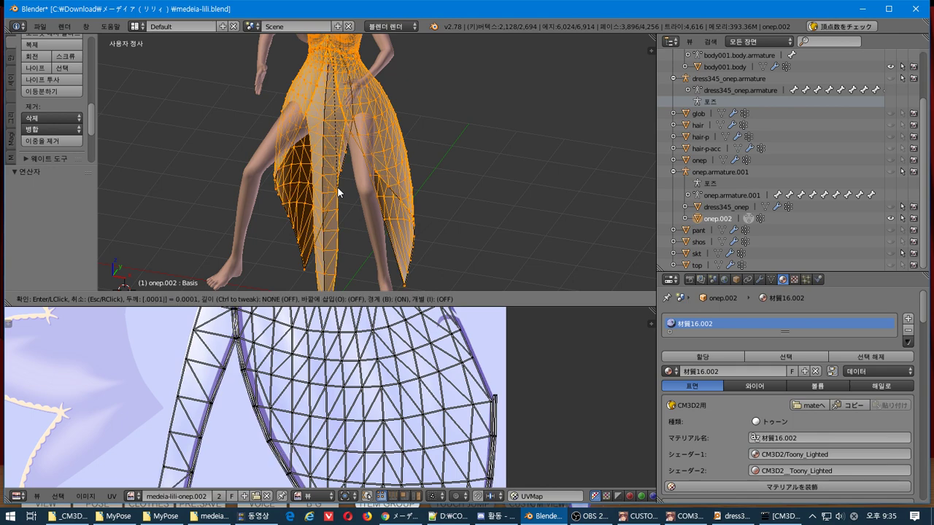
key("BackSpace")
key("BackSpace")
type("1")
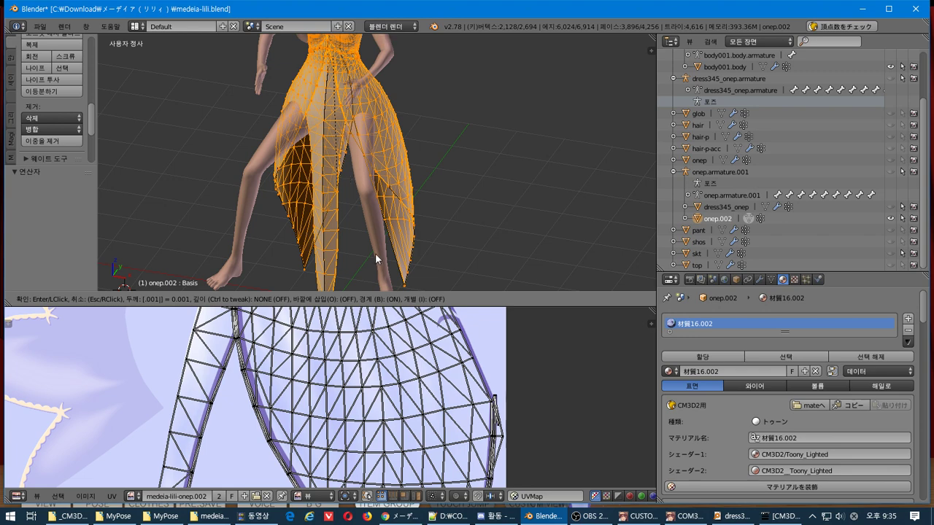
Step: Try the Inset Faces individual, boundary and outset options at 0.001 thickness, leaving the dress mesh without the inset
key("i")
key("i")
key("i")
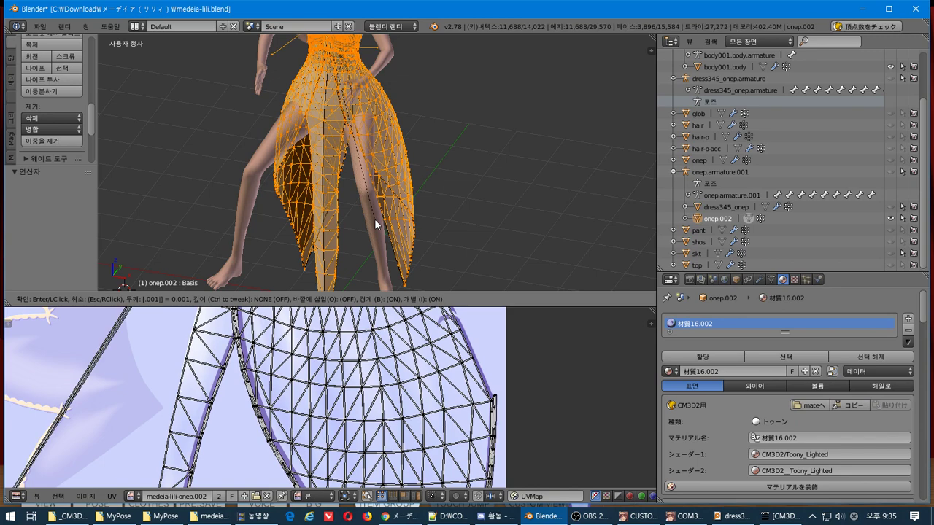
key("i")
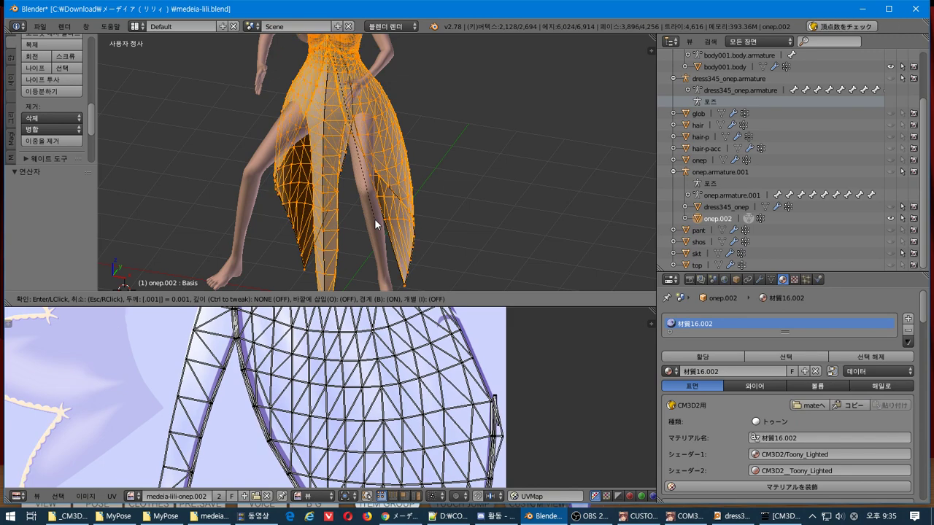
key("b")
key("b")
key("b")
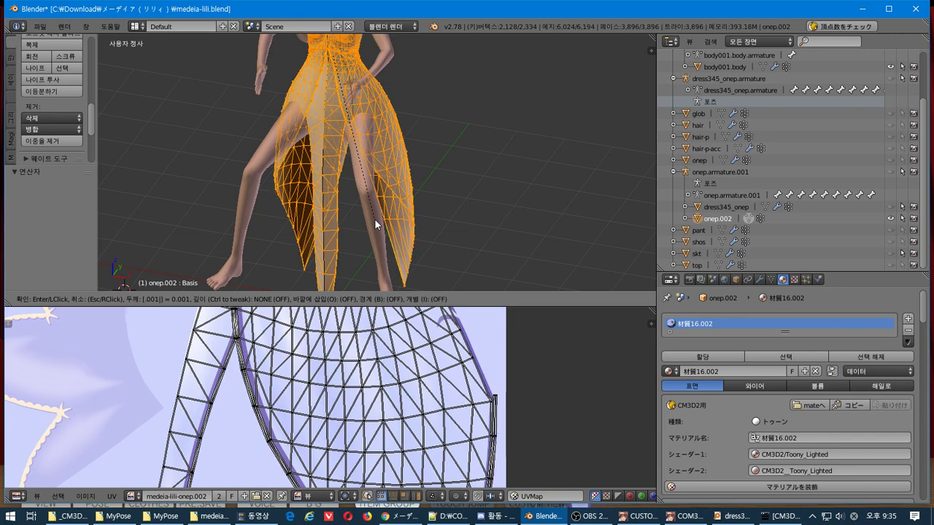
key("b")
key("b")
key("b")
key("b")
key("o")
key("o")
key("o")
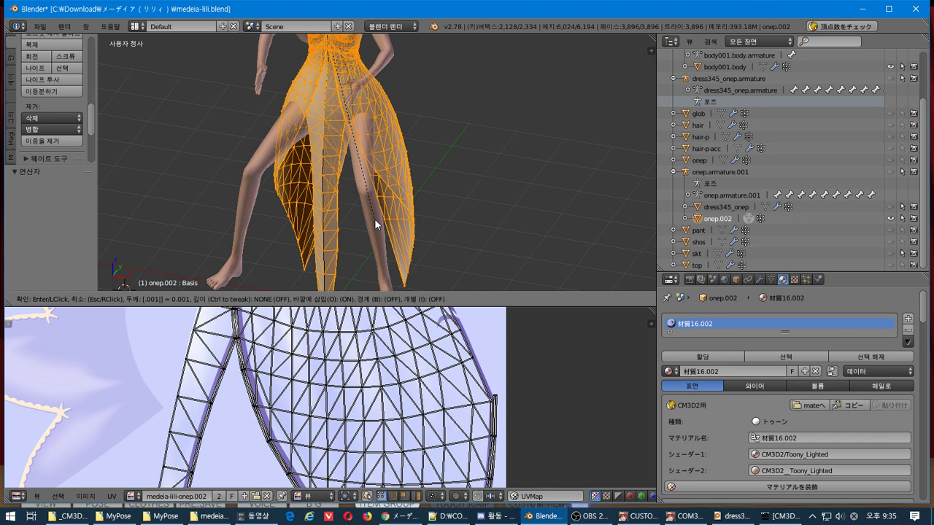
key("o")
key("b")
key("b")
key("b")
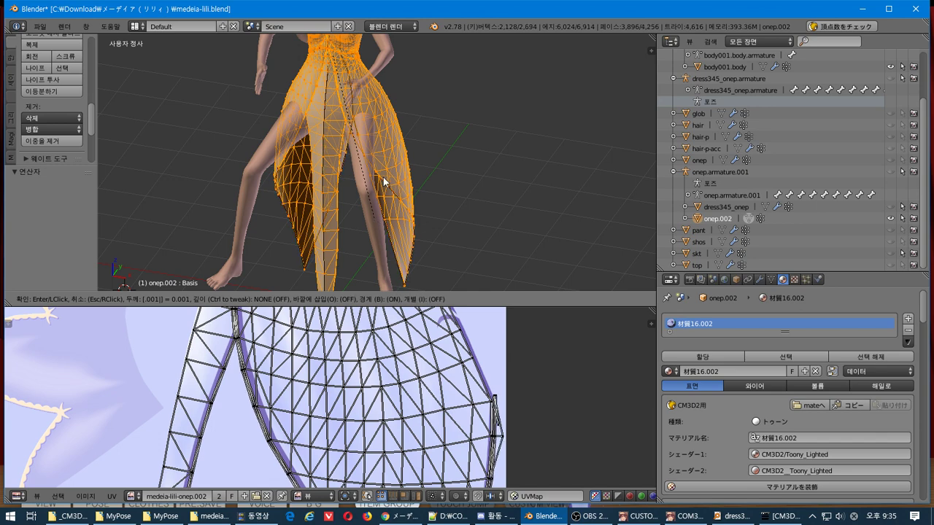
key("b")
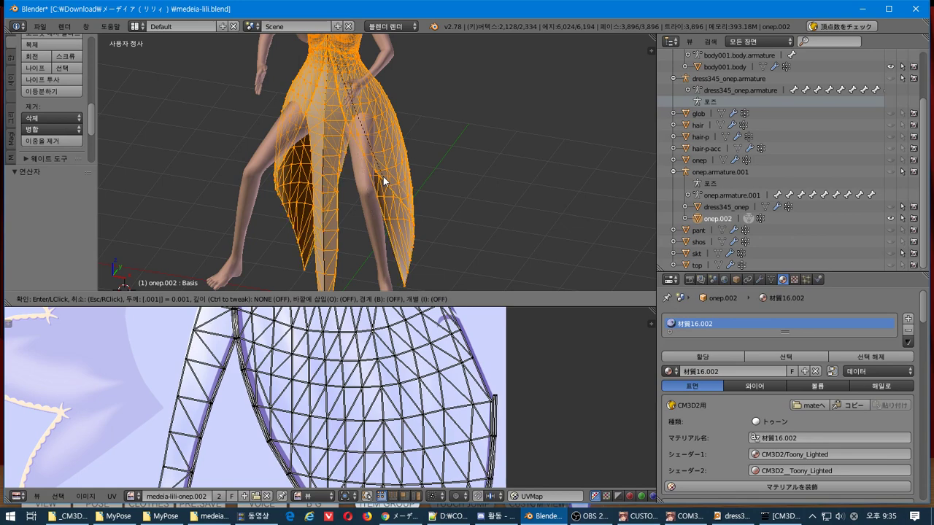
key("Return")
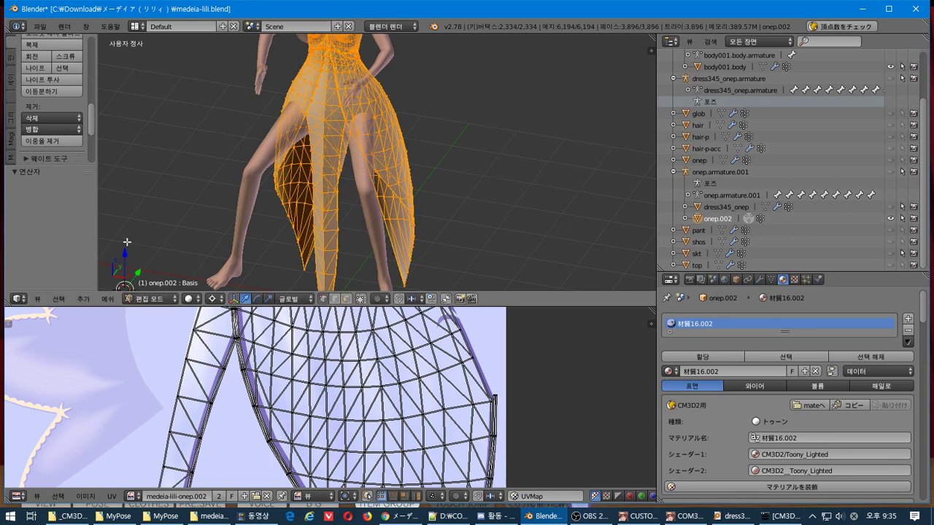
Step: Duplicate the whole dress mesh in place and flip the normals of the duplicated faces
left_click(107, 299)
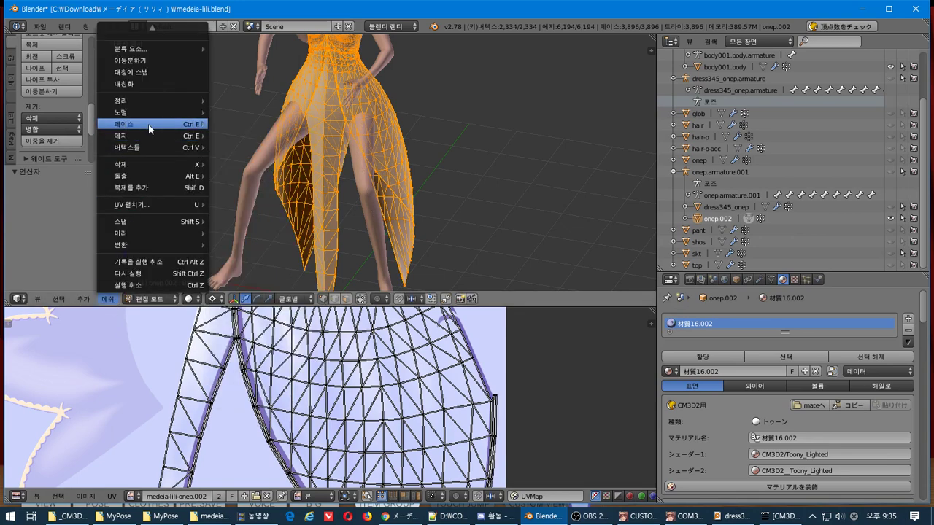
mouse_move(148, 123)
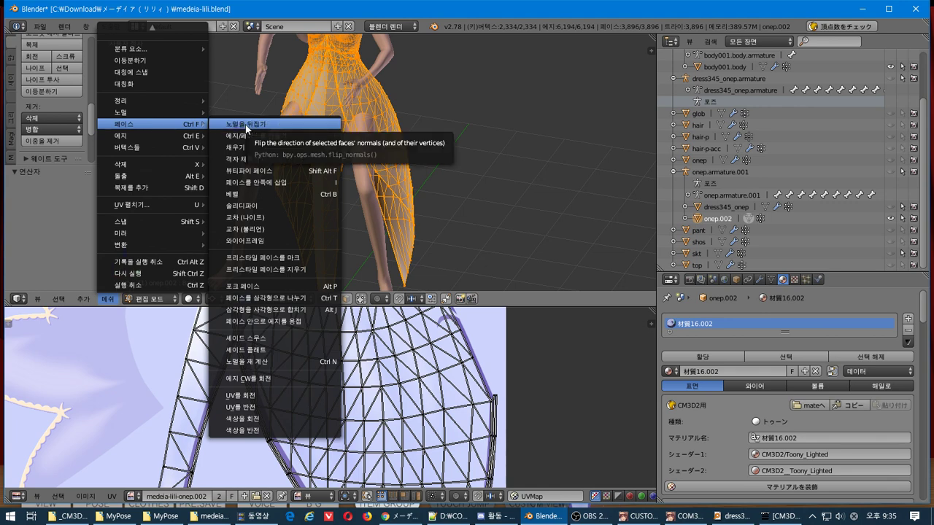
left_click(247, 129)
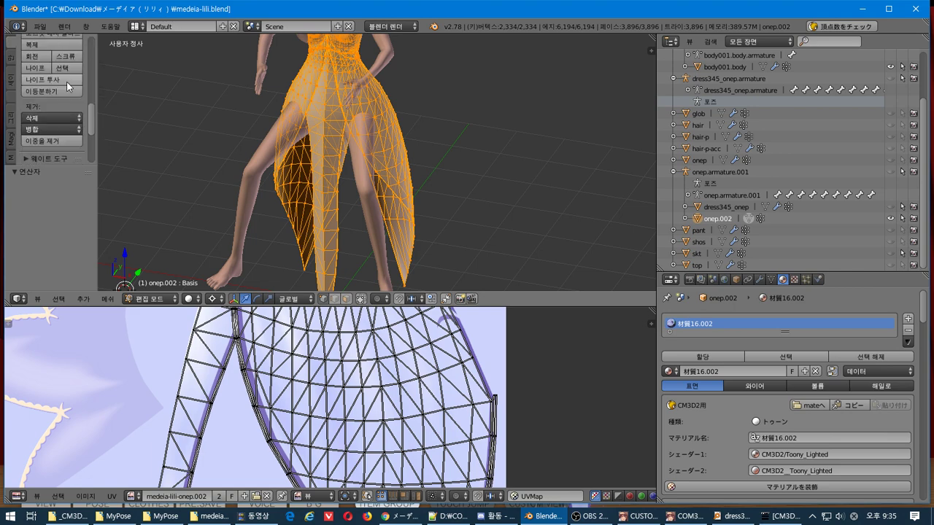
left_click(55, 46)
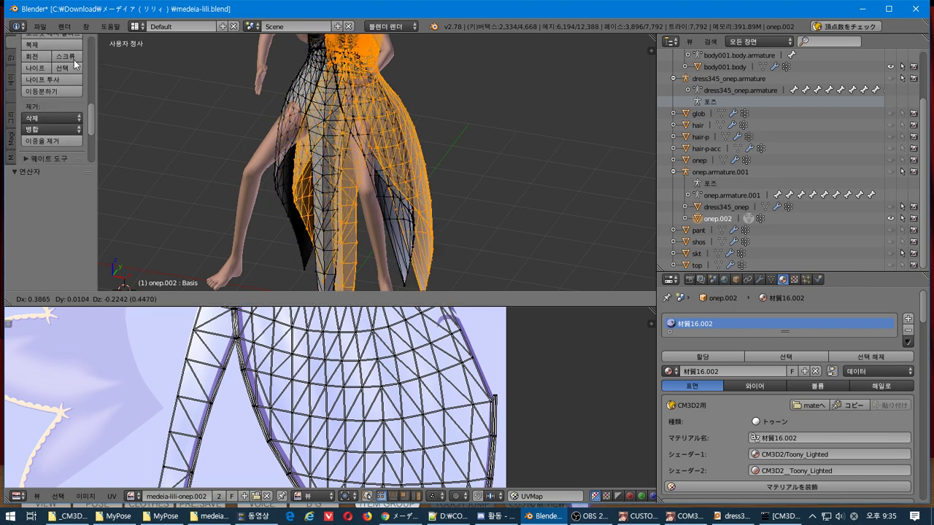
key("Escape")
left_click(107, 298)
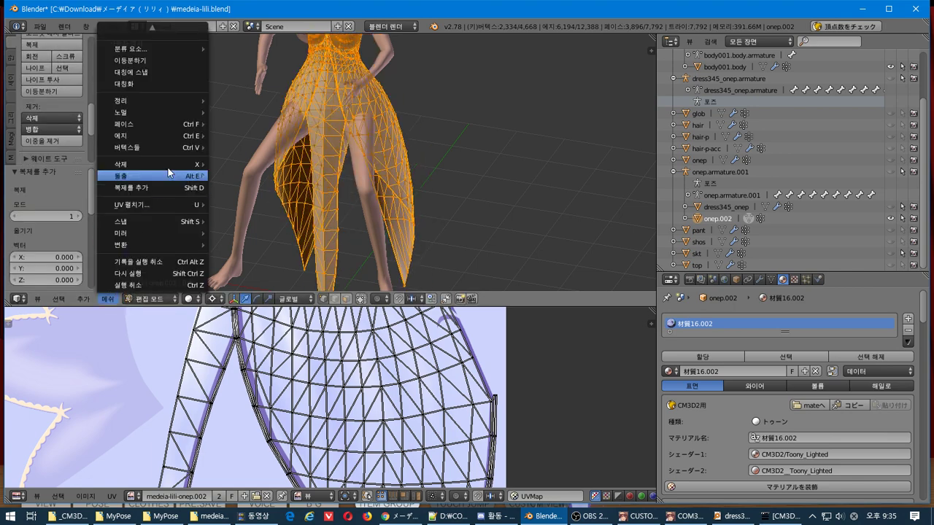
mouse_move(182, 124)
left_click(231, 123)
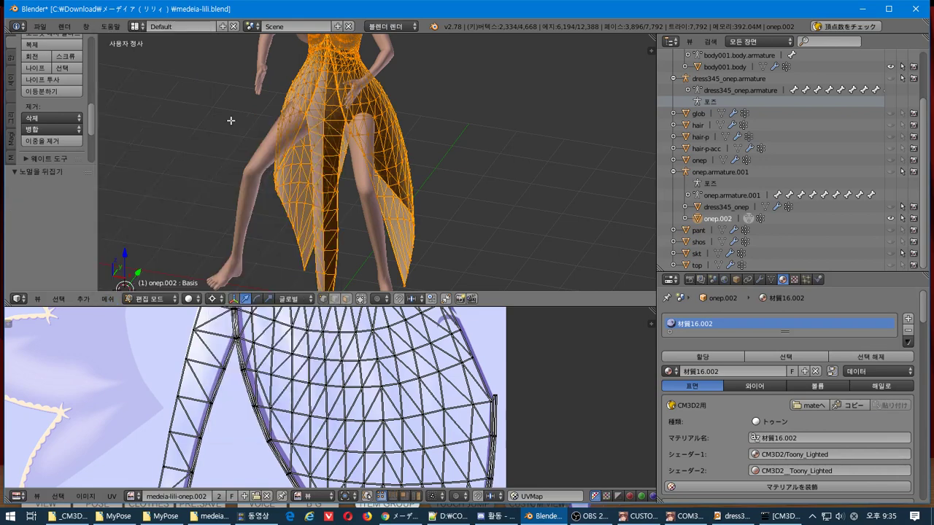
Step: Export the dress as a CM3D2 model, overwriting medeia-lili-onep.model in the medeia-lili mod folder
left_click(40, 26)
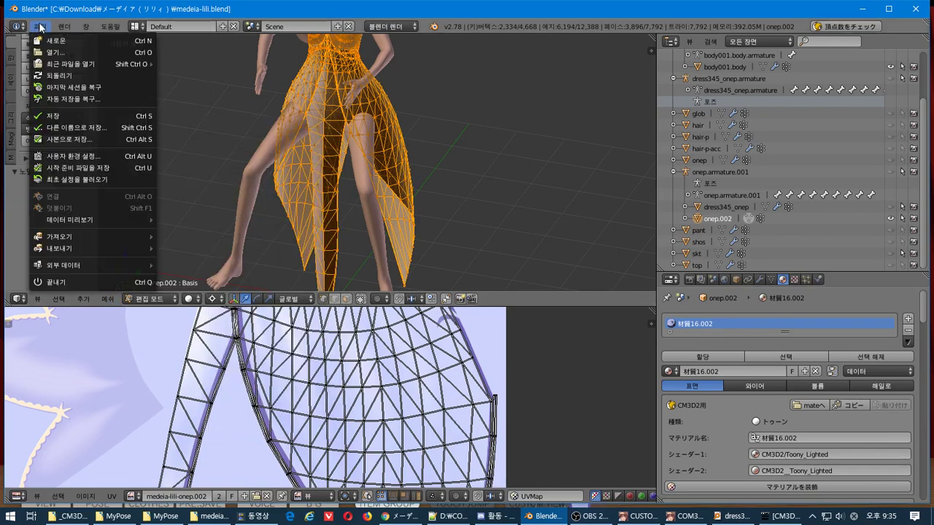
mouse_move(122, 246)
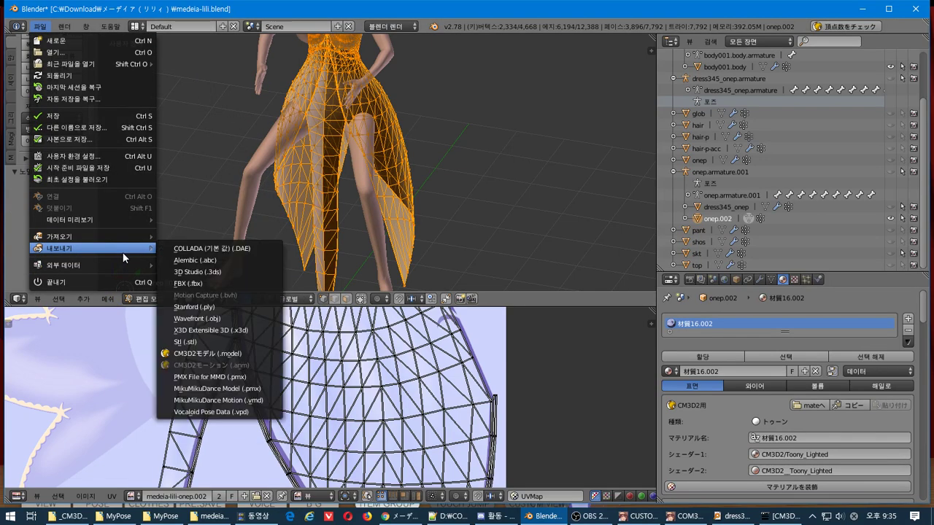
left_click(218, 347)
left_click(221, 96)
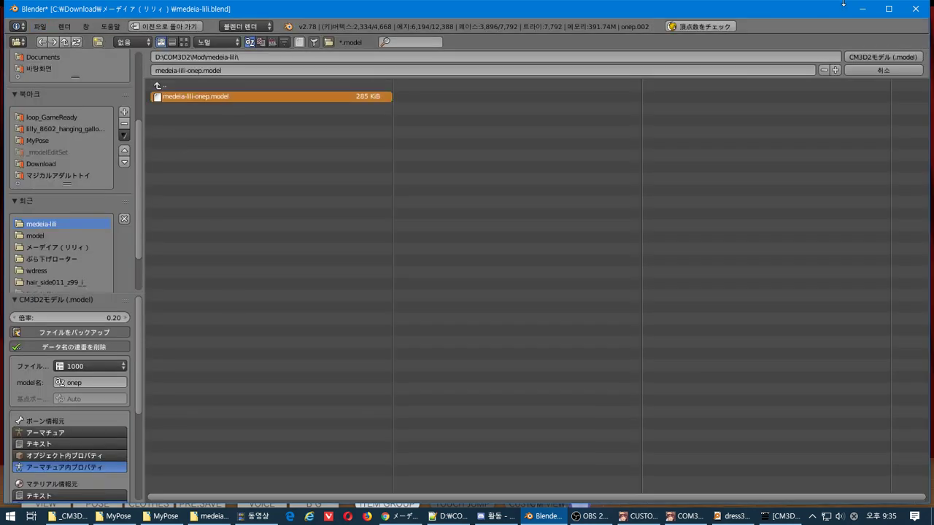
left_click(885, 69)
Step: Switch to Custom Order Maid 3D 2, reapply the medeia-lili-onep dress and inspect its skirt on the character
key("alt+Tab")
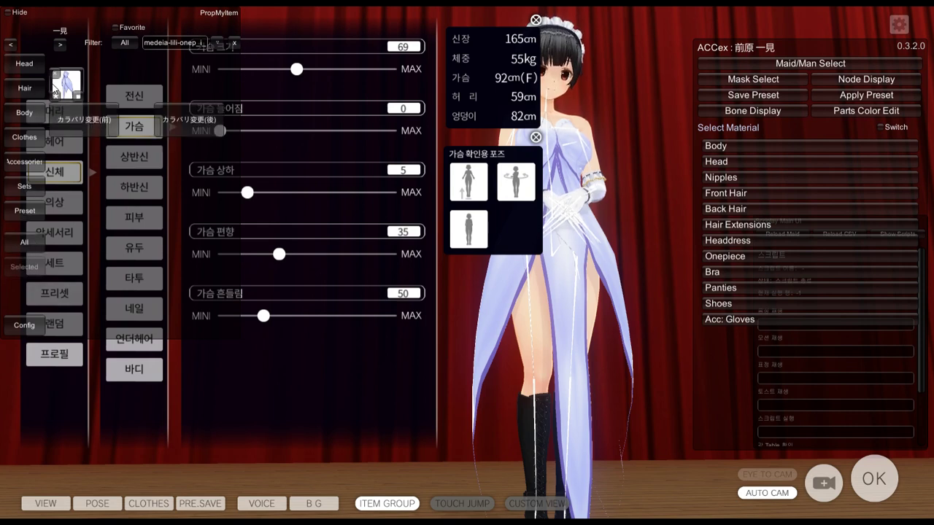
left_click(58, 75)
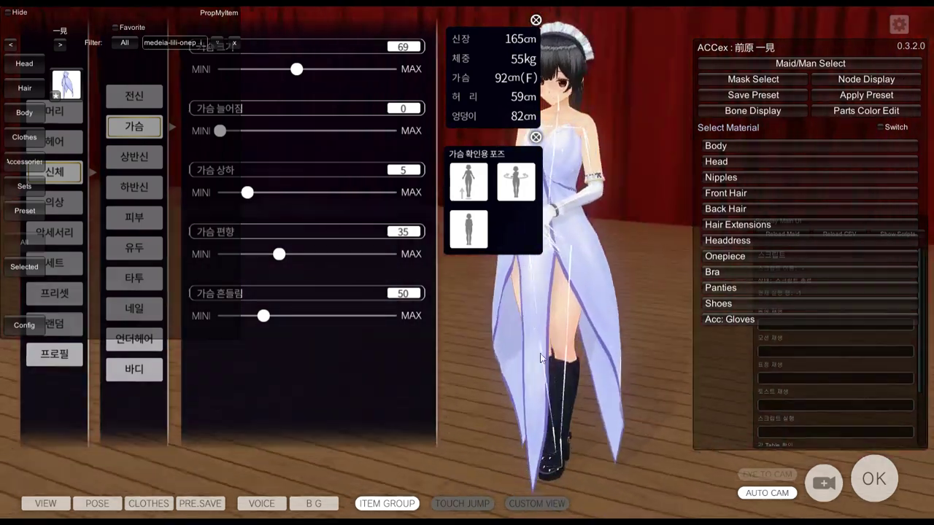
right_click_drag(539, 353, 628, 320)
Step: Switch to Chrome, search Google for "페이스 블렌더" in a new tab and look through the results
key("alt+Tab")
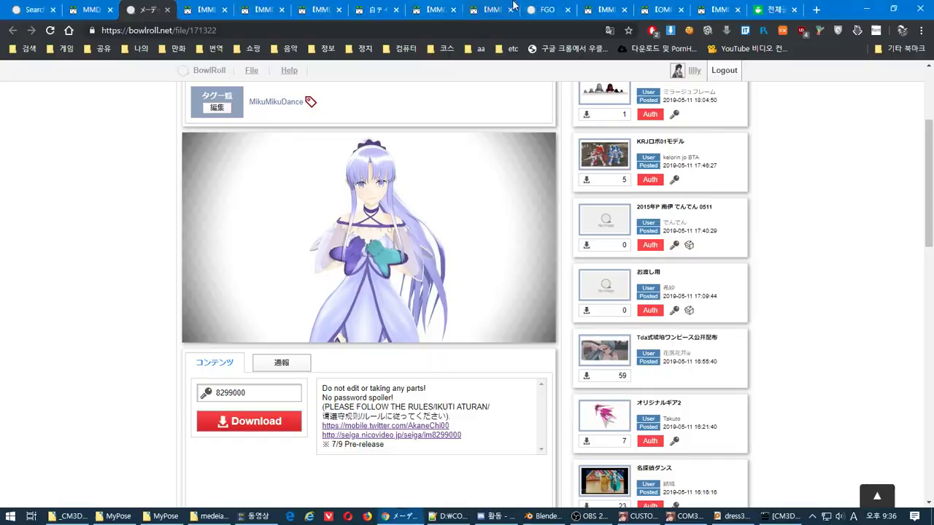
left_click(816, 10)
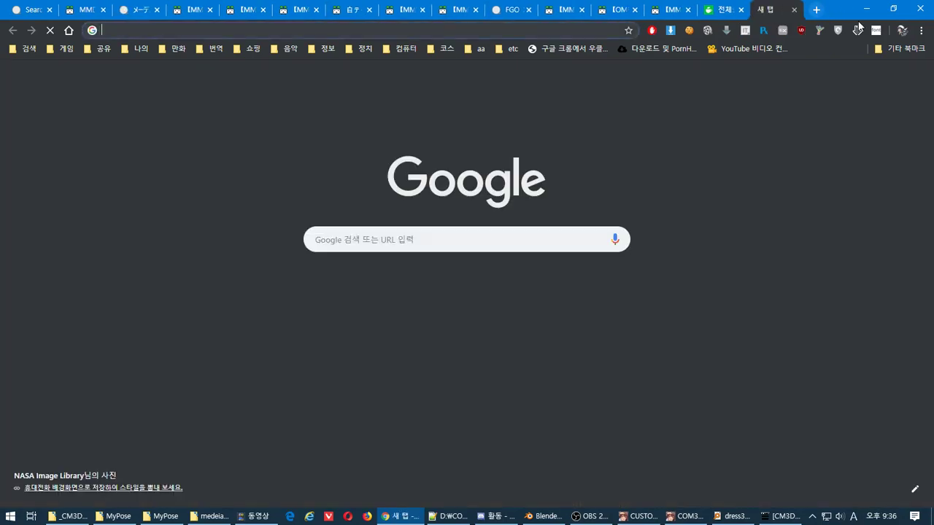
type("qmffosej vpdltm")
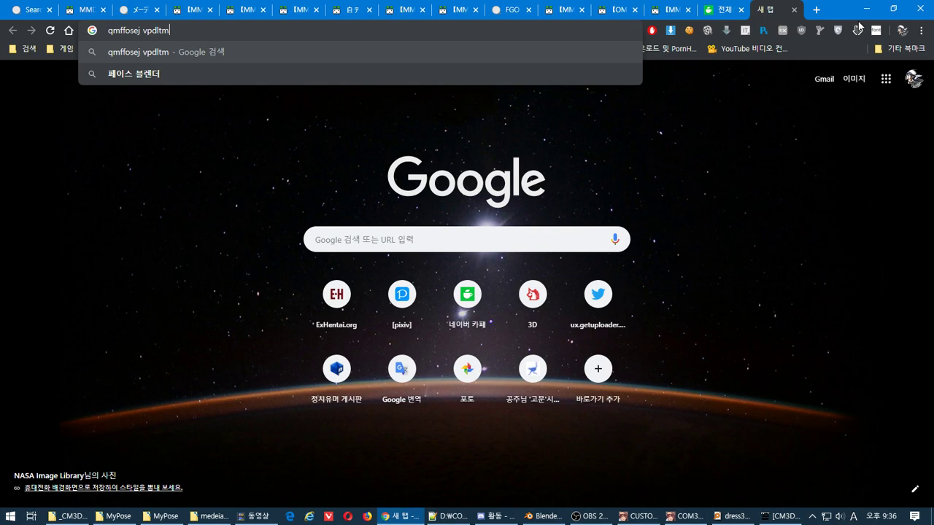
key("Down")
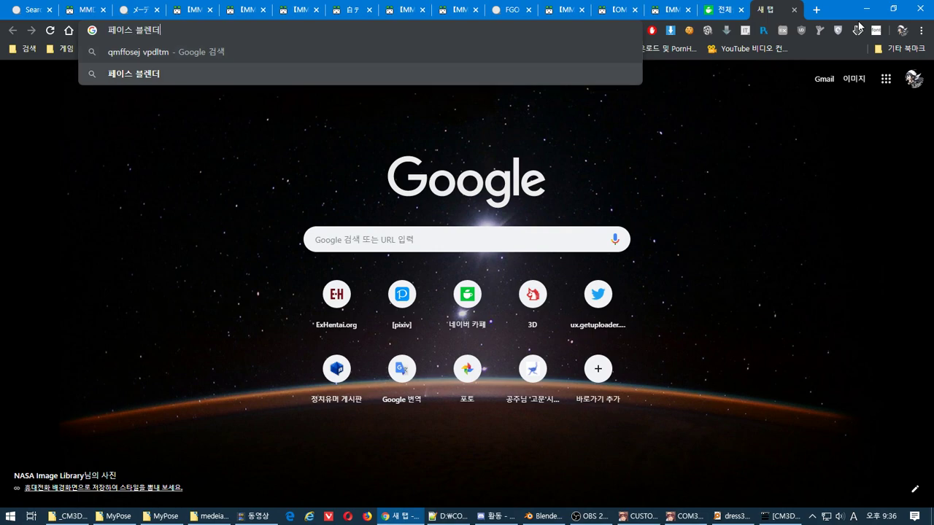
key("Return")
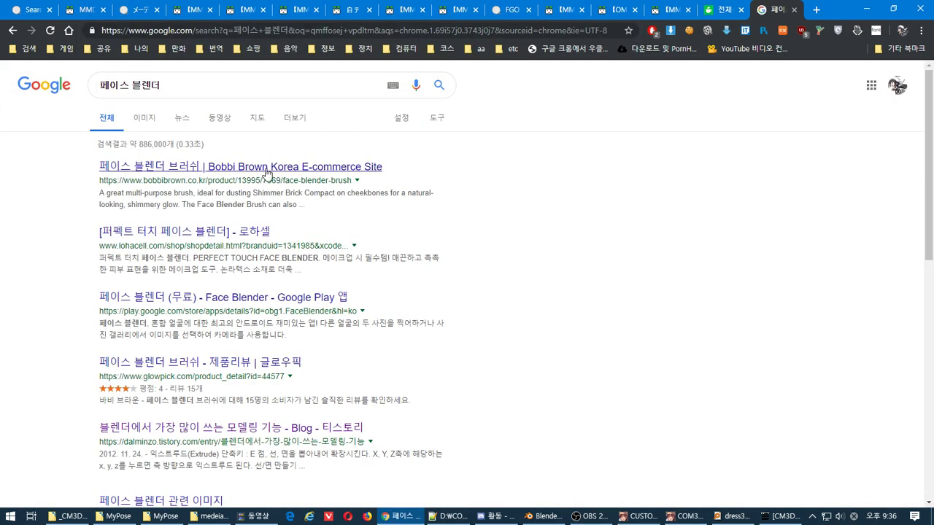
scroll(260, 156, "down", 6)
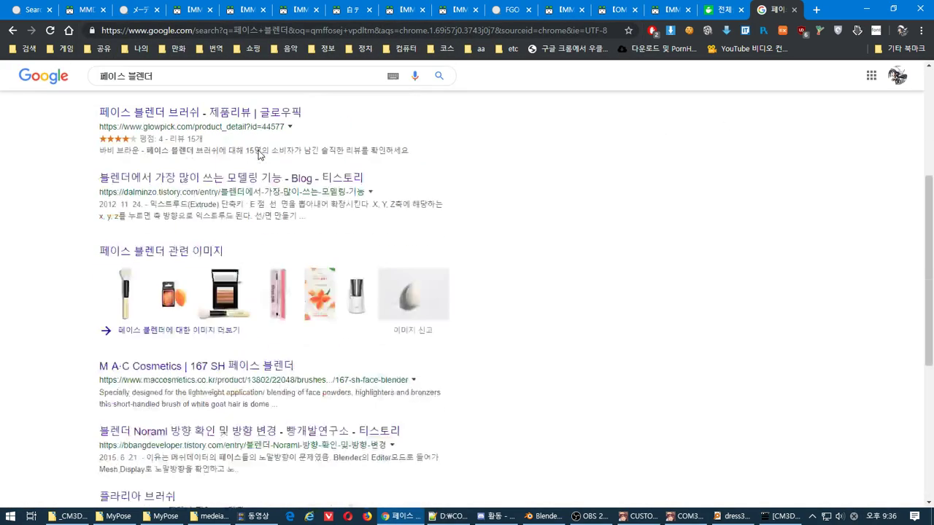
scroll(258, 155, "down", 3)
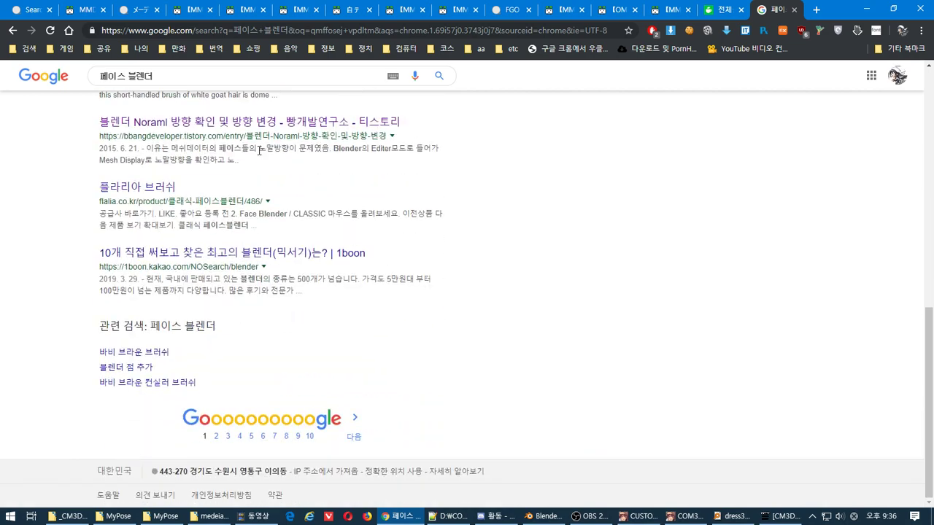
scroll(259, 151, "up", 10)
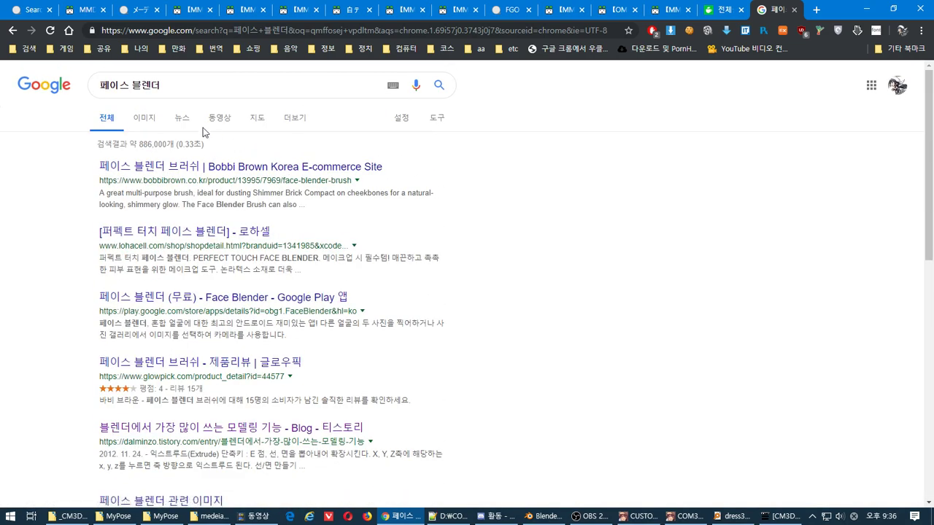
Step: Search Google for "블렌더 텍스쳐" instead
triple_click(131, 84)
type("블렌더 xprtm")
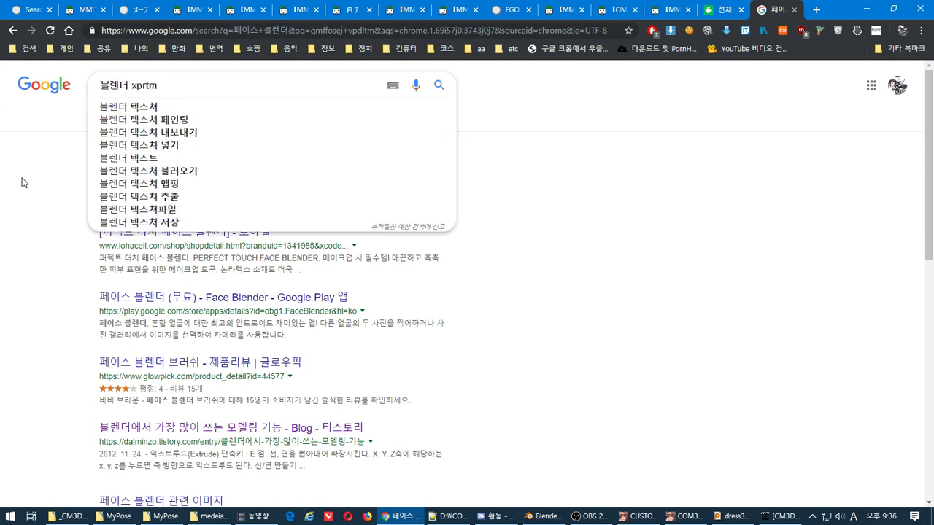
key("Down")
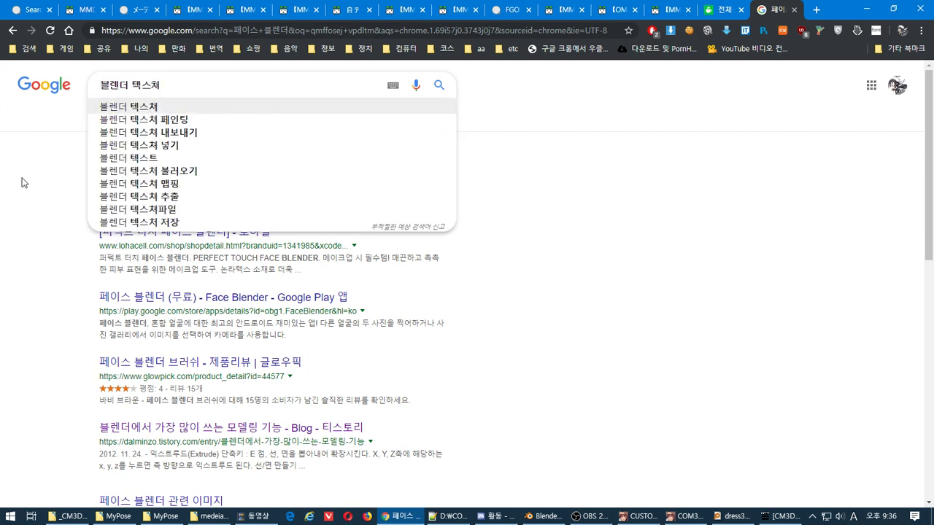
key("Return")
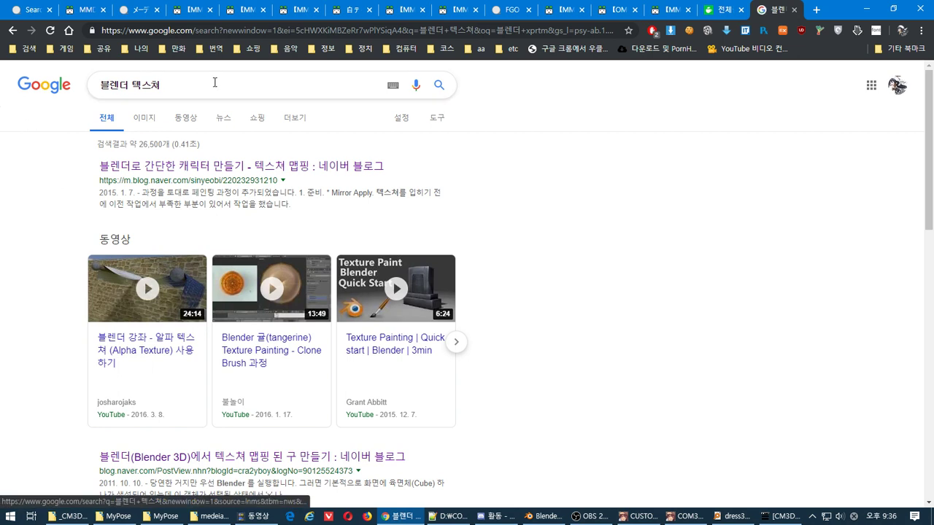
Step: Extend the Google query to "블렌더 텍스쳐 양면" and run the search
left_click(216, 85)
type("didaus")
key("BackSpace")
key("BackSpace")
key("BackSpace")
key("BackSpace")
key("BackSpace")
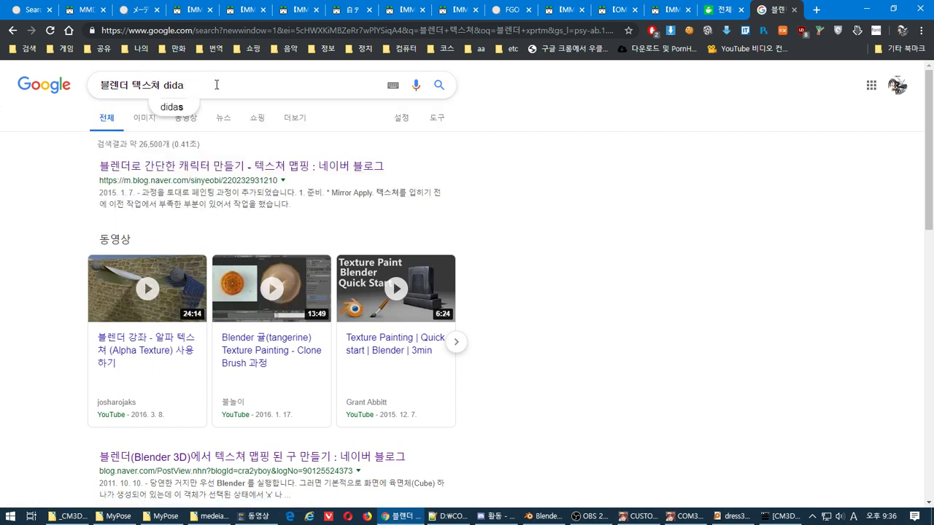
key("BackSpace")
key("Hangul")
type("아")
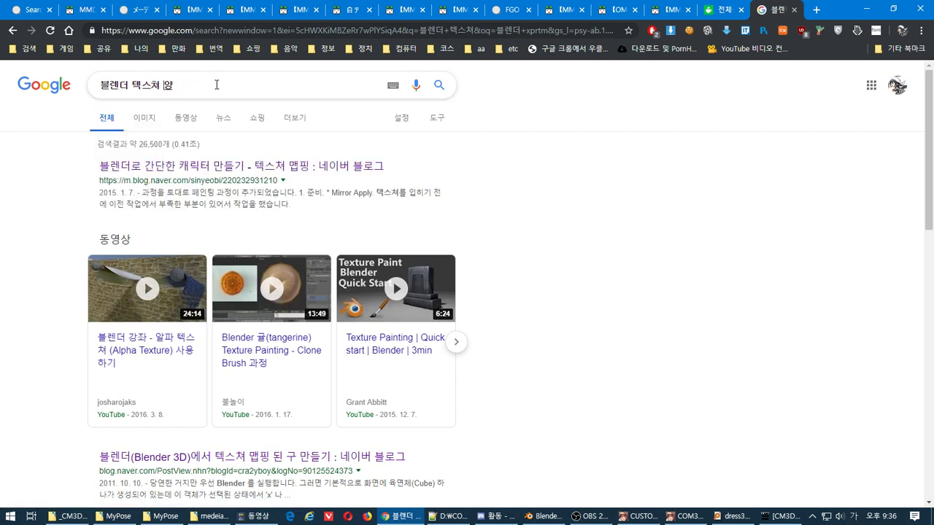
type("면")
key("Return")
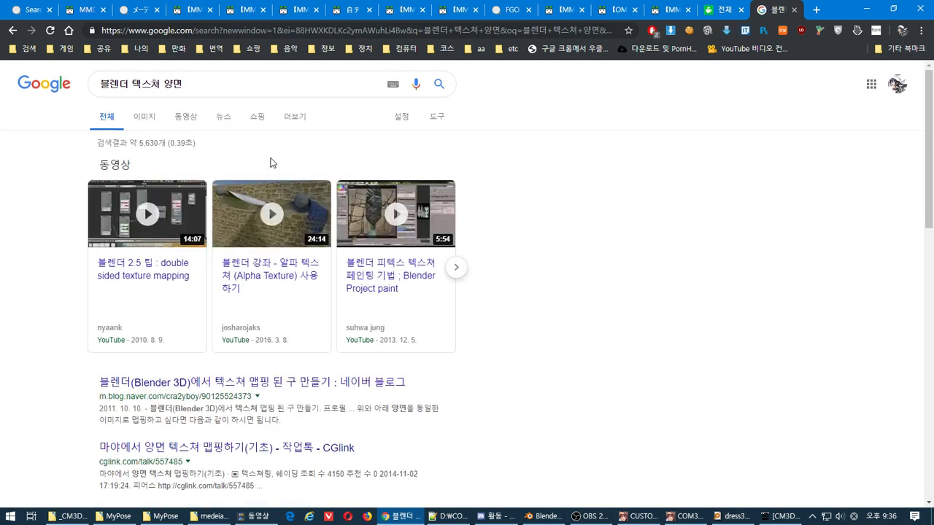
Step: Open the CGlink result on double-sided texture mapping in Maya, look through the article and close it
scroll(270, 163, "down", 2)
left_click(316, 334)
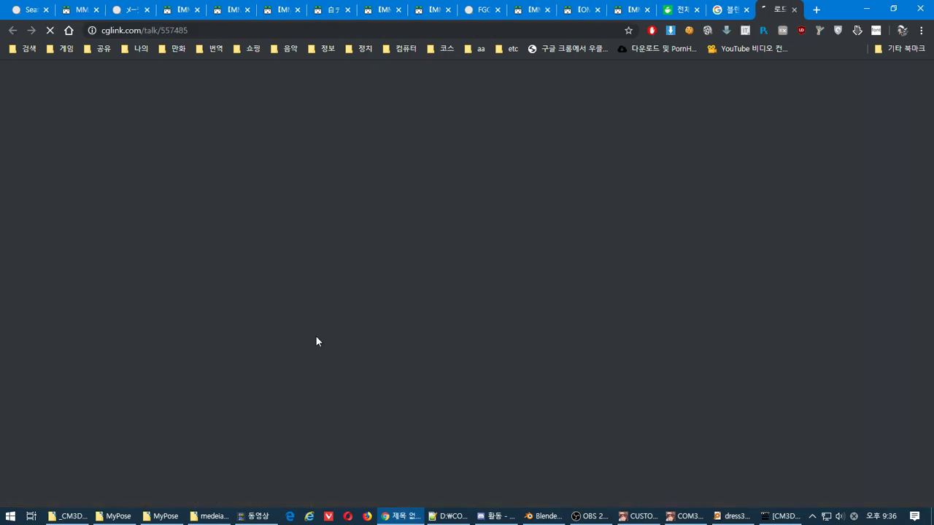
scroll(548, 303, "down", 8)
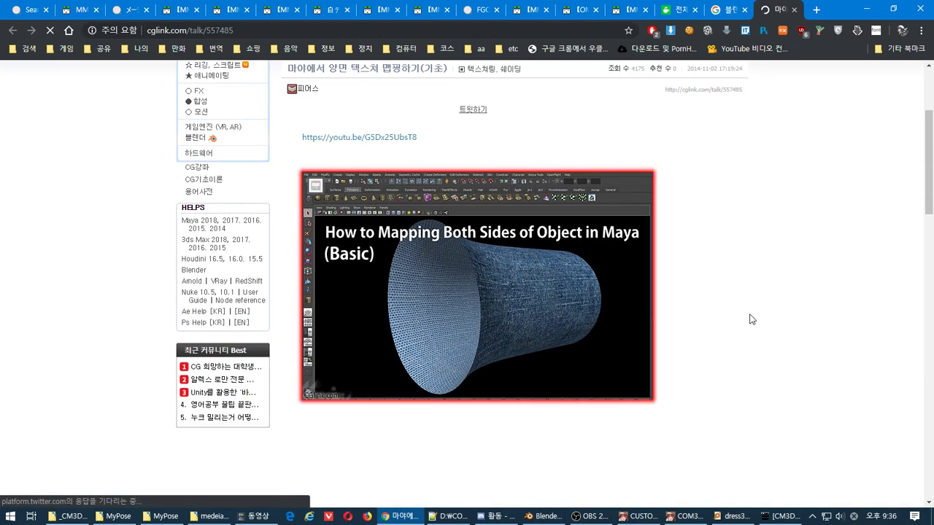
scroll(752, 318, "up", 10)
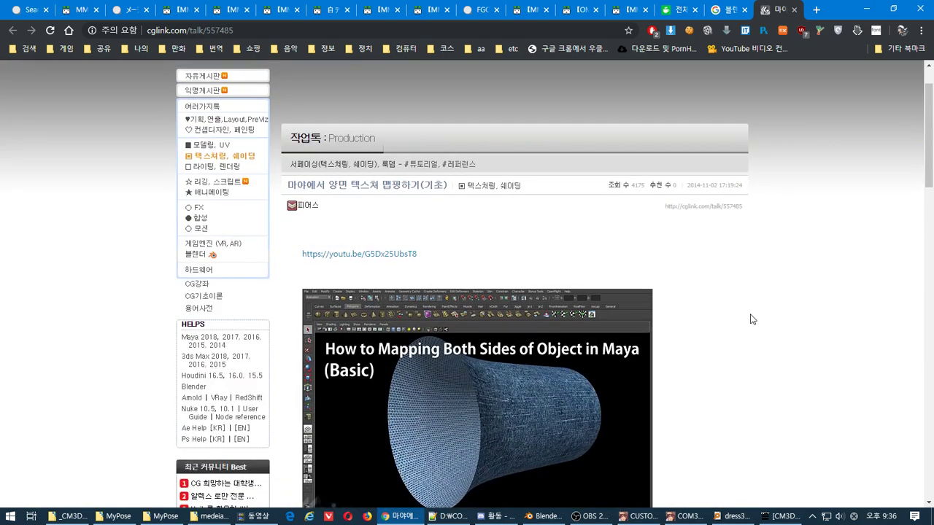
key("ctrl+w")
Step: Open the CLIP STUDIO ASK result about walls of a Blender-made 3D room turning black, and look through its text and screenshots
scroll(475, 307, "down", 3)
scroll(474, 308, "down", 2)
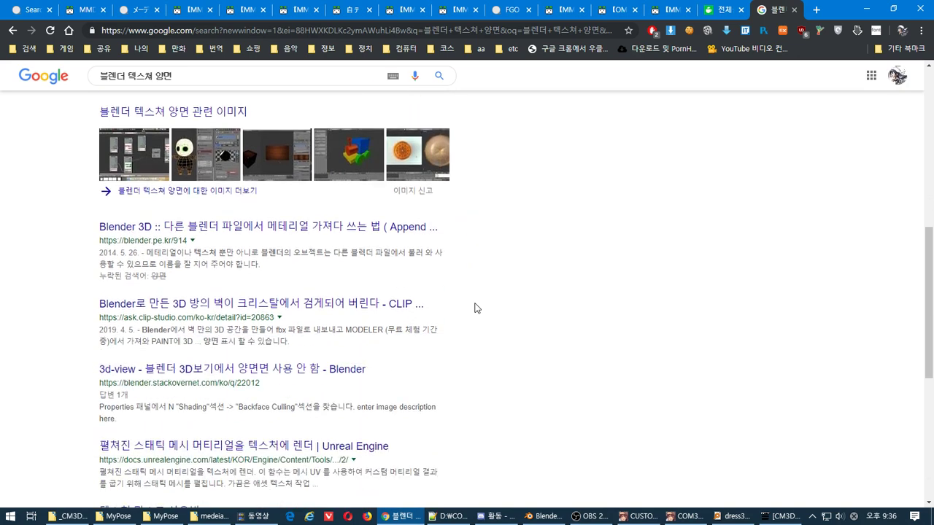
scroll(474, 308, "down", 2)
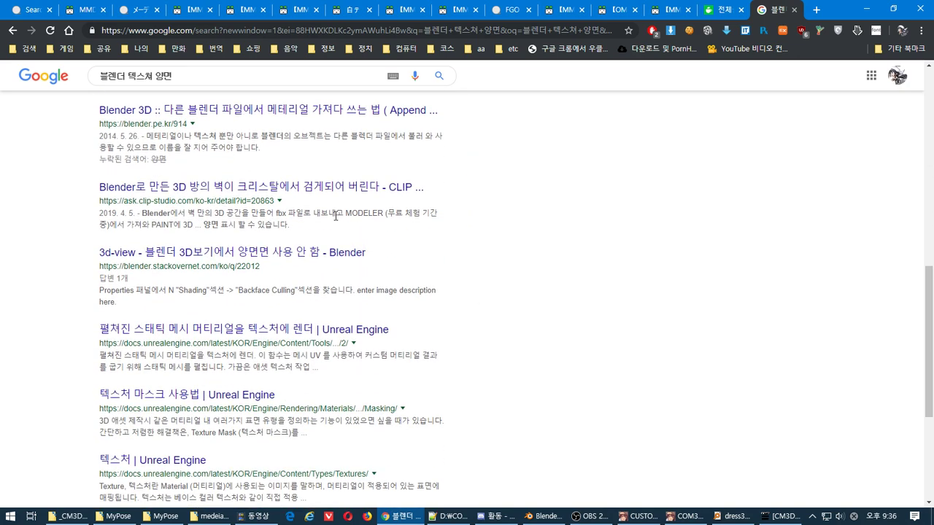
left_click(409, 186)
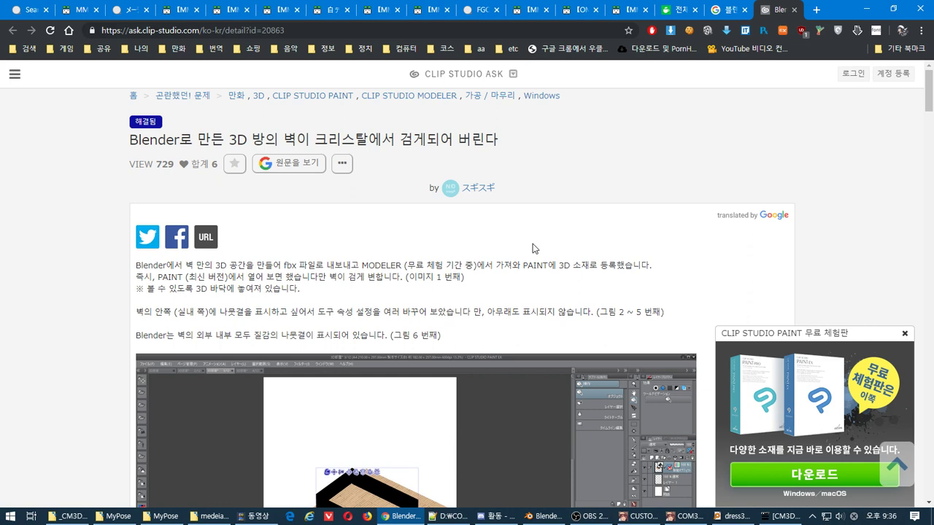
scroll(532, 249, "down", 1)
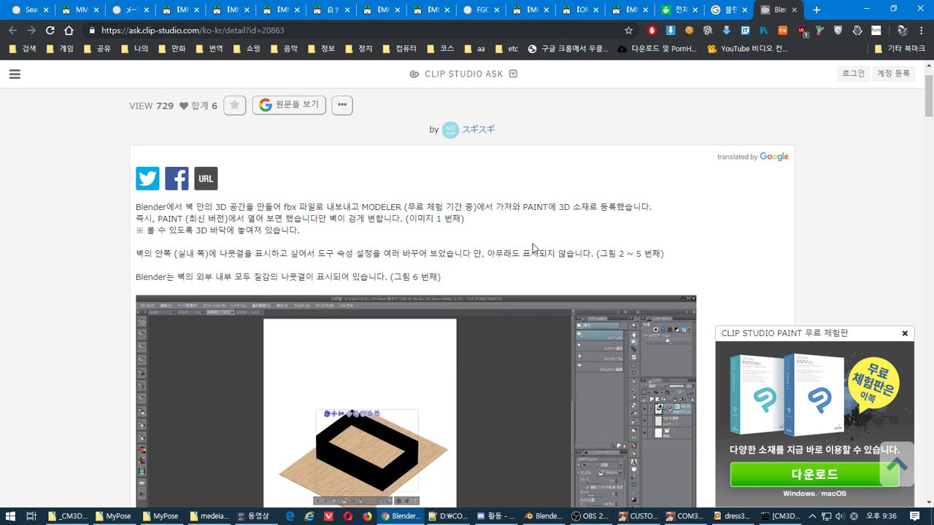
scroll(488, 233, "down", 1)
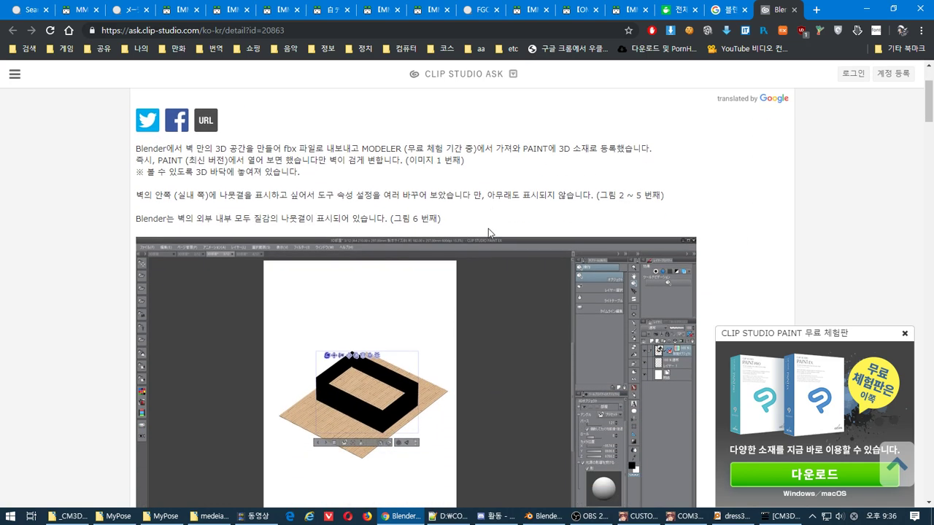
scroll(488, 232, "down", 6)
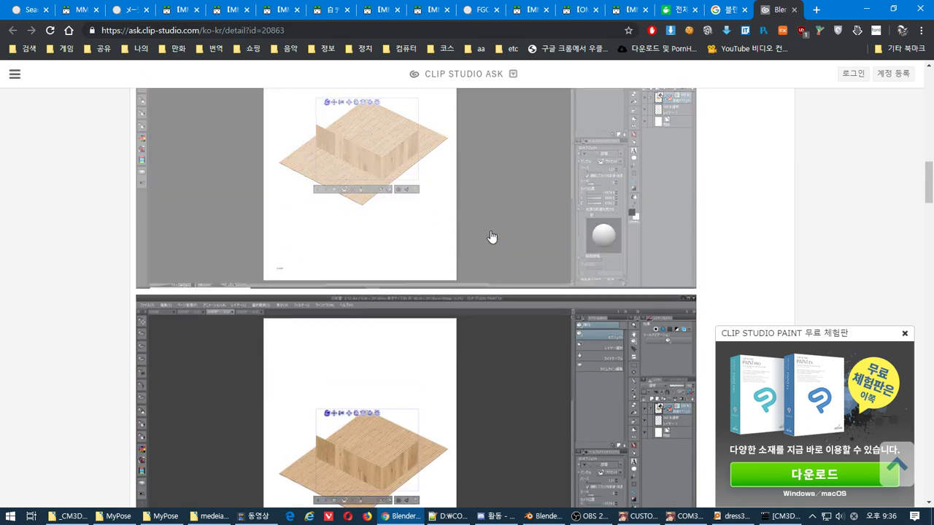
scroll(490, 230, "down", 1)
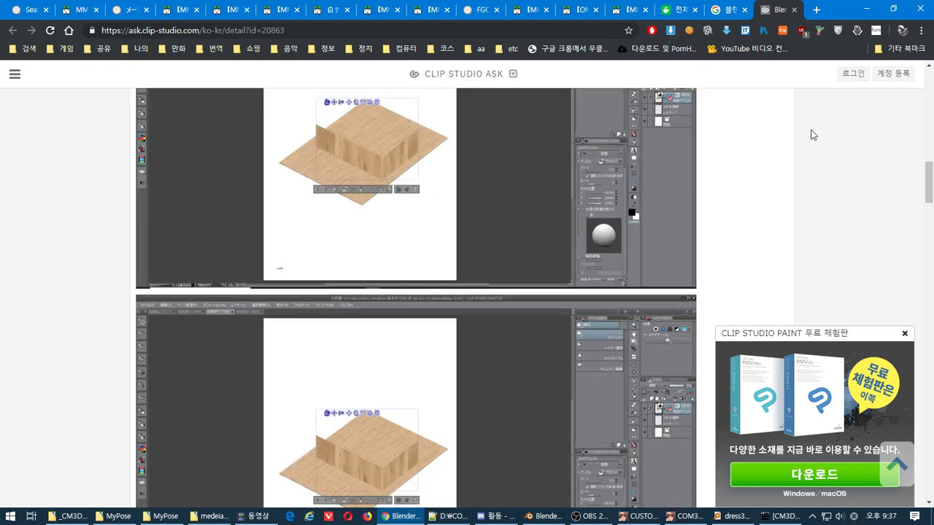
scroll(774, 137, "down", 10)
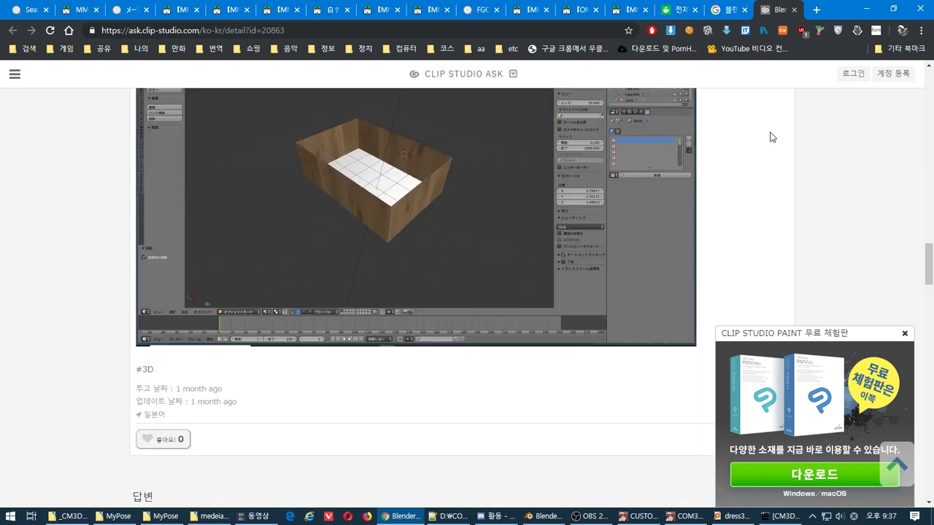
Step: Reread the CLIP STUDIO ASK question, comparing its wall screenshots with the Blender view and the posted answer
scroll(773, 137, "up", 5)
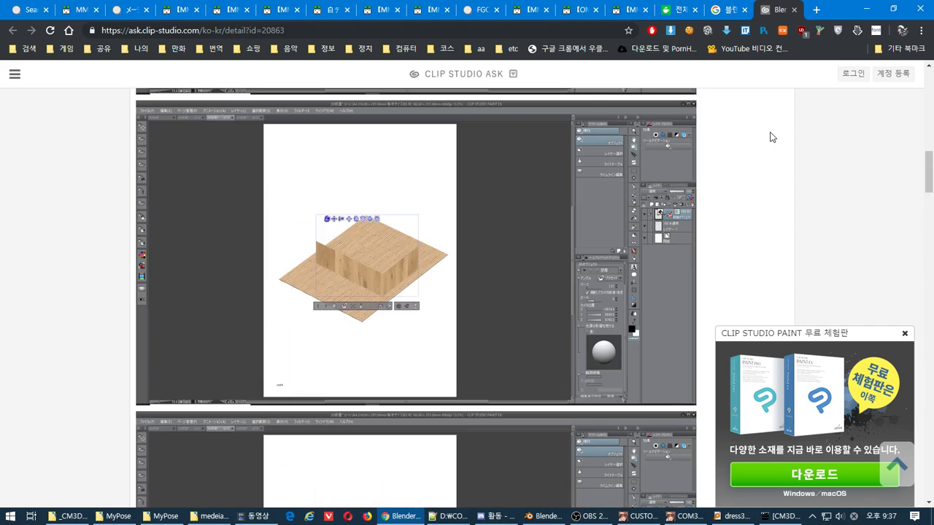
scroll(772, 137, "up", 5)
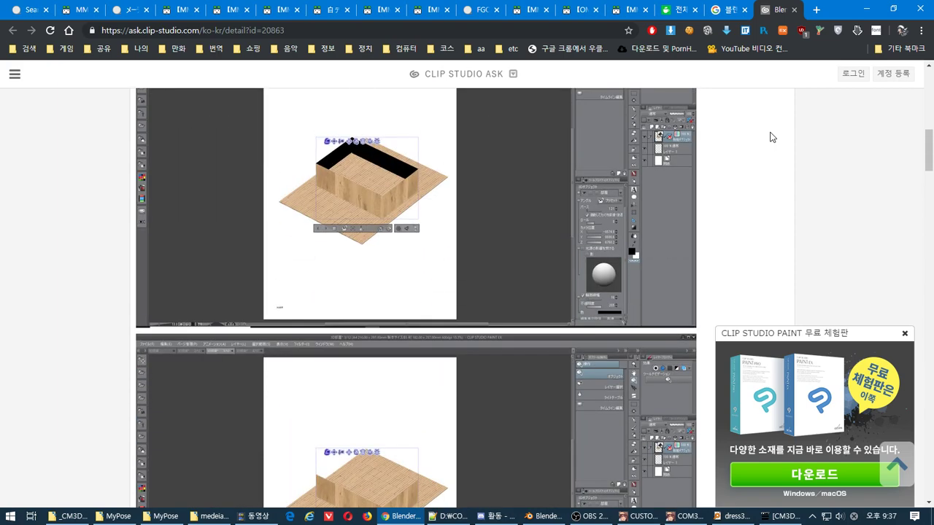
scroll(773, 138, "up", 5)
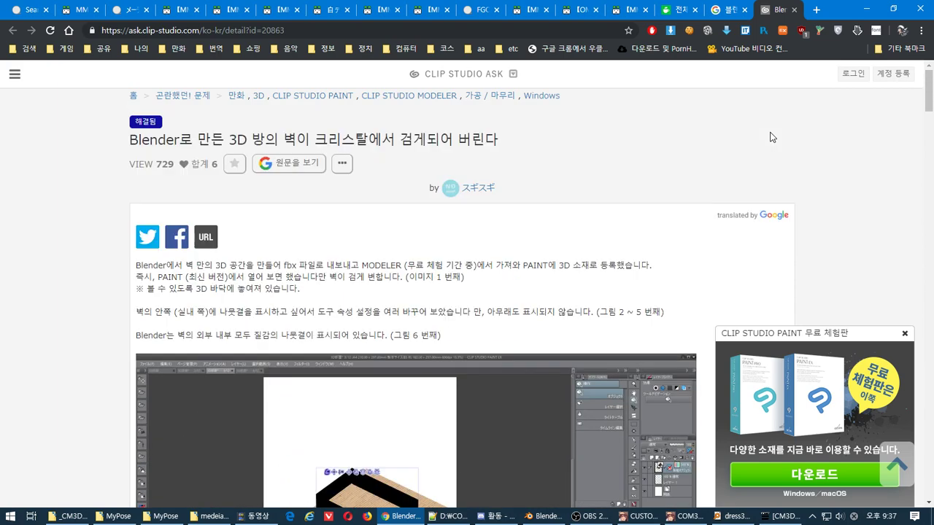
scroll(773, 137, "down", 4)
scroll(773, 137, "up", 3)
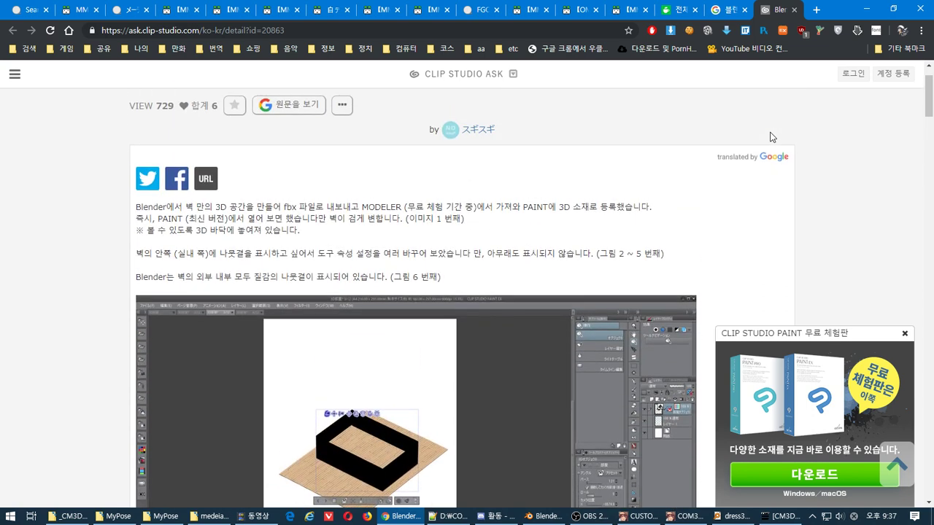
scroll(772, 137, "down", 1)
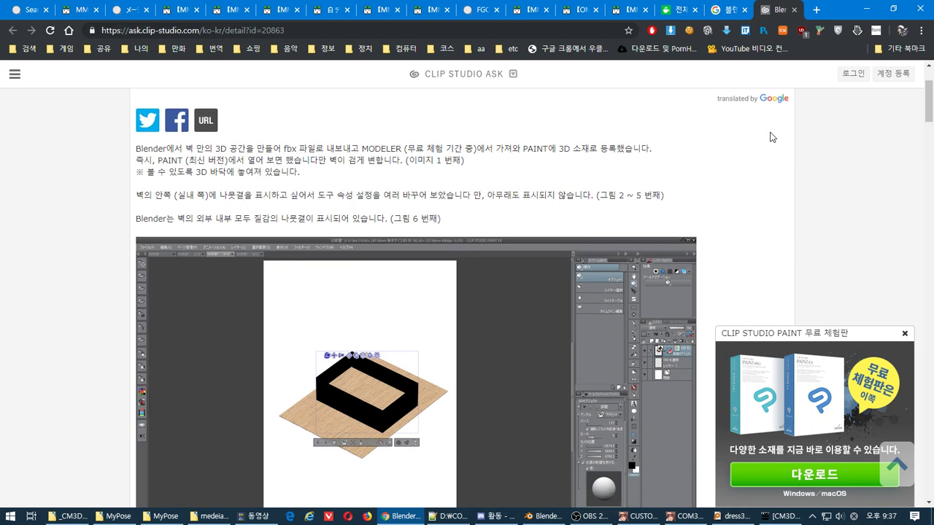
scroll(772, 137, "down", 20)
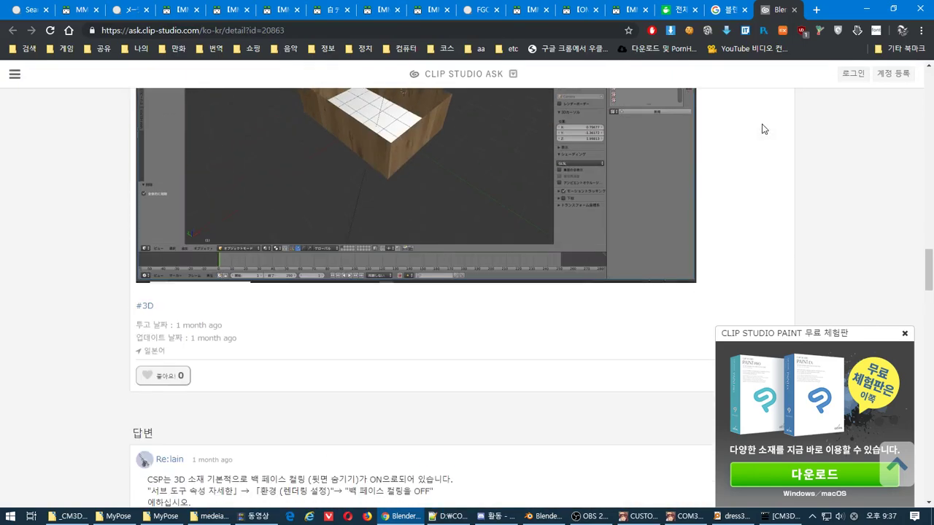
scroll(711, 209, "up", 3)
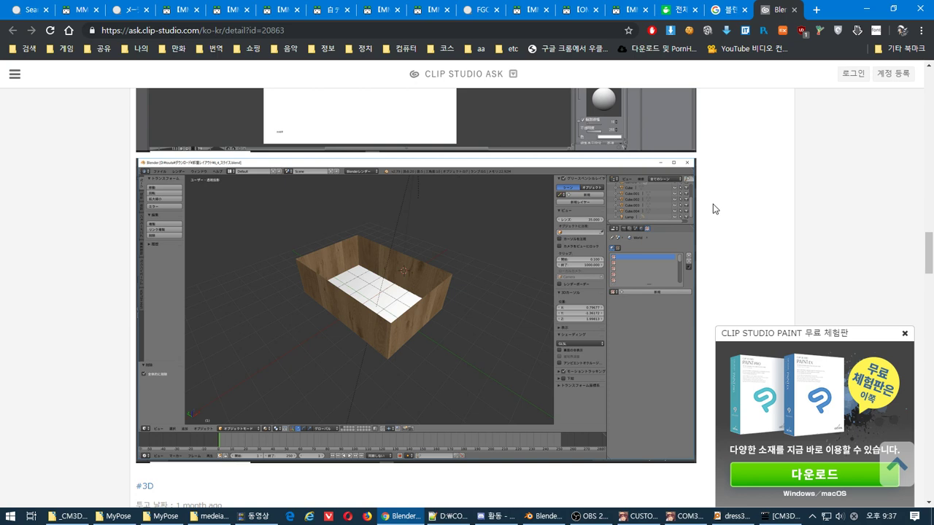
scroll(714, 209, "up", 10)
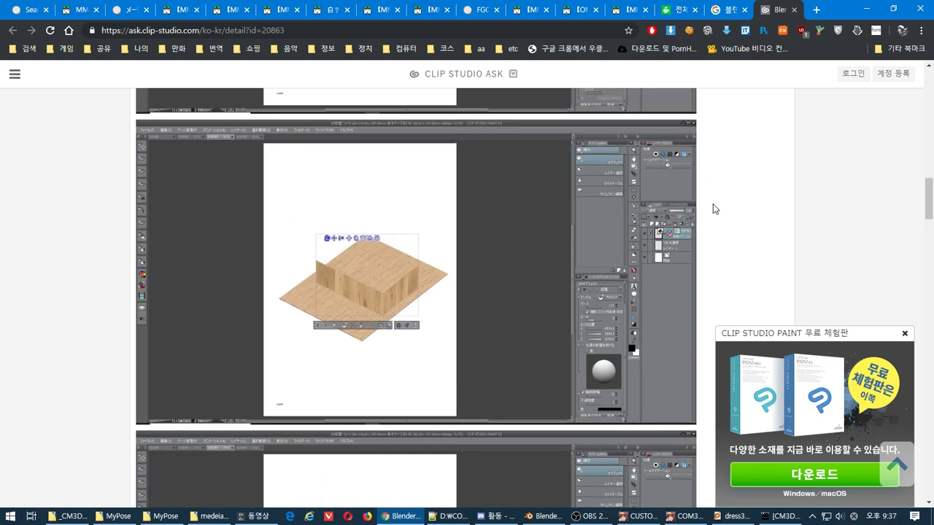
scroll(714, 208, "up", 7)
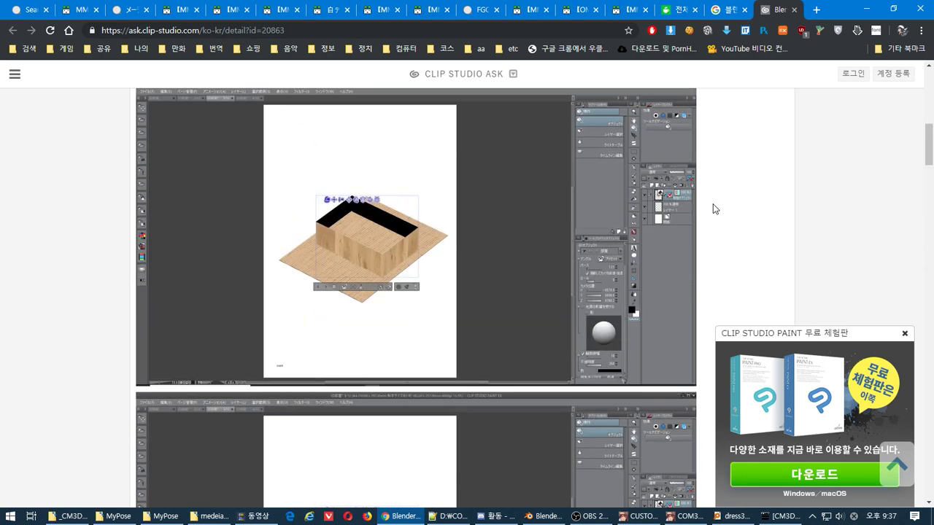
Step: Switch to Blender and put the onep.002 dress into Edit Mode, with its skirt mesh in view
key("alt+Tab")
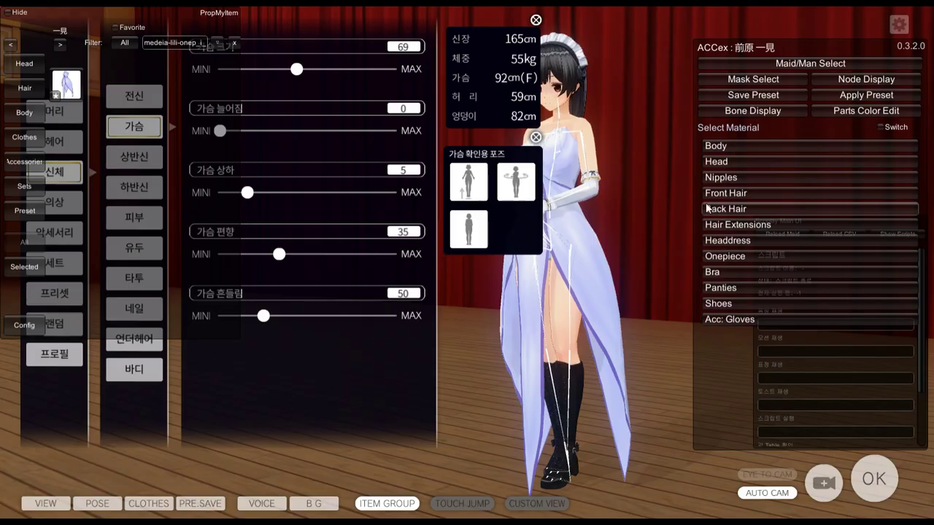
key("alt+Tab")
key("Tab")
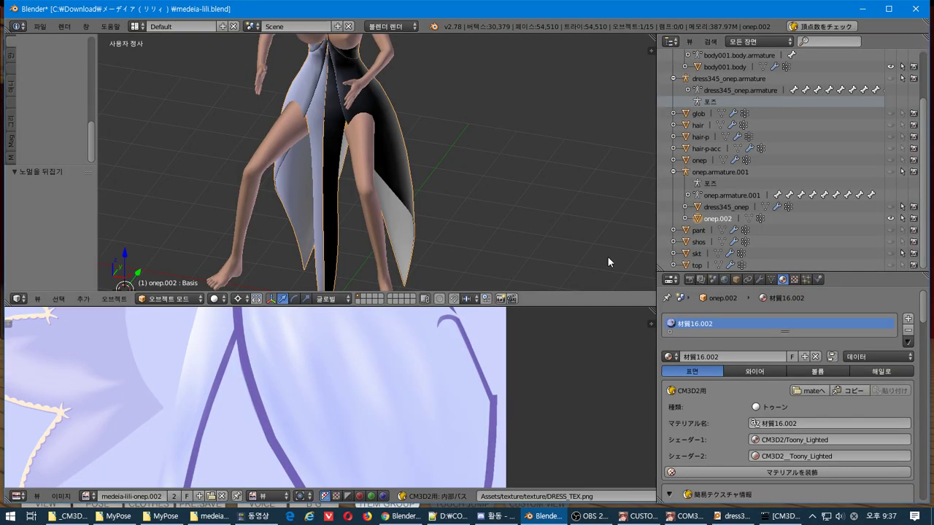
middle_click_drag(520, 220, 481, 185)
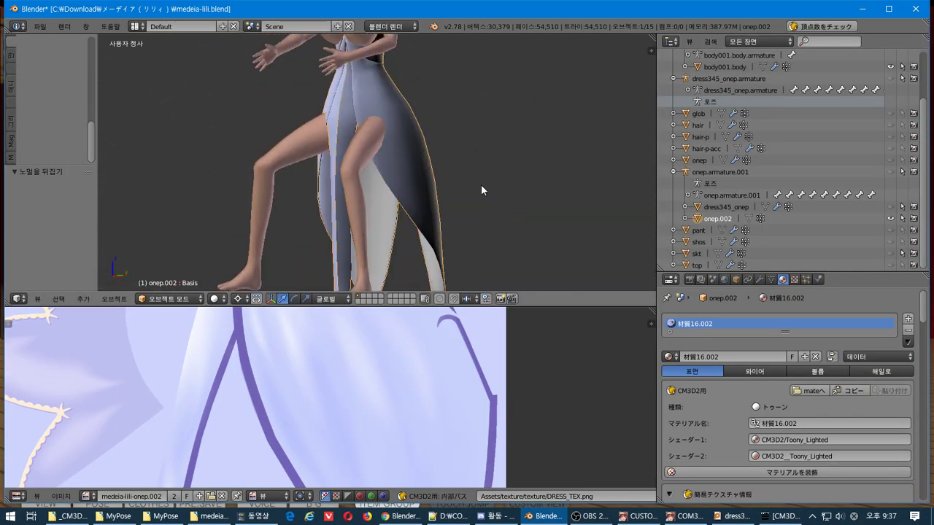
key("v")
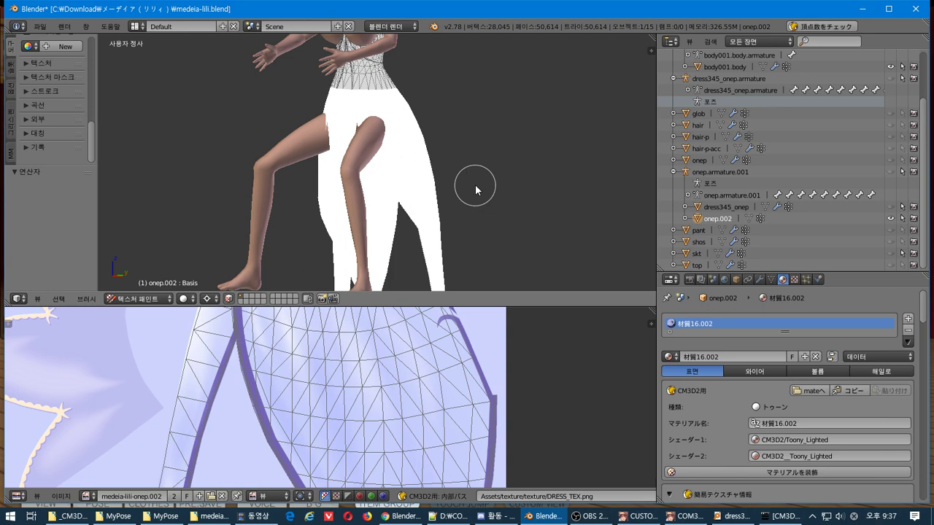
key("Tab")
middle_click_drag(321, 208, 346, 209)
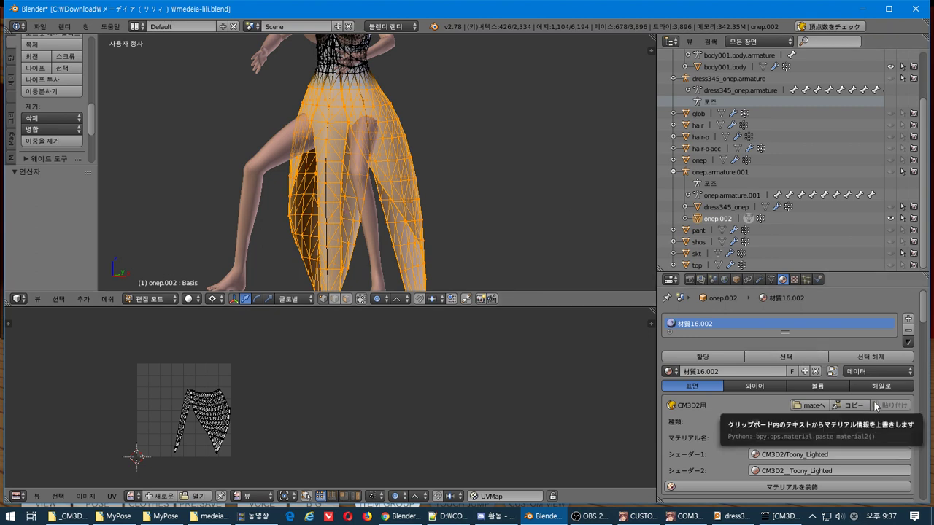
Step: Look through the material settings of 材質16.002, including the MMD Material and MMD Texture options
scroll(874, 404, "down", 10)
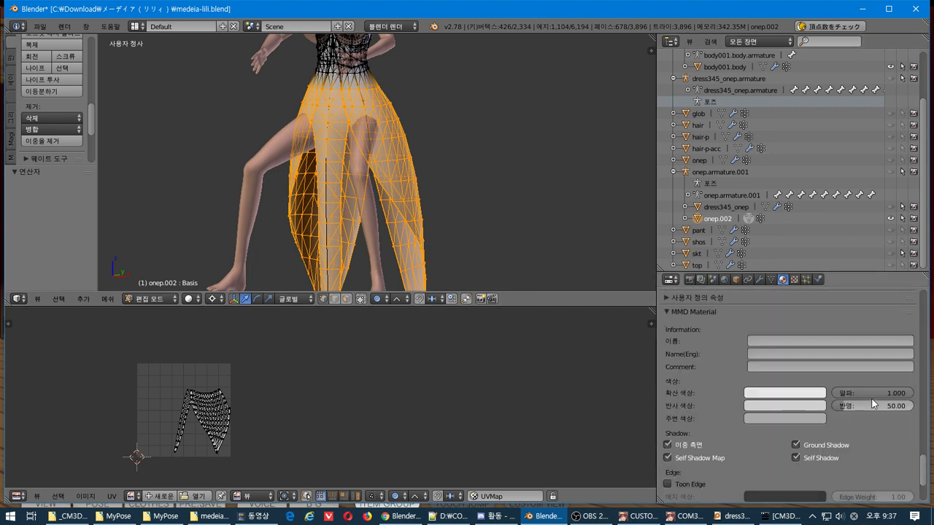
scroll(873, 404, "down", 3)
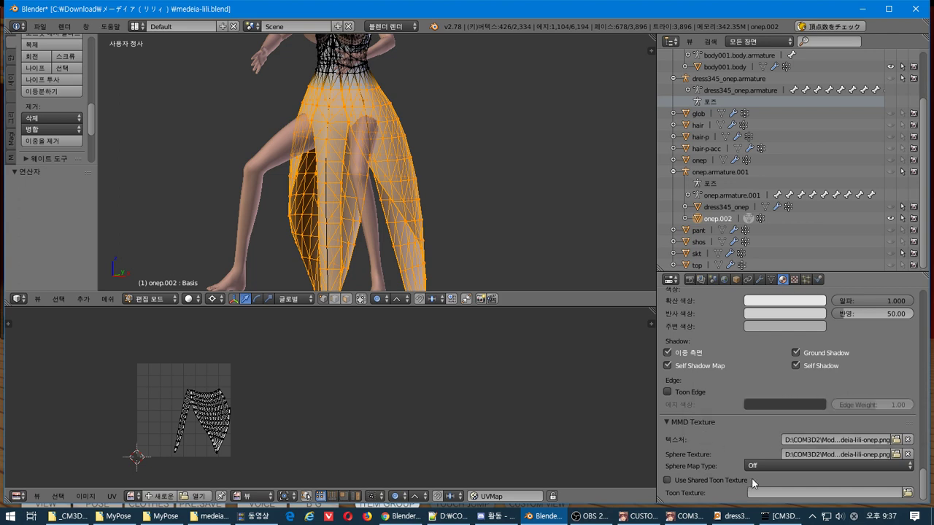
scroll(732, 428, "up", 10)
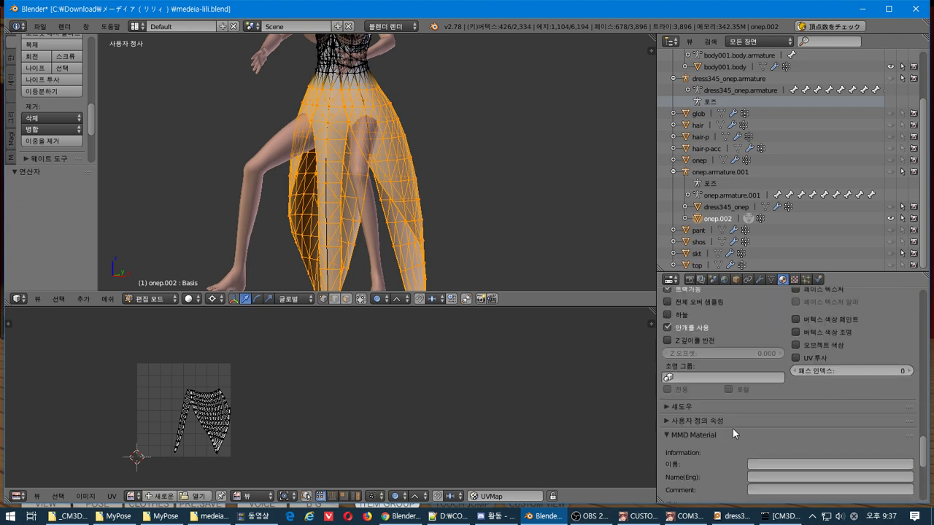
scroll(728, 429, "up", 10)
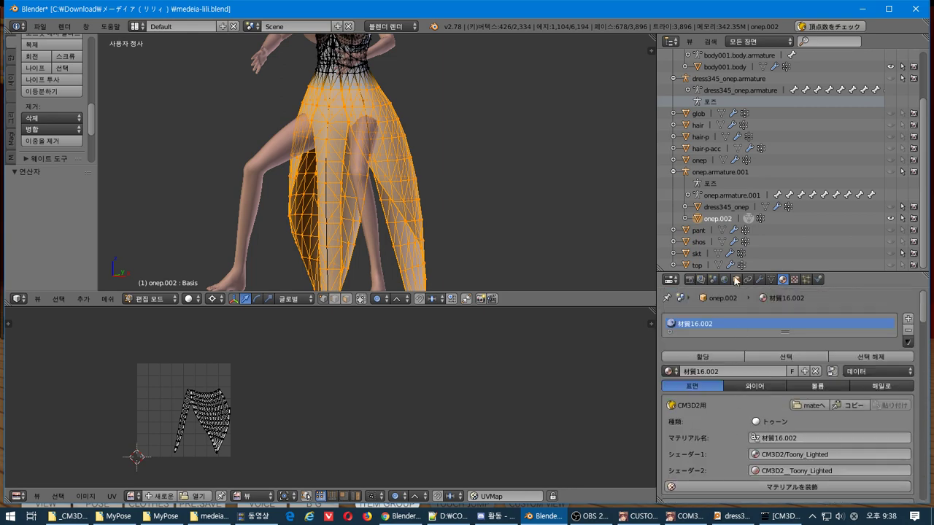
Step: Try the Wire, Volume, Halo and Surface types on material 材質16.002, ending with Wire (와이어)
left_click(779, 392)
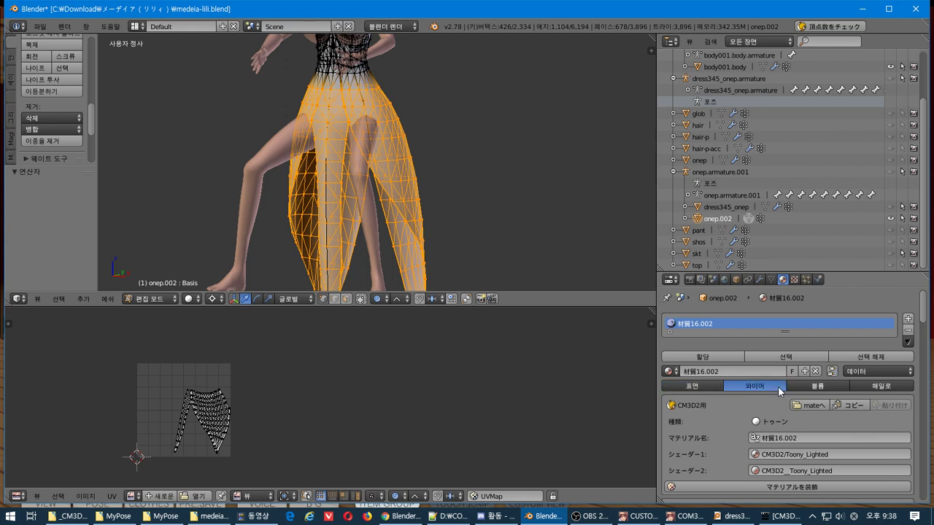
left_click(813, 387)
left_click(879, 387)
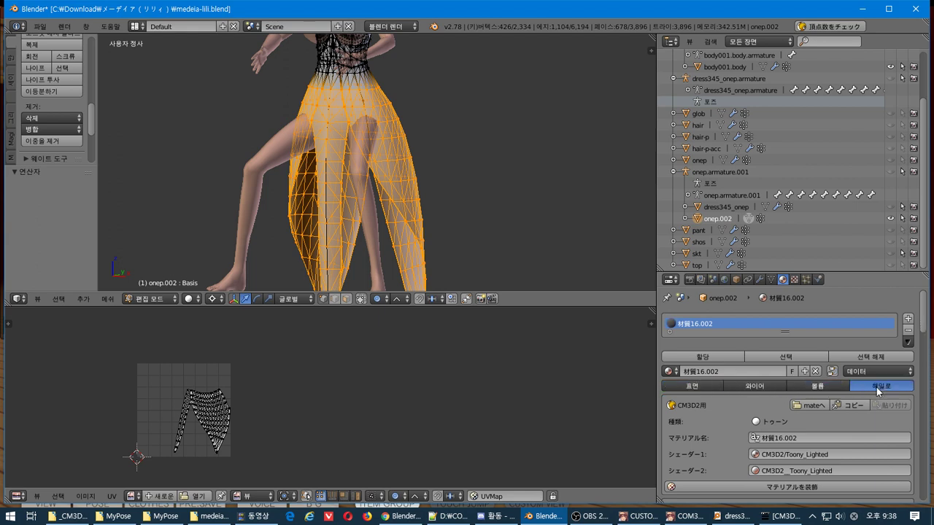
left_click(695, 385)
left_click(763, 387)
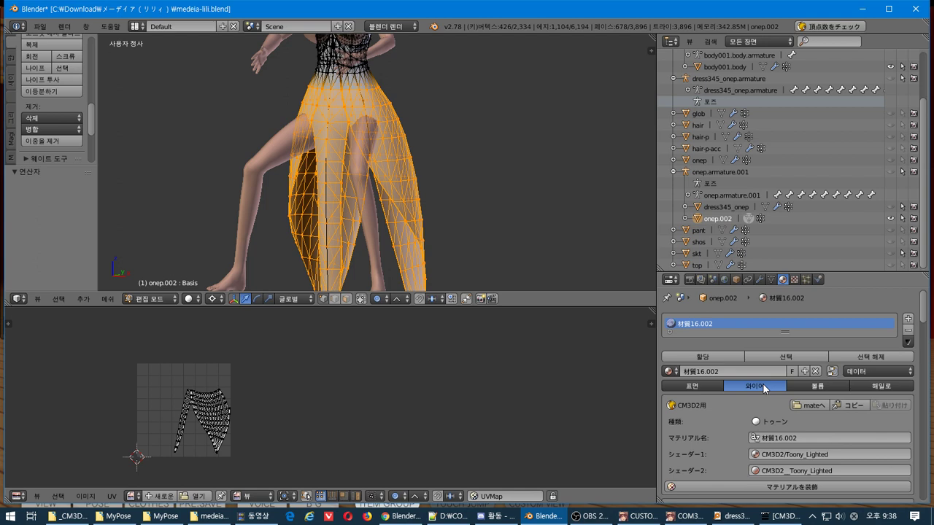
Step: In the medeia-lili mod folder, rename the backup medeia-lili-onep.model.bak as medeia-lili-onep_z1.model, accepting the extension change
mouse_move(919, 310)
left_mouse_down()
mouse_move(928, 343)
mouse_move(929, 300)
left_mouse_up()
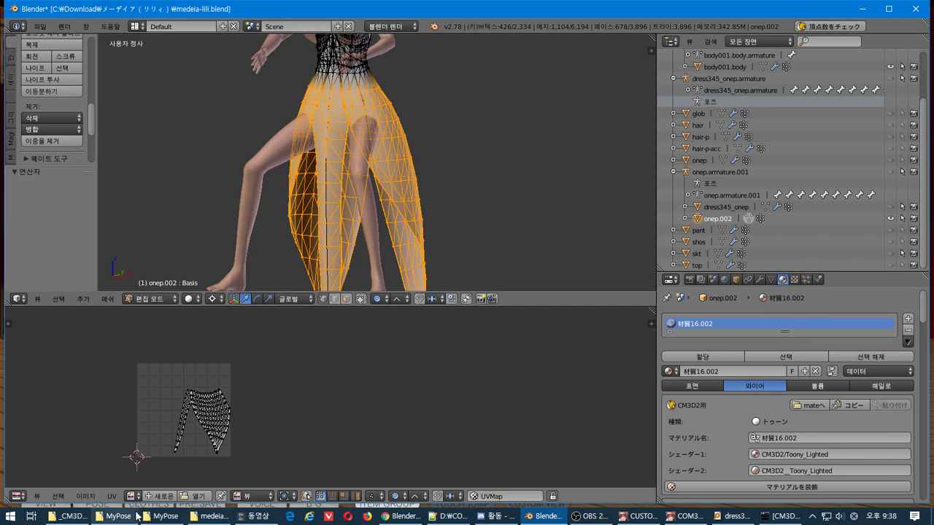
left_click(199, 516)
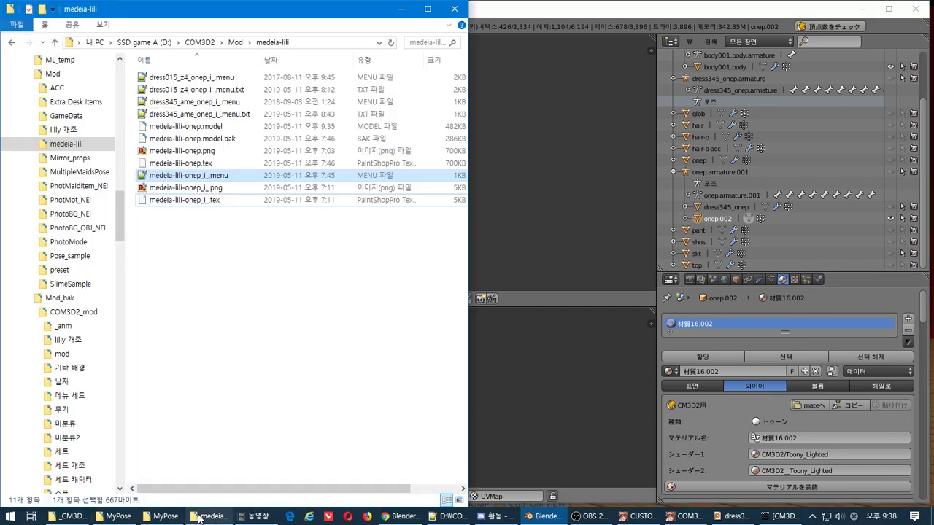
left_click(175, 144)
left_click(201, 140)
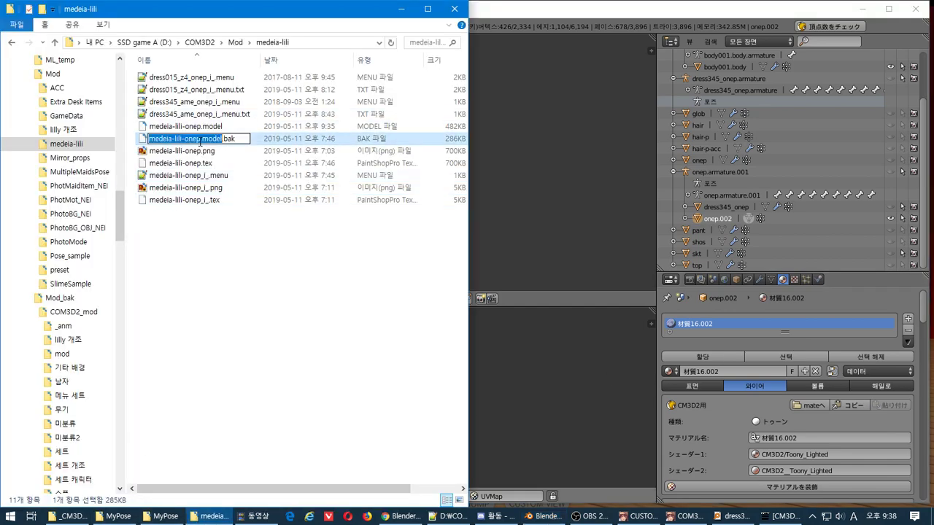
left_click(200, 139)
type("_z1")
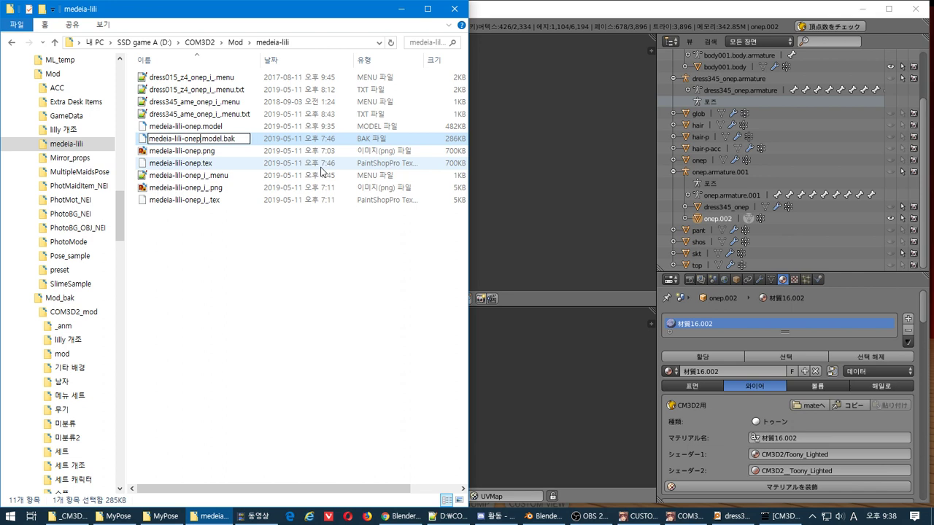
key("BackSpace")
key("BackSpace")
key("BackSpace")
key("BackSpace")
key("Return")
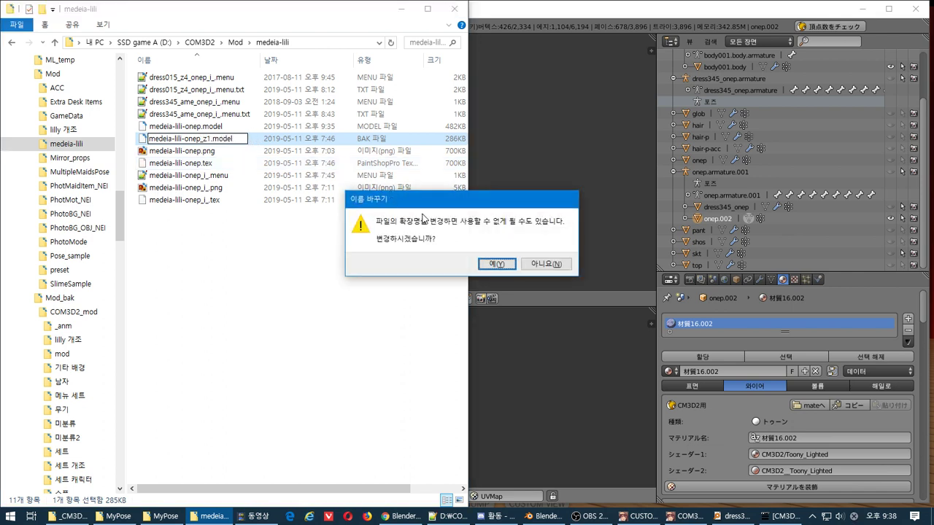
left_click(496, 263)
Step: Switch to Blender, import medeia-lili-onep_z1.model as a CM3D2 model, and move it clear of the body beside the existing dress
left_click(587, 4)
left_click(39, 26)
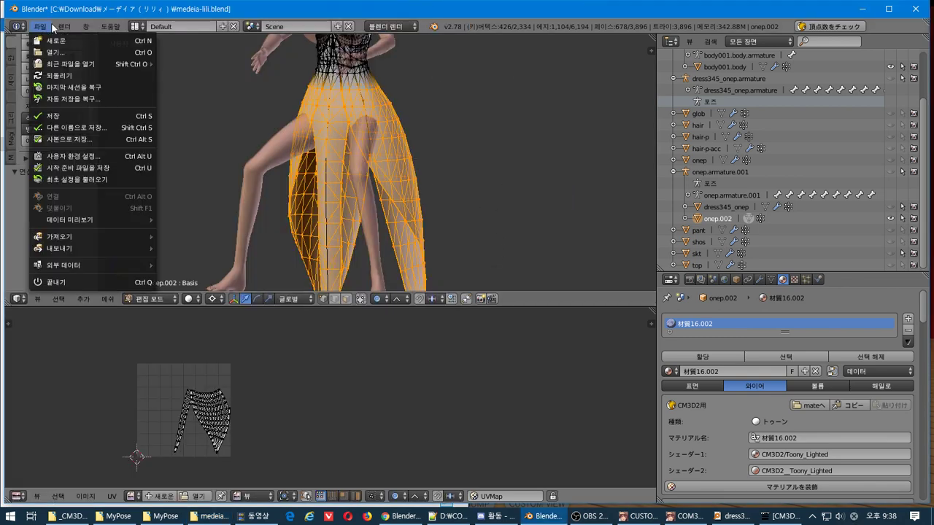
mouse_move(95, 236)
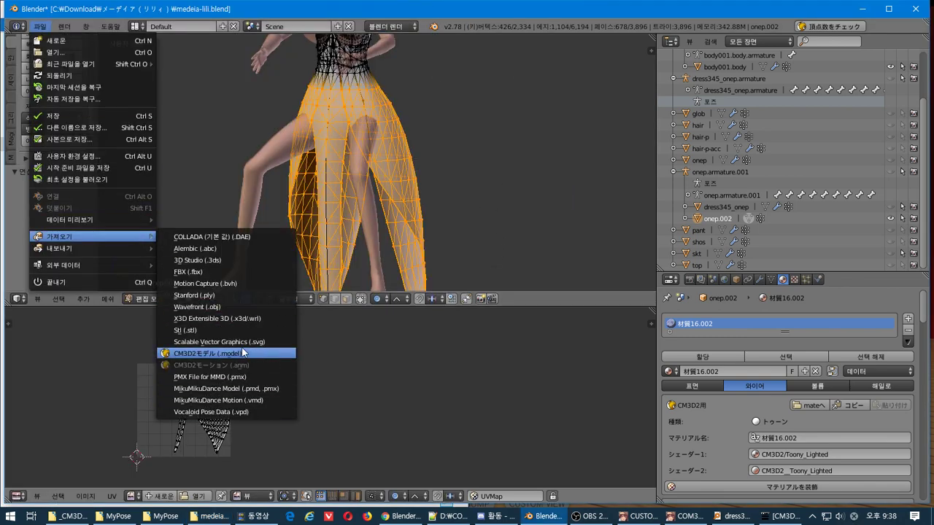
left_click(208, 353)
left_click(206, 110)
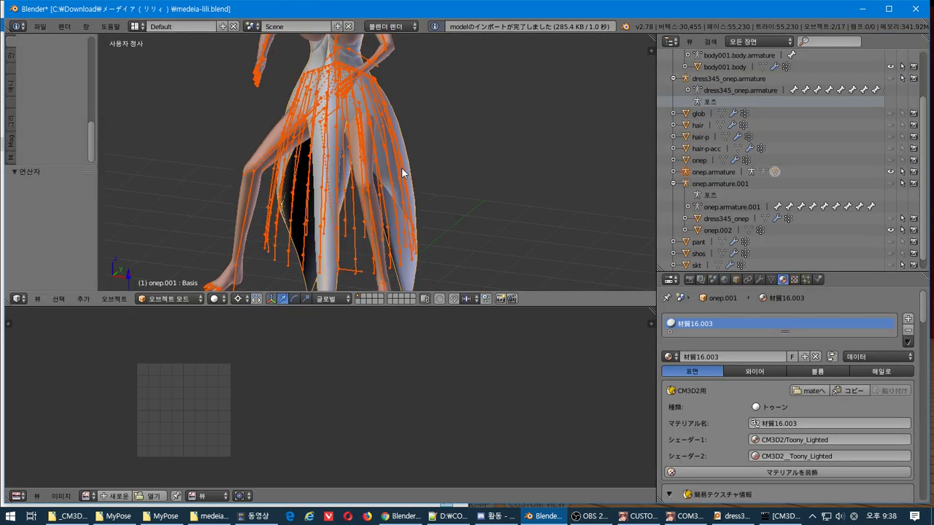
key("g")
left_click(562, 169)
Step: Put the imported dress mesh onep.001 into Edit Mode and select a single vertex on its skirt
right_click(571, 276)
key("Tab")
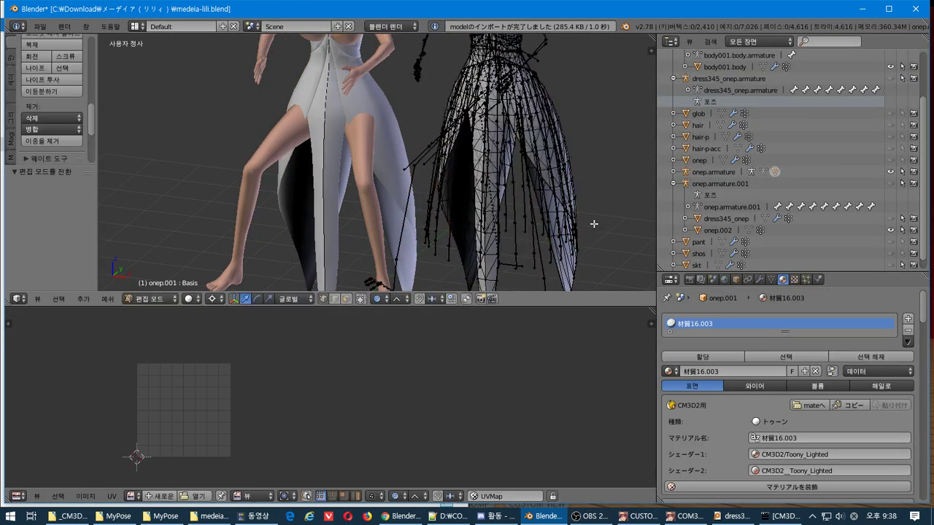
middle_click_drag(592, 215, 325, 169)
scroll(310, 180, "up", 3)
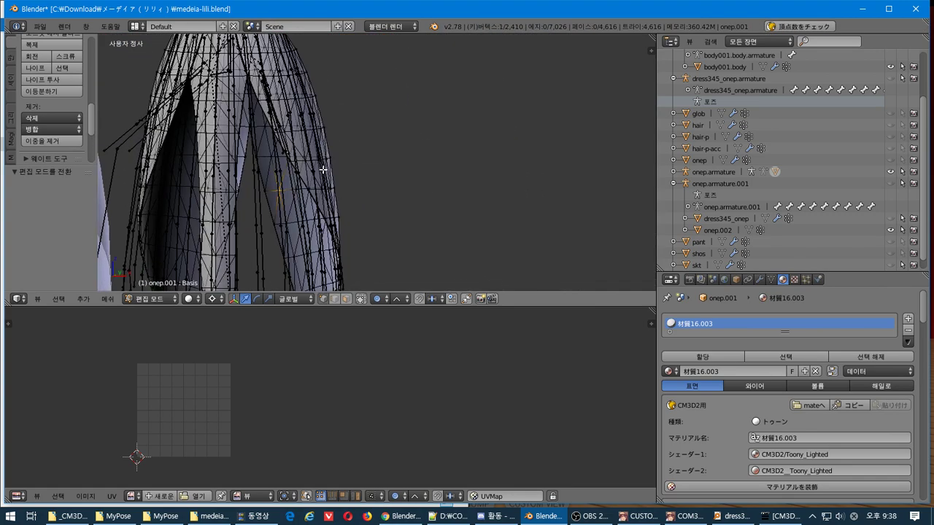
key("g")
right_click(341, 186)
key("g")
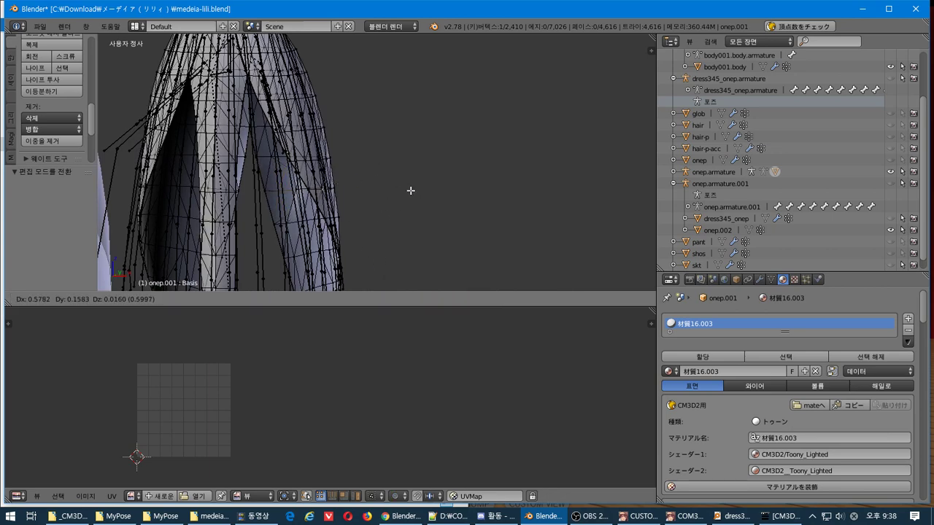
right_click(289, 209)
middle_click_drag(420, 142, 327, 207)
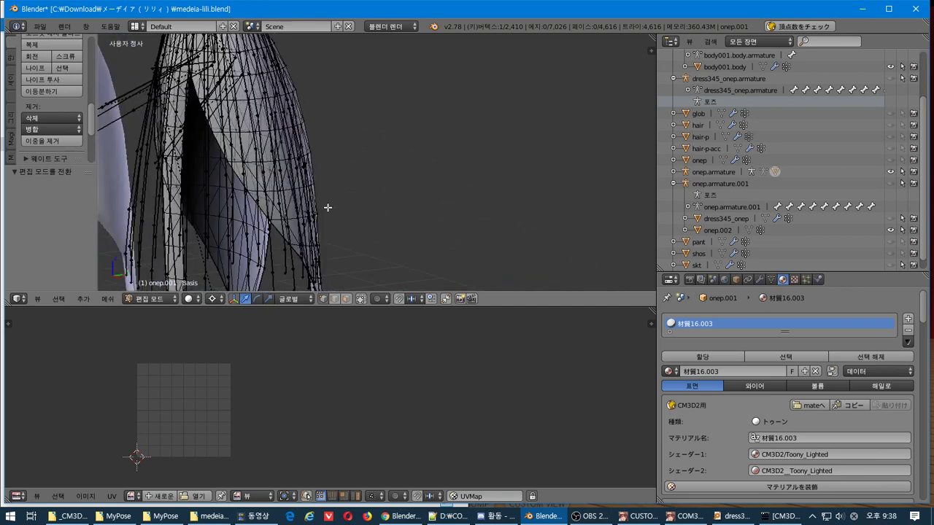
Step: Select all vertices of onep.001 and set its material 材質16.003 to the Wire (와이어) type
key("a")
scroll(327, 208, "down", 4)
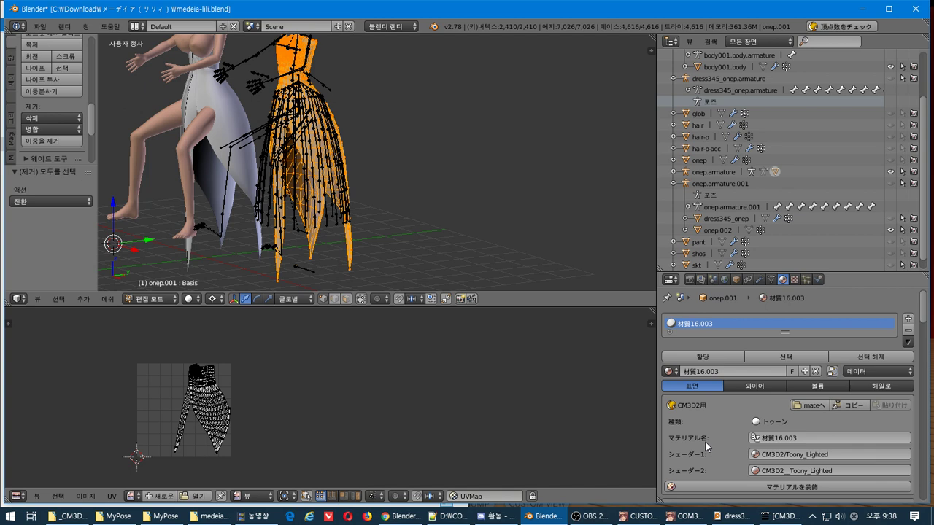
left_click(750, 387)
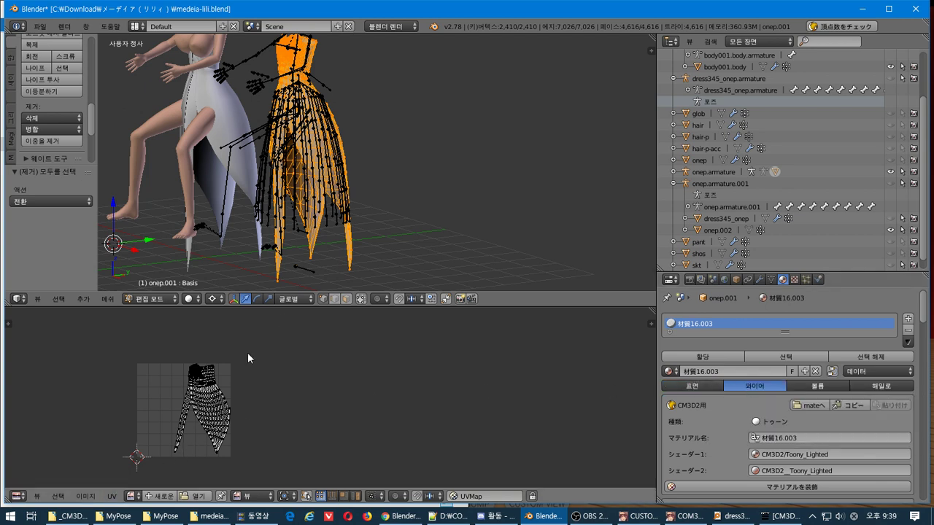
Step: Try Texture Paint mode on onep.001, and return the mesh to Edit Mode
left_click(149, 299)
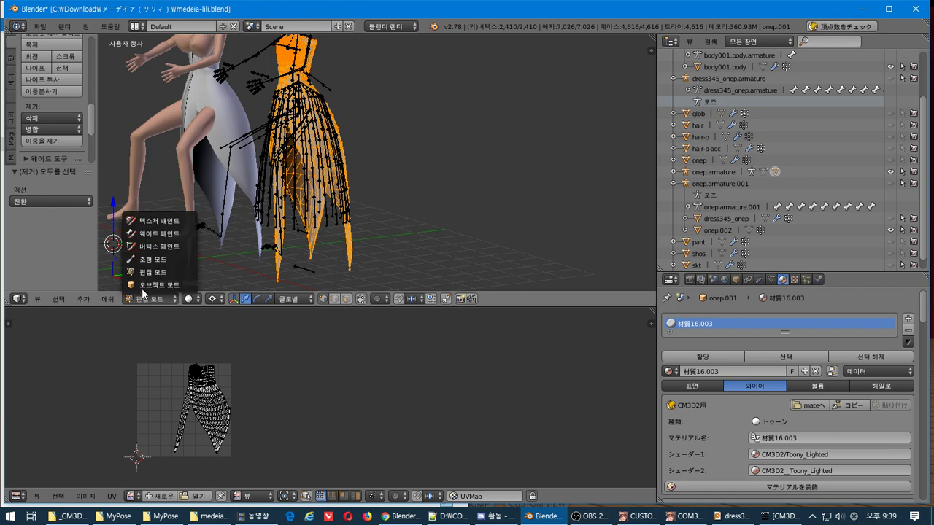
left_click(177, 228)
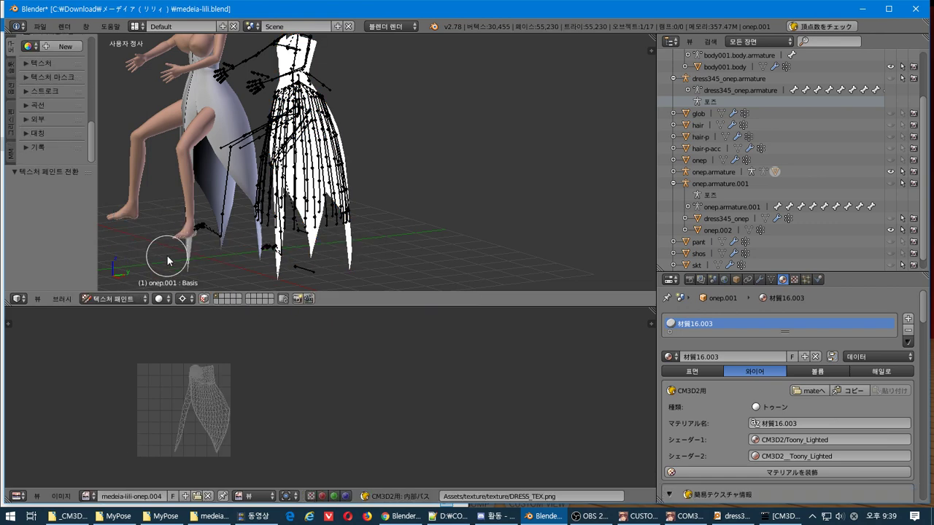
left_click(117, 300)
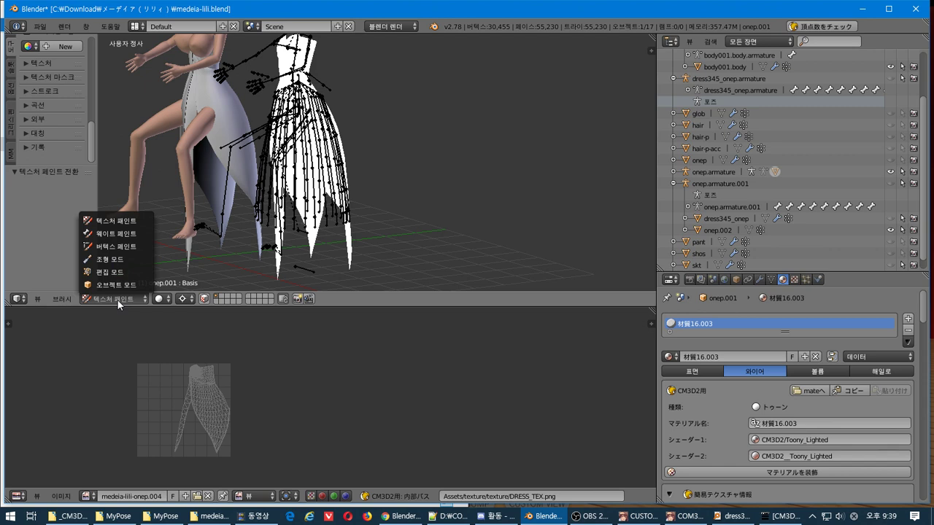
left_click(116, 299)
left_click(117, 299)
left_click(117, 272)
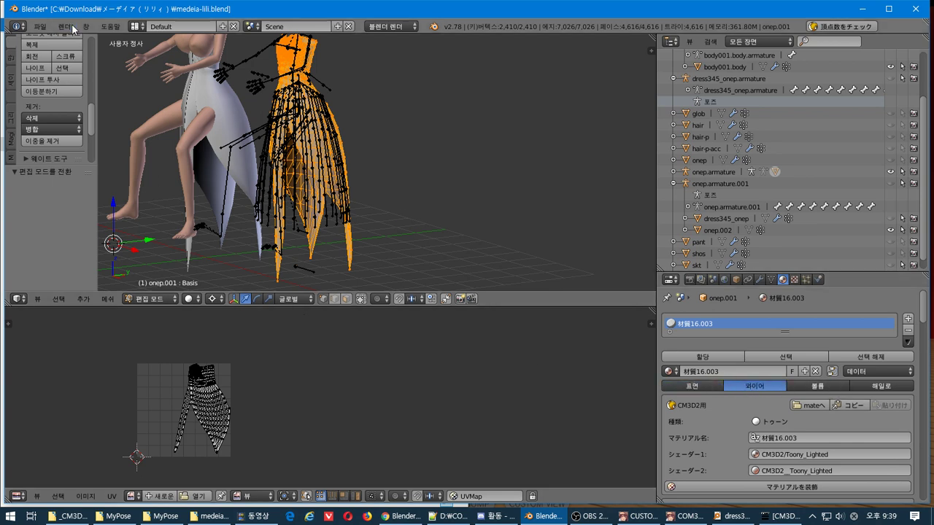
Step: Export the onep.001 dress as a CM3D2 model, overwriting medeia-lili-onep.model in the medeia-lili mod folder
left_click(39, 27)
mouse_move(86, 249)
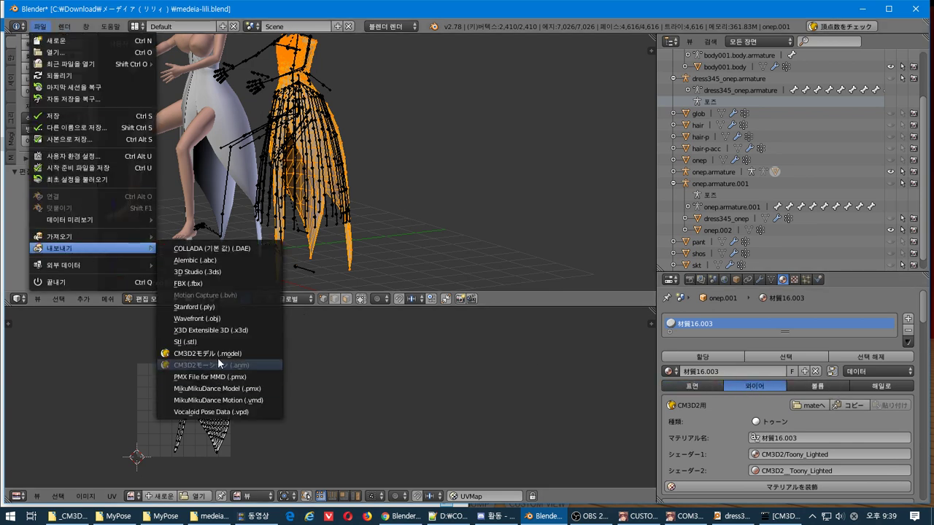
left_click(188, 357)
left_click(236, 100)
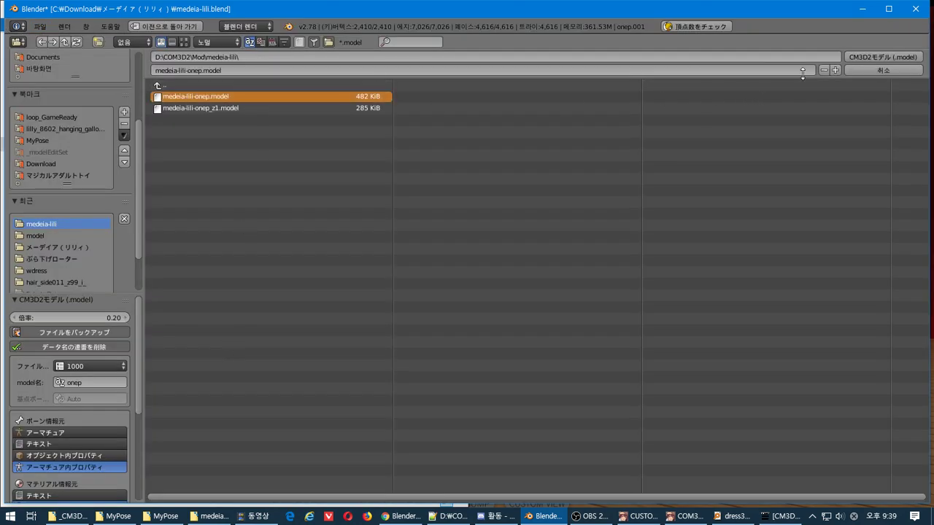
left_click(879, 58)
Step: Switch to Custom Order Maid 3D 2 and reapply the medeia-lili-onep dress to the maid to test the exported model
key("alt+Tab")
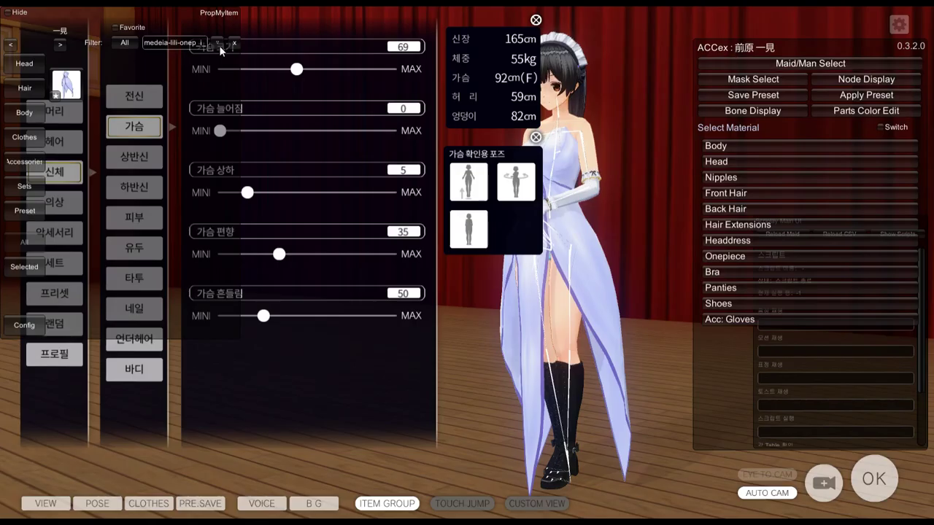
left_click(65, 84)
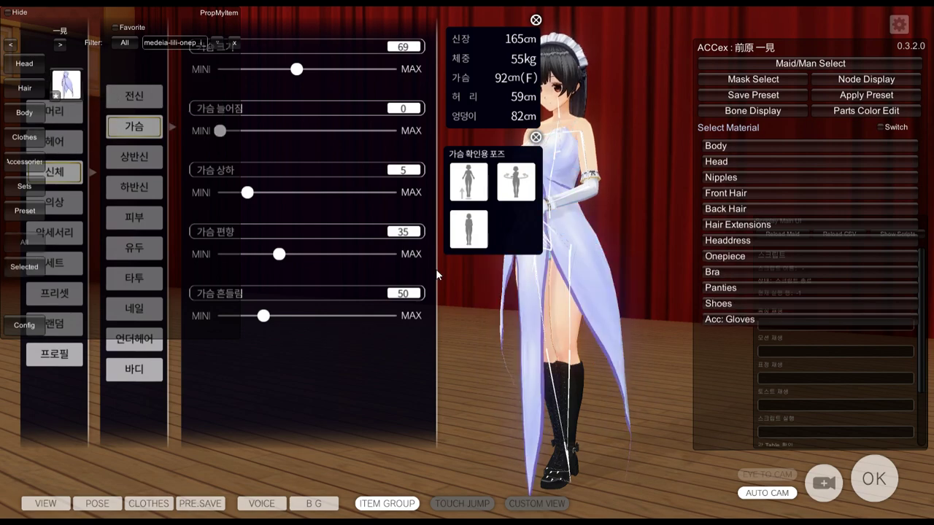
Step: Switch to Blender, set material 材質16.003 to the Volume (볼륨) type, and synchronise its CM3D2 settings to the preview
key("alt+Tab")
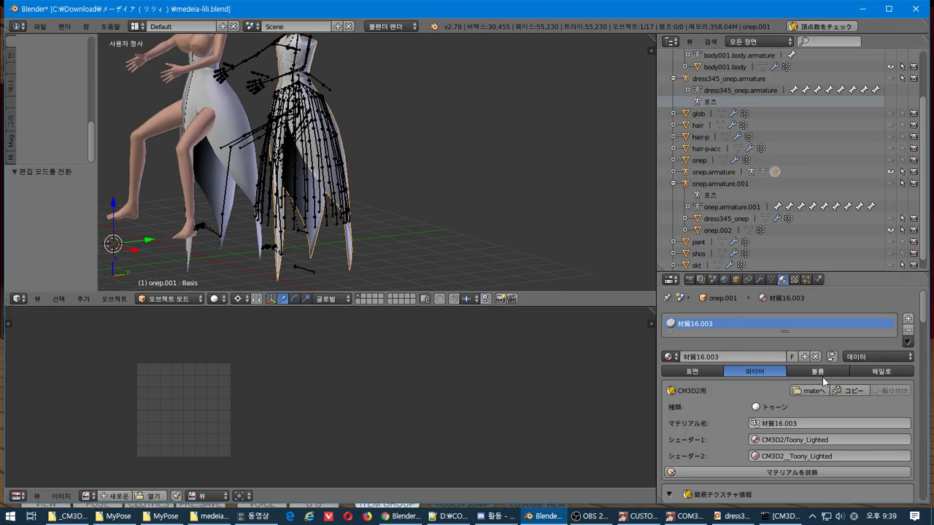
left_click(821, 373)
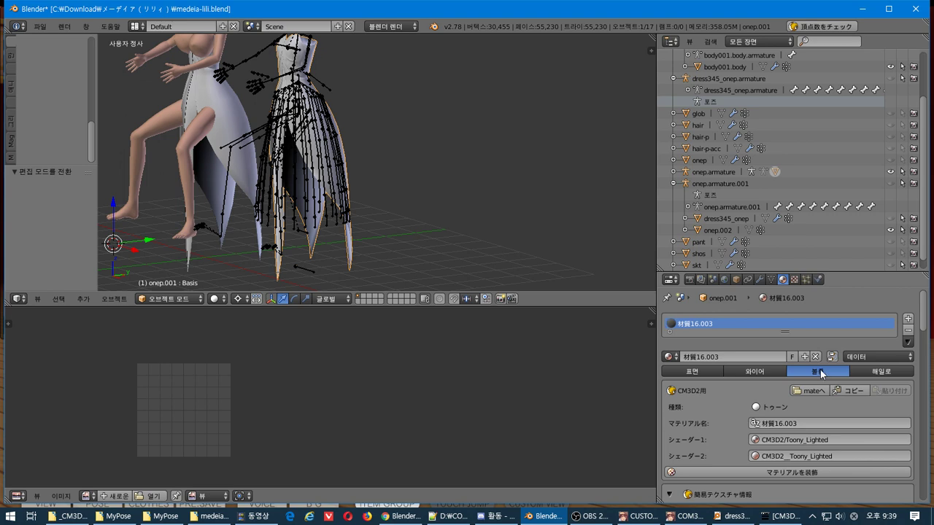
scroll(834, 353, "down", 6)
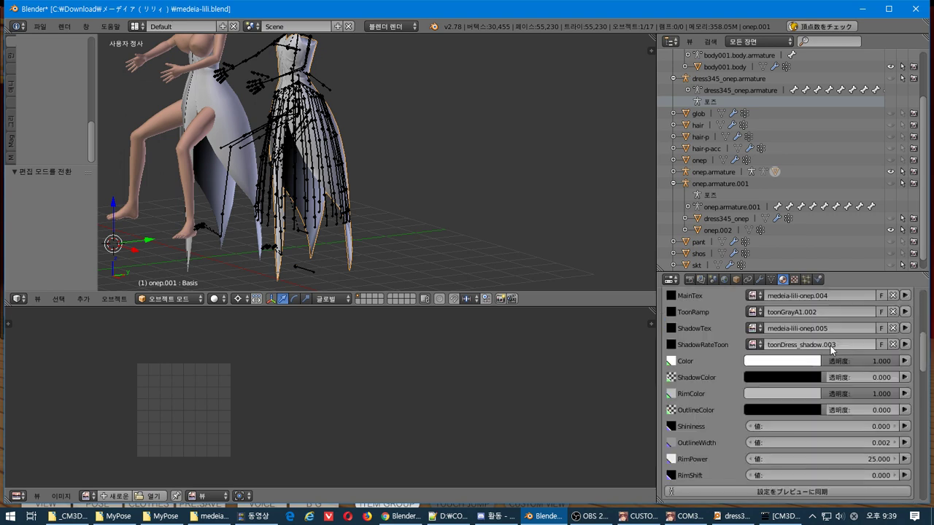
scroll(834, 352, "up", 6)
scroll(831, 350, "down", 4)
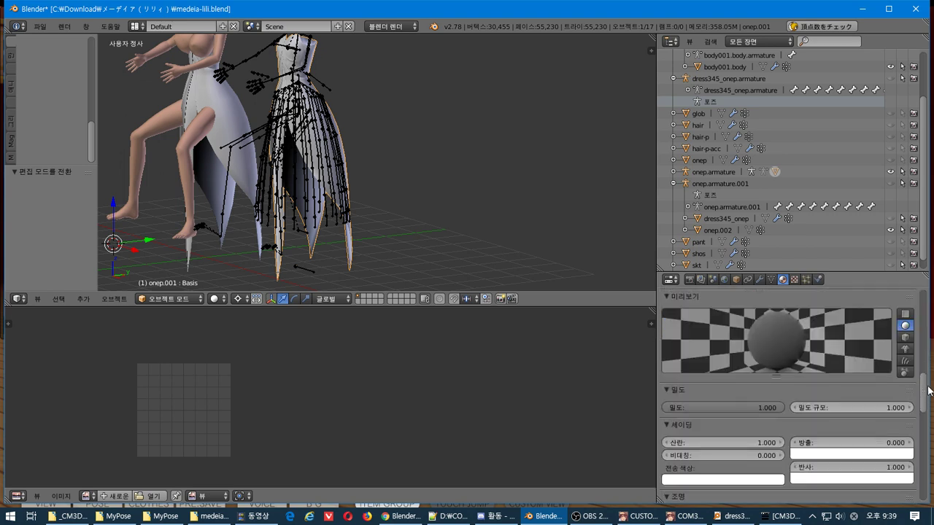
scroll(916, 391, "up", 4)
scroll(925, 350, "down", 5)
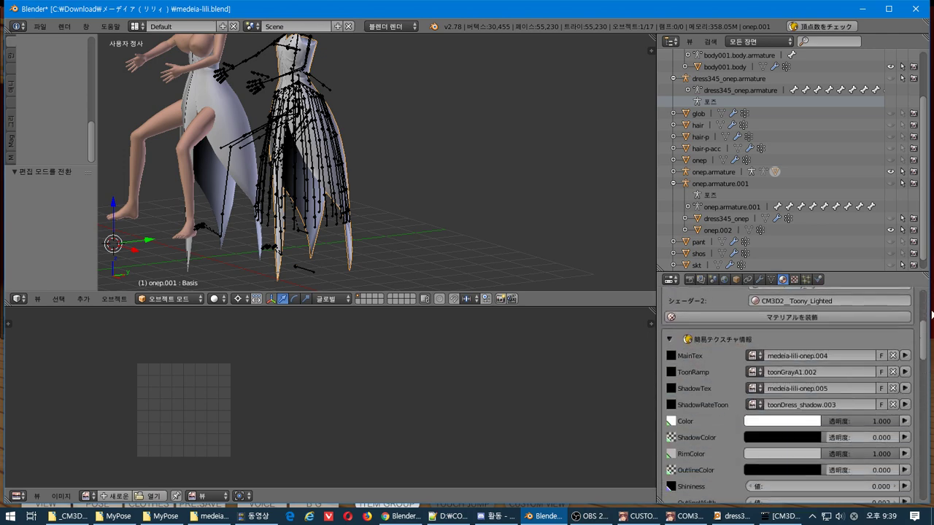
scroll(931, 319, "down", 2)
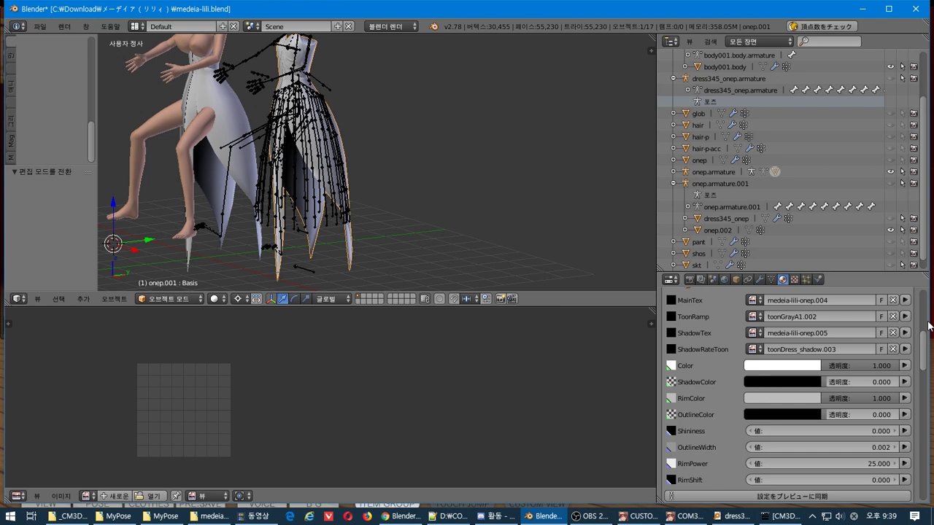
scroll(929, 326, "down", 4)
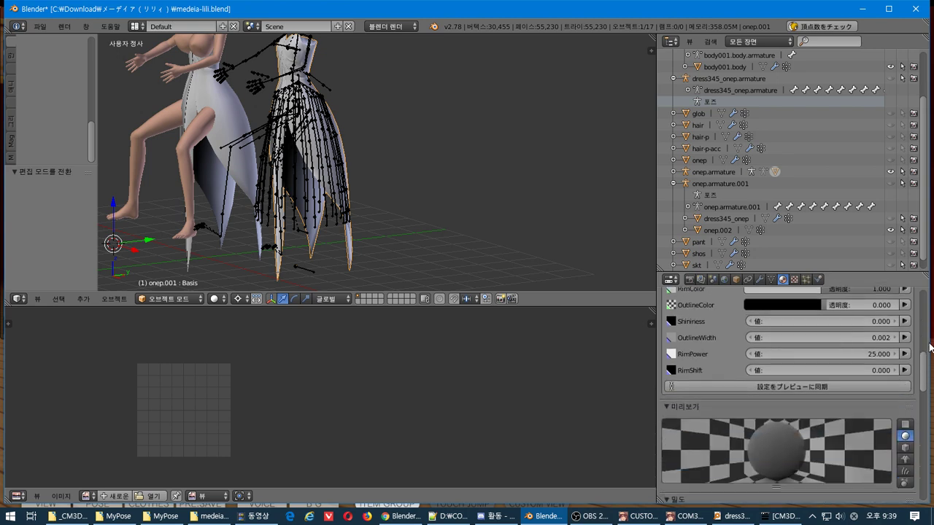
left_click(789, 386)
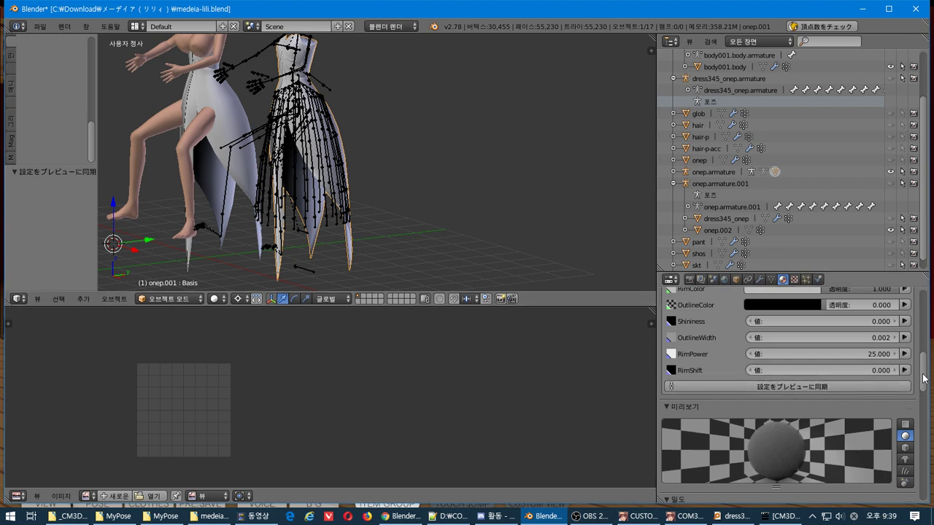
Step: Examine the density, shading, lighting, transparency and MMD Material settings of 材質16.003, trying Mask transparency and going back to Z transparency
scroll(931, 389, "down", 2)
scroll(931, 391, "down", 3)
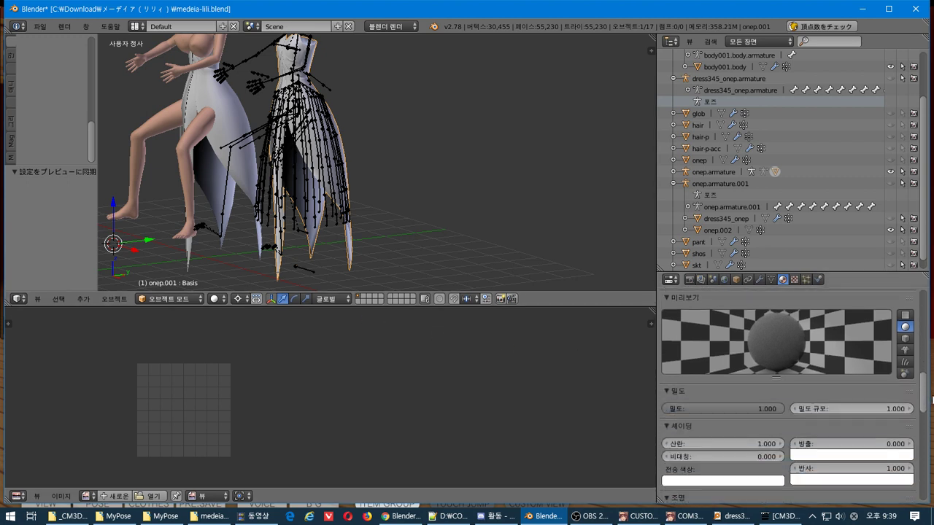
scroll(932, 399, "down", 2)
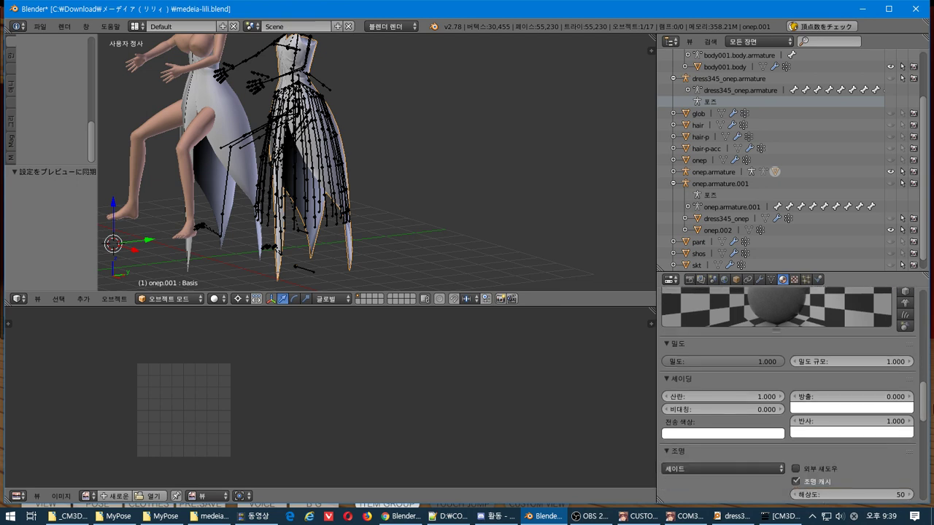
scroll(793, 395, "down", 2)
scroll(787, 395, "down", 2)
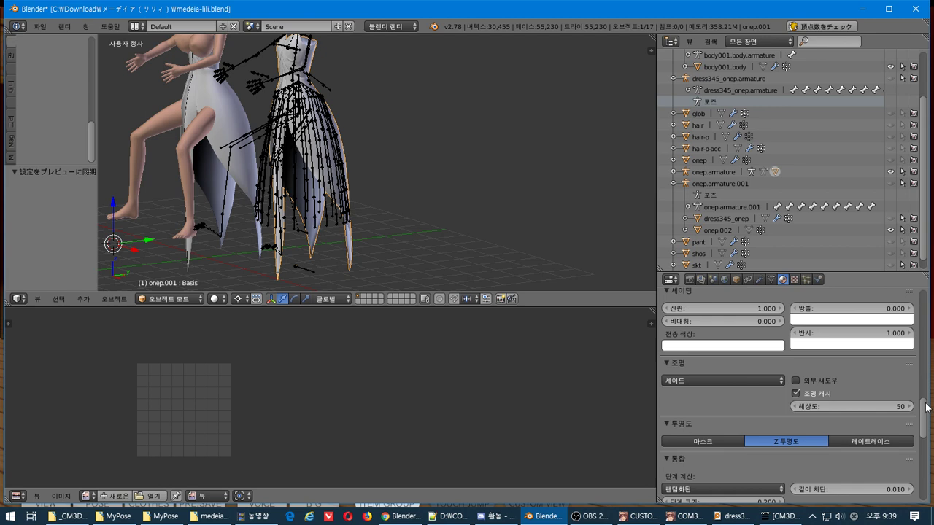
scroll(923, 425, "down", 4)
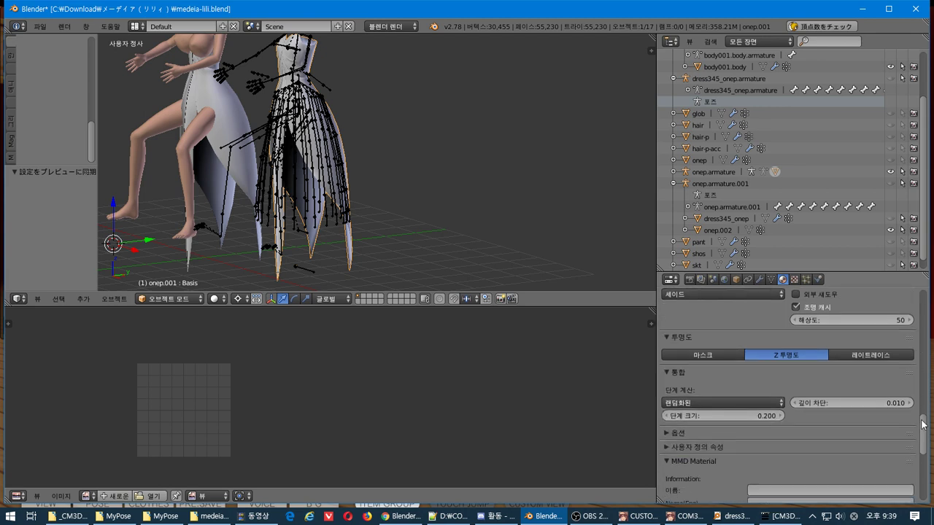
left_click(696, 356)
left_click(758, 359)
scroll(768, 369, "down", 10)
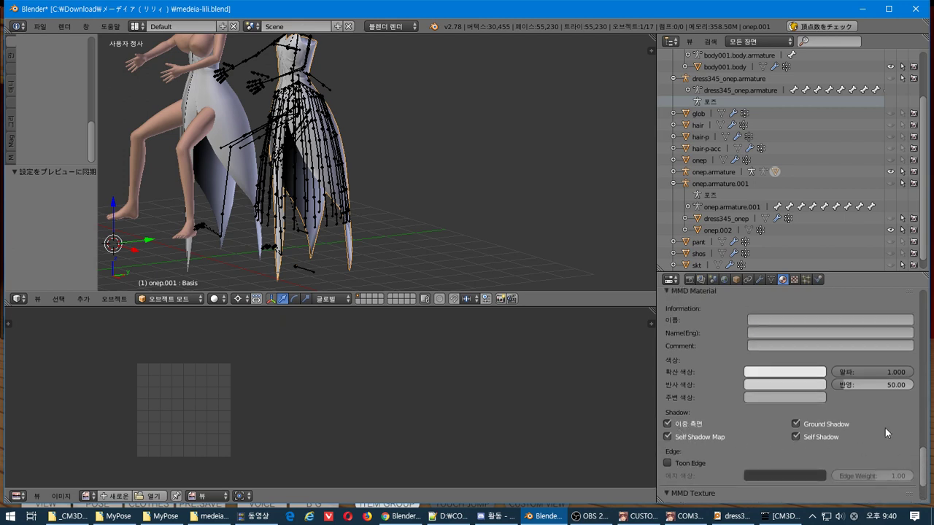
Step: Examine the options and custom properties of material 材質16.003, including its mmd_material and shader entries
mouse_move(924, 458)
left_mouse_down()
mouse_move(929, 411)
mouse_move(932, 450)
left_mouse_up()
scroll(925, 457, "up", 4)
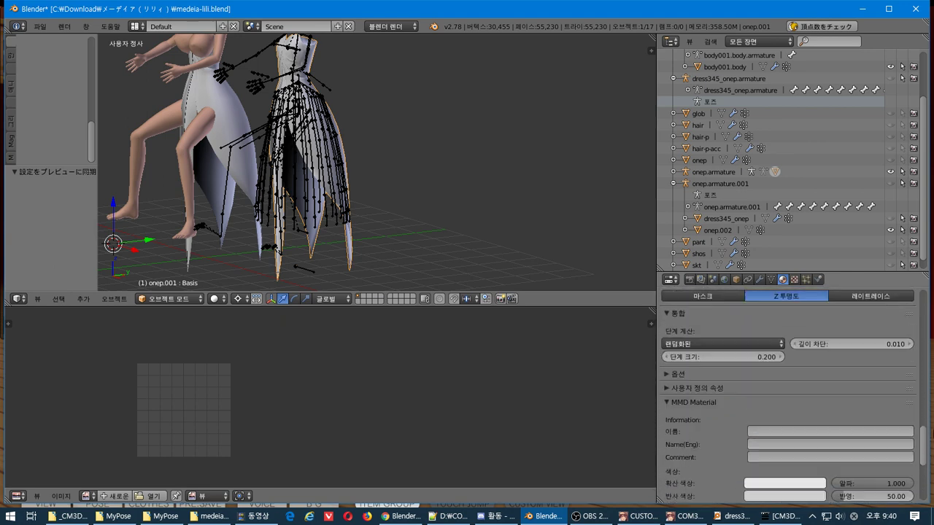
left_click(666, 421)
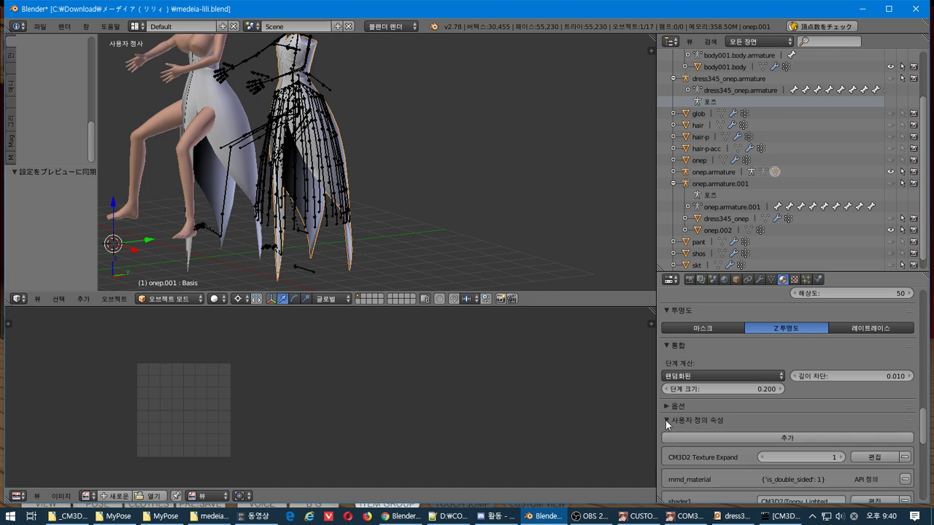
scroll(925, 423, "down", 5)
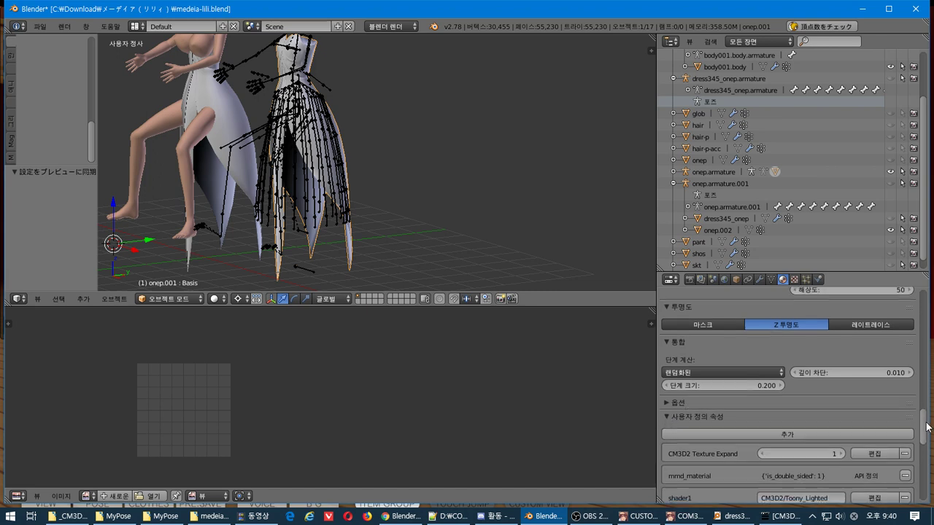
scroll(924, 423, "up", 4)
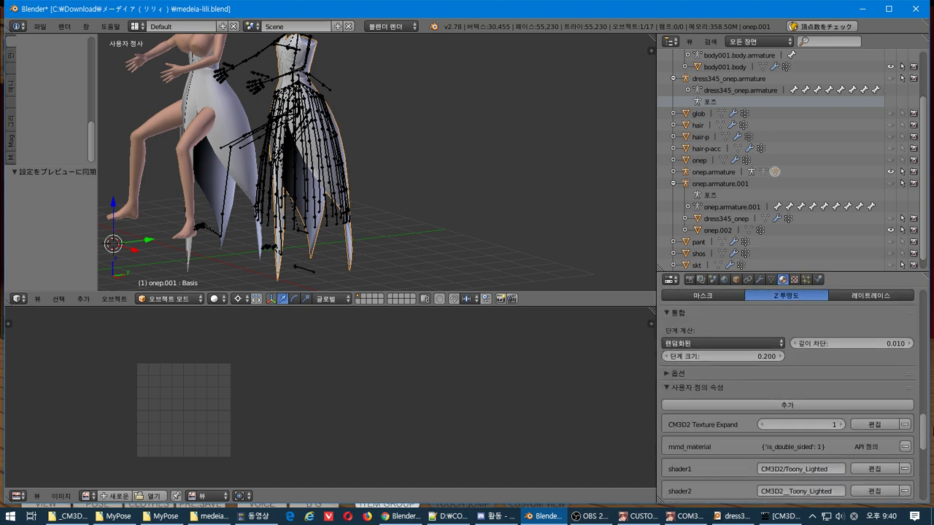
left_click(666, 372)
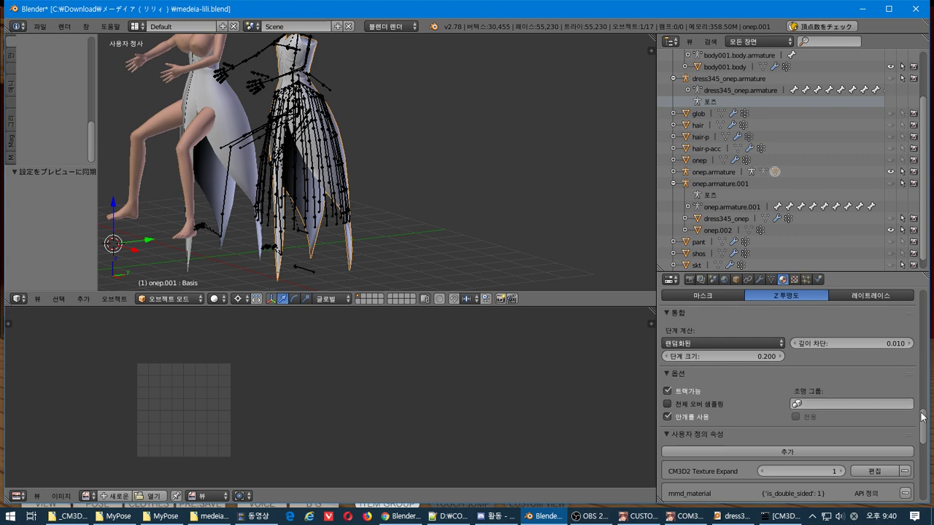
left_click_drag(925, 420, 920, 292)
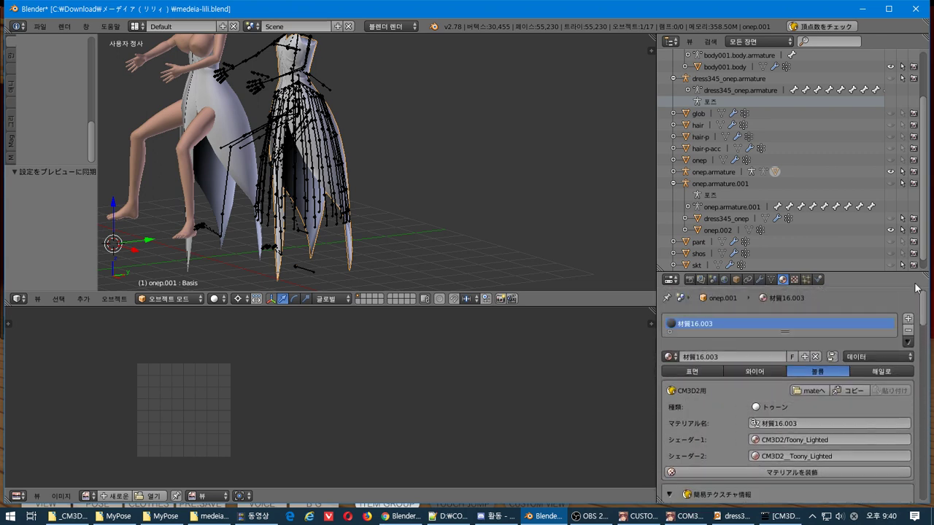
Step: Point the _MainTex.004 texture's image to medeia-lili-onep.png in the D:\COM3D2\Mod\medeia-lili folder
left_click(795, 279)
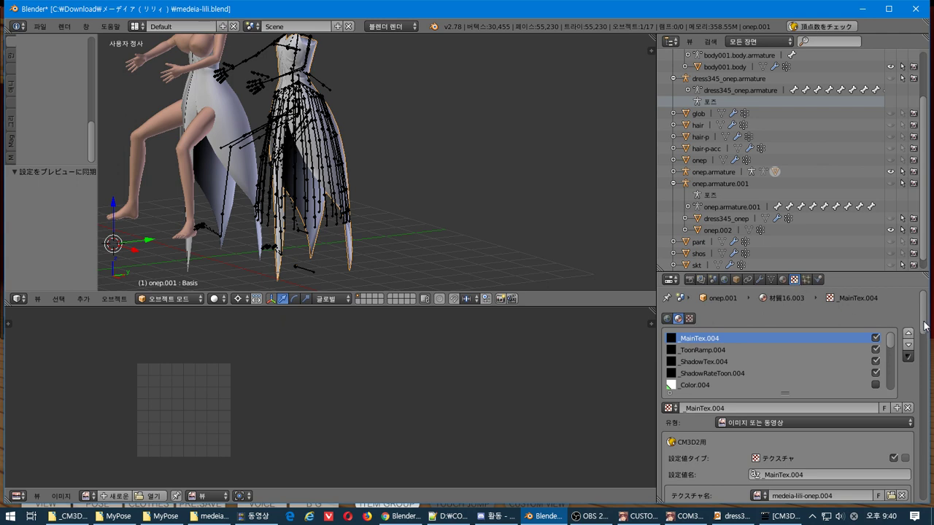
left_click_drag(924, 324, 924, 348)
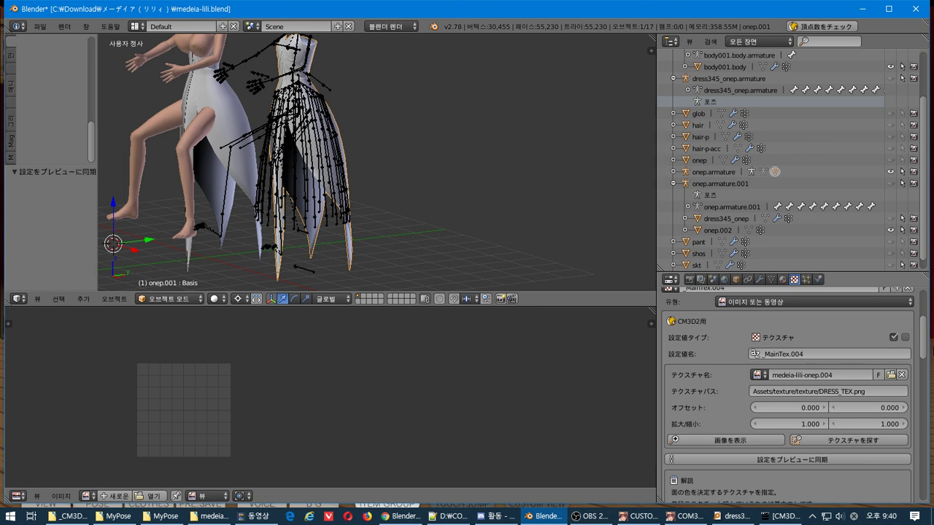
left_click_drag(924, 345, 931, 417)
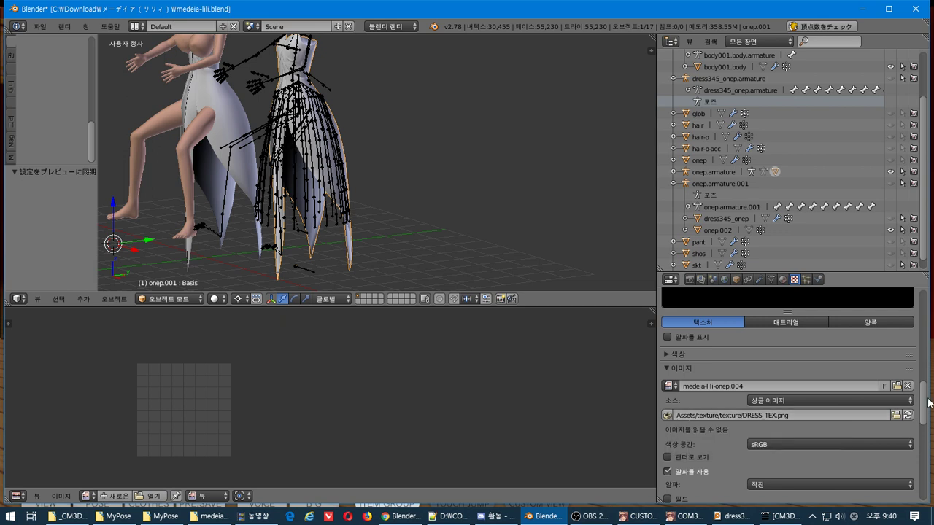
left_click(666, 415)
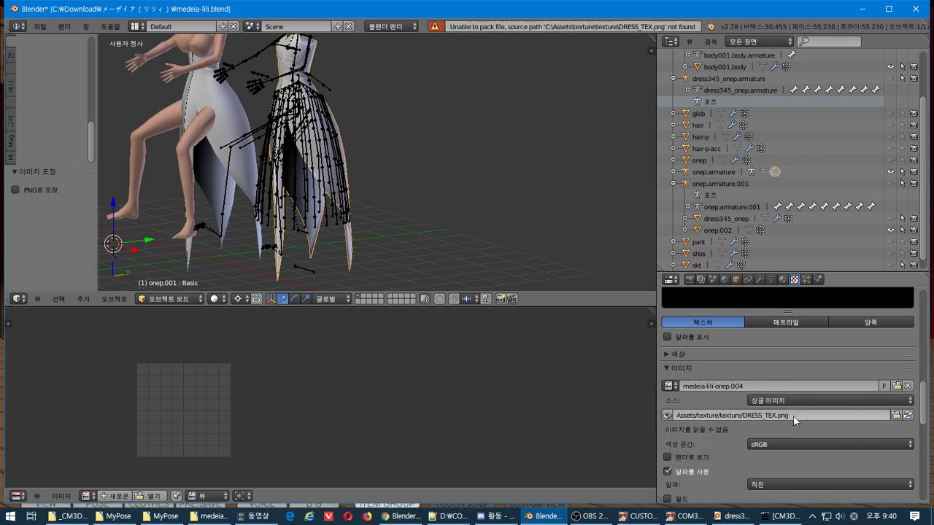
left_click(896, 415)
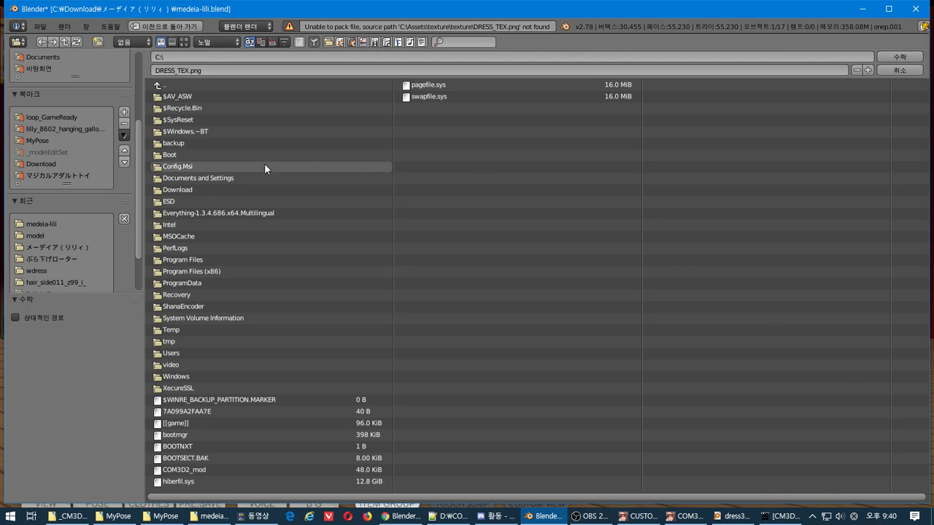
left_click(62, 224)
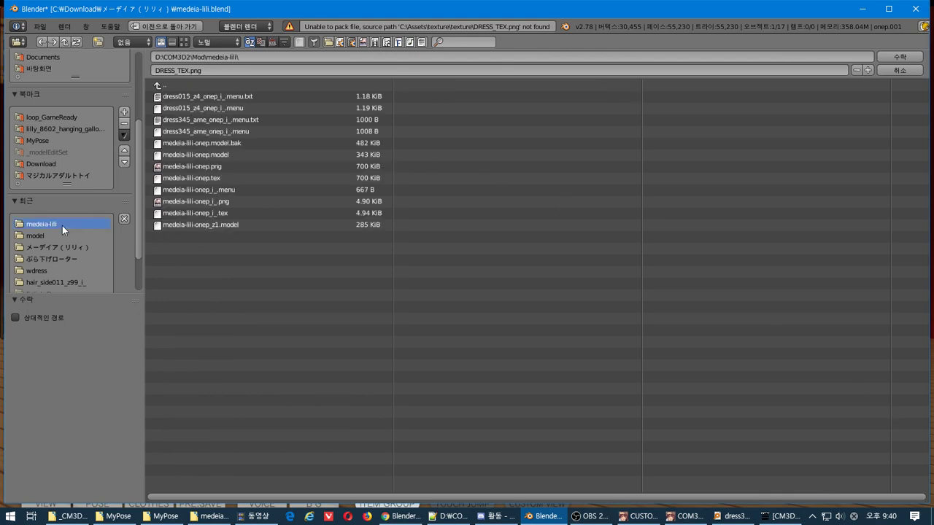
double_click(261, 167)
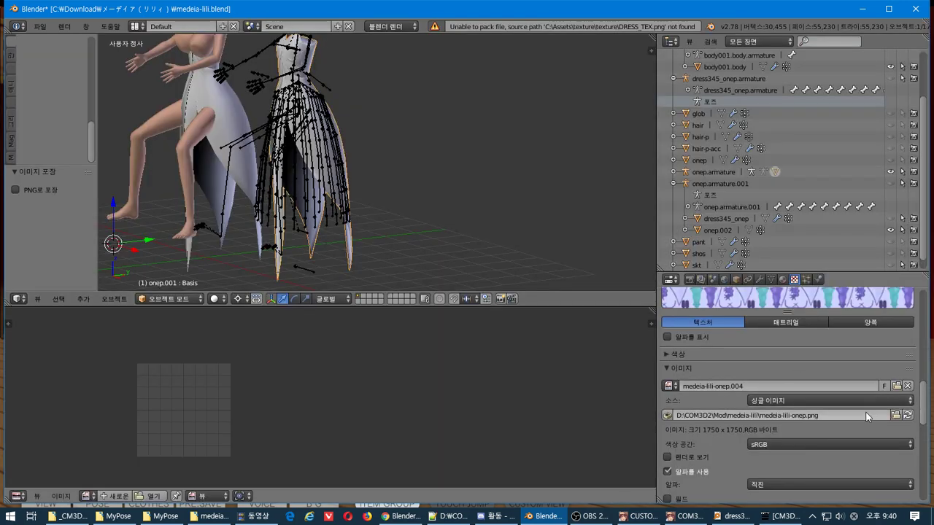
Step: Check the source options of the _MainTex.004 image, keeping Single Image (싱글 이미지), and review the texture's influence settings
scroll(925, 414, "down", 4)
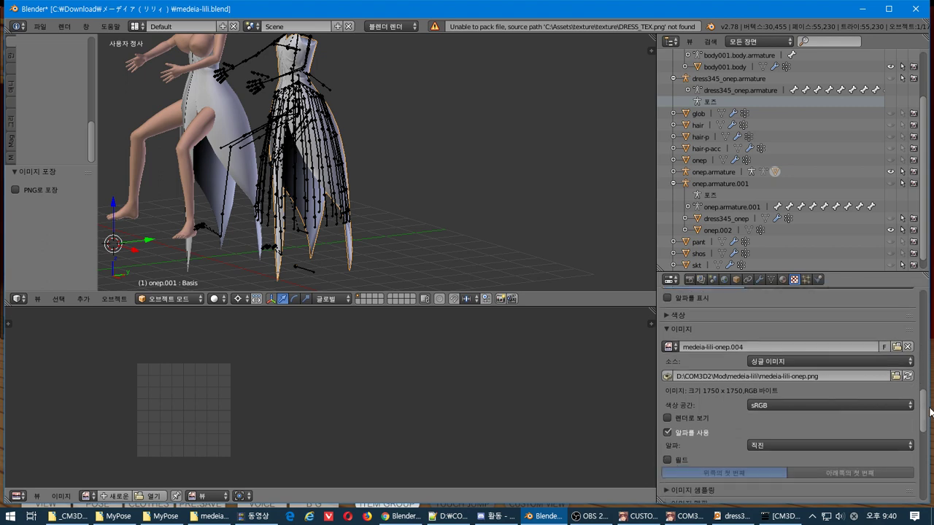
left_click(797, 326)
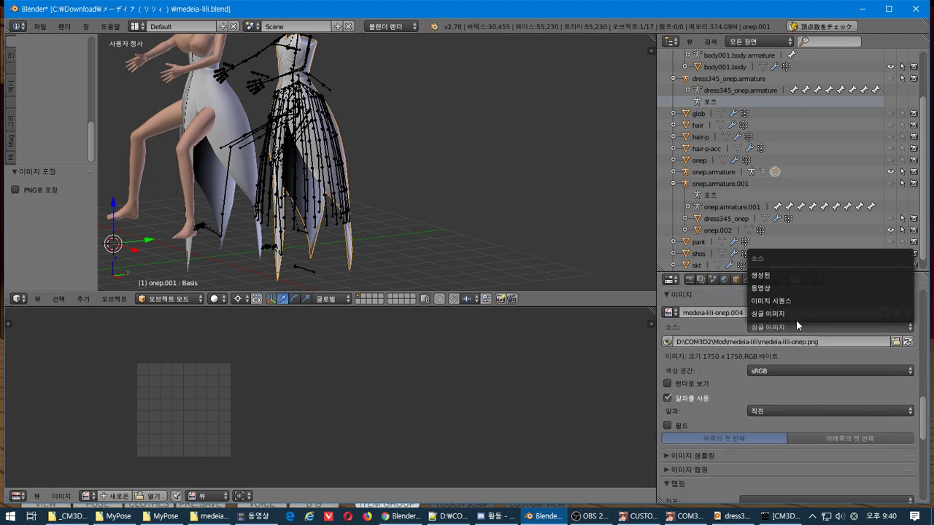
left_click(796, 320)
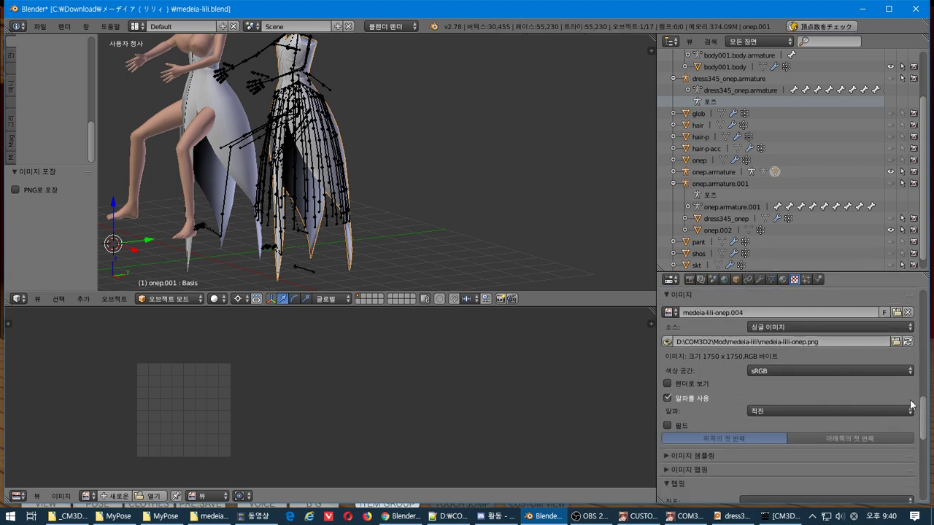
left_click_drag(928, 410, 931, 471)
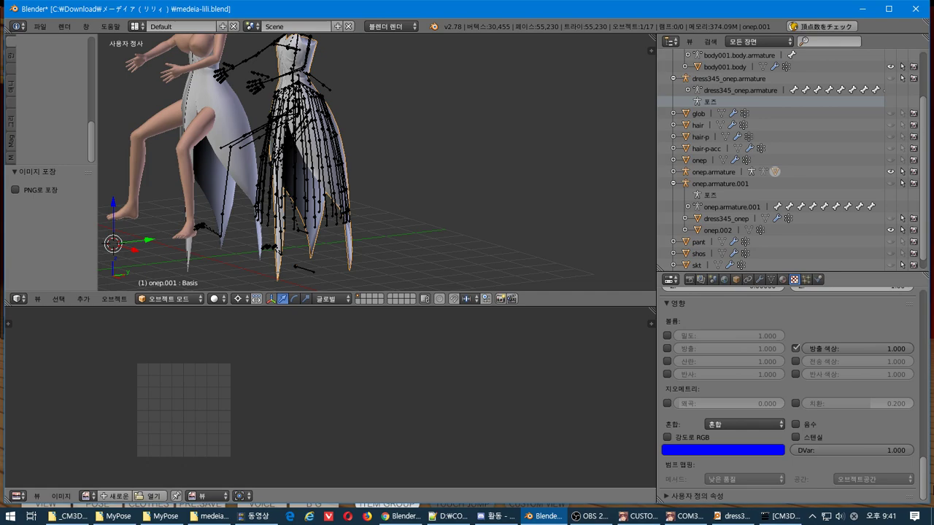
Step: Switch to Chrome, close the CLIP STUDIO page, and read the search result about disabling double-sided faces in Blender's 3D view
key("alt+Tab")
key("alt+Tab")
key("alt+Tab")
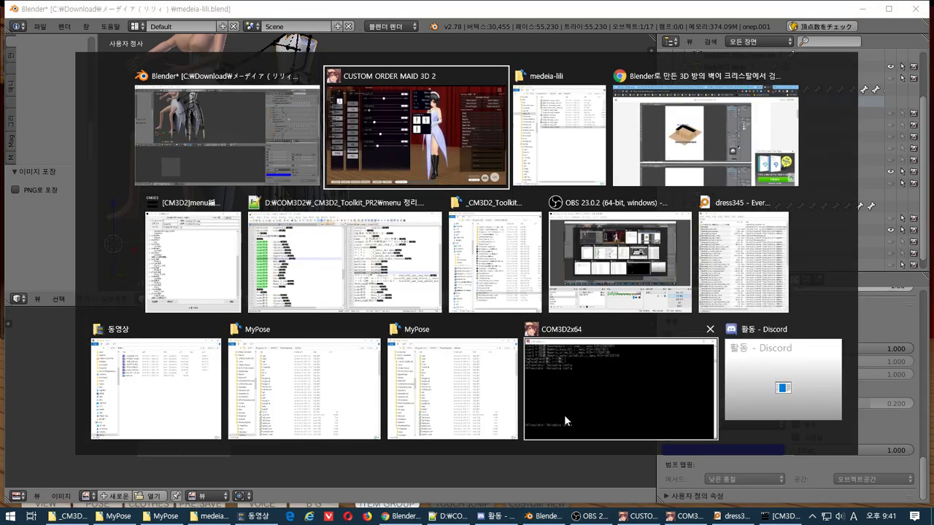
key("ctrl+w")
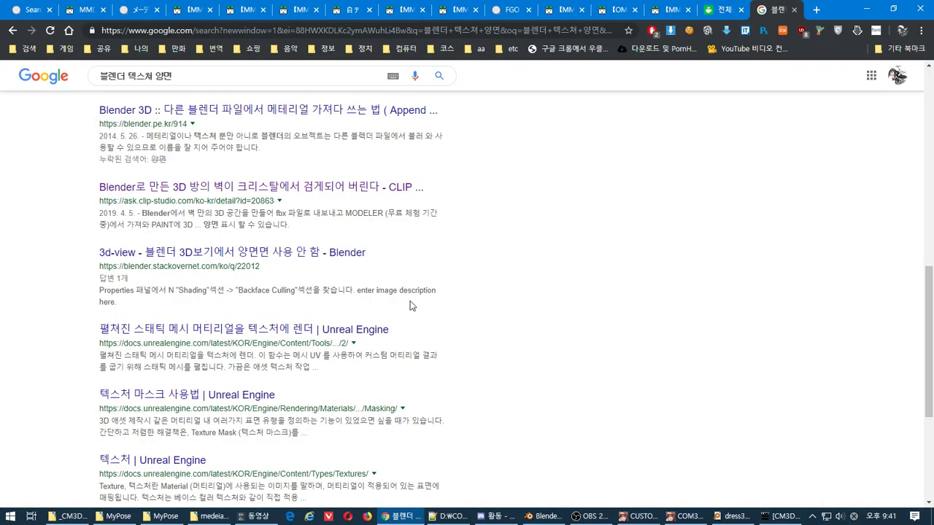
left_click(312, 254)
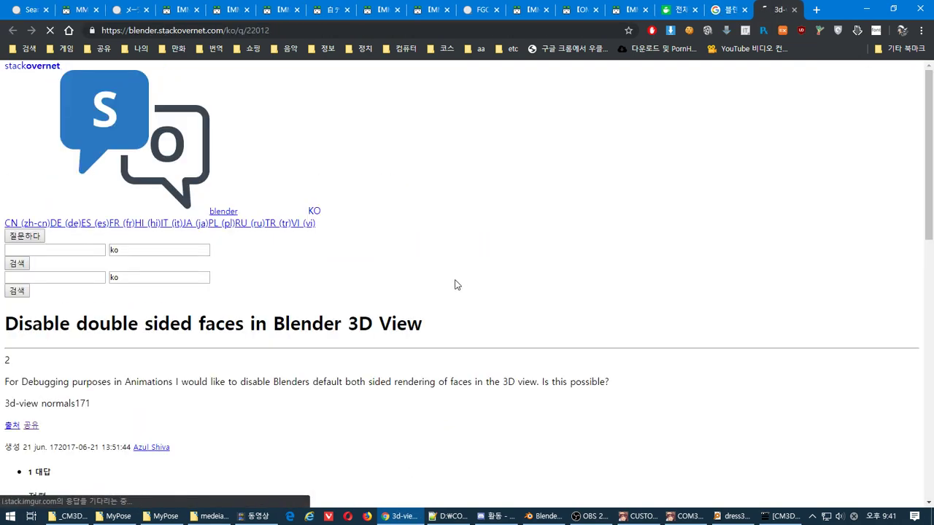
scroll(394, 278, "down", 6)
scroll(394, 278, "up", 4)
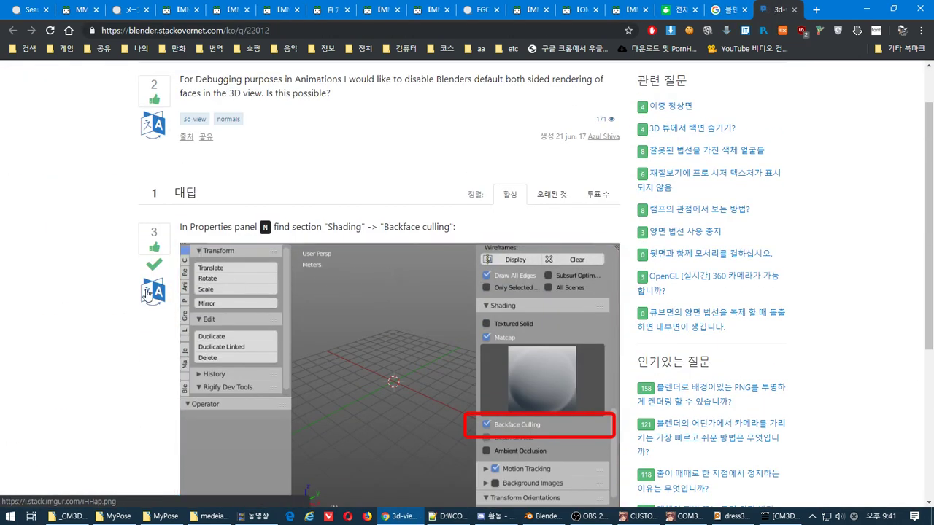
scroll(120, 295, "up", 1)
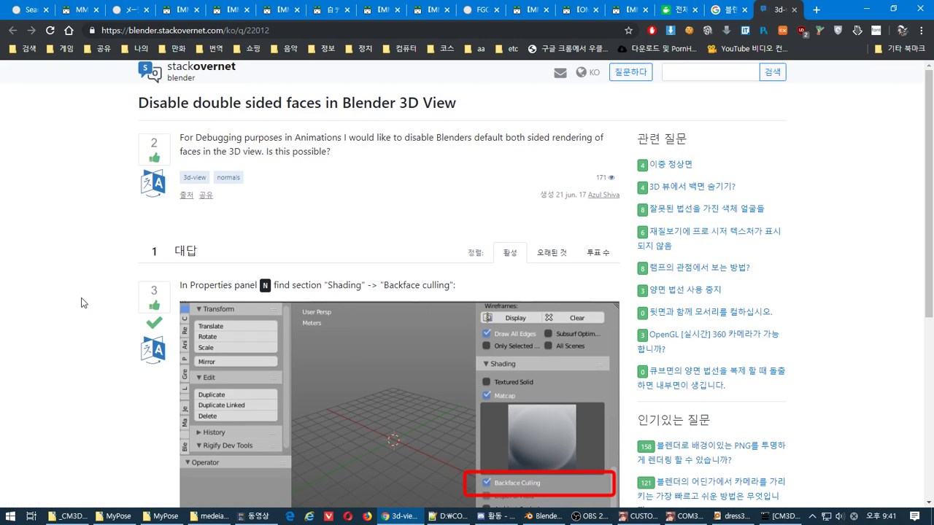
scroll(81, 301, "down", 2)
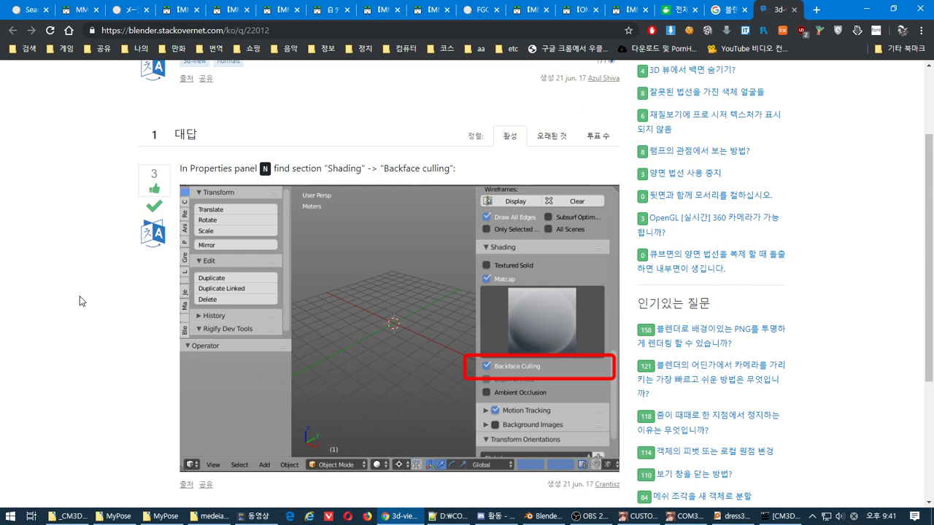
Step: Switch to Blender and compare the Surface (표면) and Volume (볼륨) types of material 材質16.003, leaving it on Volume
key("alt+Tab")
left_click_drag(923, 472, 925, 298)
left_click(771, 280)
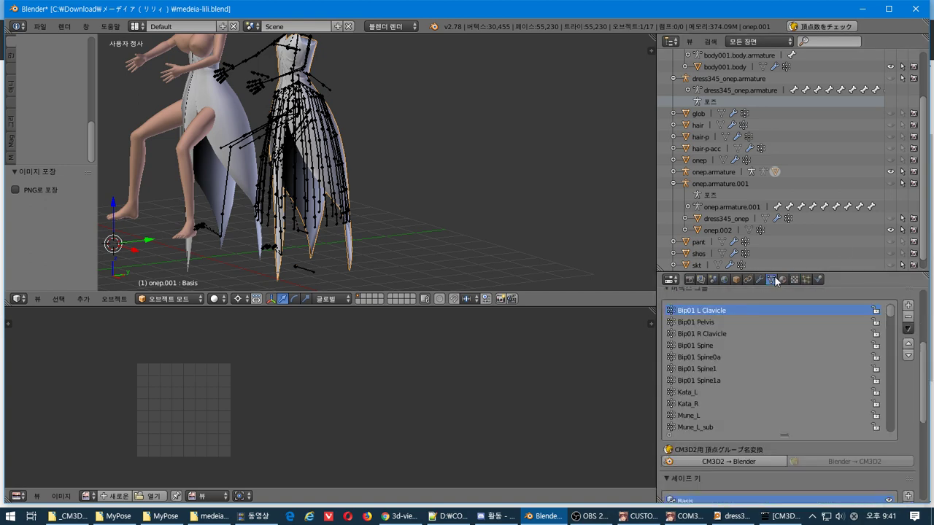
left_click(782, 280)
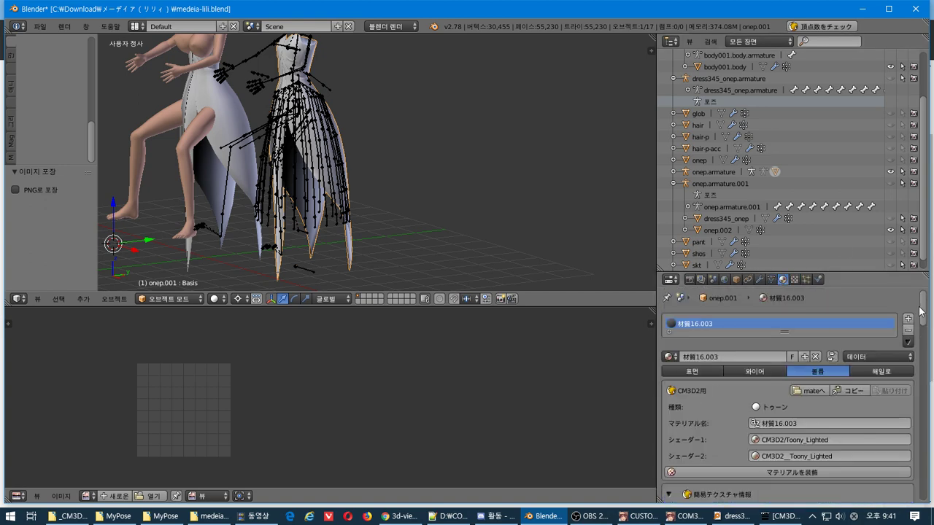
left_click(692, 370)
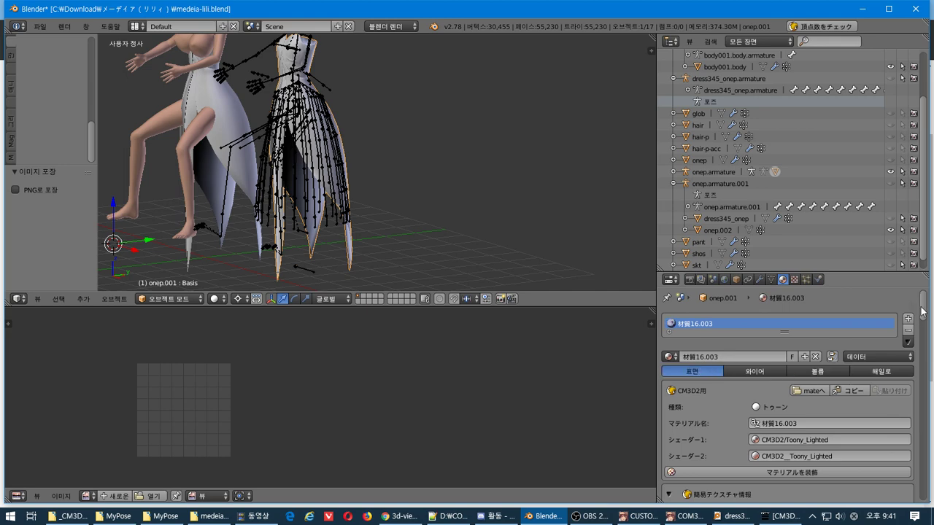
scroll(920, 311, "down", 5)
scroll(923, 312, "up", 5)
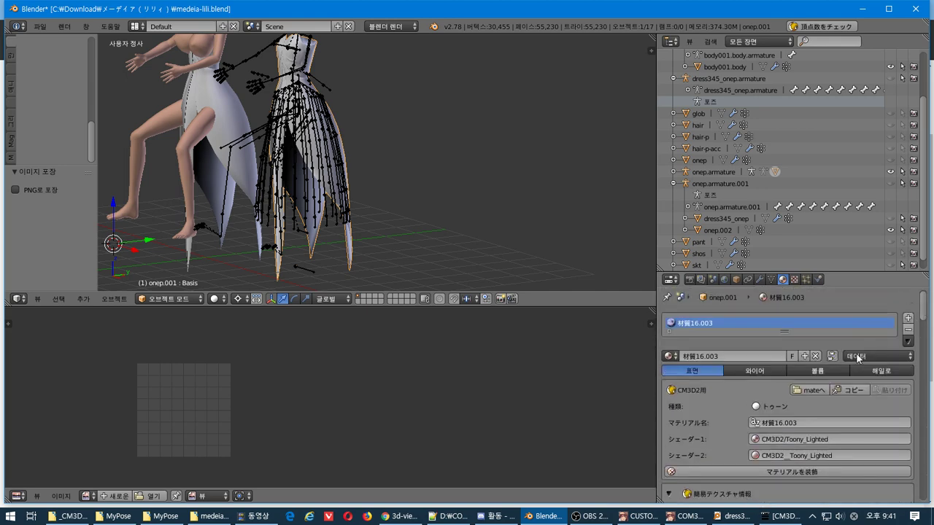
left_click(791, 372)
Step: Examine the CM3D2 texture information, shading and custom properties of 材質16.003 under the Volume type
scroll(928, 321, "down", 10)
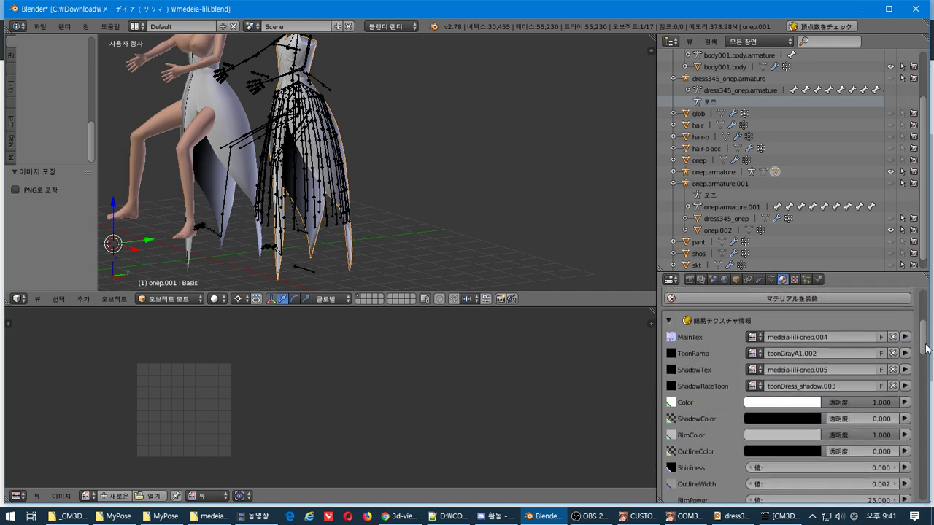
scroll(931, 459, "down", 10)
scroll(931, 460, "up", 10)
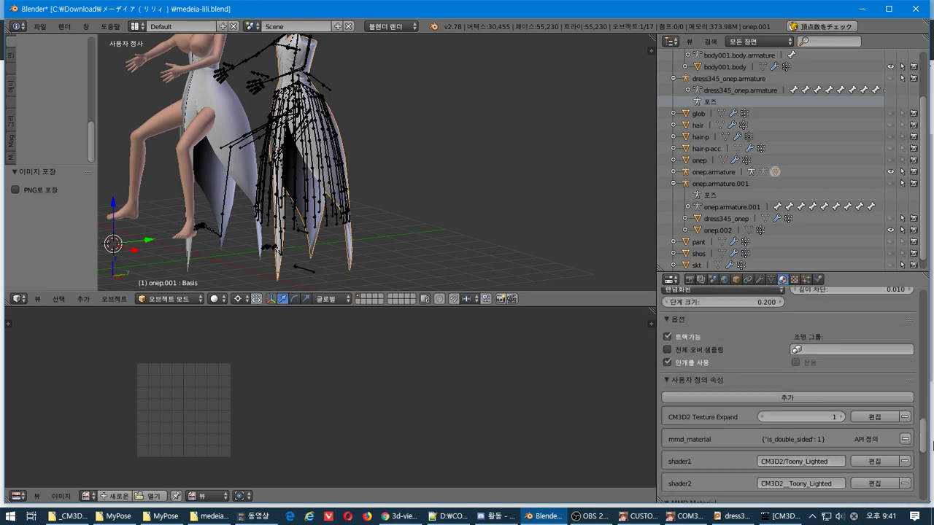
scroll(931, 402, "up", 1)
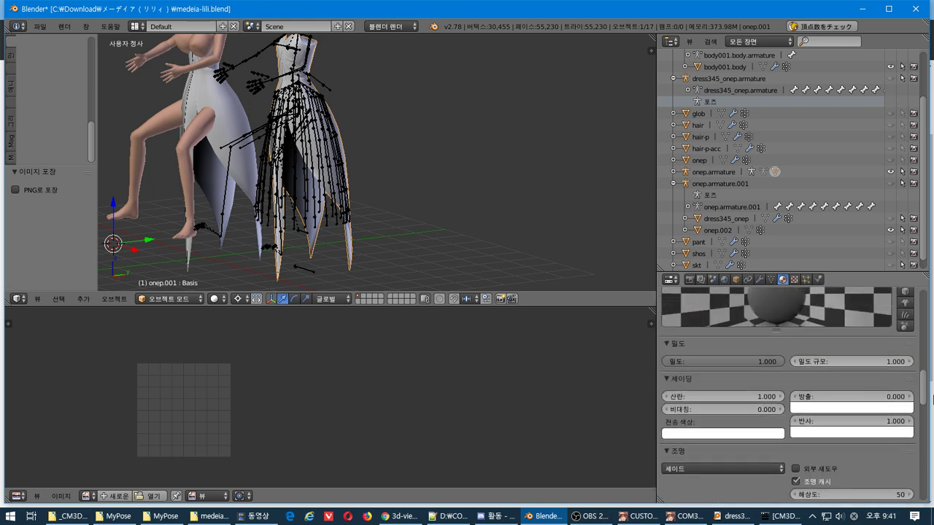
scroll(931, 398, "up", 10)
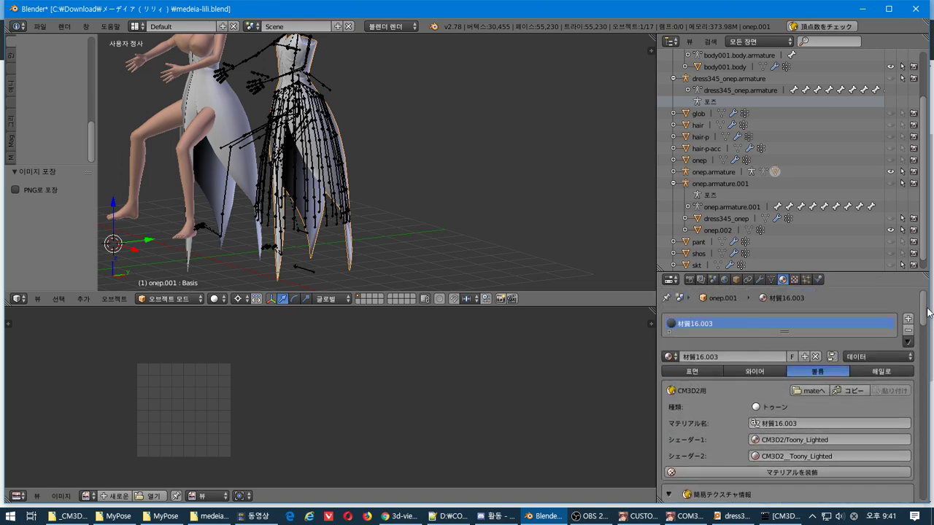
Step: Raise the brightness of the ShadowColor and OutlineColor of 材質16.003, and check its remaining properties
left_click_drag(928, 312, 928, 343)
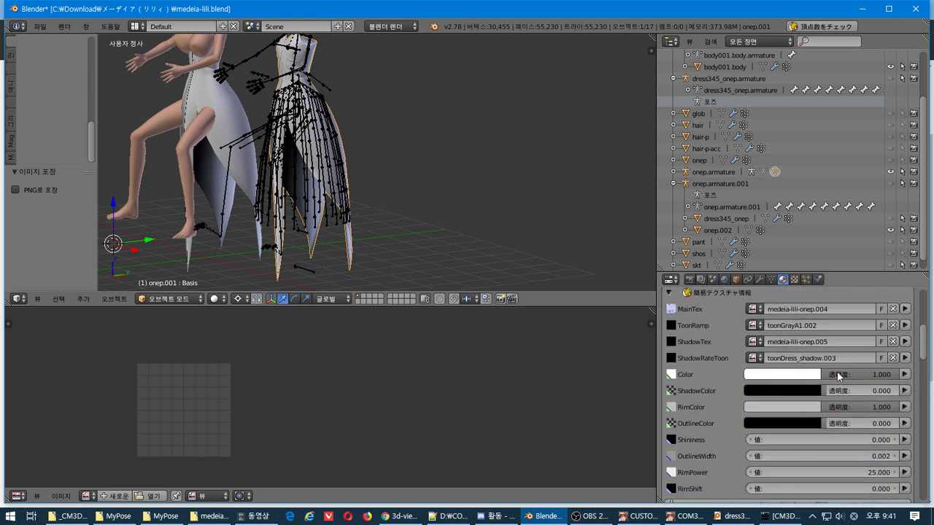
left_click(775, 392)
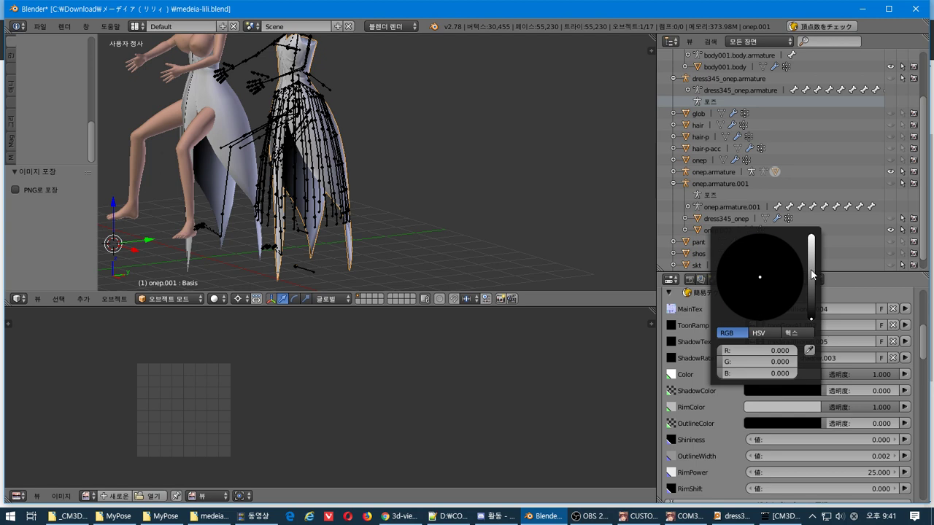
left_click_drag(810, 277, 810, 235)
left_click(786, 423)
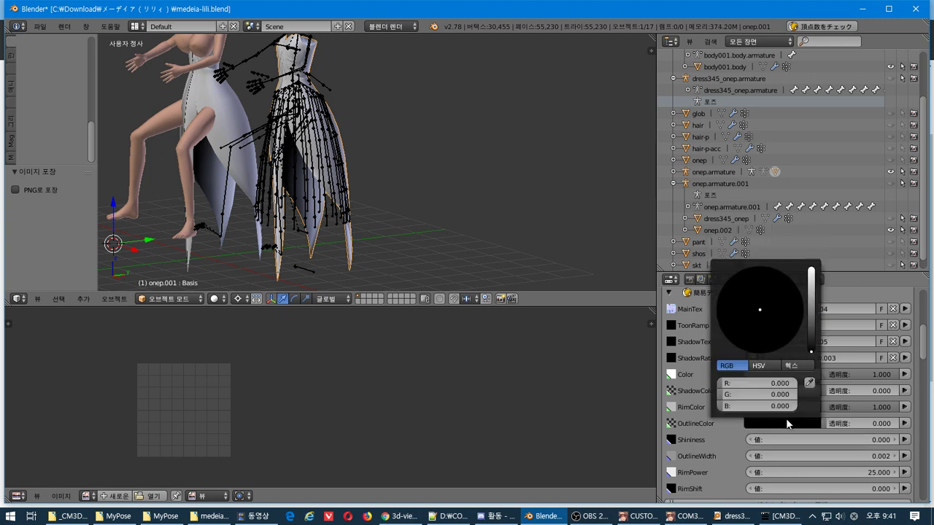
left_click_drag(812, 307, 812, 264)
left_click_drag(928, 355, 932, 454)
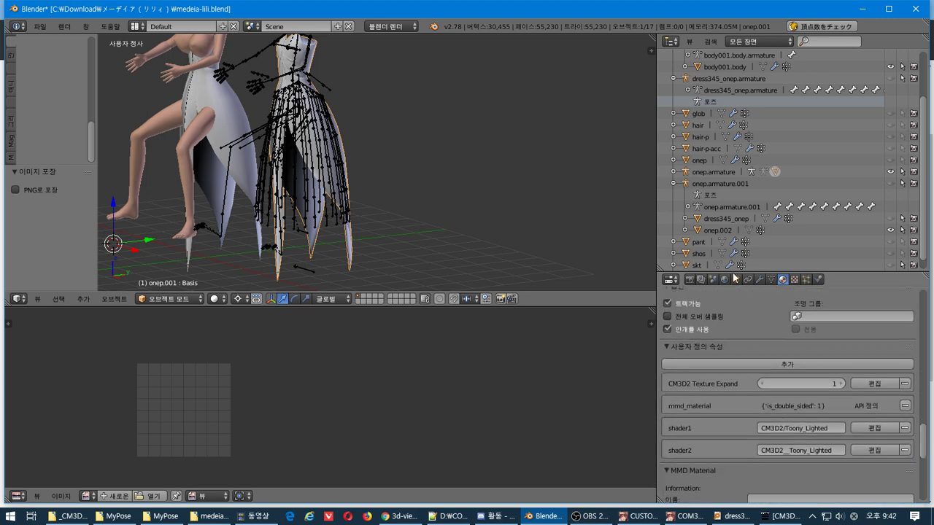
Step: Examine the modifiers of onep.001 and its object properties, including transform, relations, group and display settings
left_click(767, 280)
left_click(758, 280)
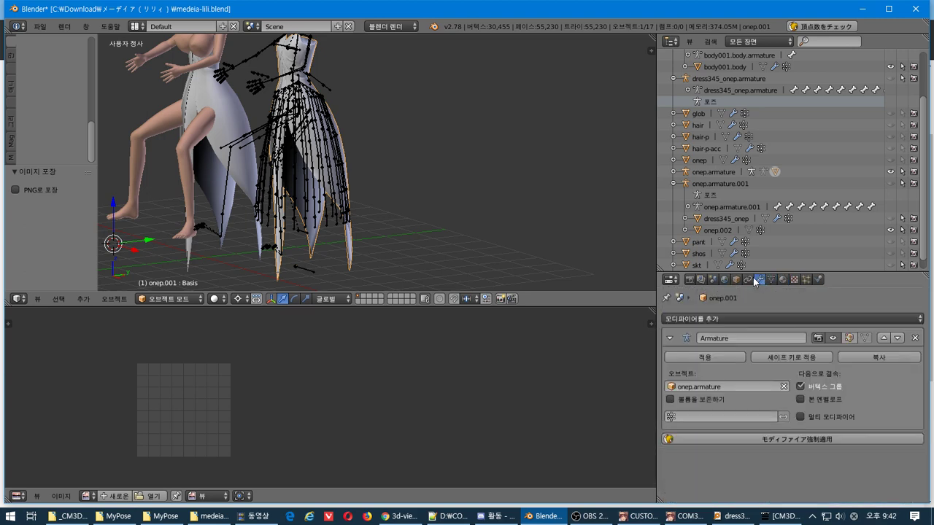
left_click(752, 278)
left_click(736, 280)
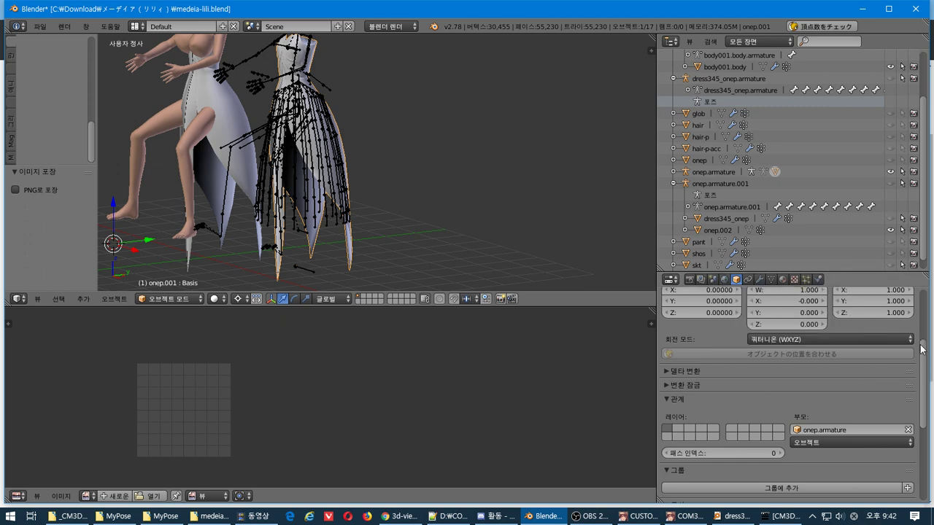
left_click_drag(922, 348, 931, 326)
scroll(931, 329, "down", 7)
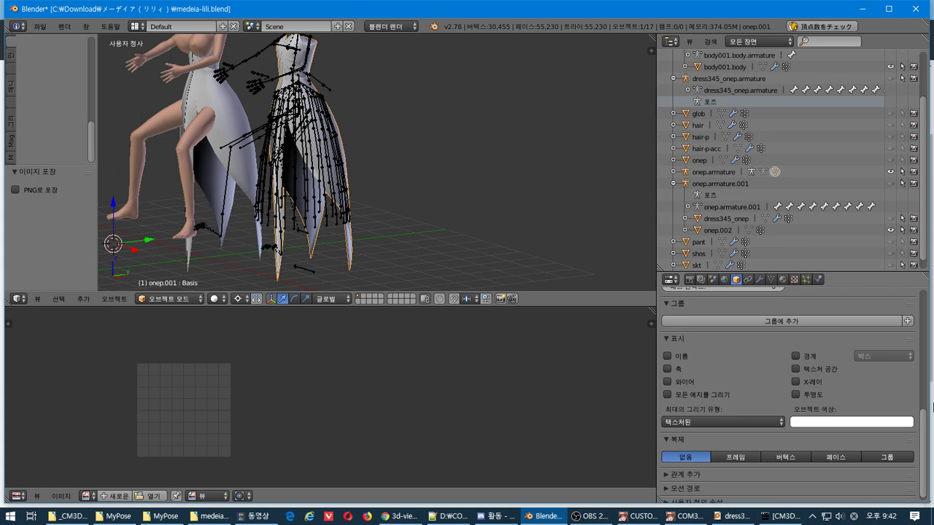
scroll(932, 416, "down", 1)
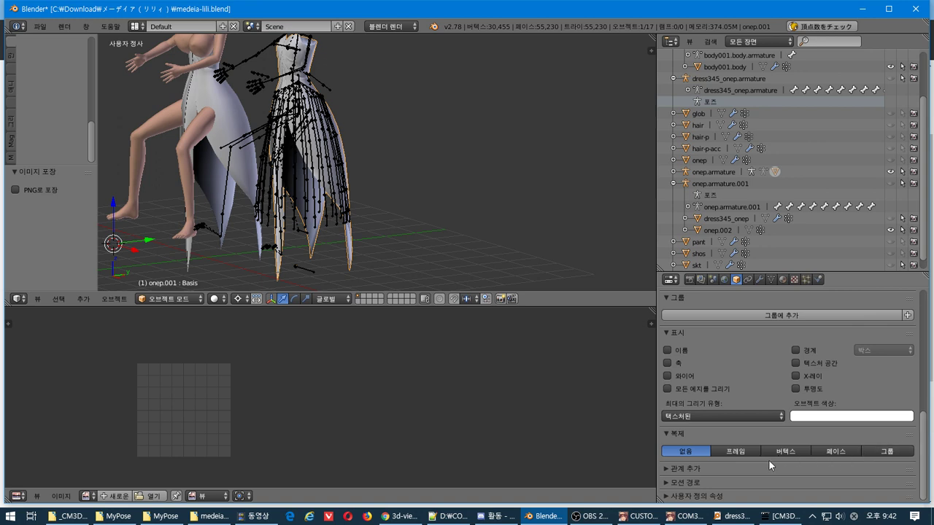
Step: Try Face (페이스) duplication on onep.001, set it back to None (없음), and expand its extra relations and motion path settings
left_click(831, 451)
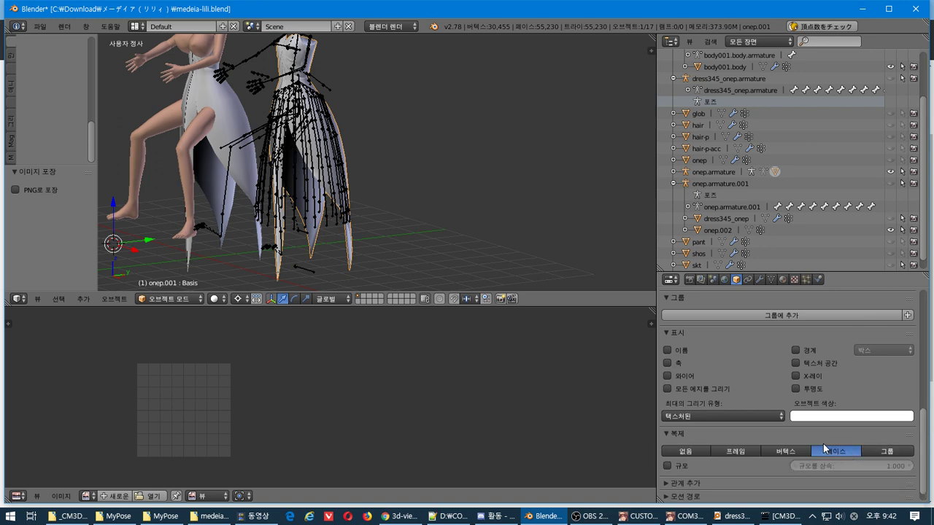
left_click(682, 450)
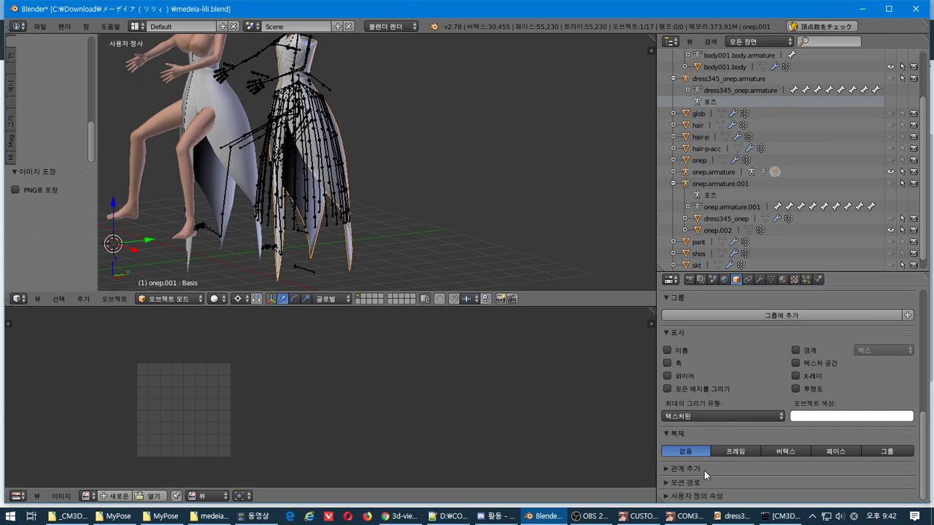
left_click(668, 470)
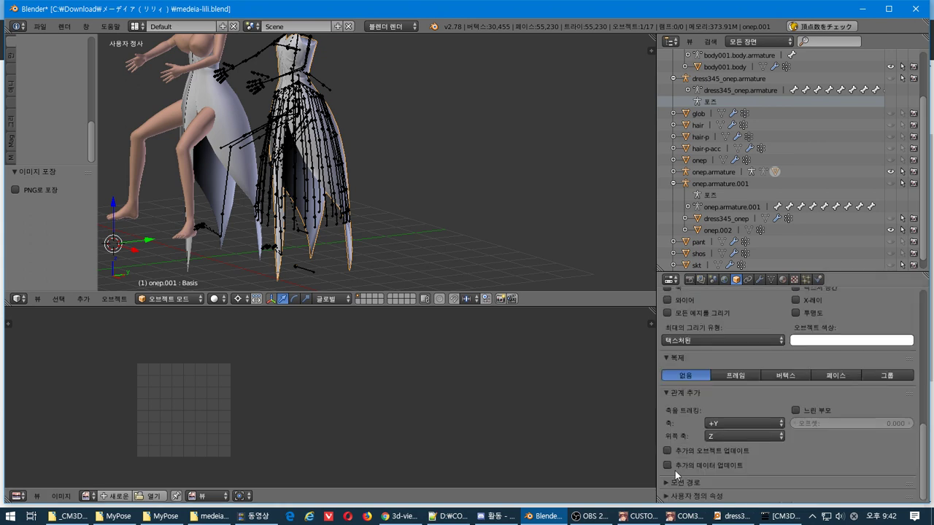
left_click(664, 482)
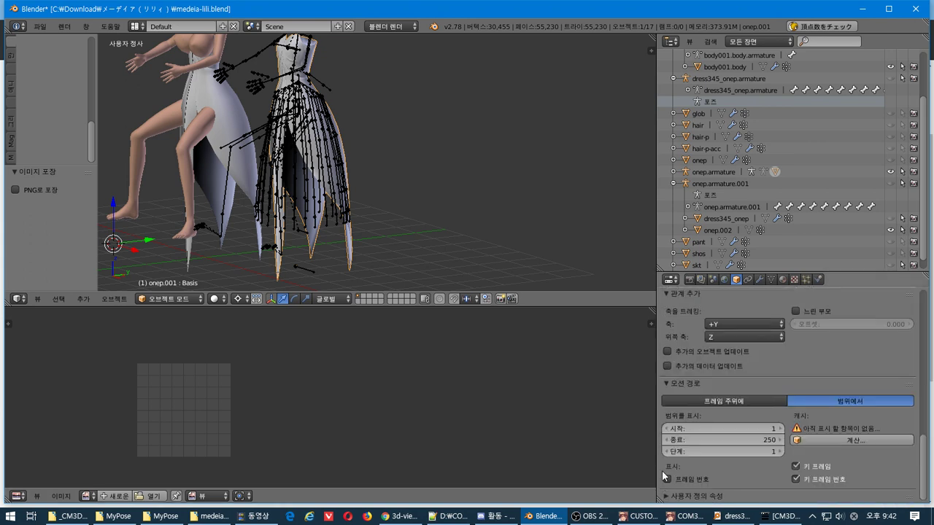
Step: Look through the World, Scene and Render properties and expand the render shading options (셰이딩)
left_click(724, 279)
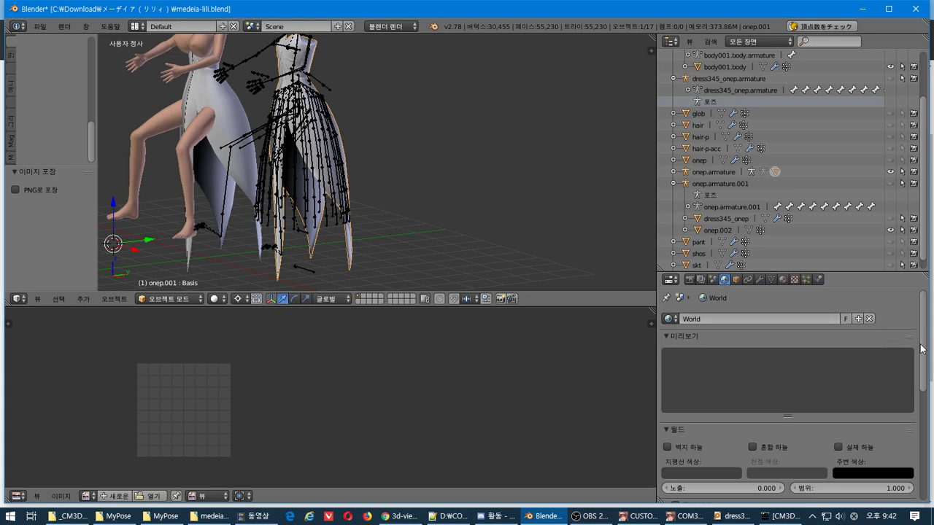
left_click_drag(924, 342, 922, 452)
left_click(712, 279)
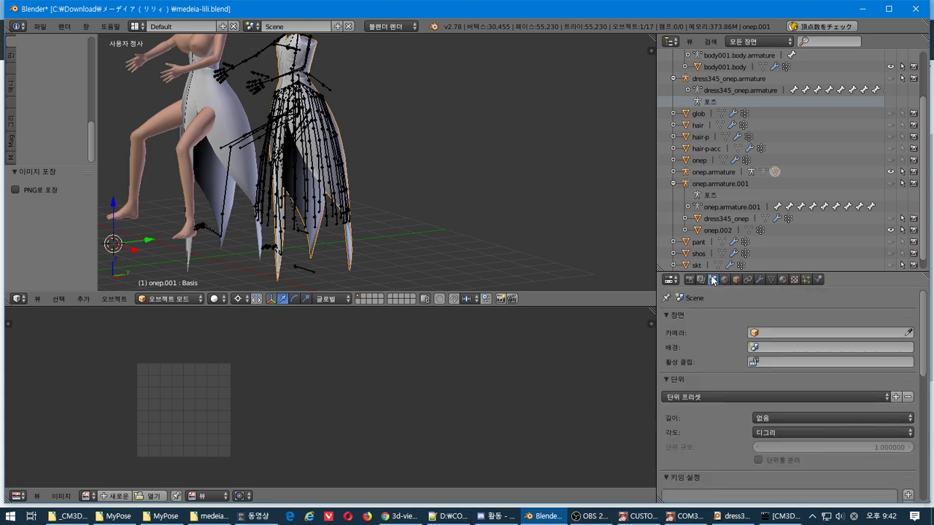
left_click(689, 280)
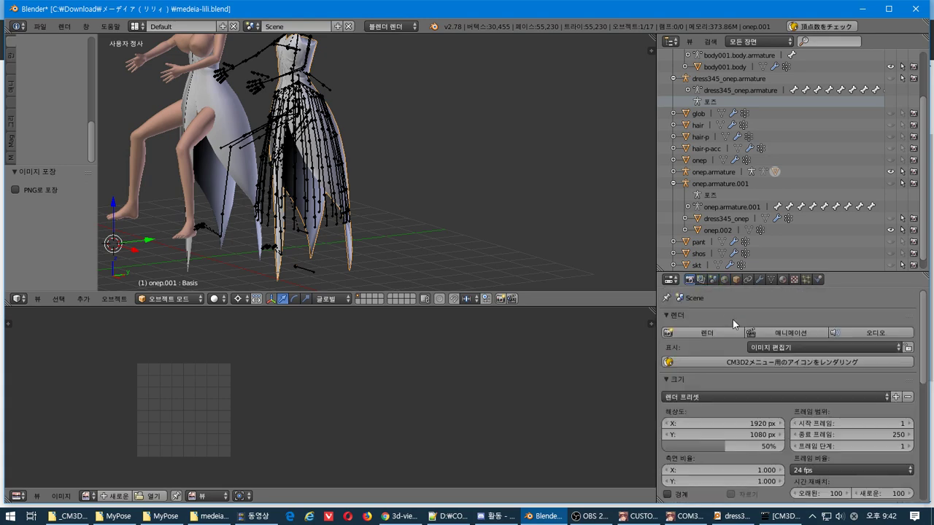
left_click_drag(926, 323, 927, 404)
left_click(667, 395)
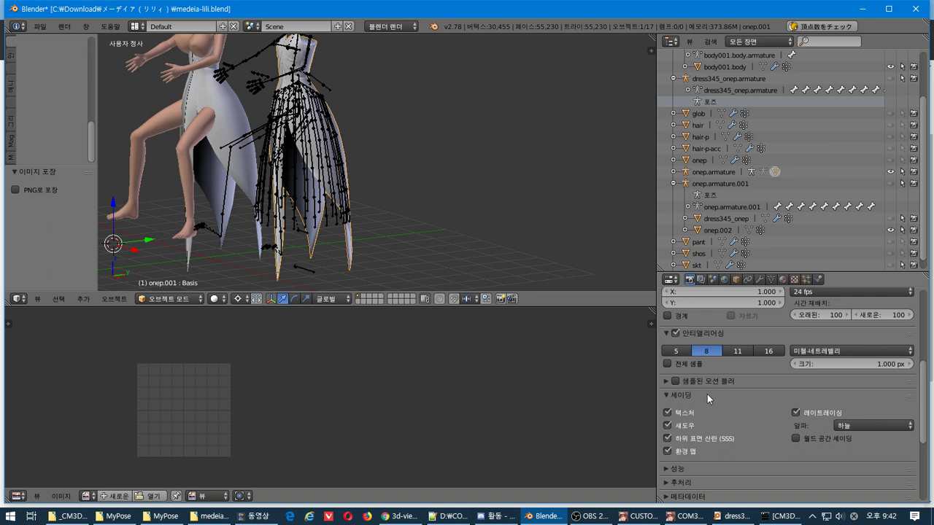
Step: Export onep.001 as a CM3D2 model to the existing medeia-lili-onep.model in D:\COM3D2\Mod\medeia-lili
left_click(44, 28)
mouse_move(130, 246)
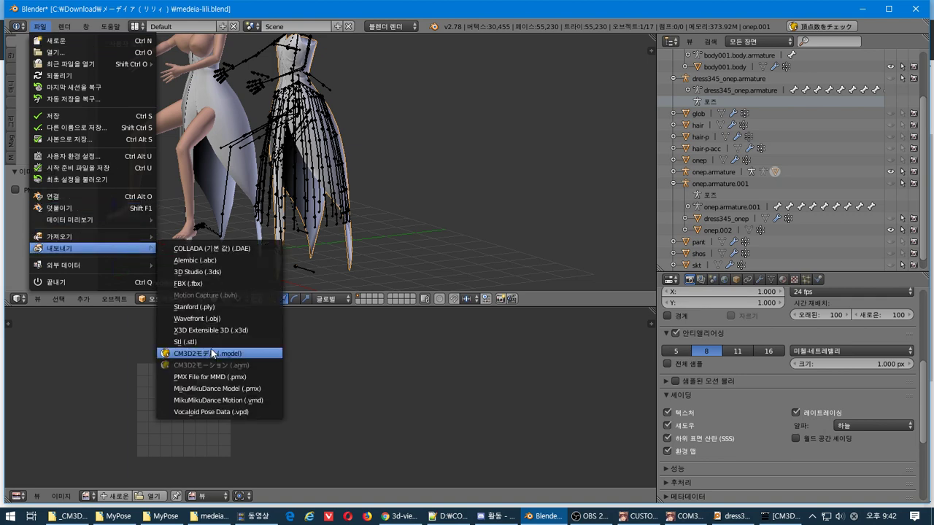
left_click(210, 350)
left_click(181, 97)
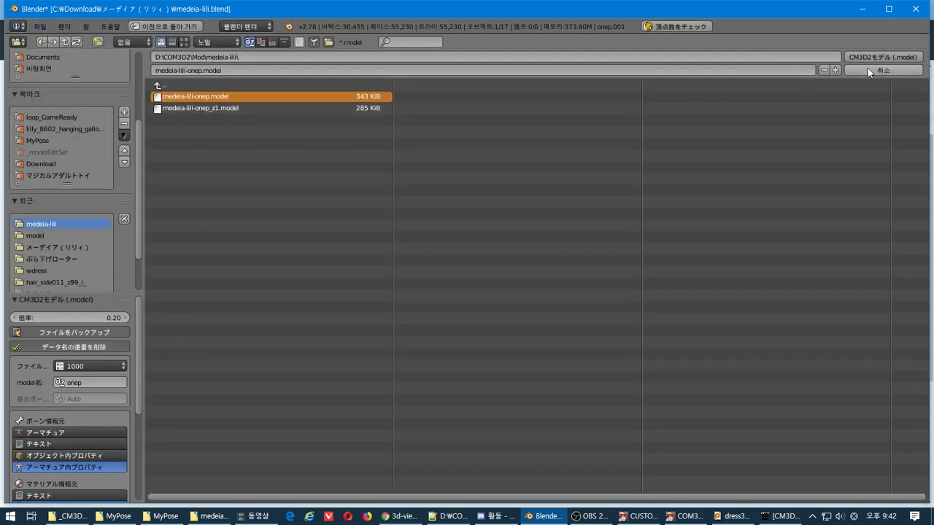
left_click(885, 57)
Step: Switch to CUSTOM ORDER MAID 3D 2, apply the medeia-lili dress to check its skirt, and return to Blender
key("alt+Tab")
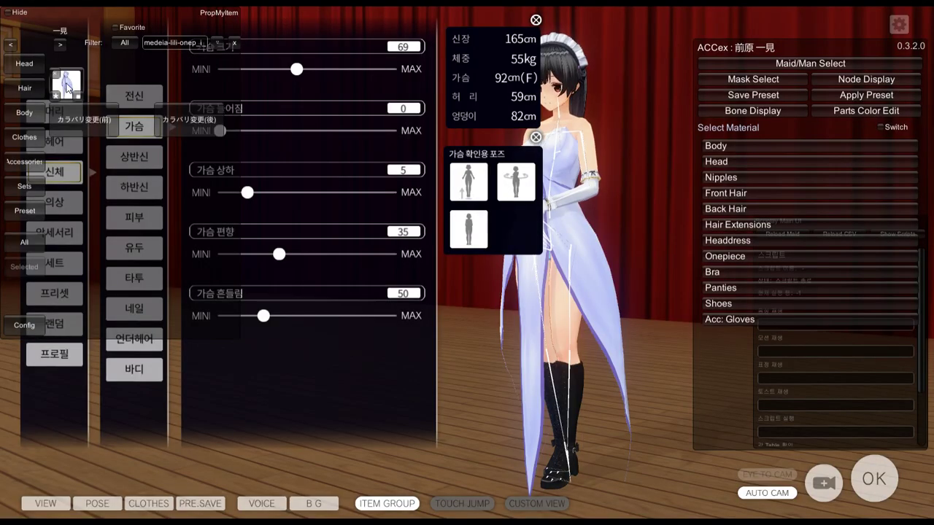
left_click(62, 77)
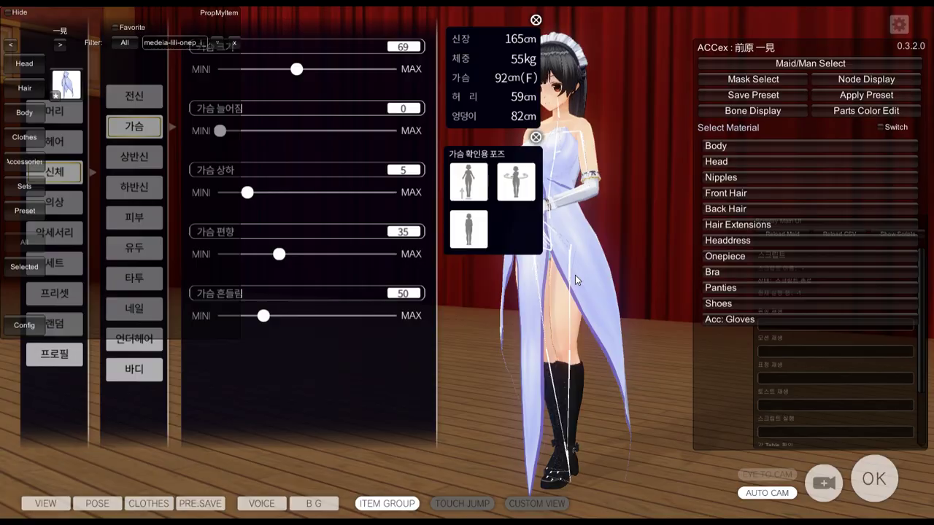
key("alt+Tab")
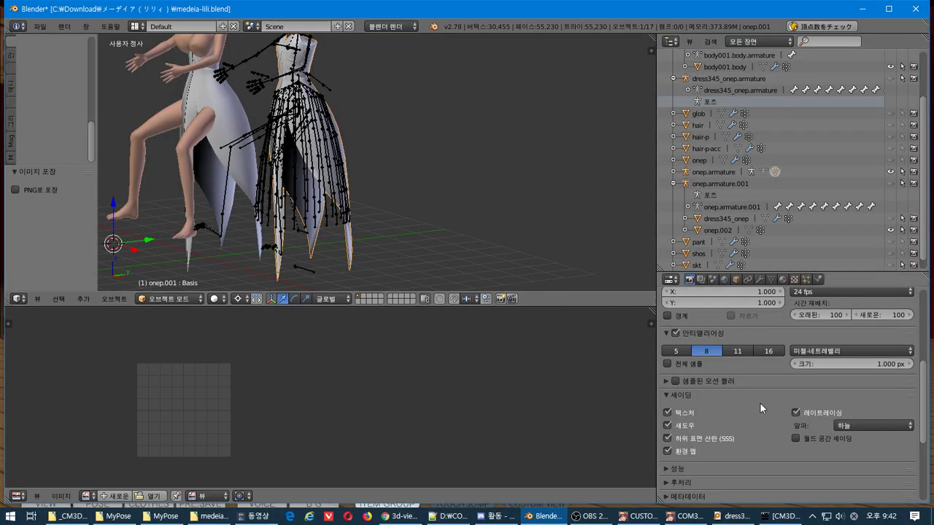
Step: Examine the remaining Render settings including Texture Atlas, the Scene and World properties, and the Armature modifier of onep.001
scroll(760, 403, "down", 5)
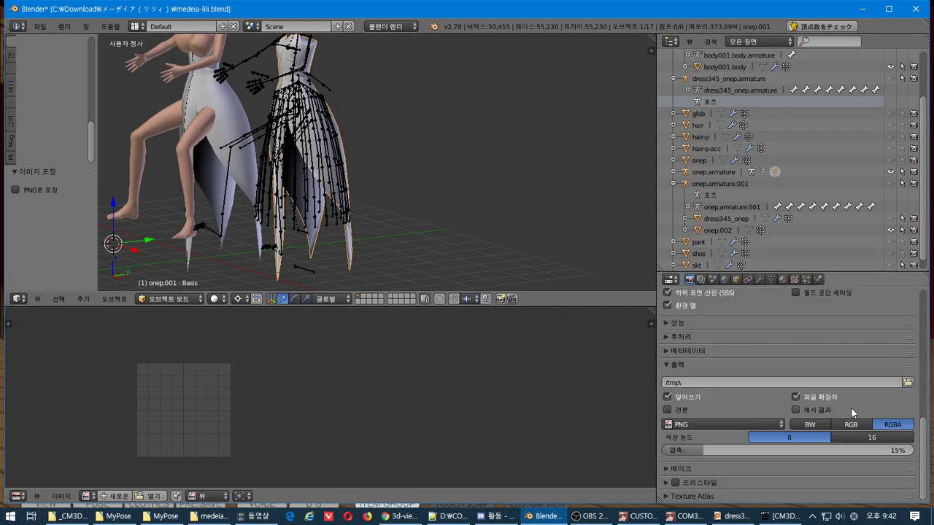
left_click_drag(928, 456, 925, 480)
left_click(681, 497)
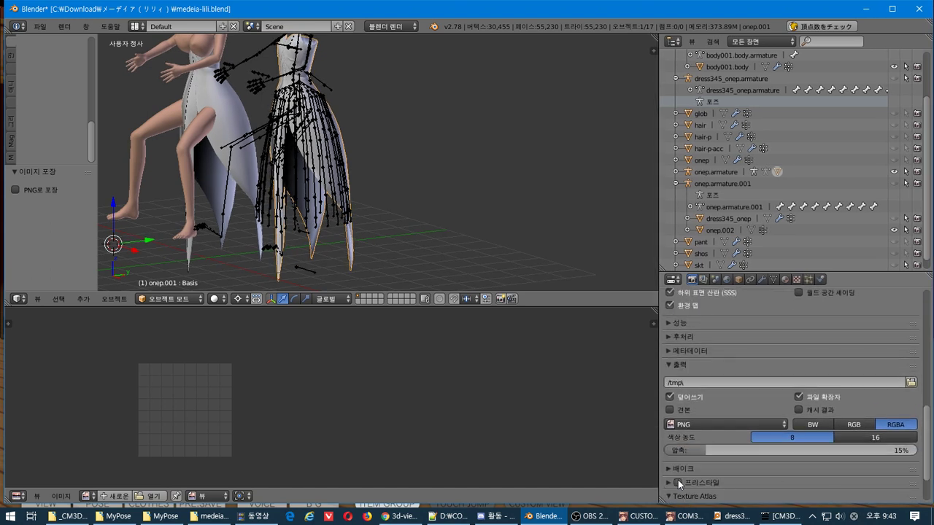
scroll(678, 480, "down", 3)
scroll(717, 452, "up", 10)
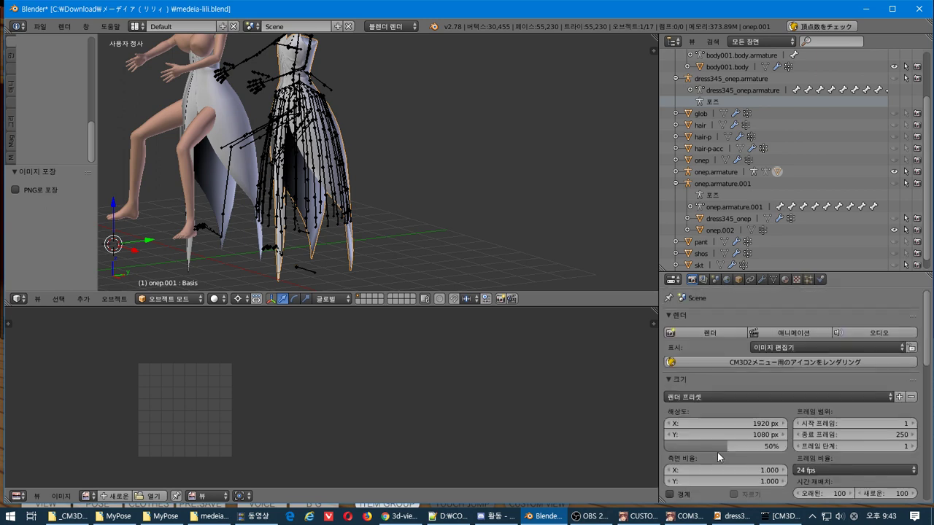
left_click(715, 283)
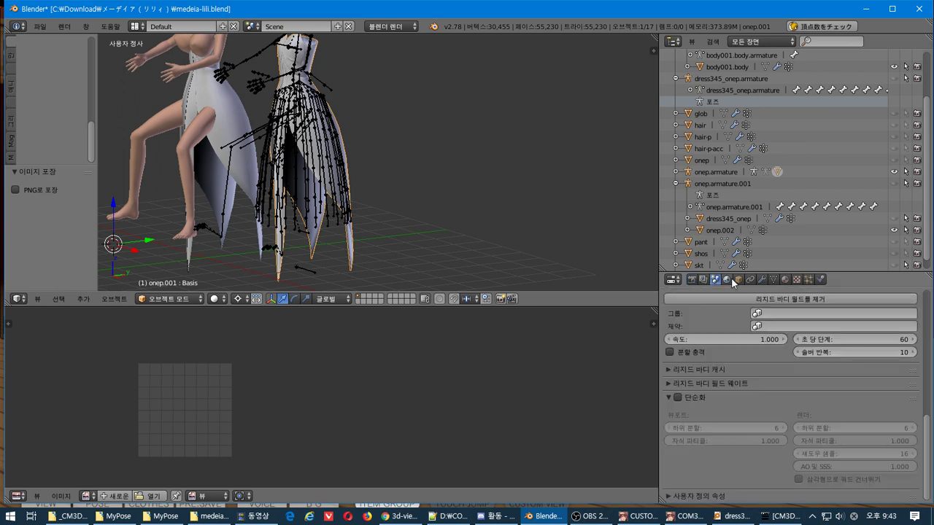
left_click(727, 281)
left_click(763, 279)
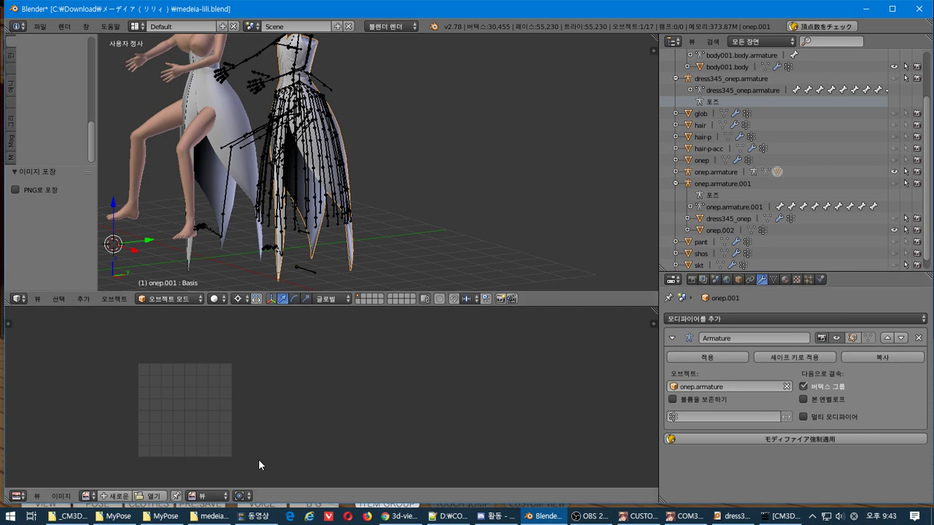
Step: Export the onep.002 dress as a CM3D2 model over medeia-lili-onep.model and save medeia-lili.blend
right_click(225, 107)
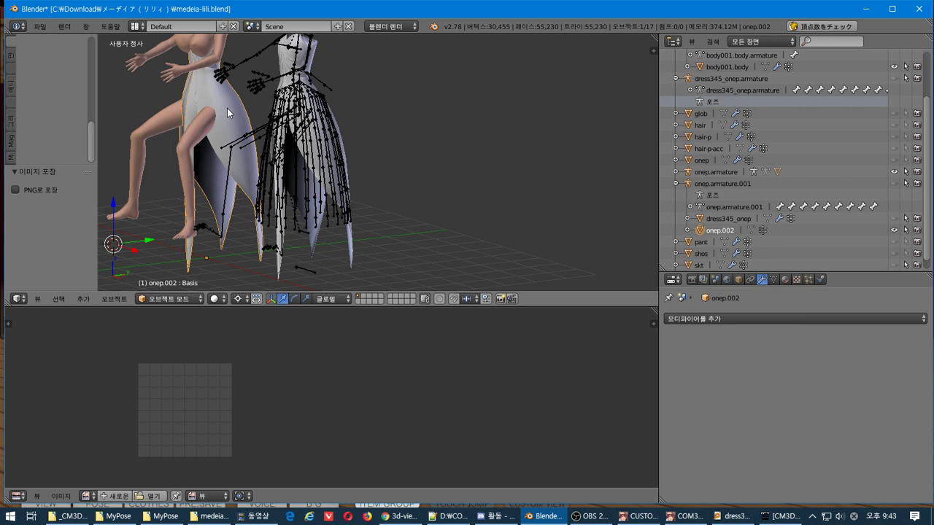
left_click(39, 27)
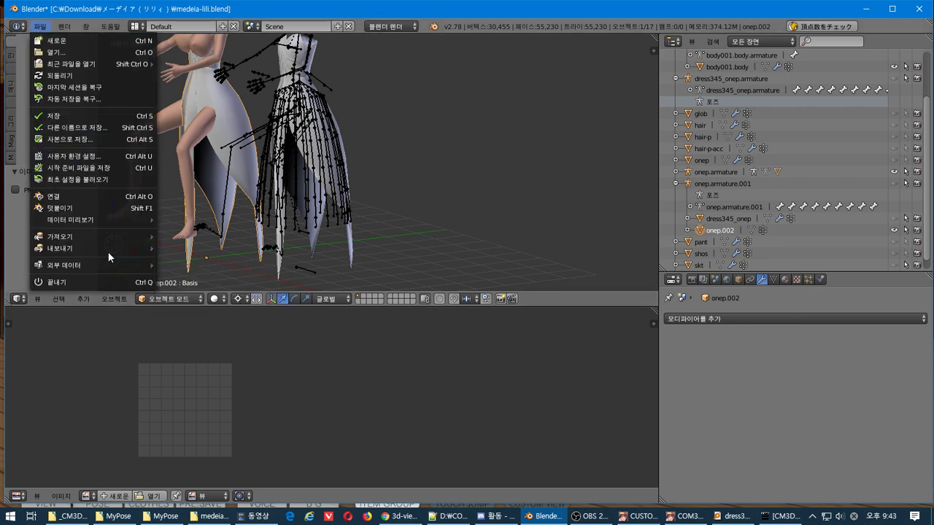
mouse_move(109, 249)
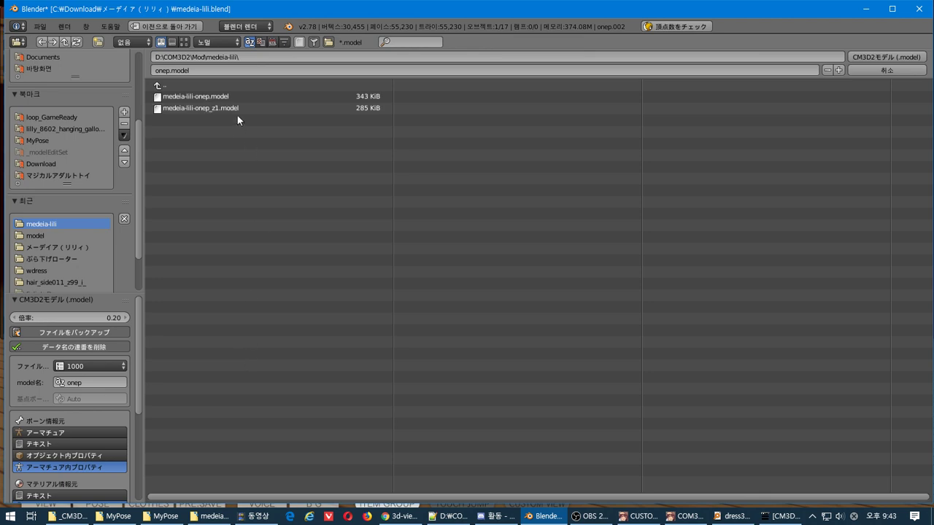
left_click(237, 99)
left_click(894, 59)
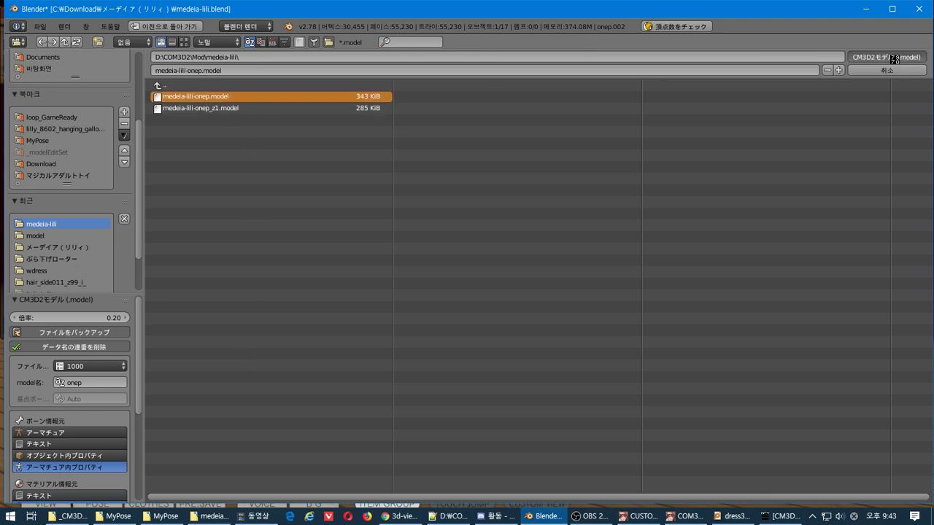
key("ctrl+s")
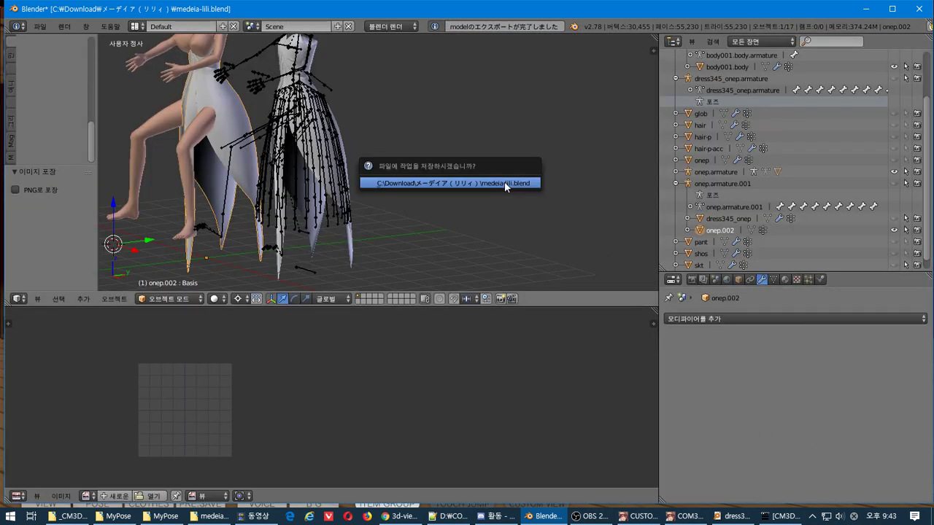
left_click(504, 182)
Step: Switch to the medeia-lili mod folder in File Explorer and check the exported model file
key("alt+Tab")
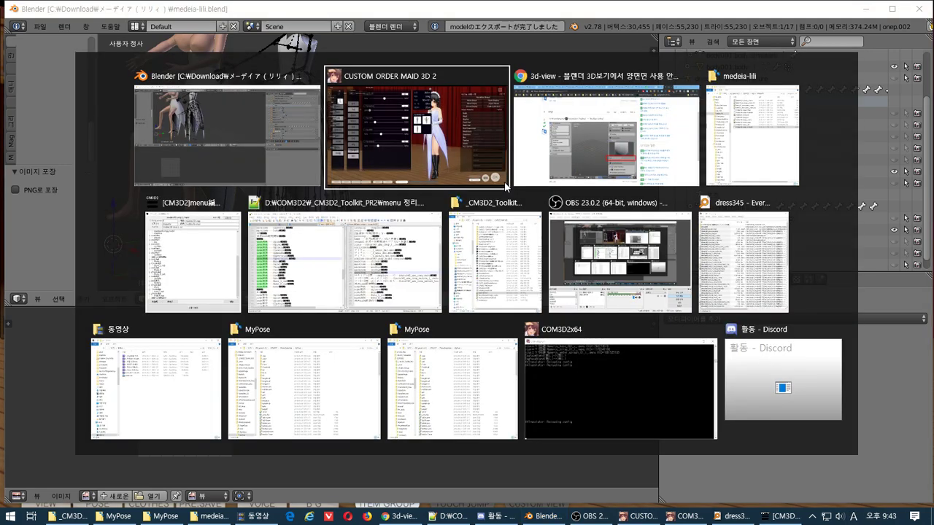
key("Tab")
key("Tab")
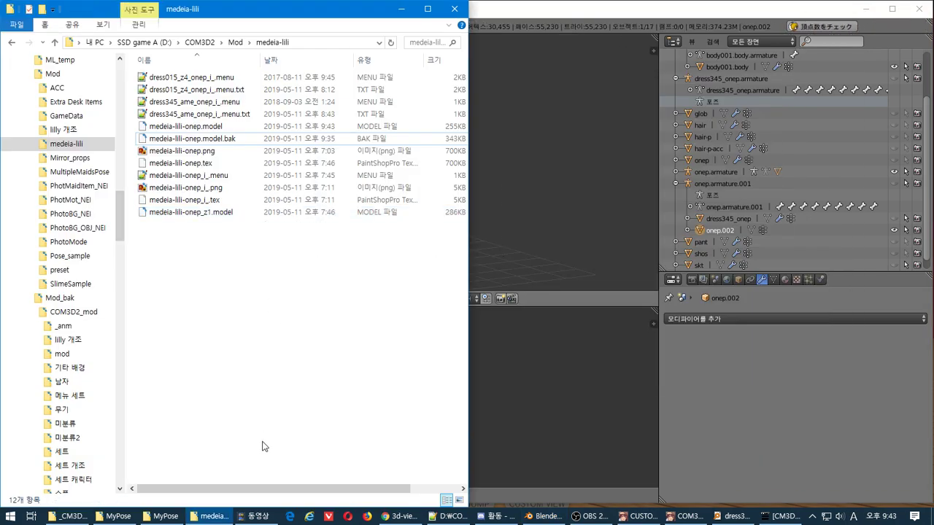
Step: Switch to CUSTOM ORDER MAID 3D 2, then take the medeia-lili dress off the maid and put it back on
left_click(762, 516)
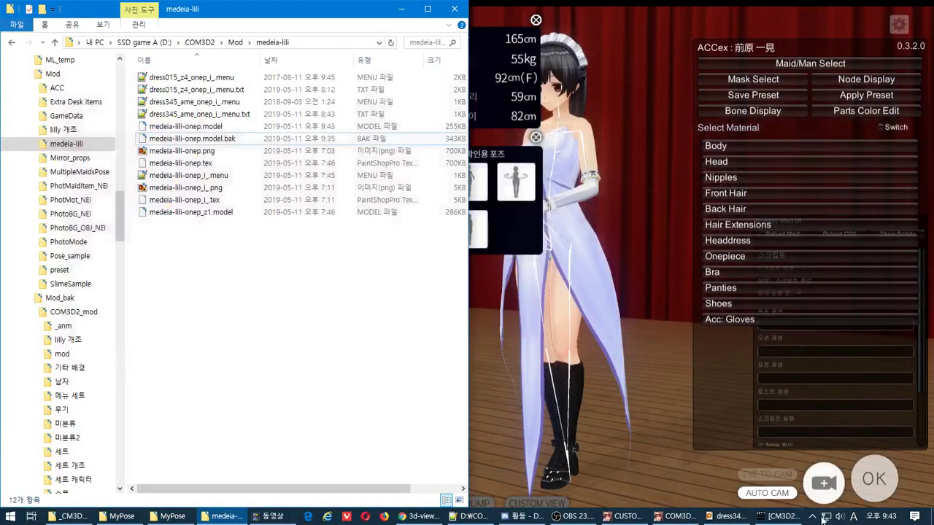
left_click(777, 470)
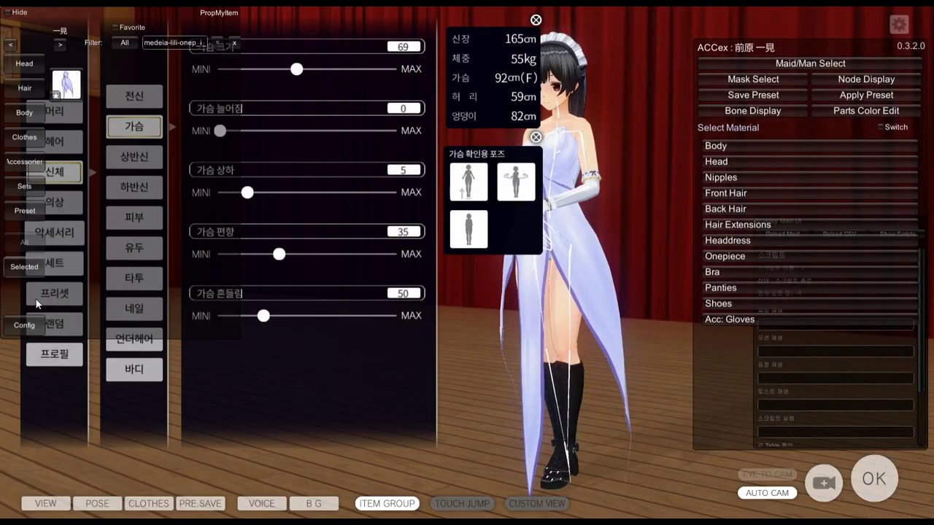
left_click(26, 260)
left_click(52, 61)
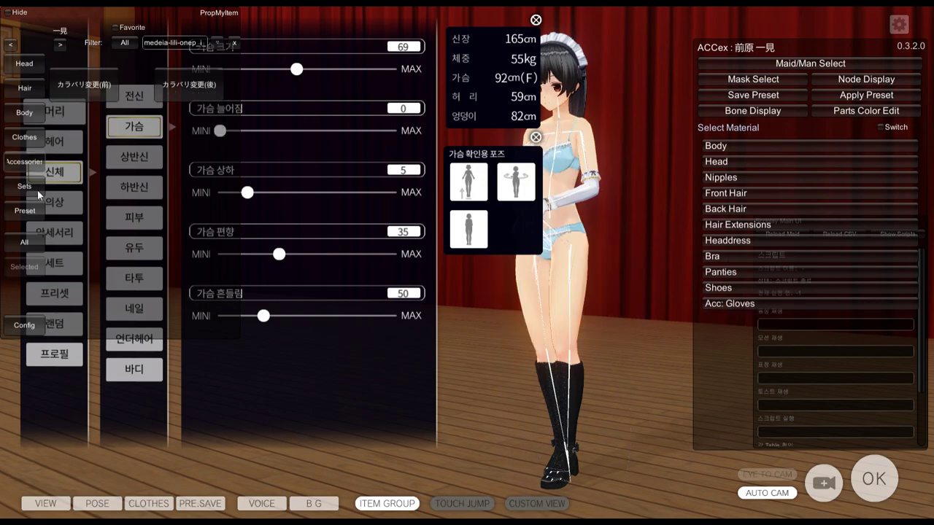
left_click(22, 244)
left_click(59, 89)
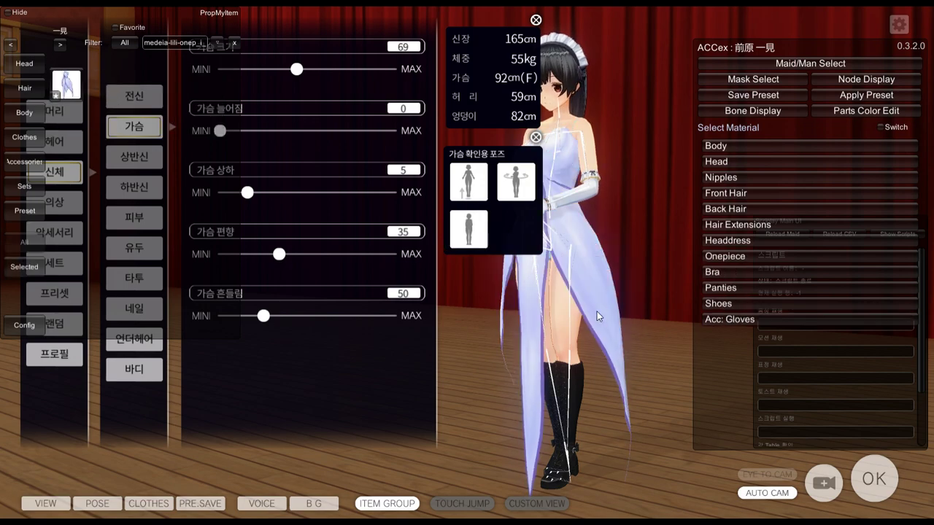
Step: Launch Blender and reopen the recent medeia-lili.blend project
key("alt+Tab")
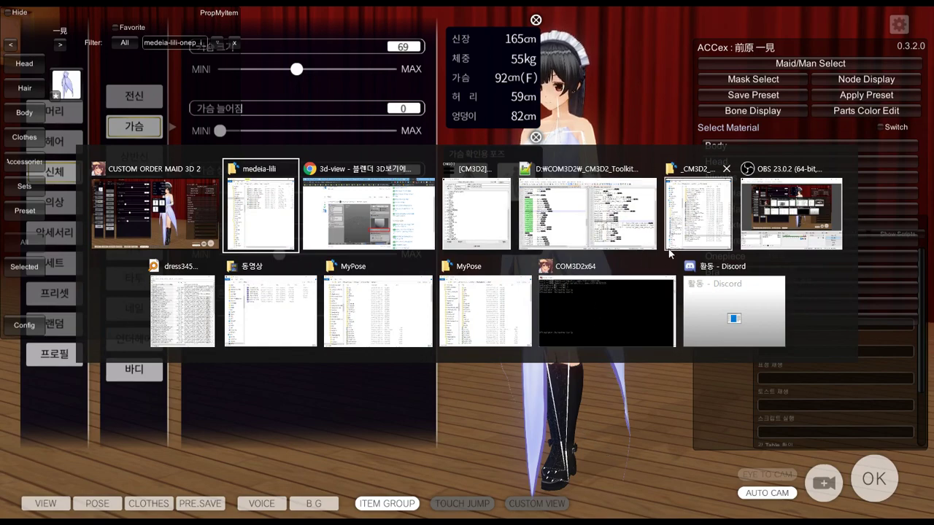
left_click(299, 248)
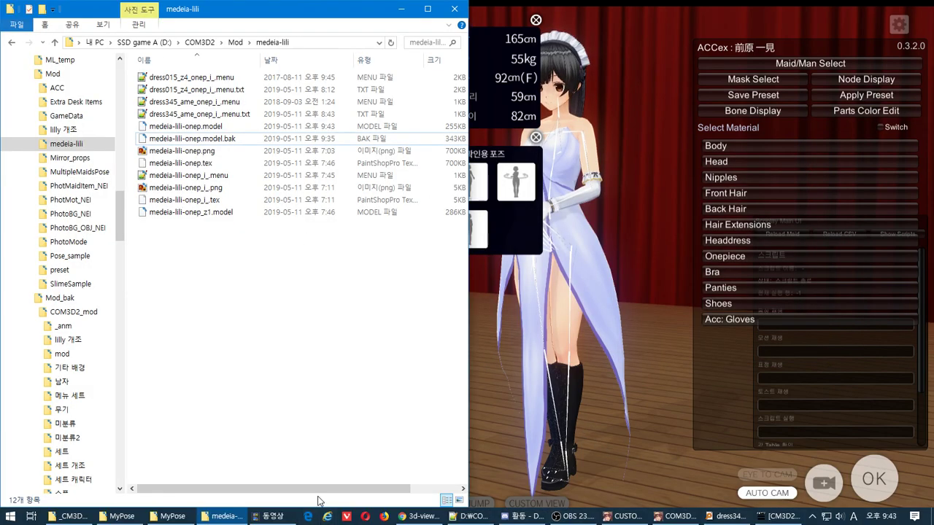
key("super")
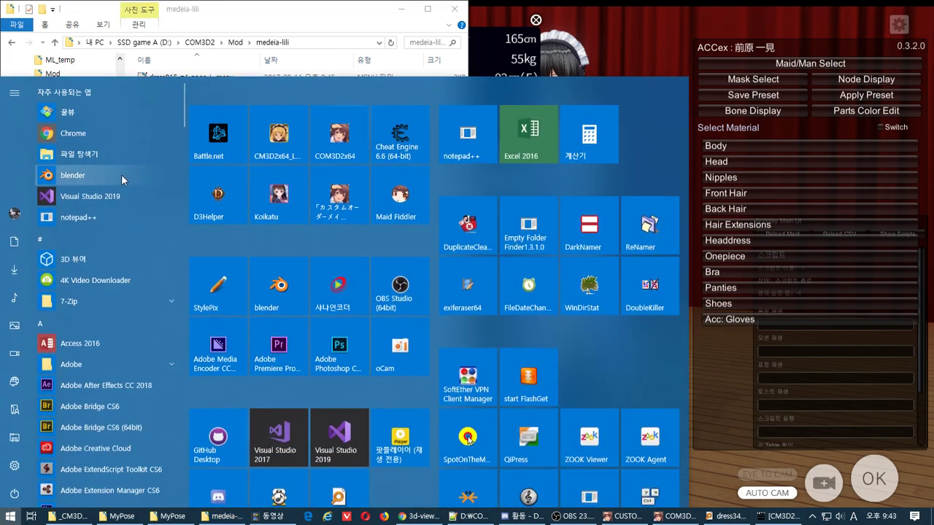
left_click(301, 292)
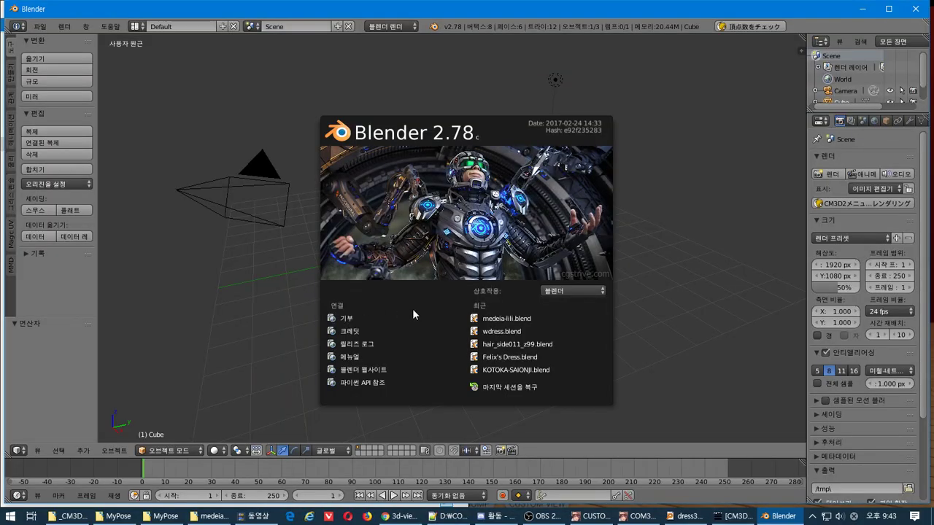
left_click(510, 318)
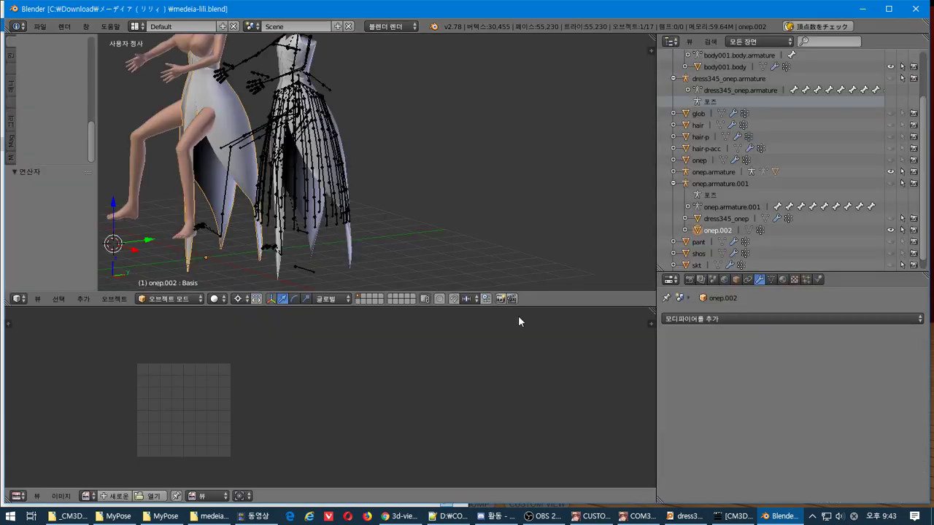
Step: Duplicate the entire mesh of the onep.002 dress in place in Edit Mode, without offsetting the copy
middle_click_drag(401, 198, 380, 175)
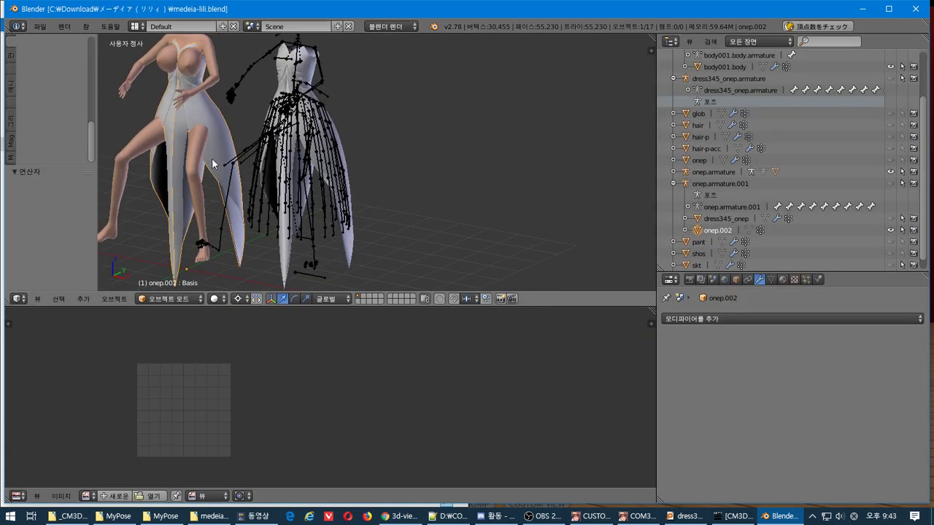
scroll(211, 157, "up", 4)
middle_click_drag(215, 157, 568, 240, "shift")
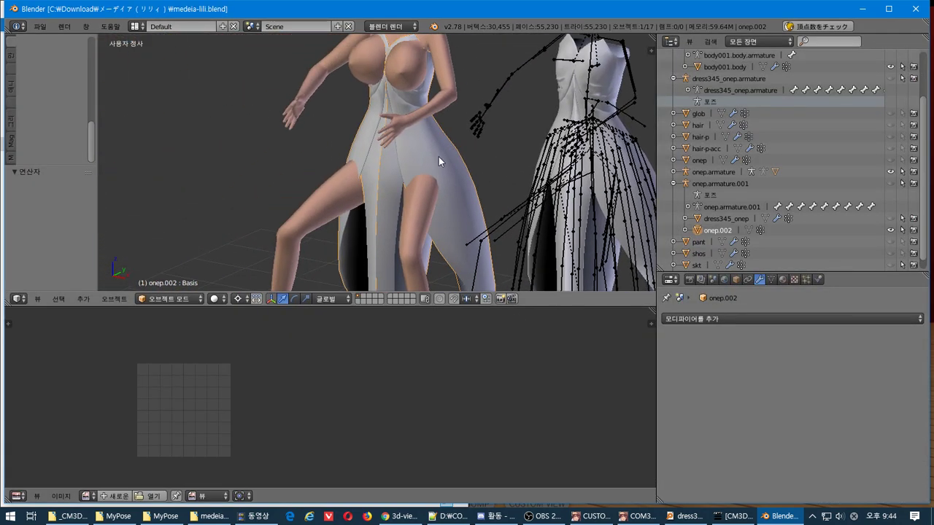
right_click(438, 157)
right_click(464, 171)
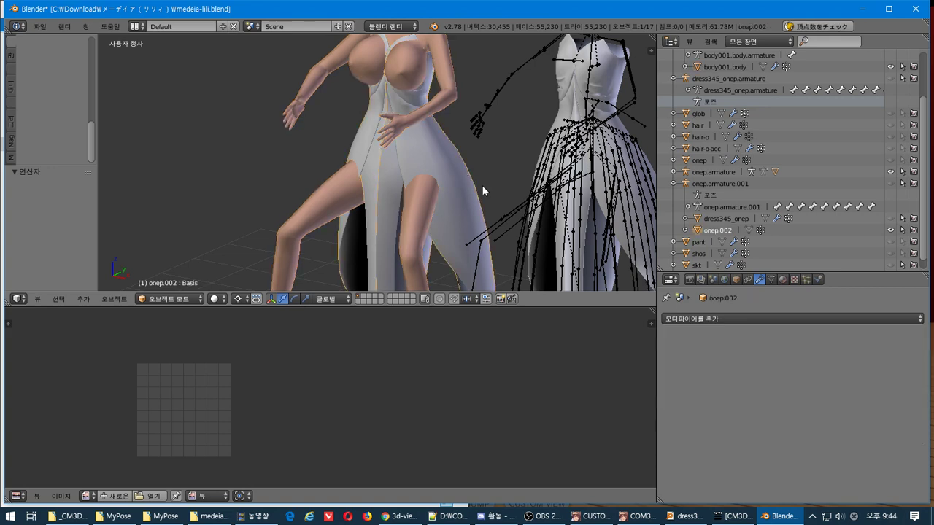
key("Tab")
key("a")
key("a")
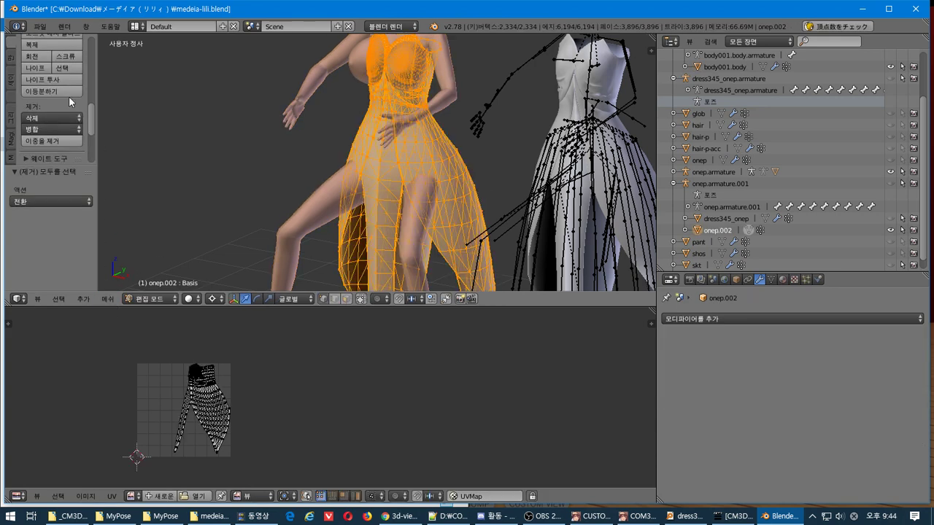
scroll(71, 101, "up", 2)
left_click(64, 69)
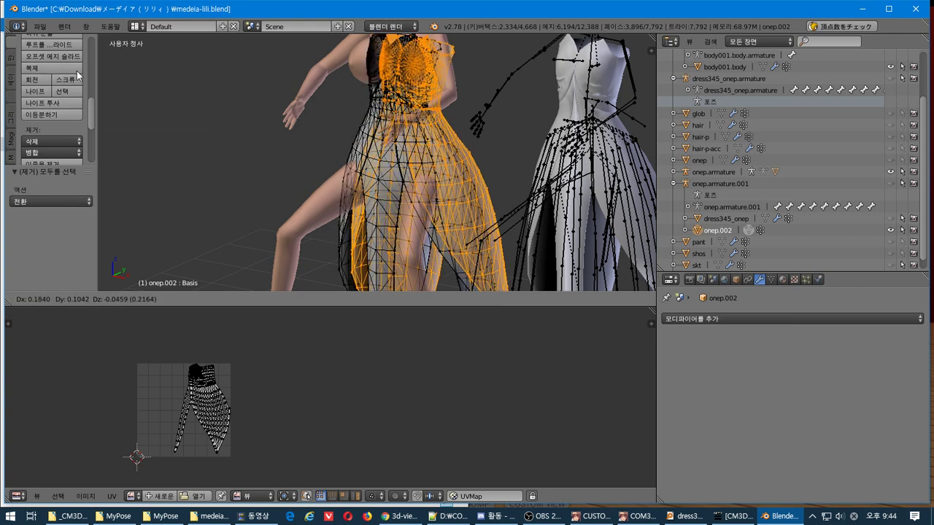
right_click(79, 76)
Step: Flip the normals of the duplicated dress faces so they face inward
left_click(108, 299)
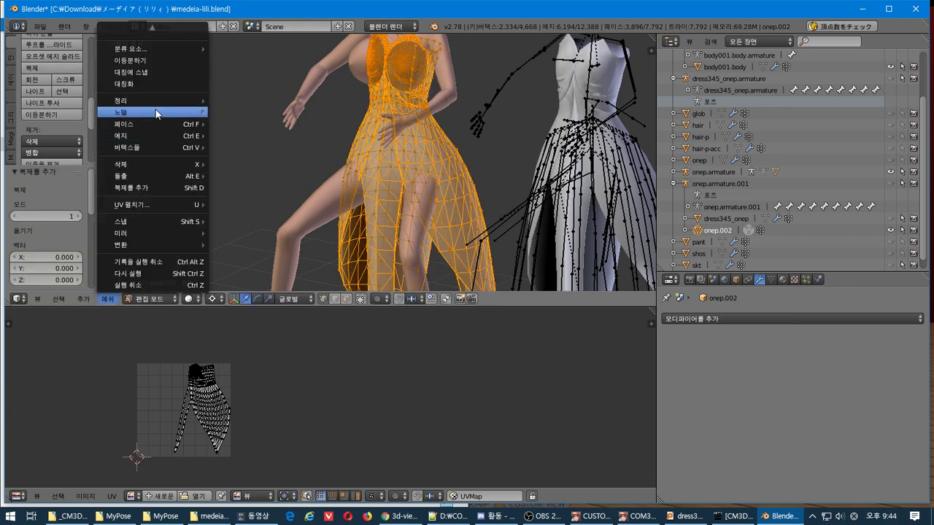
mouse_move(167, 124)
left_click(281, 125)
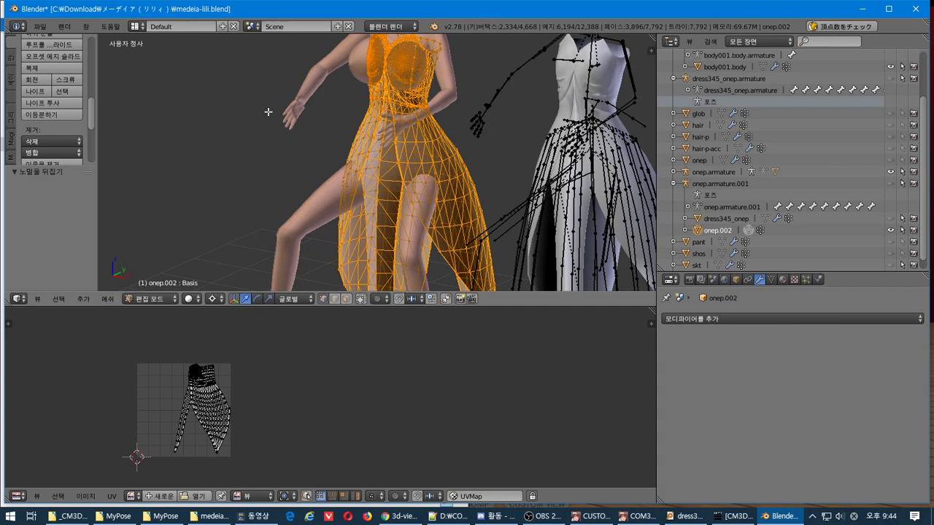
Step: Export the dress as a CM3D2 model over medeia-lili-onep.model in the medeia-lili mod folder
left_click(39, 27)
mouse_move(80, 248)
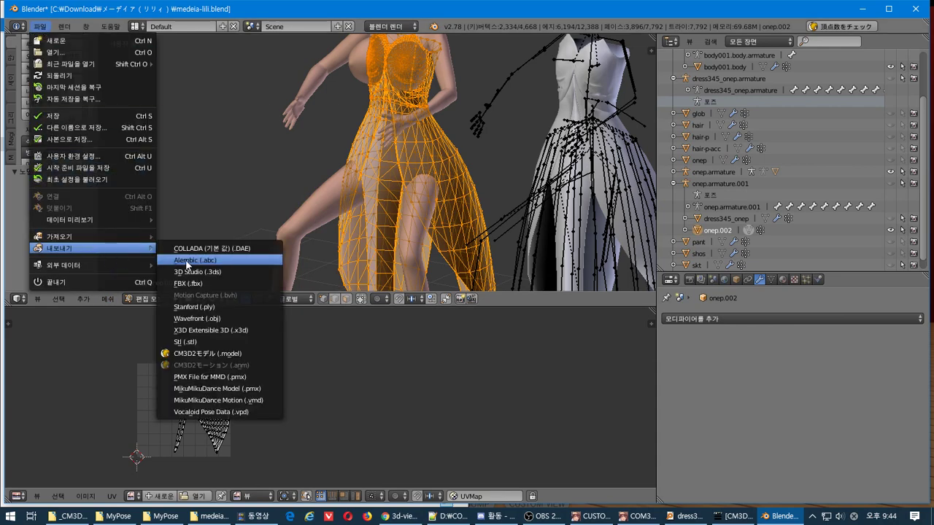
left_click(217, 354)
left_click(99, 224)
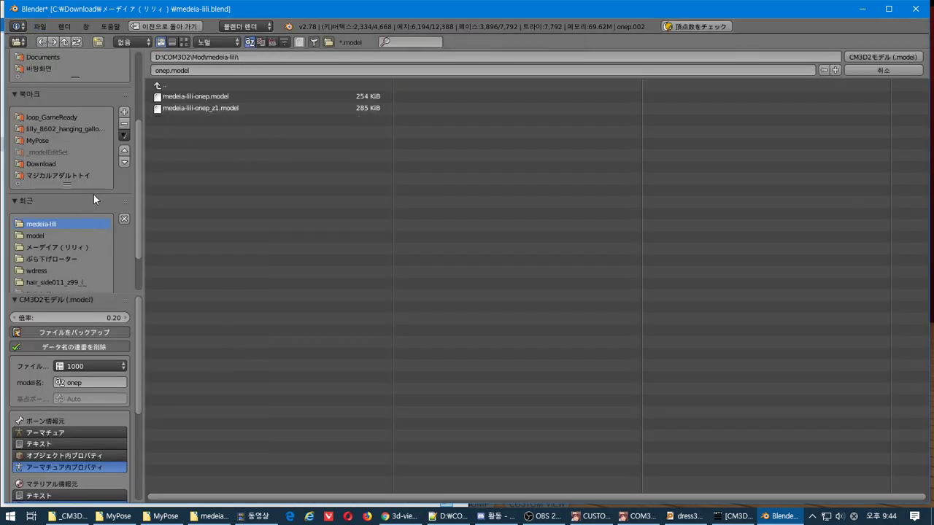
left_click(200, 96)
left_click(868, 57)
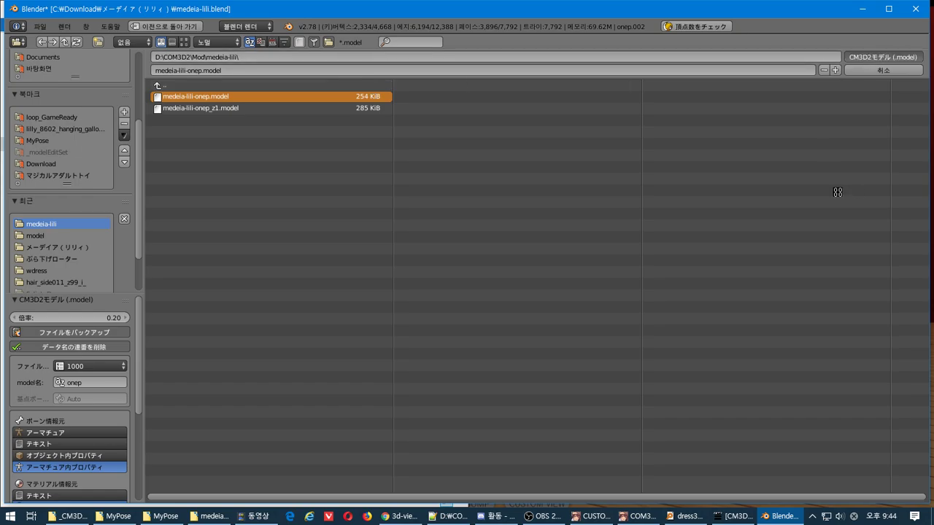
Step: Switch to CUSTOM ORDER MAID 3D 2, take the medeia-lili dress off and on again, and set the breast size to 61
key("alt+Tab")
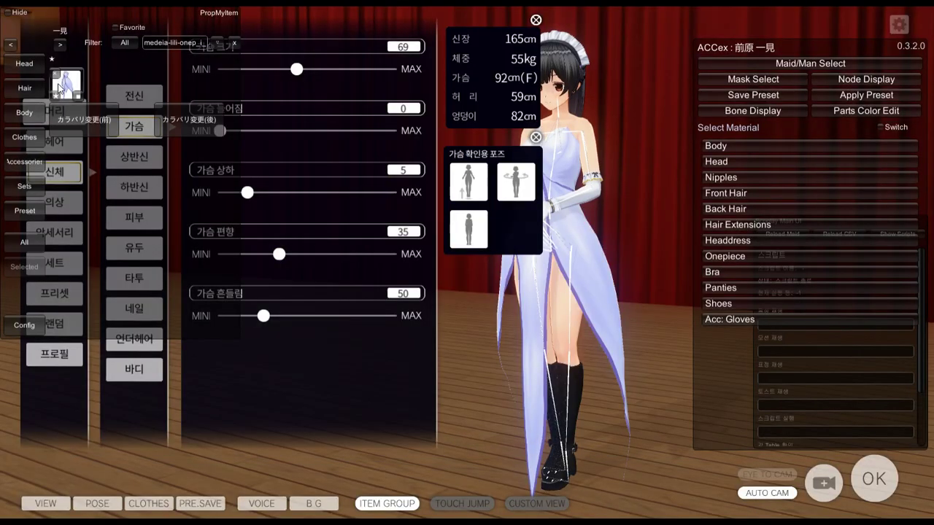
left_click(58, 86)
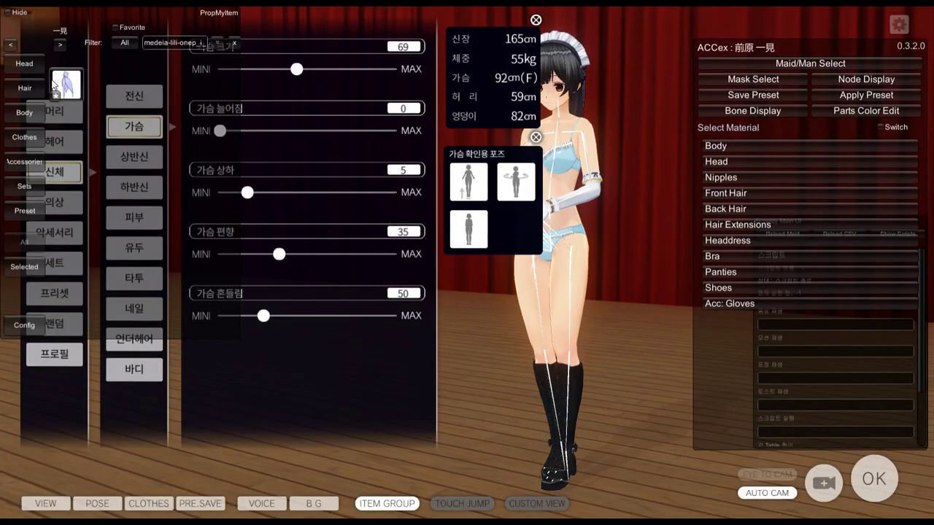
left_click(55, 86)
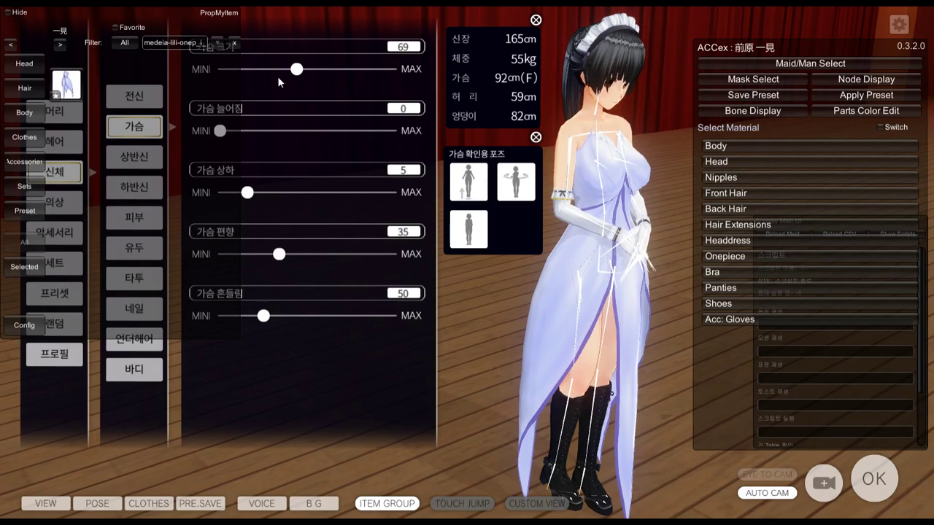
mouse_move(298, 69)
left_mouse_down()
mouse_move(345, 71)
mouse_move(294, 77)
mouse_move(293, 87)
left_mouse_up()
Step: Switch to Blender, save the project over medeia-lili.blend, and close Blender
key("alt+Tab")
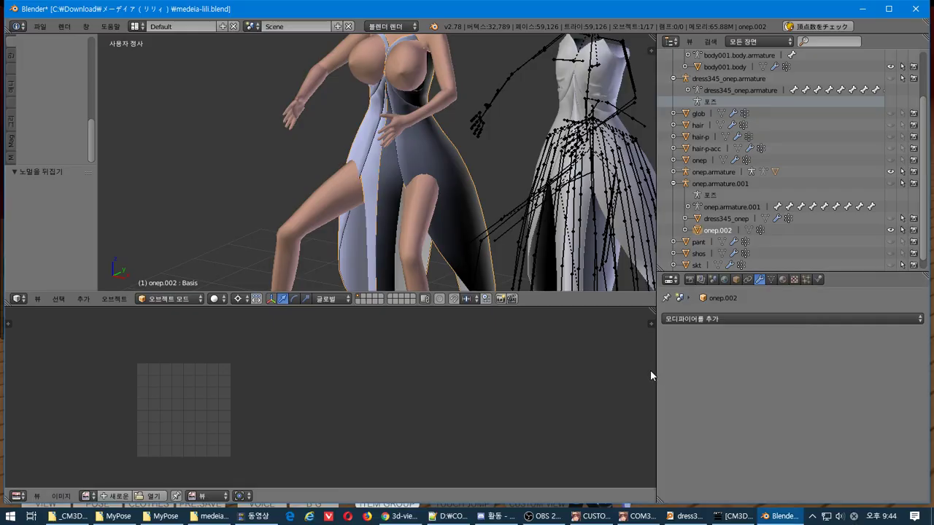
key("ctrl+s")
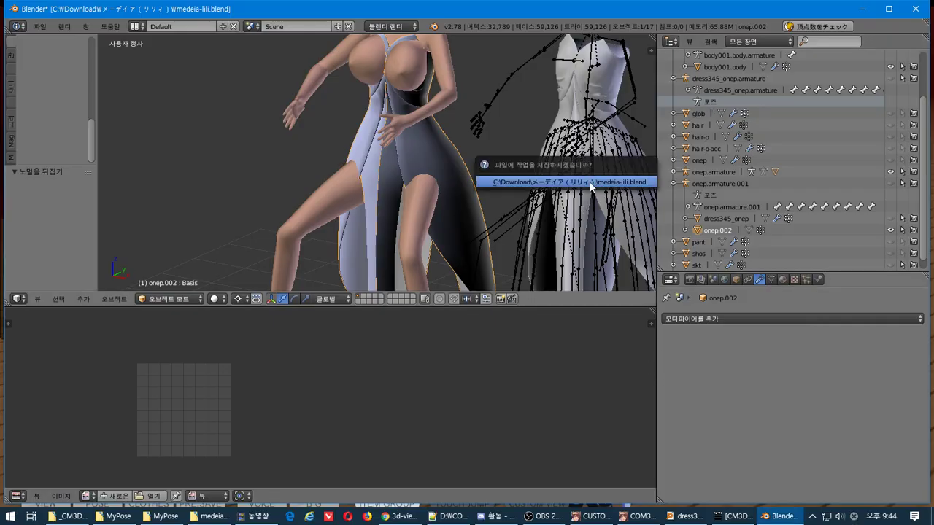
left_click(591, 183)
left_click(915, 10)
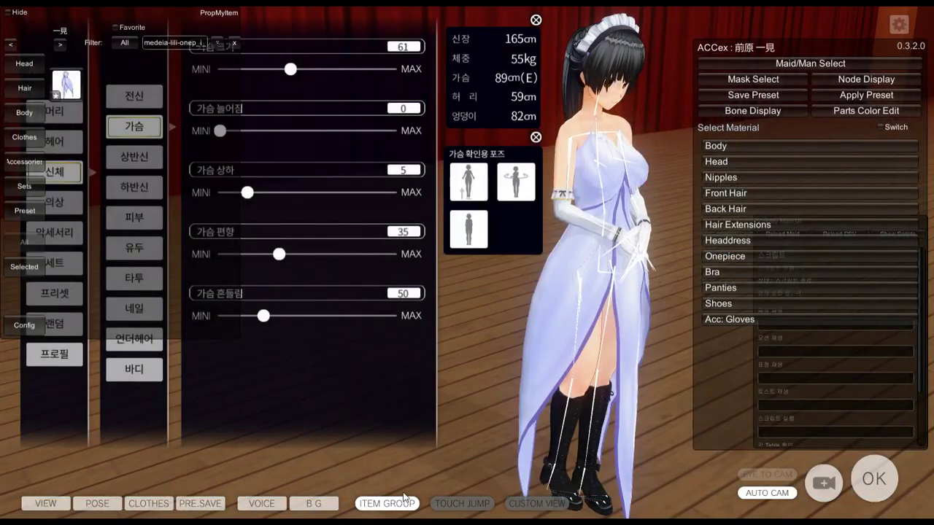
key("super")
left_click(256, 518)
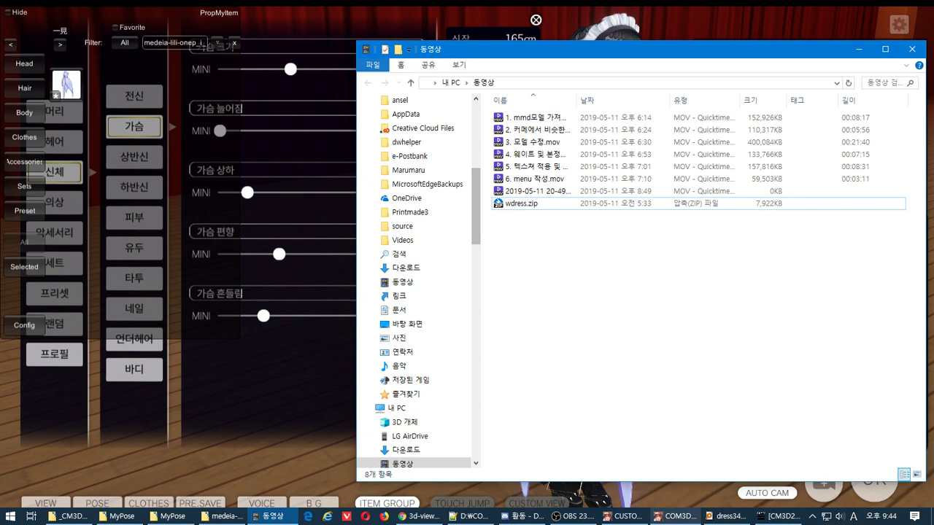
left_click(779, 516)
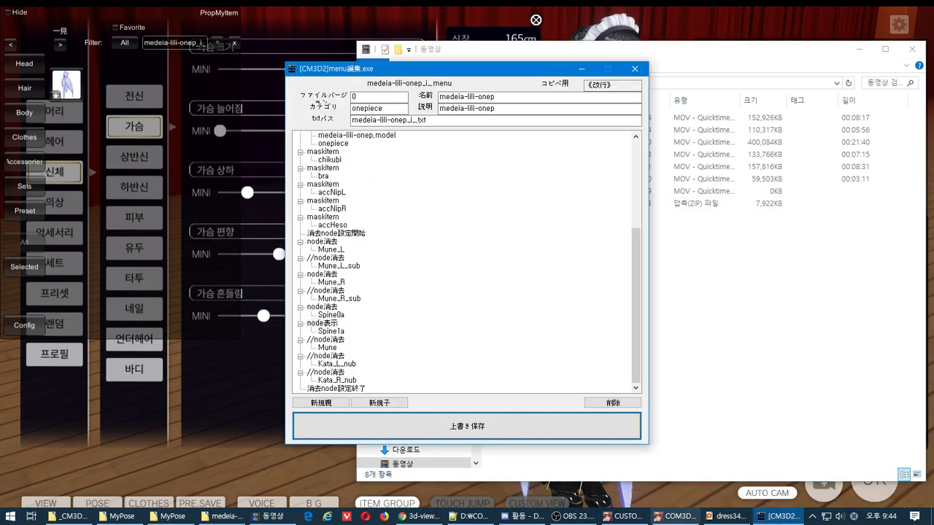
left_click(583, 515)
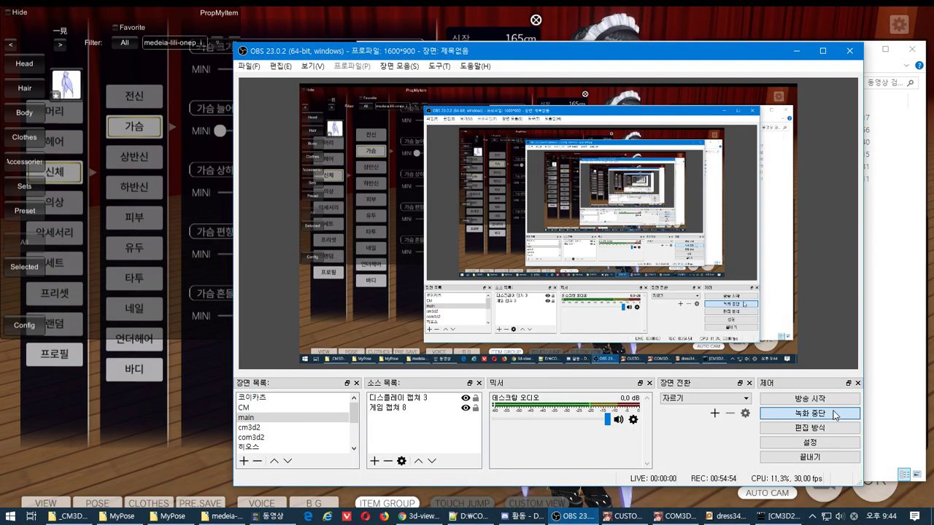